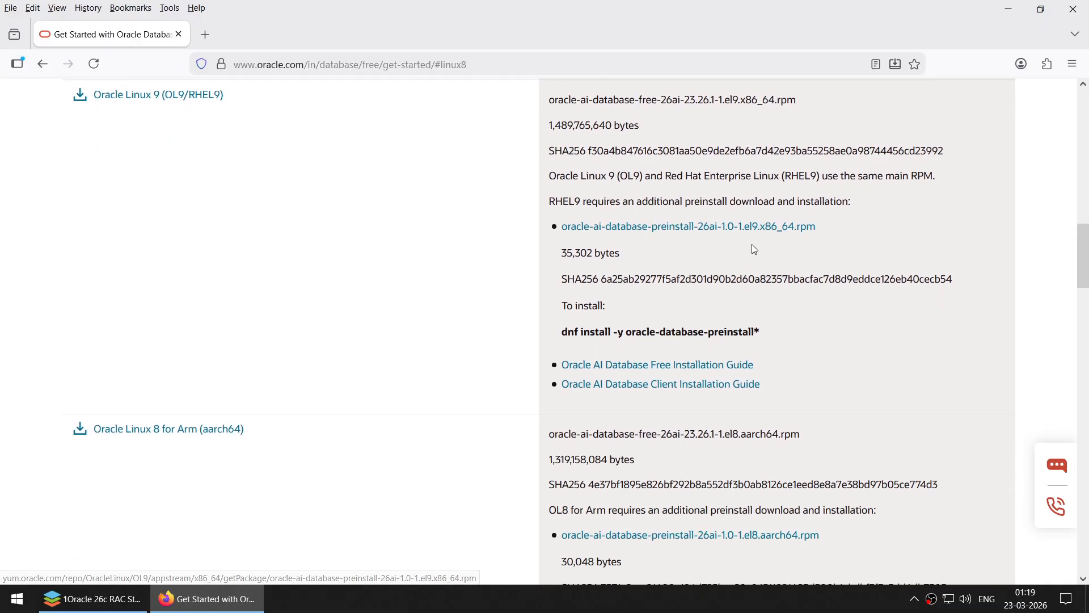
- Download the RHEL9 el9 preinstall RPM from the browser
click(725, 228)
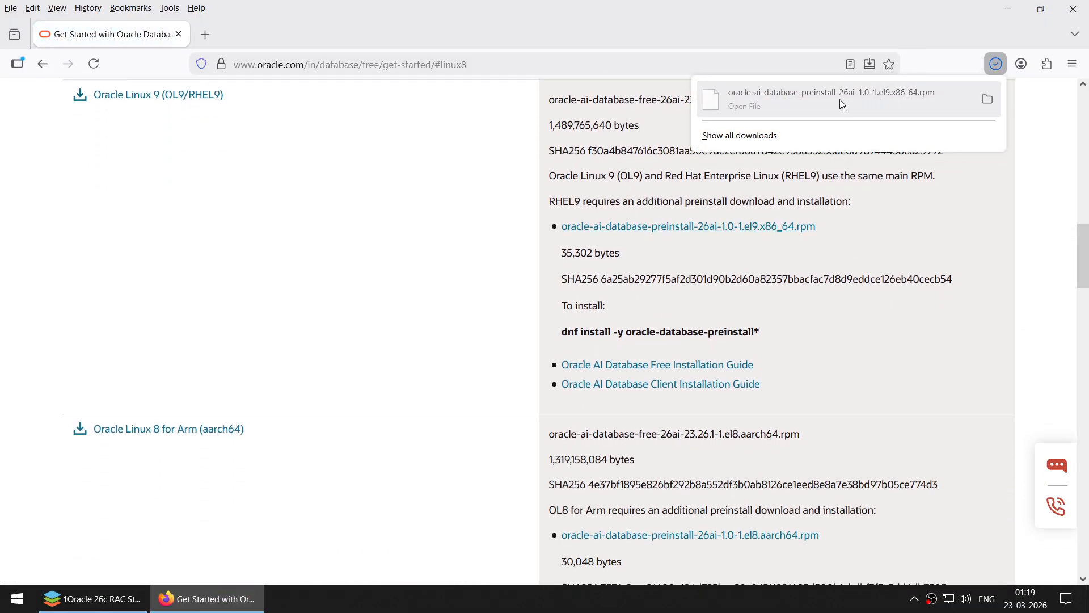
click(1011, 11)
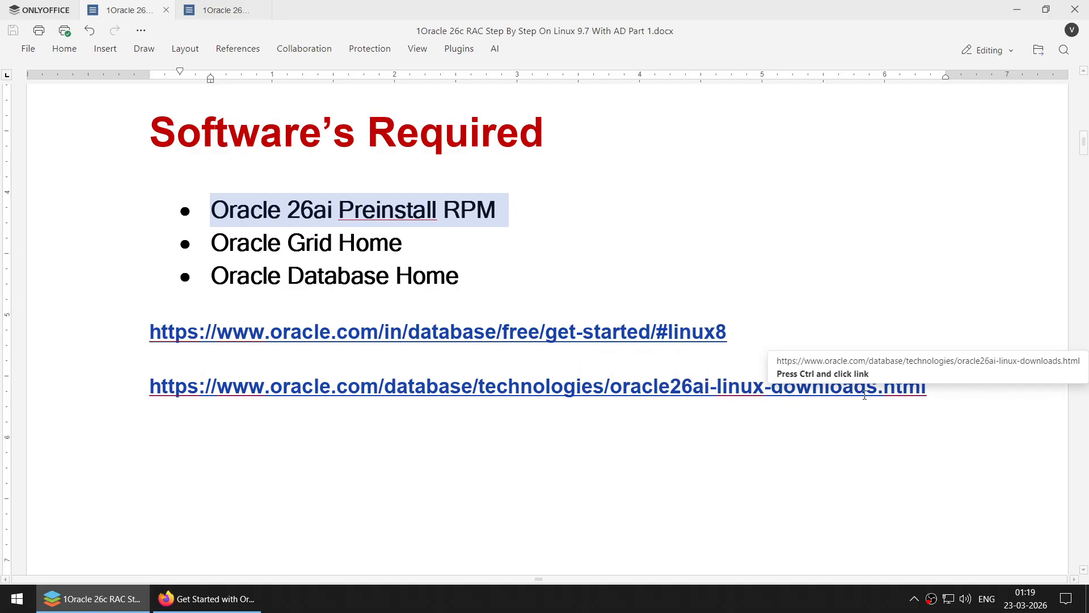
click(233, 604)
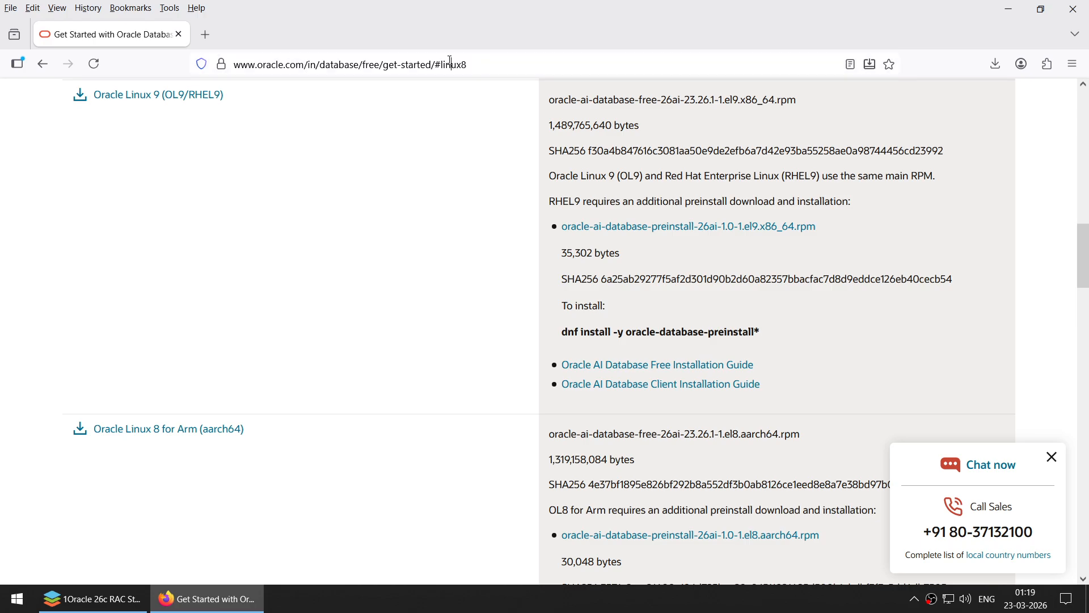
- Search 'oracle database 26ai on linux', open Oracle's 26ai Linux downloads page and scroll to the grid_home zip
click(517, 65)
text(orac)
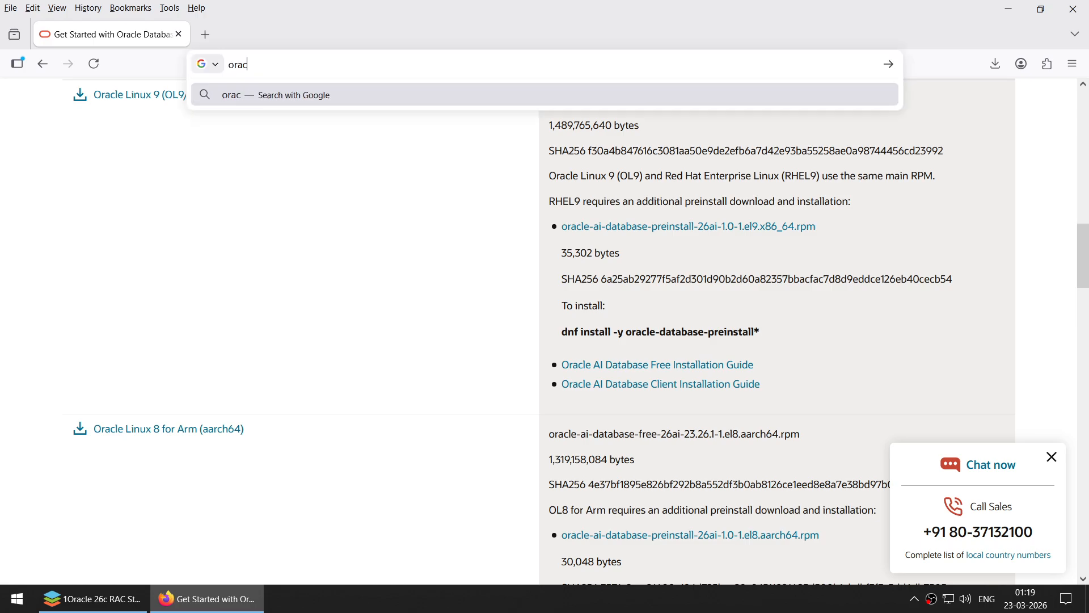
text(le database )
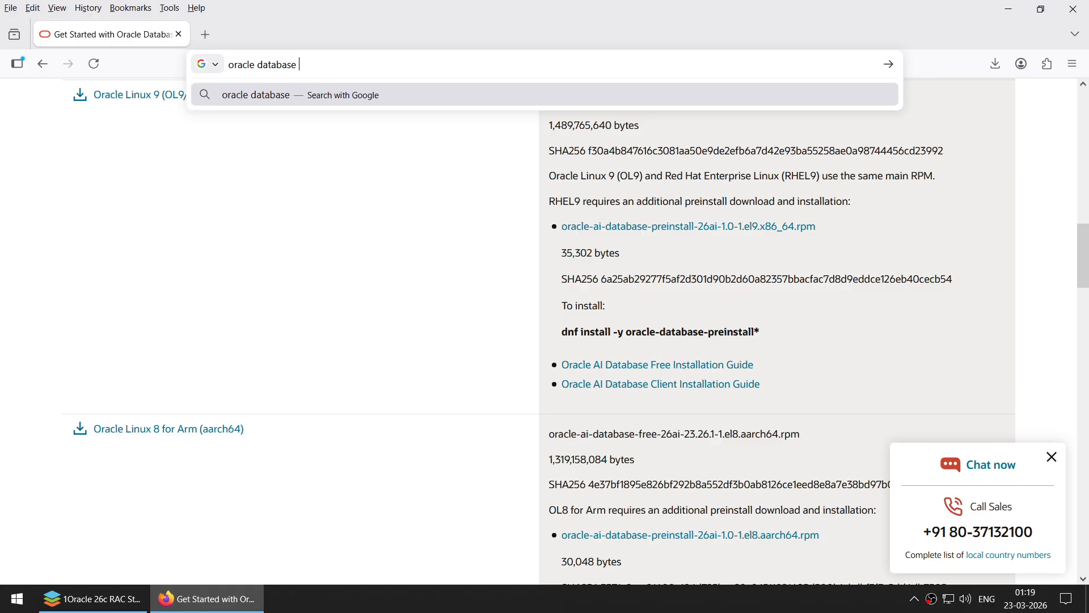
text(26ai )
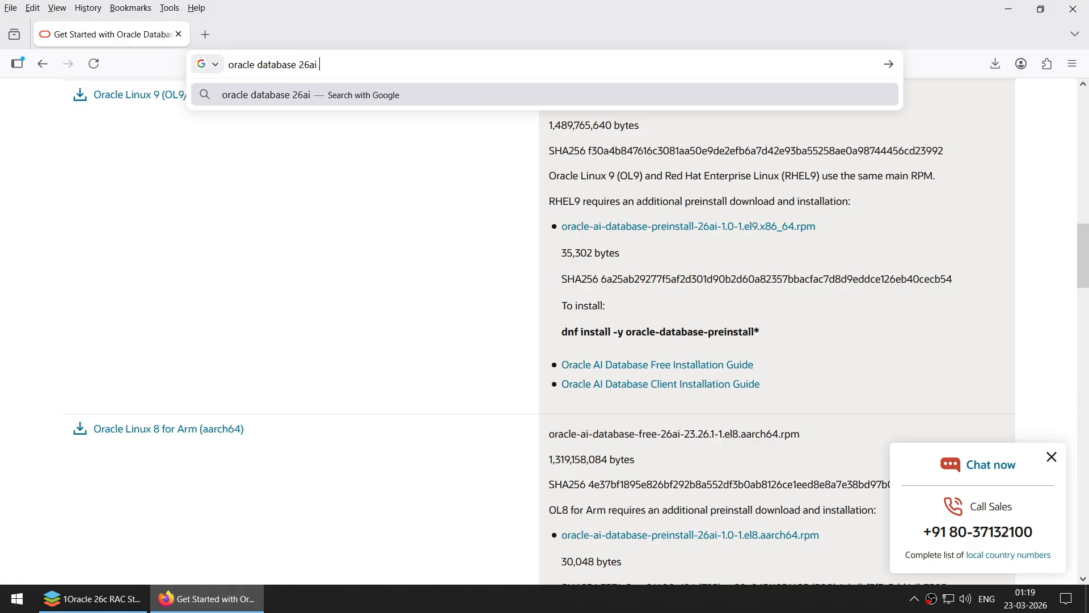
text(on linux)
key(Return)
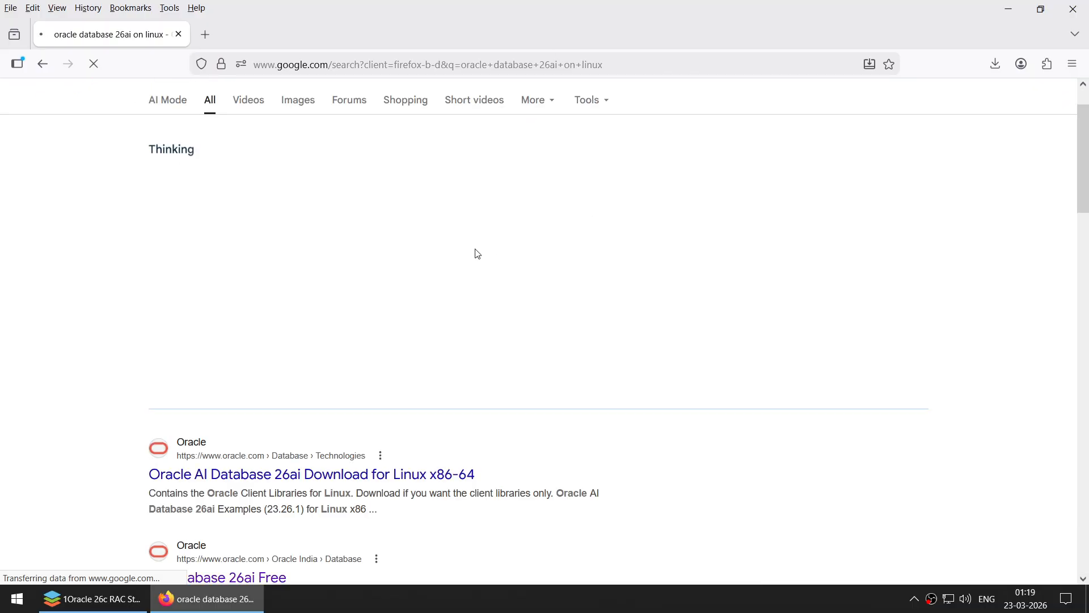
scroll(474, 250, down, 5)
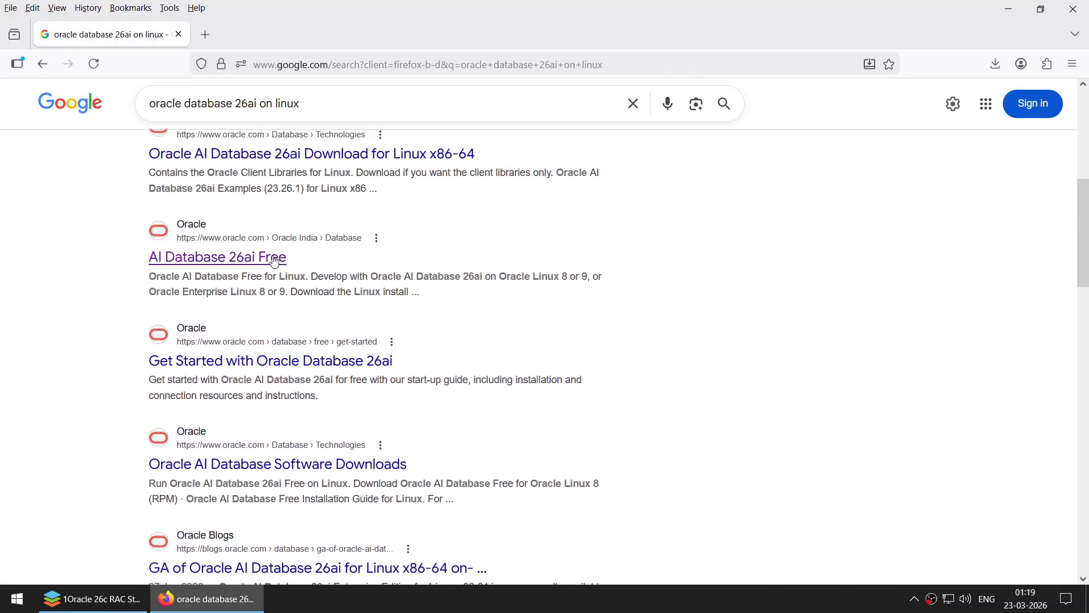
click(316, 153)
scroll(443, 306, down, 10)
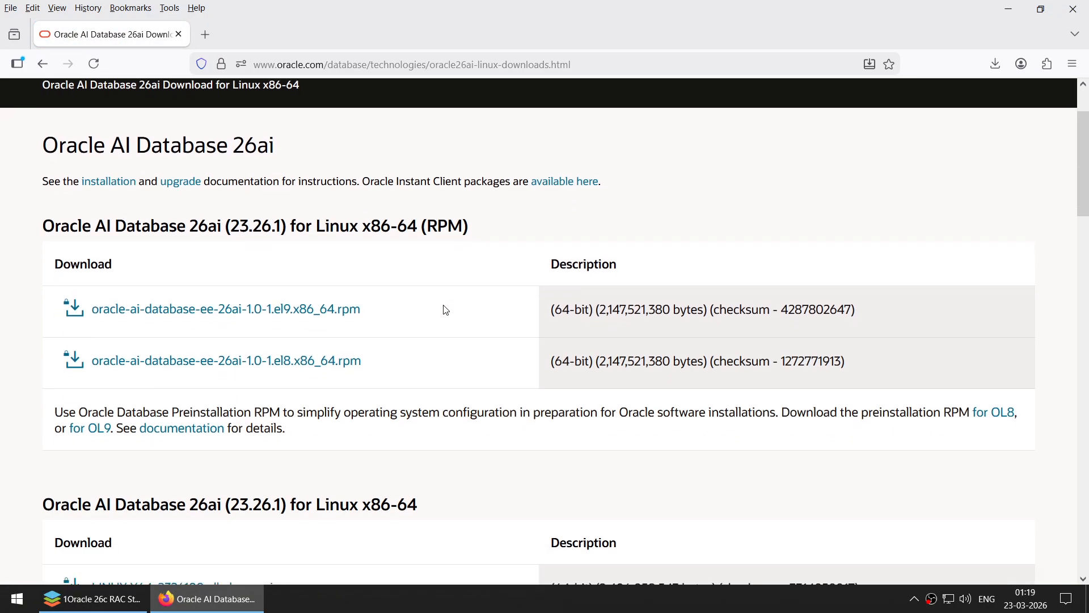
scroll(437, 295, up, 8)
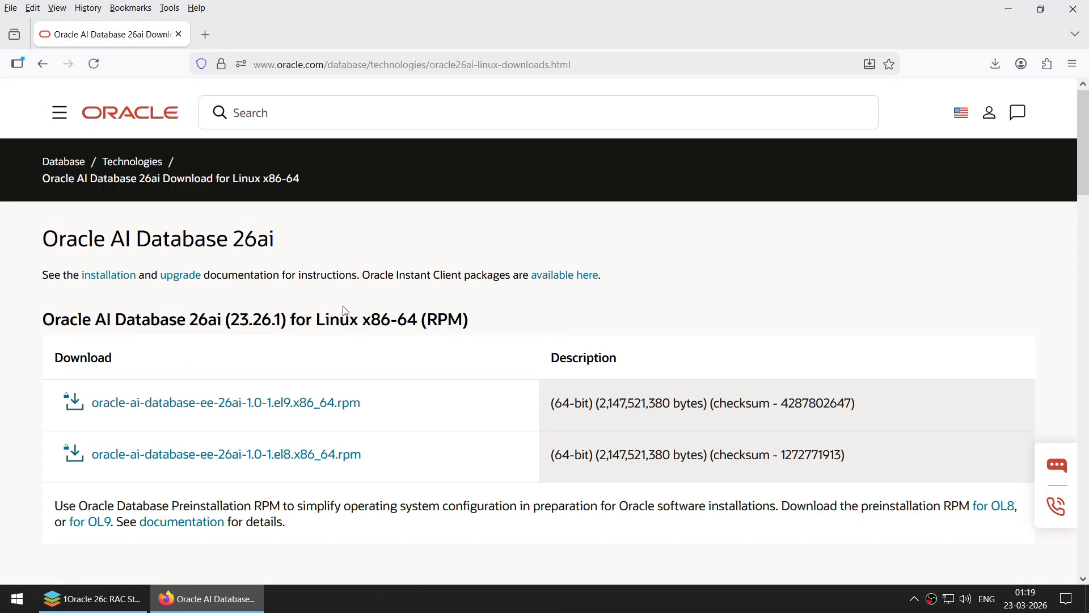
scroll(344, 312, down, 5)
scroll(347, 313, down, 1)
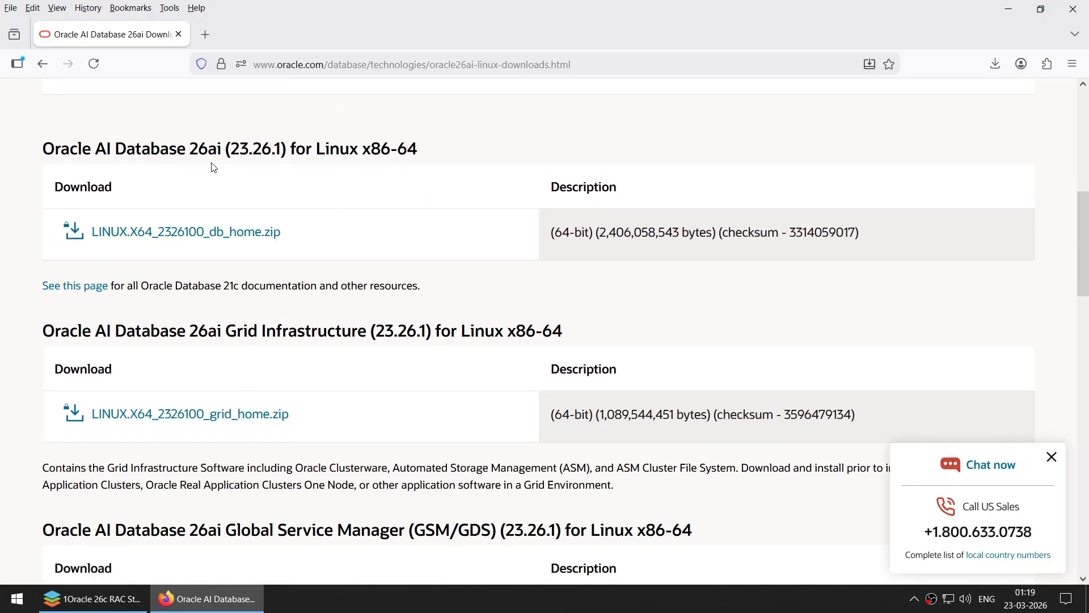
- Close Firefox and scroll the notes document to the Part1: Overview and Preparation page
click(1080, 9)
scroll(753, 277, down, 5)
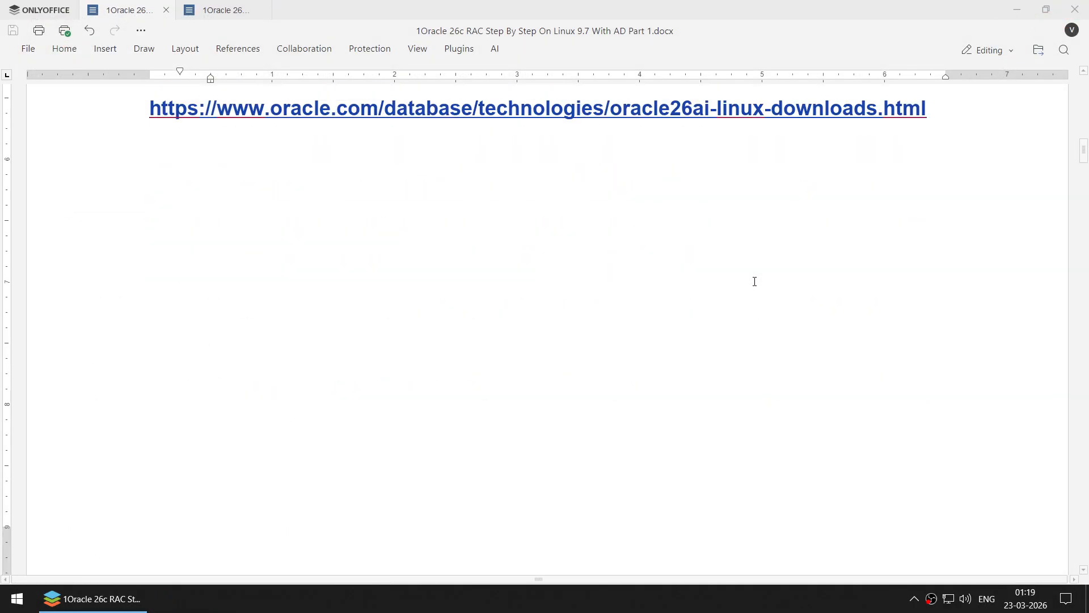
scroll(754, 281, down, 10)
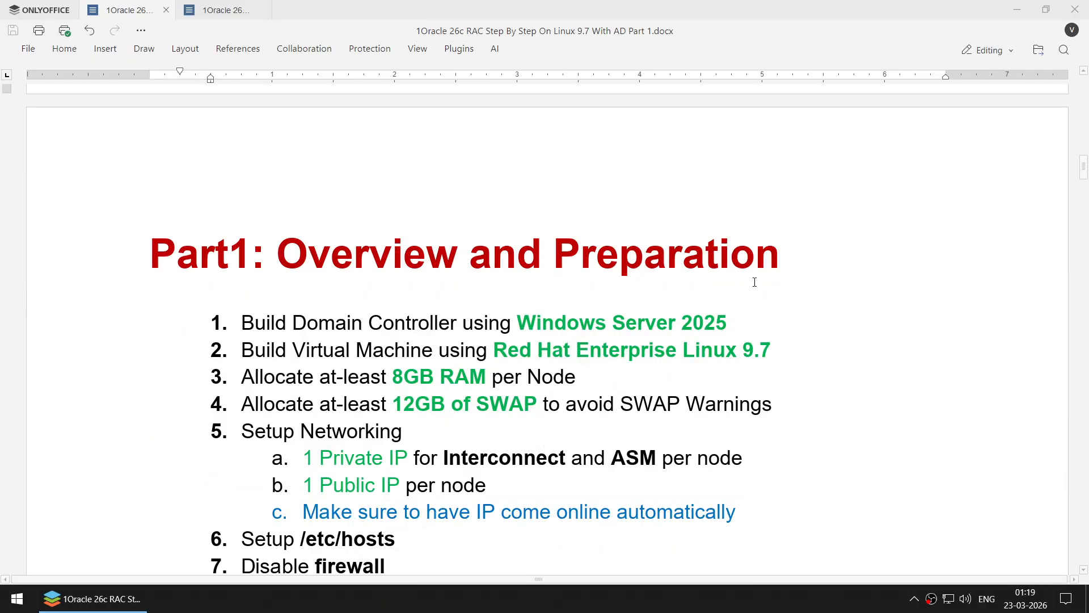
scroll(755, 281, down, 2)
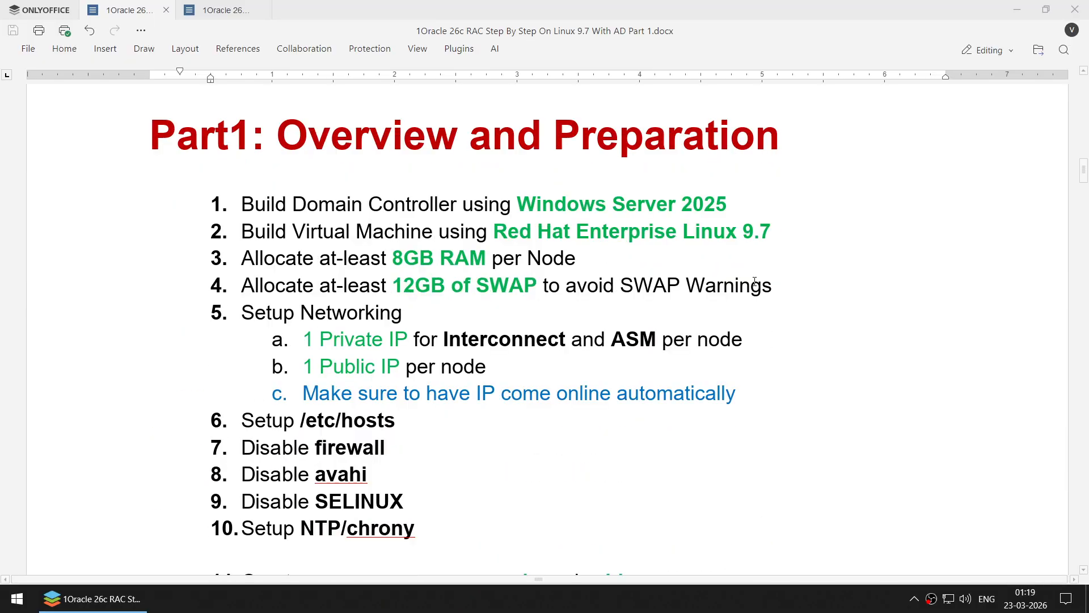
scroll(755, 282, down, 2)
scroll(755, 281, up, 3)
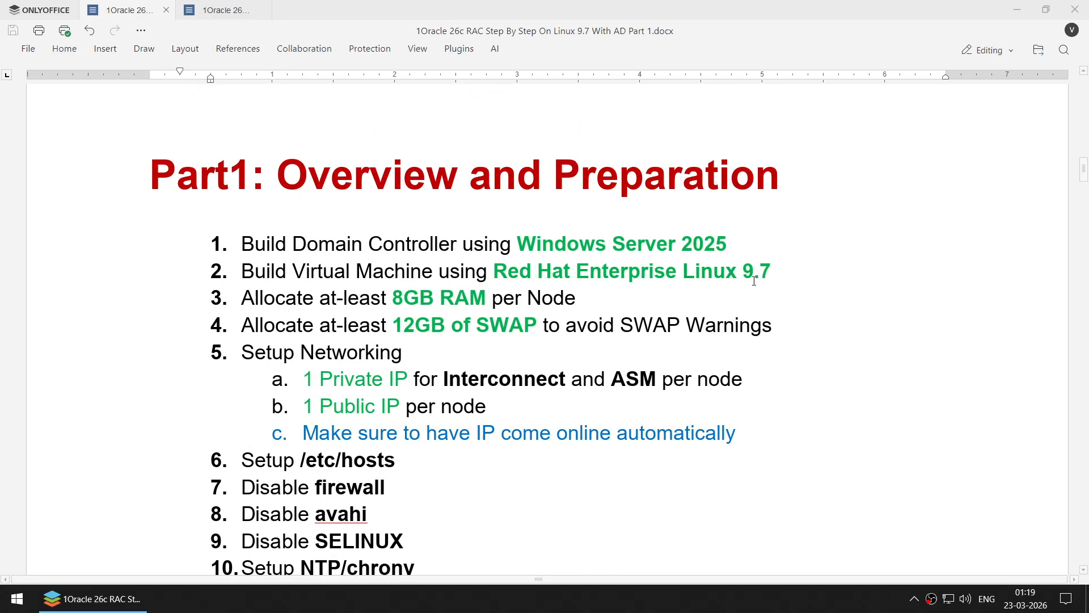
scroll(754, 282, down, 1)
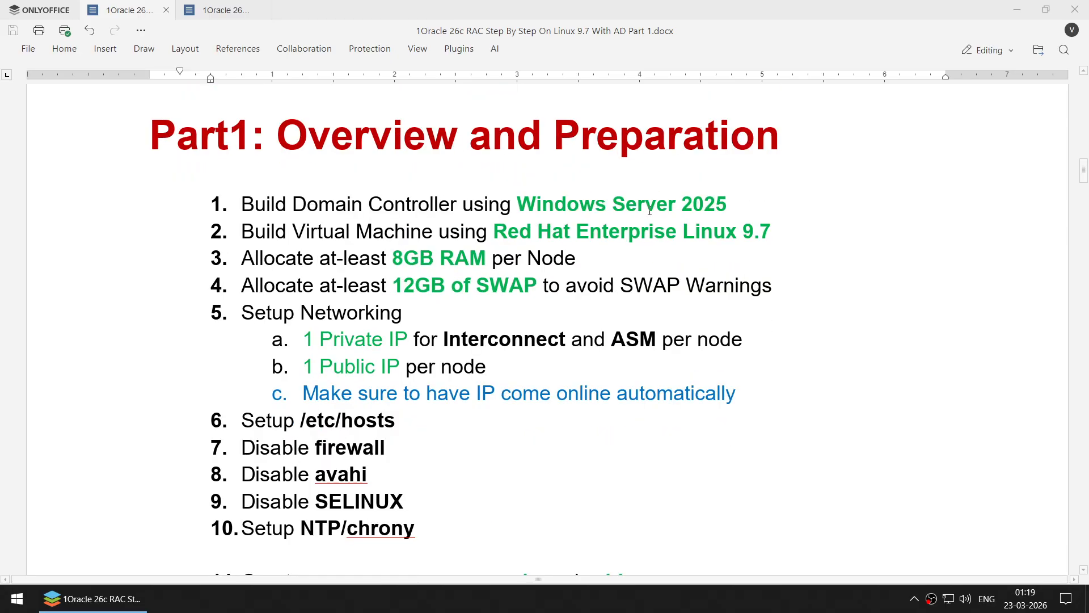
- Highlight Windows Server 2025, Red Hat Enterprise Linux 9.7, 8GB RAM and 12GB of SWAP in items 1–4
drag(517, 204, 725, 200)
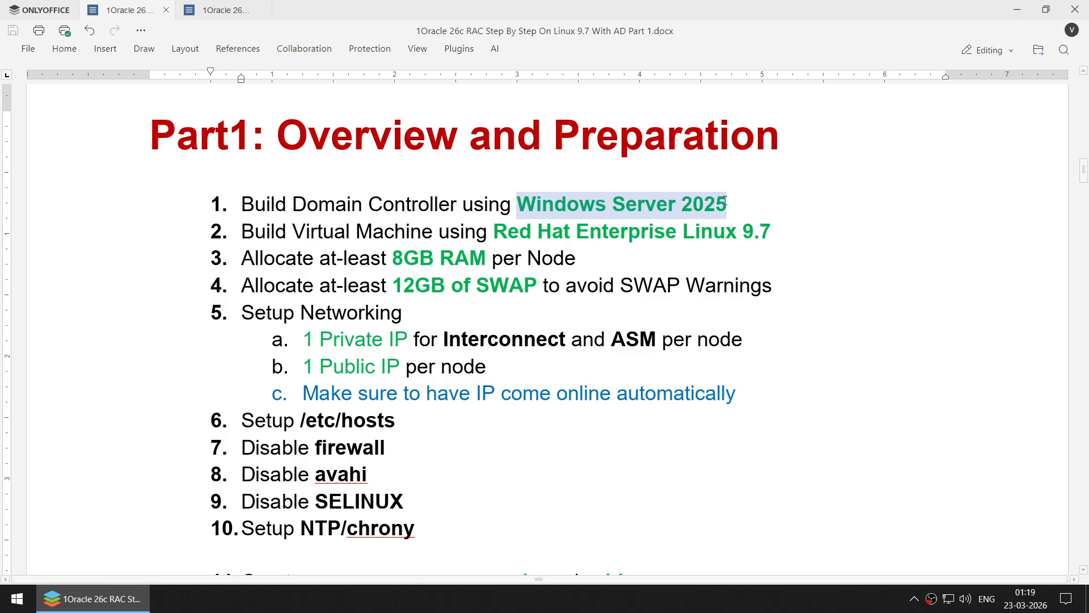
drag(494, 232, 771, 221)
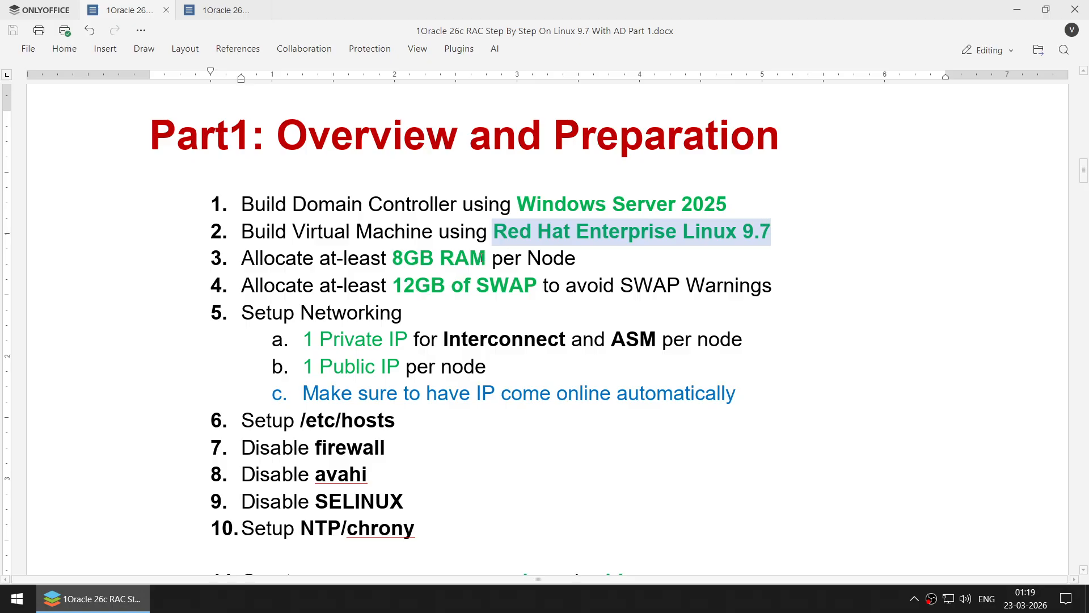
drag(397, 258, 481, 258)
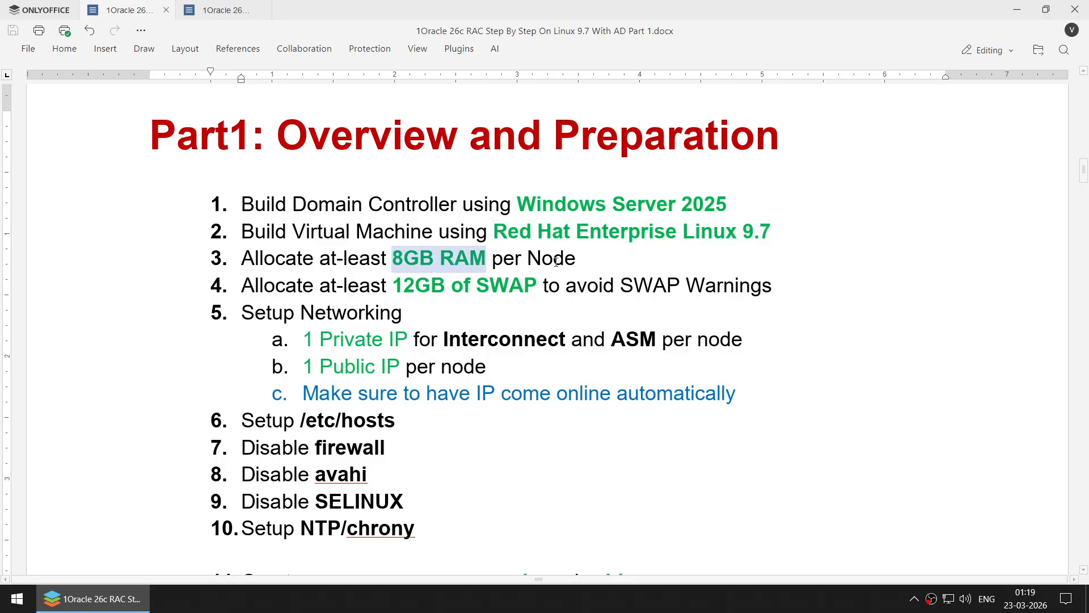
drag(394, 291, 523, 287)
- Highlight key terms in items 5–10: Private IP, Interconnect, ASM, Public, /etc/hosts, firewall, avahi, SELINUX, chrony
scroll(656, 287, down, 5)
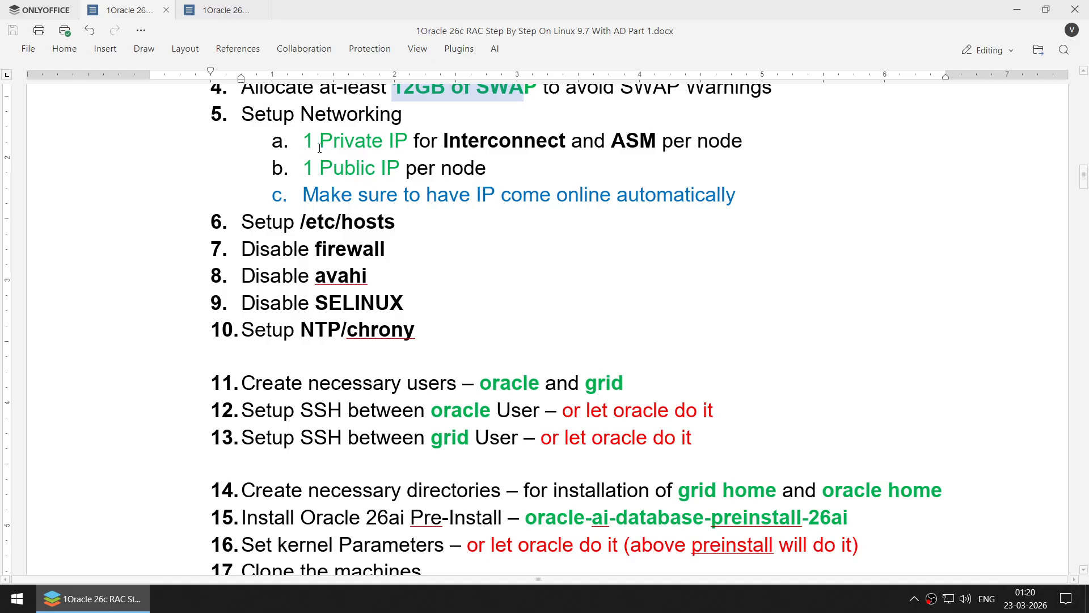
drag(302, 149, 407, 148)
click(516, 146)
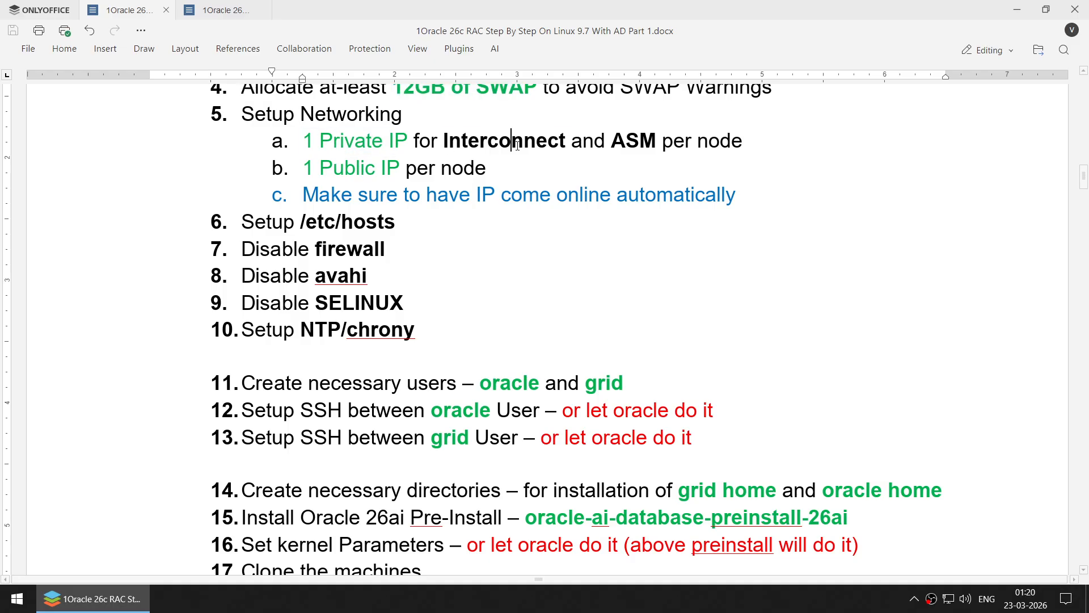
double_click(517, 146)
double_click(624, 143)
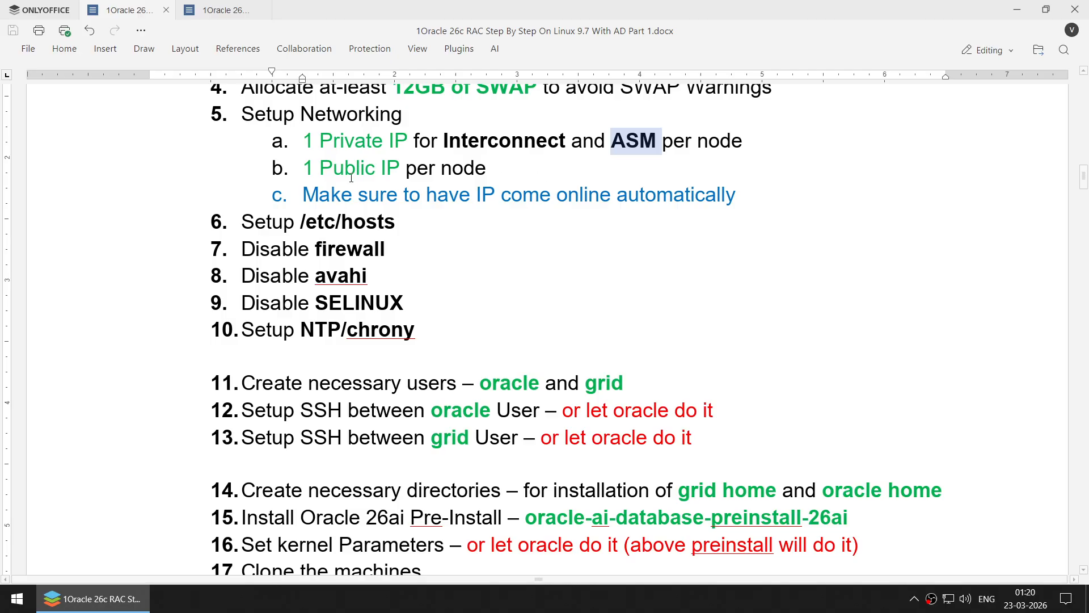
double_click(334, 169)
drag(302, 194, 735, 196)
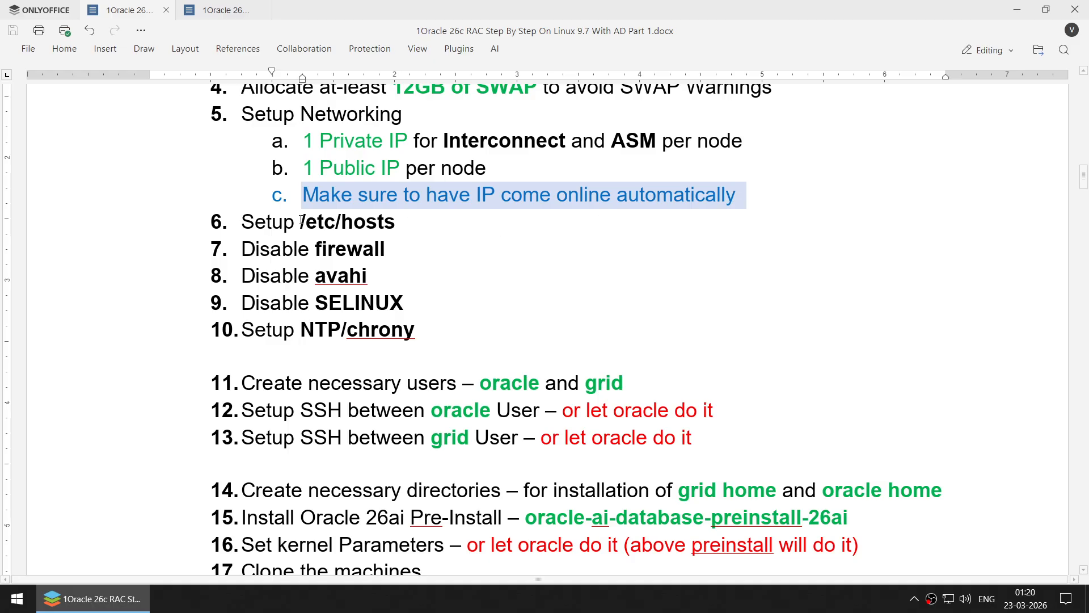
drag(300, 221, 394, 219)
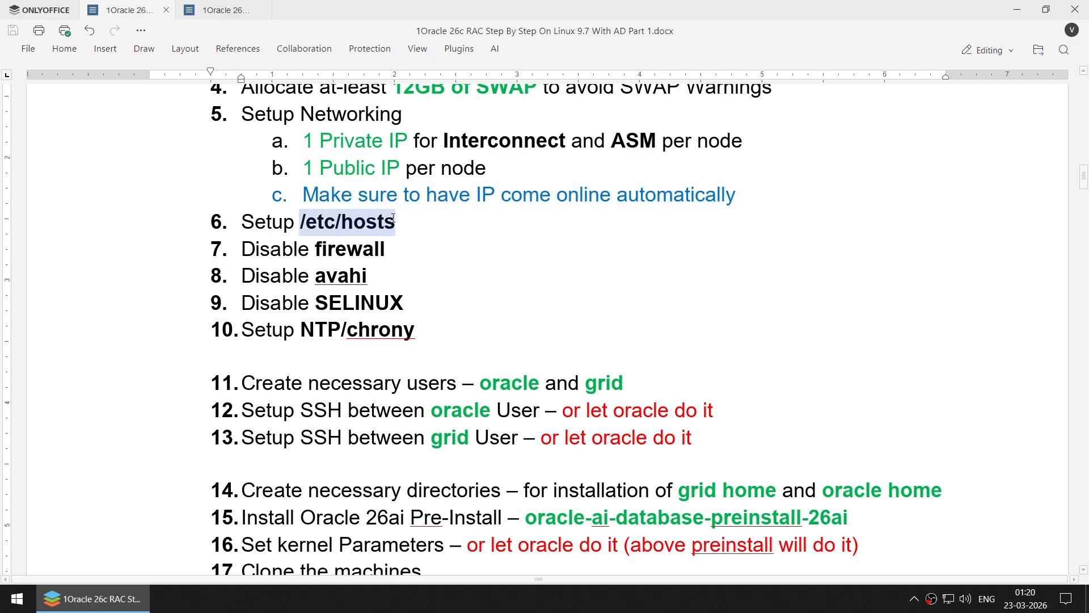
double_click(367, 249)
double_click(358, 276)
double_click(367, 304)
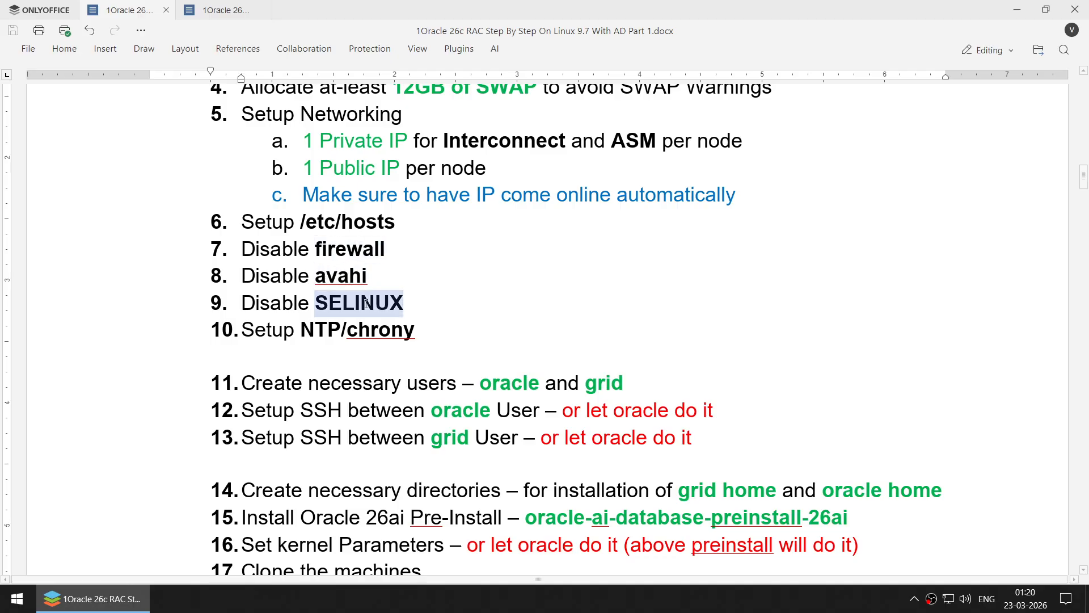
double_click(361, 329)
scroll(536, 290, down, 5)
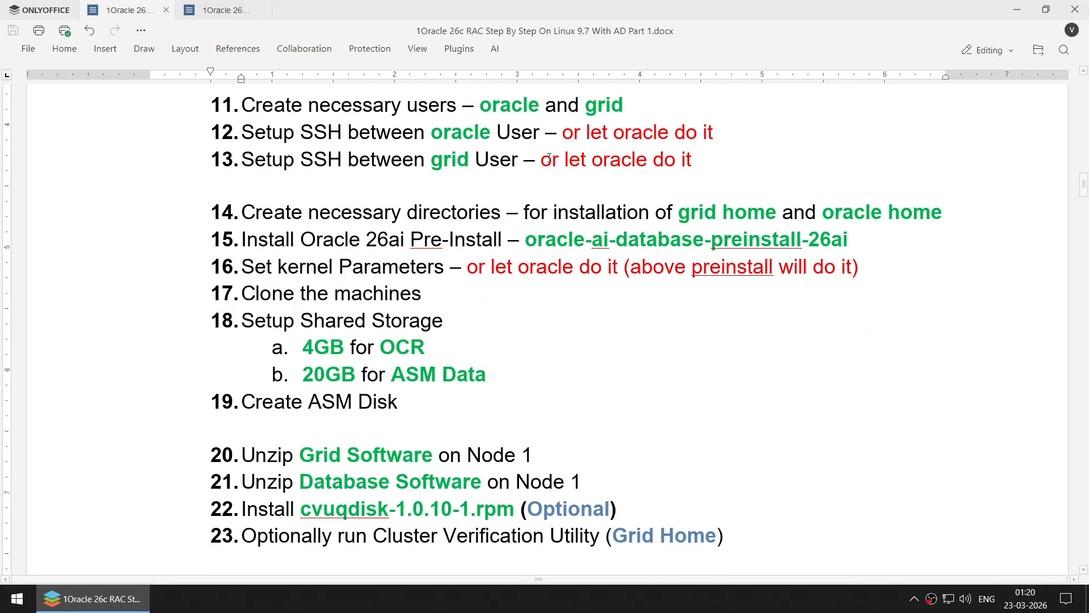
double_click(510, 107)
double_click(624, 111)
double_click(460, 132)
drag(563, 132, 714, 133)
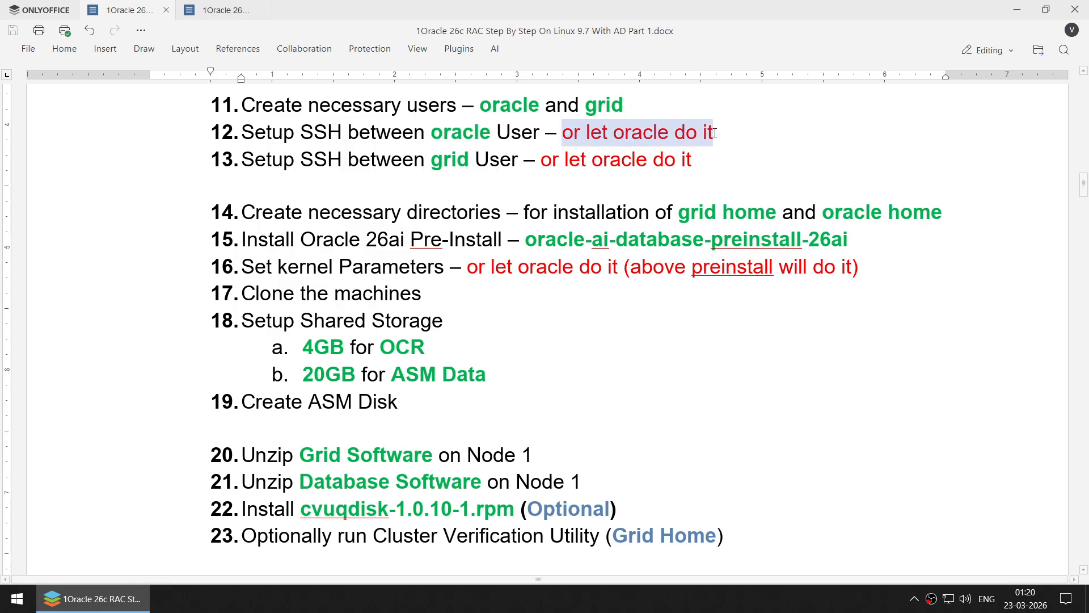
double_click(436, 161)
drag(546, 165, 713, 150)
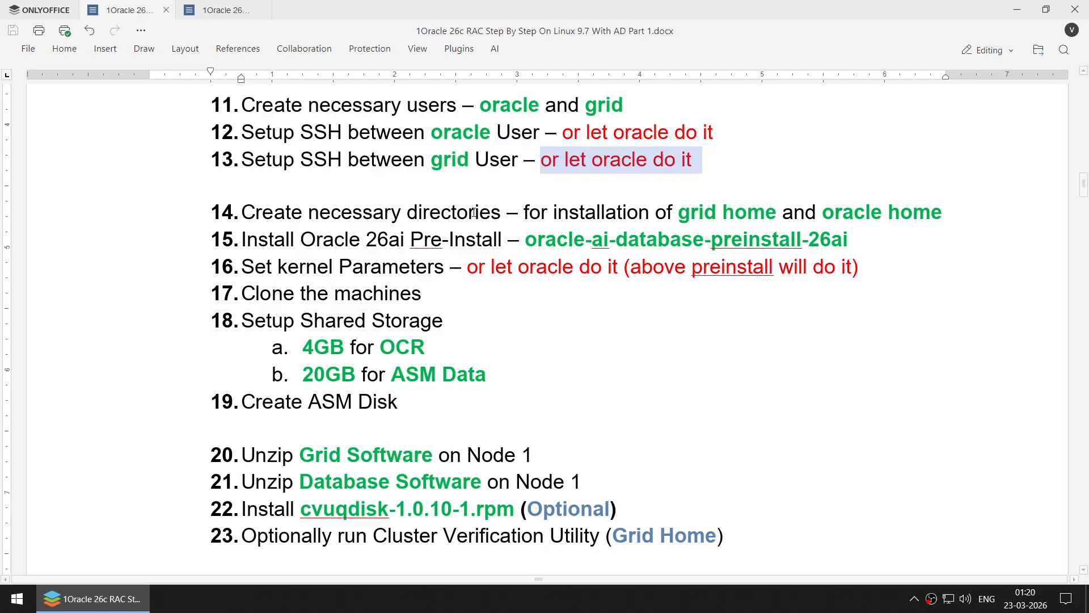
double_click(707, 215)
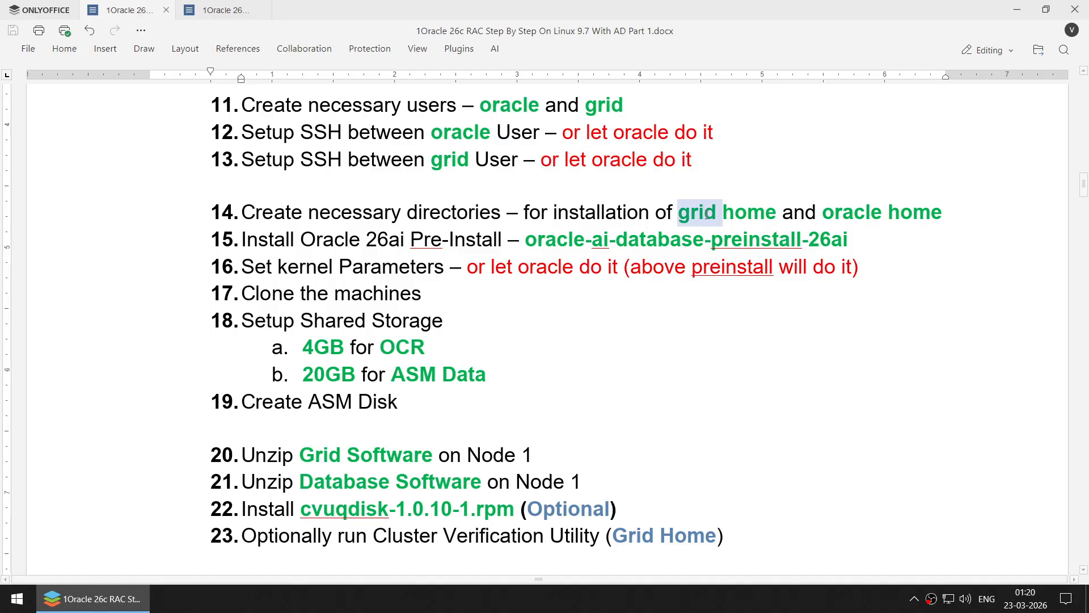
double_click(840, 213)
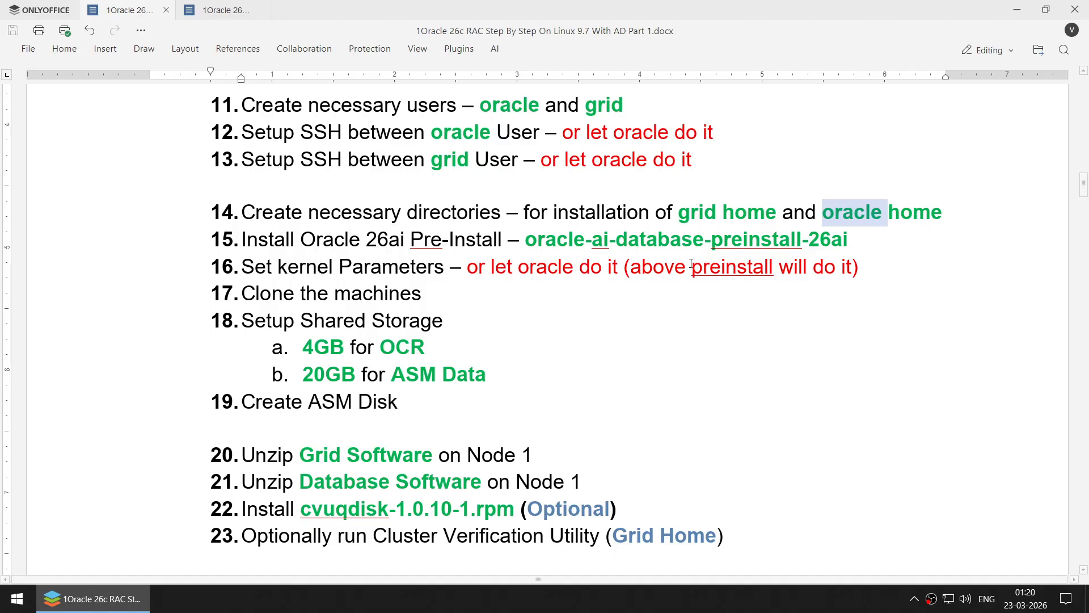
drag(524, 240, 859, 231)
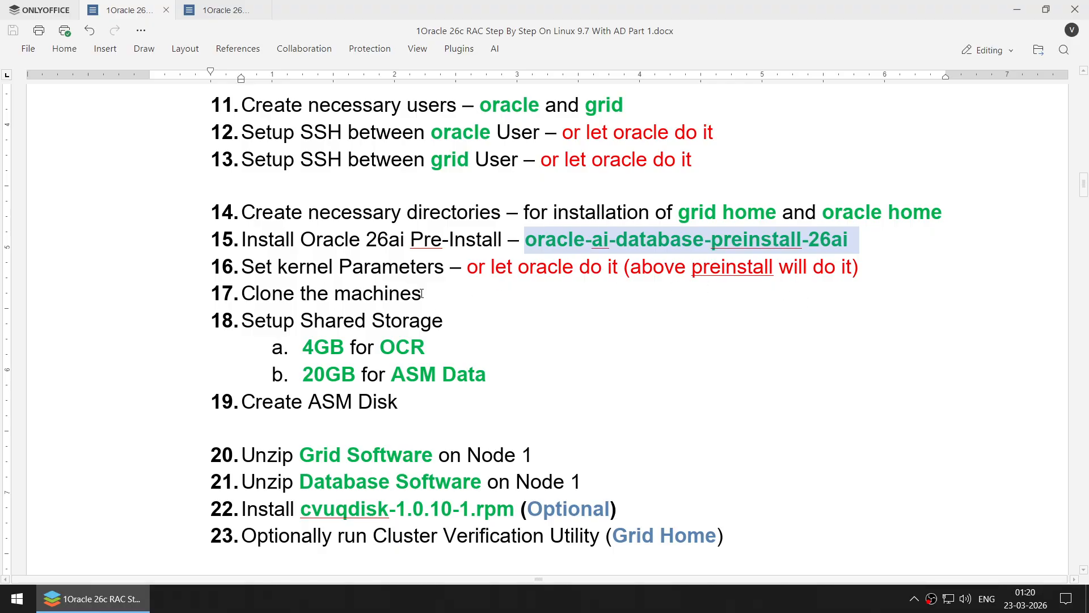
- Append ' /FRA' after 'ASM Data' in the 20GB storage item
click(517, 383)
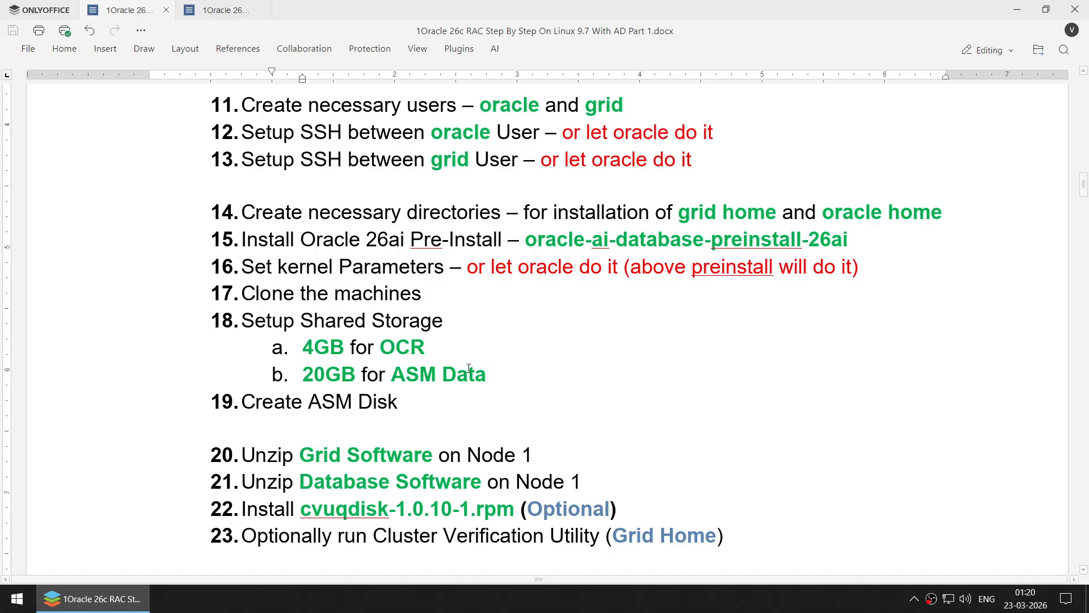
text(/)
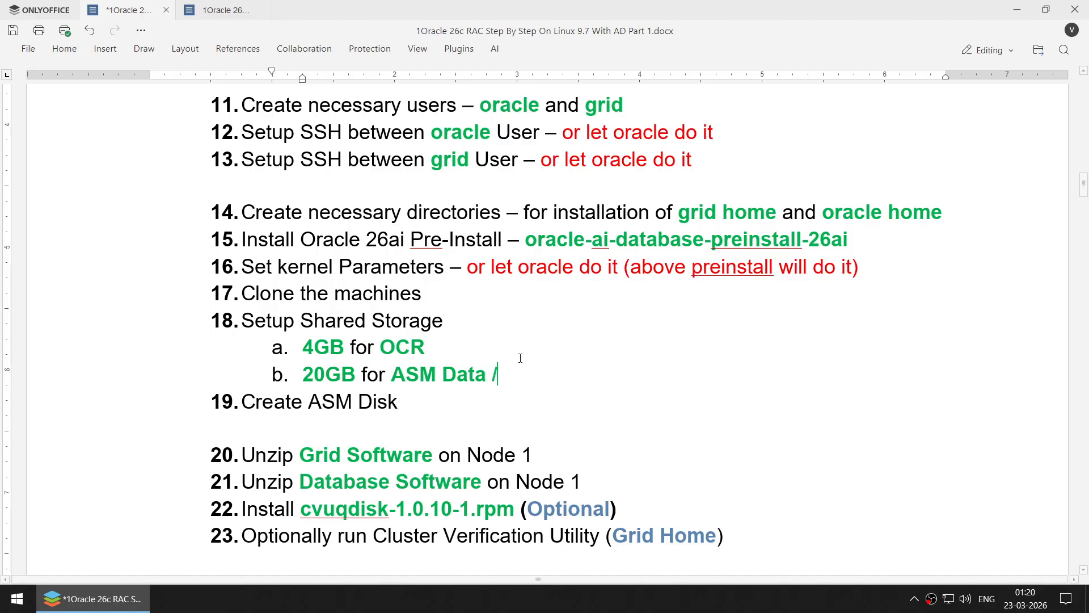
text(FRA)
scroll(516, 359, down, 1)
scroll(405, 400, down, 5)
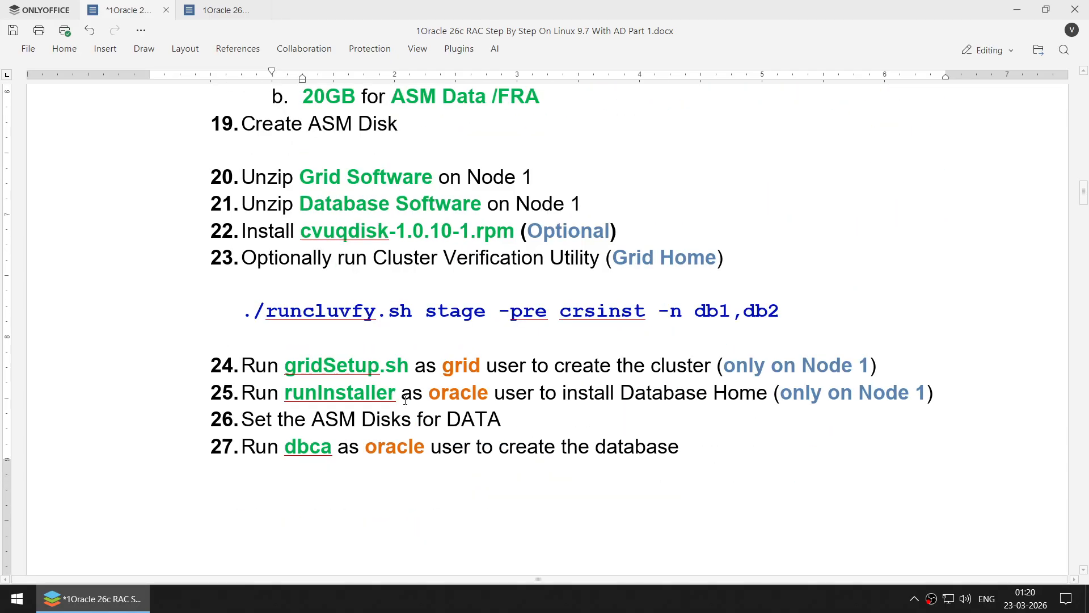
scroll(352, 192, up, 1)
- Review items 20–23, undoing a stray tab after Node 1 and selecting cvuqdisk, Optional and Grid
click(549, 179)
key(Tab)
key(ctrl+z)
click(601, 202)
double_click(346, 234)
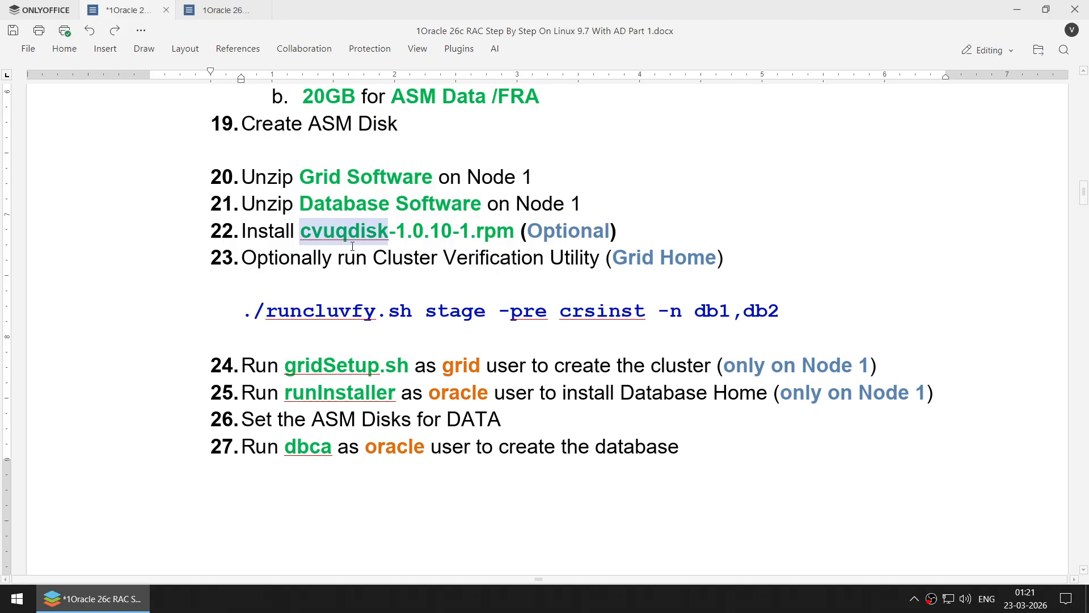
double_click(553, 231)
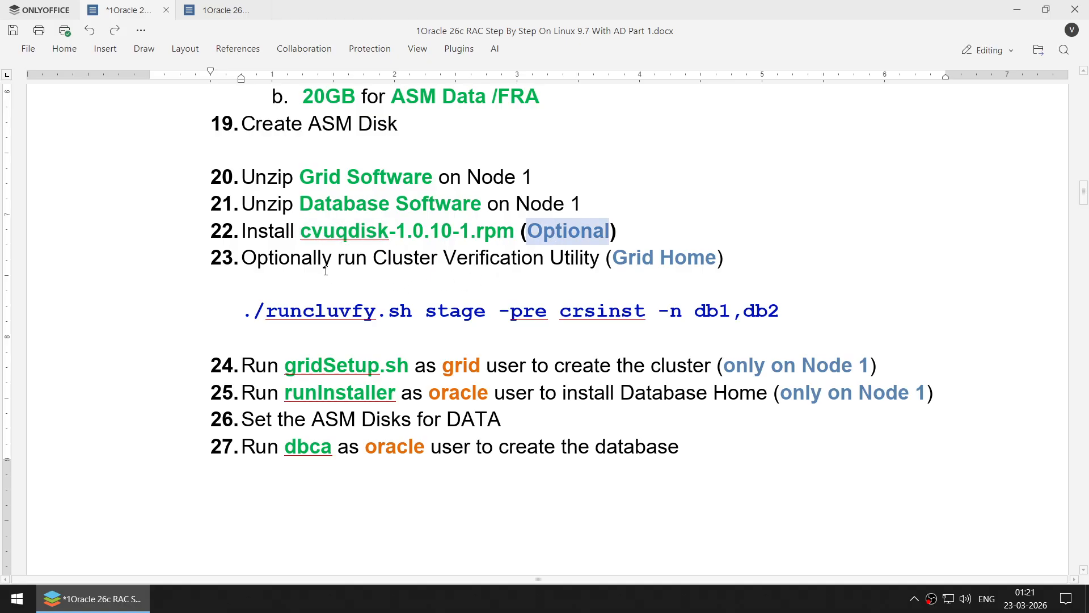
double_click(633, 257)
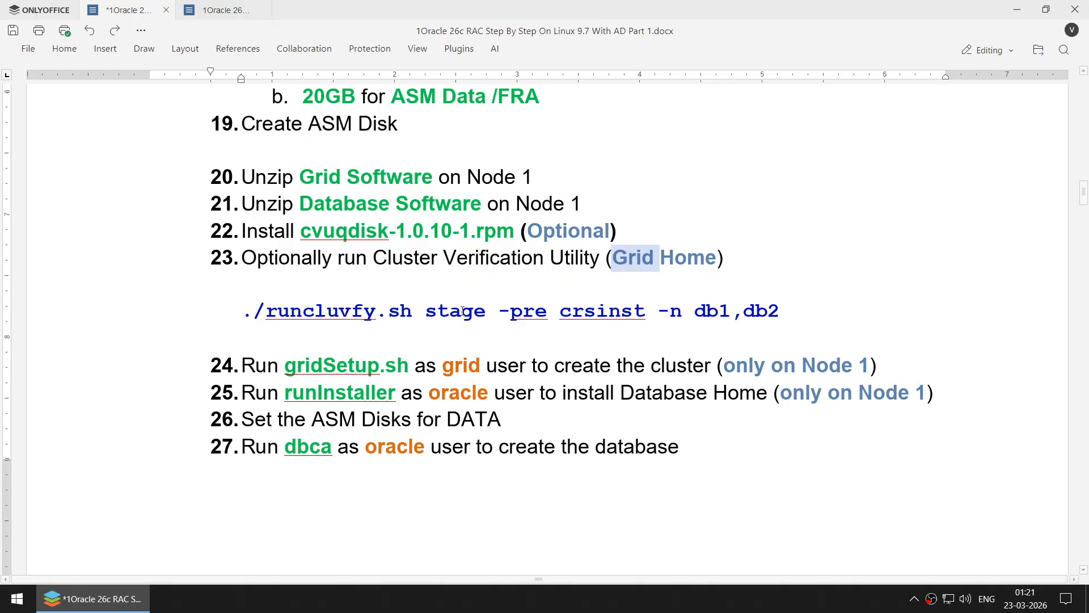
- Highlight the runcluvfy.sh command line and the gridSetup, grid, Node and create-the-cluster text in item 24
drag(778, 305, 254, 312)
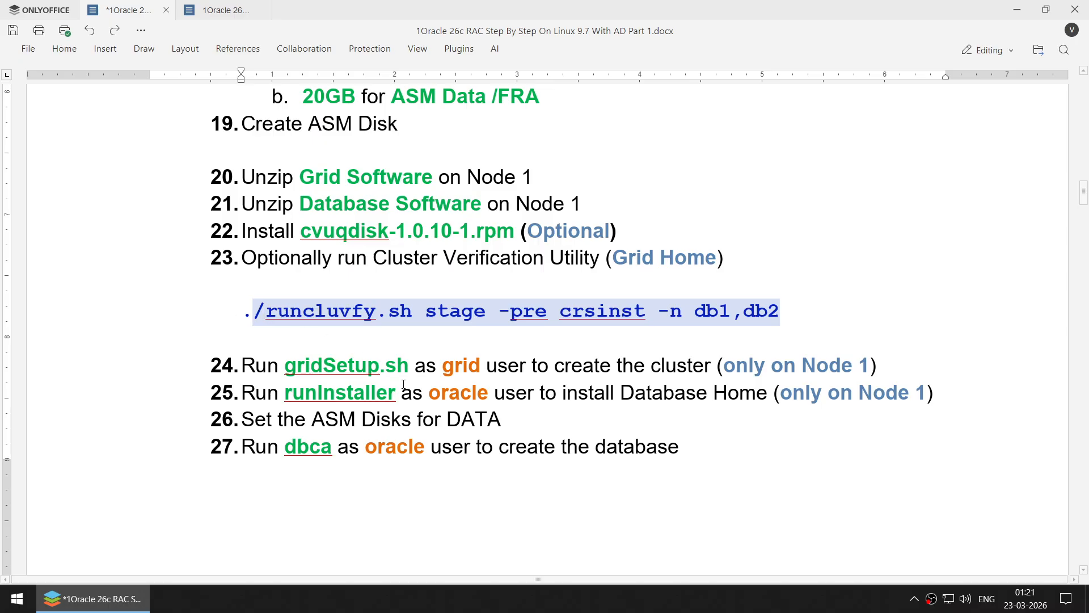
double_click(327, 368)
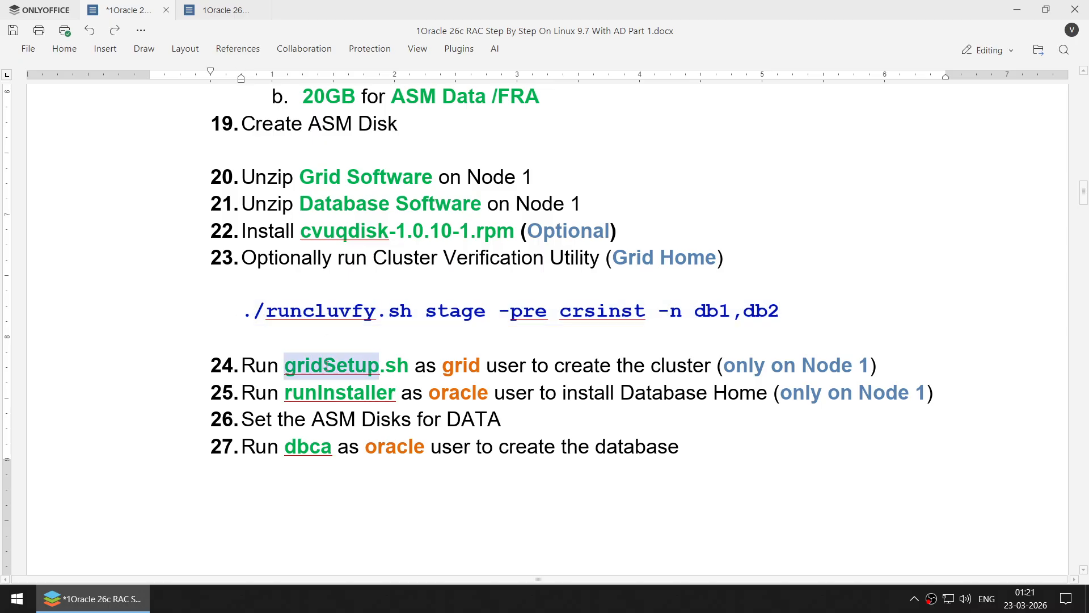
click(561, 316)
drag(781, 311, 198, 243)
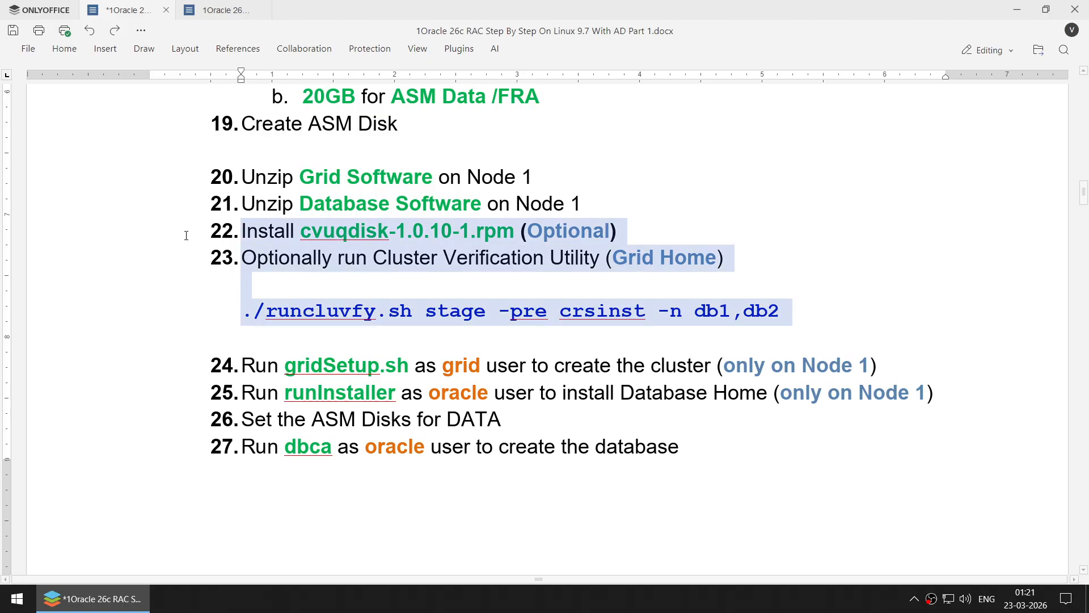
click(204, 291)
drag(220, 311, 828, 304)
double_click(328, 369)
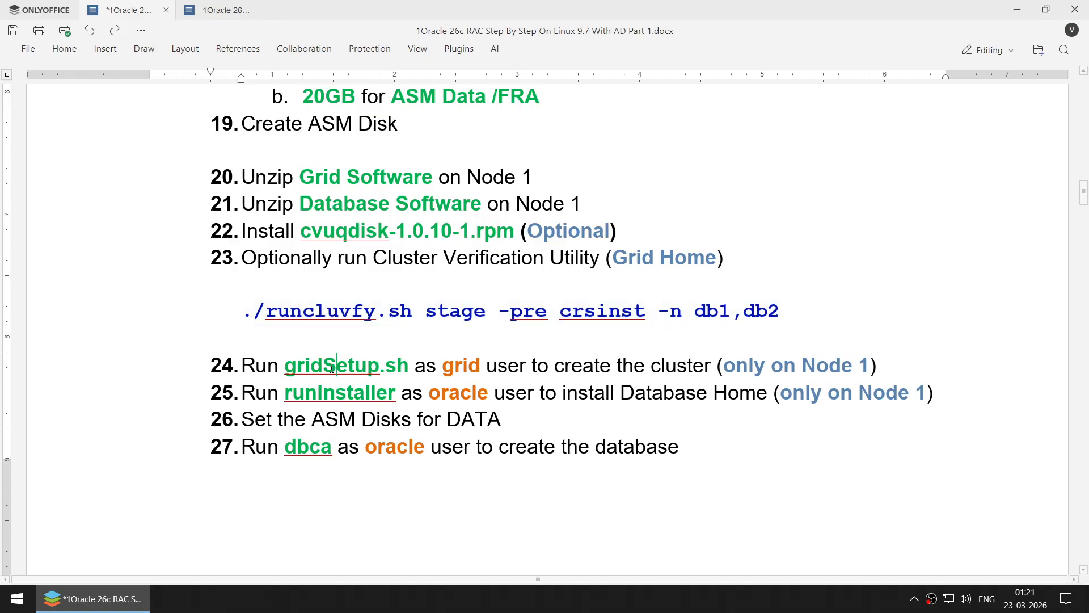
double_click(464, 367)
double_click(816, 366)
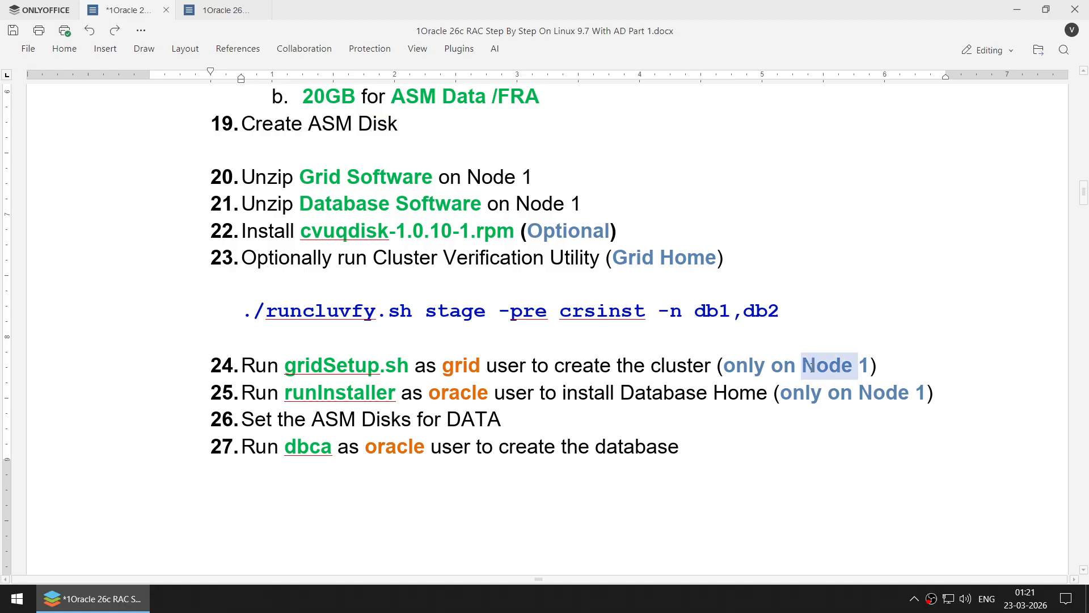
drag(569, 365, 694, 359)
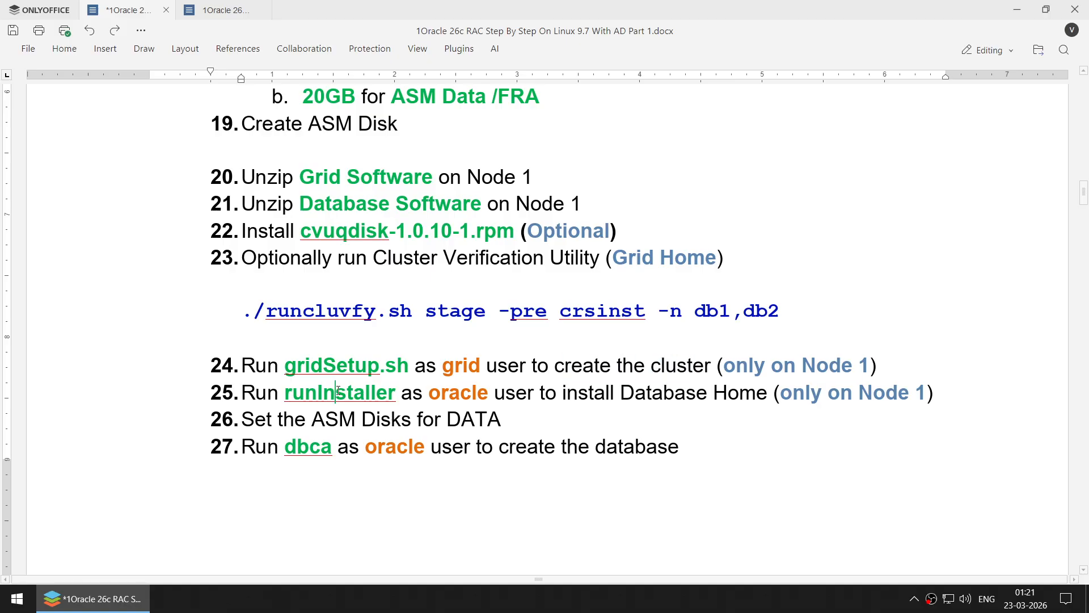
- Highlight runInstaller, oracle, ASM Disks for DATA and dbca as oracle in items 25–27, then scroll to the IP tables
double_click(364, 391)
double_click(455, 392)
drag(596, 400, 909, 388)
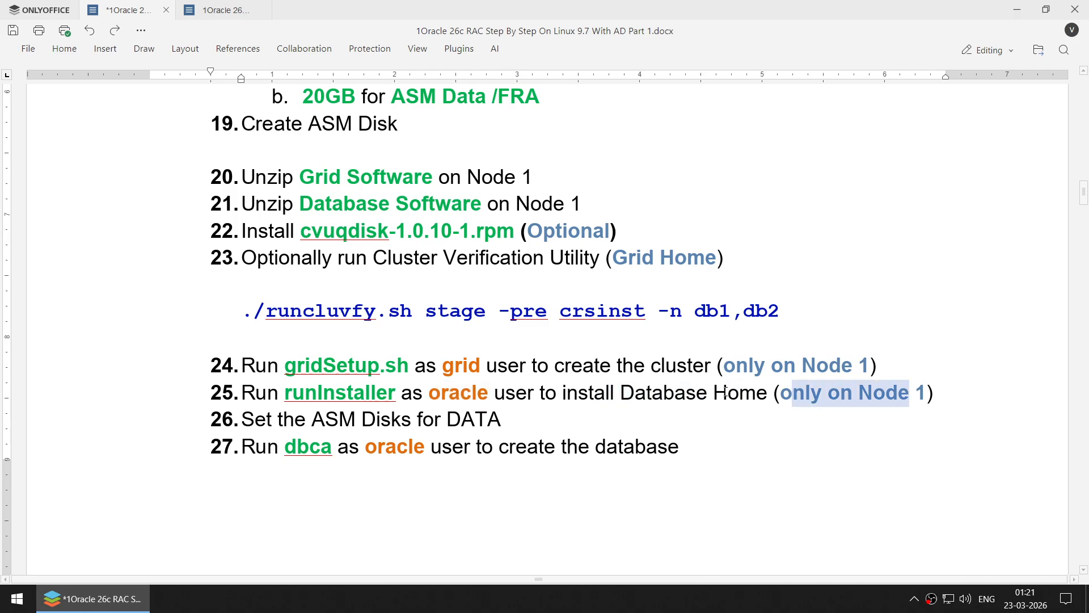
drag(301, 425, 502, 426)
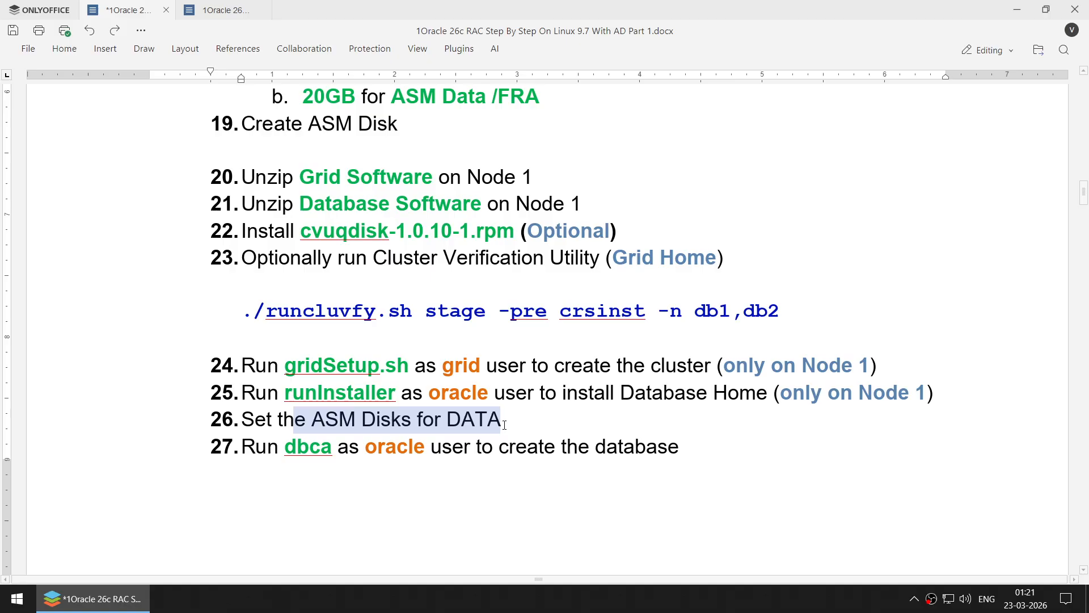
drag(286, 455, 438, 457)
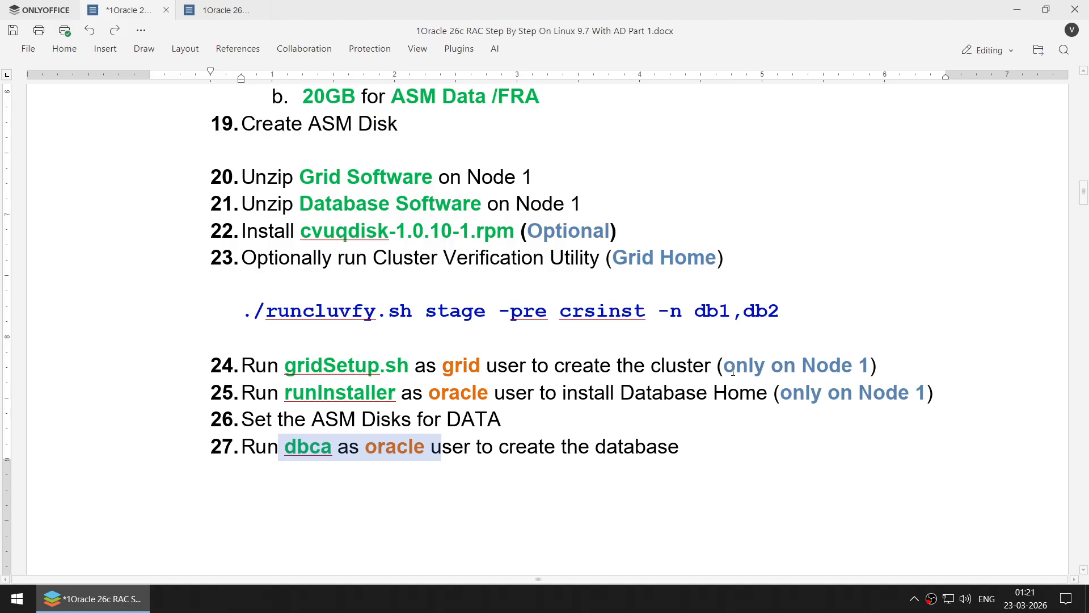
scroll(728, 369, down, 10)
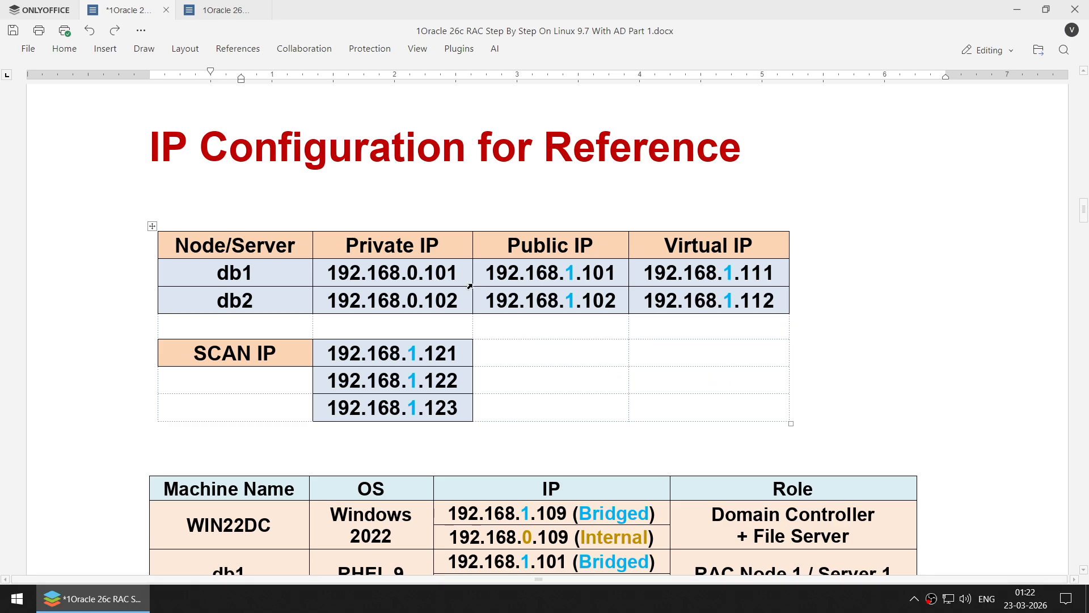
double_click(411, 271)
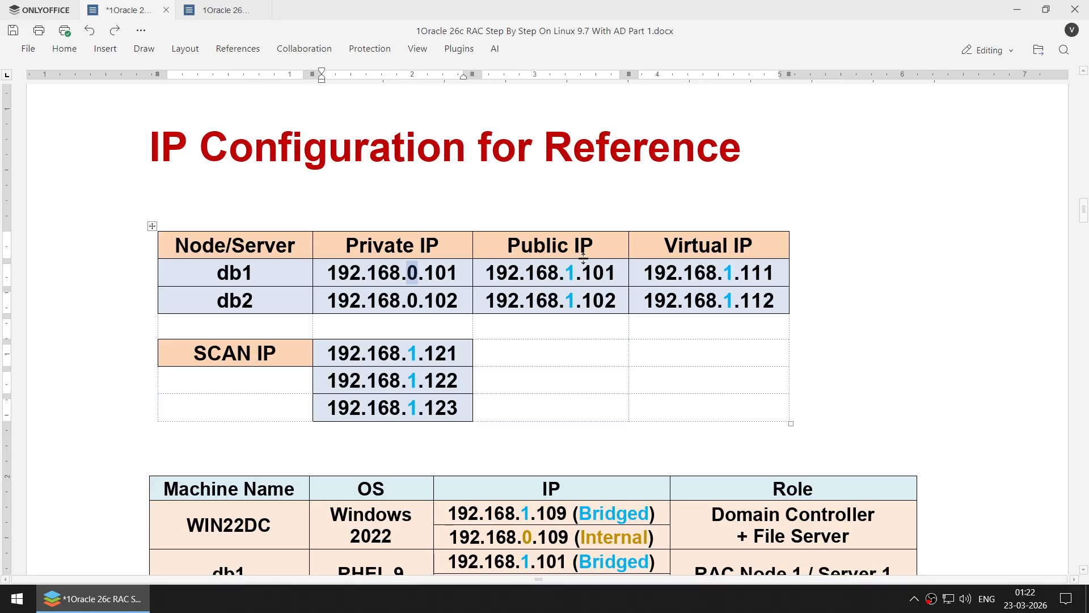
double_click(559, 245)
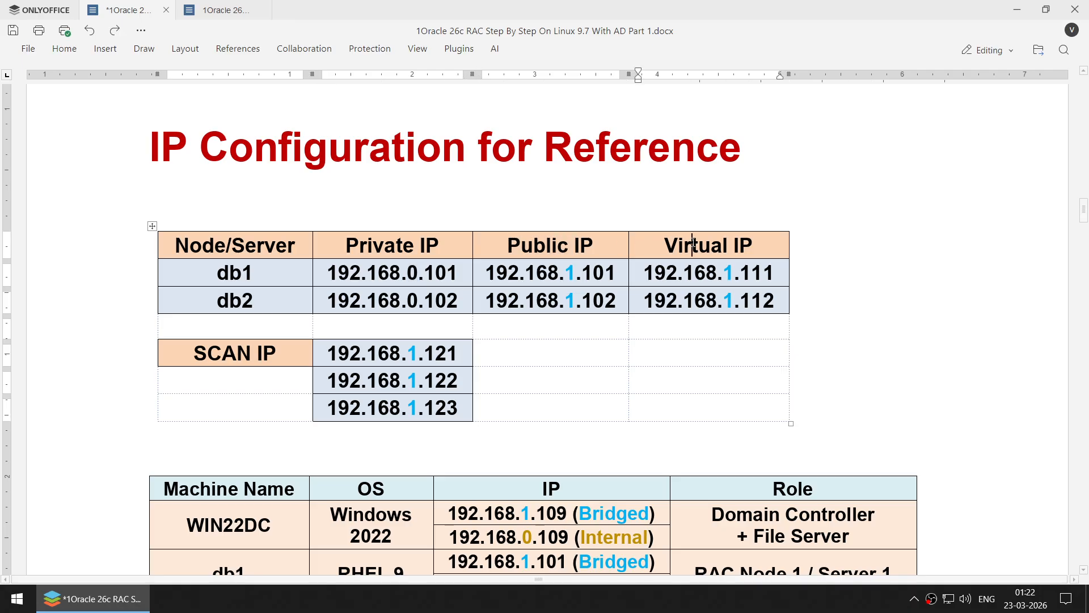
double_click(670, 243)
double_click(420, 347)
drag(566, 271, 485, 272)
- Open Command Prompt, run ipconfig | findstr IP and copy the 192.168.1 prefix of the IPv4 address
key(super)
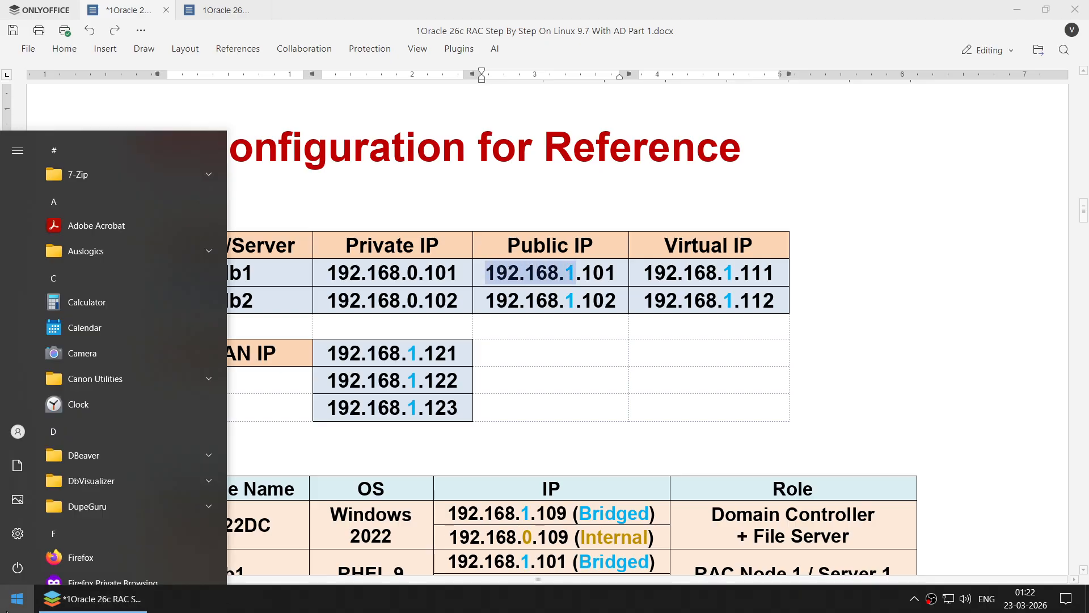
text(cmd)
key(Return)
text(ip)
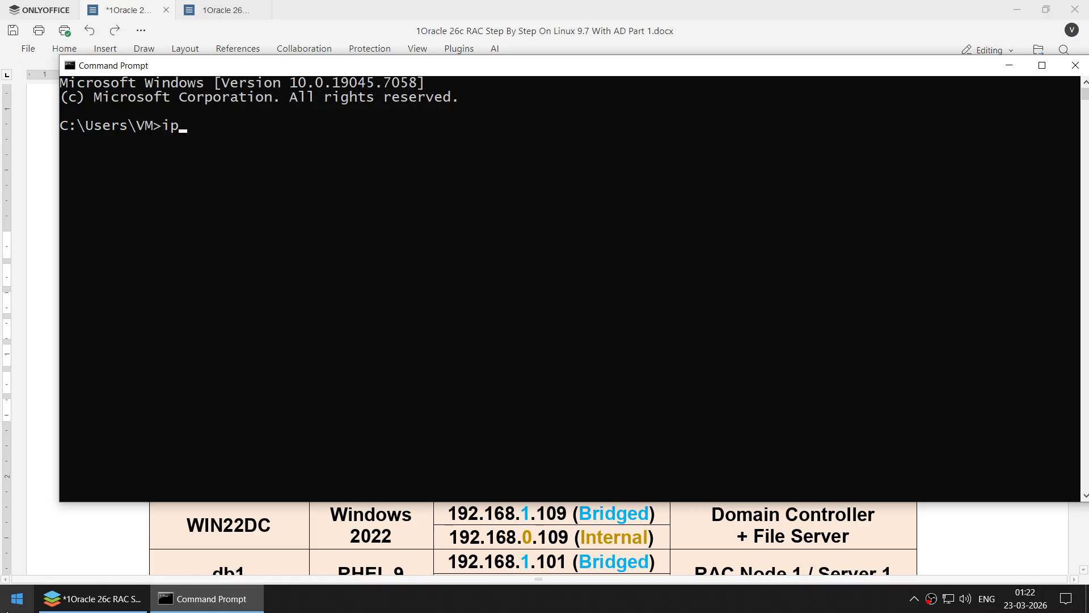
text(config | findstr IP)
key(Return)
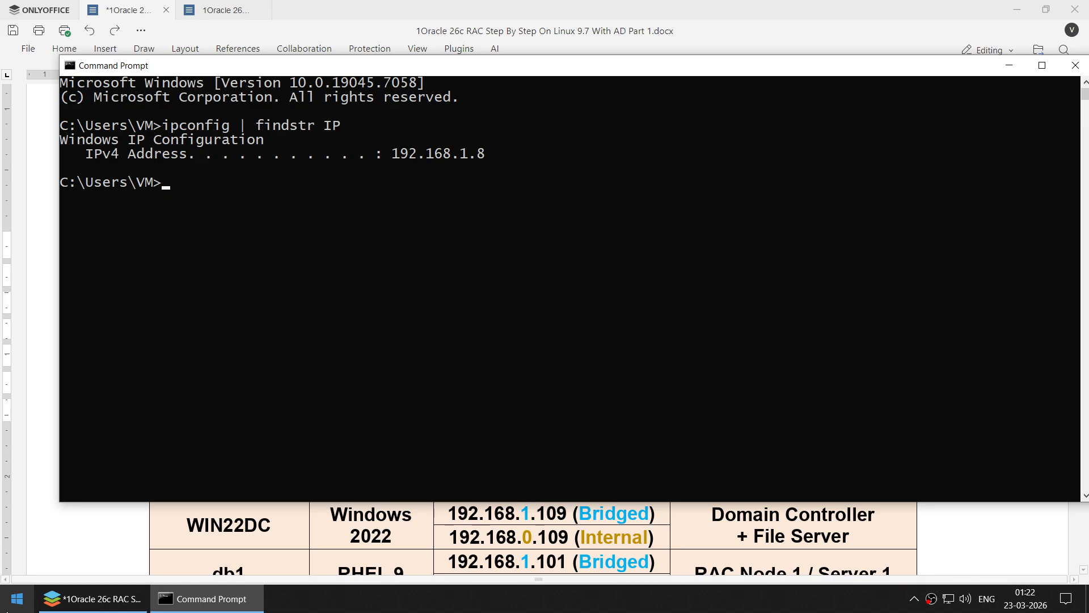
drag(399, 157, 468, 157)
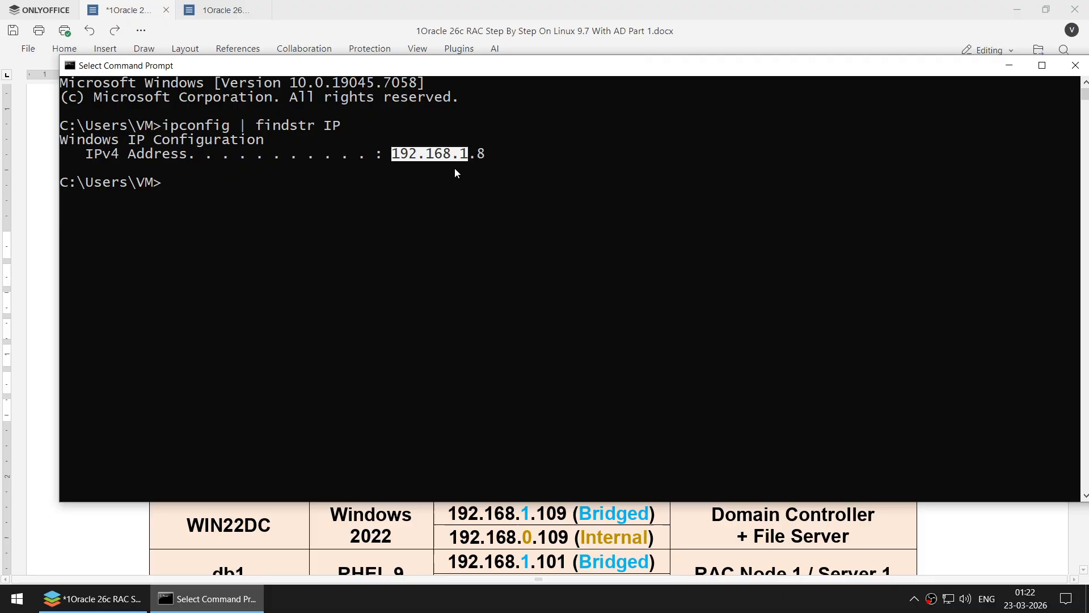
click(399, 159)
drag(399, 158, 468, 163)
drag(399, 159, 468, 160)
key(ctrl+c)
- Rerun as ipconfig | findstr 192 and highlight gateway 192.168.1.1 and the 192.168.1 IPv4 prefix
key(Up)
key(BackSpace)
key(BackSpace)
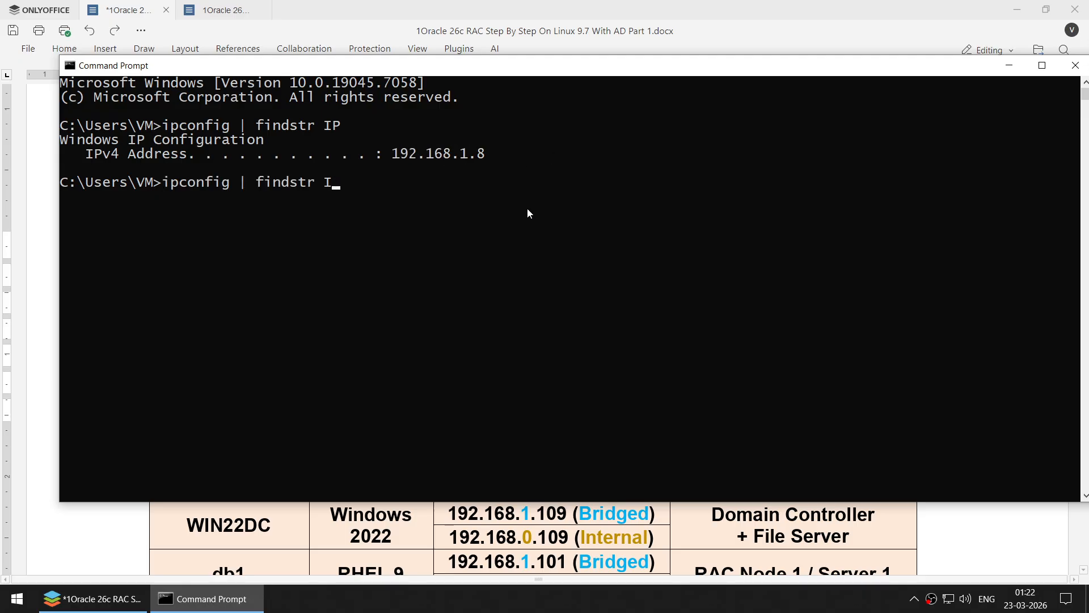
text(192)
key(Return)
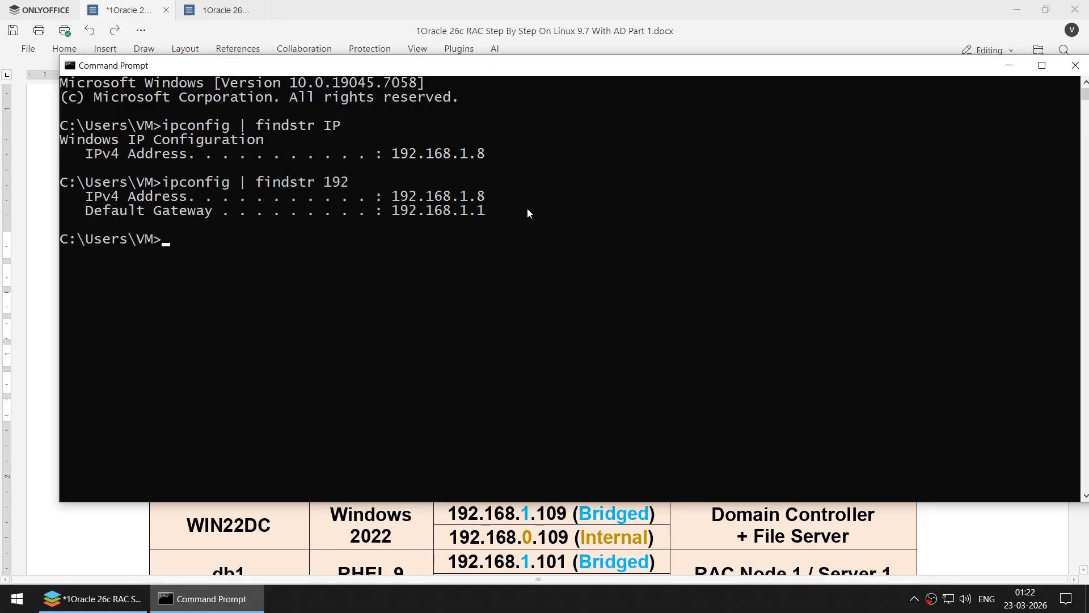
drag(393, 210, 485, 213)
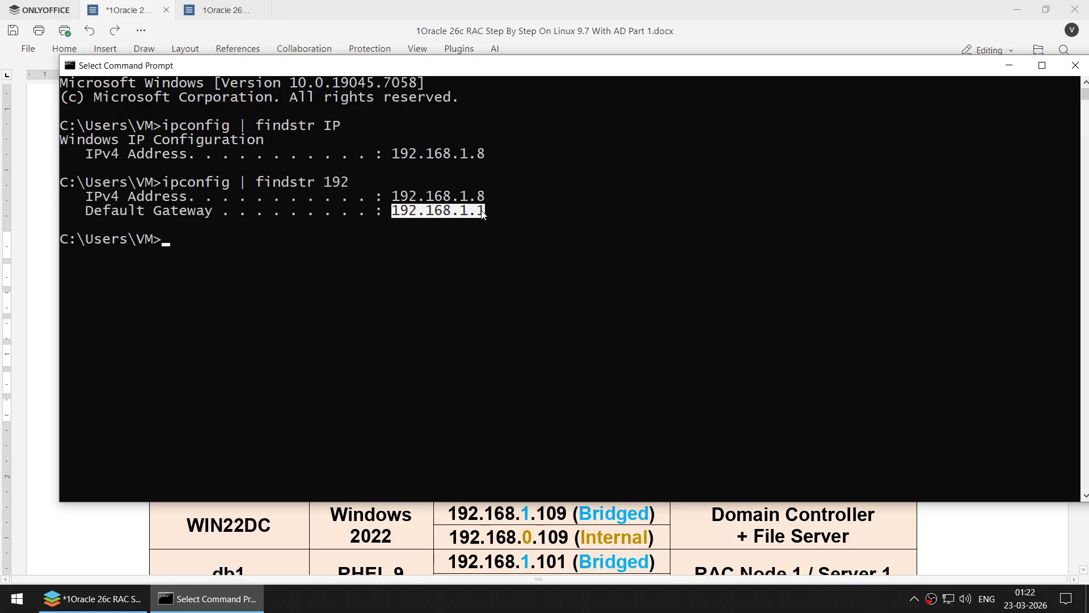
click(447, 216)
drag(393, 210, 485, 215)
click(395, 197)
drag(395, 197, 466, 198)
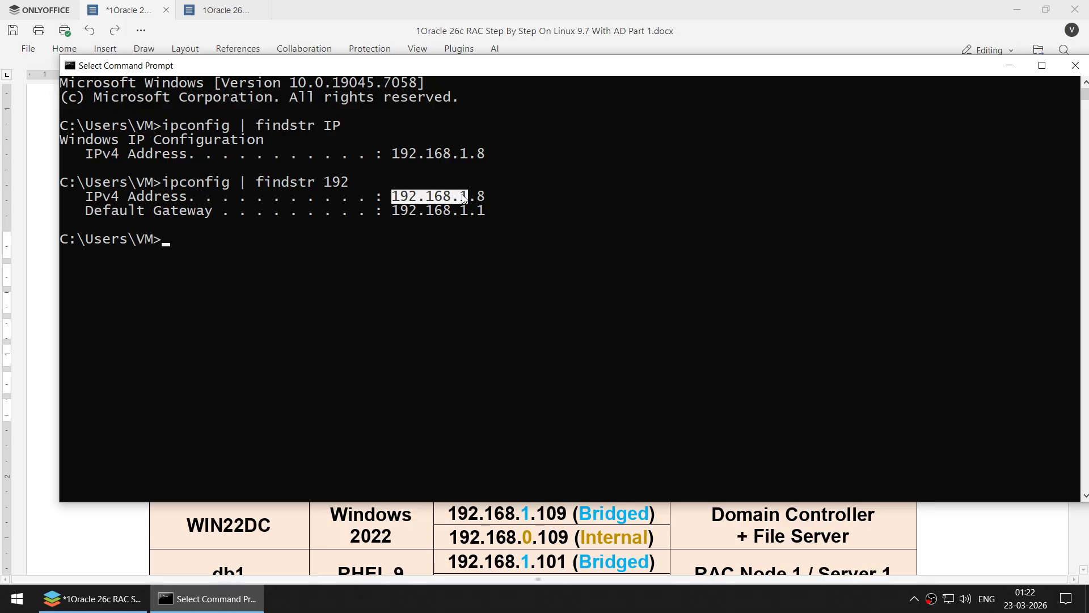
click(421, 198)
drag(395, 199, 468, 198)
- Compare db1's virtual IP in the document against the host's 192.168.1 network prefix
click(1009, 65)
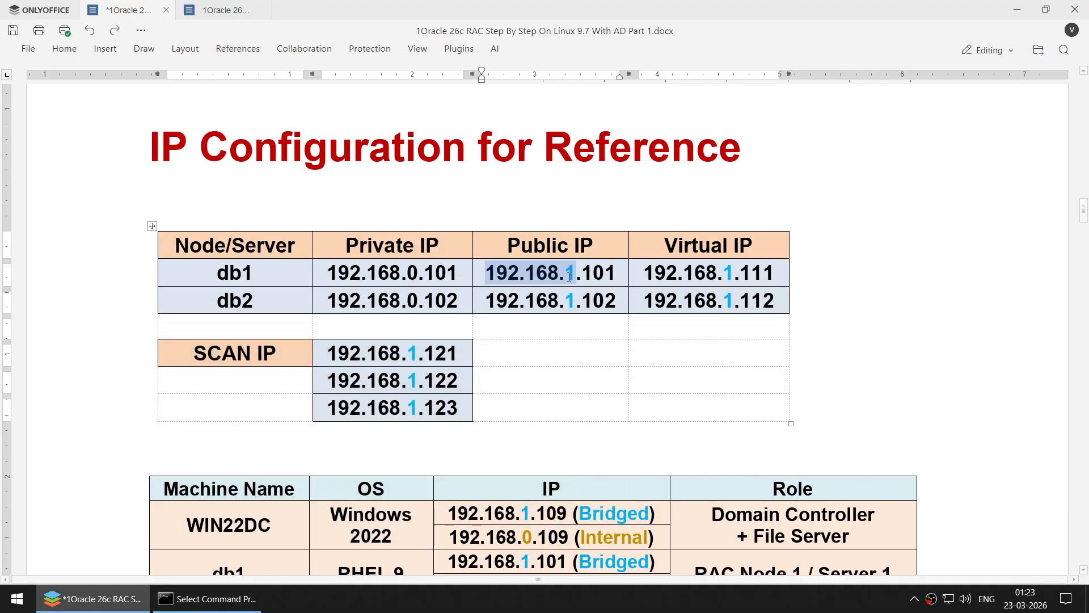
click(569, 277)
drag(723, 275, 735, 275)
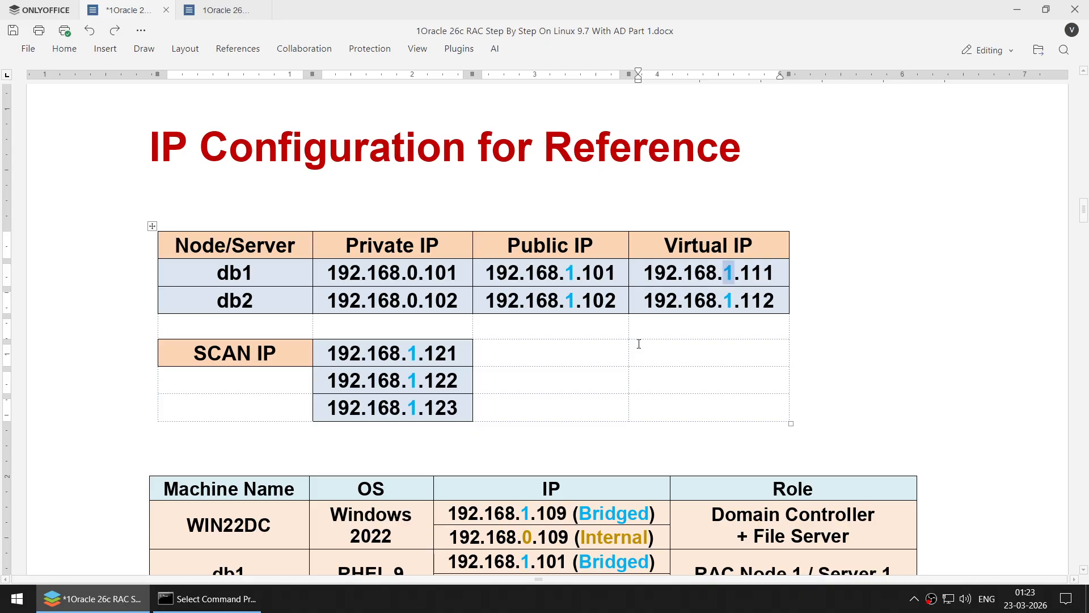
click(261, 600)
drag(392, 199, 469, 203)
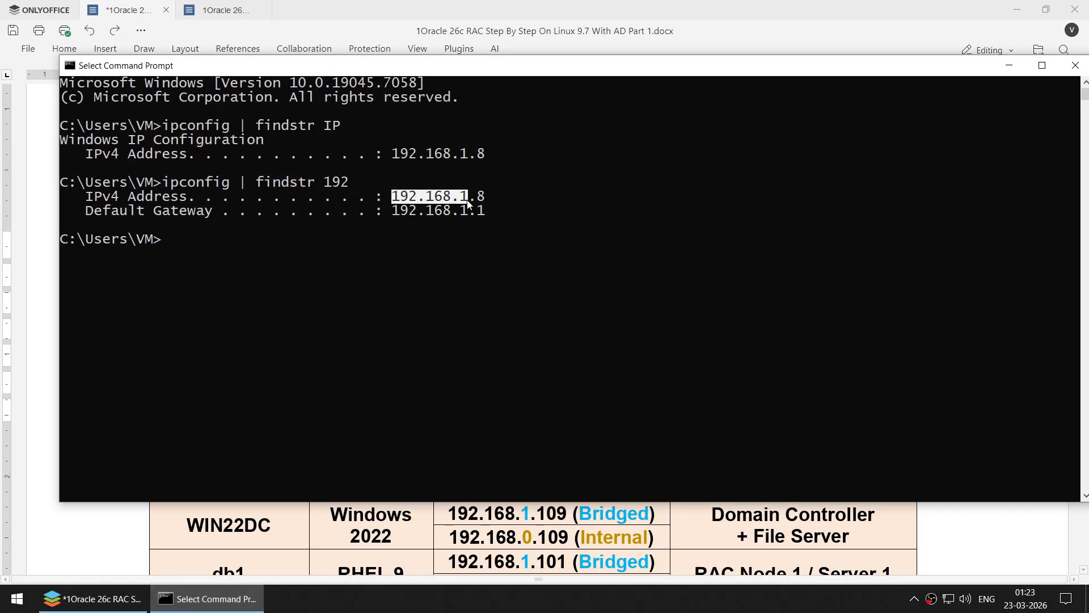
- In the machine table, change WIN22DC to WIN25DC and Windows 2022 to Windows 2025
click(1009, 65)
scroll(542, 340, down, 3)
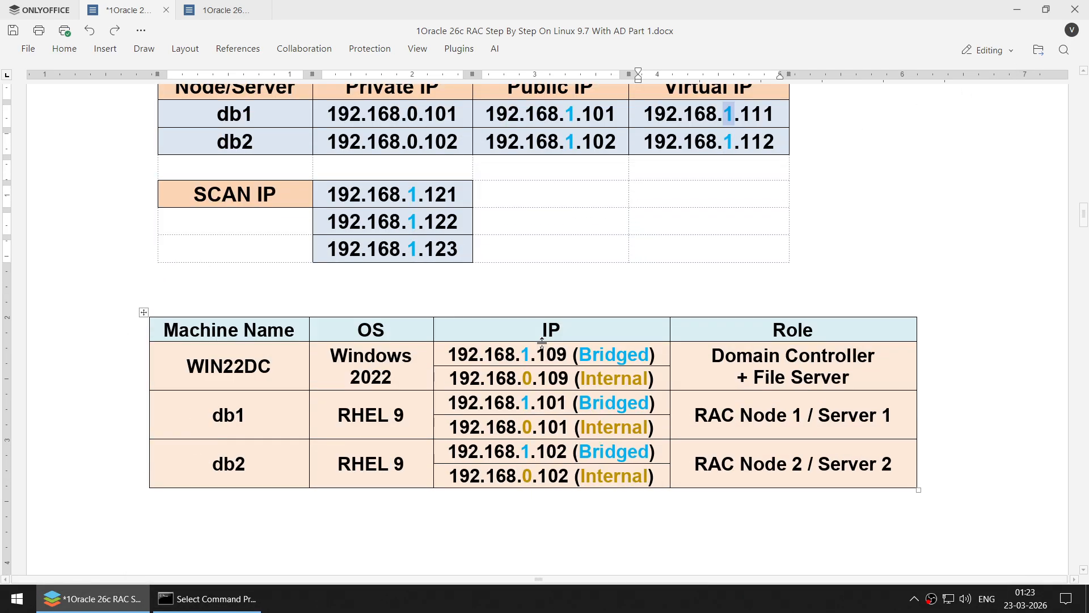
scroll(542, 341, down, 1)
scroll(543, 342, down, 1)
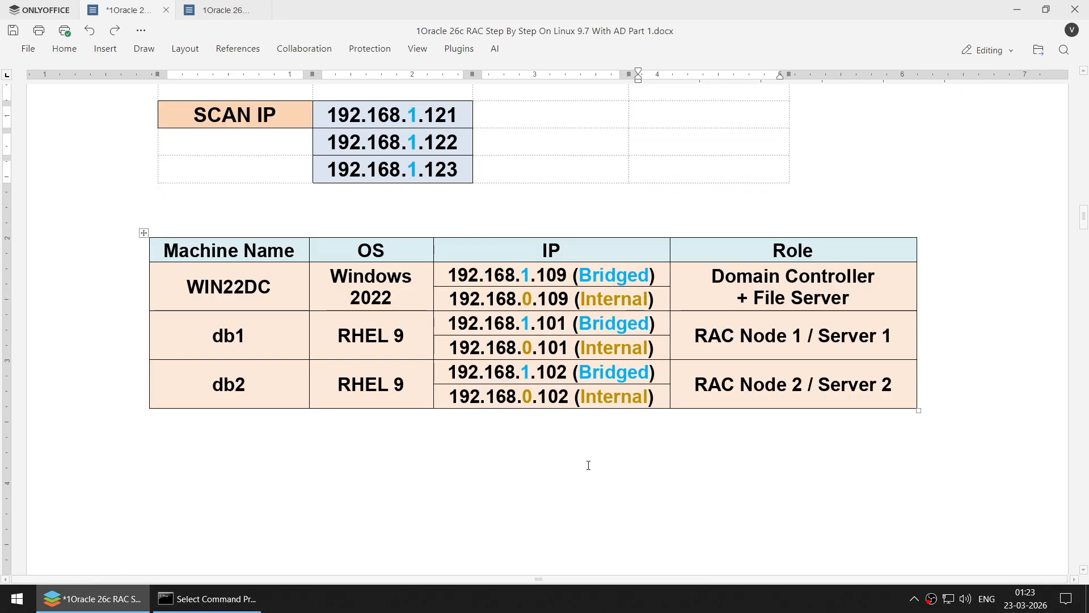
click(239, 290)
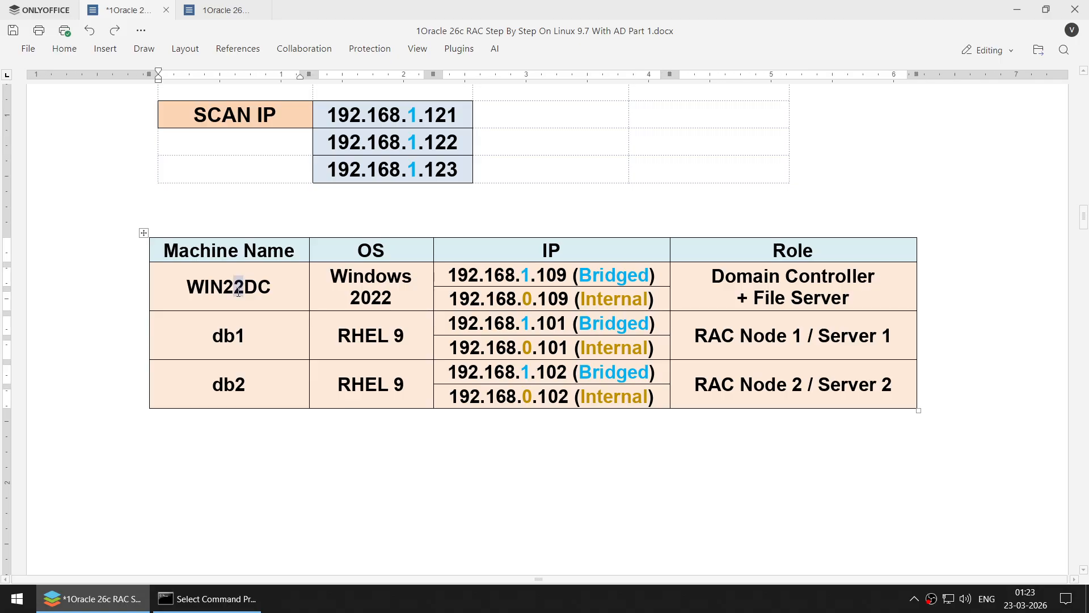
text(5)
drag(394, 298, 385, 298)
text(5)
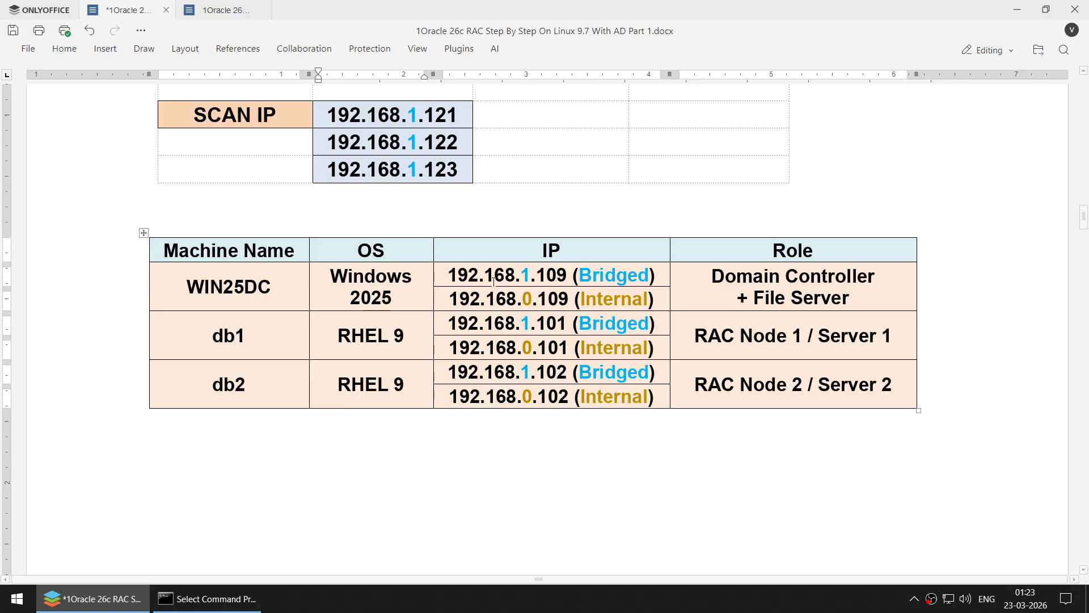
- Review the WIN25DC, db1 and db2 rows and their Bridged and Internal adapter entries
drag(464, 272, 558, 274)
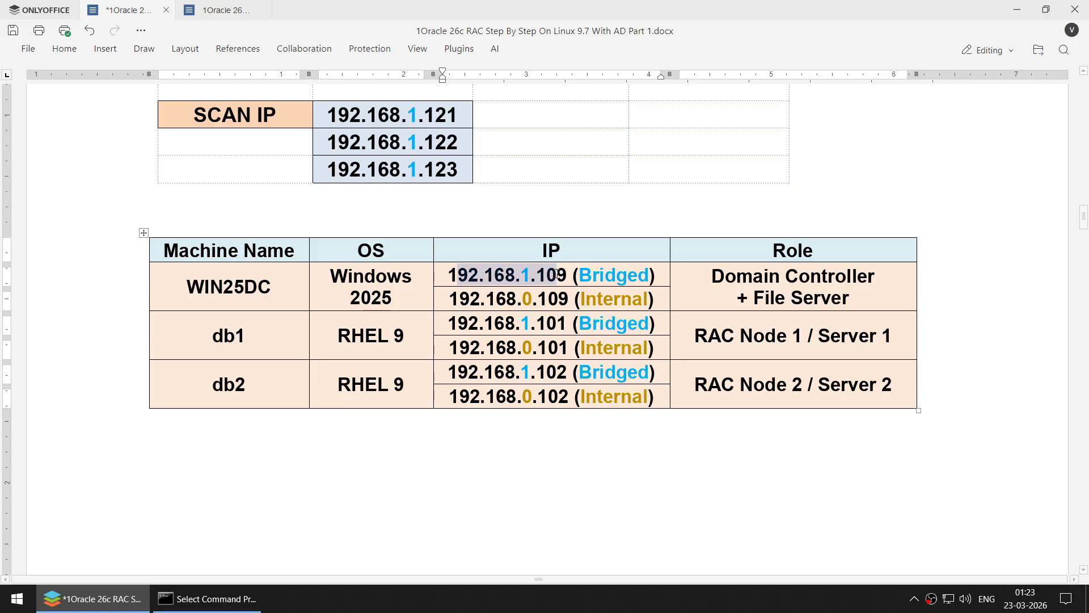
click(551, 276)
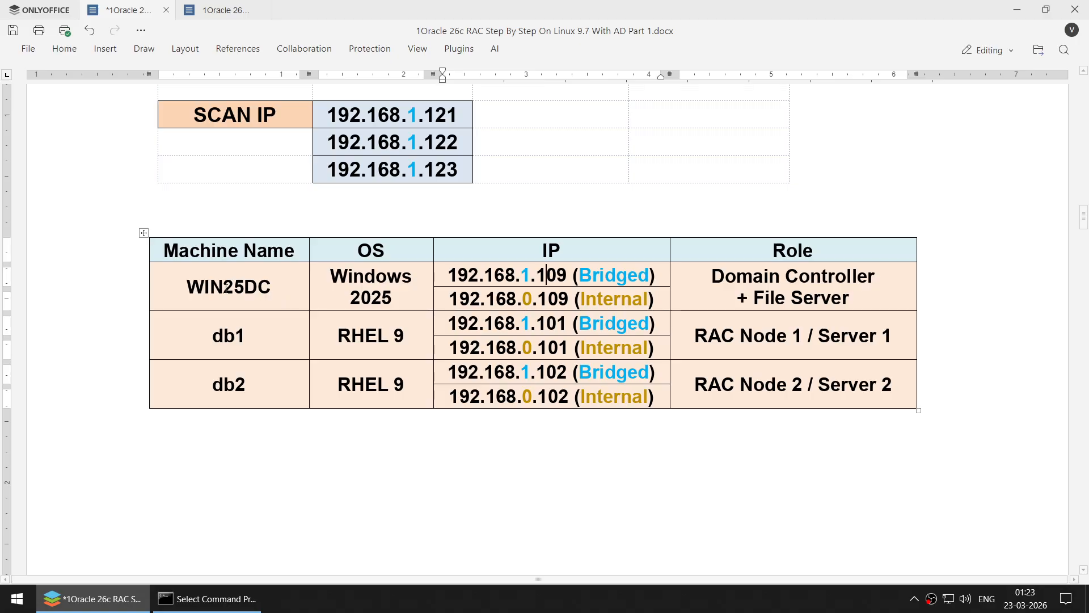
drag(223, 287, 289, 292)
click(529, 325)
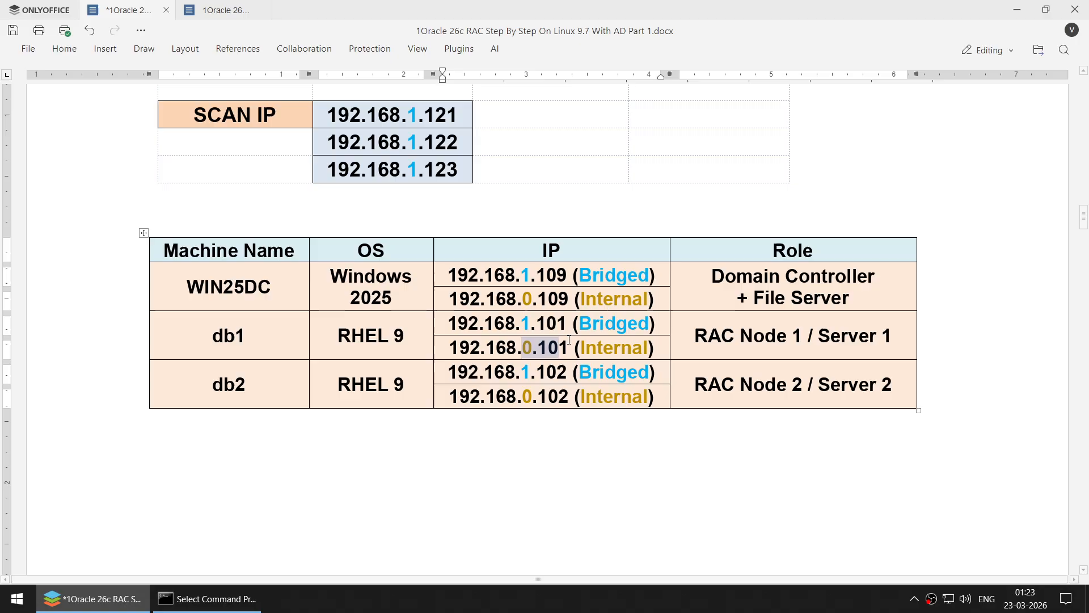
click(600, 324)
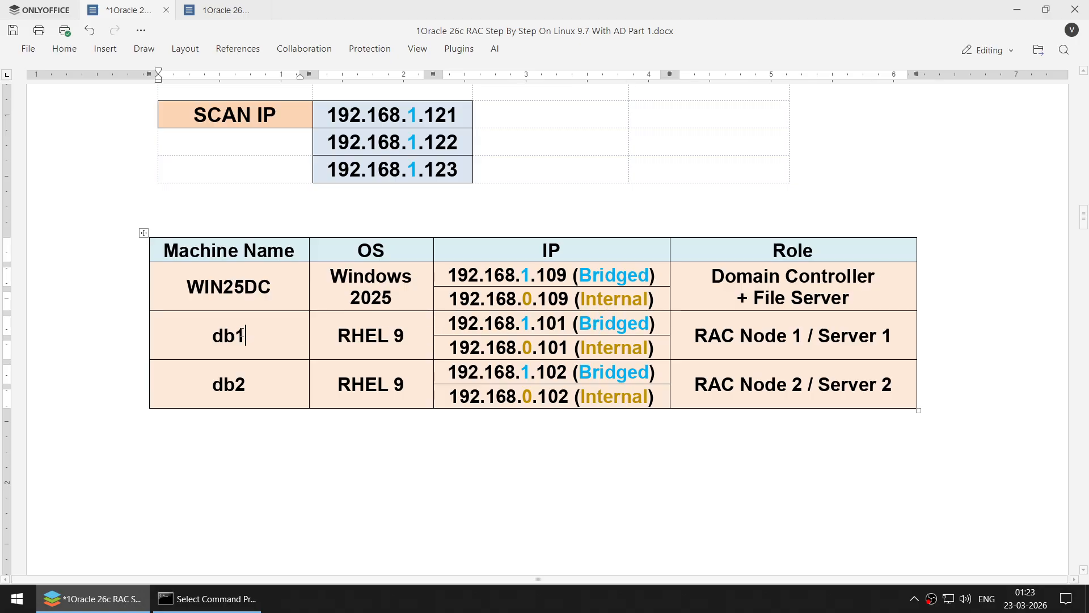
double_click(255, 345)
double_click(265, 285)
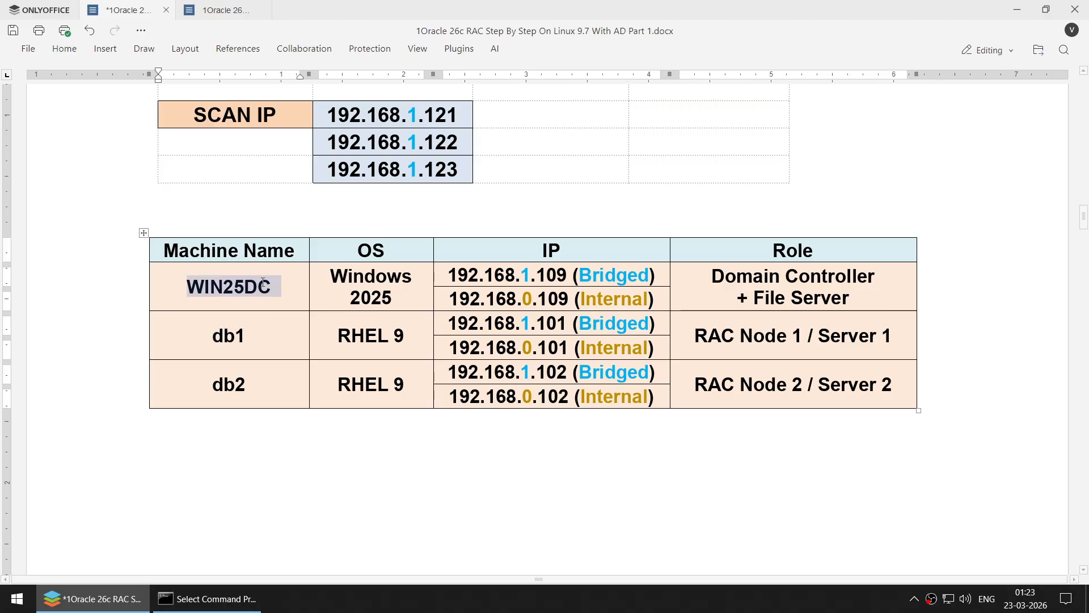
double_click(250, 335)
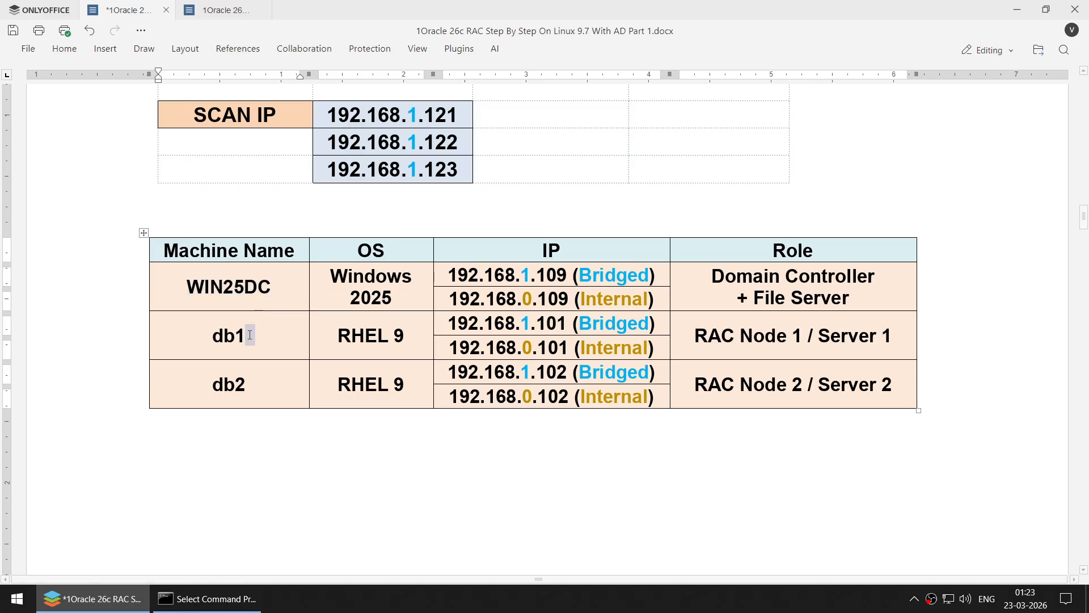
double_click(246, 383)
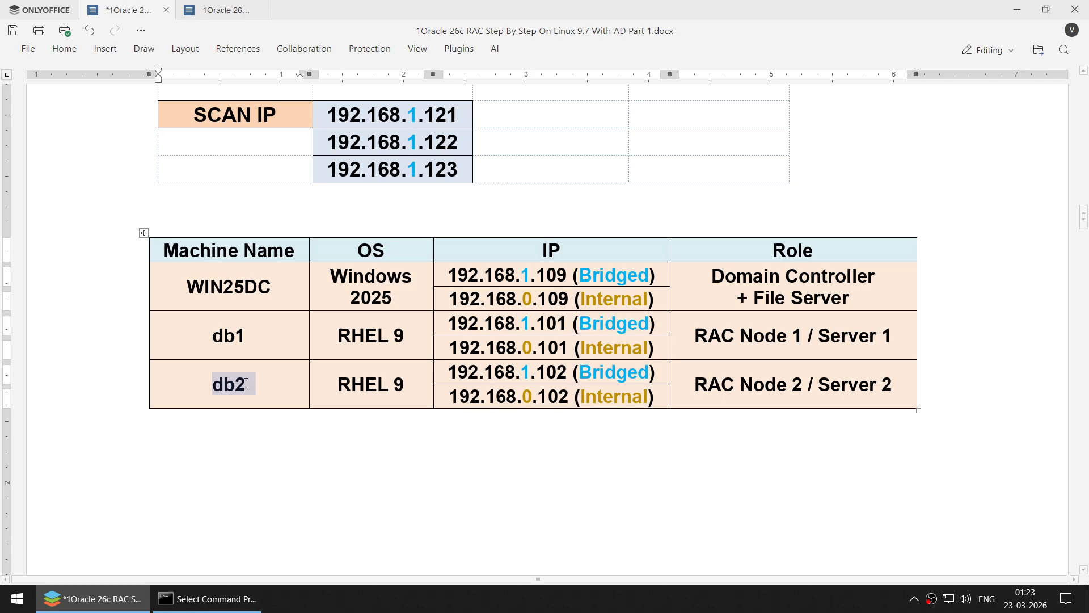
double_click(622, 323)
double_click(619, 350)
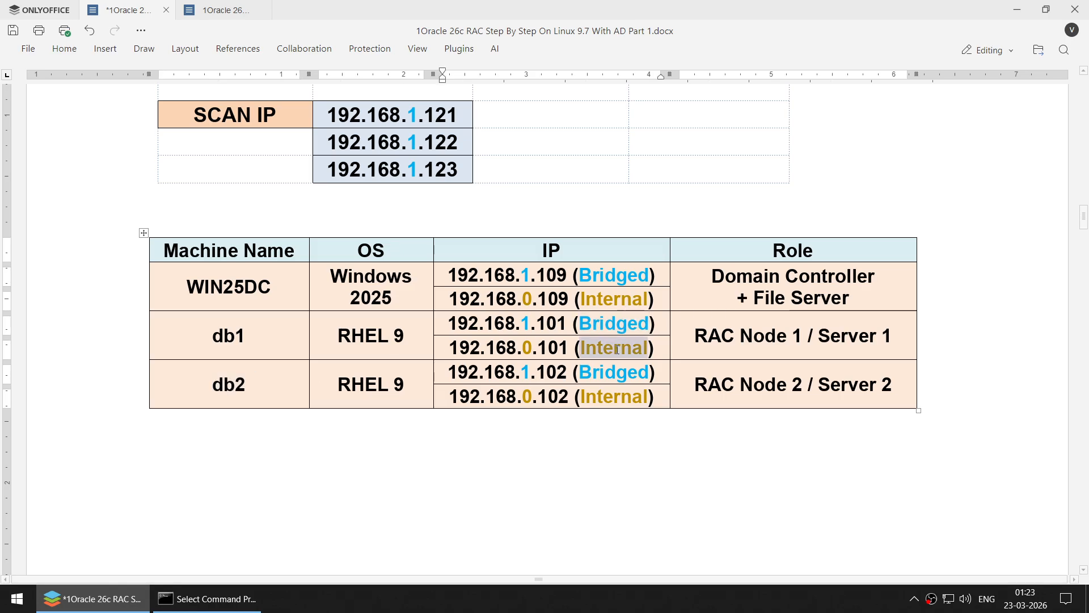
double_click(616, 324)
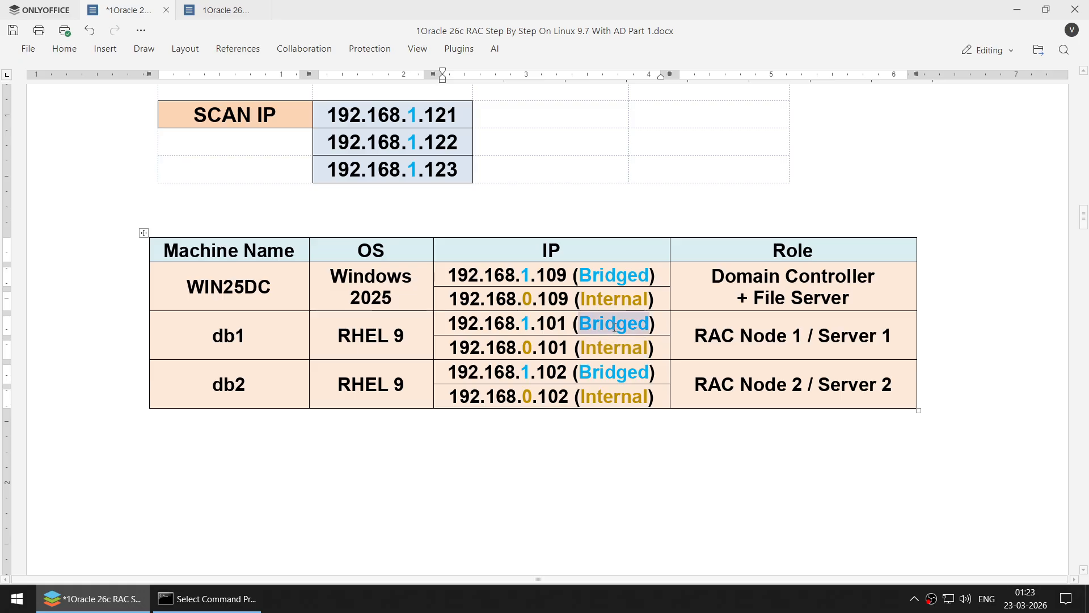
double_click(611, 349)
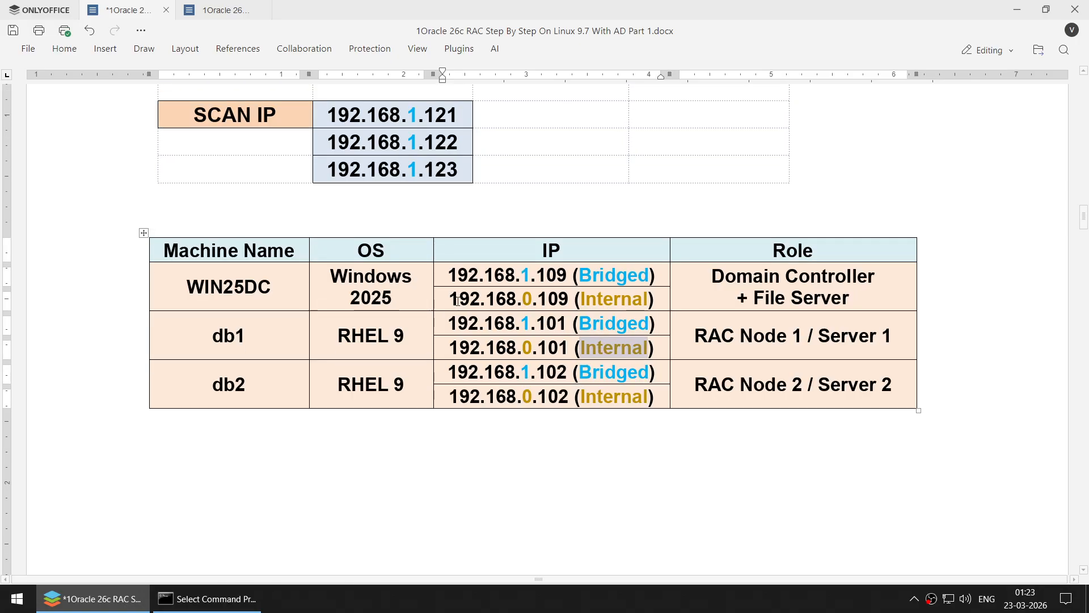
- Scroll down to the Part2: Setup Domain Controller / WIN25DC heading and its adapter IP table
scroll(458, 301, up, 1)
scroll(458, 300, down, 8)
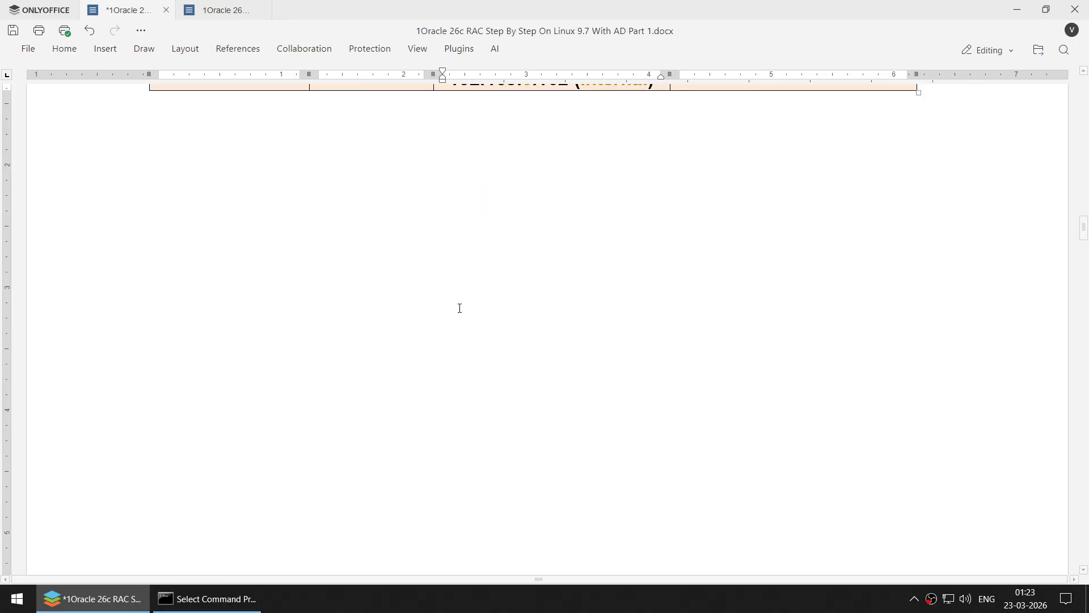
scroll(462, 328, down, 8)
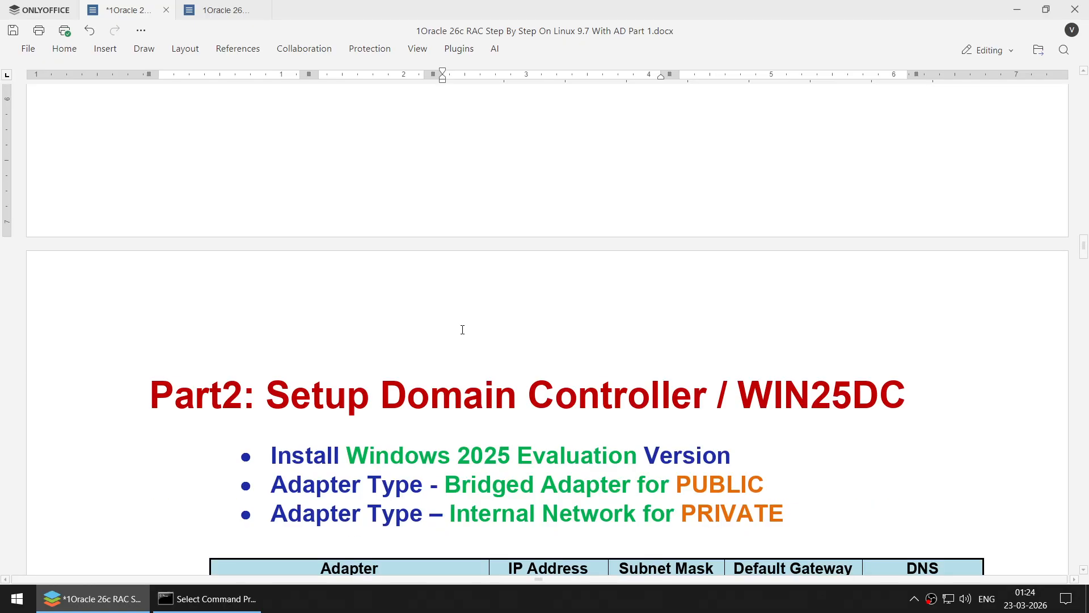
scroll(463, 329, down, 2)
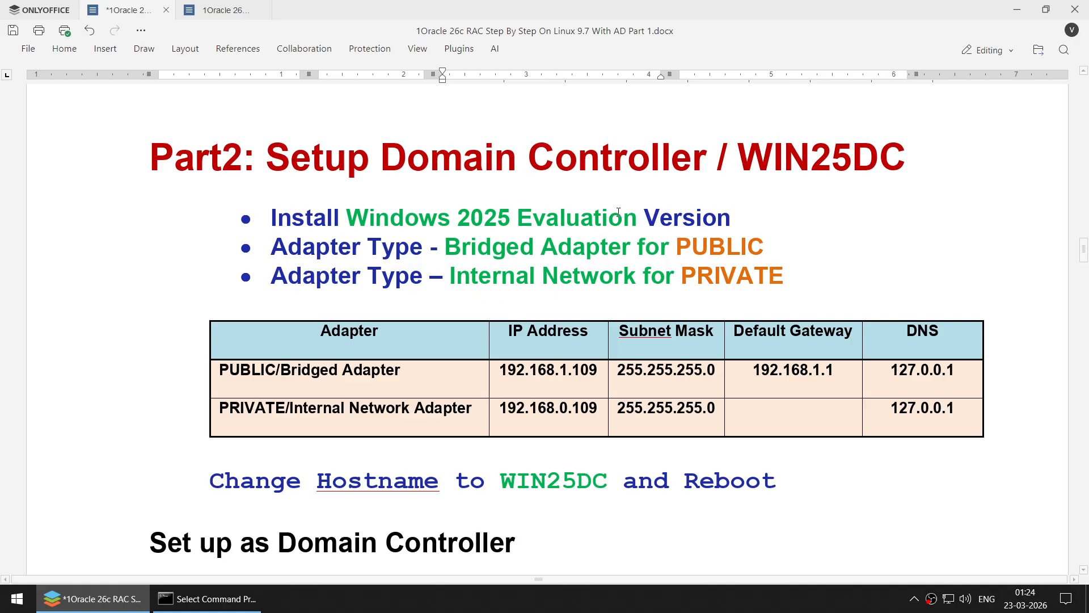
- In VirtualBox Manager, start a new VM named WIN25DC with OS version Windows Server 2025
click(3, 604)
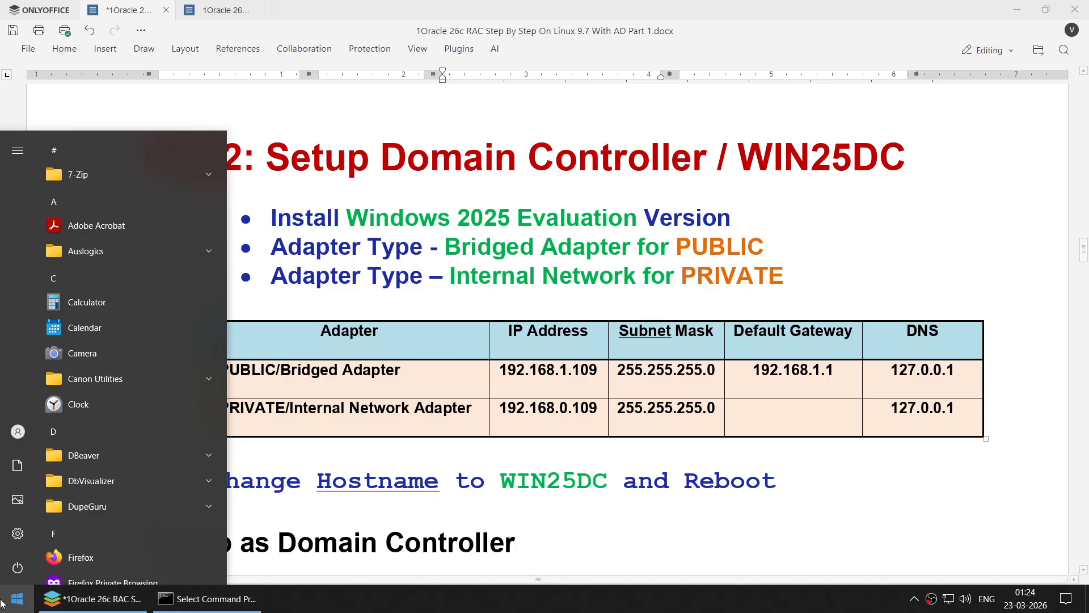
text(vi)
key(Return)
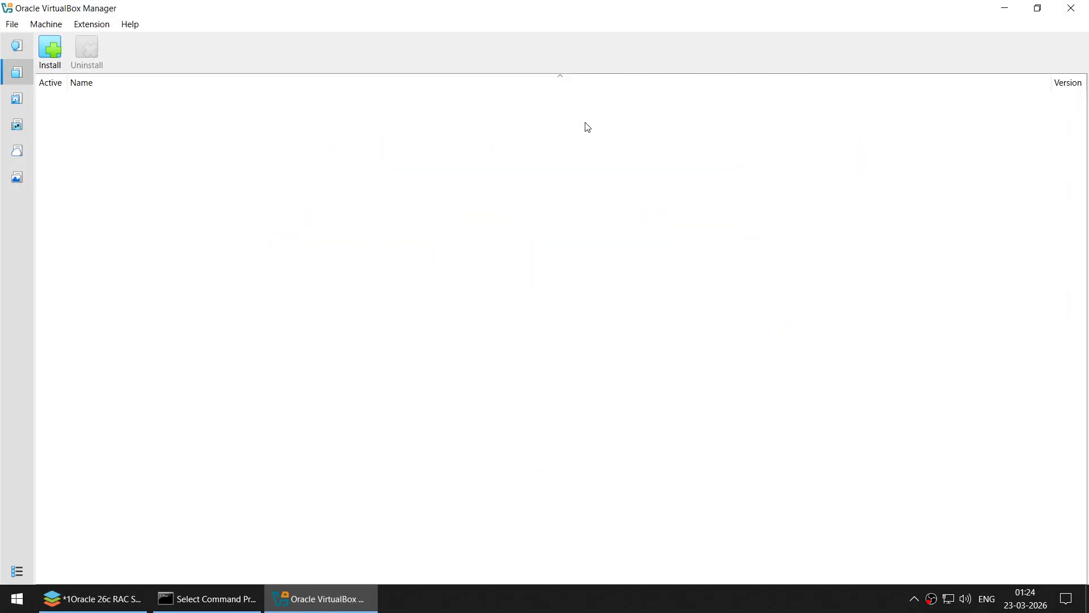
click(46, 24)
click(49, 42)
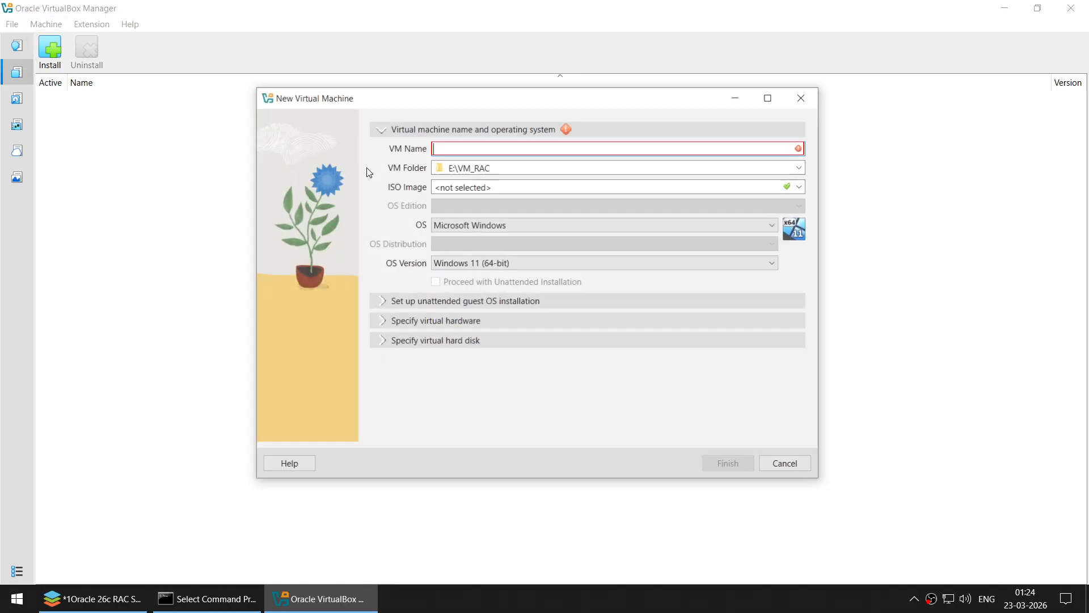
text(W)
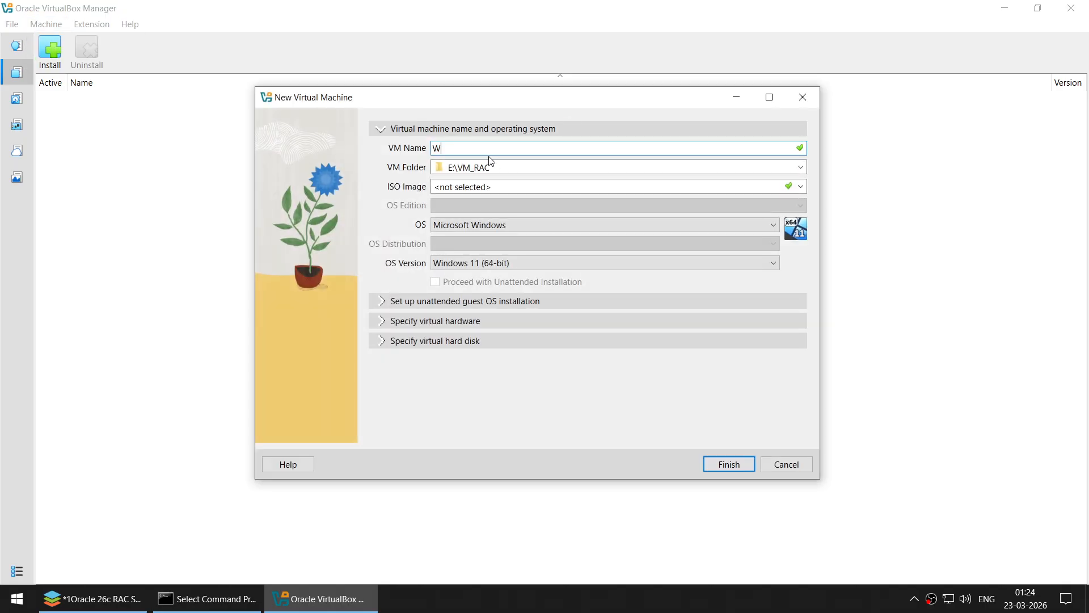
text(IN25DC)
key(ctrl+a)
click(468, 268)
scroll(516, 342, down, 4)
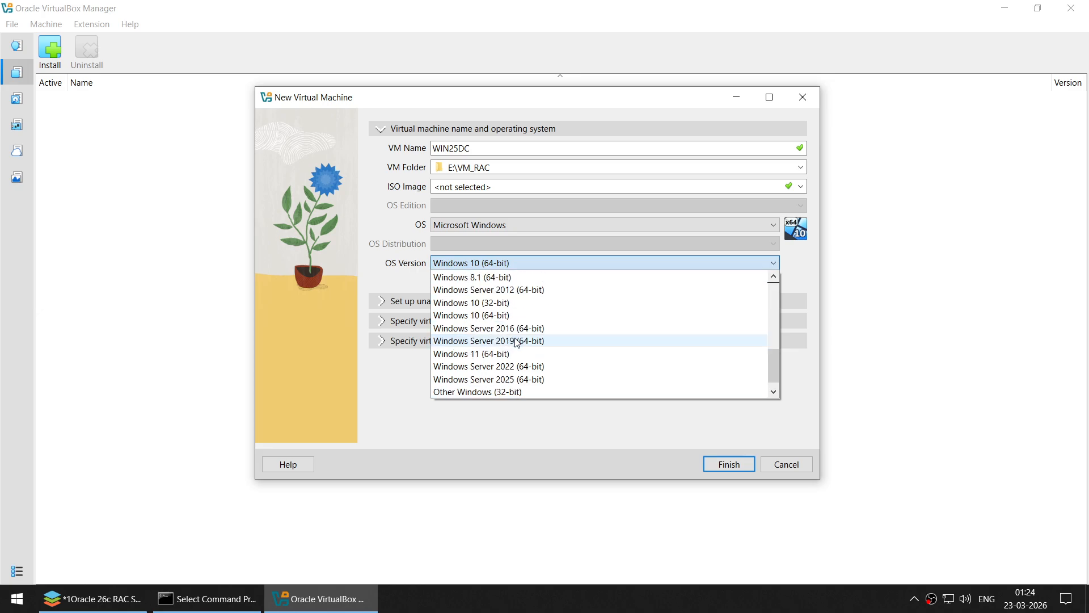
click(526, 379)
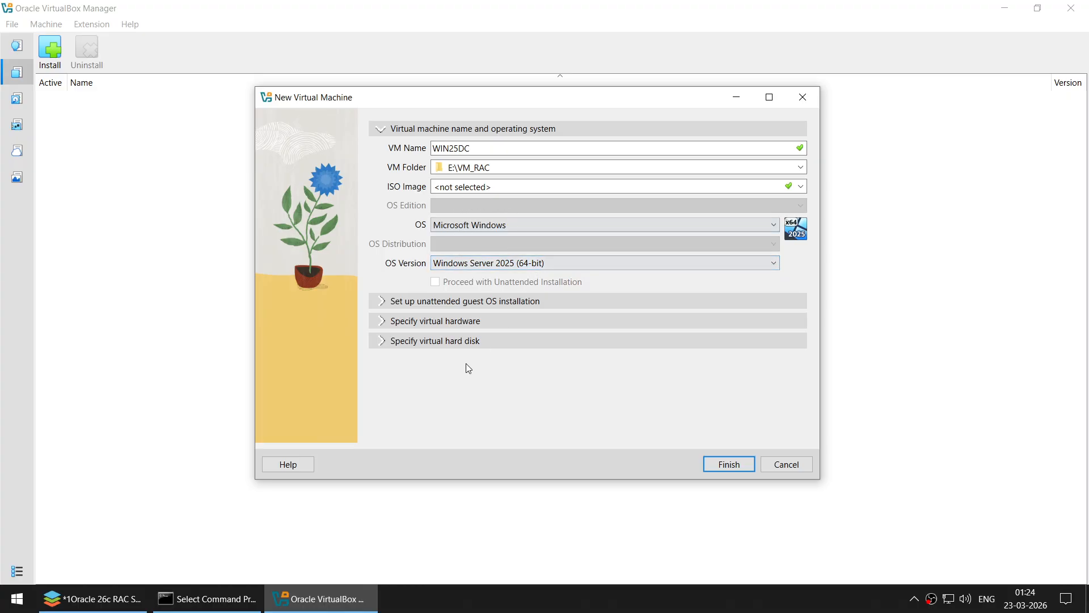
- Give the WIN25DC VM 8192 MB of memory and 4 CPUs
click(387, 323)
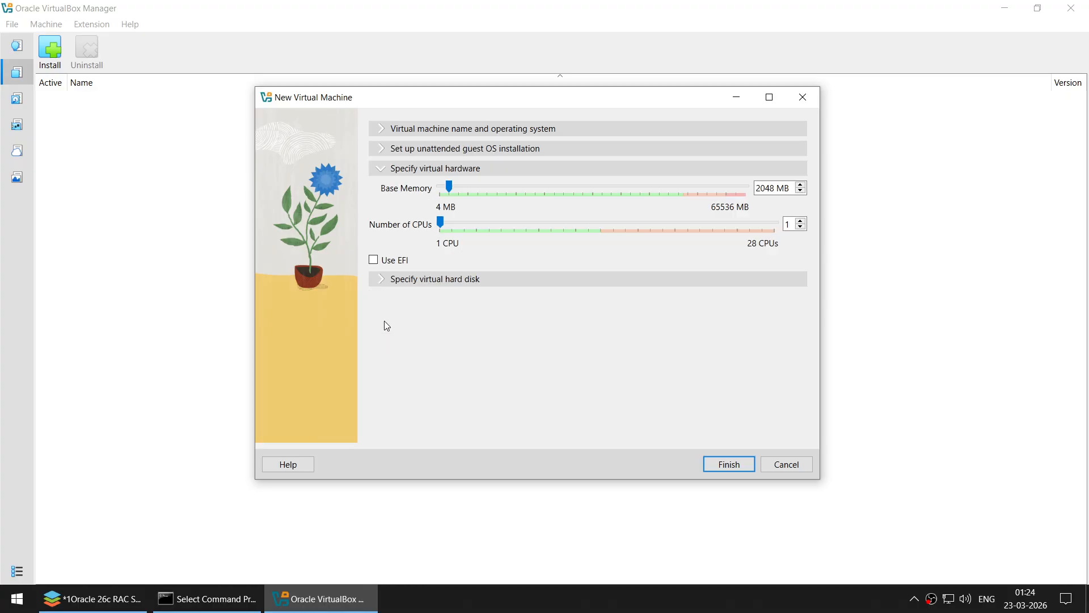
drag(776, 188, 731, 181)
text(8192)
mouse_move(791, 225)
mouse_down()
mouse_move(773, 228)
mouse_move(783, 228)
mouse_up()
text(2)
scroll(789, 229, up, 1)
text(4)
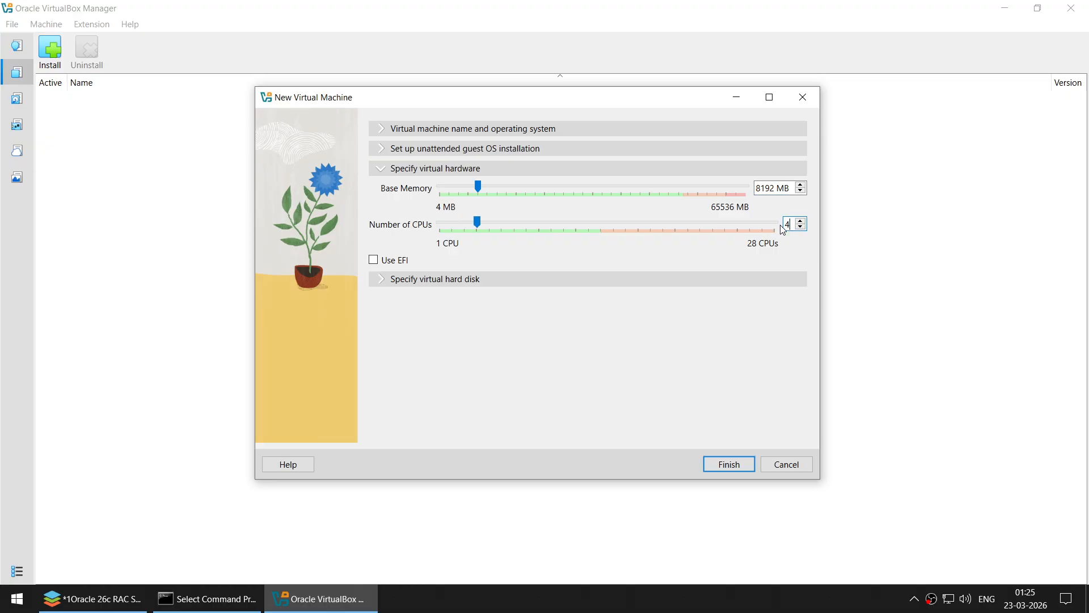
- Name the disk WIN25DC-Disk1.vdi at 120 GB, finish the wizard and return to Machines
click(392, 278)
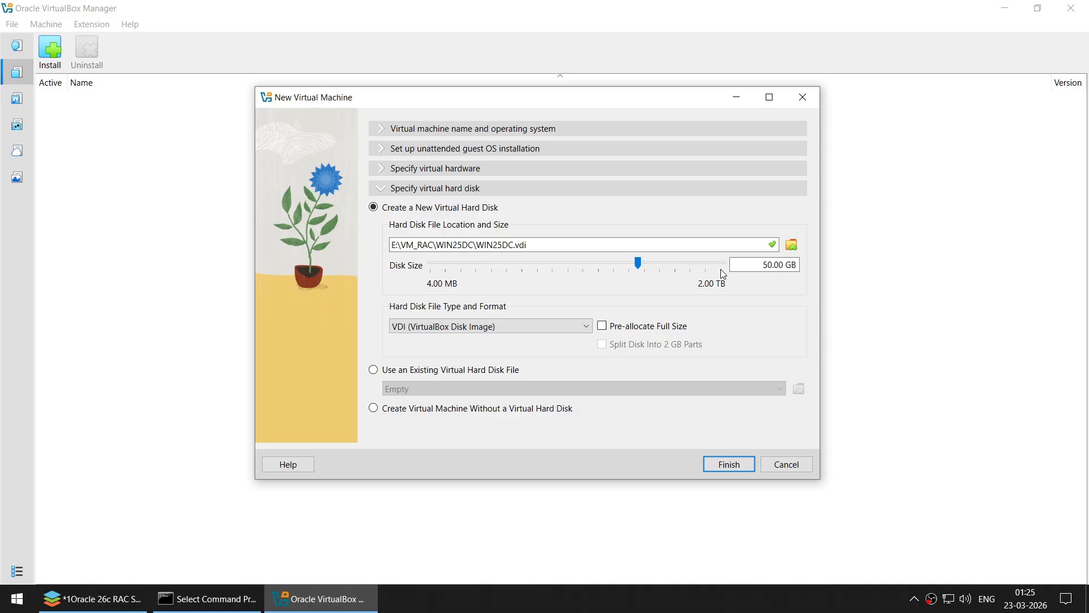
click(523, 246)
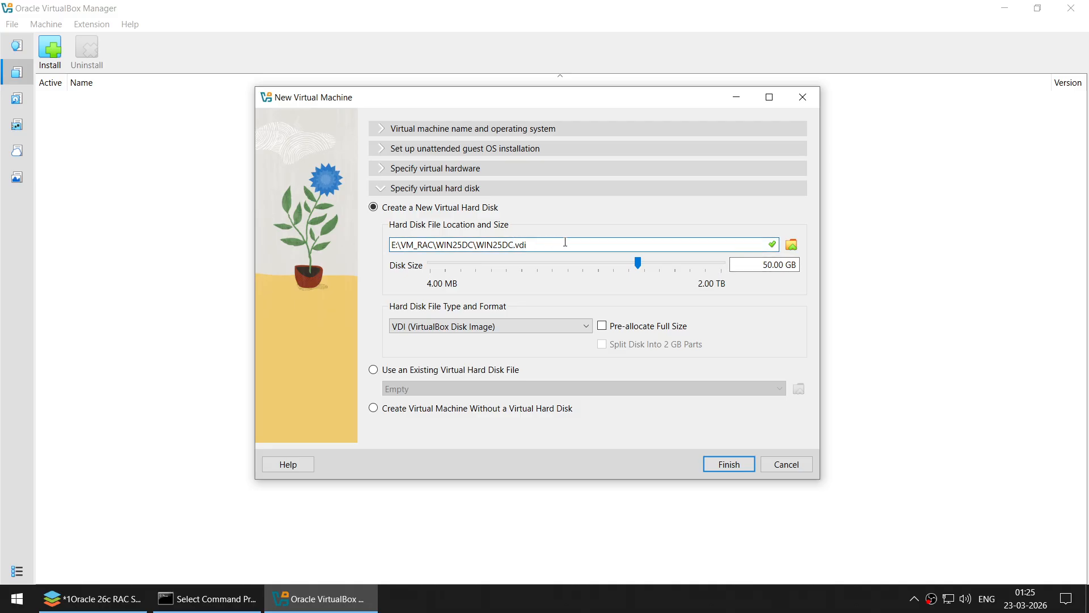
text(-Disk1)
drag(763, 266, 767, 266)
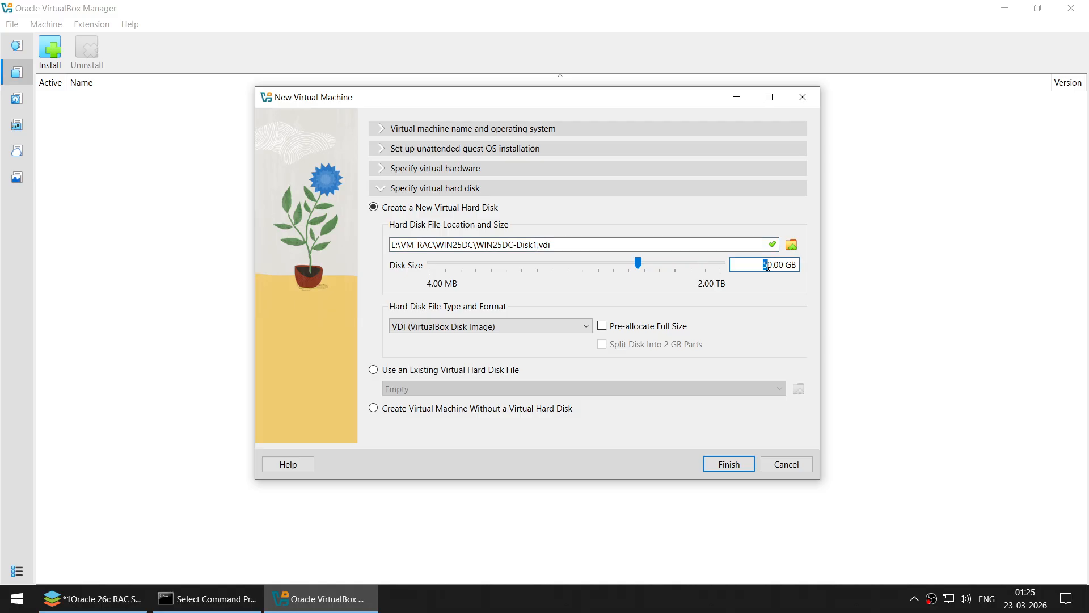
text(12)
click(730, 466)
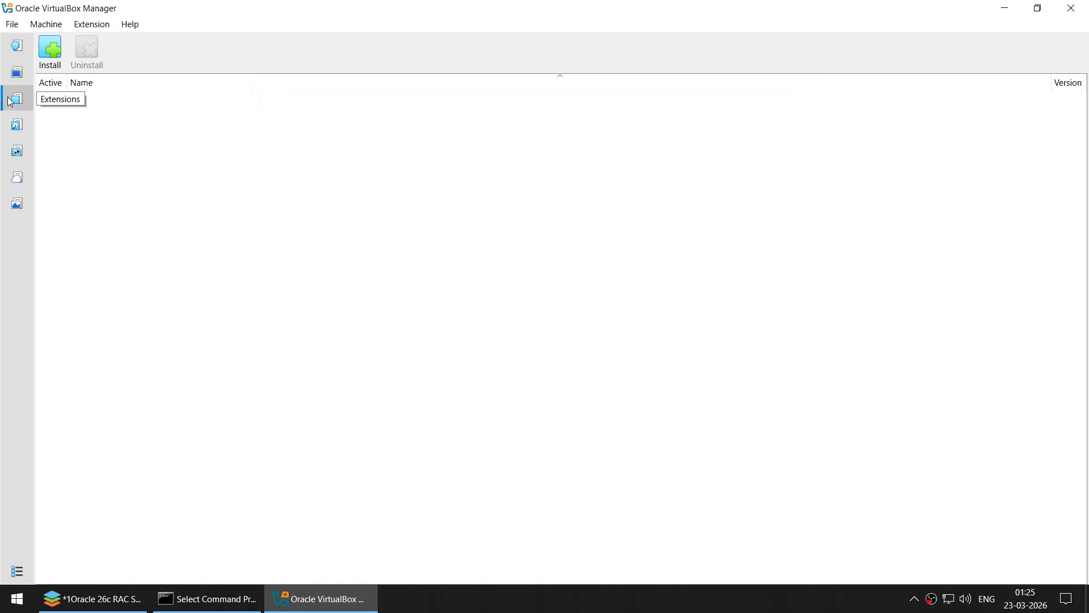
click(17, 72)
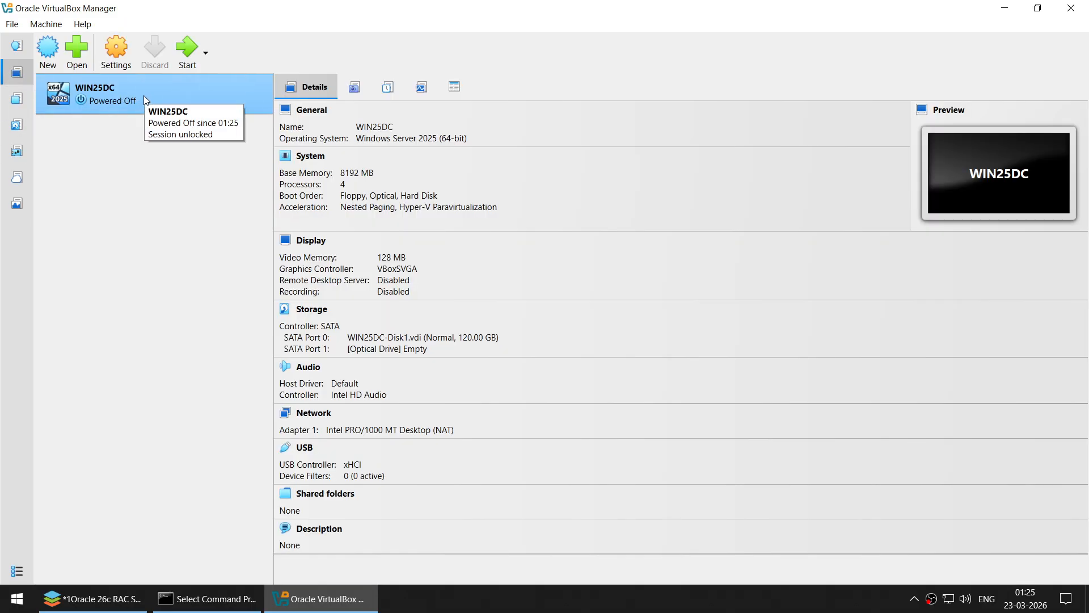
- Set WIN25DC's Shared Clipboard to Bidirectional
click(116, 50)
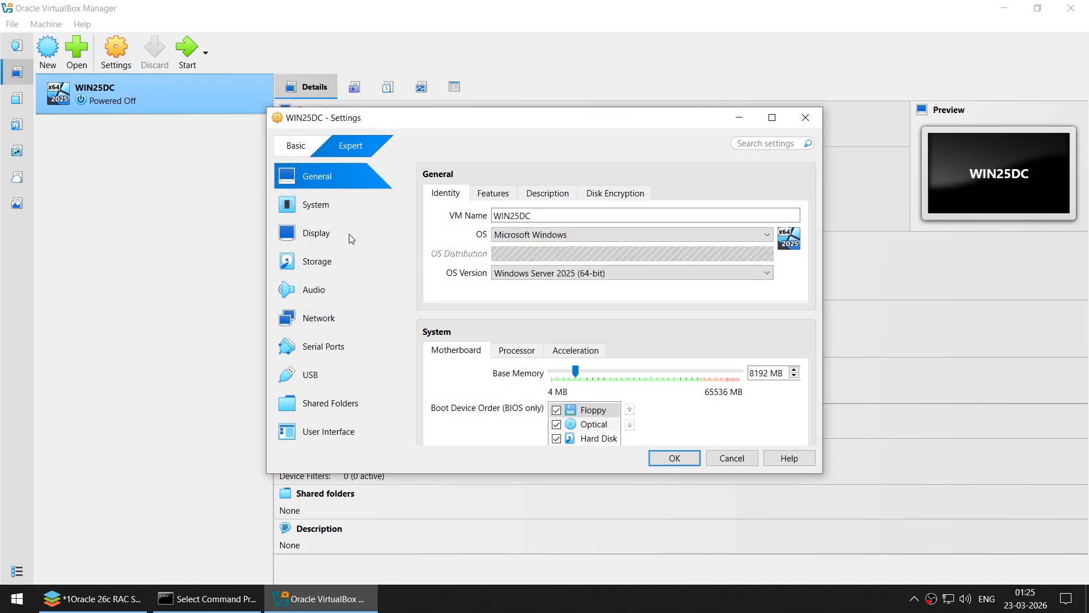
click(493, 193)
click(521, 235)
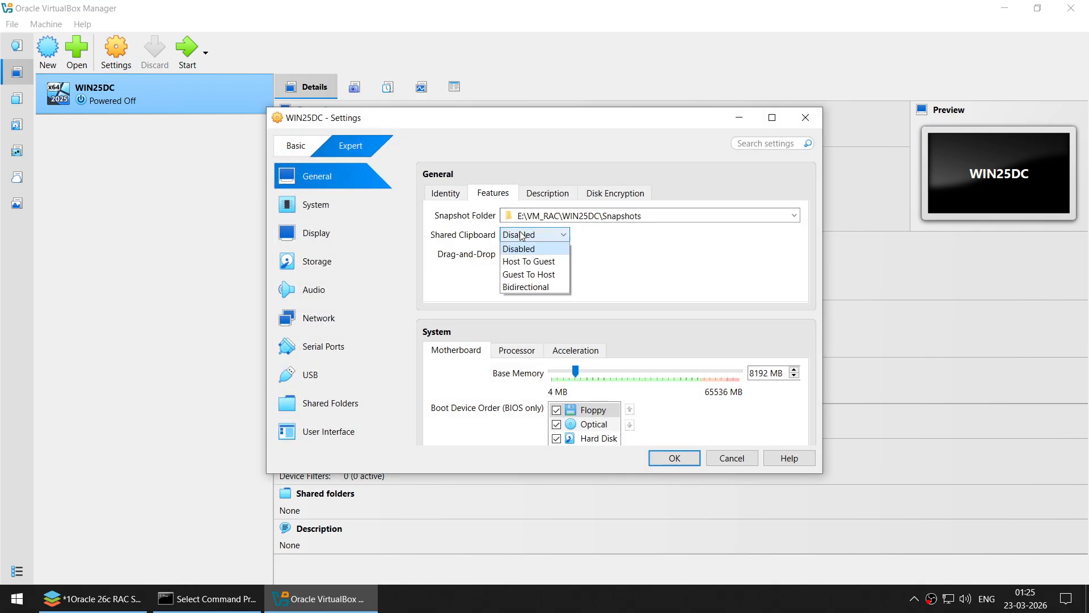
click(528, 287)
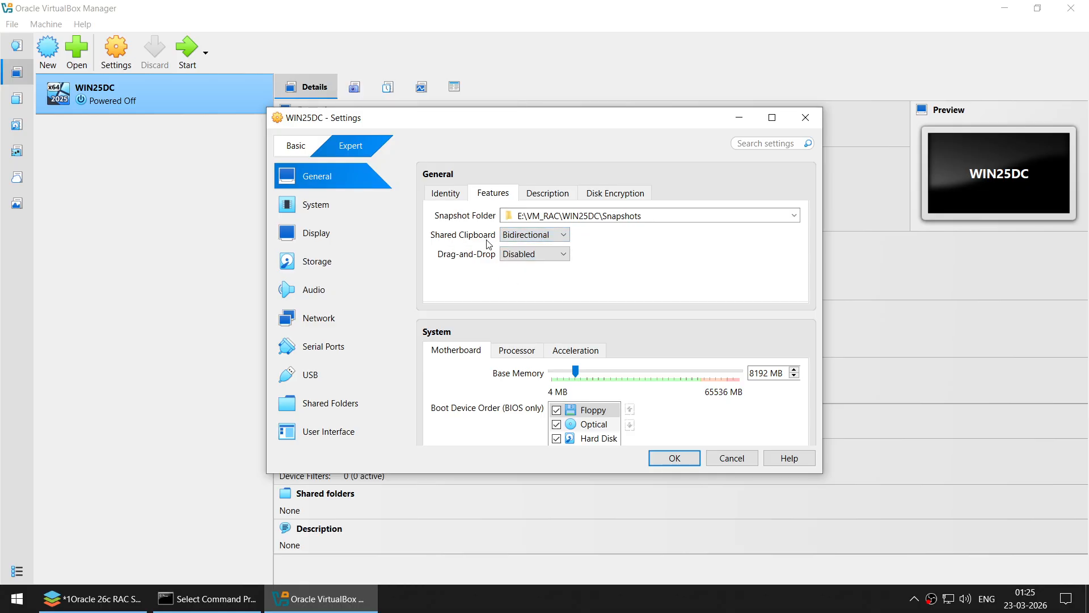
- Review WIN25DC's motherboard, processor, display and storage disk settings
click(332, 210)
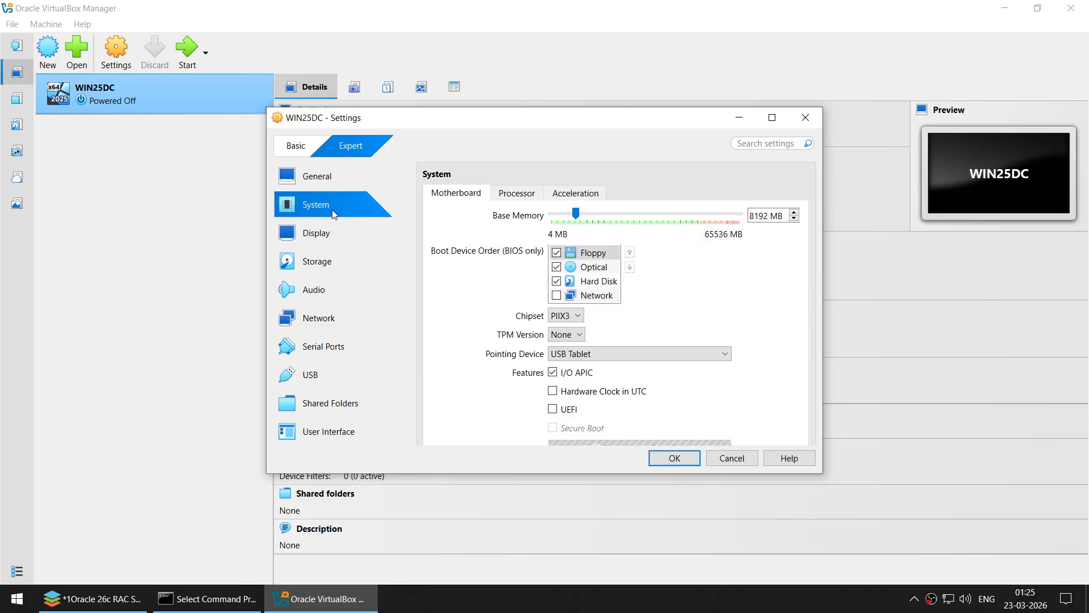
click(517, 193)
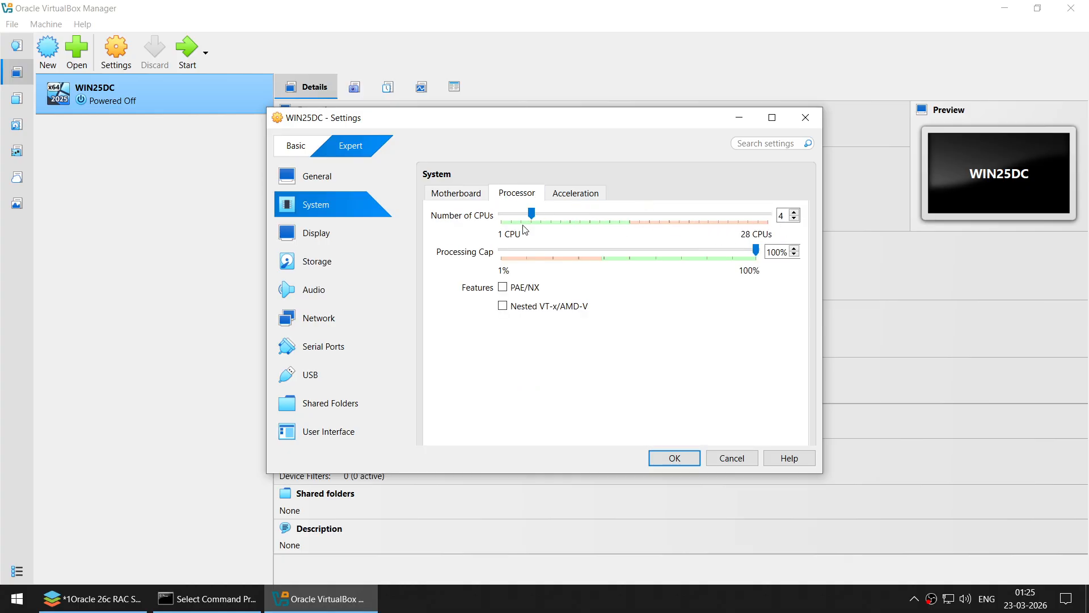
click(348, 237)
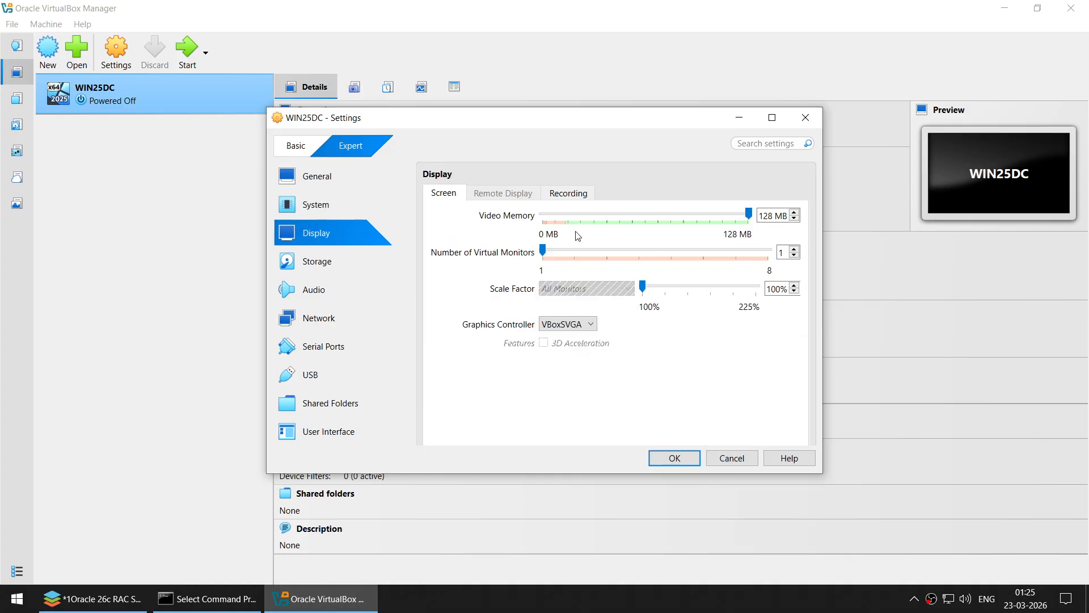
click(323, 263)
click(487, 230)
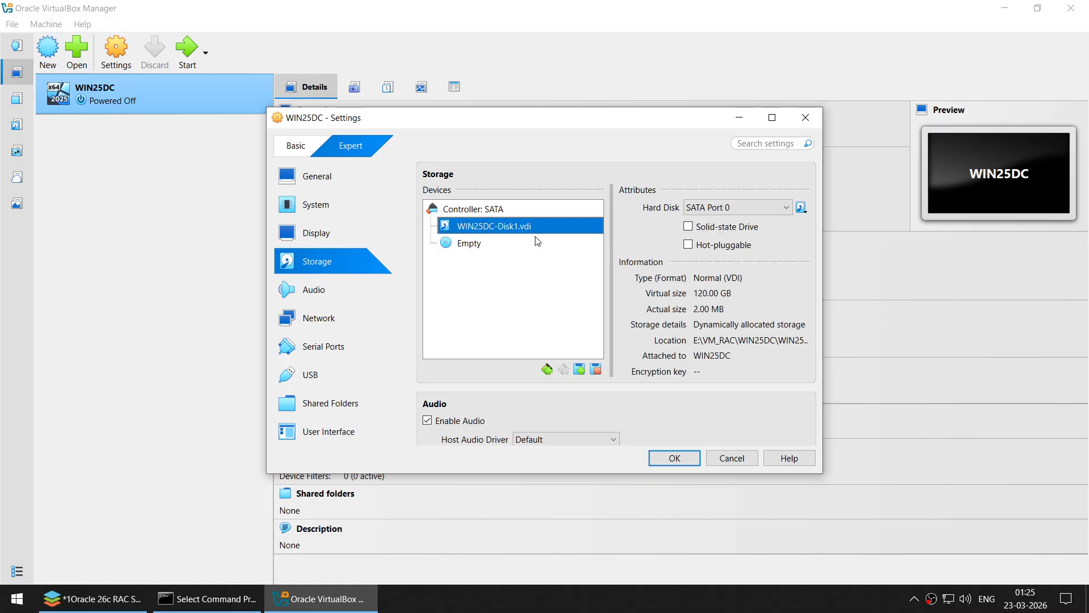
- Load WindowsServer2025_EVAL_X64.iso into WIN25DC's empty optical drive
click(491, 245)
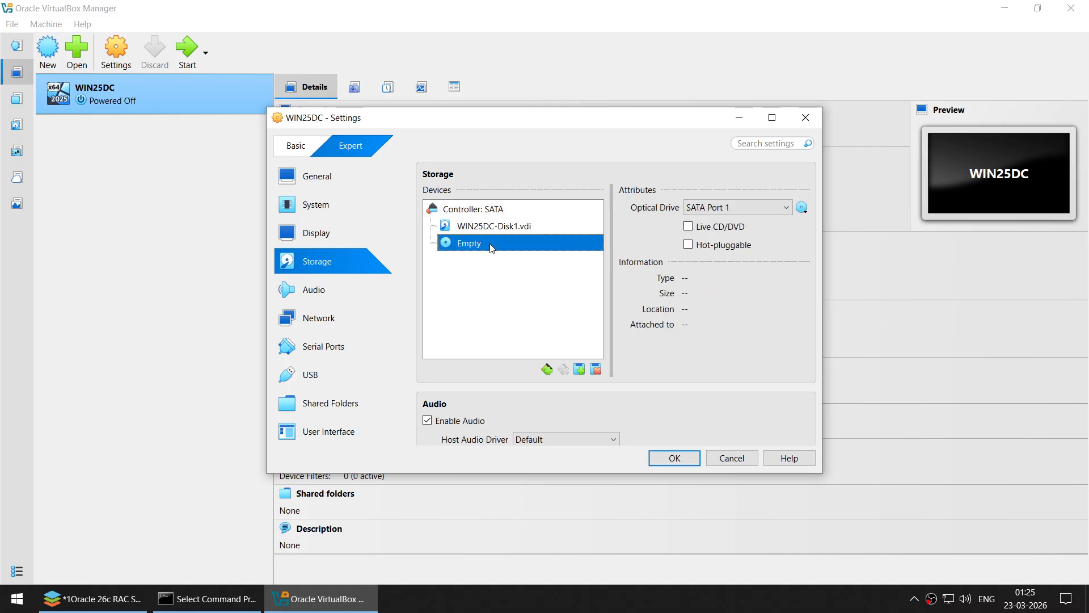
click(800, 208)
click(834, 245)
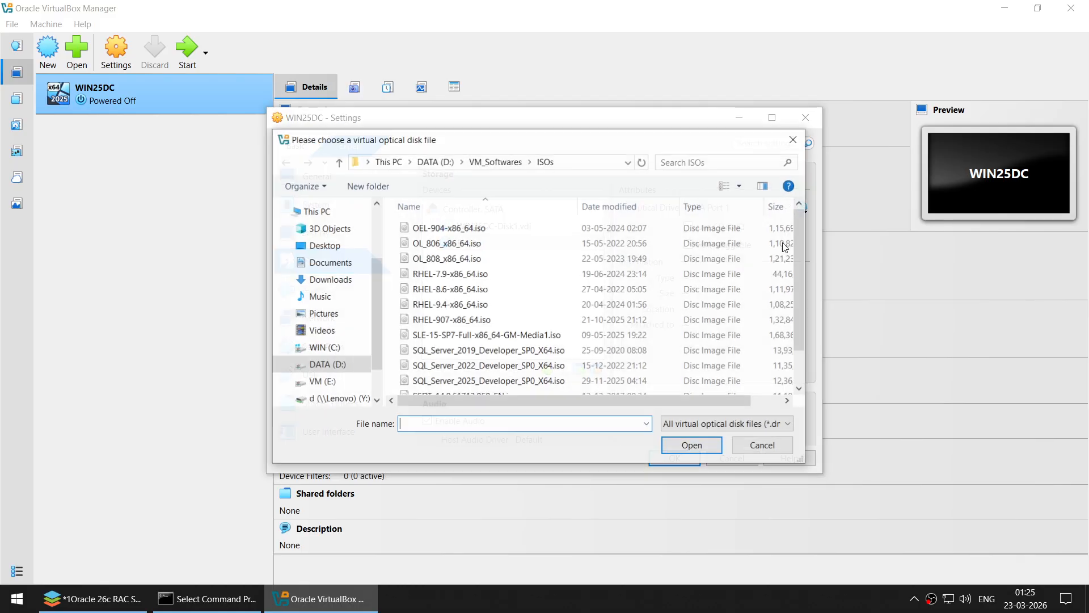
scroll(511, 335, down, 1)
click(477, 384)
click(691, 444)
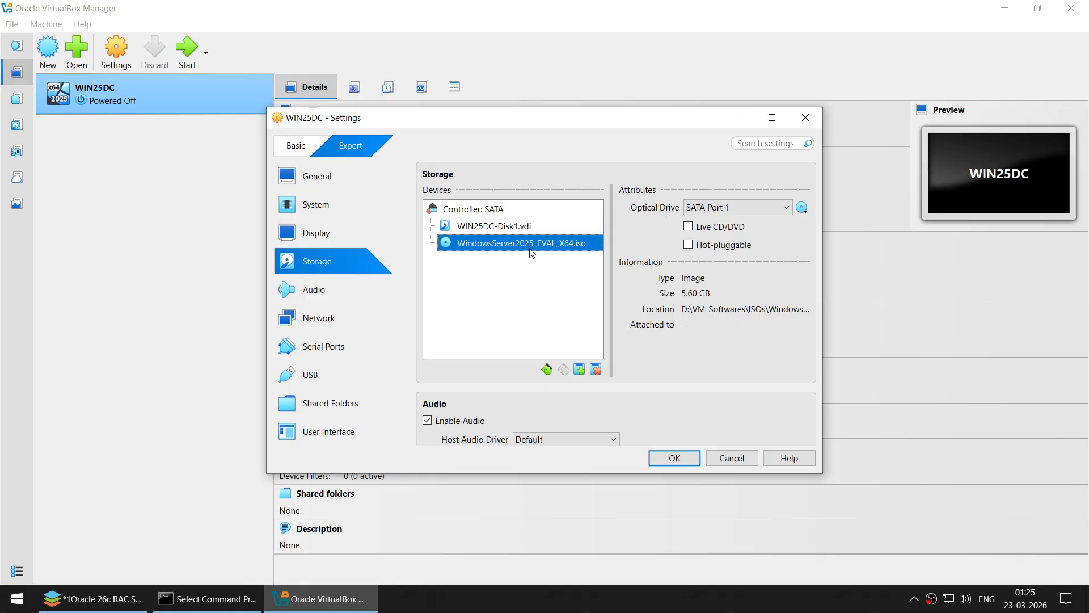
- Check the setup notes for the PUBLIC and PRIVATE (Internal) adapter plan
click(340, 318)
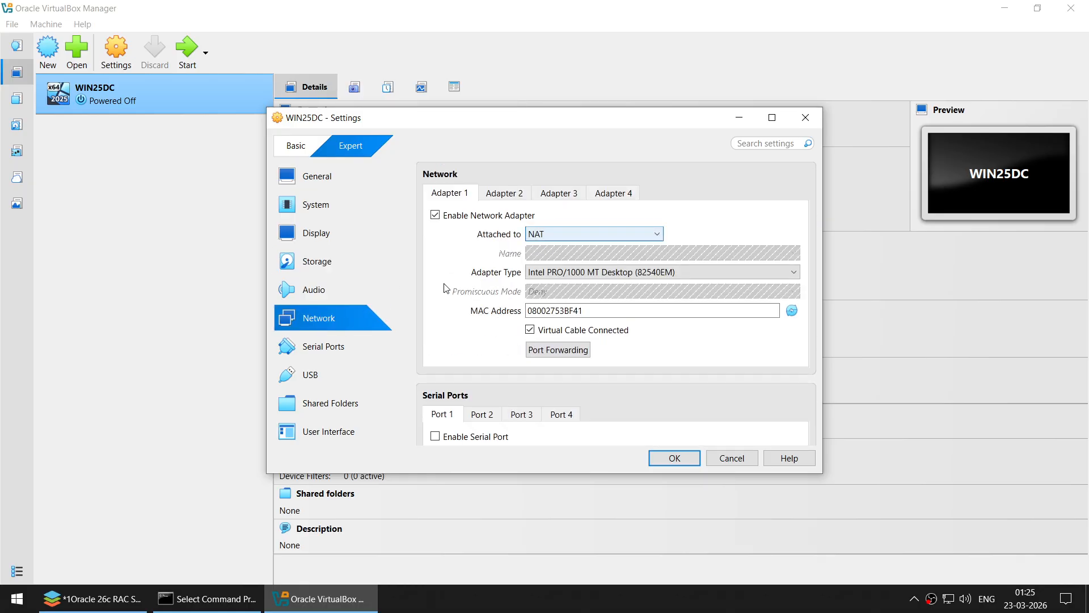
click(91, 598)
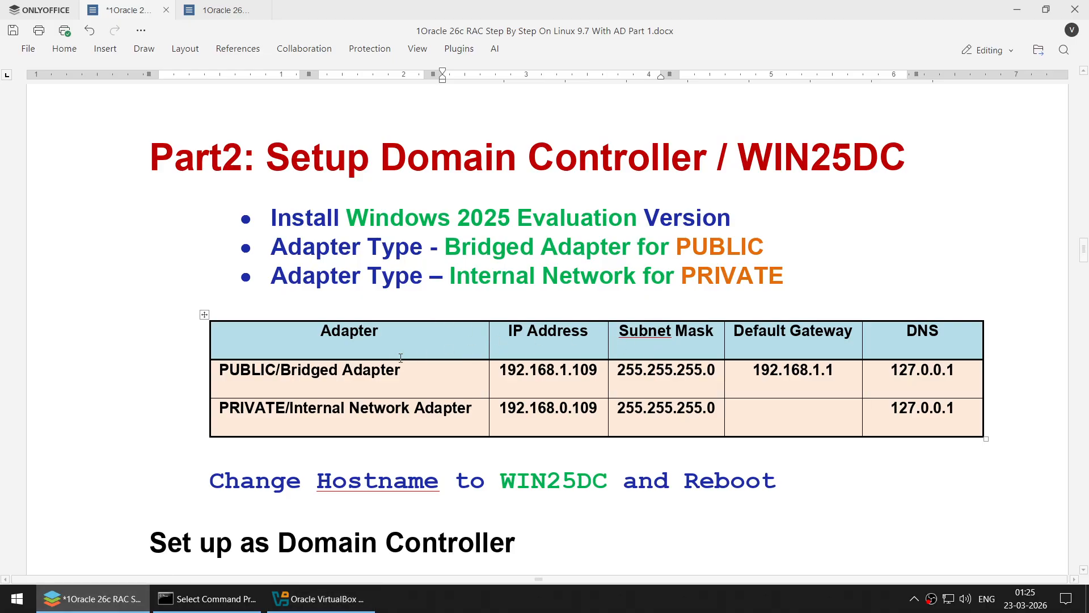
double_click(372, 369)
double_click(318, 408)
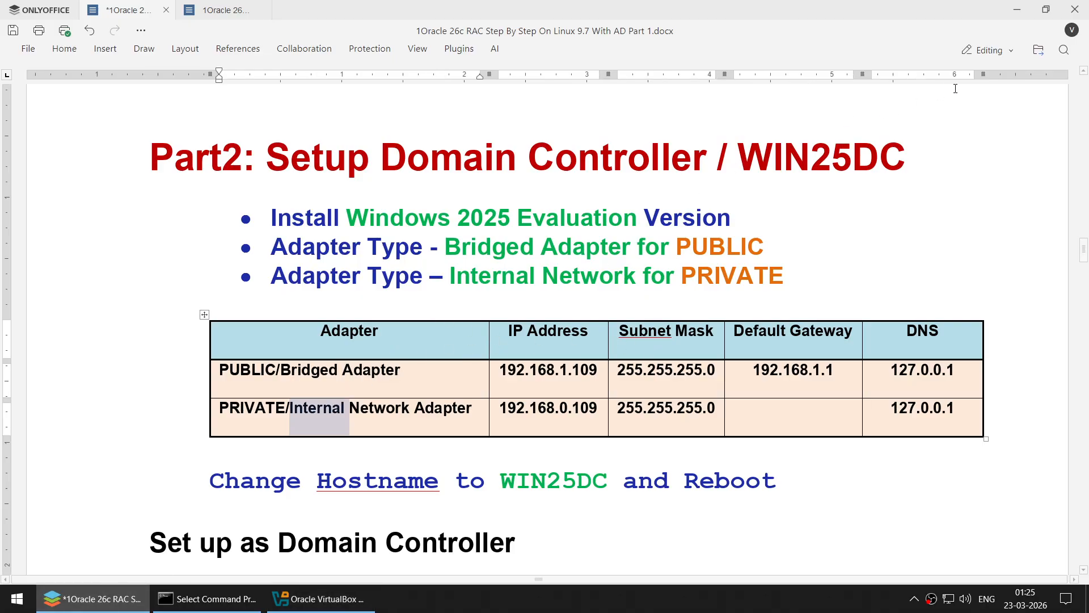
click(1014, 13)
click(553, 234)
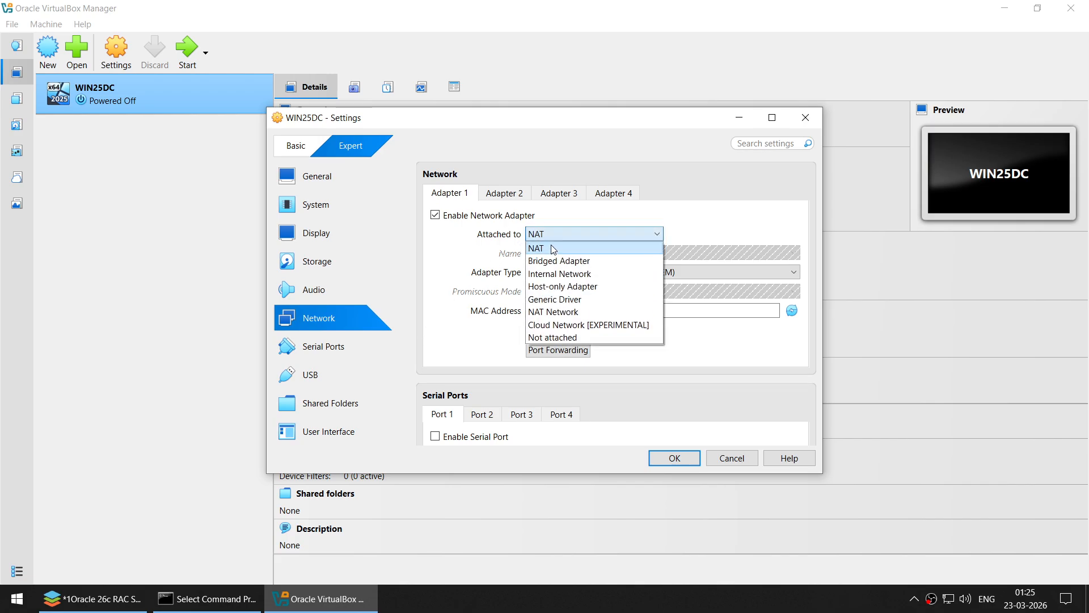
- Bridge adapter 1 and enable adapter 2 on Internal Network, leaving adapters 3-4 unused
click(556, 261)
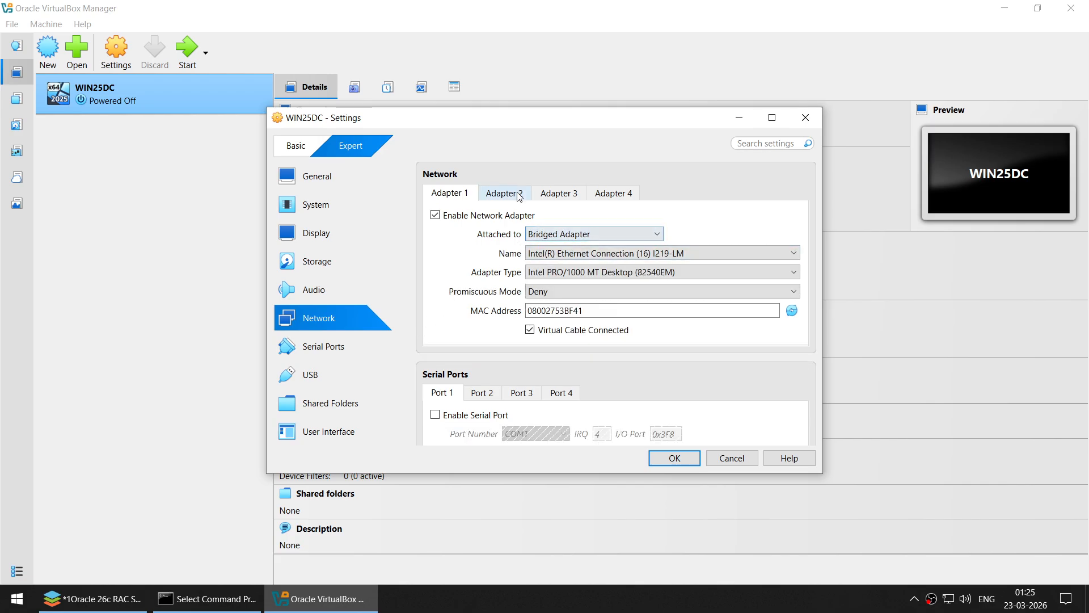
click(504, 192)
click(472, 217)
click(555, 234)
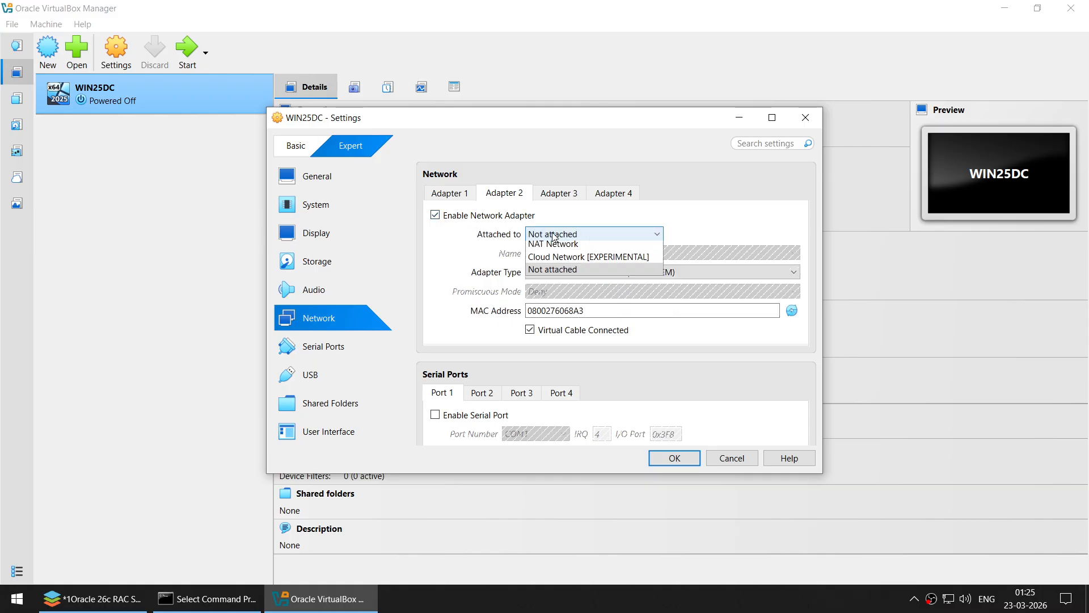
click(559, 271)
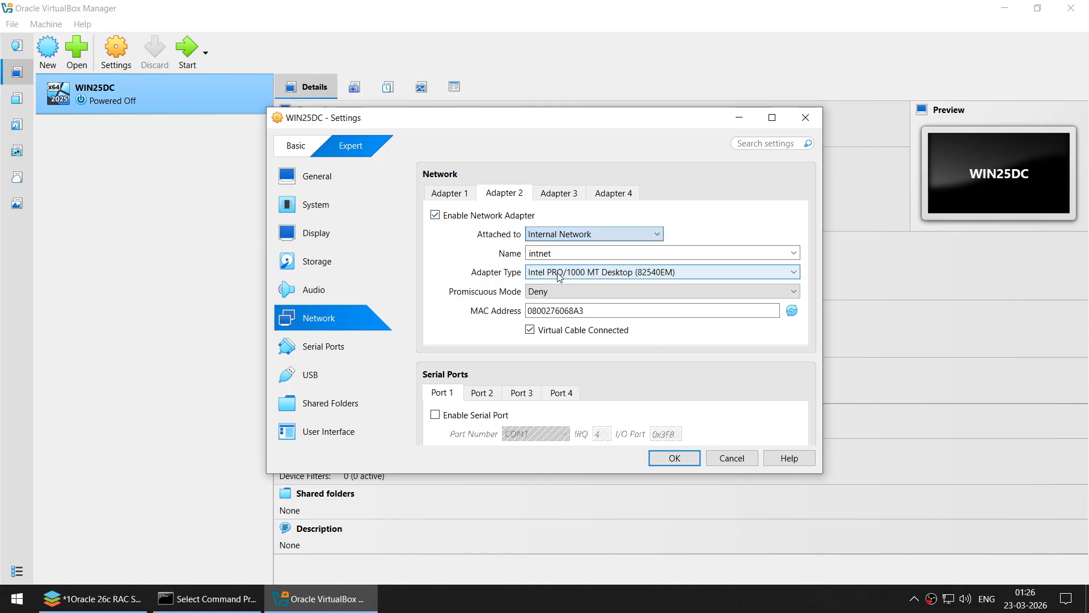
click(469, 195)
click(504, 194)
click(581, 197)
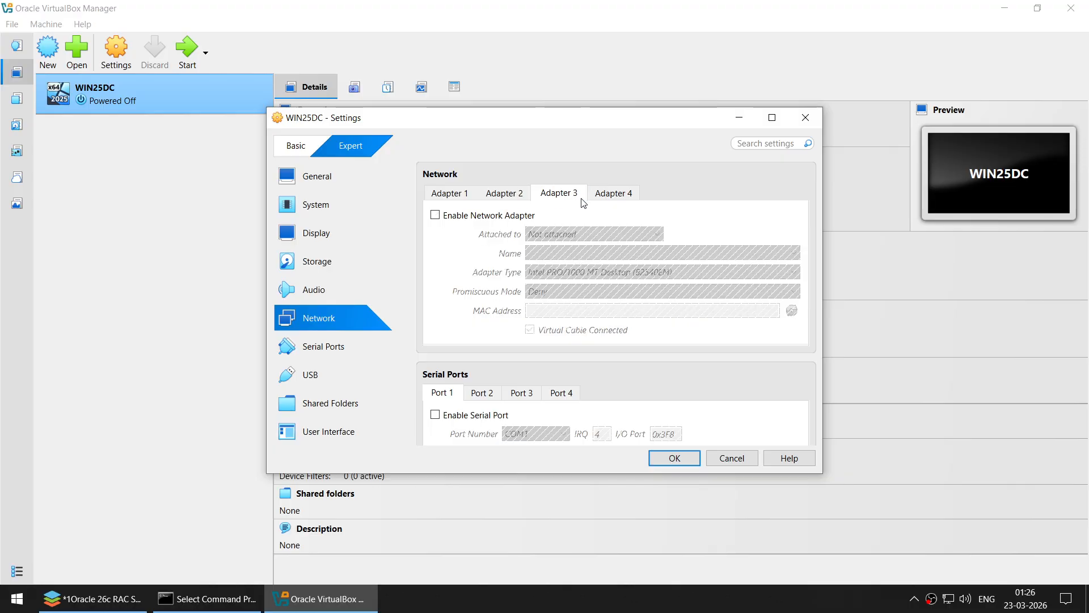
click(593, 196)
click(453, 193)
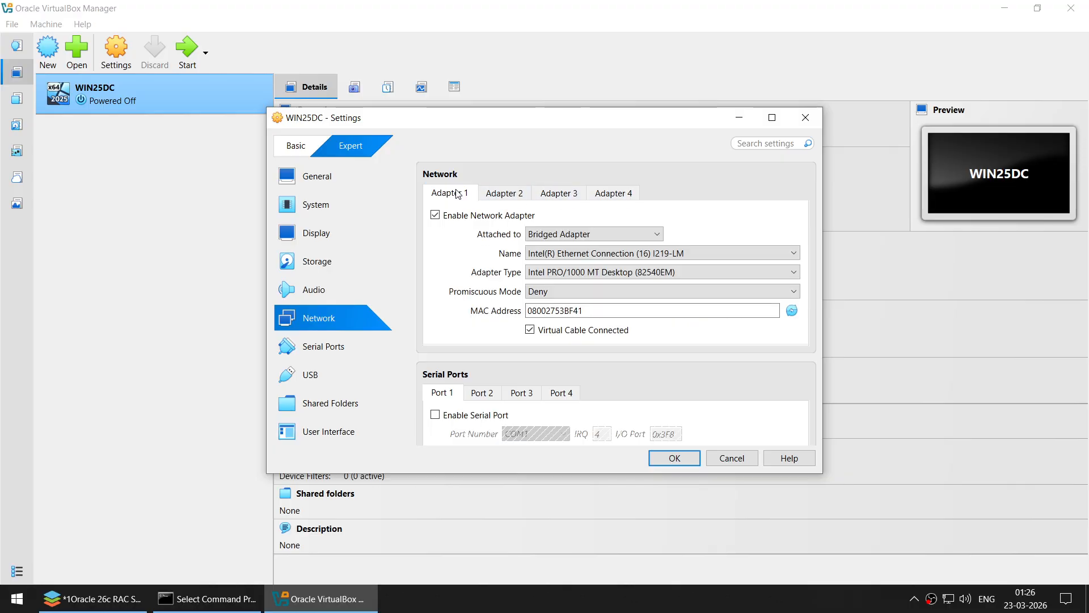
click(516, 196)
- Review WIN25DC's shared folders, motherboard, general and display settings
click(334, 404)
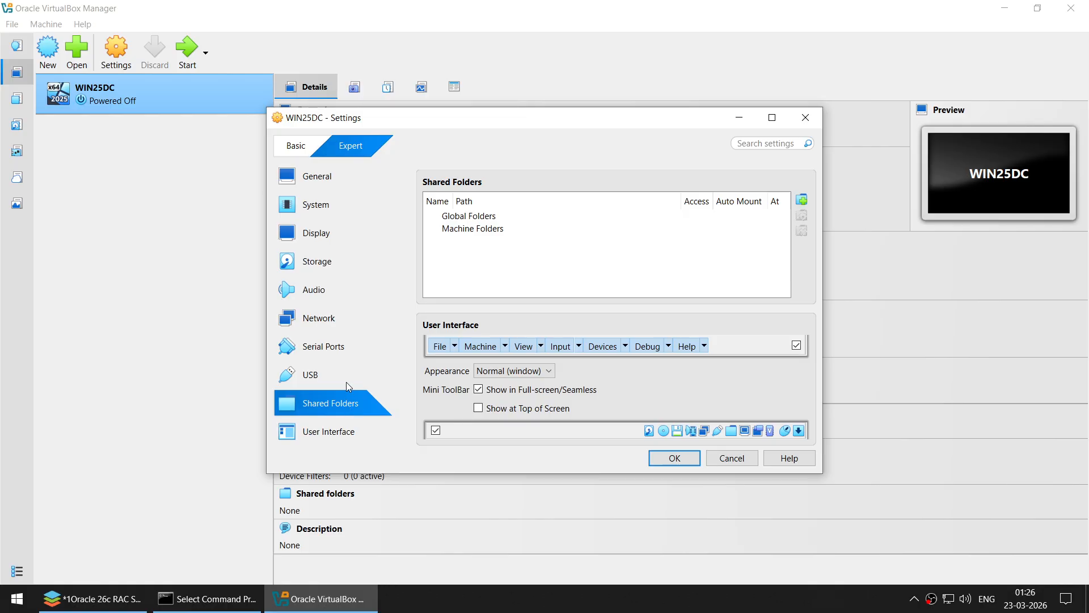
click(335, 194)
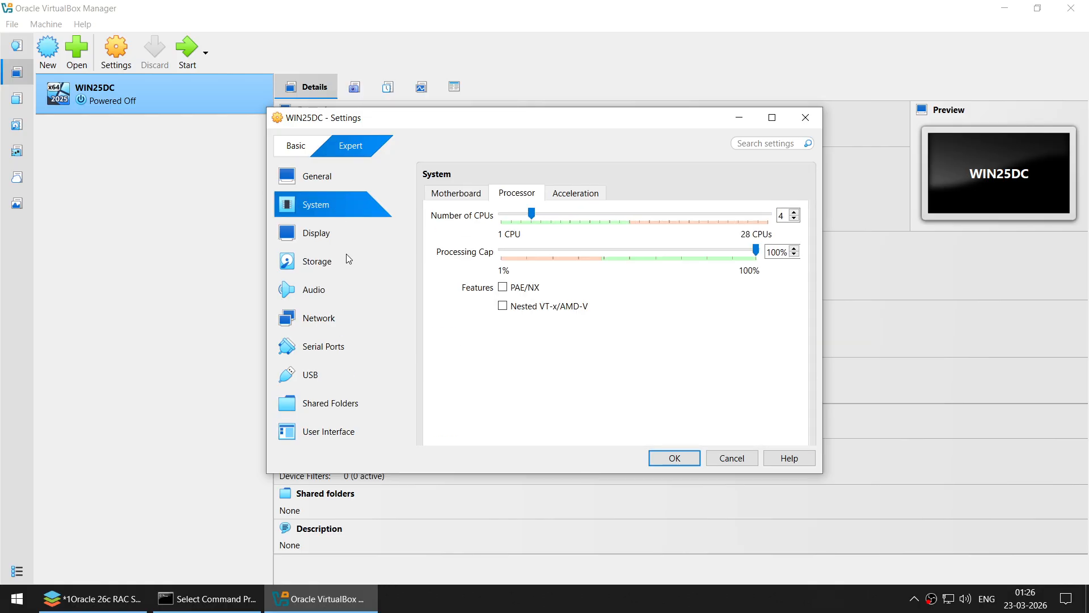
click(469, 193)
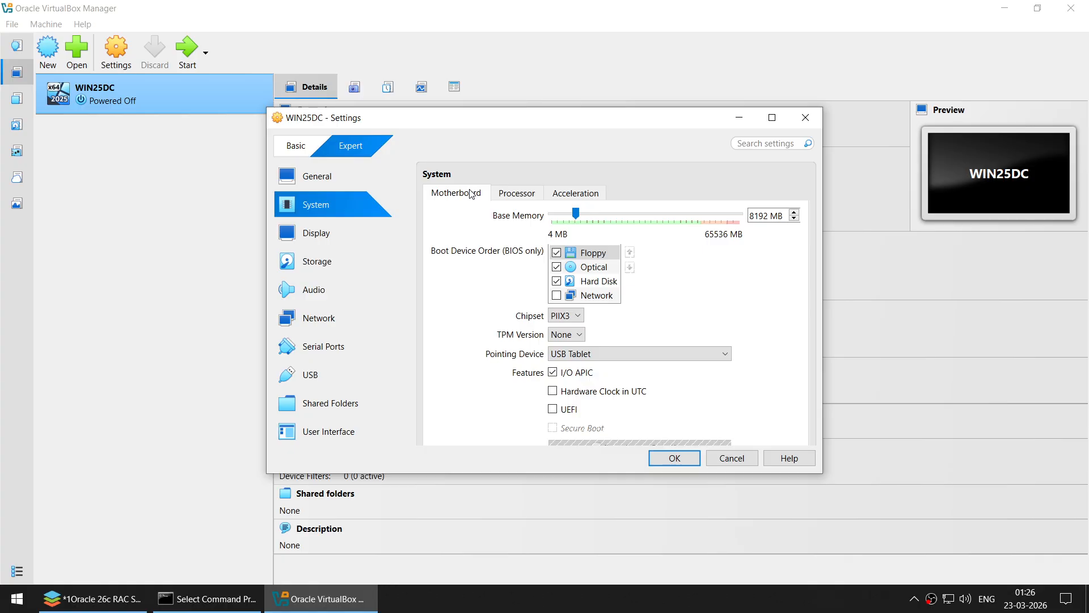
click(325, 177)
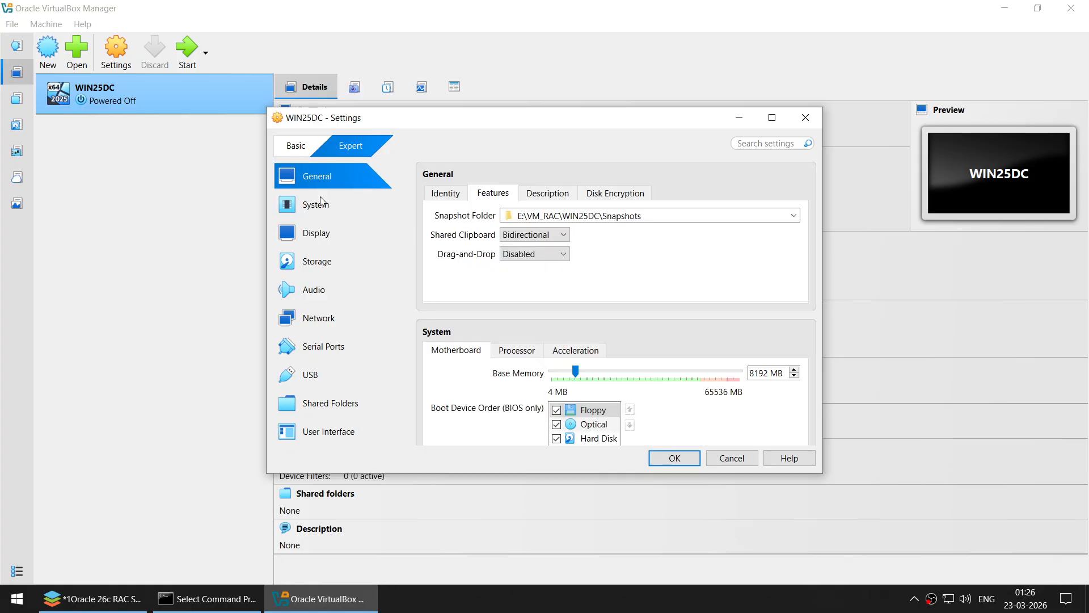
click(321, 201)
click(353, 225)
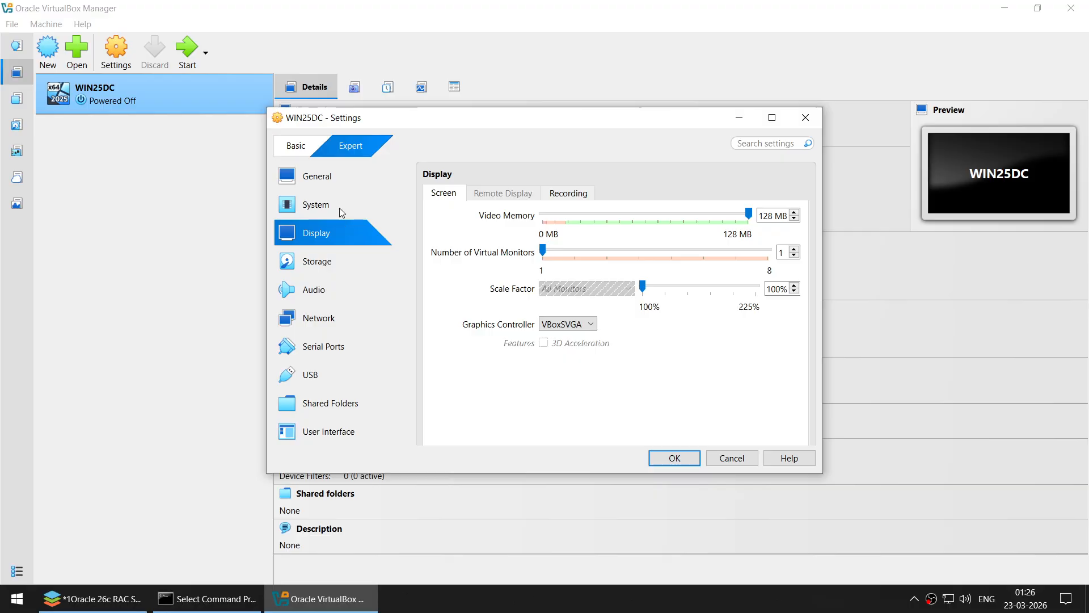
click(338, 206)
- Enable PAE/NX on the virtual processor and save the settings with OK
click(516, 193)
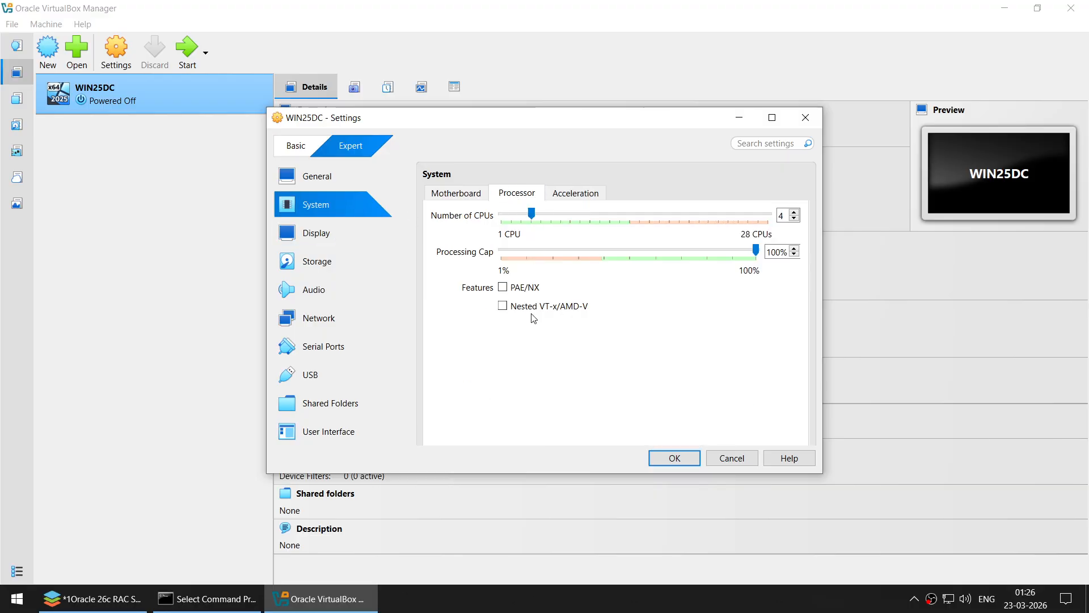
click(538, 286)
click(582, 196)
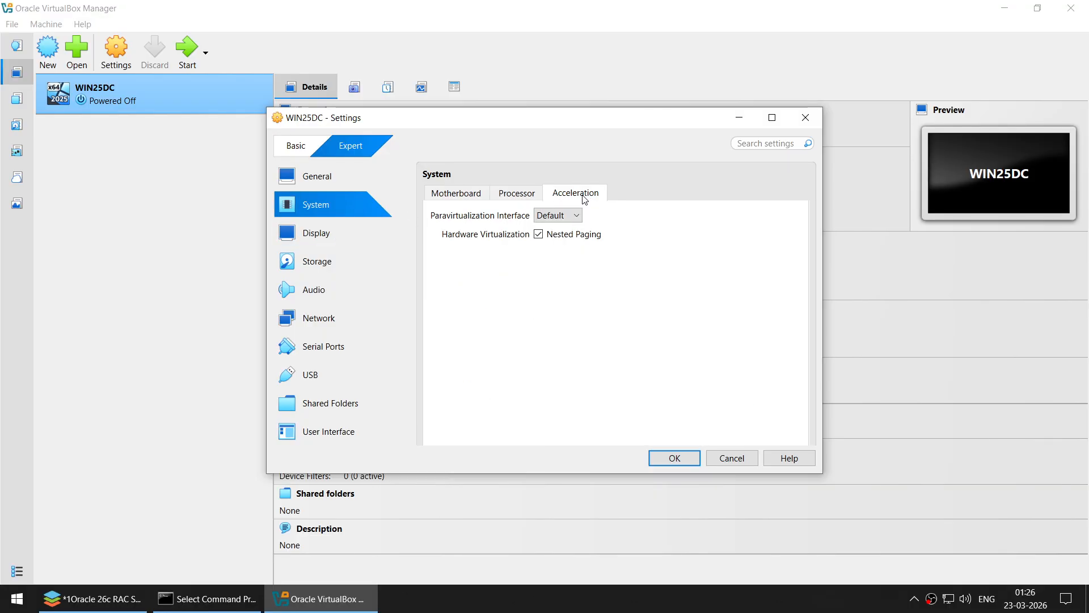
click(508, 193)
click(502, 287)
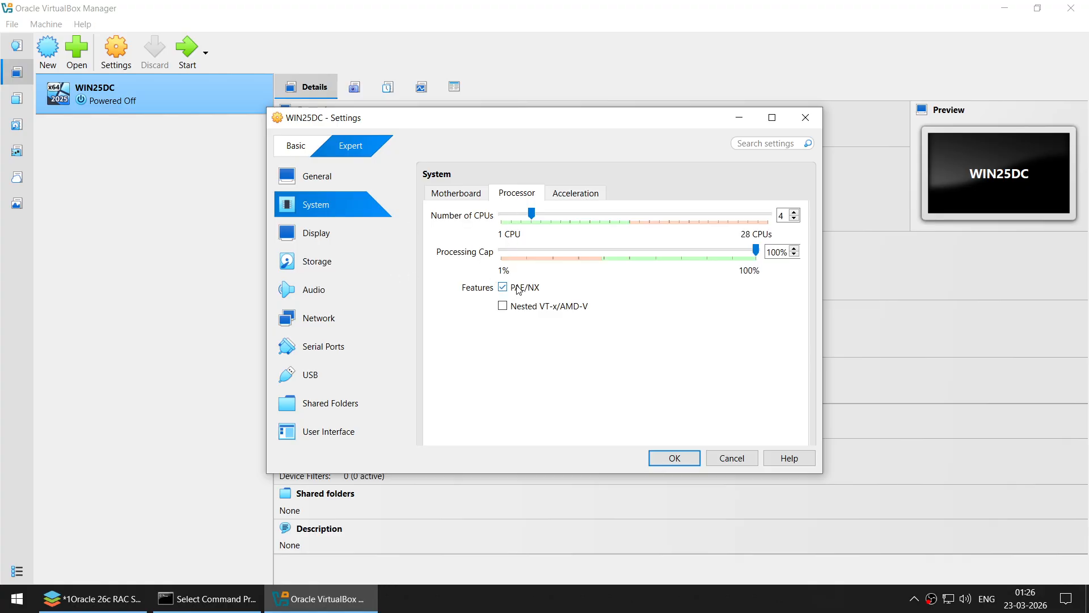
click(665, 457)
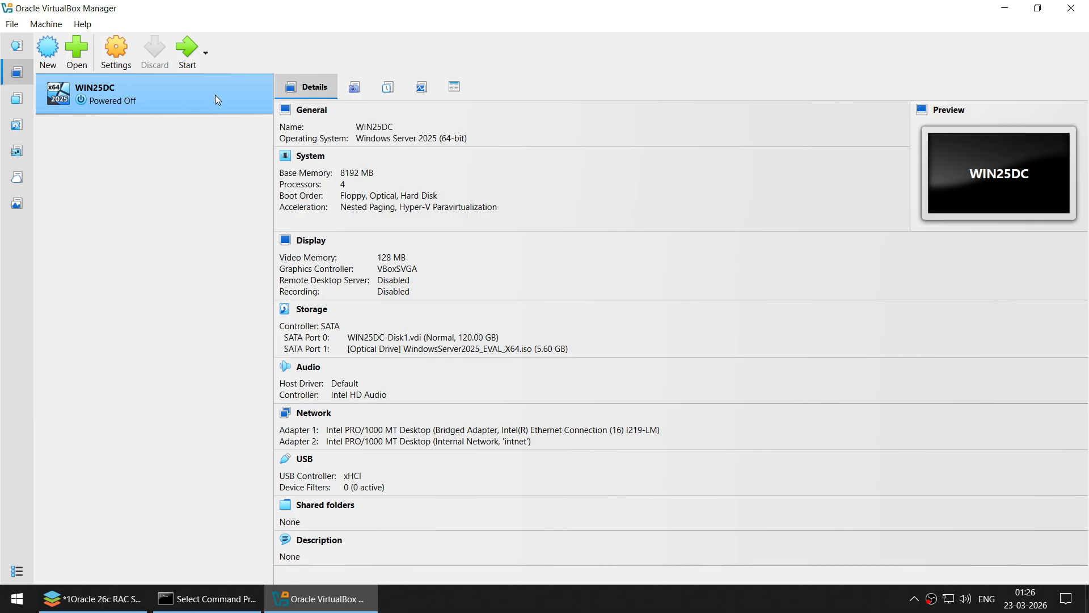
- Start WIN25DC, dismiss the keyboard-capture notice and focus its VM window
click(187, 57)
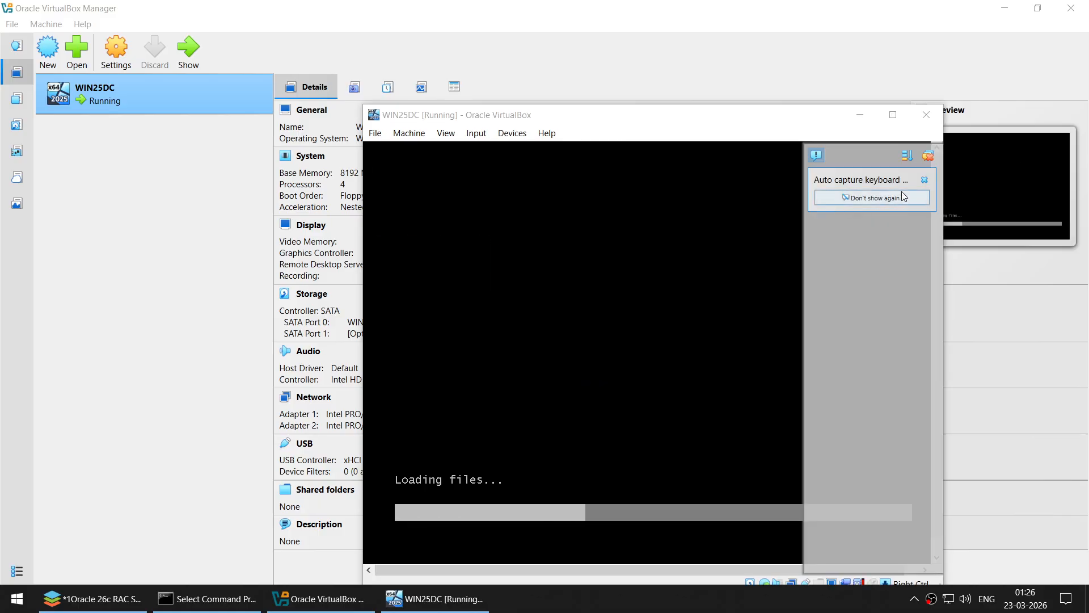
click(921, 178)
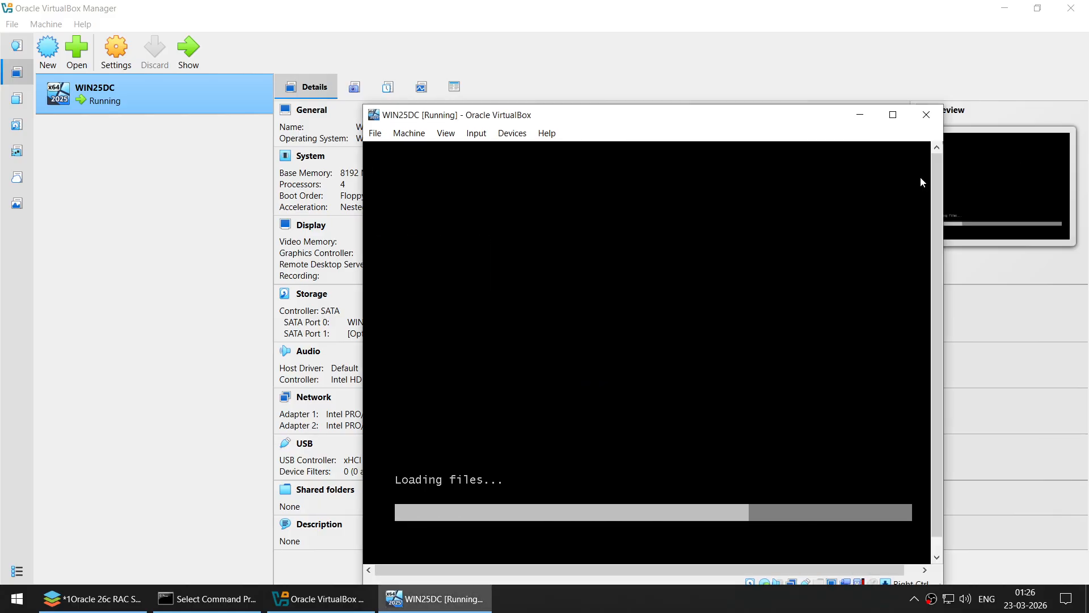
click(659, 610)
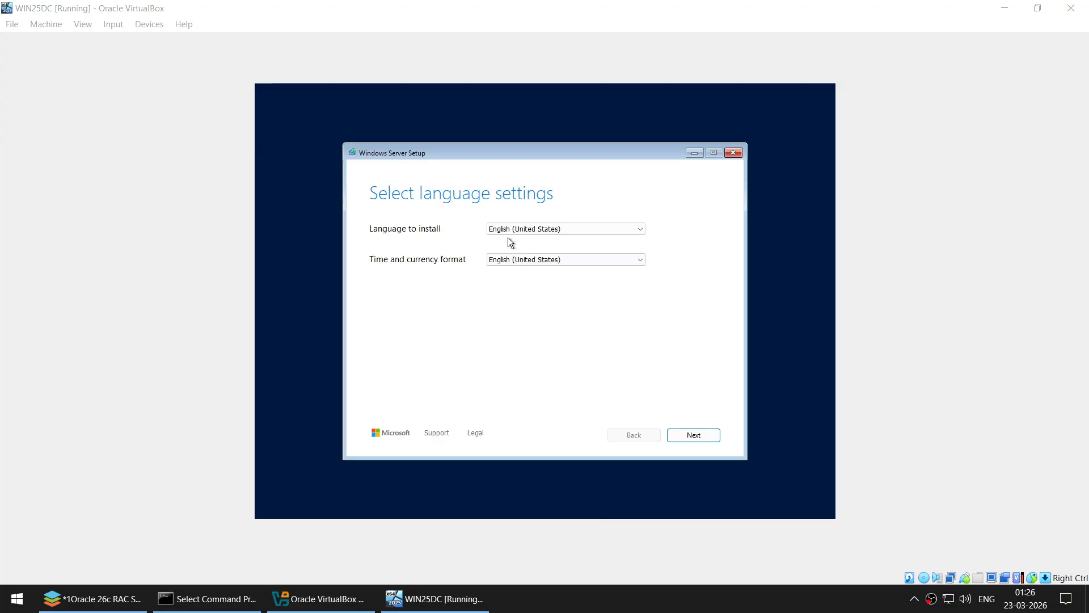
- Accept the default language and keyboard settings and agree that everything will be deleted
click(681, 434)
click(686, 436)
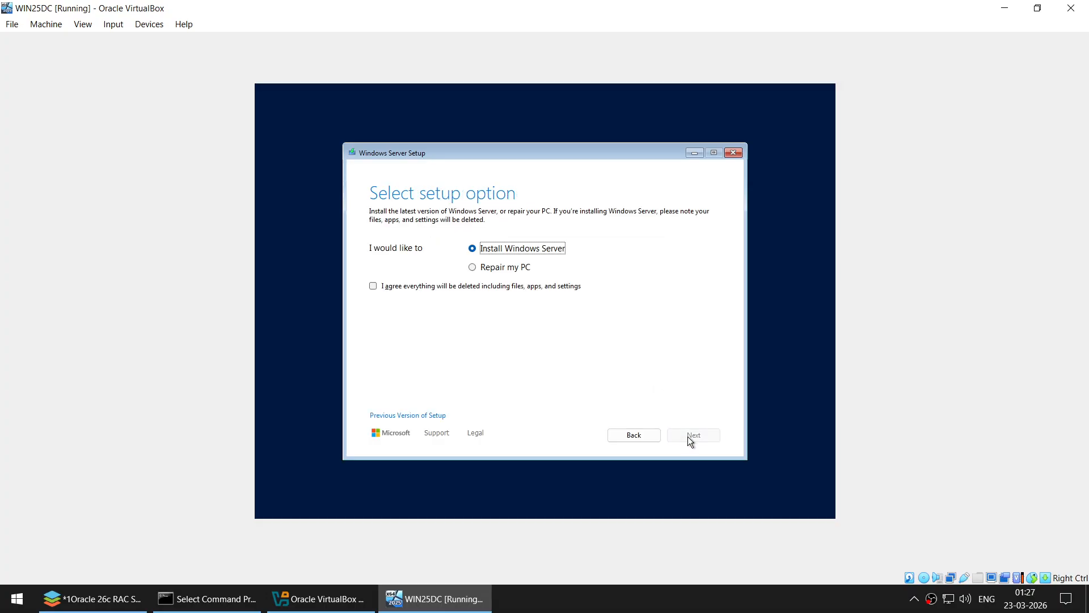
click(448, 286)
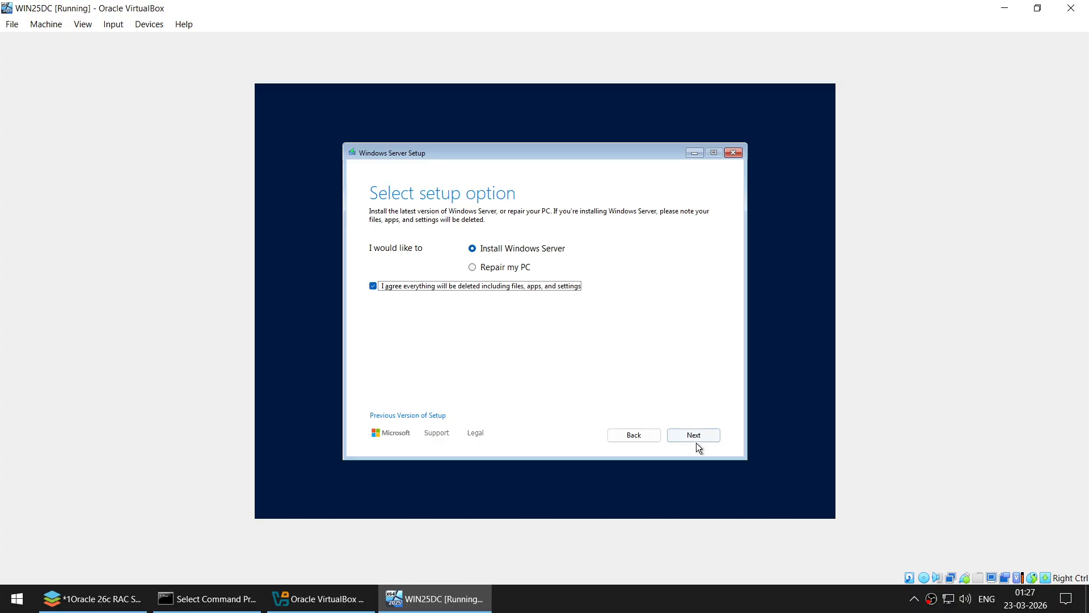
click(692, 435)
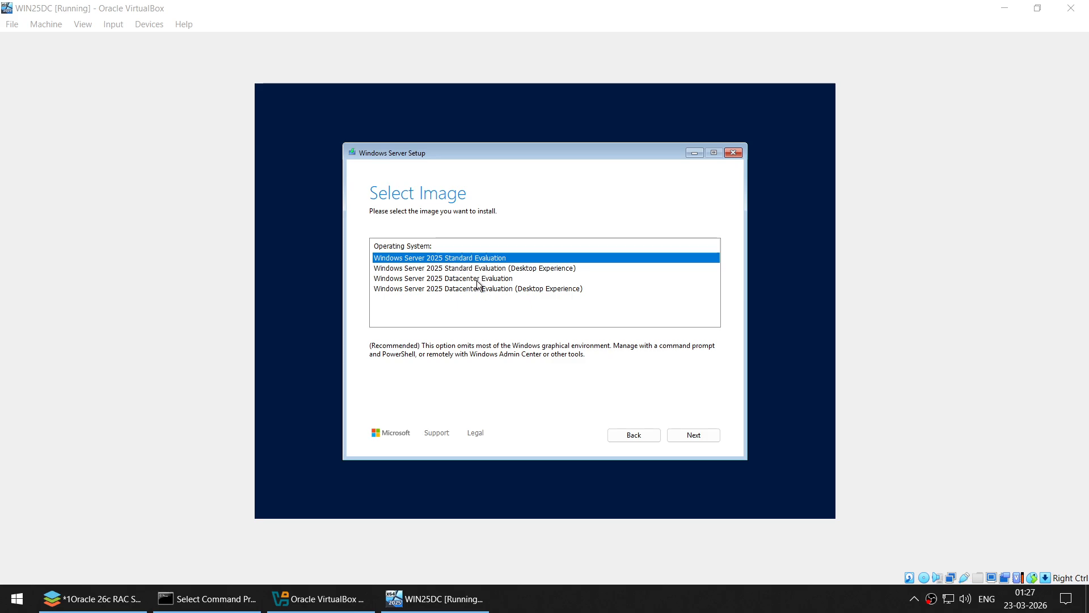
- Install Standard Evaluation (Desktop Experience) on the 120 GB disk after accepting the license
click(471, 269)
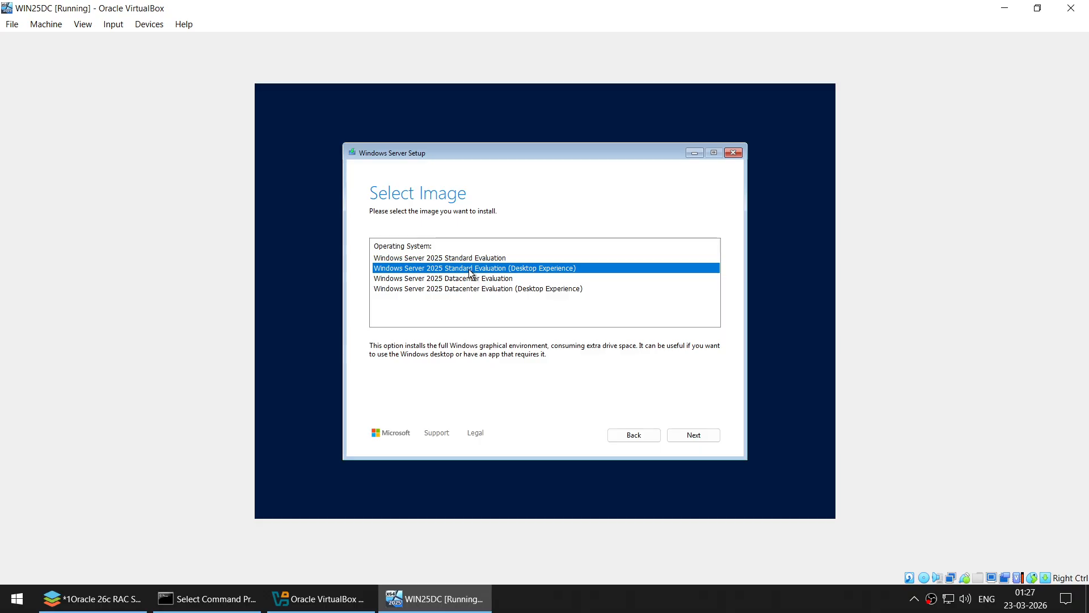
click(691, 437)
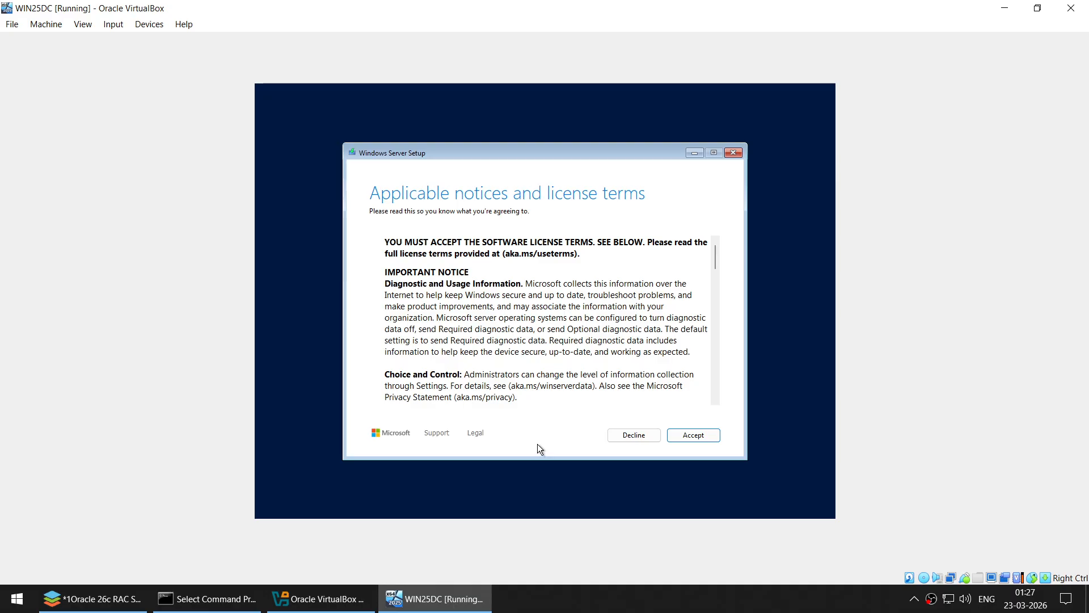
click(684, 436)
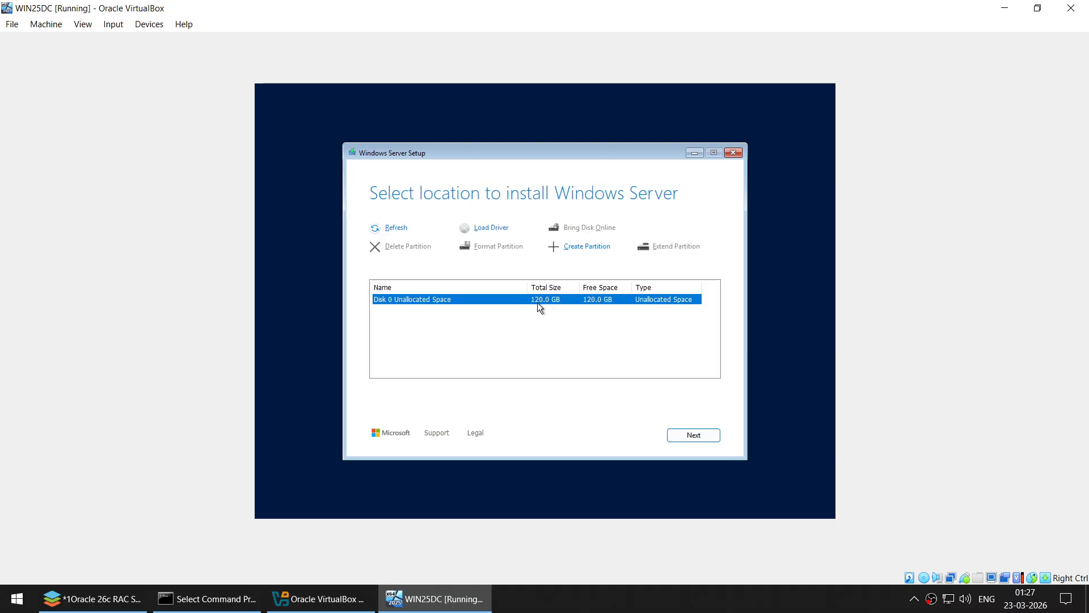
click(692, 434)
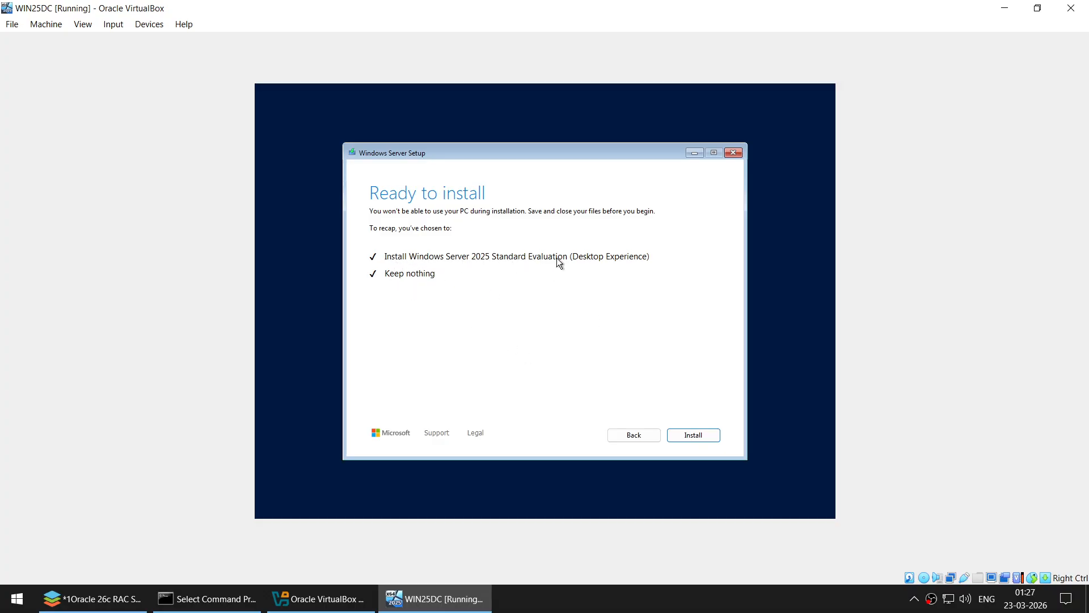
click(682, 436)
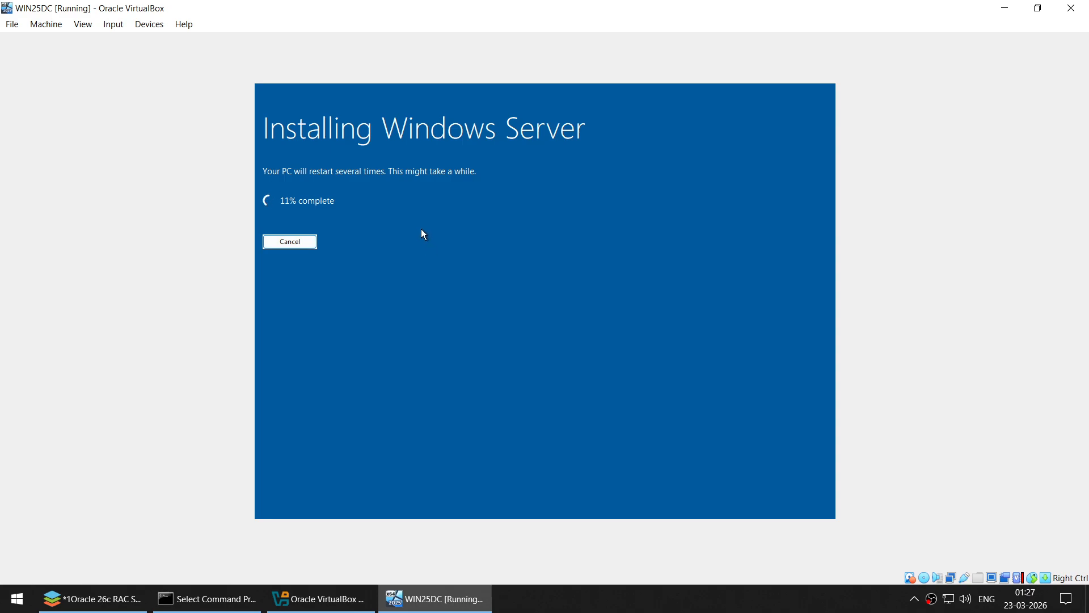
click(1002, 8)
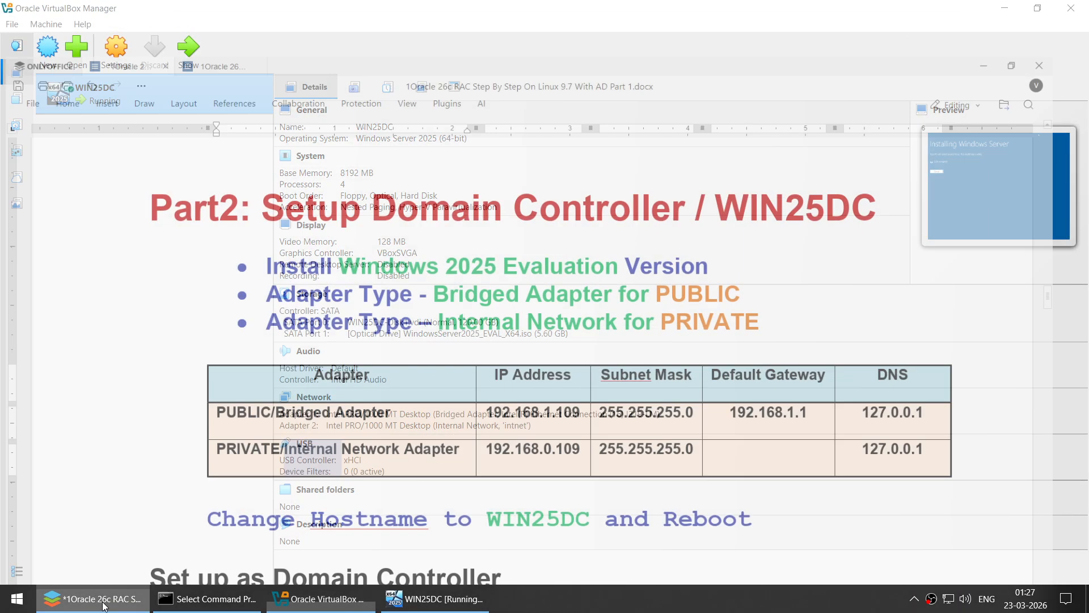
- Scroll the notes to the Part 3 RHEL 9.7 install and Part 4 Clone Nodes headings
scroll(553, 326, down, 10)
scroll(553, 326, down, 15)
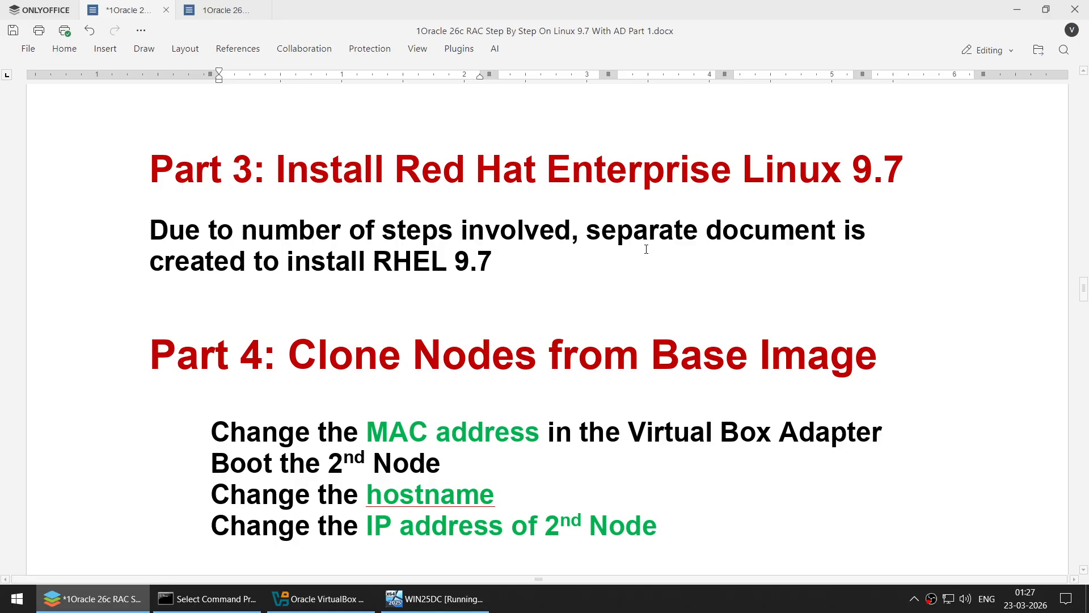
- Select the suggested VM name RHEL907-GOLD in the Part 2 OS Installation document
click(212, 11)
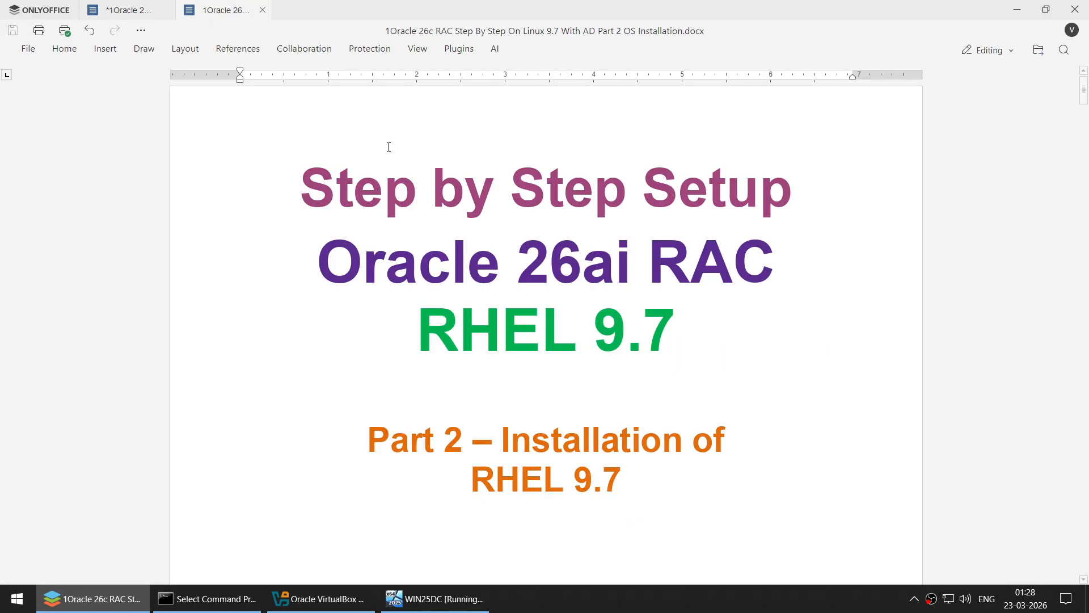
scroll(389, 147, down, 15)
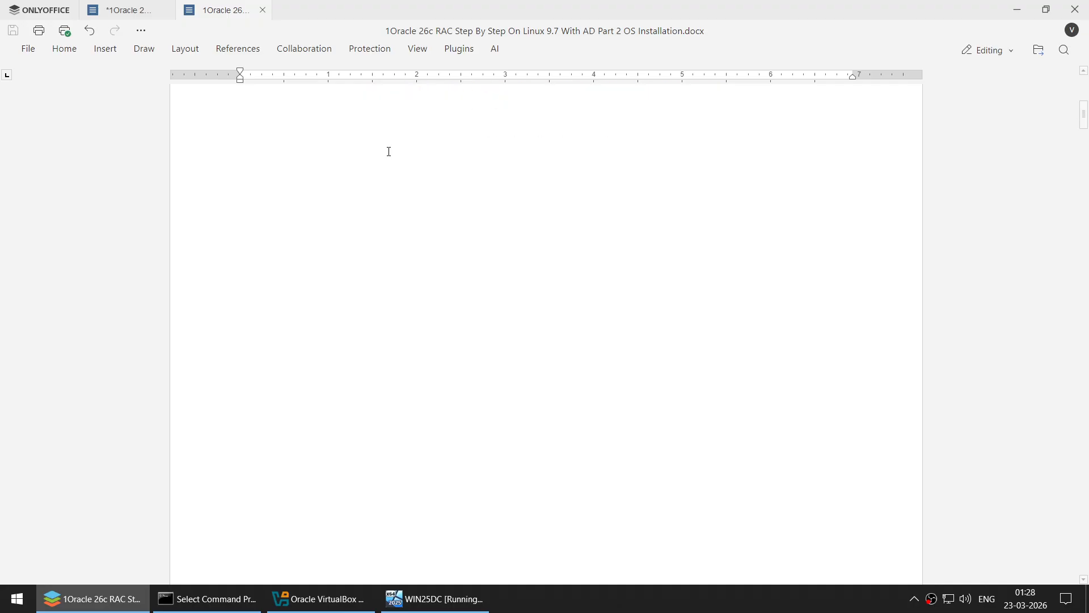
scroll(389, 152, down, 15)
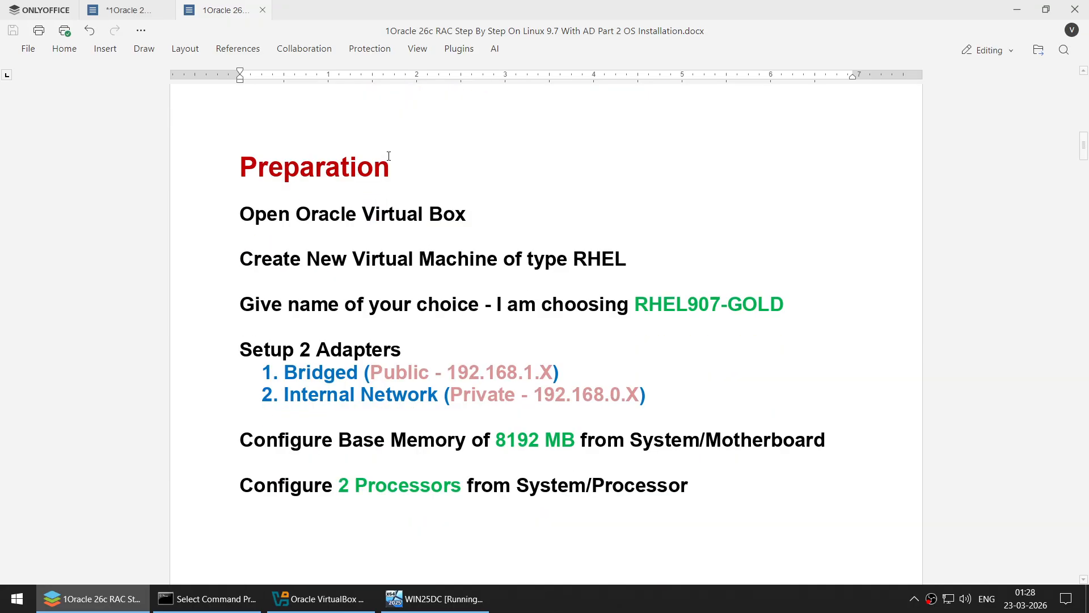
scroll(390, 156, up, 1)
click(630, 262)
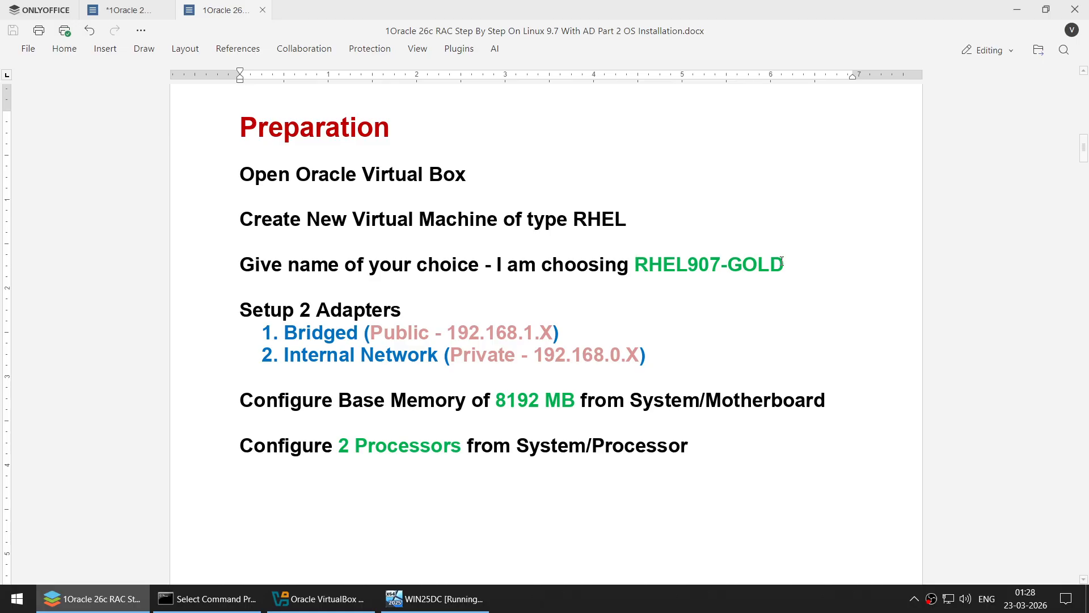
drag(636, 262, 781, 260)
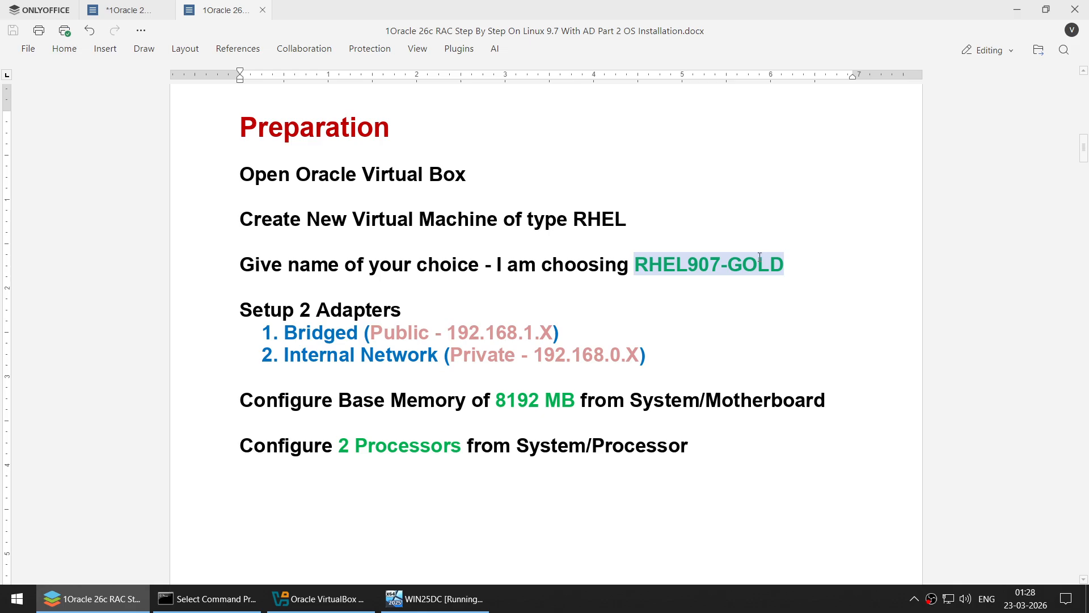
click(320, 599)
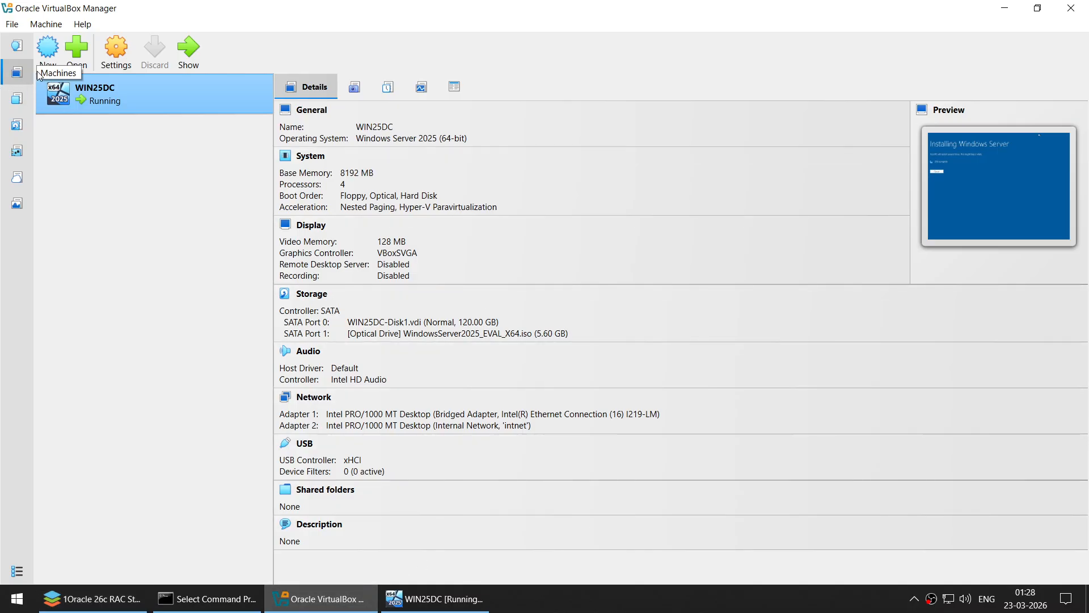
- Start a new VM named RHEL907-GOLD with 8192 MB memory and 4 CPUs
click(48, 51)
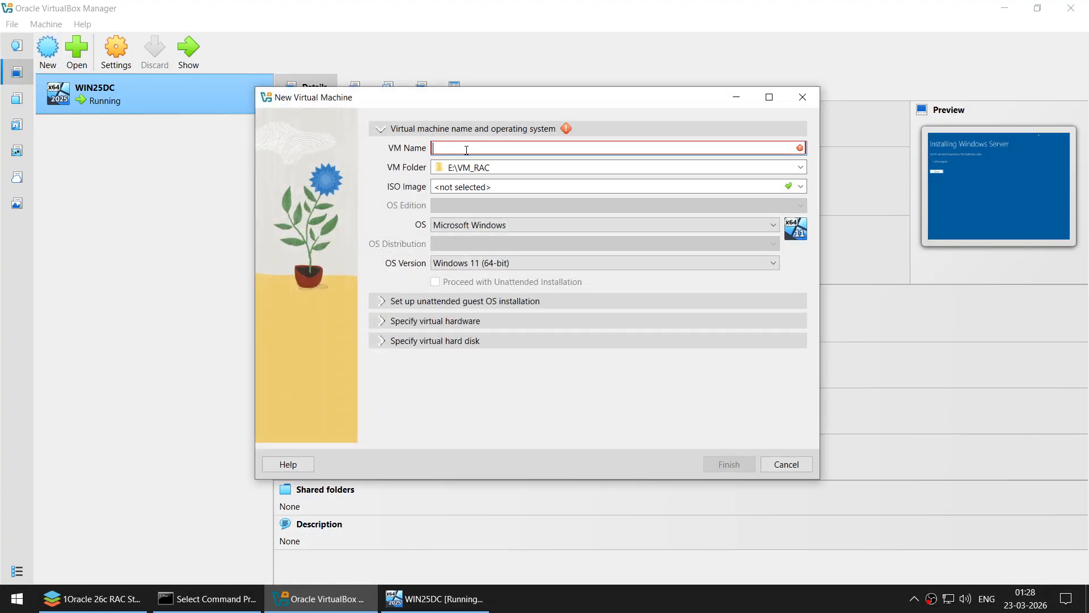
text(RHE)
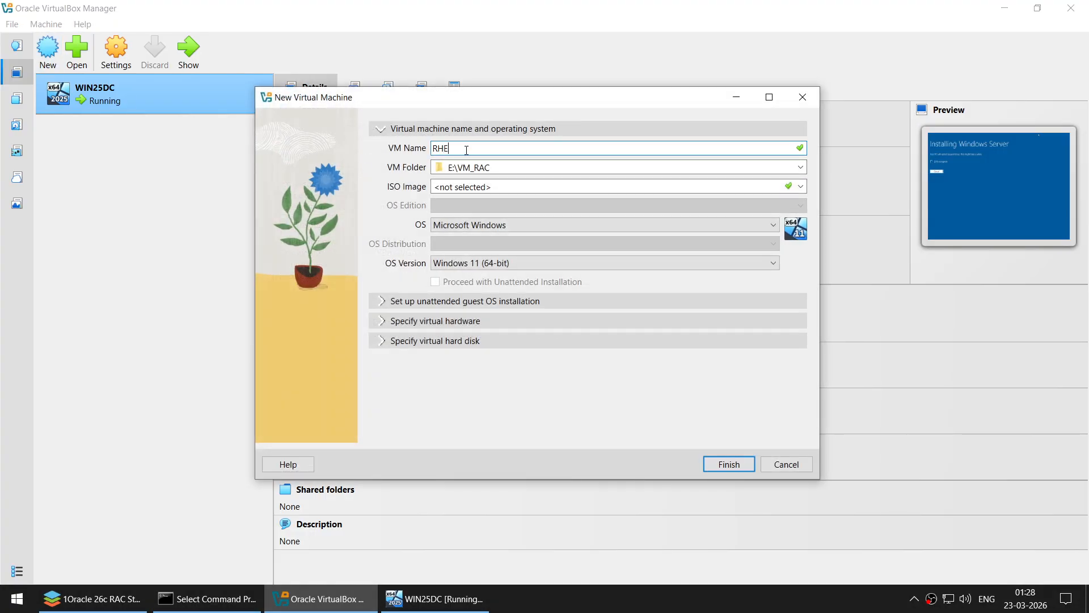
text(L90)
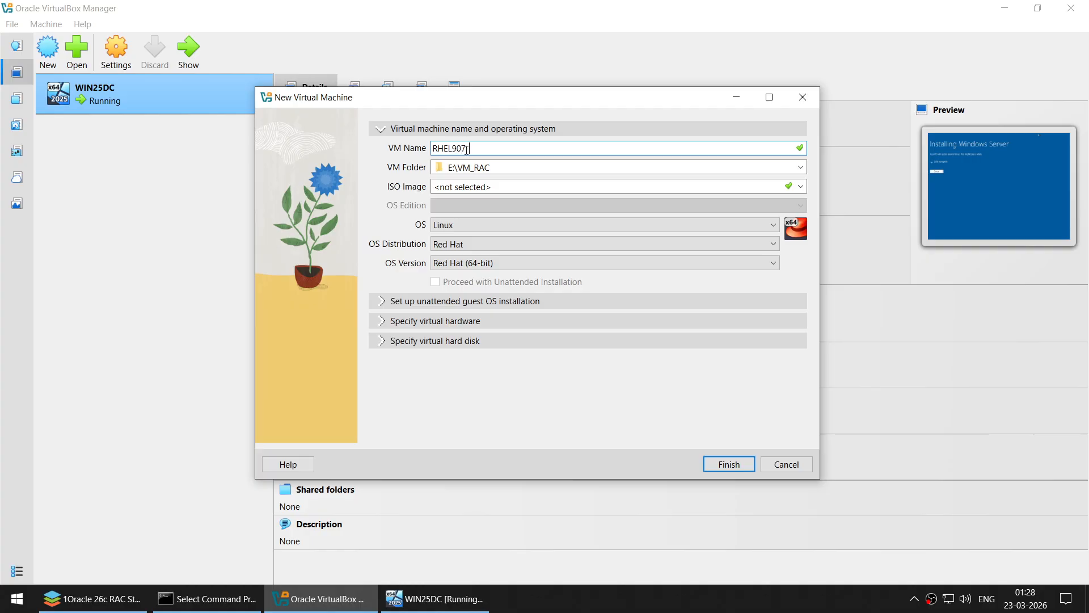
text(7_GO)
text(LD)
double_click(466, 150)
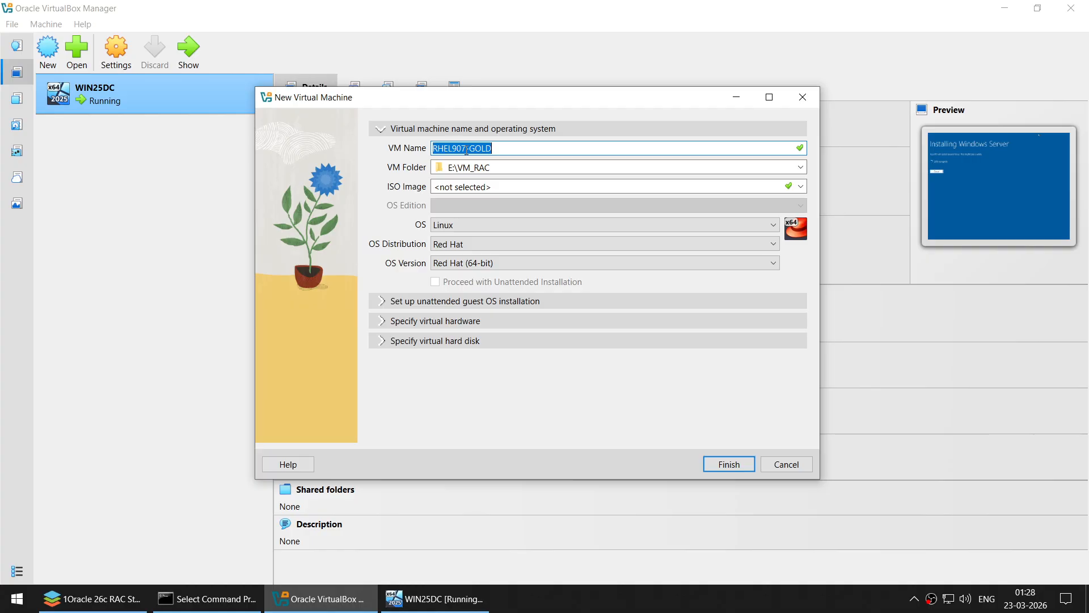
click(383, 322)
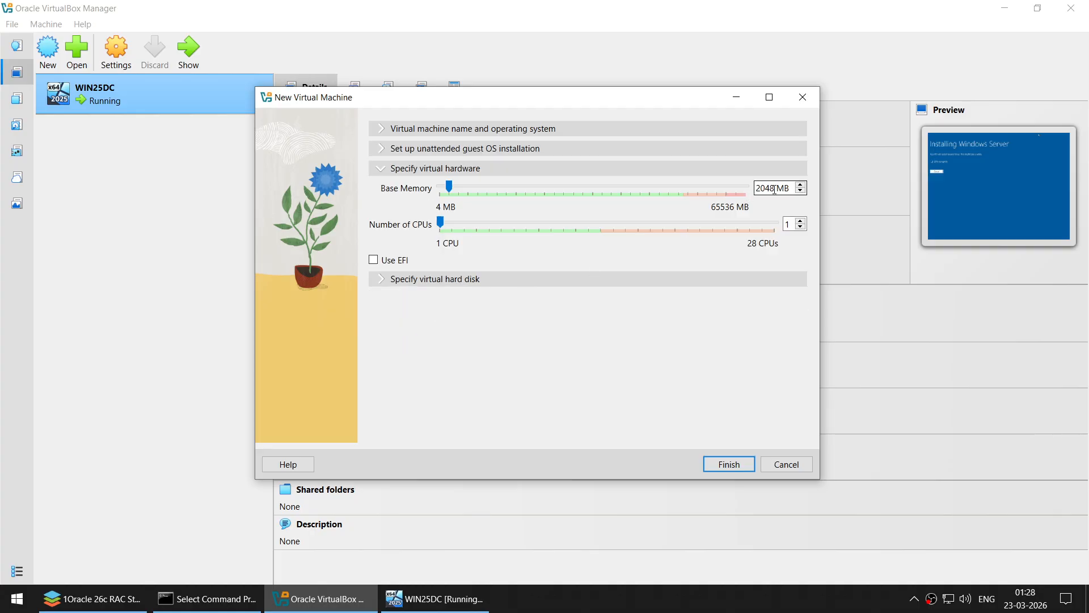
drag(775, 188, 695, 189)
text(81)
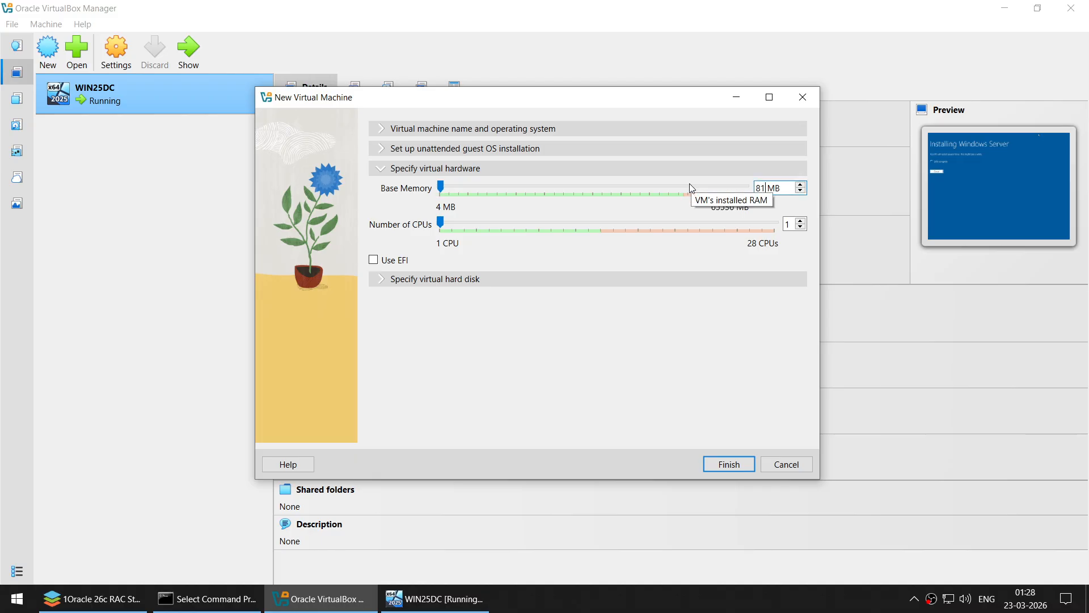
text(92)
double_click(790, 224)
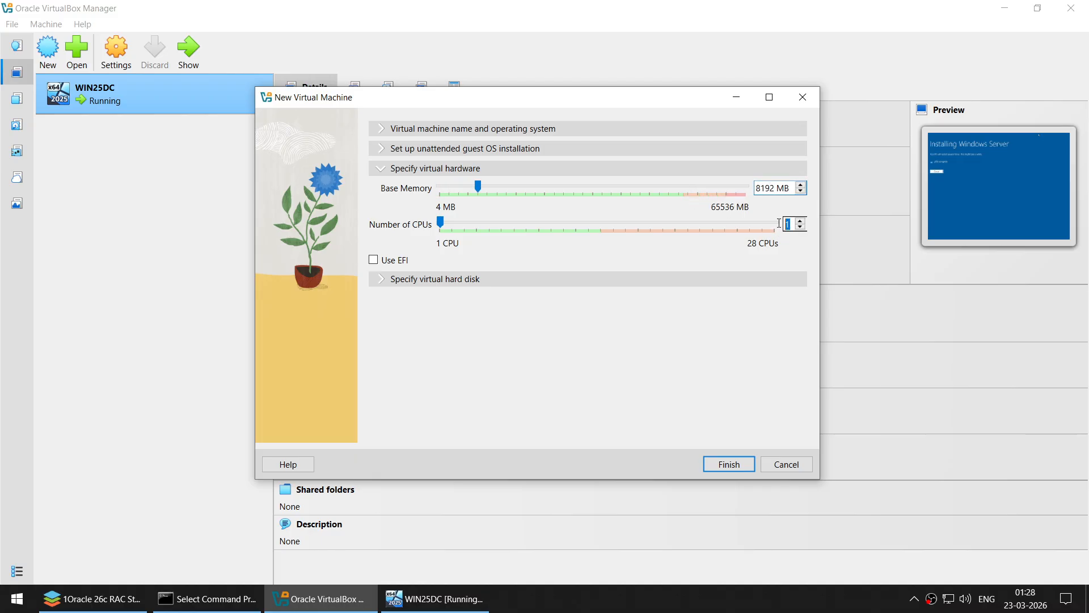
text(4)
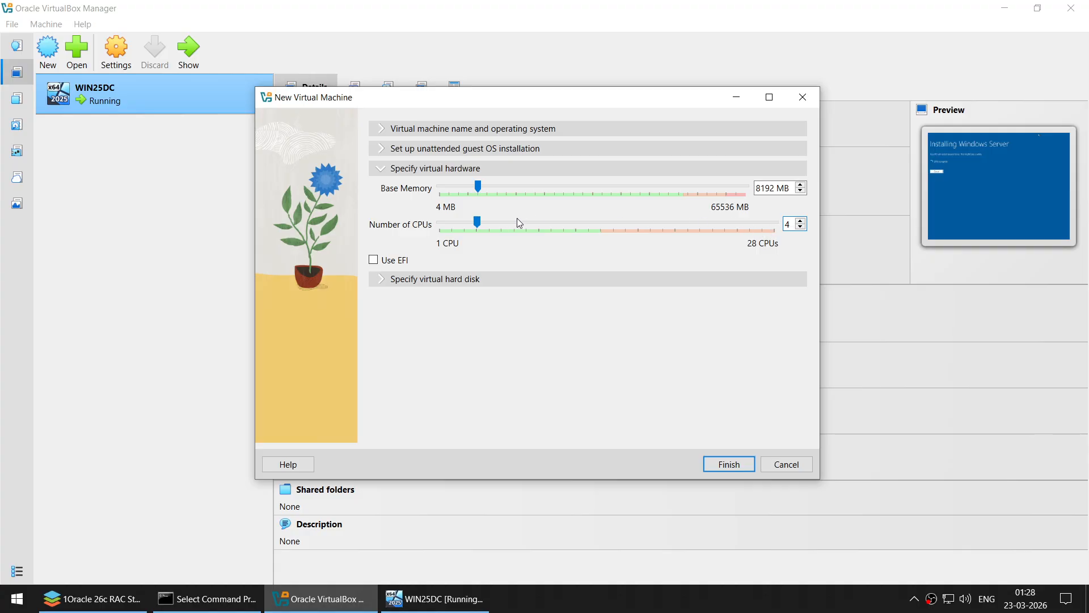
- Give it a 120 GB disk, set the version to Red Hat 9.x (64-bit), and finish
click(386, 280)
click(759, 264)
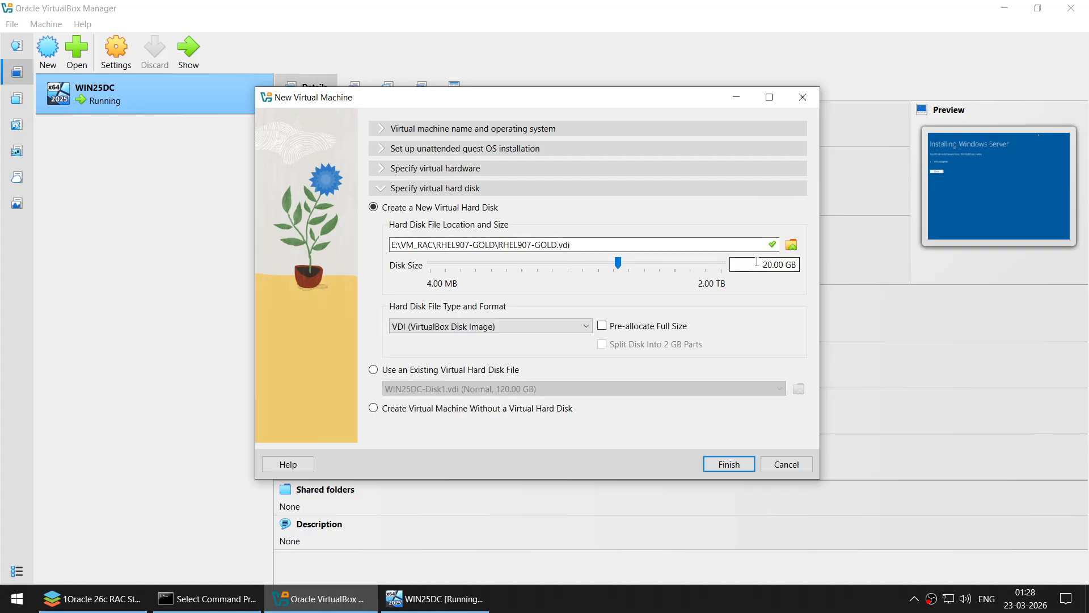
text(1)
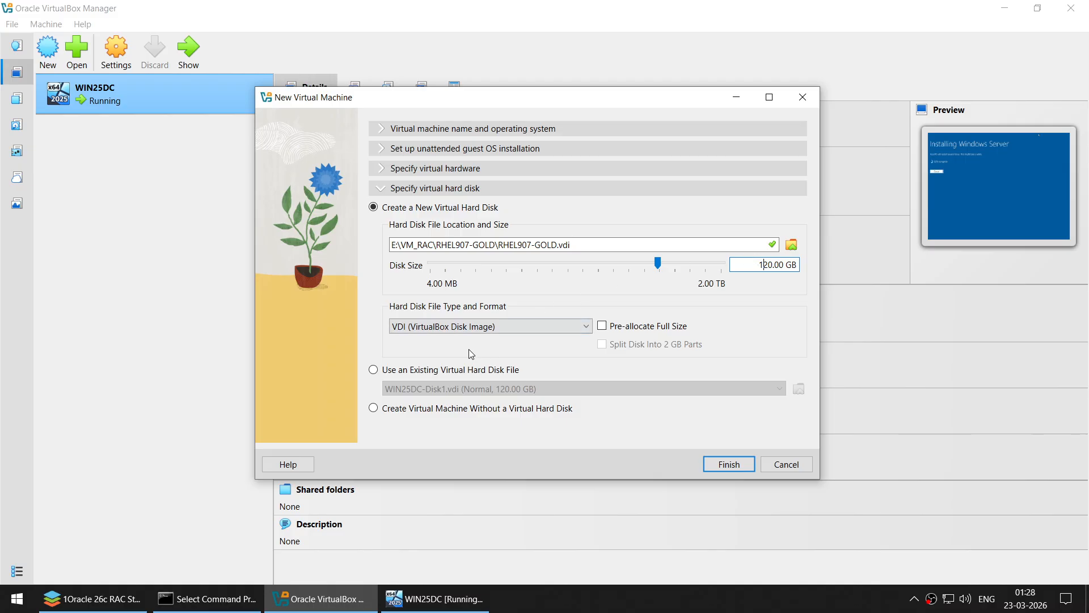
click(407, 172)
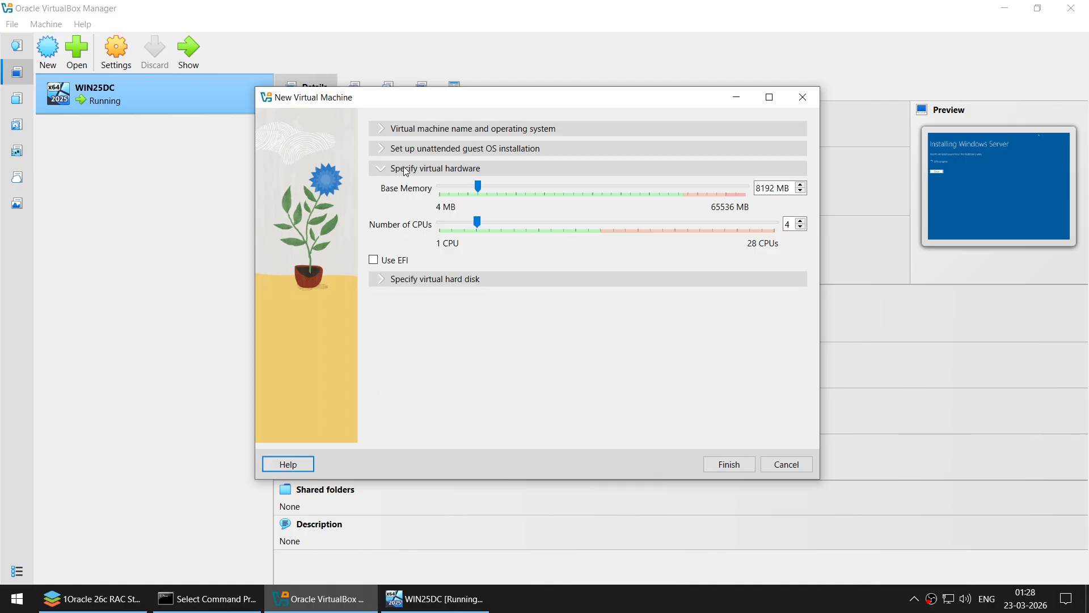
click(412, 128)
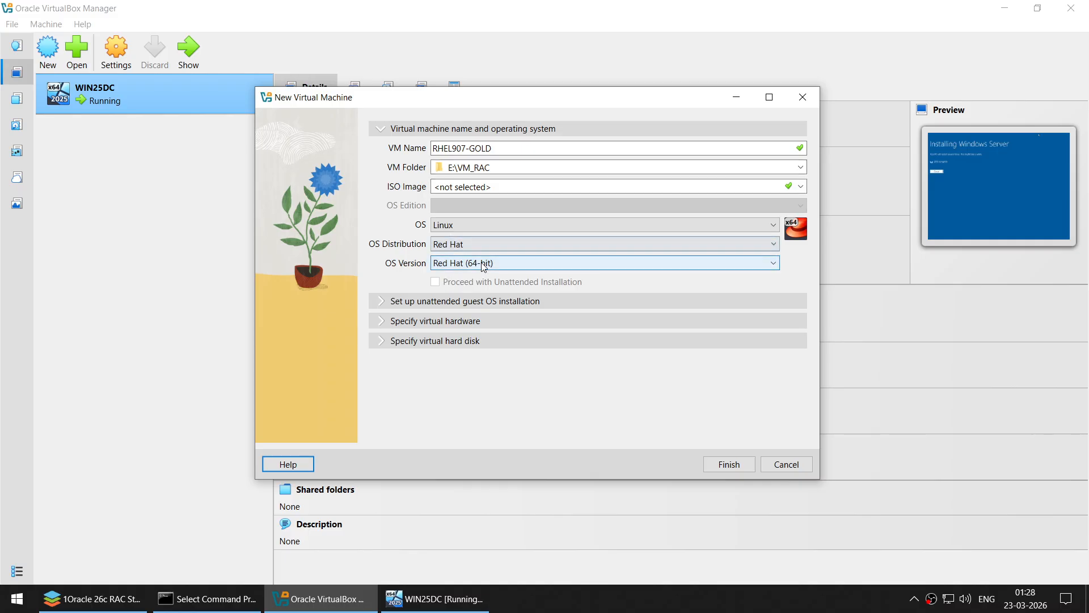
click(500, 264)
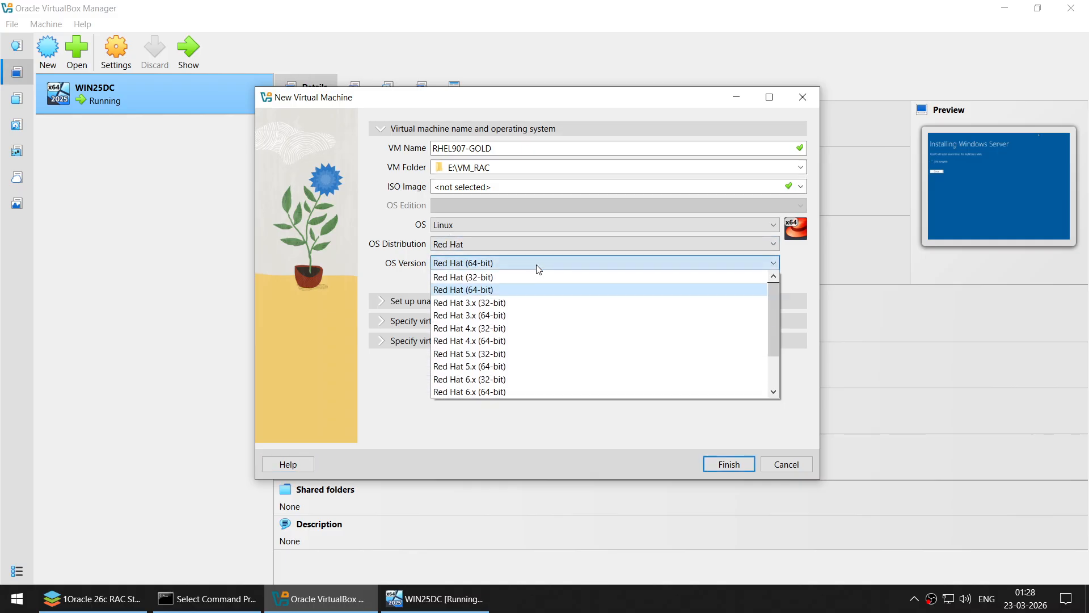
scroll(538, 289, down, 2)
click(514, 379)
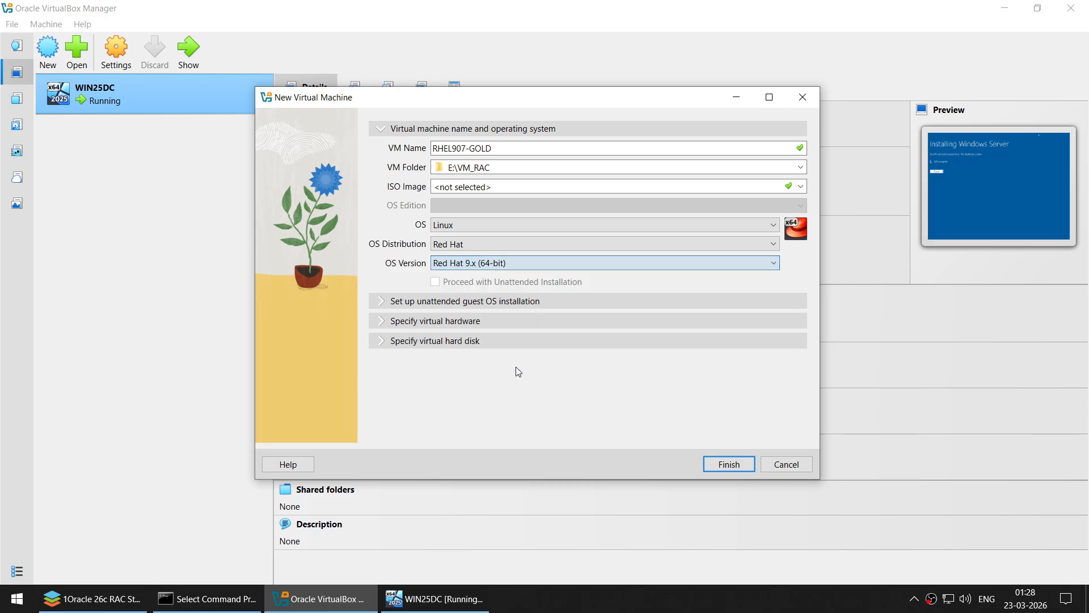
click(729, 464)
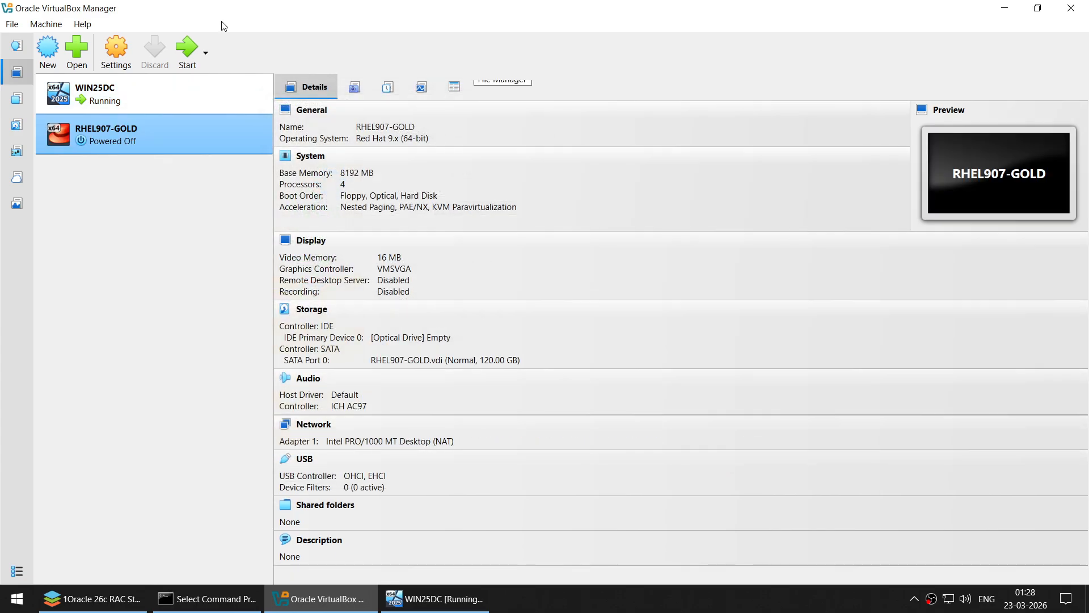
- Set RHEL907-GOLD's Shared Clipboard to Bidirectional
click(115, 51)
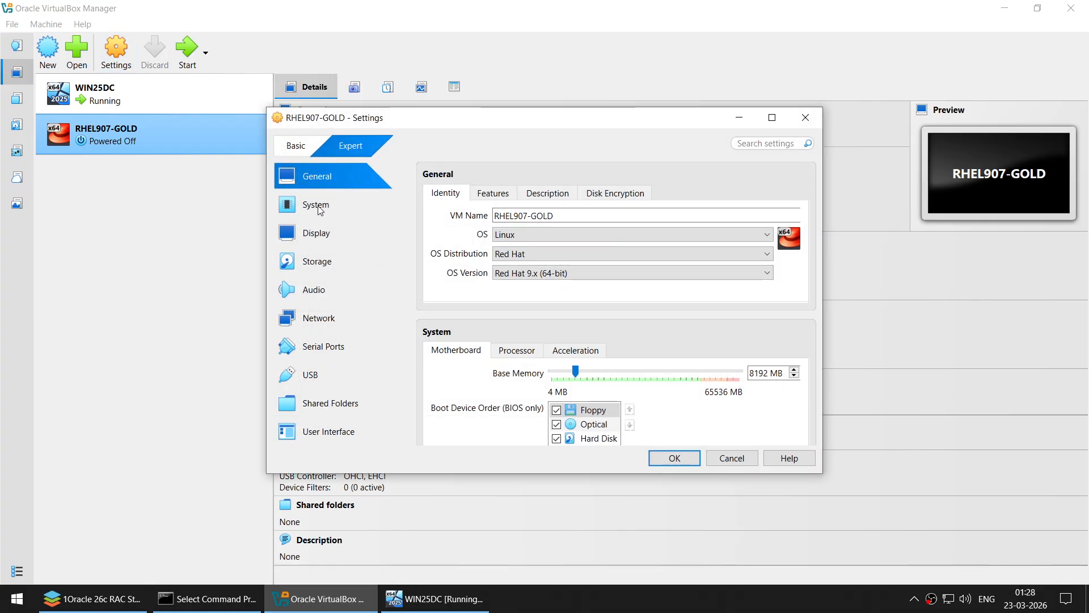
click(320, 209)
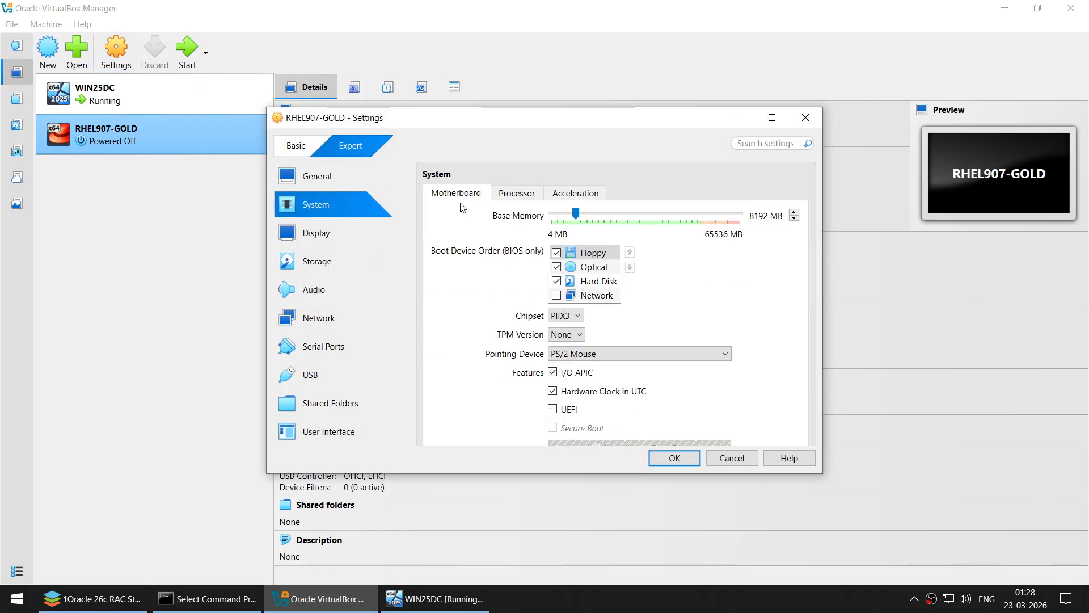
click(344, 183)
click(491, 194)
click(528, 241)
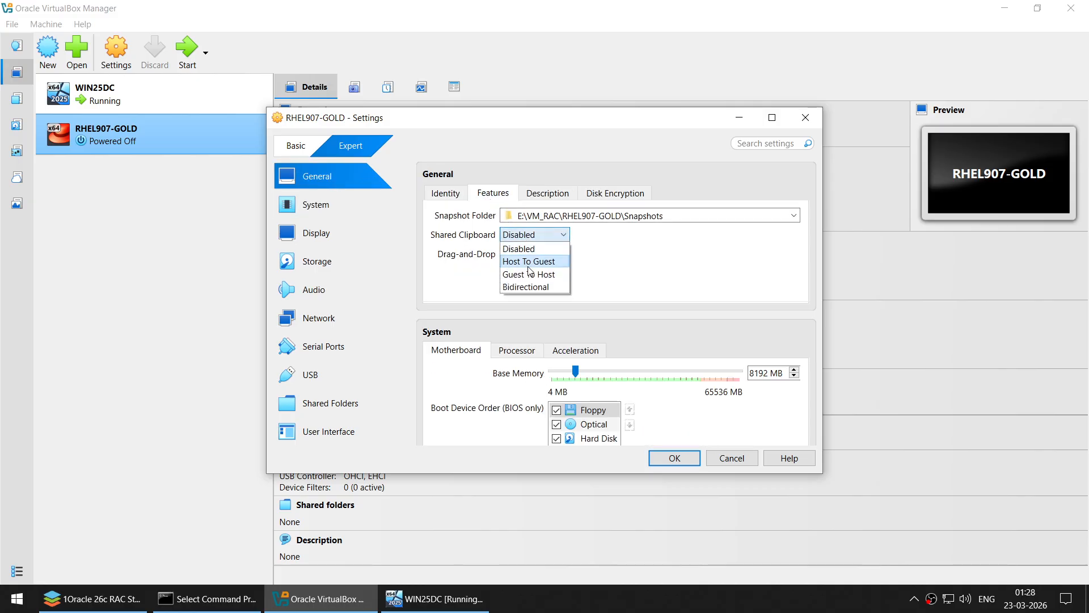
click(531, 287)
- Remove Floppy from the boot order and raise video memory to 128 MB
click(317, 205)
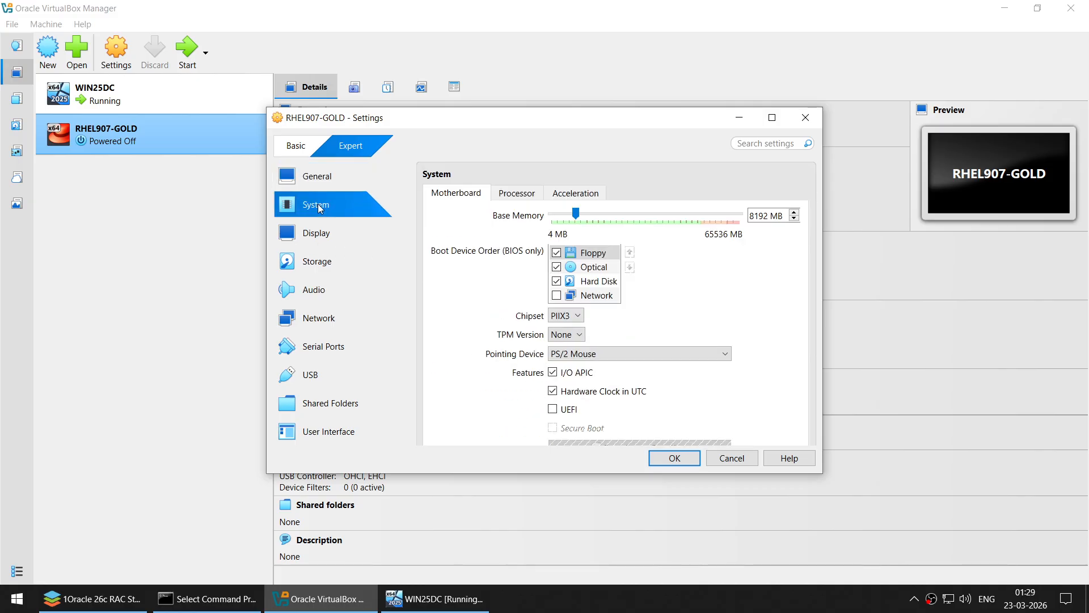
click(557, 253)
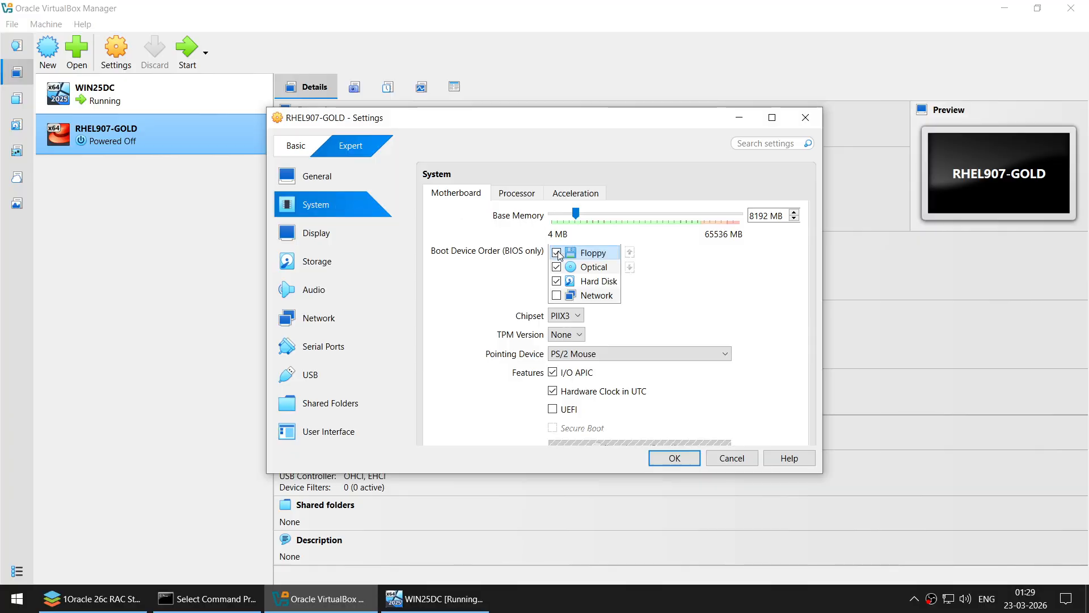
click(516, 193)
click(584, 195)
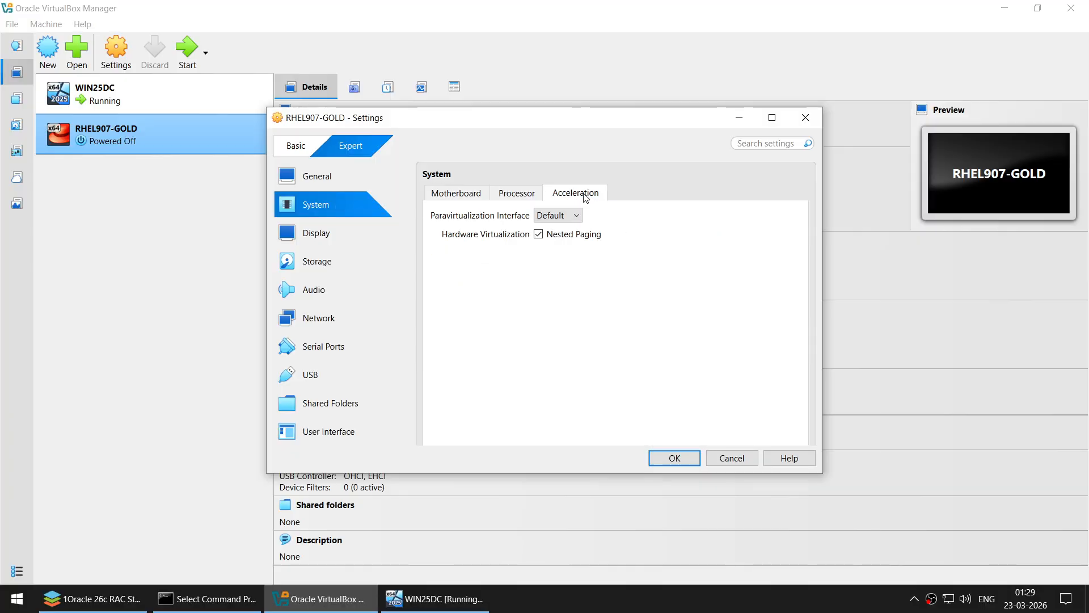
click(328, 236)
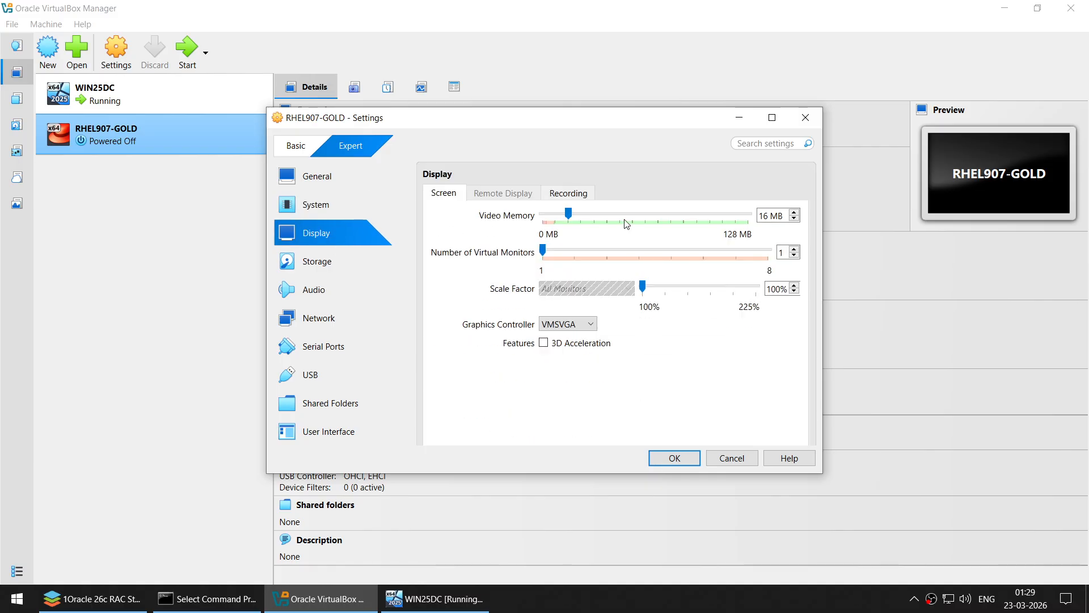
drag(568, 215, 751, 216)
click(343, 260)
click(491, 261)
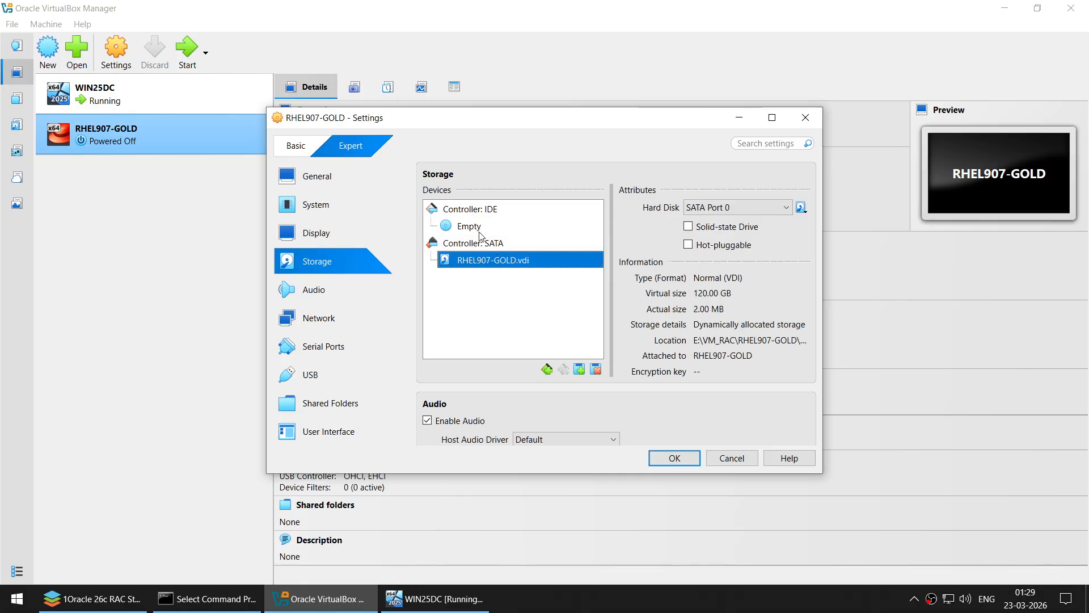
- Mount RHEL-907-x86_64.iso in RHEL907-GOLD's empty IDE optical drive
click(478, 227)
click(802, 209)
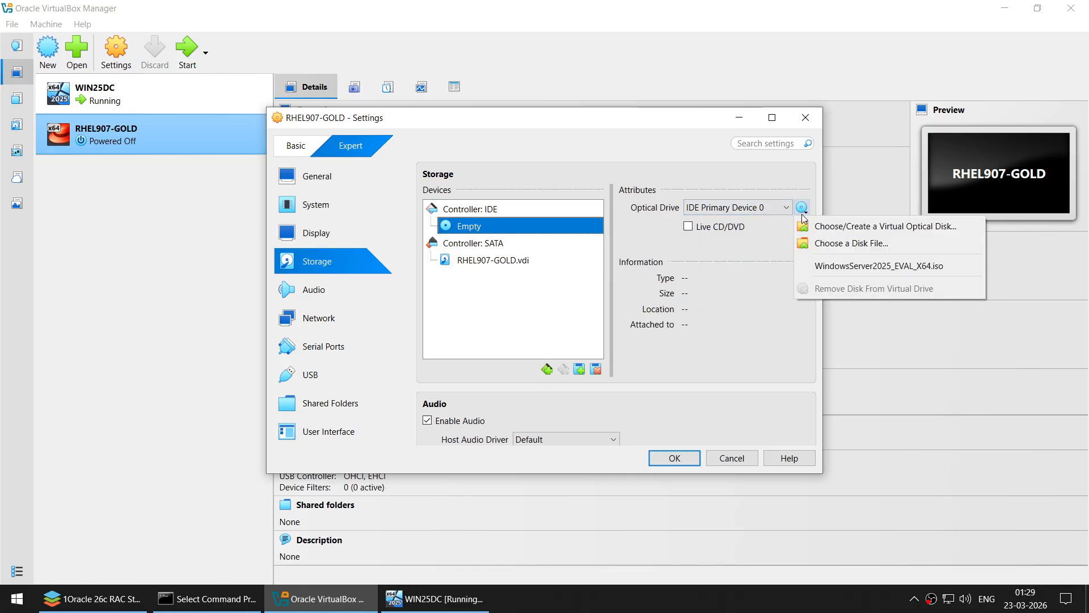
click(818, 241)
click(499, 320)
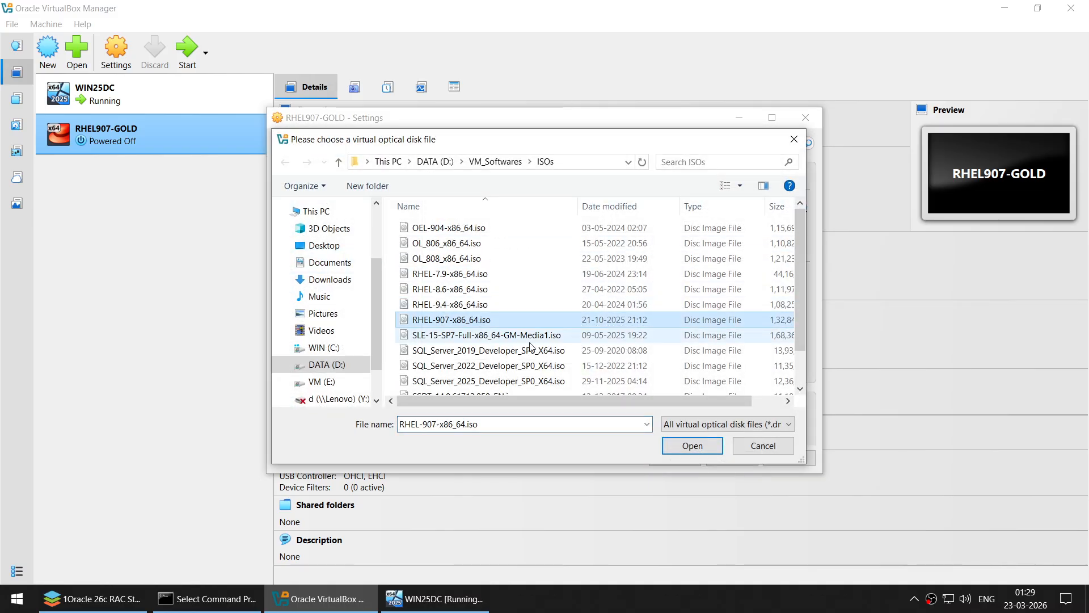
click(695, 445)
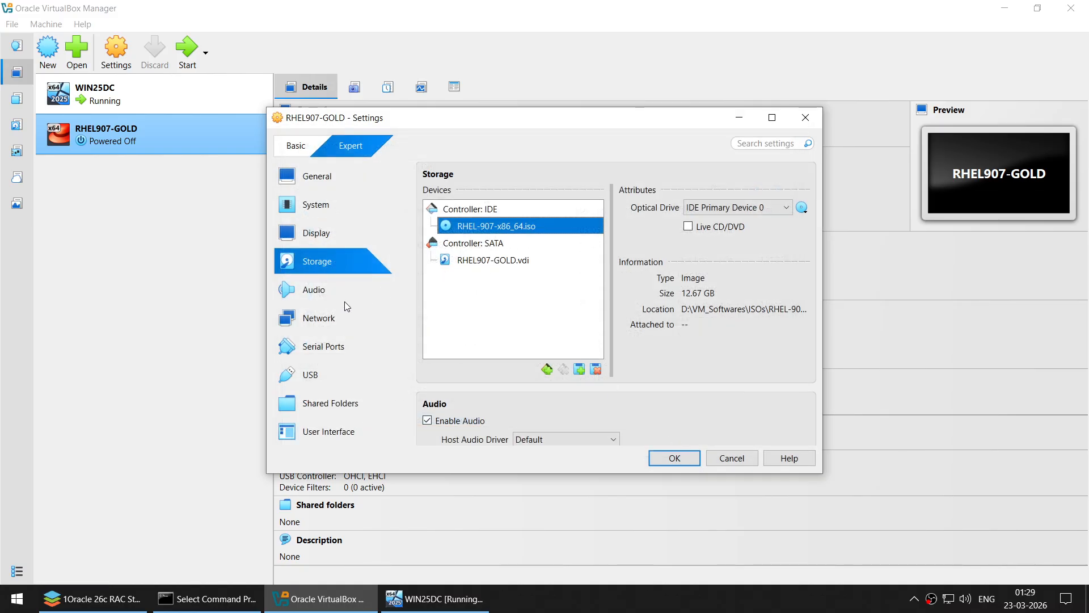
click(332, 318)
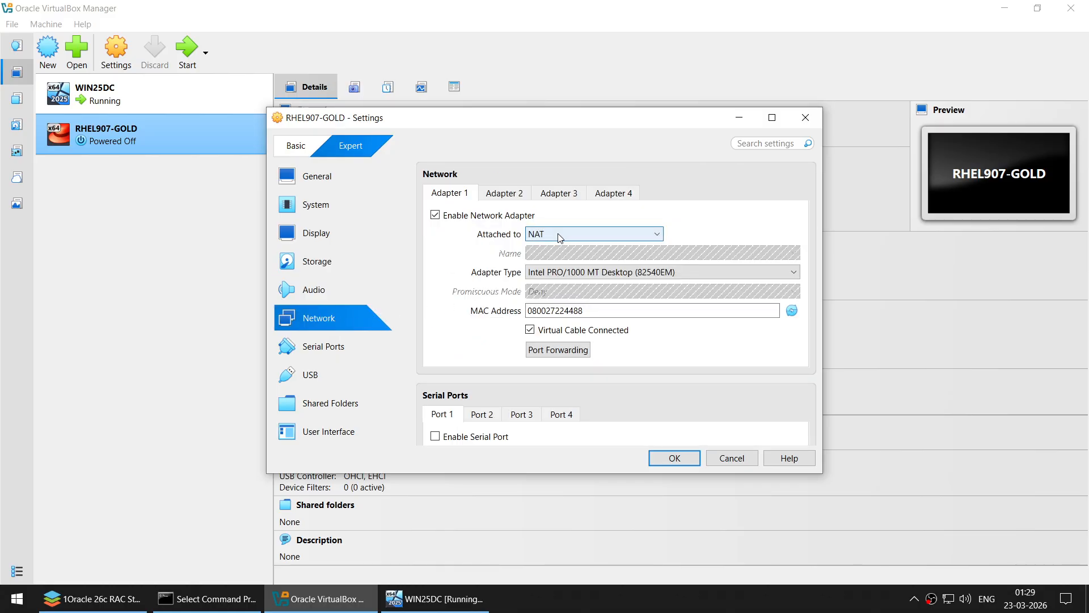
- Set adapter 1 to Bridged Adapter and enable adapter 2 on Internal Network, leaving adapters 3-4 unused
click(557, 233)
click(559, 261)
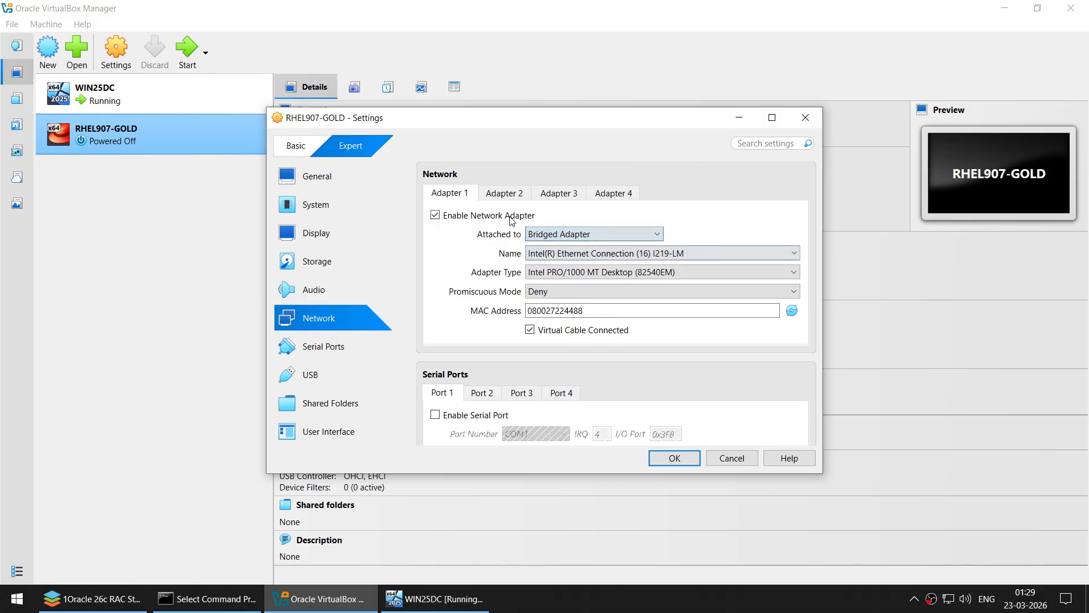
click(506, 193)
click(493, 215)
click(559, 234)
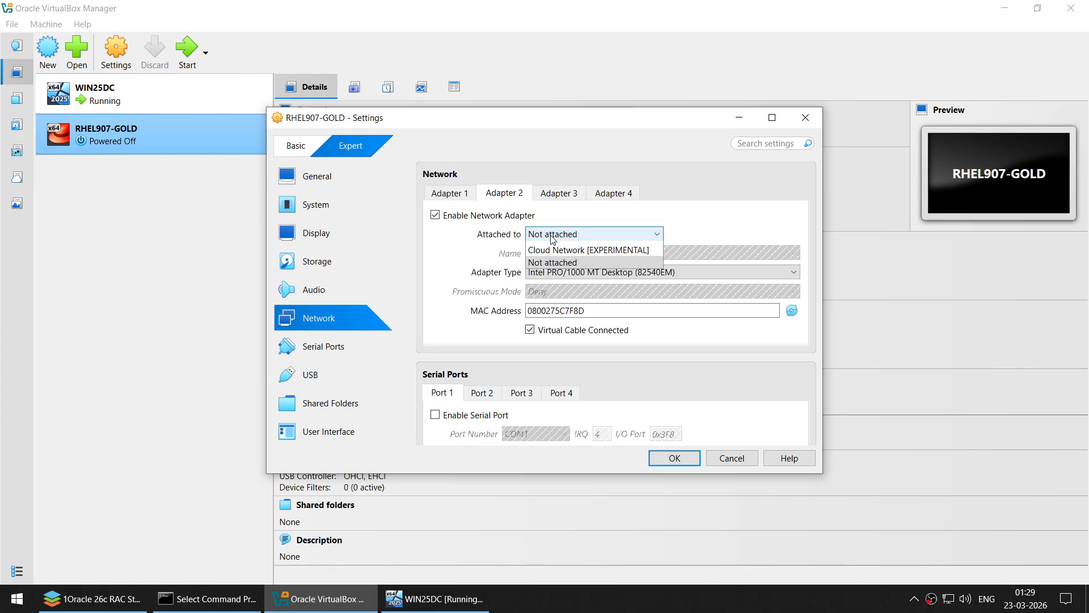
click(559, 273)
click(559, 193)
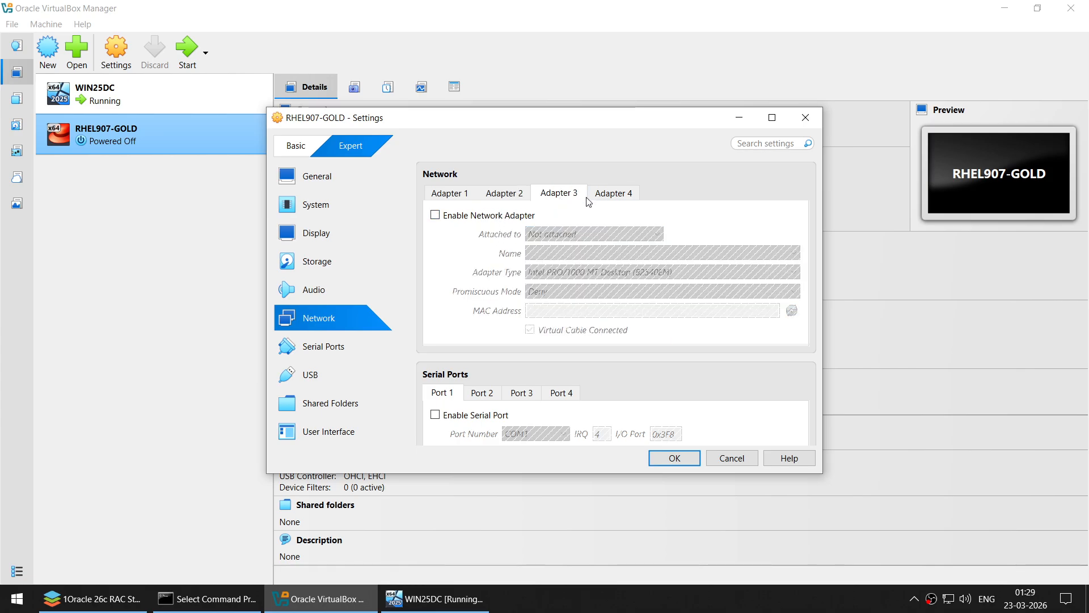
click(612, 195)
click(346, 403)
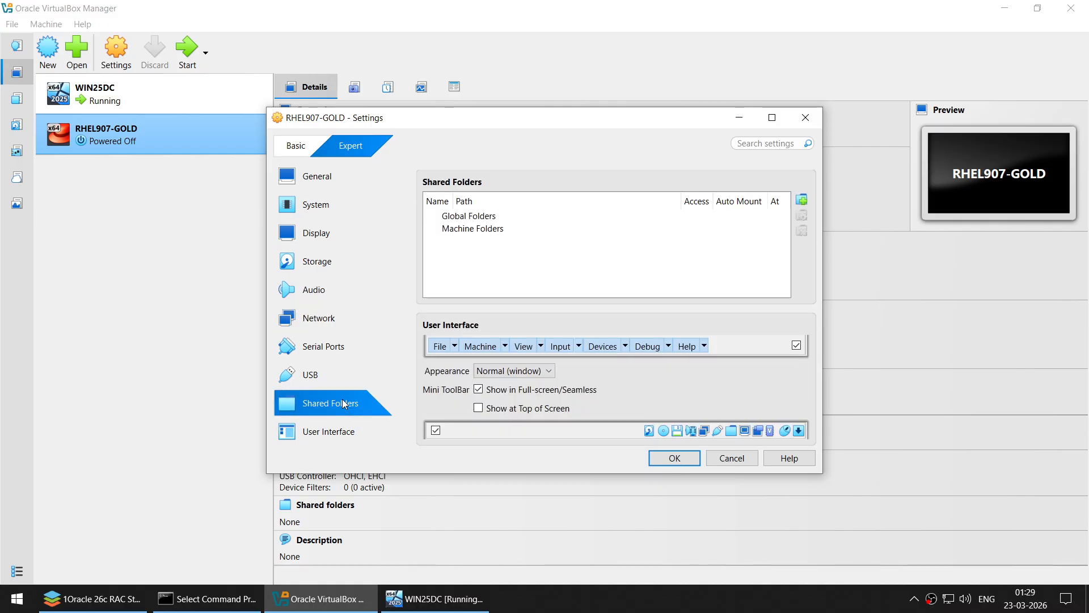
- Add the DATA (D:) drive as an auto-mounted shared folder named D
click(802, 199)
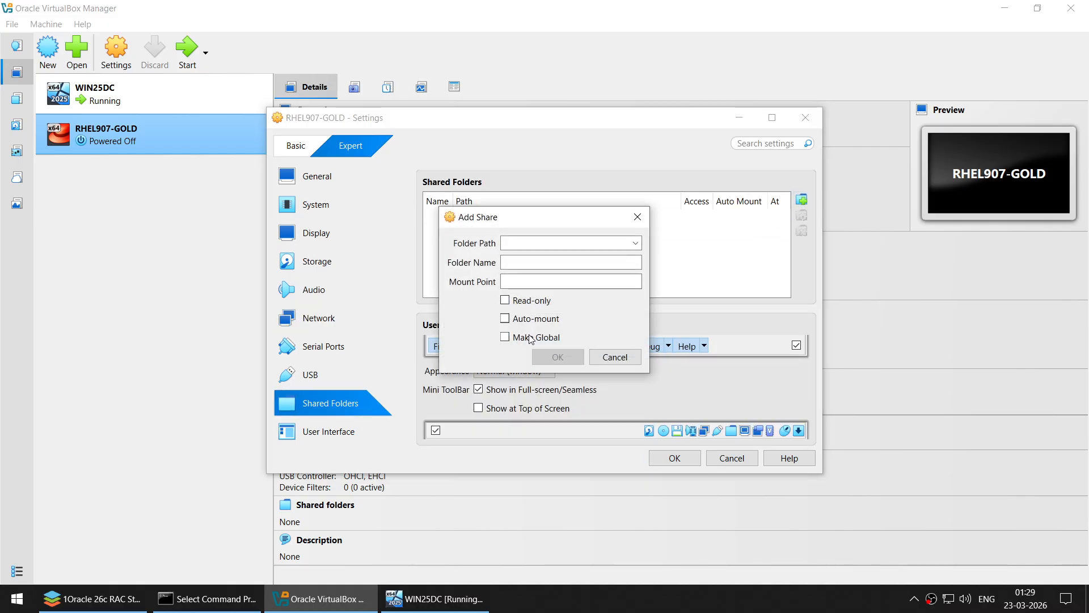
click(542, 319)
click(635, 244)
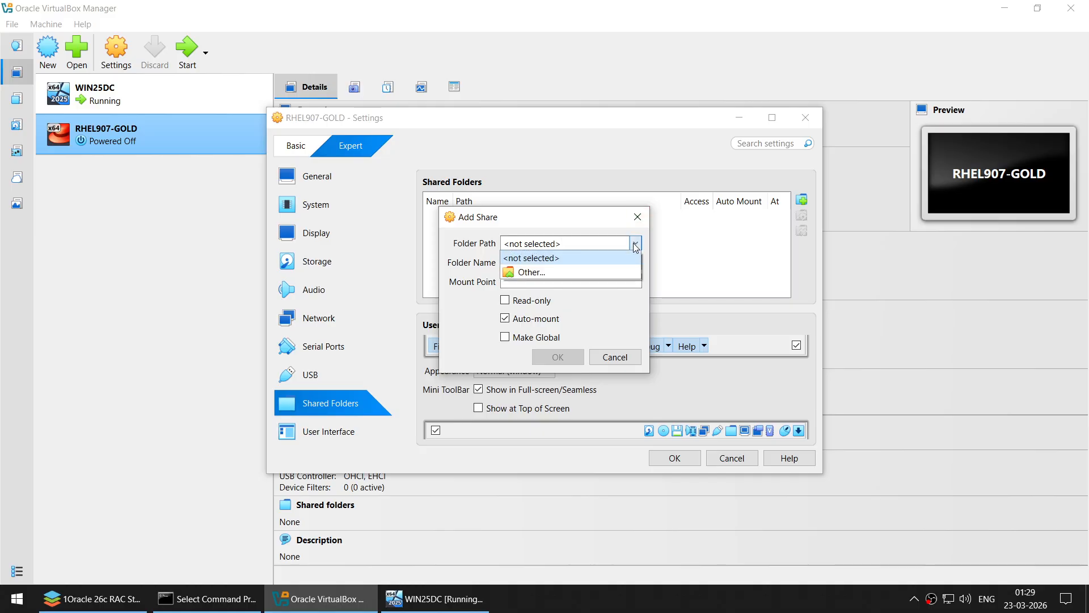
click(574, 269)
scroll(499, 369, down, 3)
click(500, 413)
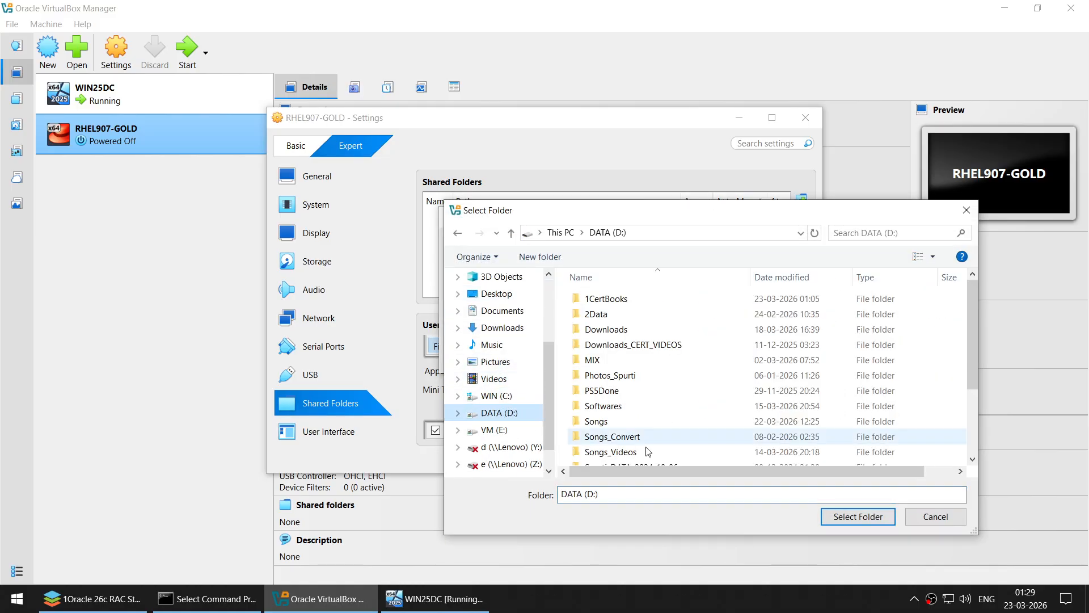
click(858, 516)
drag(508, 262, 571, 256)
key(BackSpace)
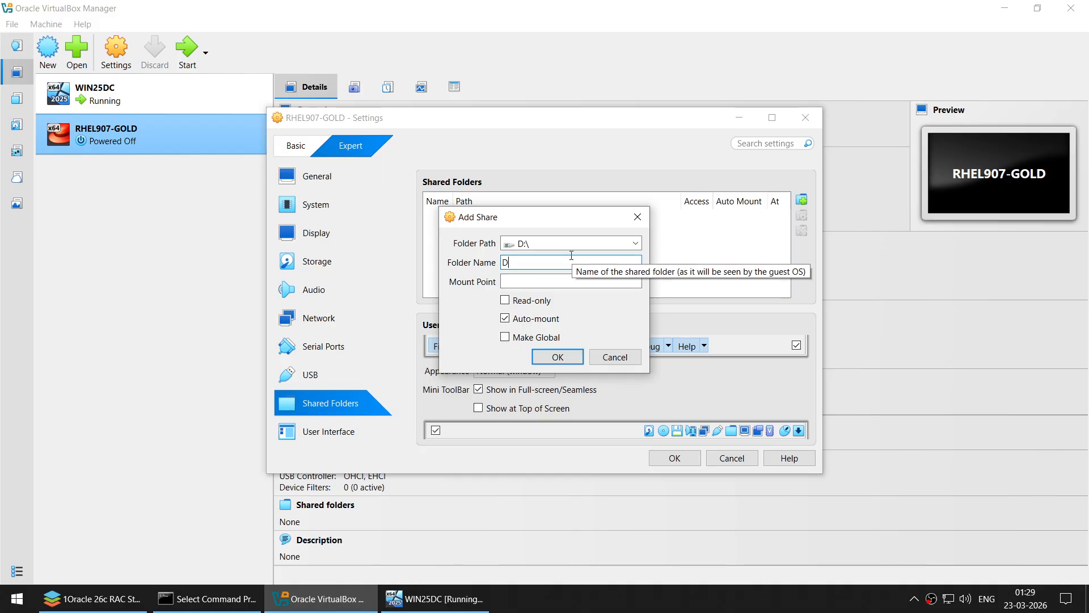
click(567, 355)
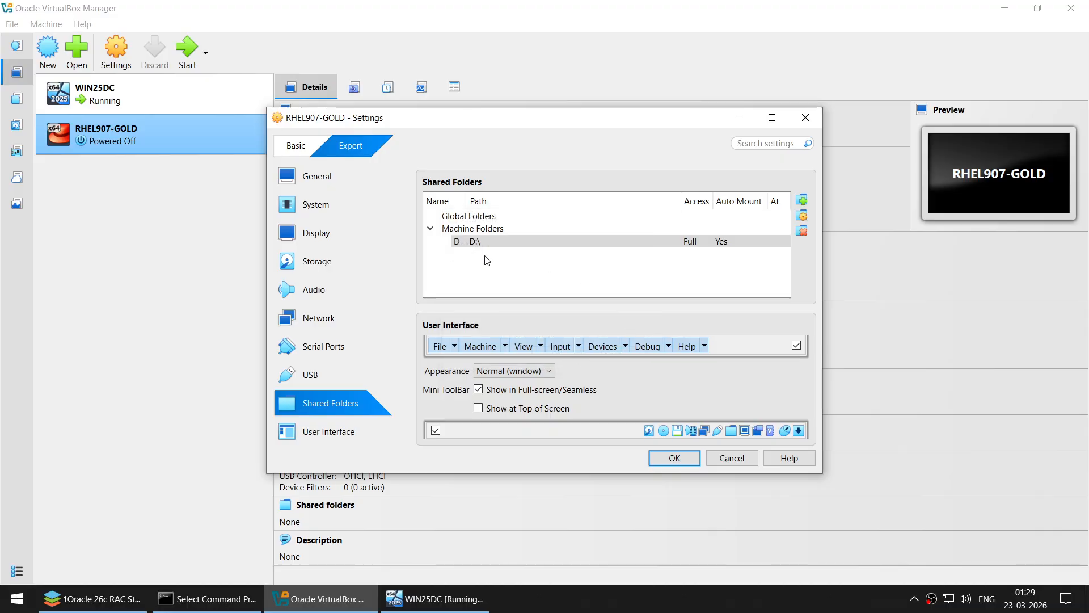
- Save the VM settings and start the RHEL907-GOLD virtual machine
click(680, 460)
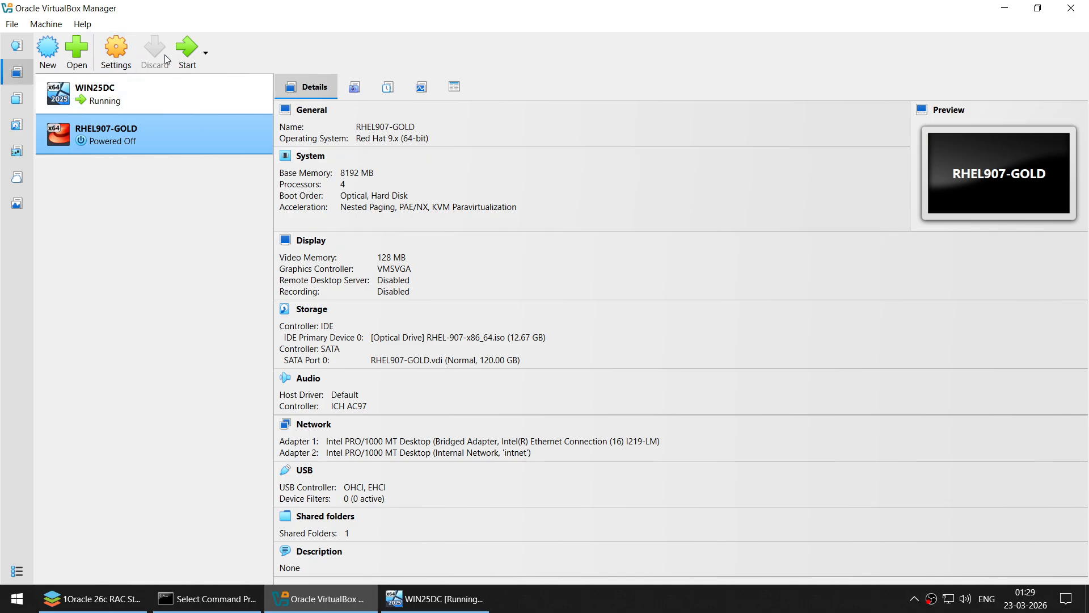
click(188, 52)
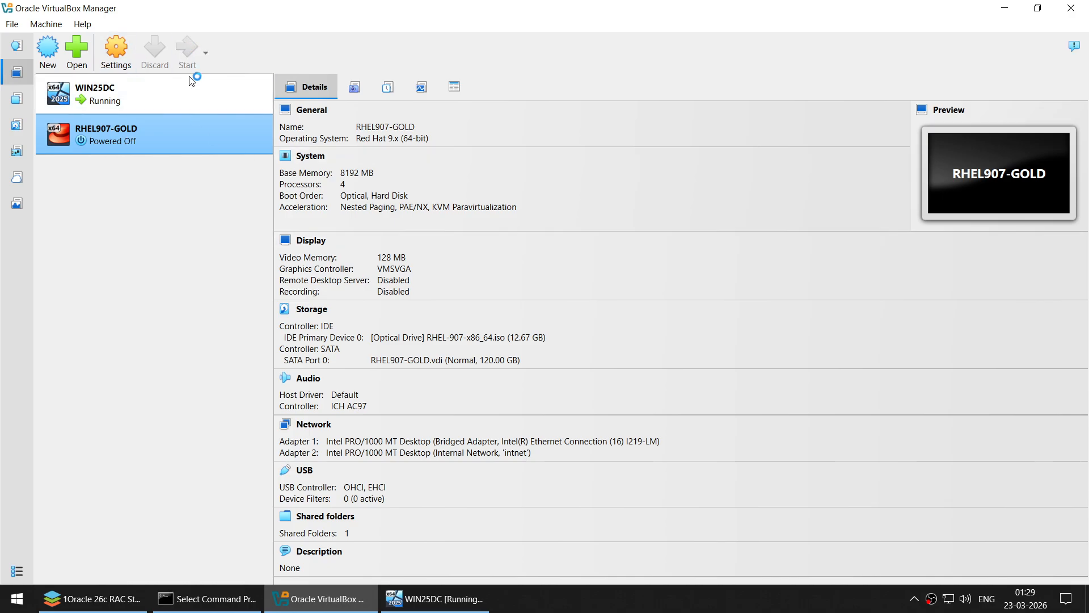
click(465, 602)
- Minimize the VM windows and scroll the ONLYOFFICE guide to the Set the Hostname notes
click(465, 603)
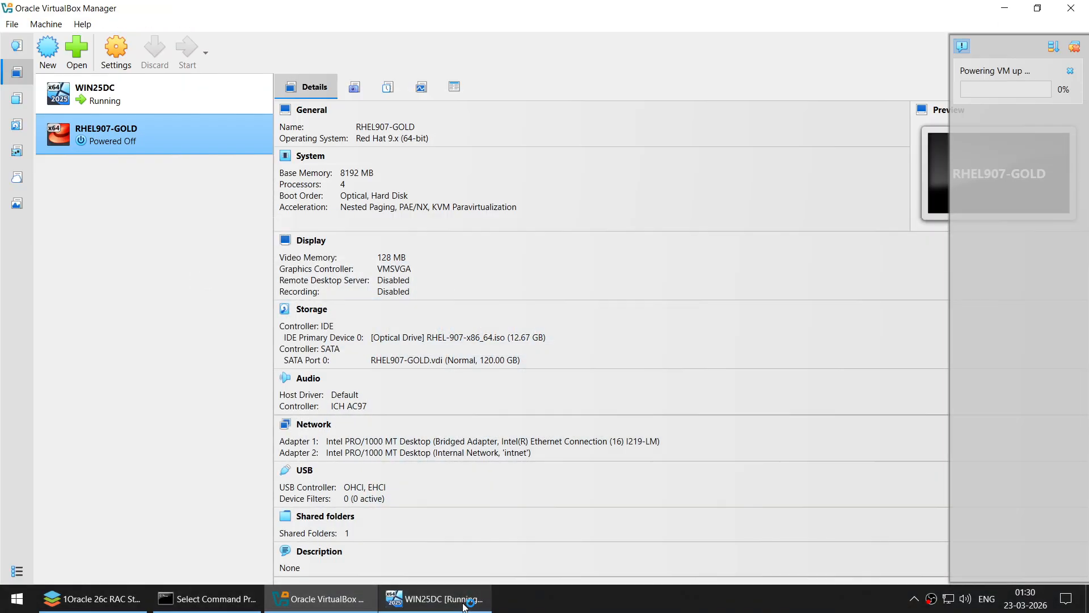
click(1003, 9)
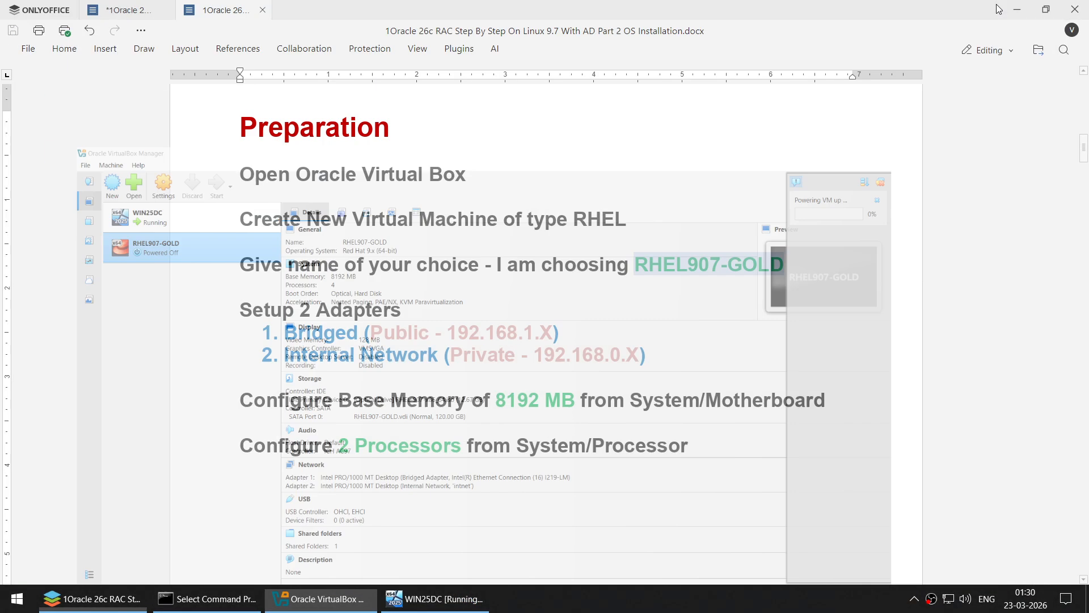
scroll(703, 260, down, 5)
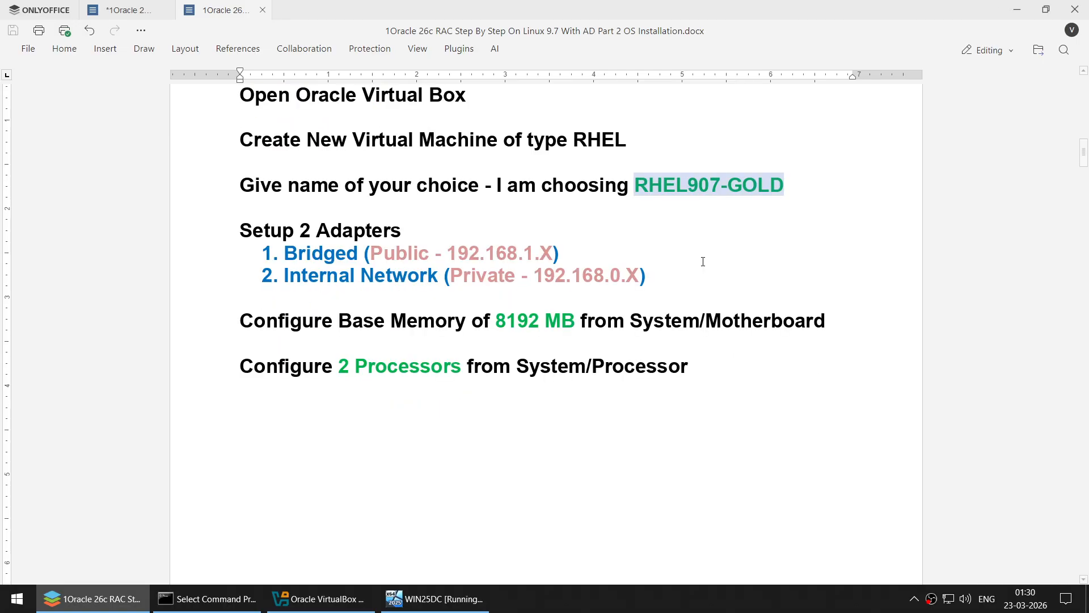
scroll(696, 260, down, 15)
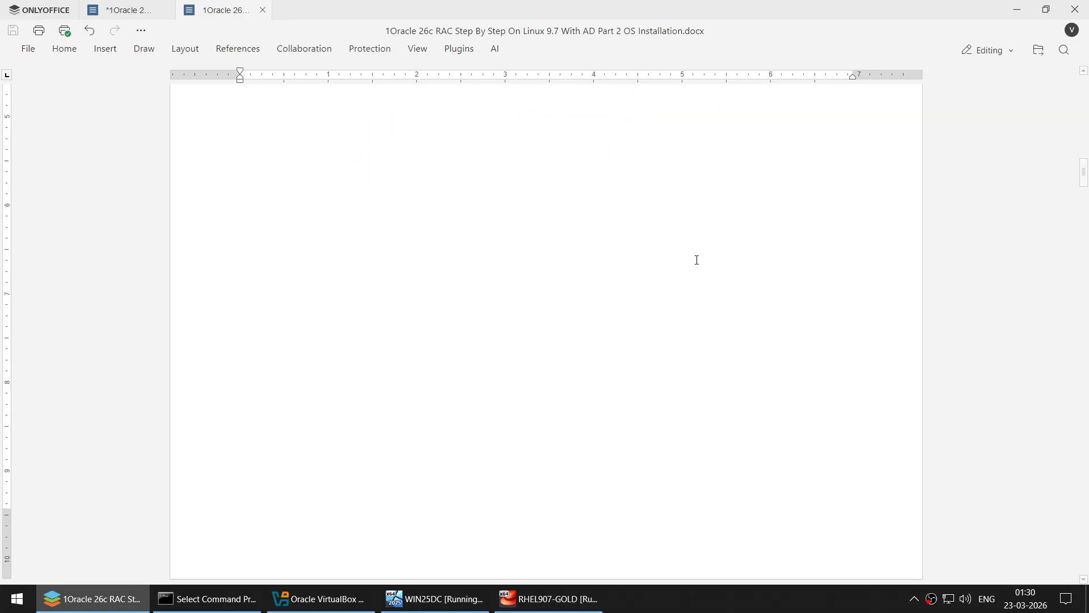
scroll(695, 259, down, 3)
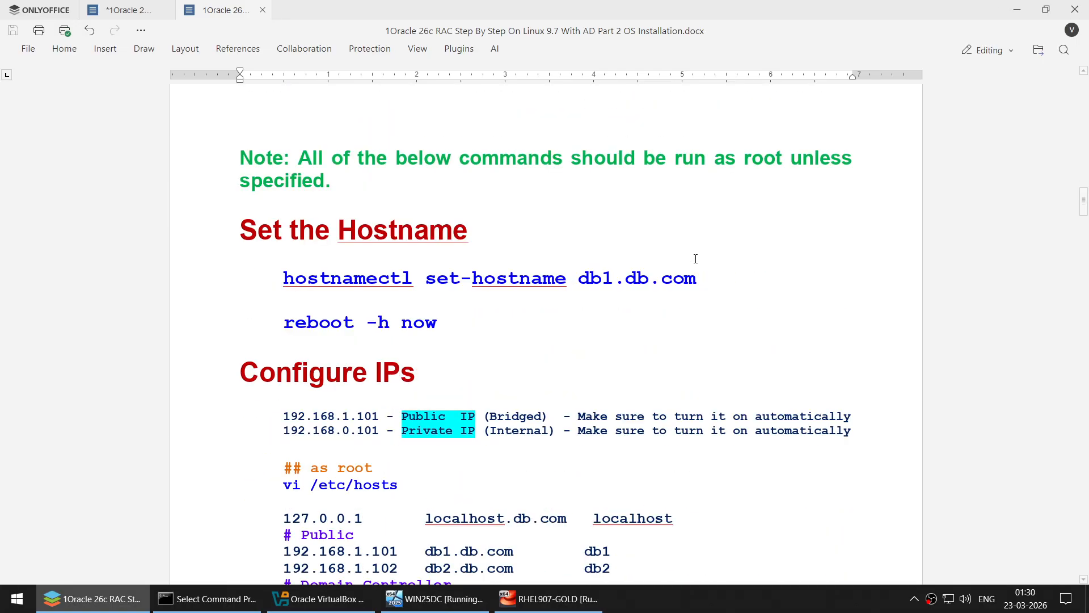
scroll(694, 255, up, 2)
- Dismiss the auto-capture notice, maximize the RHEL907-GOLD window and capture keyboard and mouse
click(1008, 9)
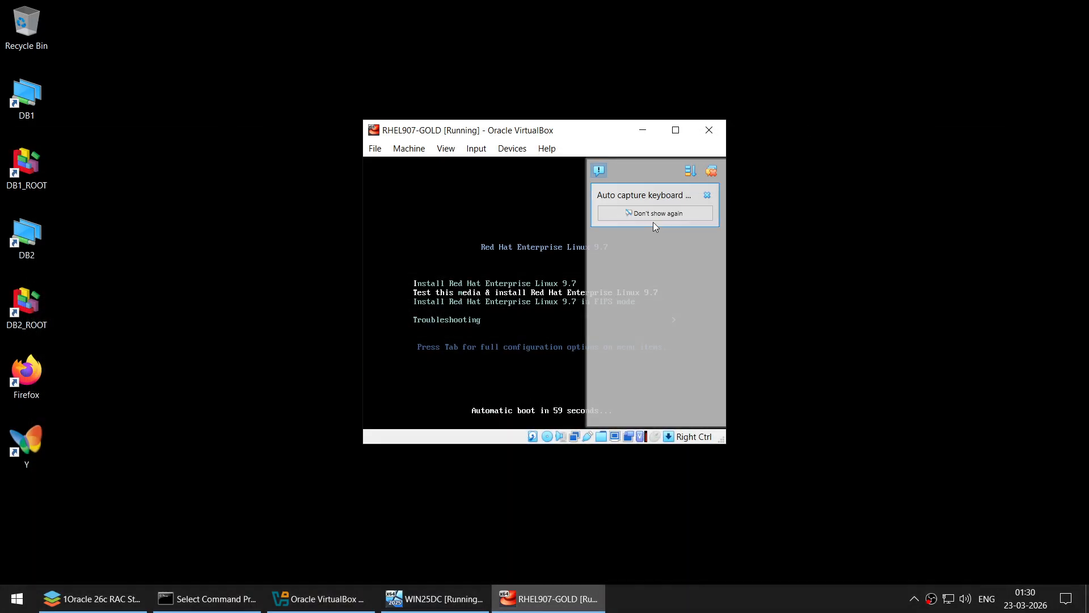
click(668, 216)
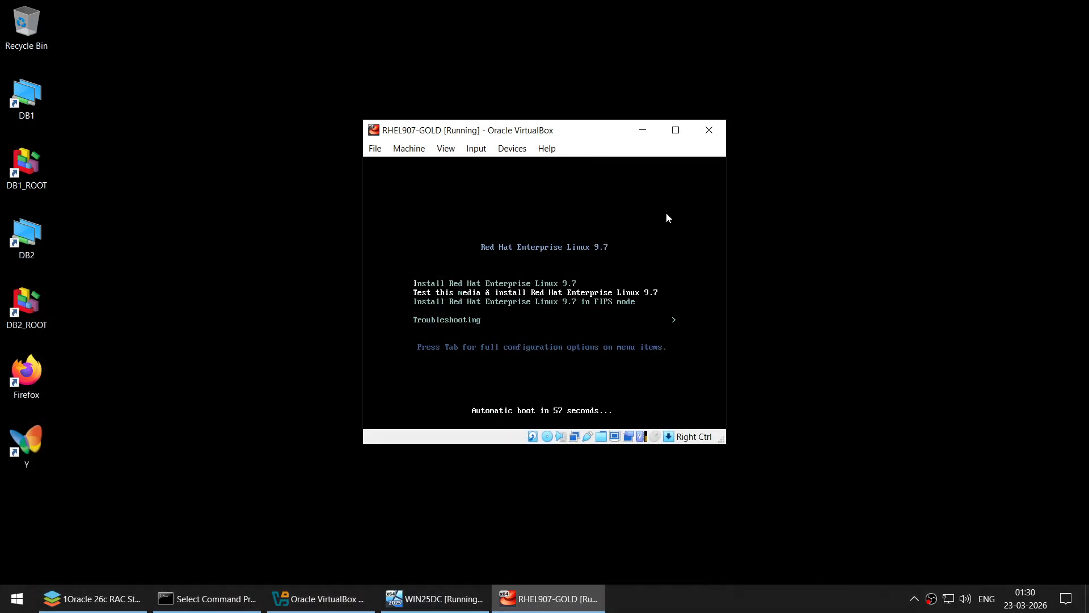
click(681, 131)
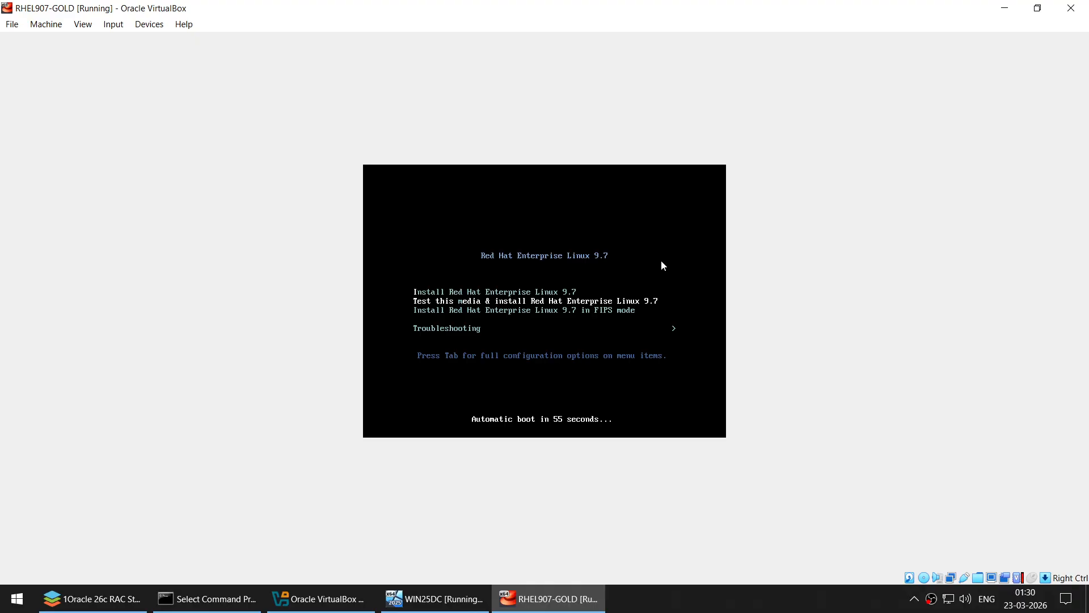
click(661, 244)
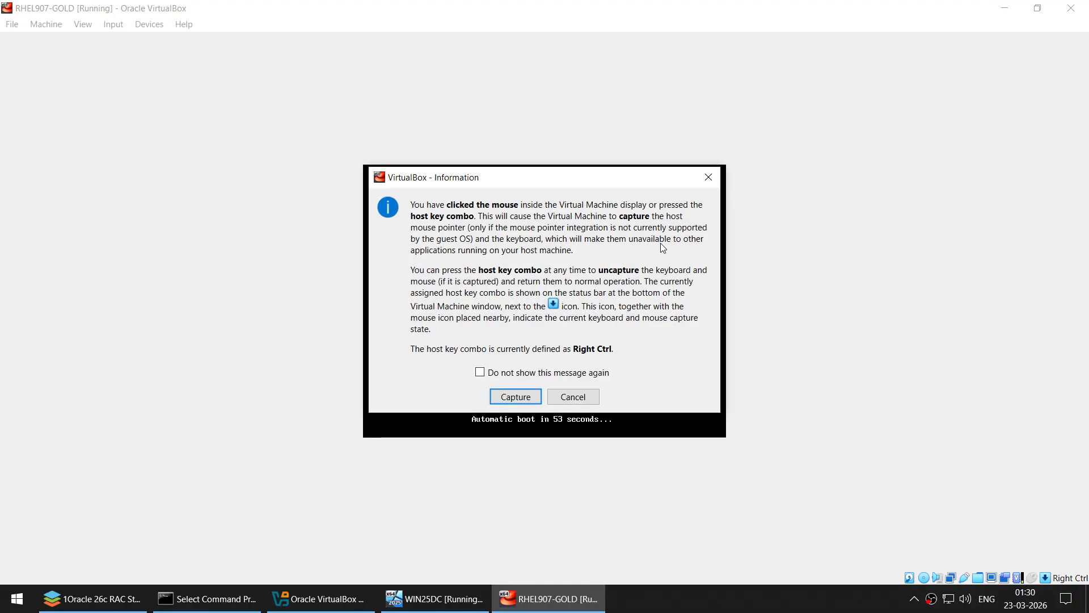
click(516, 396)
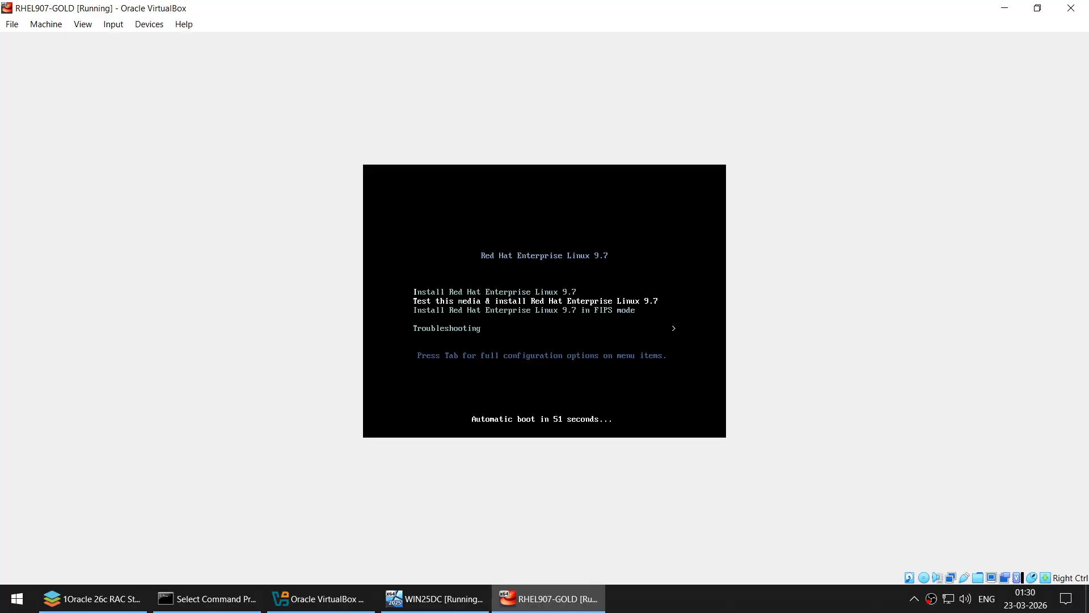
- Boot the Install Red Hat Enterprise Linux 9.7 entry from the boot menu
key(Up)
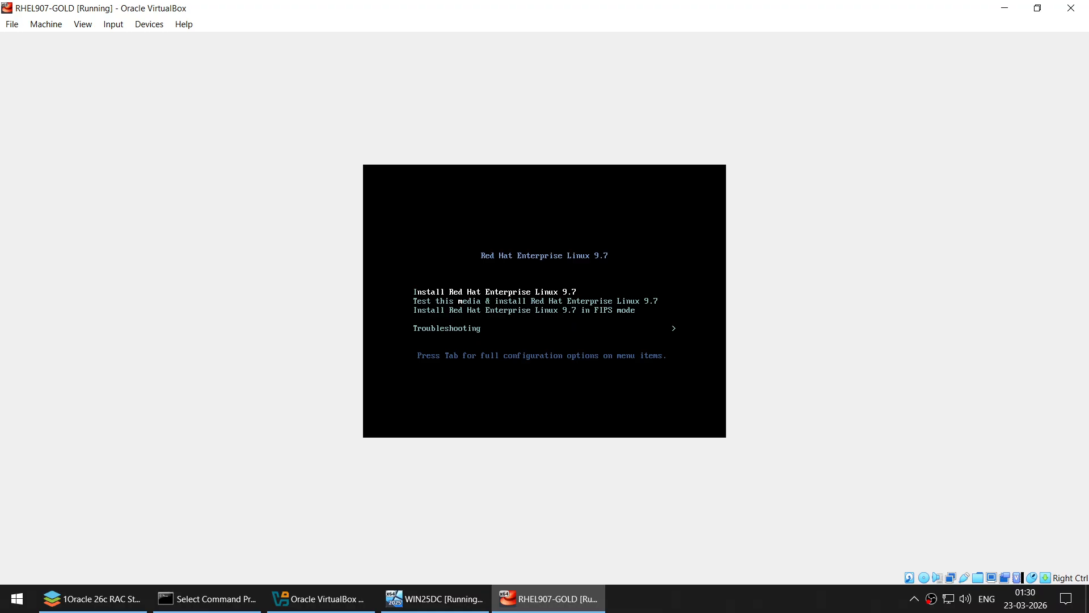
key(Down)
key(Up)
key(Return)
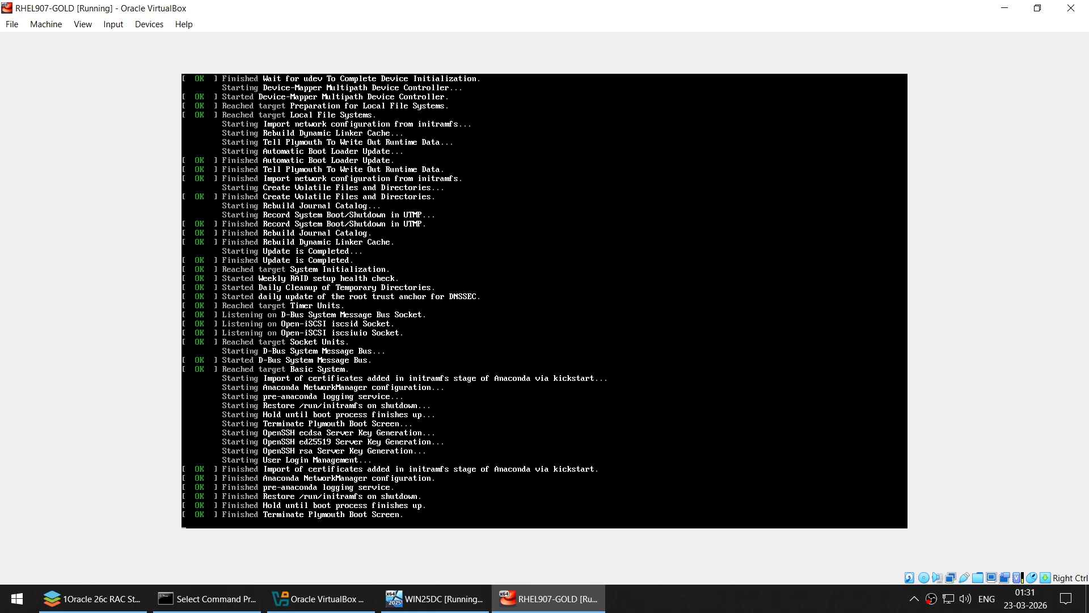
- Search 'en', pick English (United States) as the installer language and continue
click(649, 592)
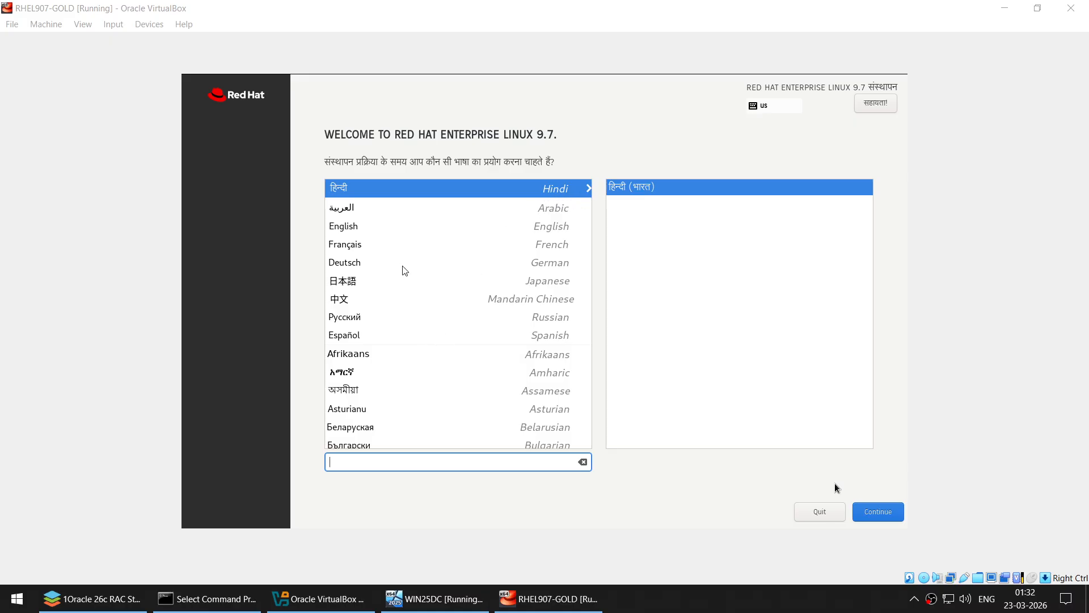
click(835, 486)
text(en)
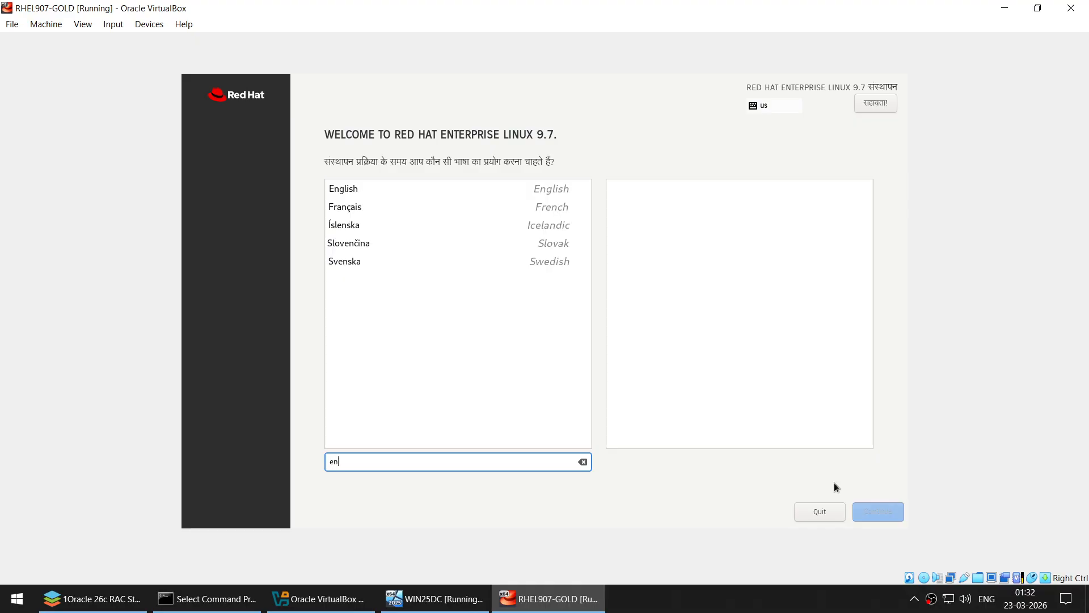
click(353, 192)
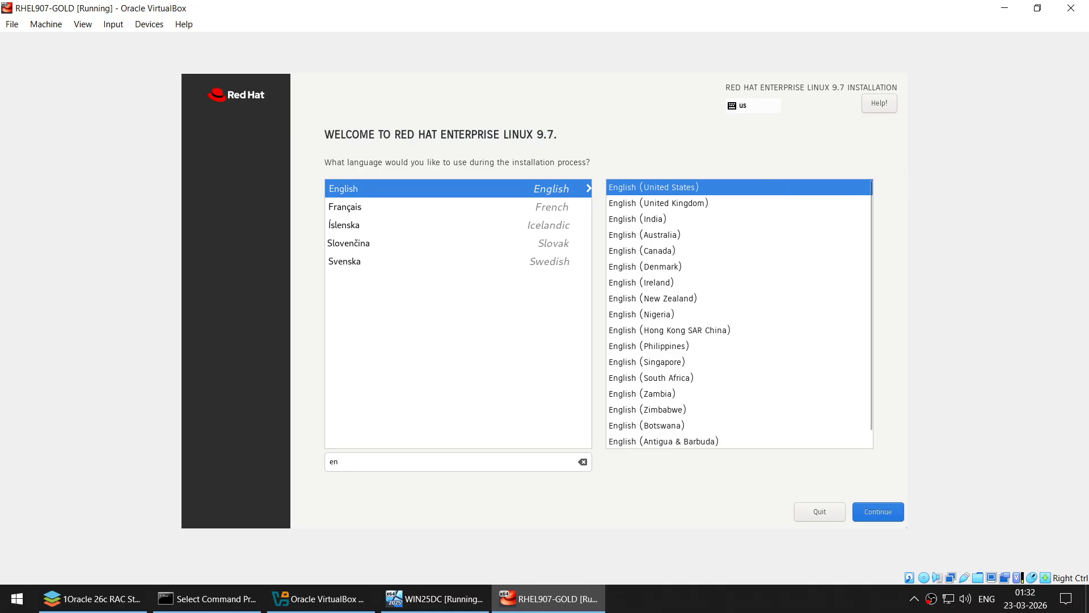
click(878, 511)
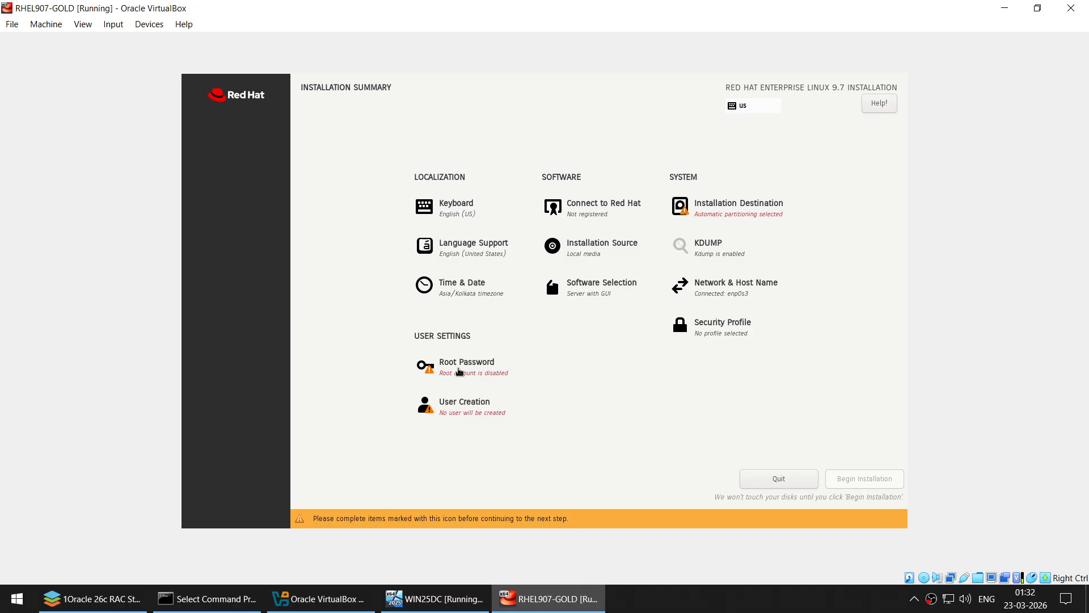
- Set and confirm the root password, allow root SSH password login, and accept the weak-password warning
click(458, 369)
click(409, 197)
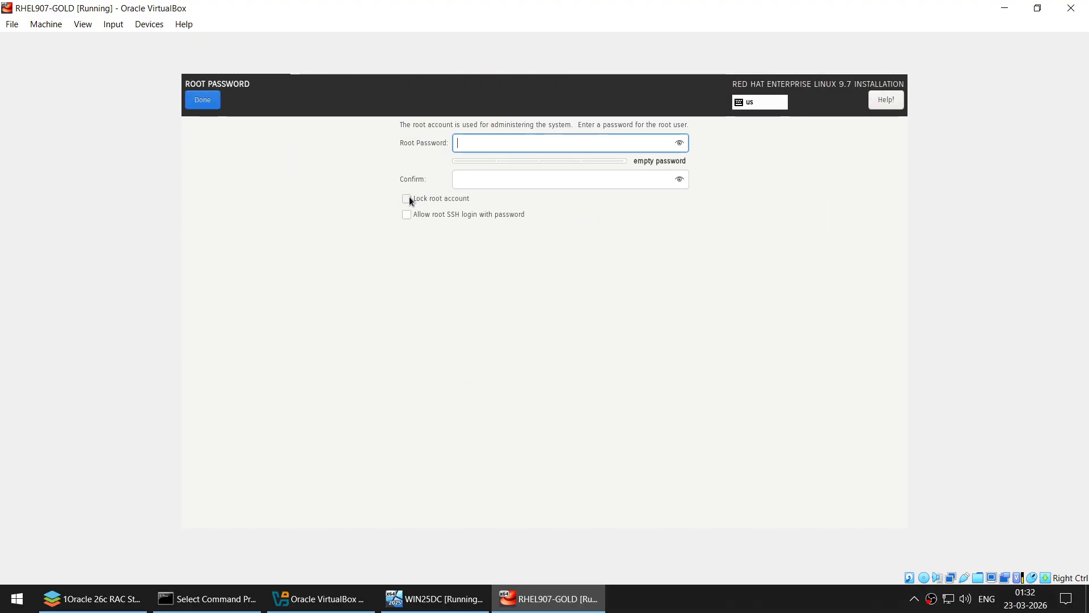
click(407, 213)
click(466, 151)
text(welcome)
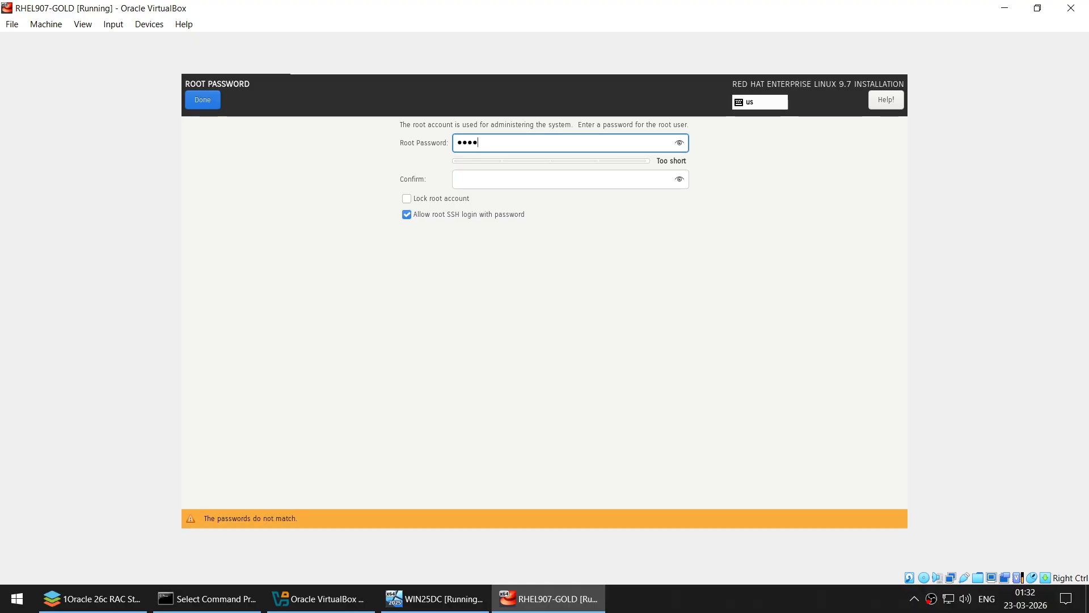
click(681, 143)
click(508, 175)
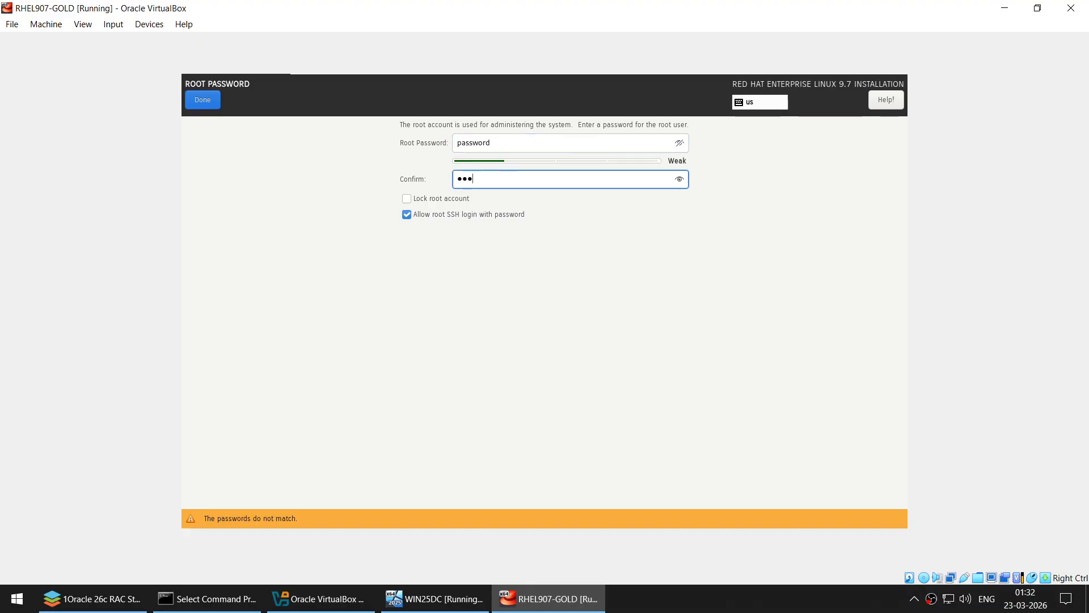
text(password)
click(195, 100)
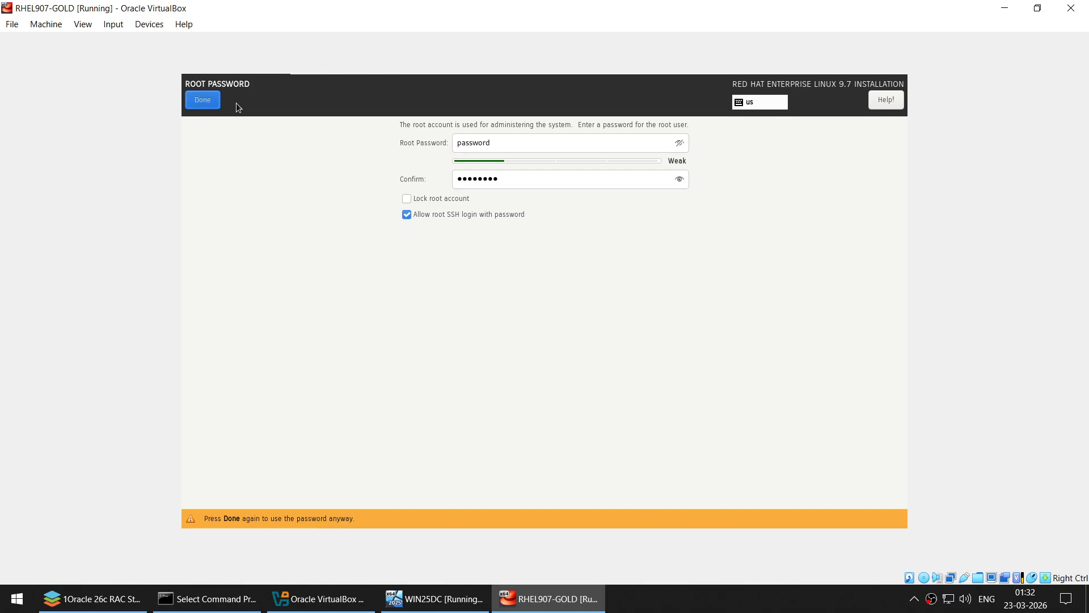
click(210, 103)
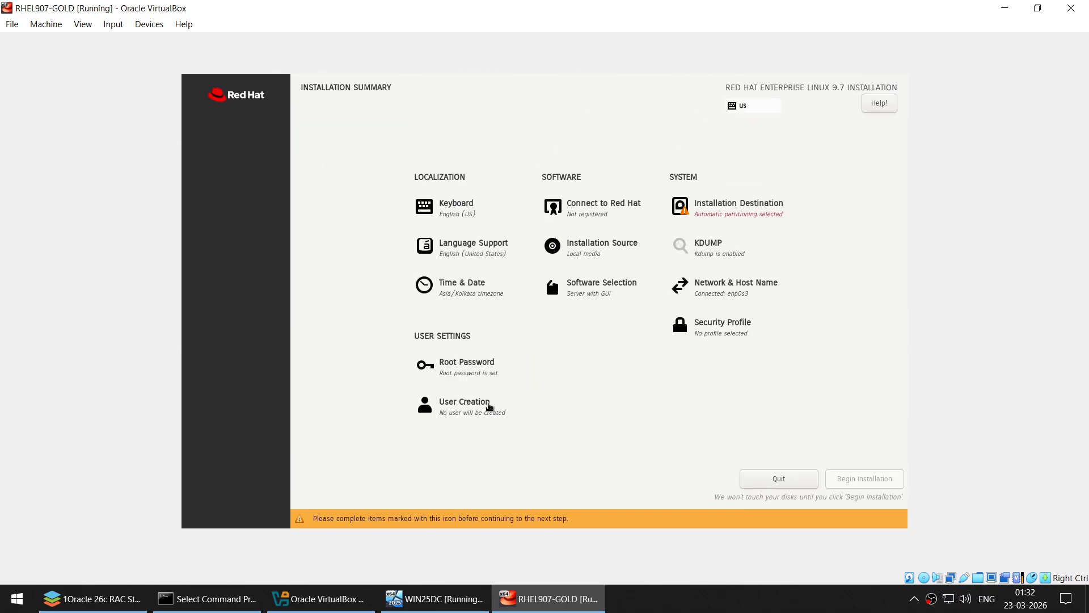
- Create an administrator user with full name and confirmed password, accepting the weak-password warning
click(488, 406)
click(483, 181)
click(495, 143)
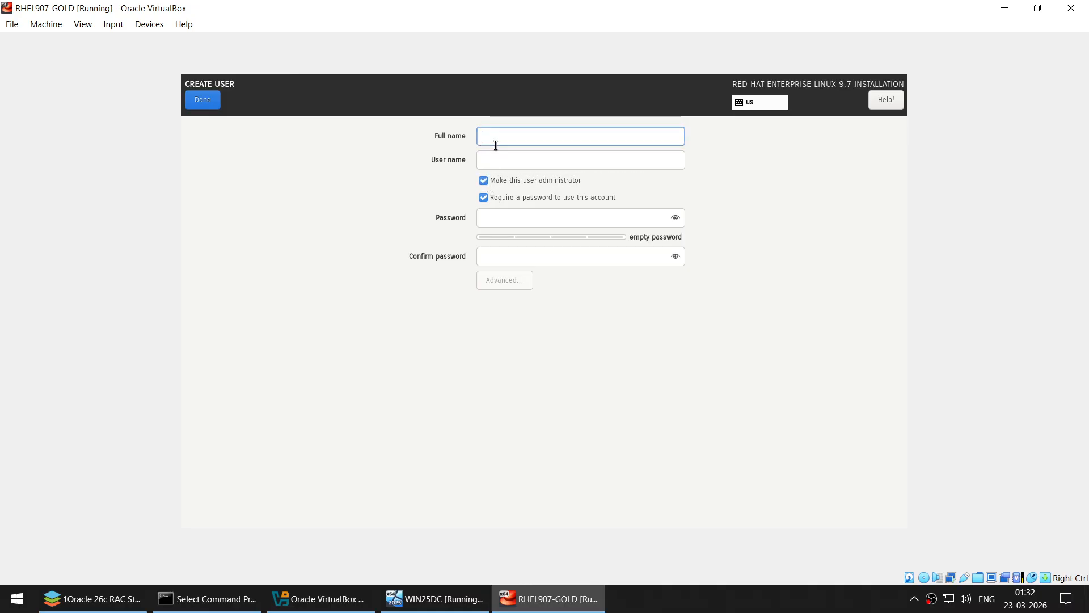
text(d)
click(495, 217)
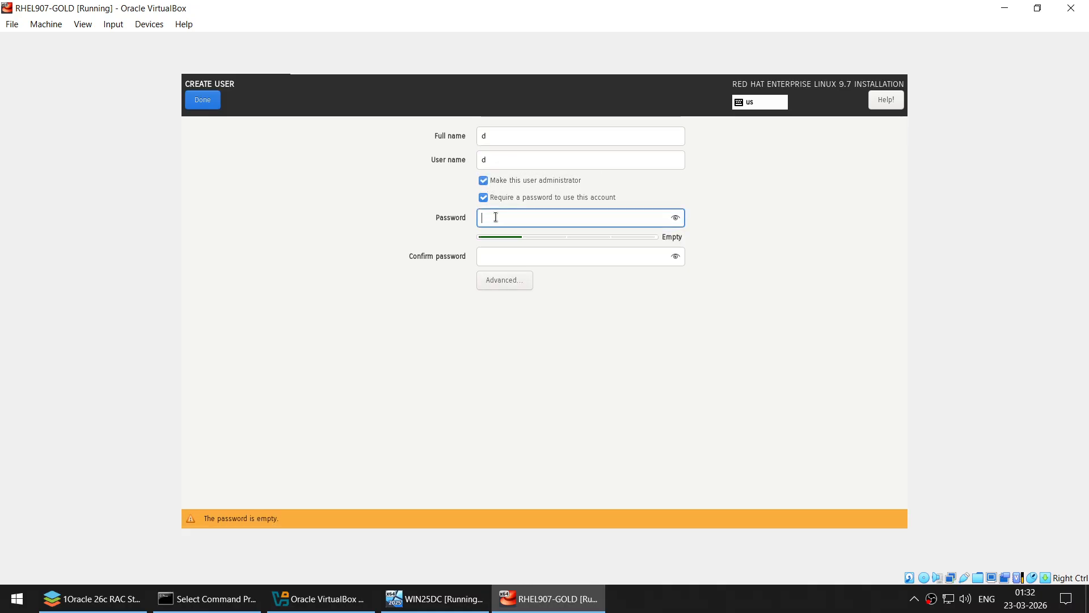
text(•••••••)
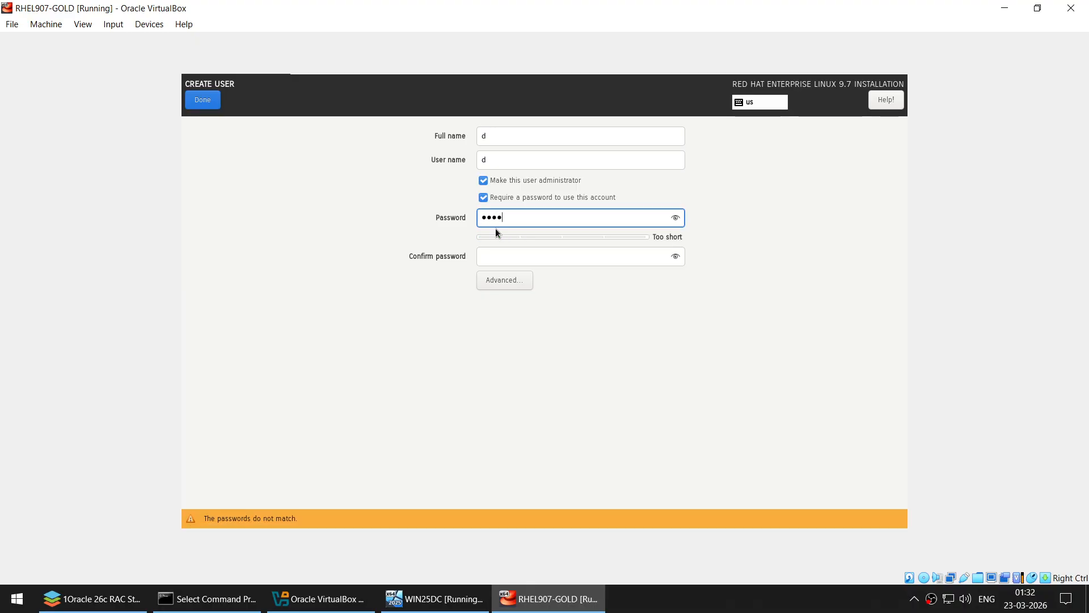
text(•)
key(Tab)
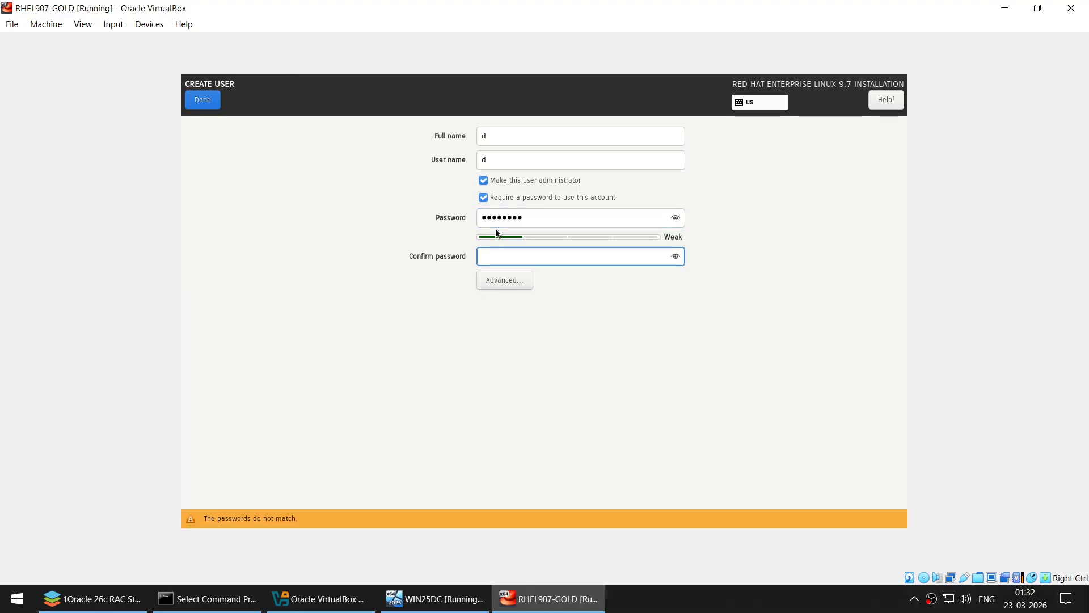
text(••••••••)
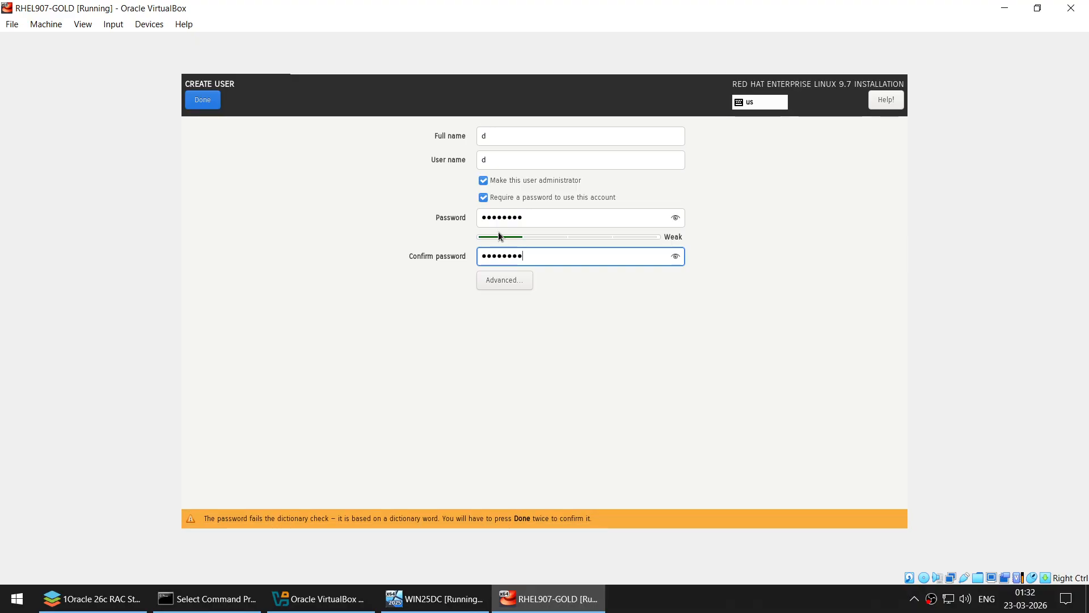
click(675, 258)
click(195, 97)
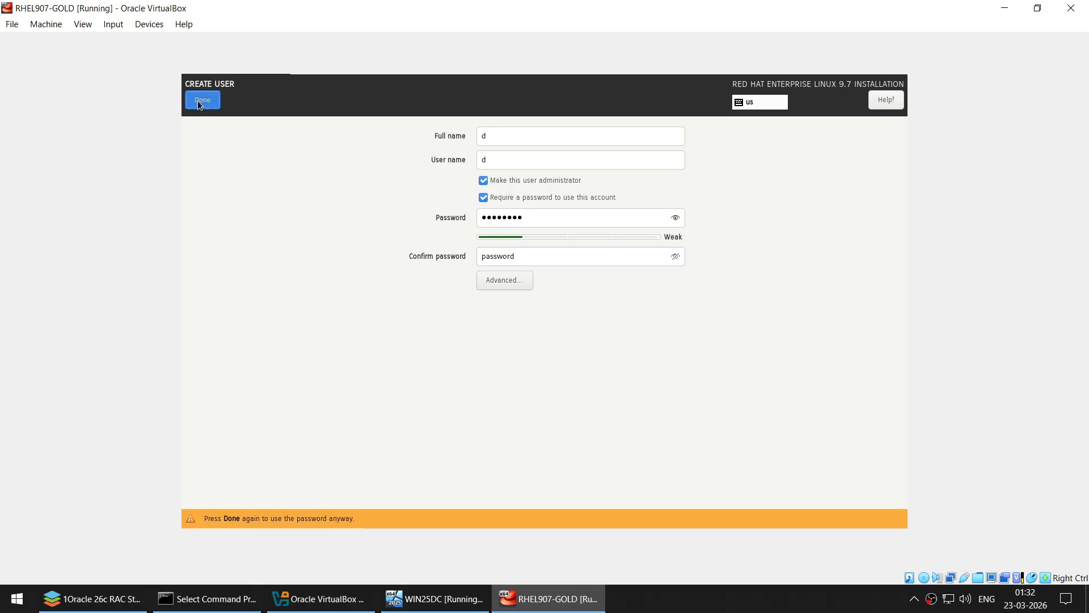
click(197, 100)
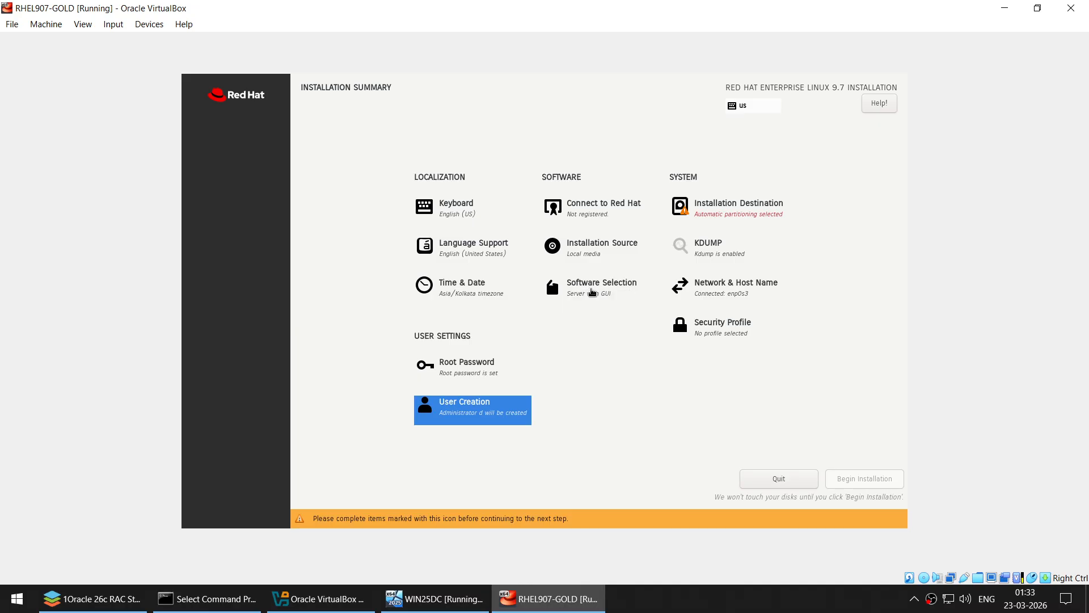
- Add NFS Client, Legacy UNIX, Development, Graphical Administration, Headless Management and RPM Development tools to Server with GUI
click(590, 287)
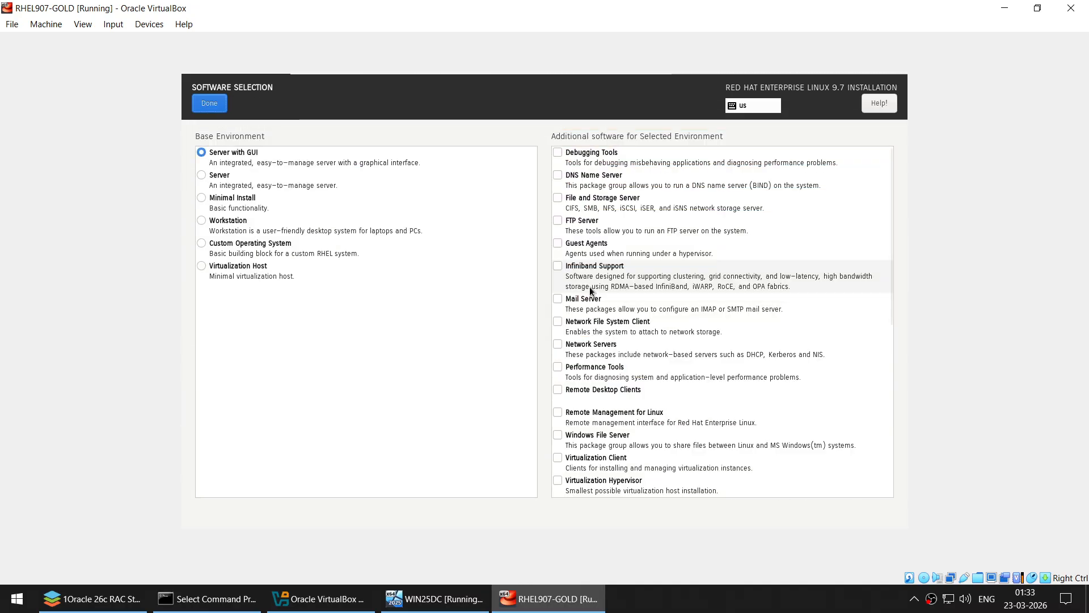
click(559, 323)
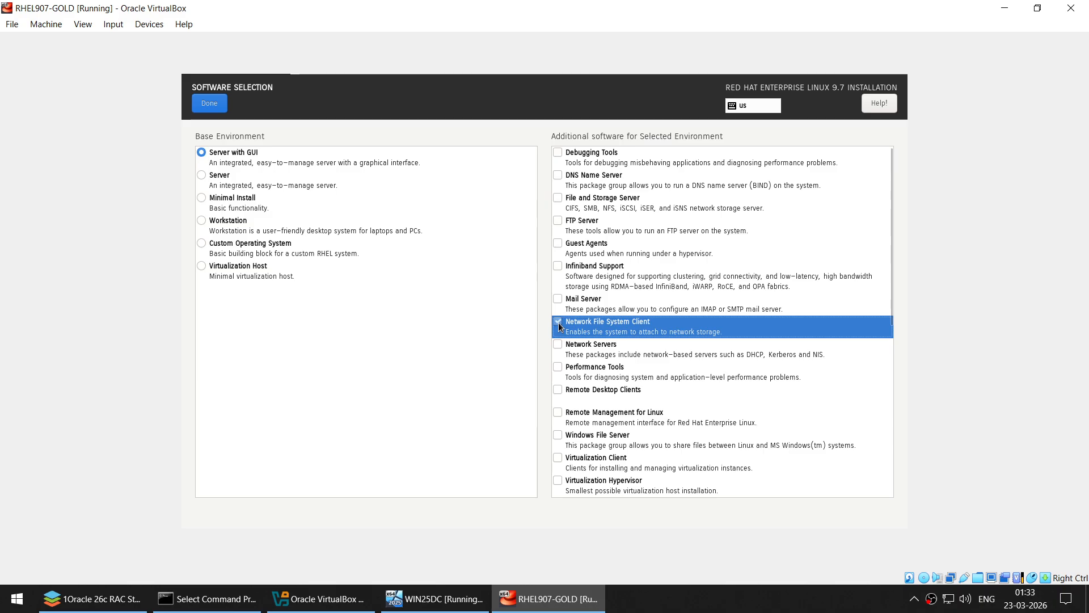
scroll(630, 378, down, 10)
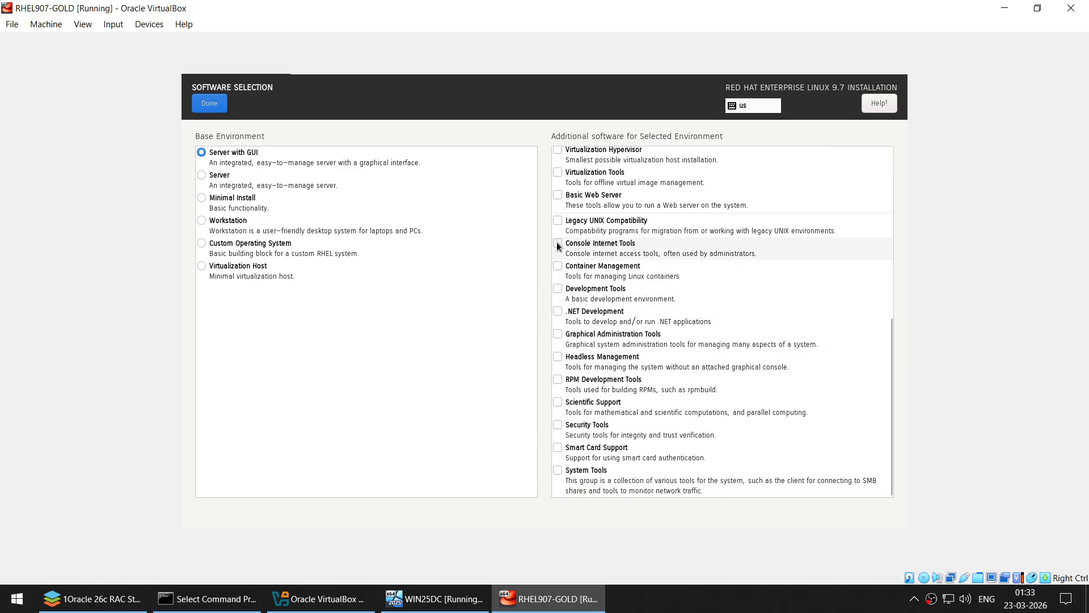
click(557, 221)
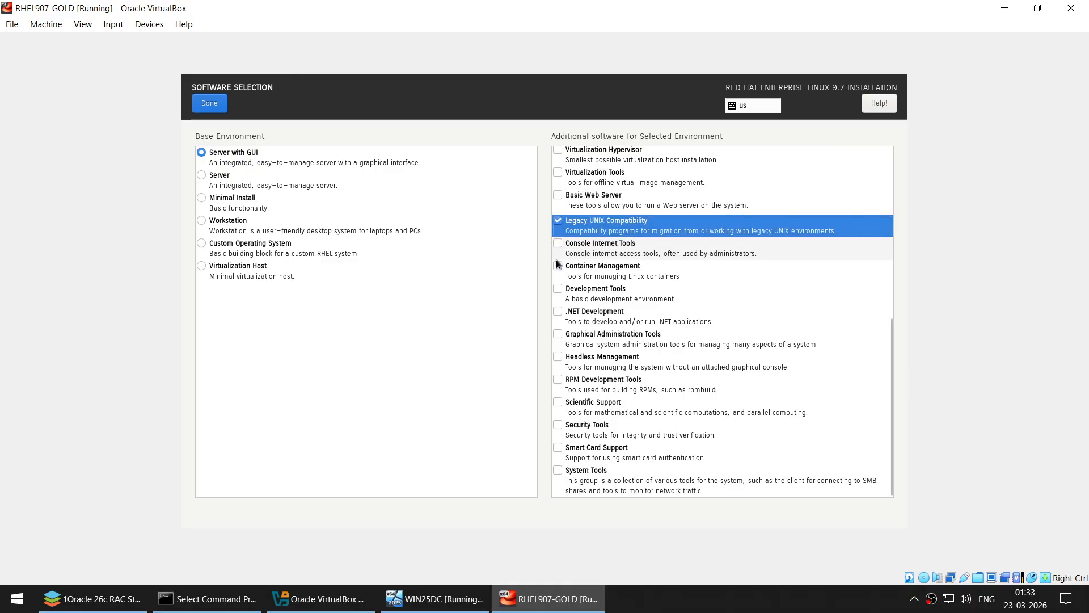
click(558, 289)
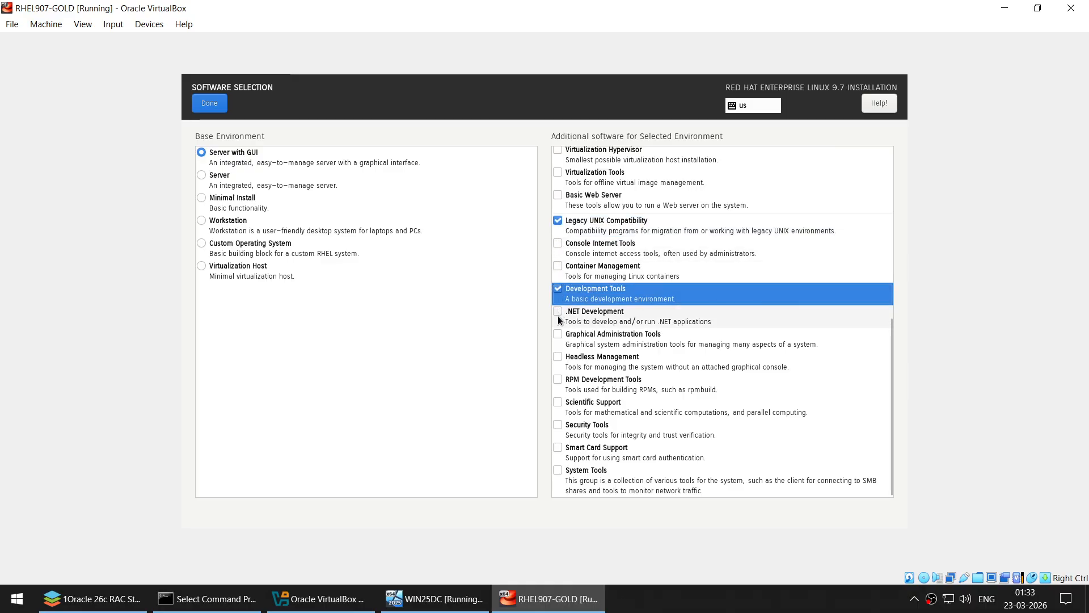
click(557, 334)
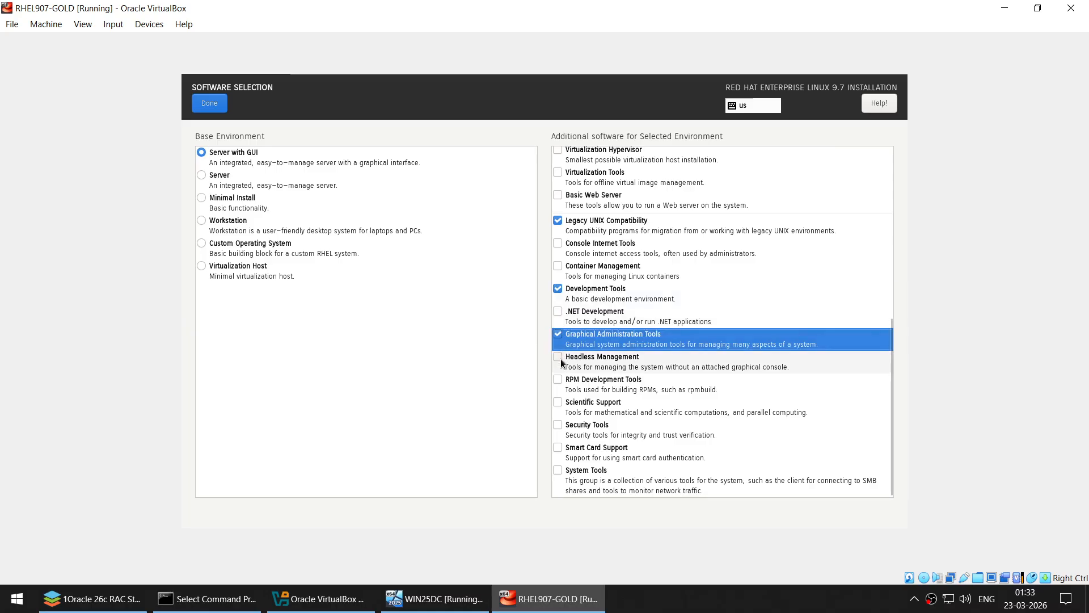
click(558, 357)
click(559, 381)
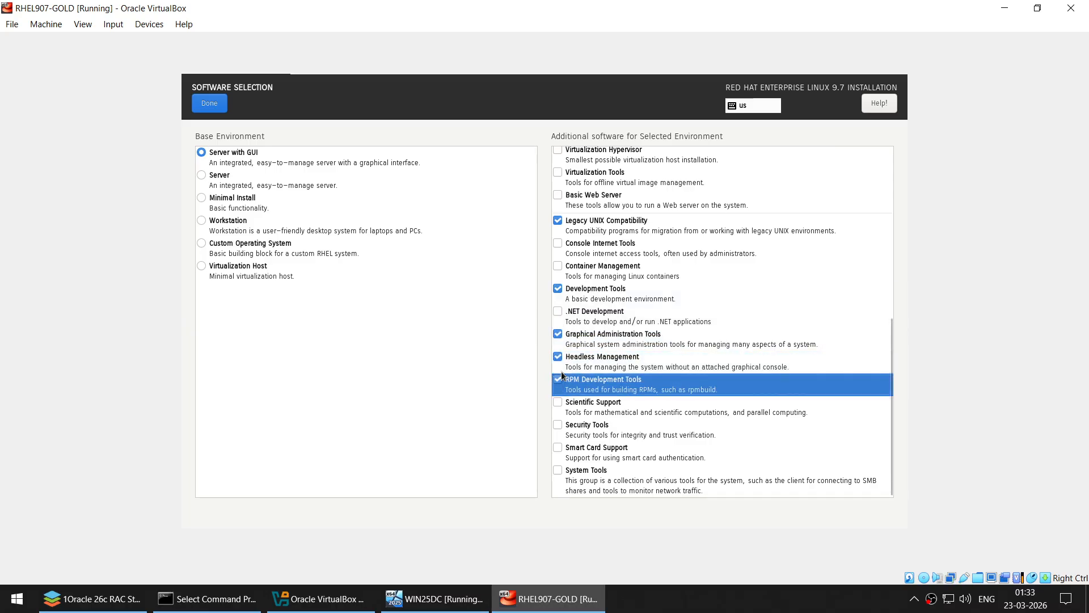
scroll(588, 255, up, 5)
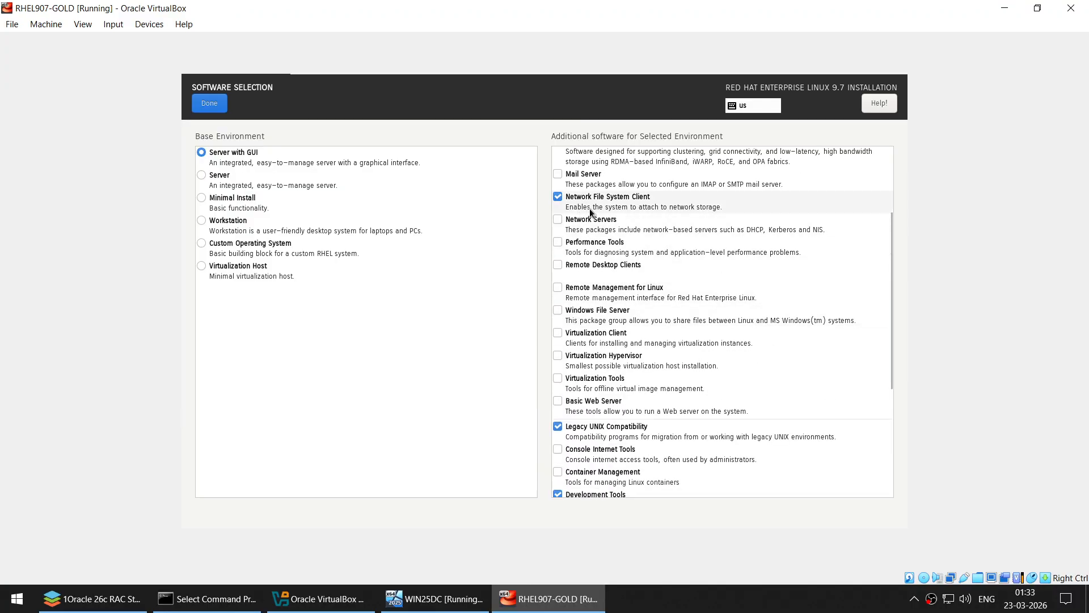
scroll(593, 211, up, 3)
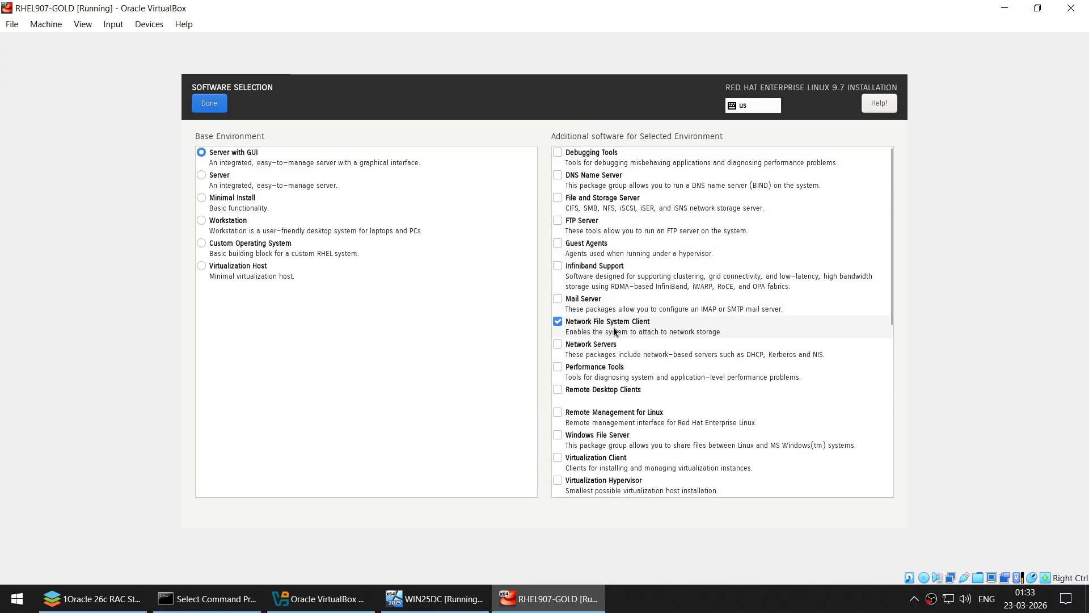
scroll(632, 326, down, 8)
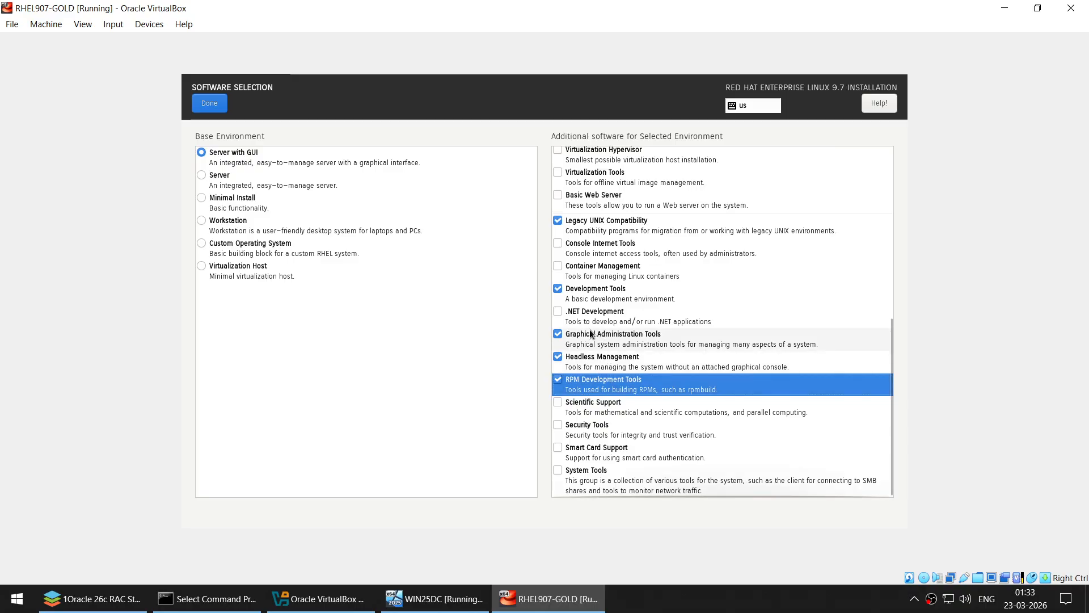
click(209, 102)
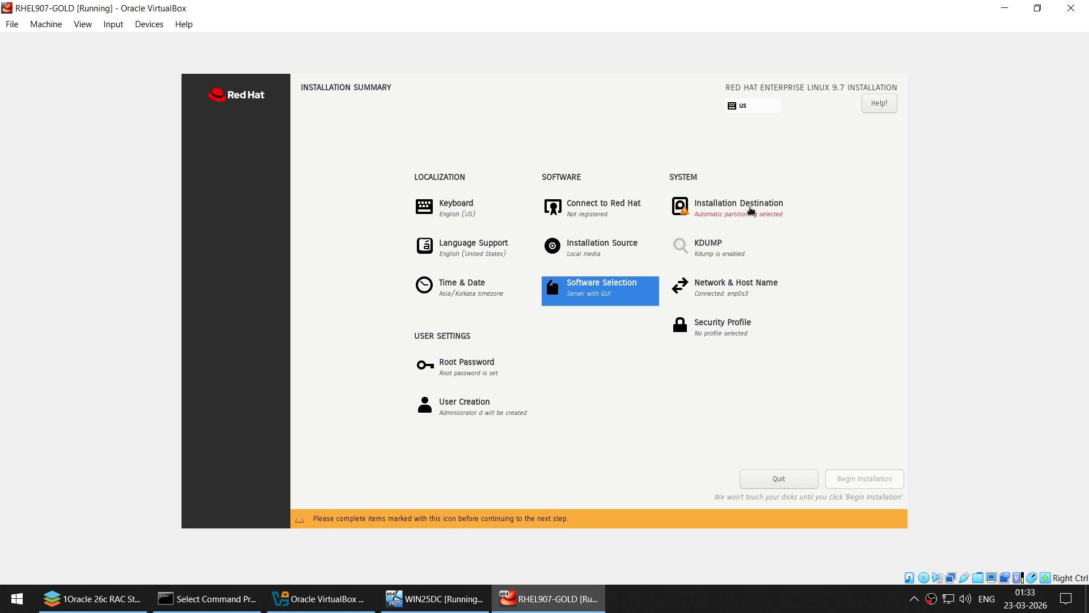
- Choose custom storage with the Standard Partition scheme and auto-create the mount points
click(750, 212)
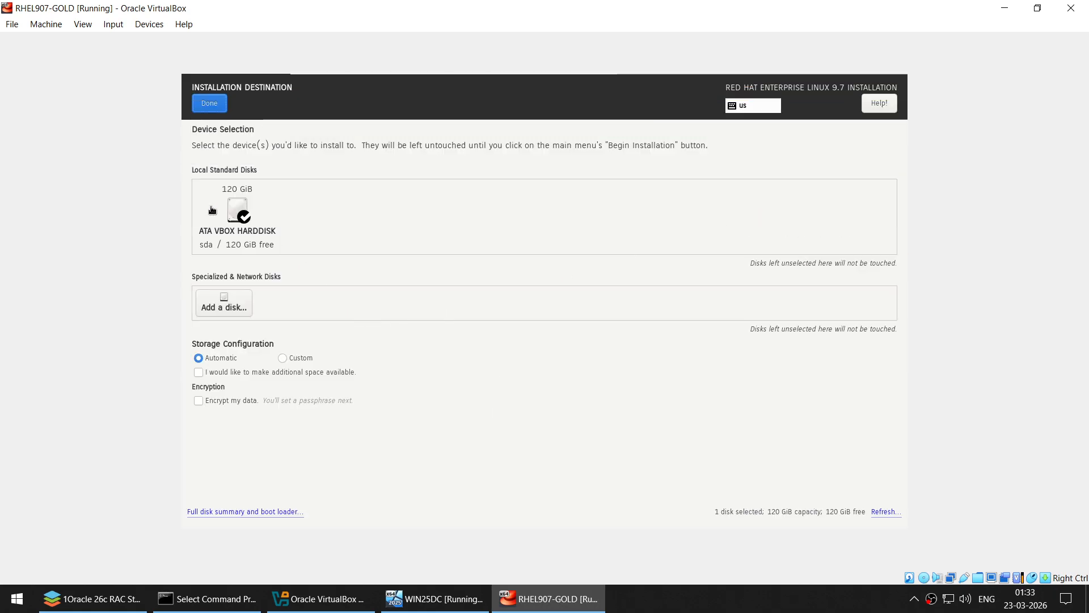
click(282, 357)
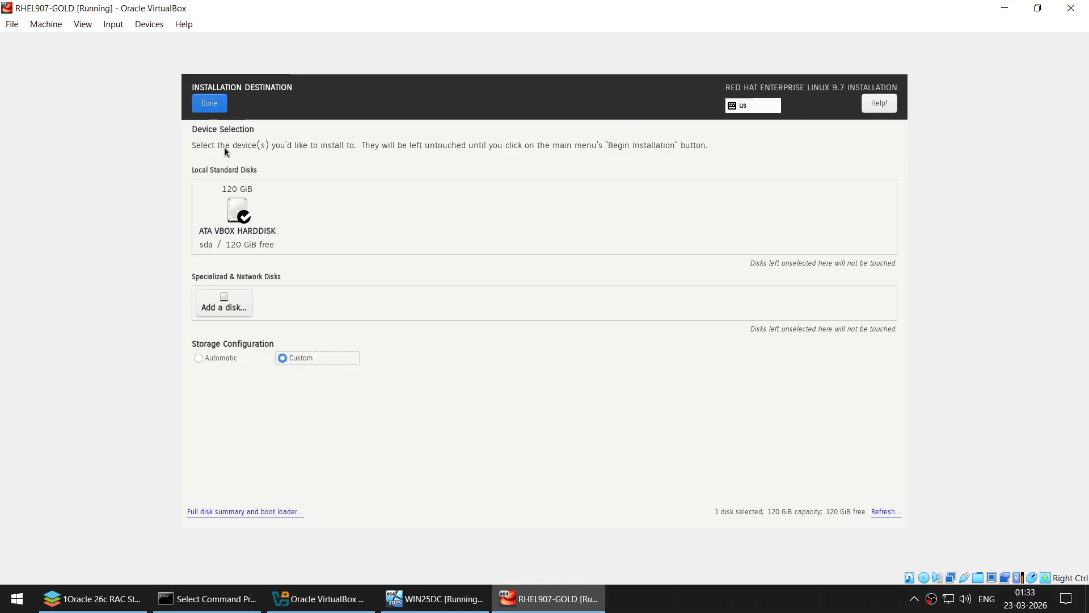
click(216, 109)
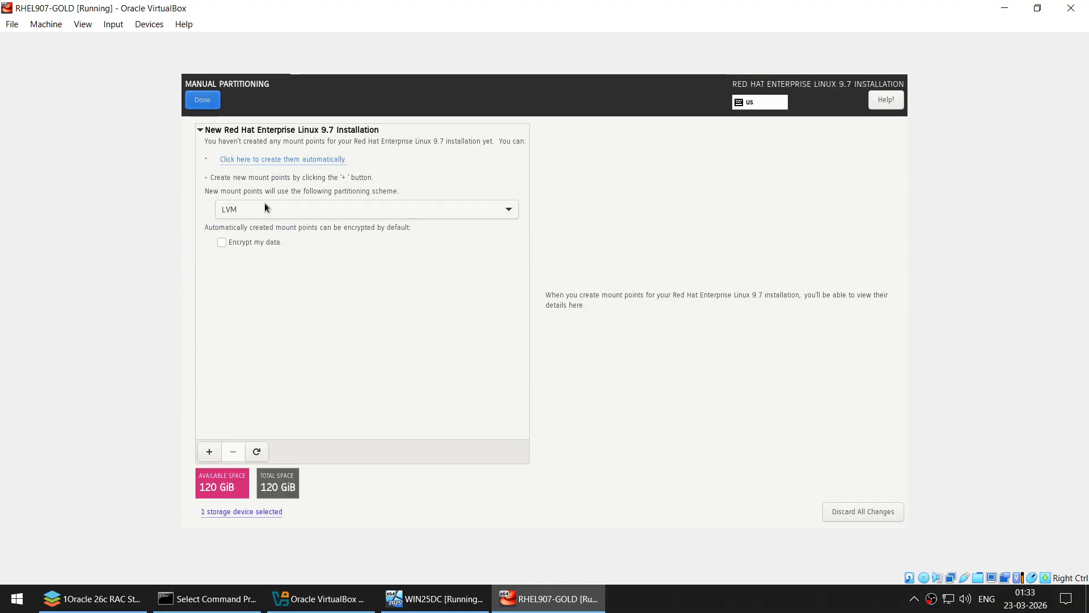
click(264, 203)
click(265, 197)
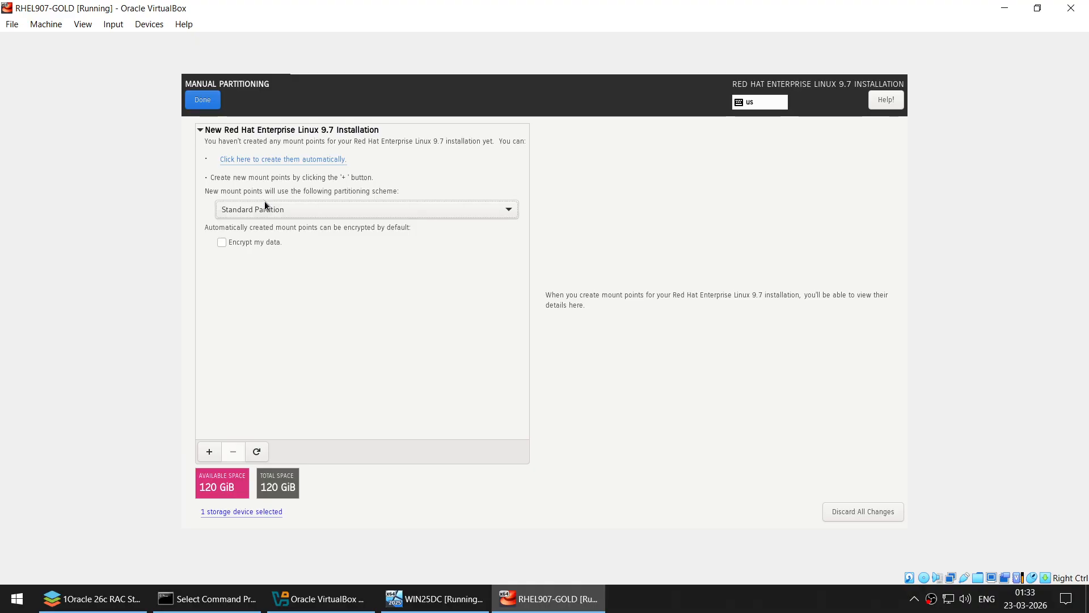
click(277, 161)
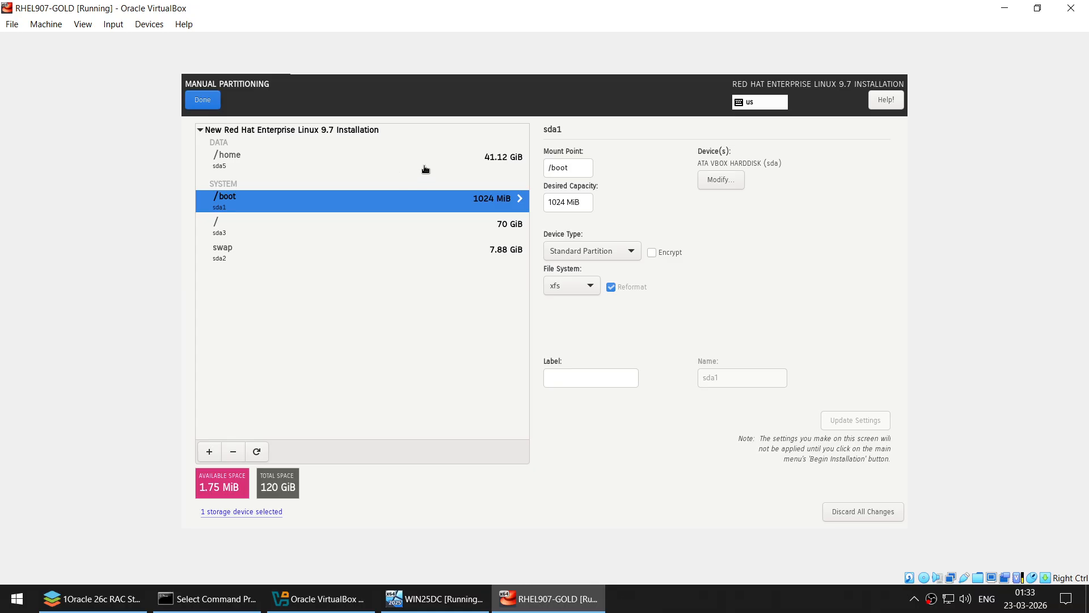
- Resize /home to 30 GiB and swap to 12 GiB
click(426, 164)
double_click(567, 202)
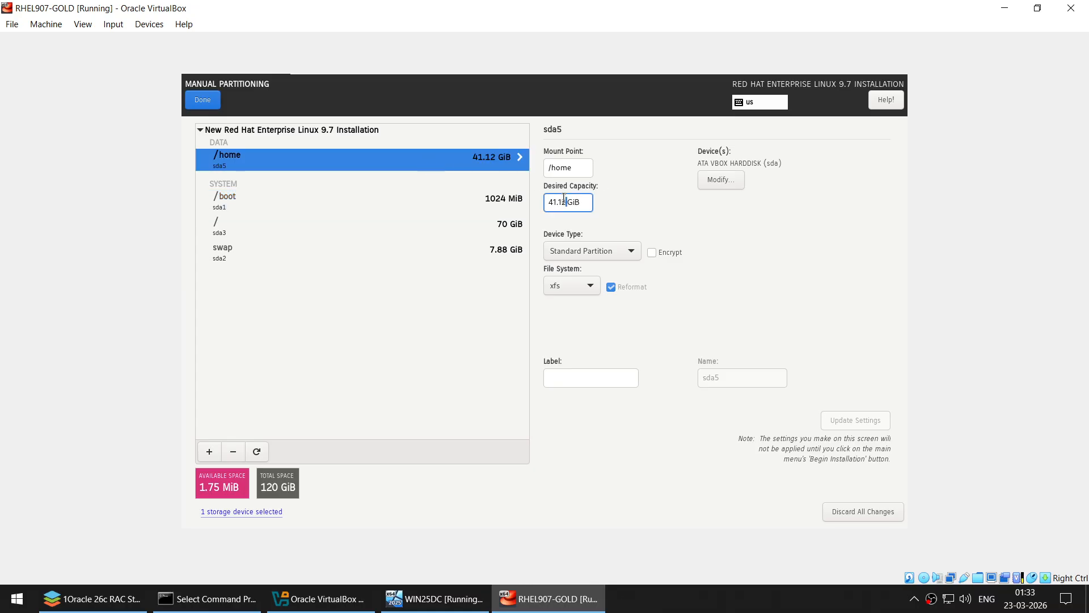
text(30)
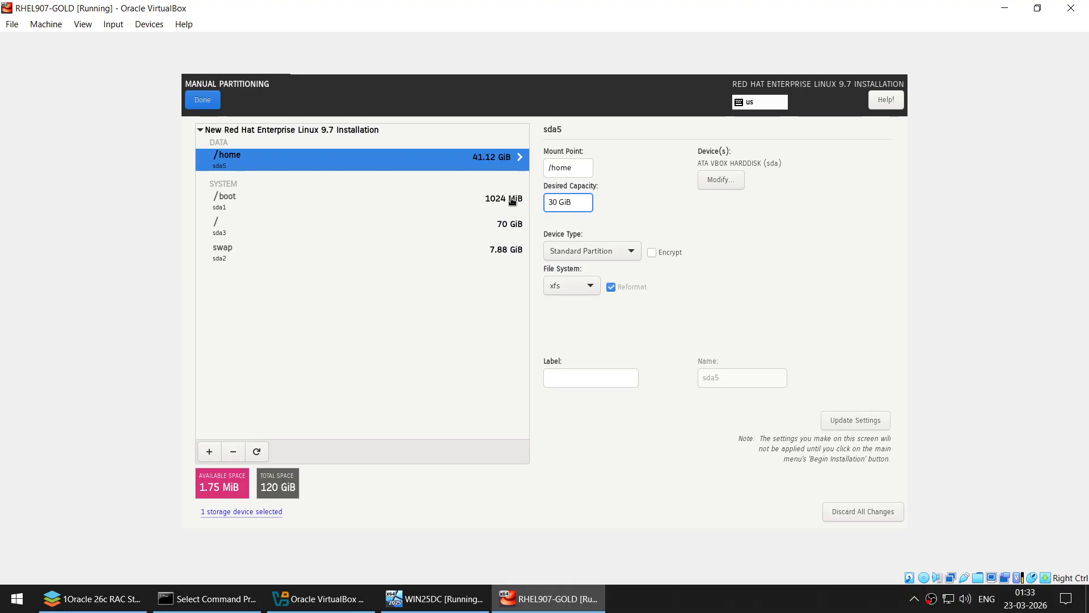
key(Return)
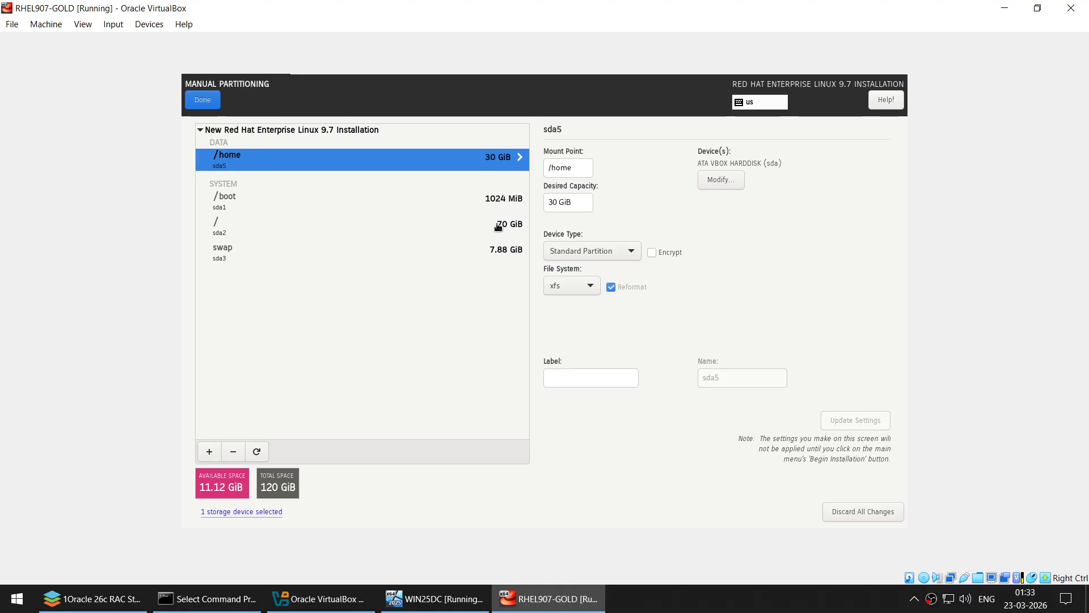
click(494, 248)
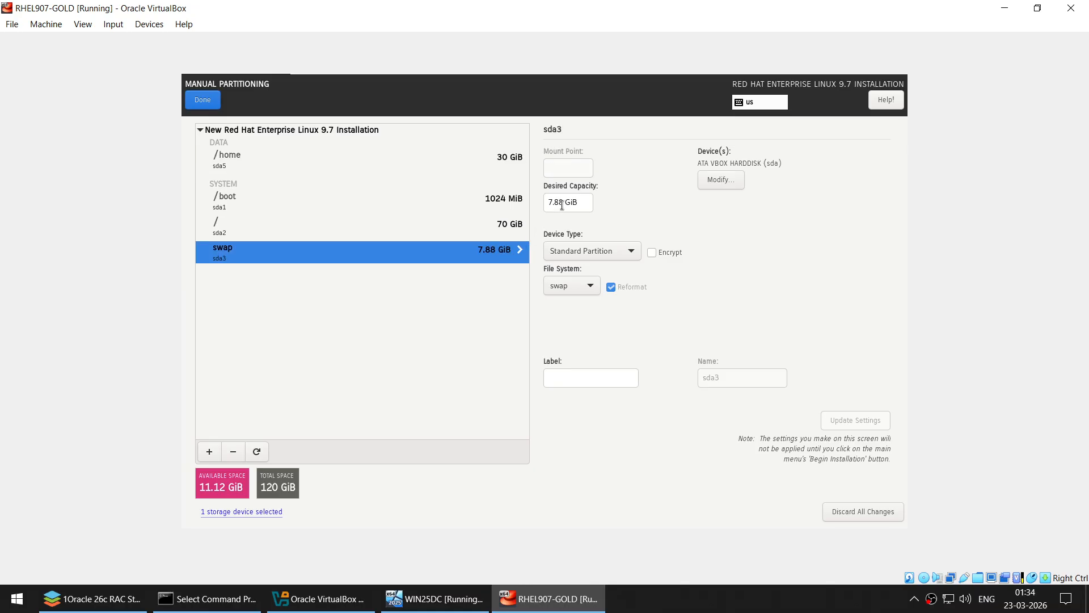
drag(565, 202, 550, 203)
text(12)
key(Return)
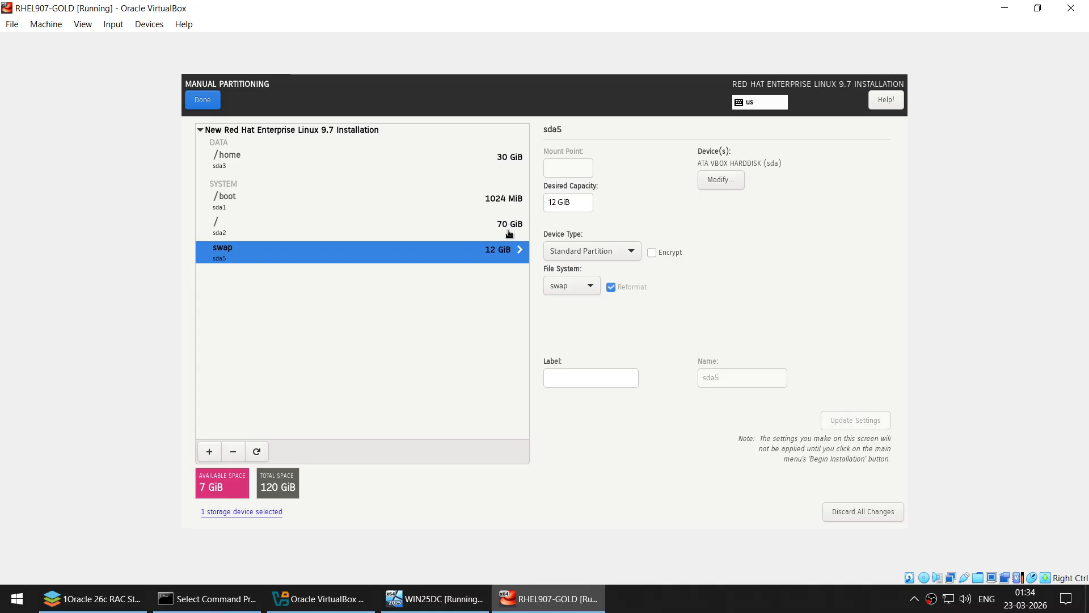
- Enter 100 as the / capacity, leaving it at 77 GiB, and finish manual partitioning
click(509, 230)
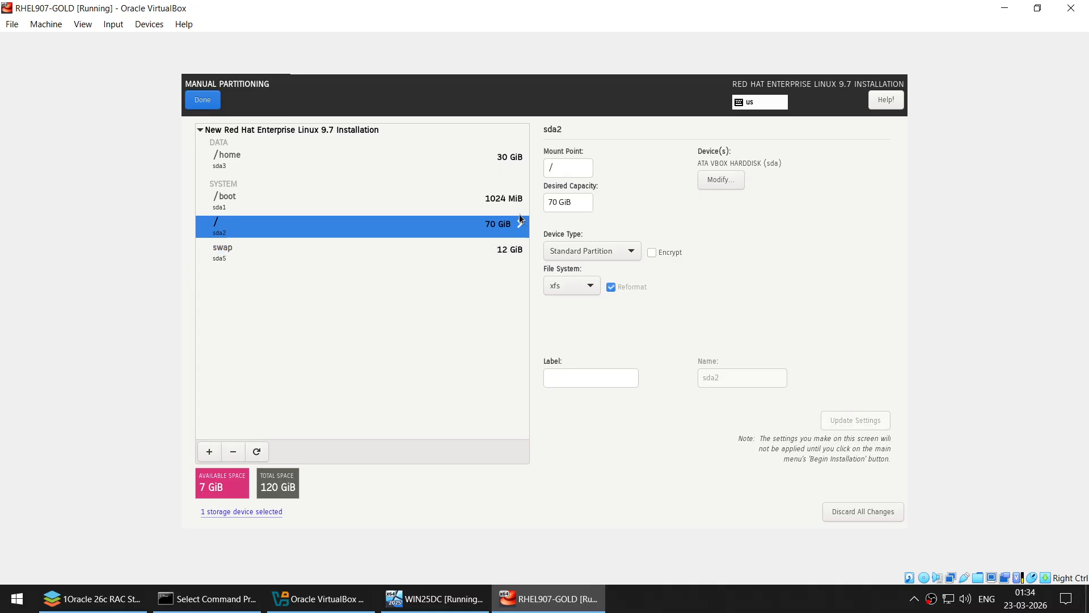
drag(558, 202, 543, 205)
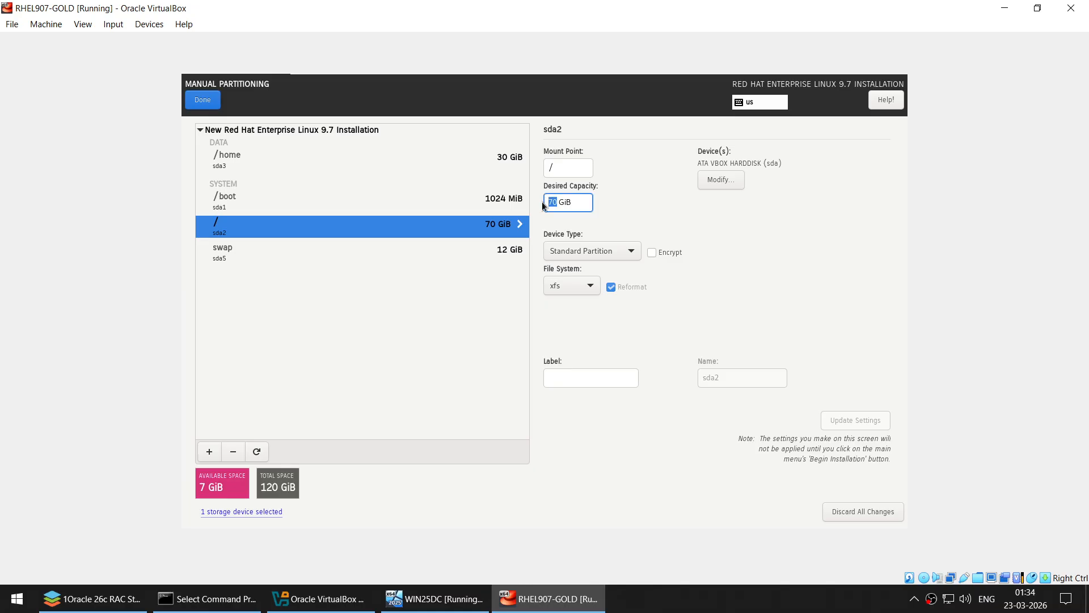
text(100)
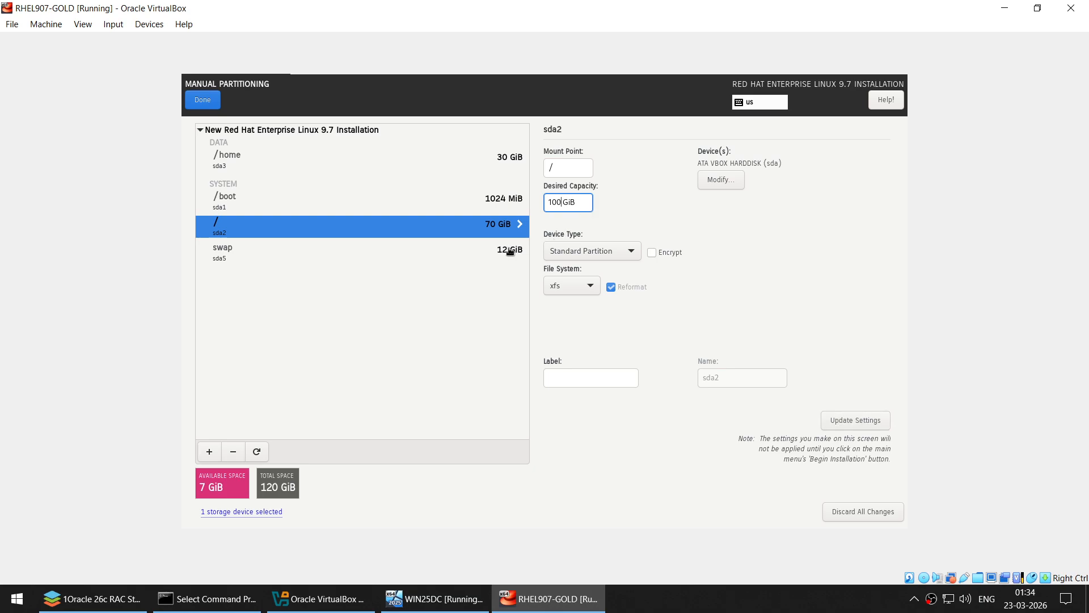
click(509, 250)
click(509, 236)
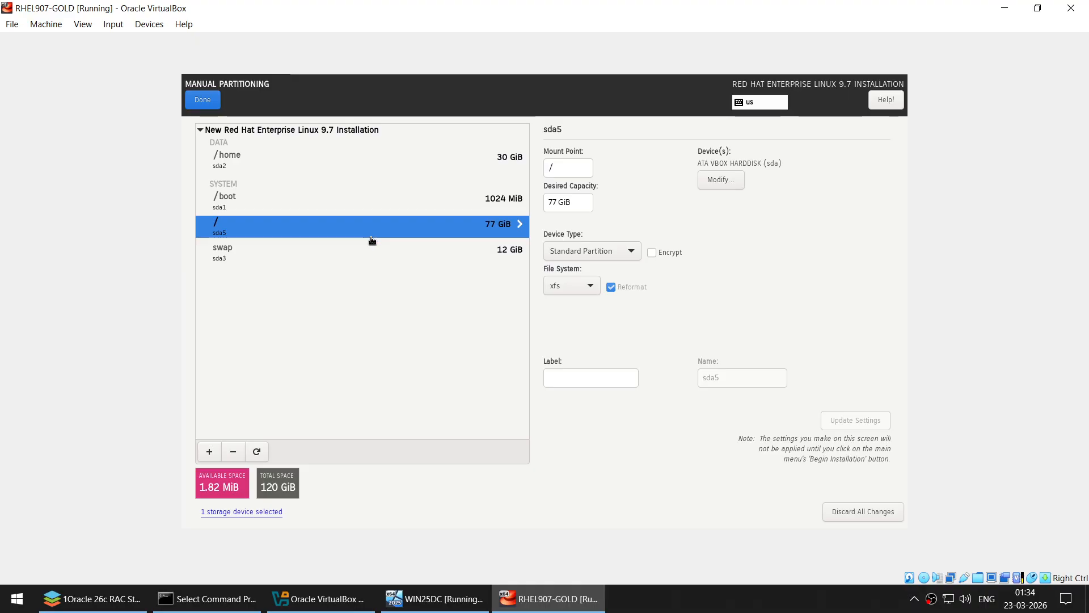
click(196, 101)
- Accept the partition changes, disable kdump, and bring up Network & Host Name
click(685, 411)
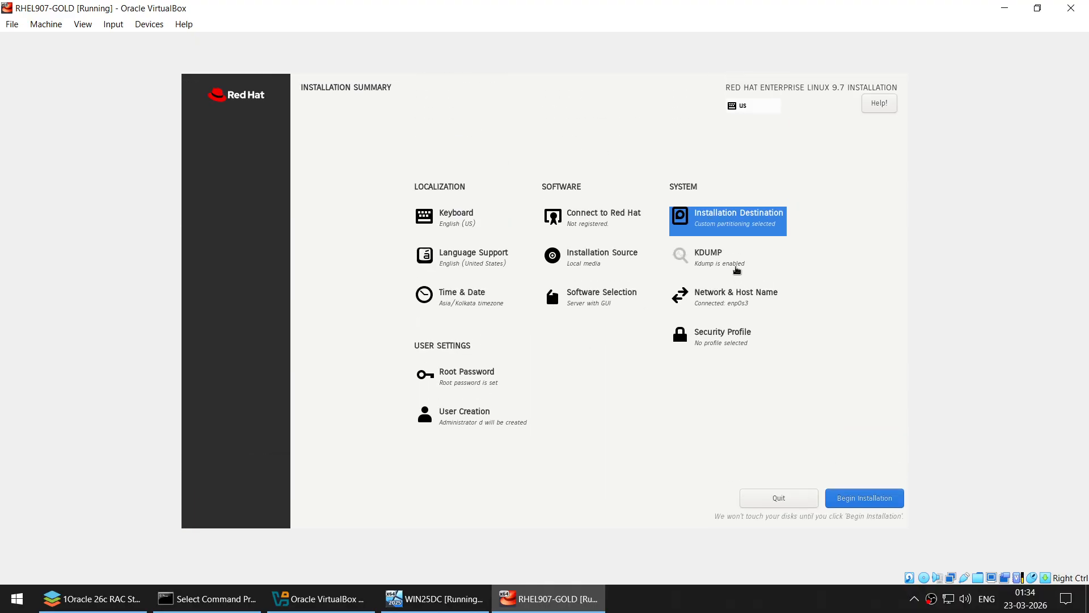
click(737, 269)
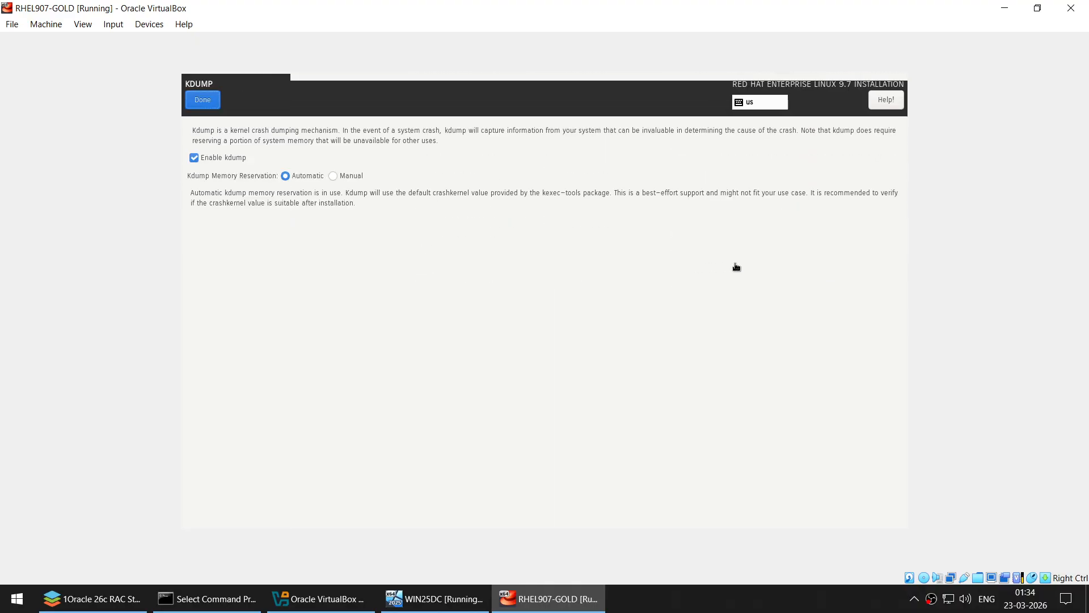
click(211, 157)
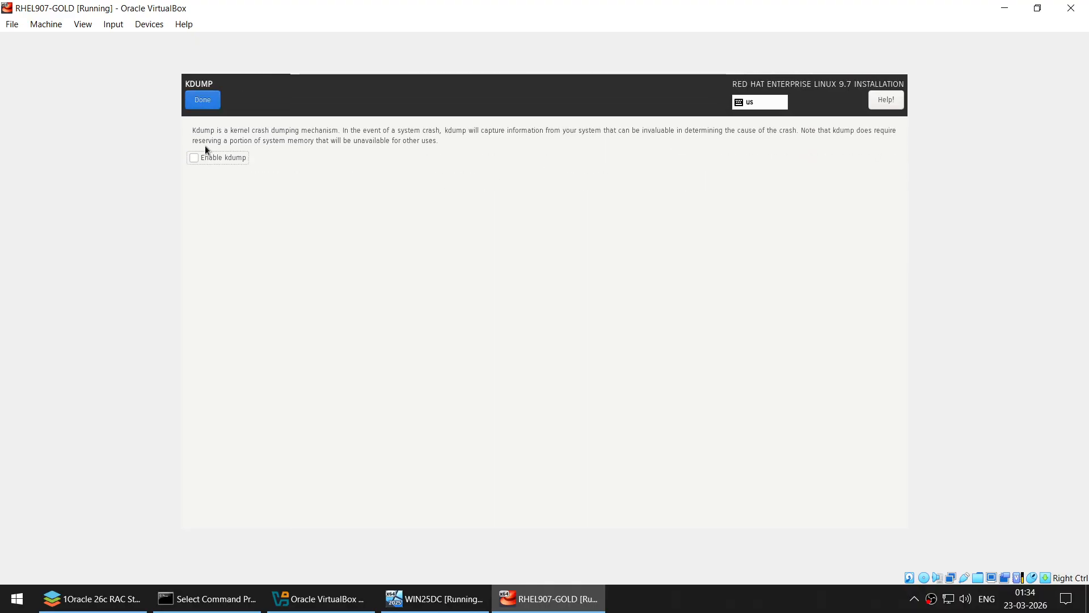
click(201, 99)
click(737, 305)
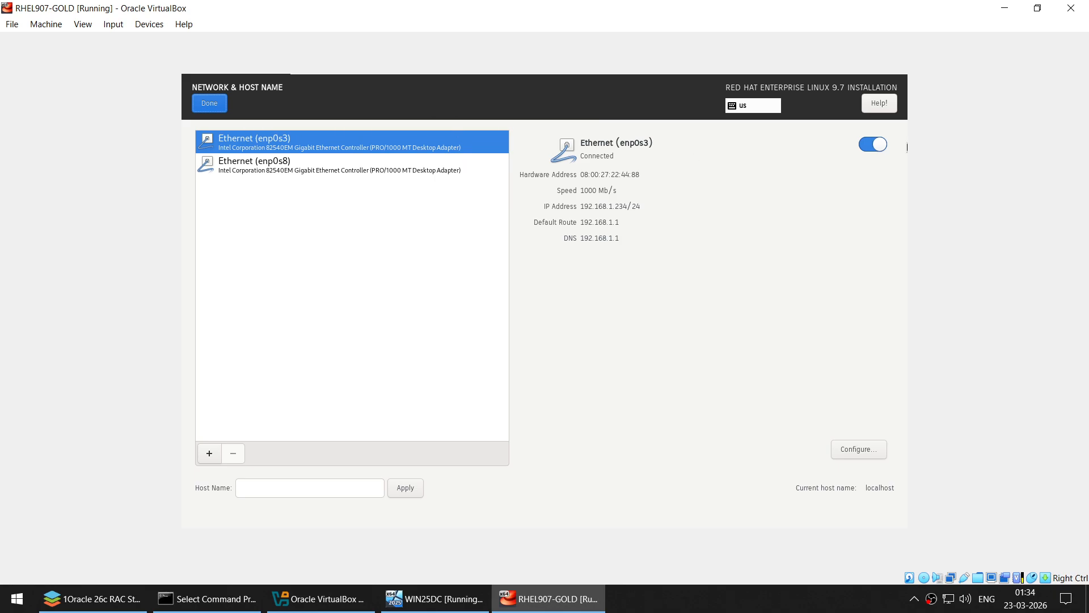
- Set the IPv6 method of enp0s3 to Disabled
click(857, 451)
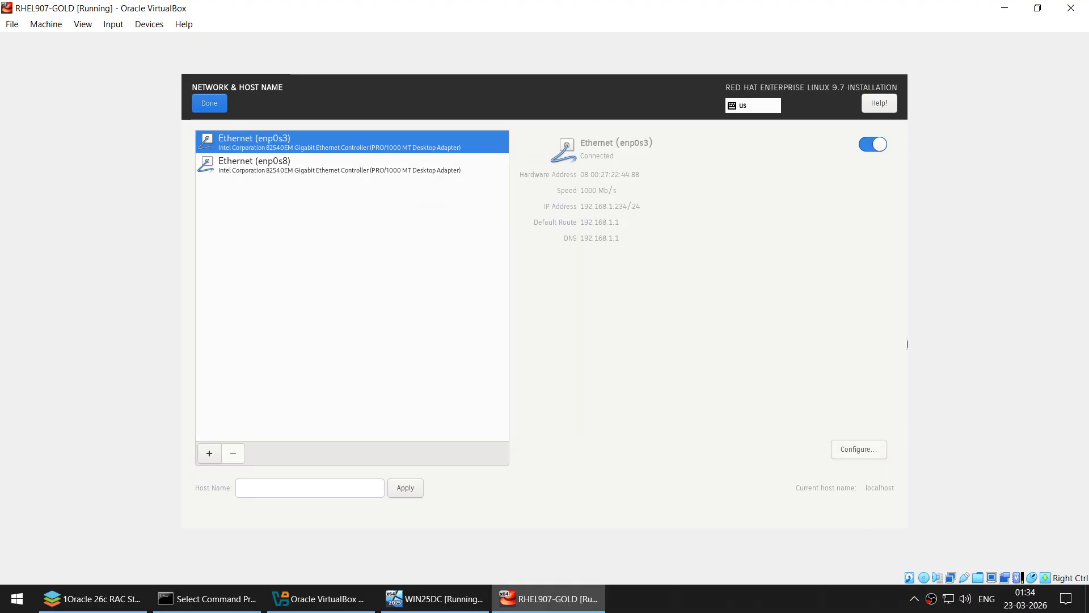
click(707, 200)
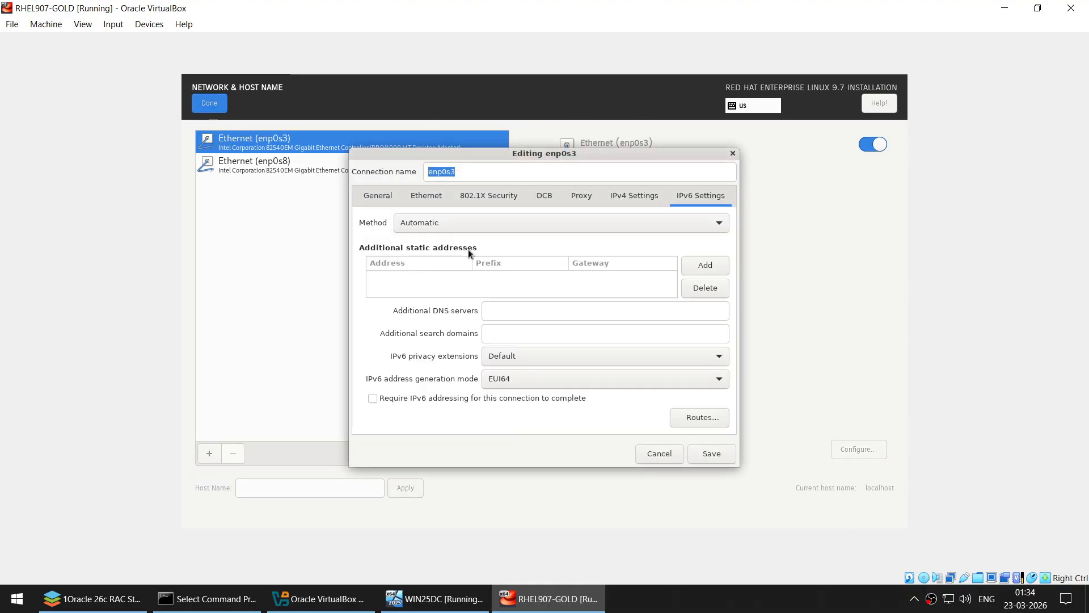
click(462, 224)
click(454, 317)
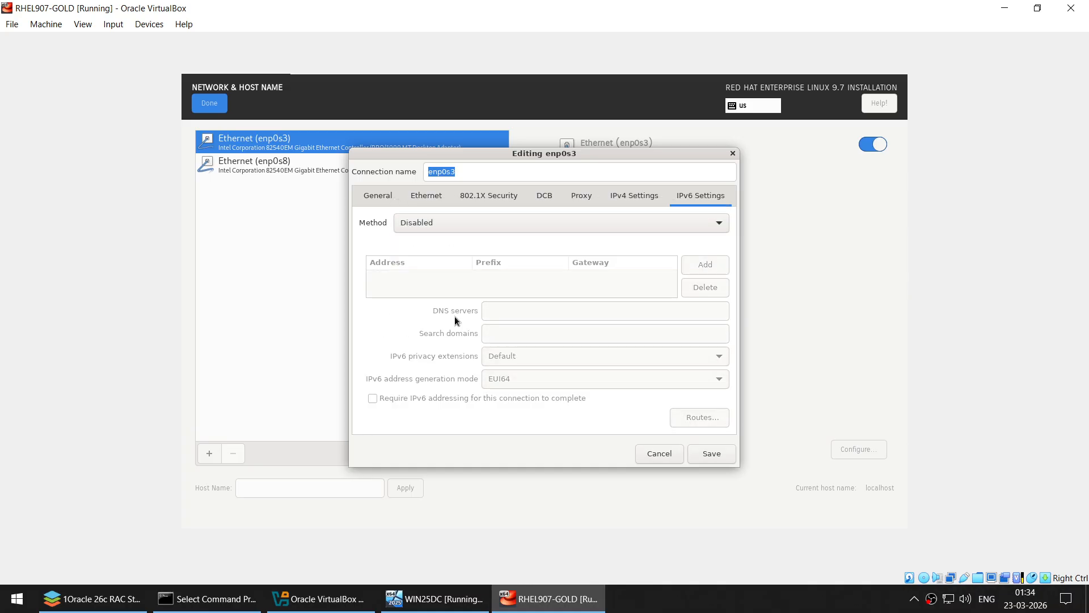
- Give enp0s3 manual IPv4 192.168.1.101/24 with gateway 192.168.1.1 and save
click(617, 199)
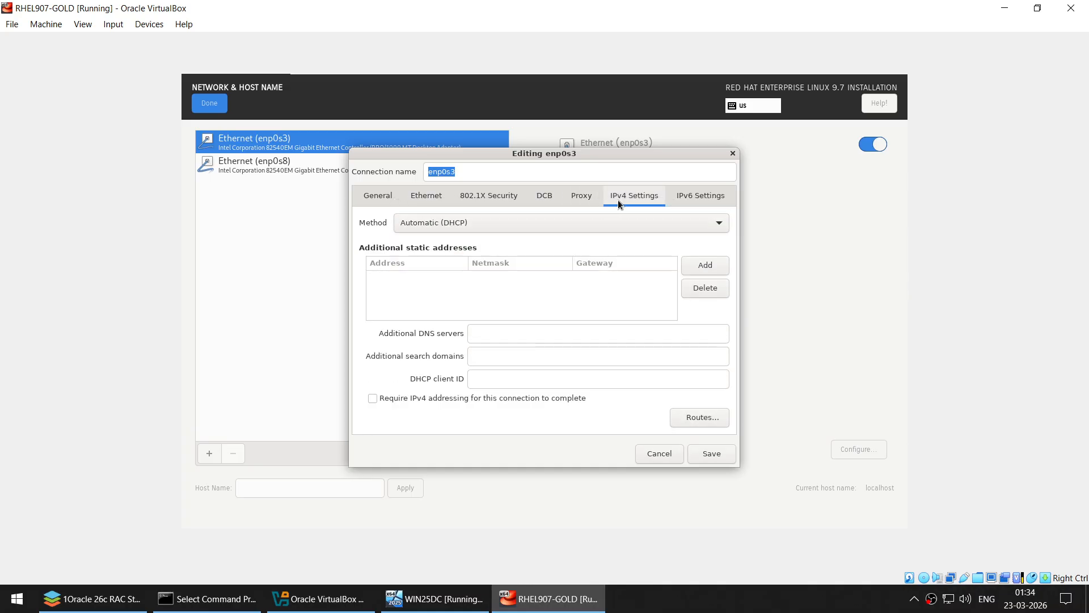
click(497, 228)
click(464, 263)
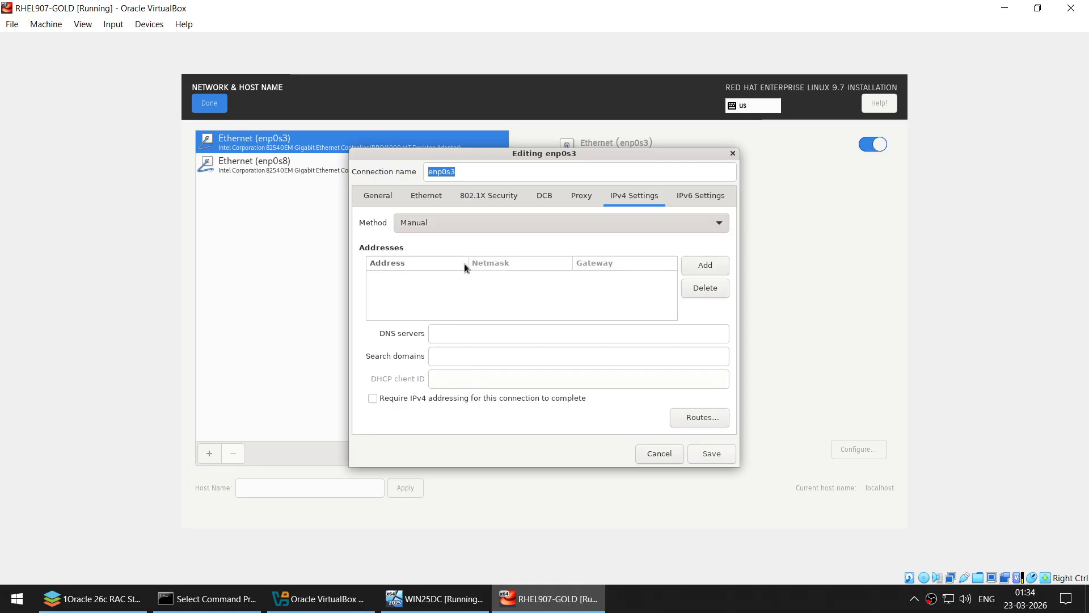
click(695, 268)
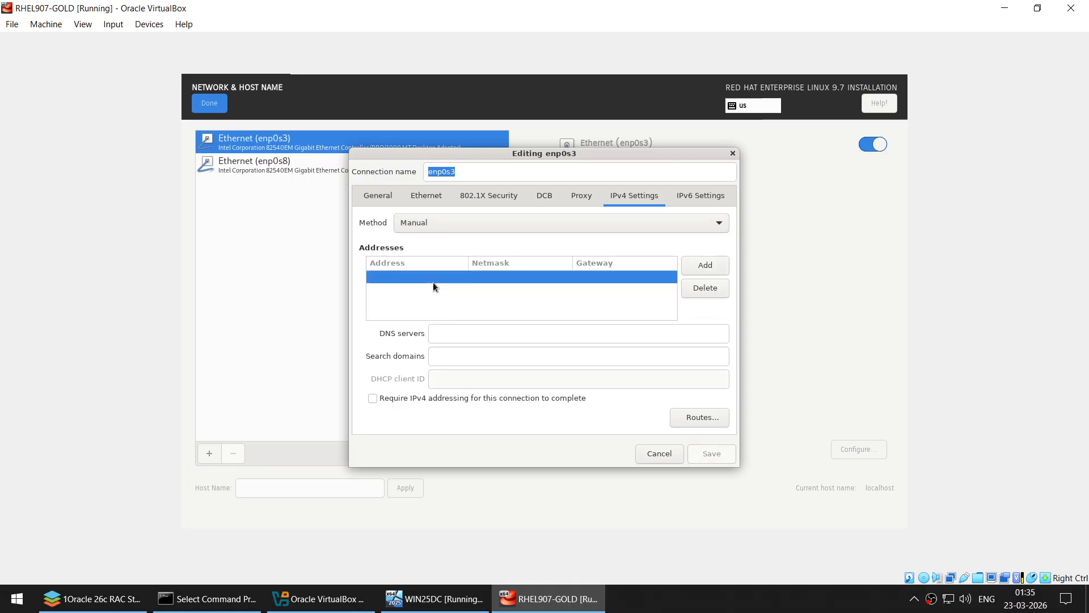
text(192.)
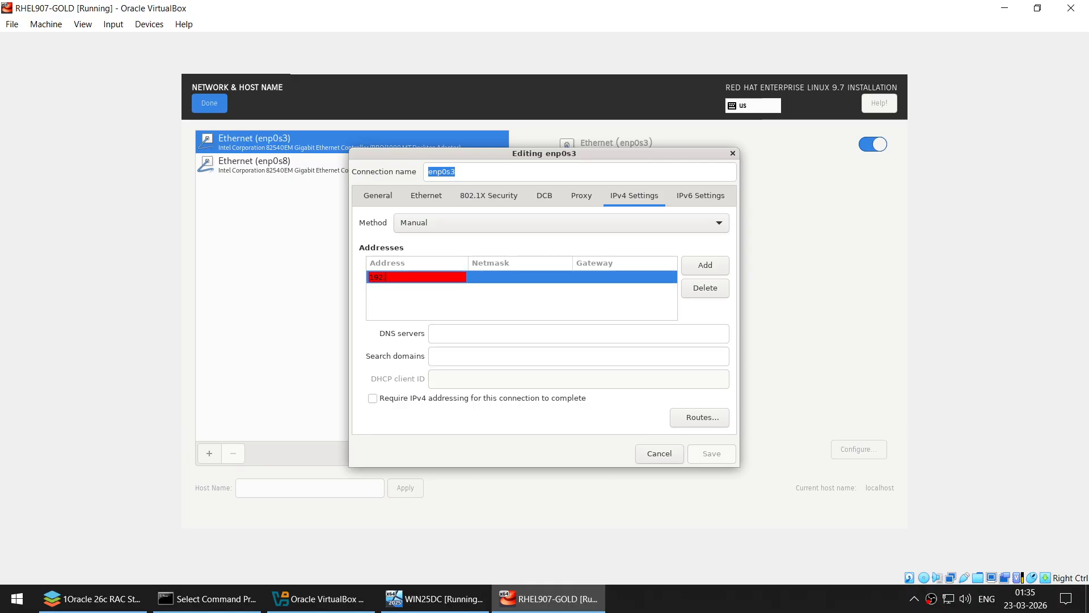
text(168.1.101)
key(Tab)
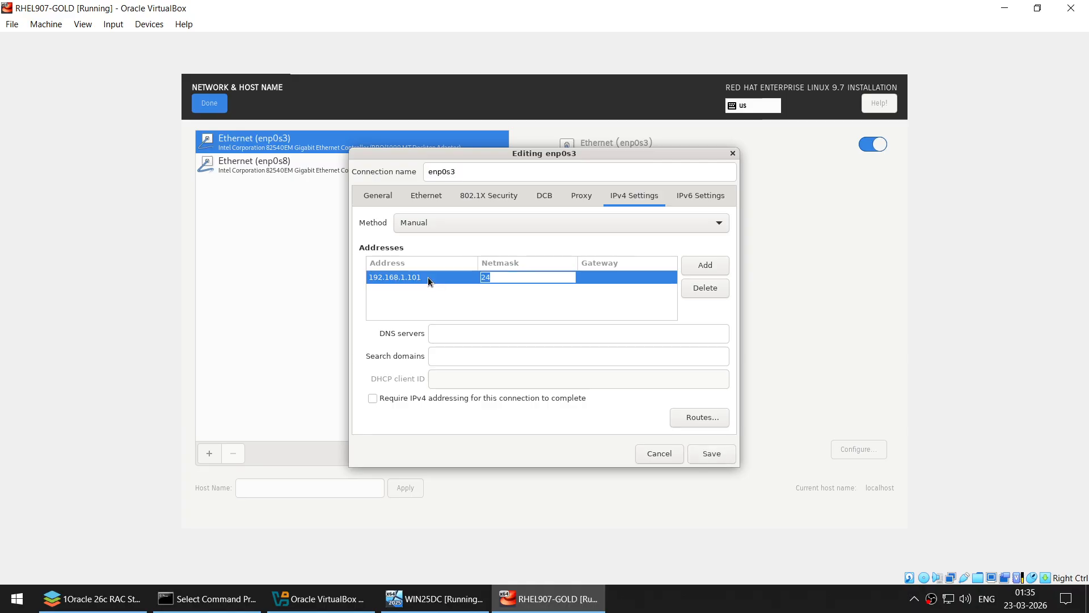
key(Tab)
text(192)
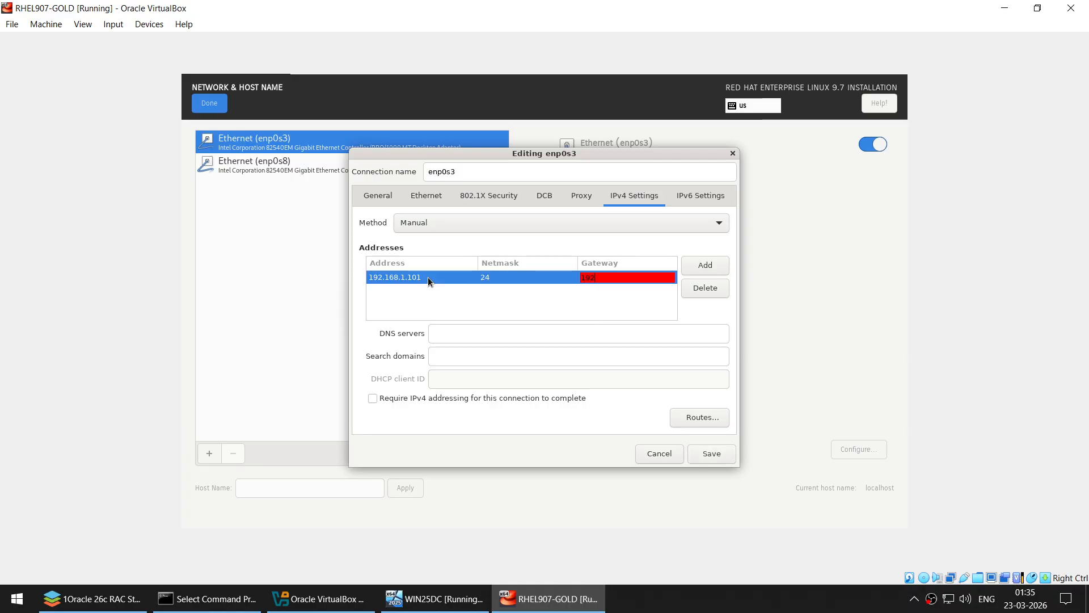
text(.168.1.1)
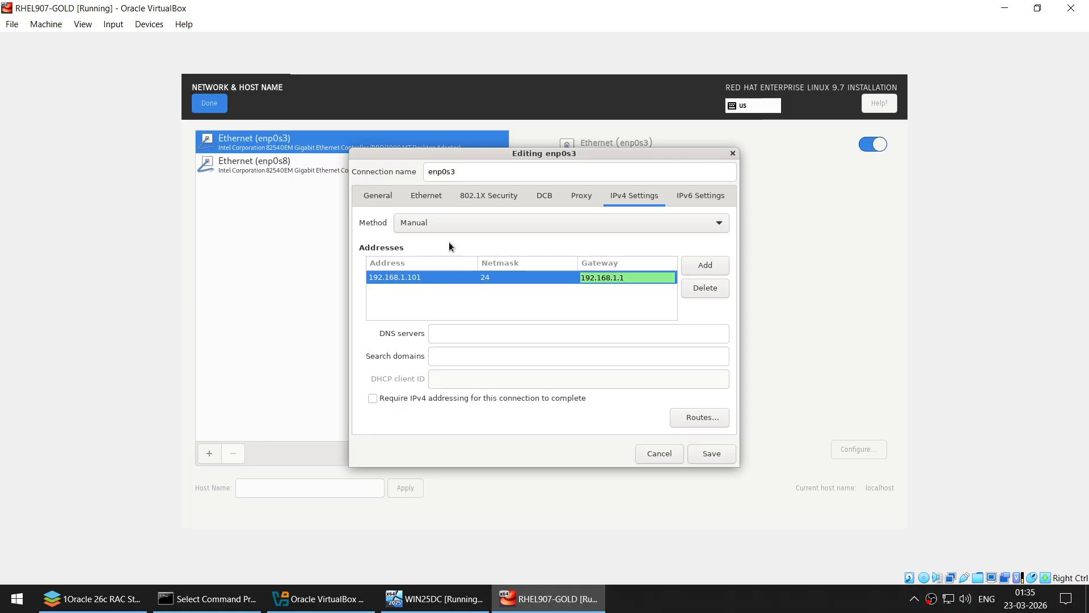
click(720, 457)
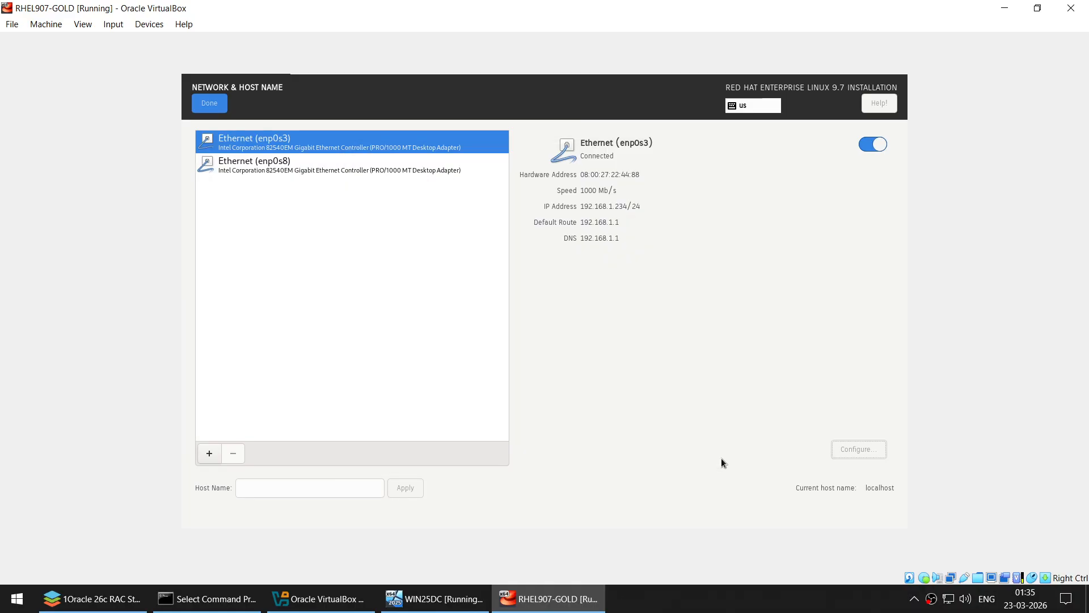
- Switch on the enp0s8 adapter and save it with IPv6 Method set to Disabled
click(290, 166)
click(882, 145)
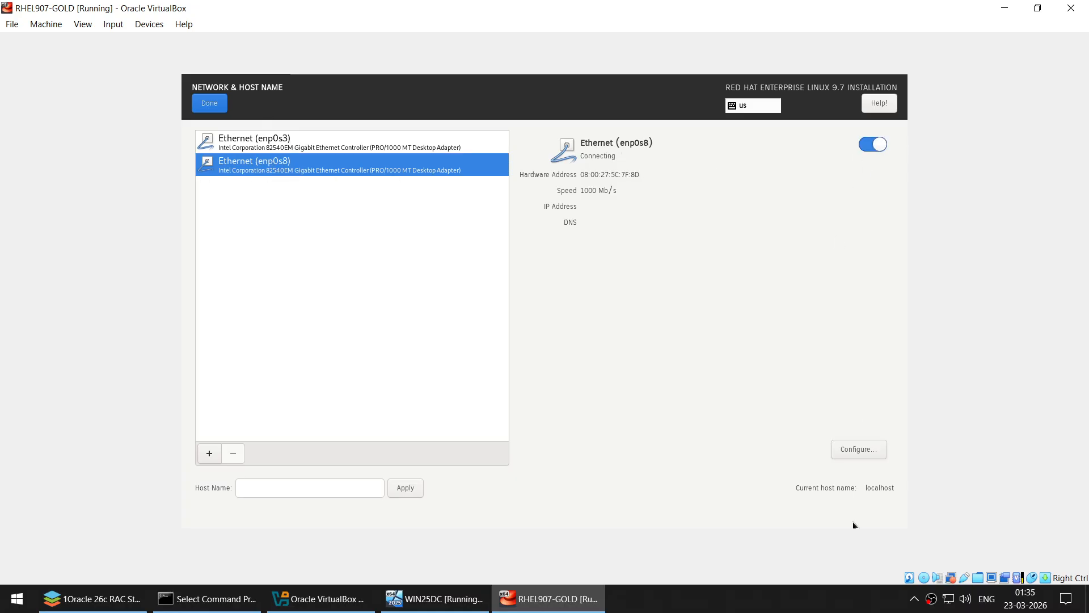
click(853, 451)
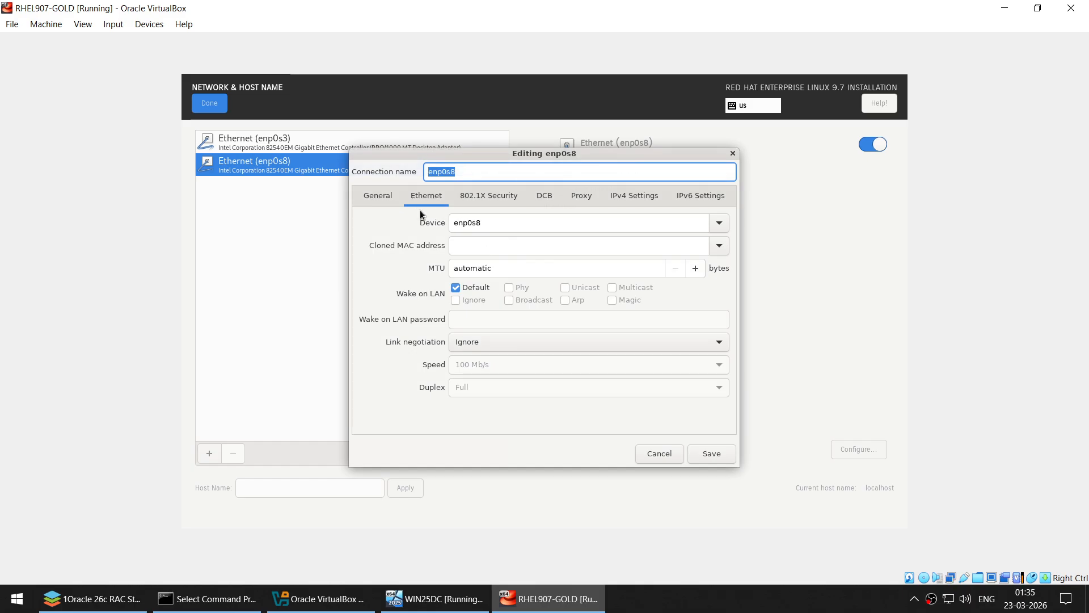
click(378, 197)
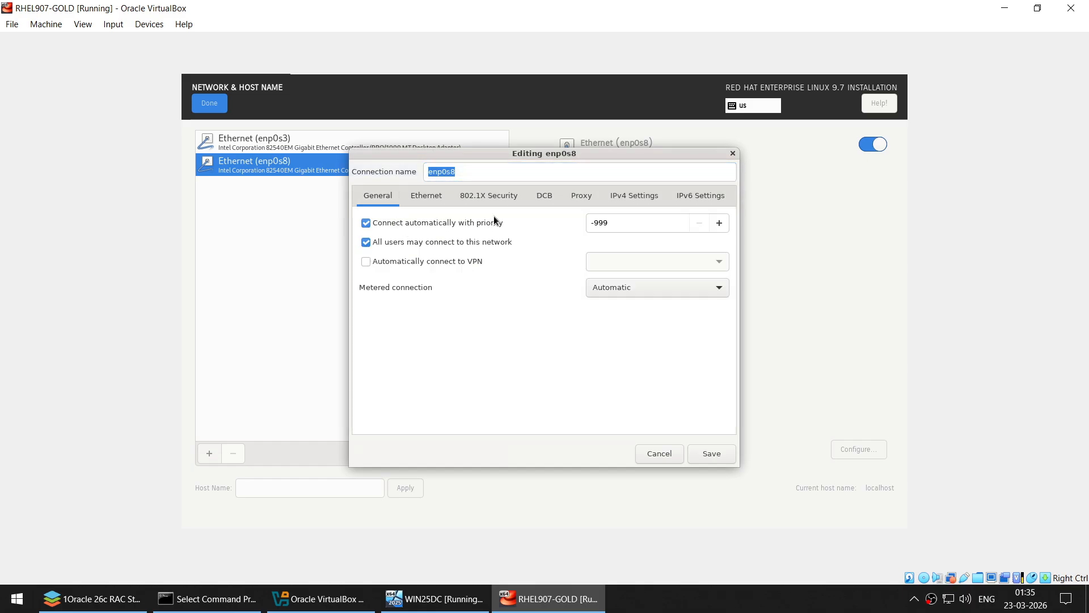
click(675, 195)
click(413, 228)
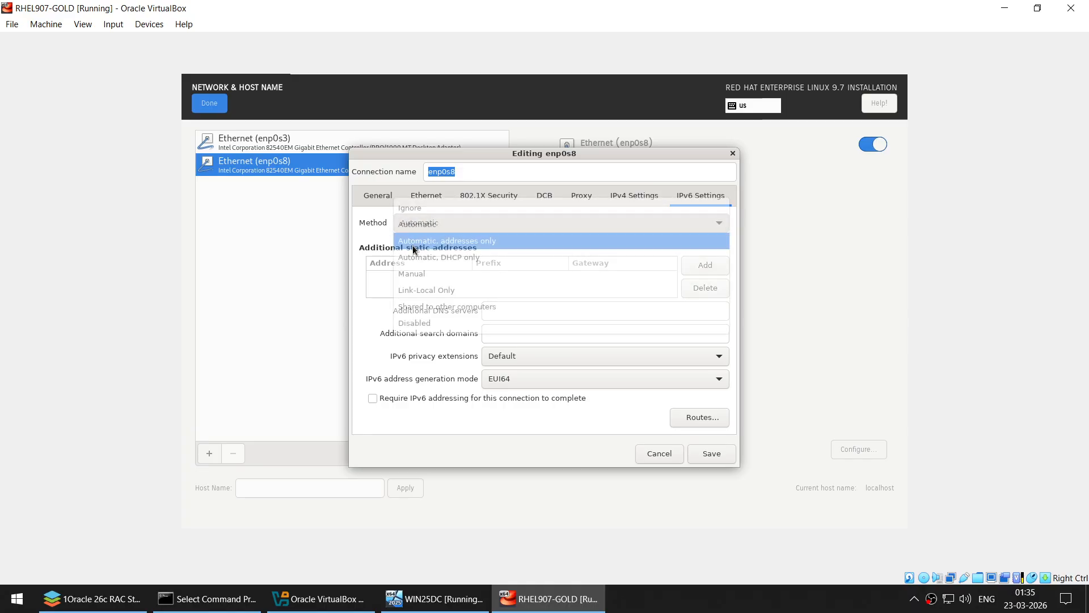
click(419, 322)
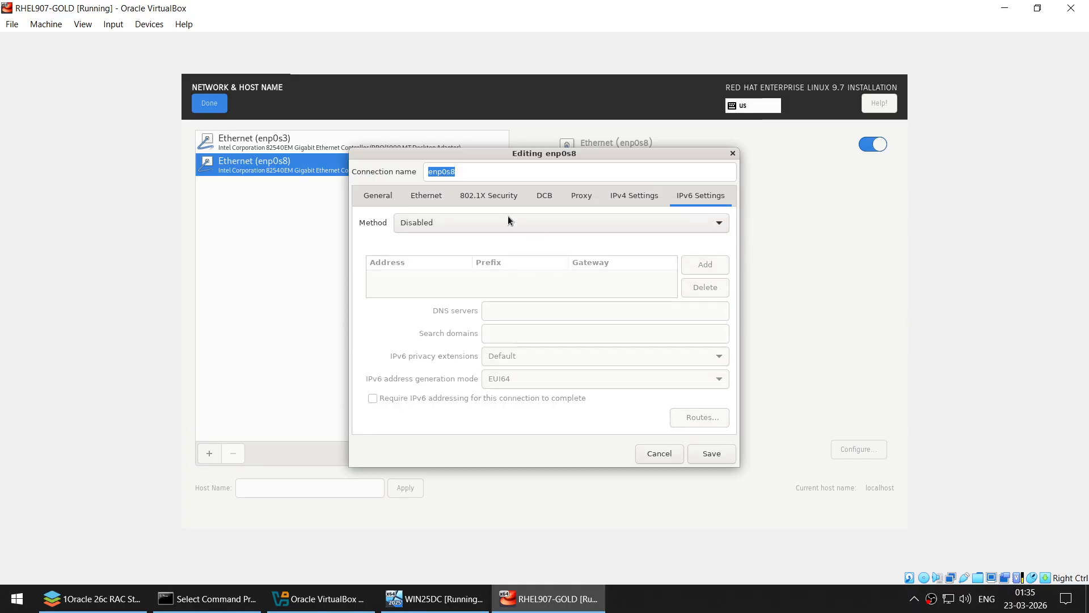
click(713, 458)
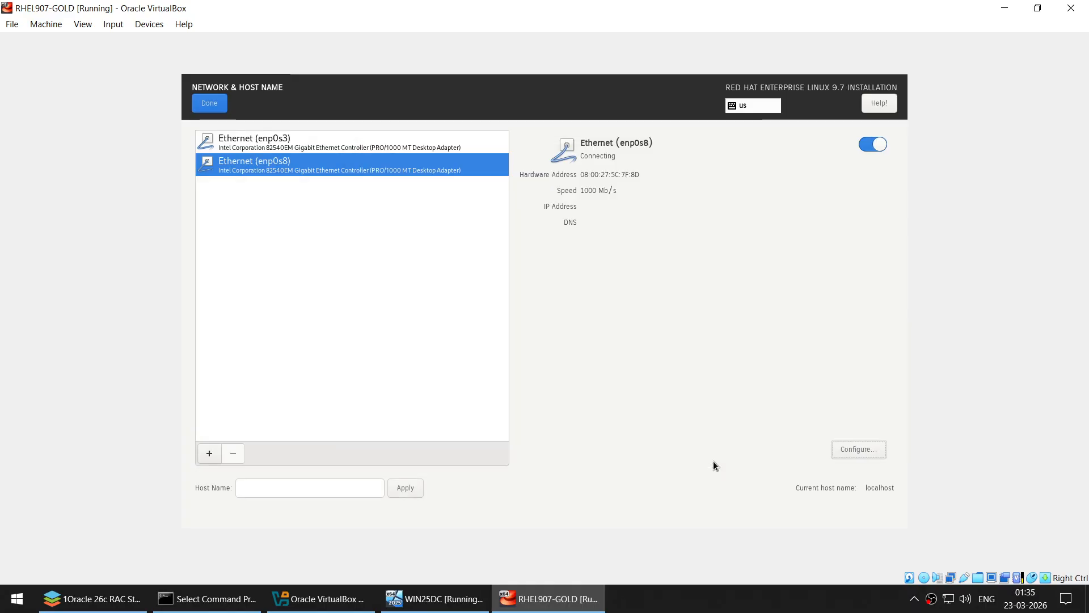
- Reconnect enp0s8 and confirm its IPv4 settings and disabled IPv6 without changing anything
click(873, 145)
click(873, 145)
click(851, 449)
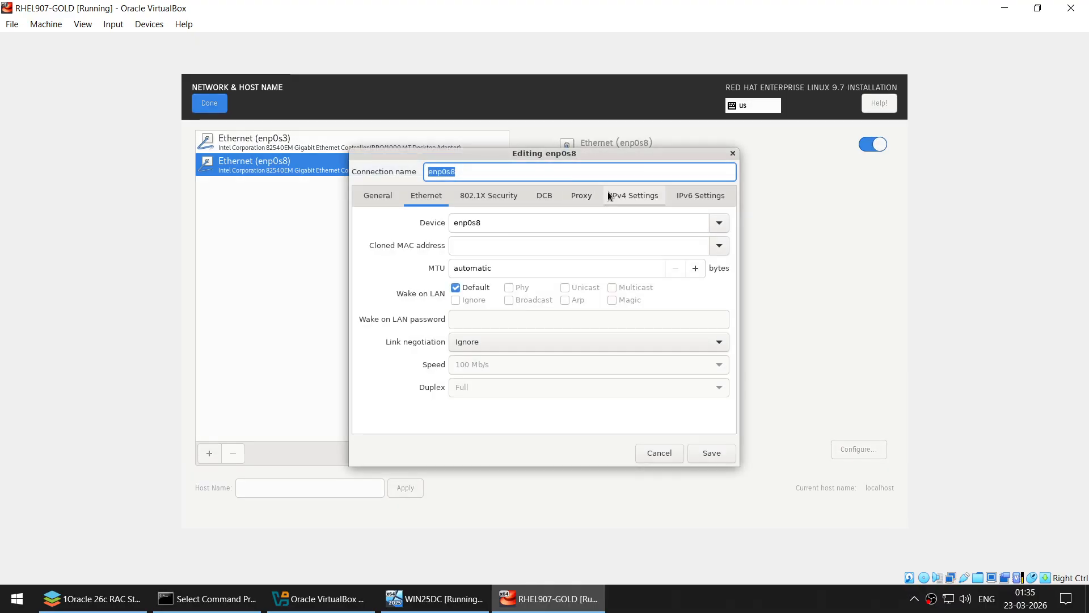
click(634, 195)
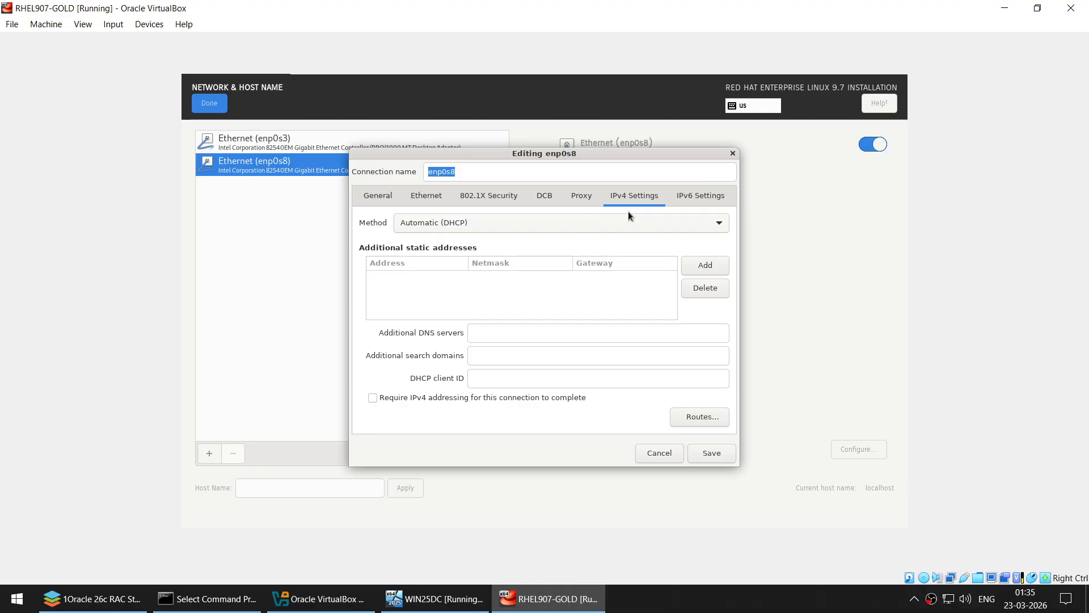
click(679, 199)
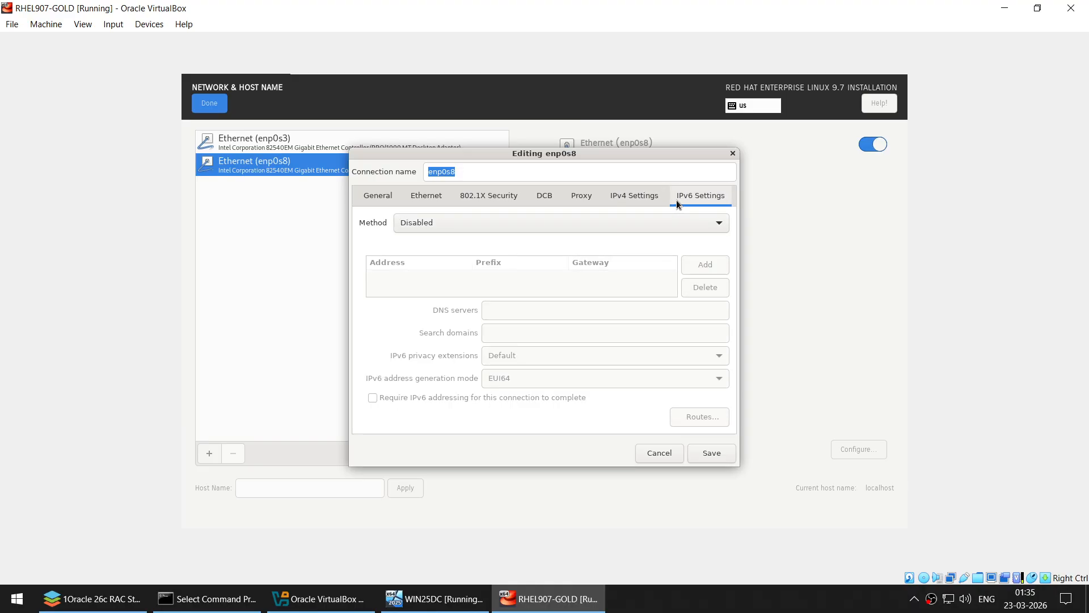
click(731, 154)
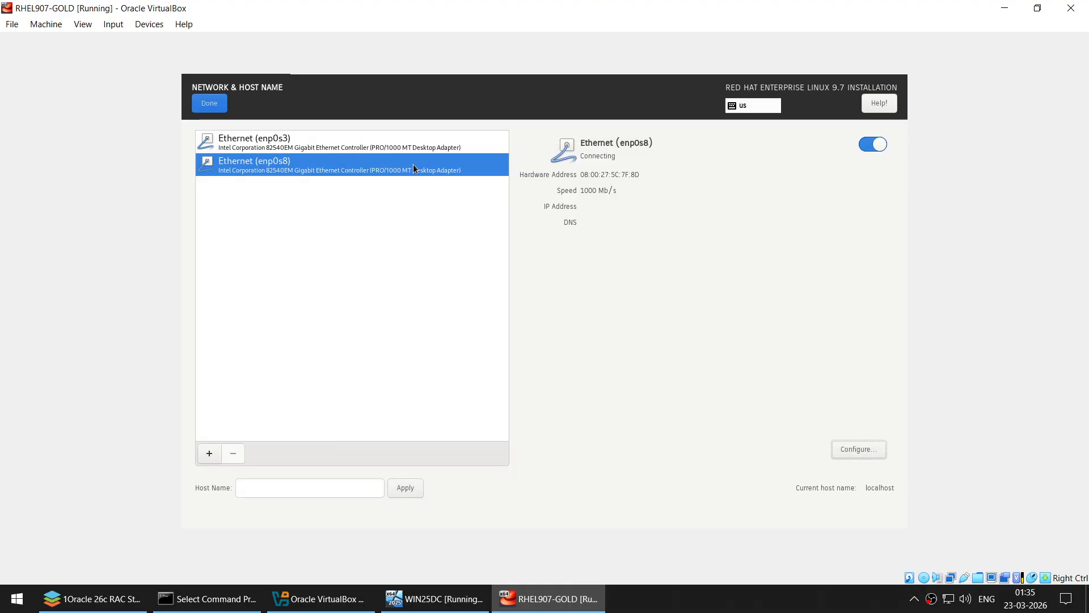
- Verify enp0s3 keeps its static Manual IPv4 address and disabled IPv6, save, and finish network setup
click(219, 152)
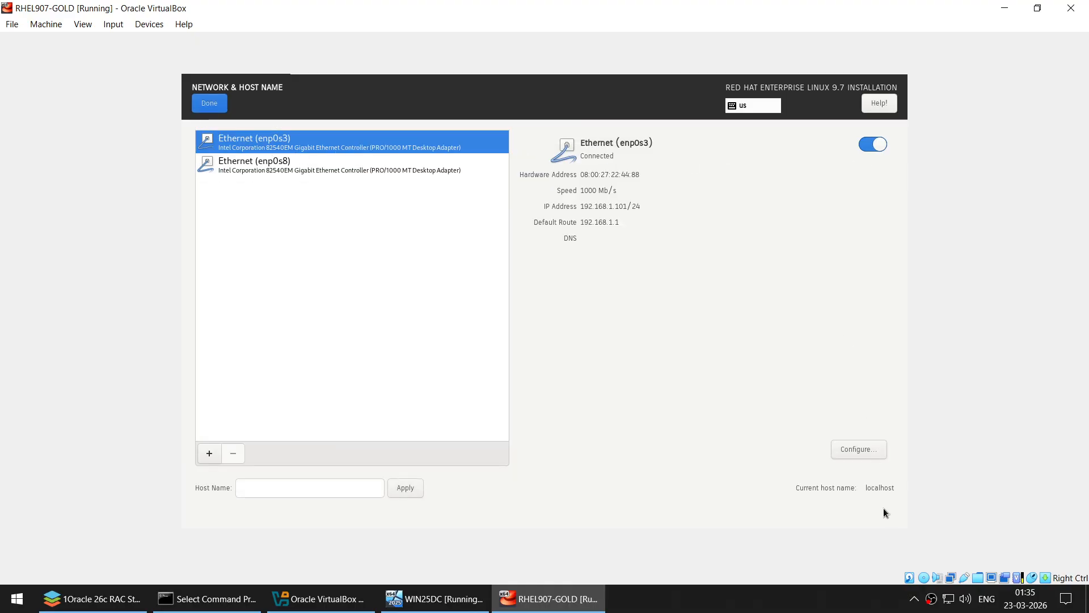
click(859, 449)
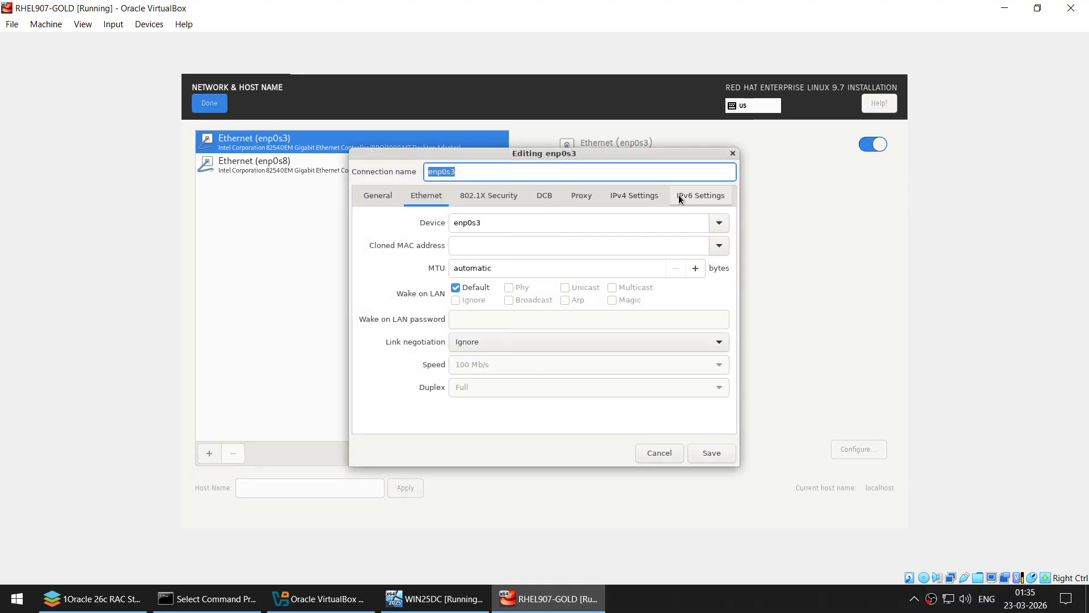
click(679, 195)
click(632, 199)
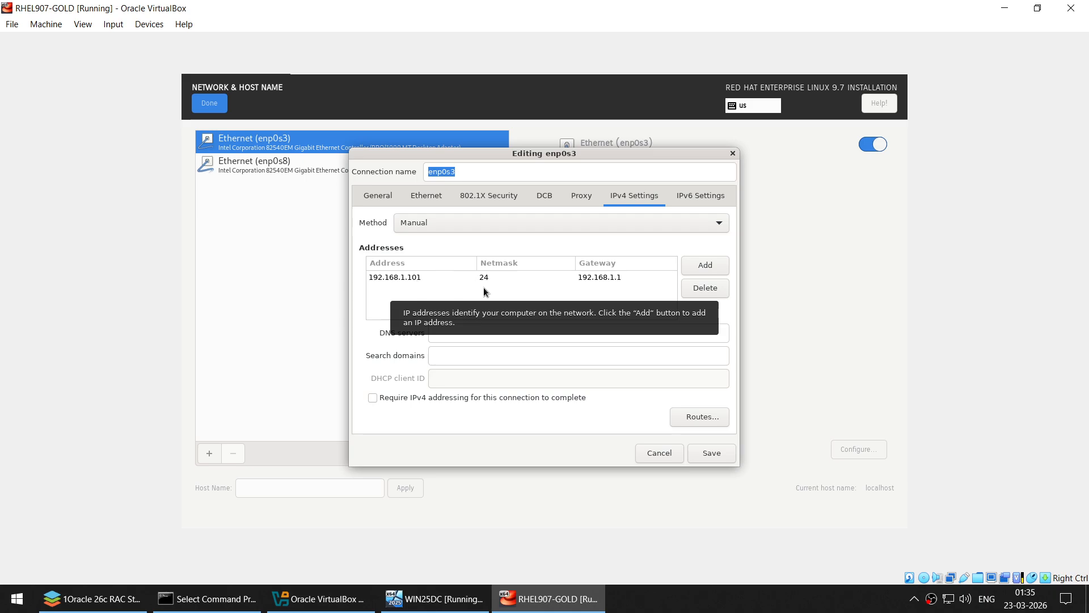
click(716, 451)
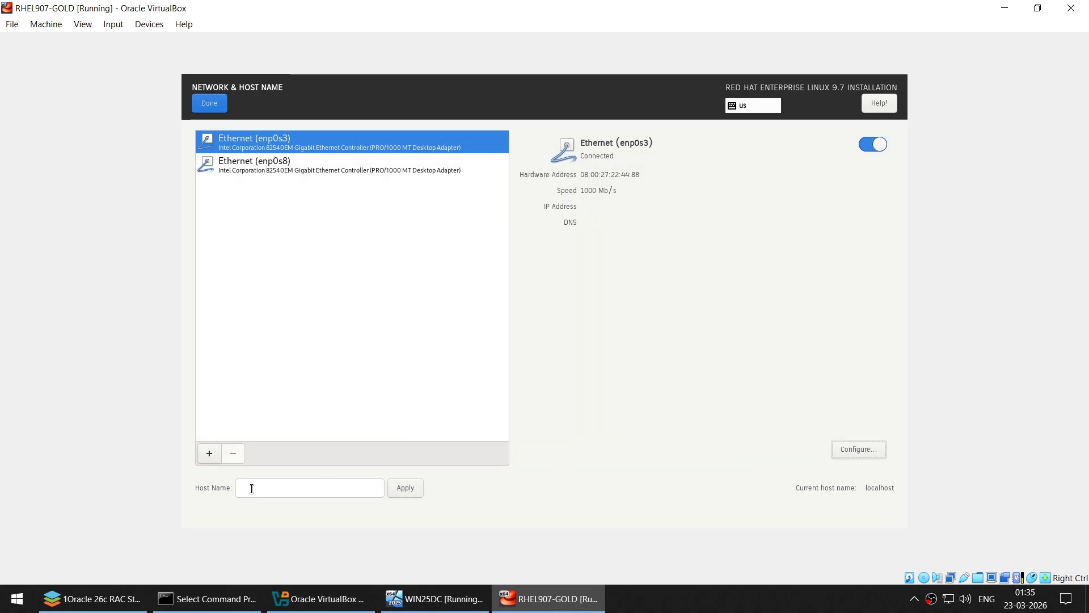
click(218, 105)
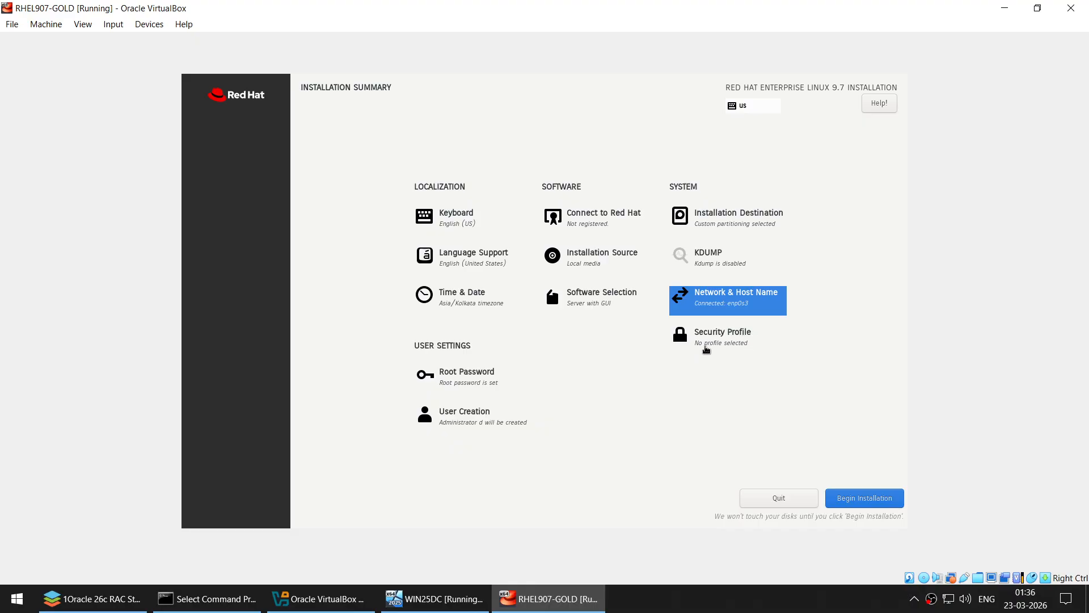
- Start the RHEL 9.7 installation with Begin Installation from the Installation Summary
click(888, 499)
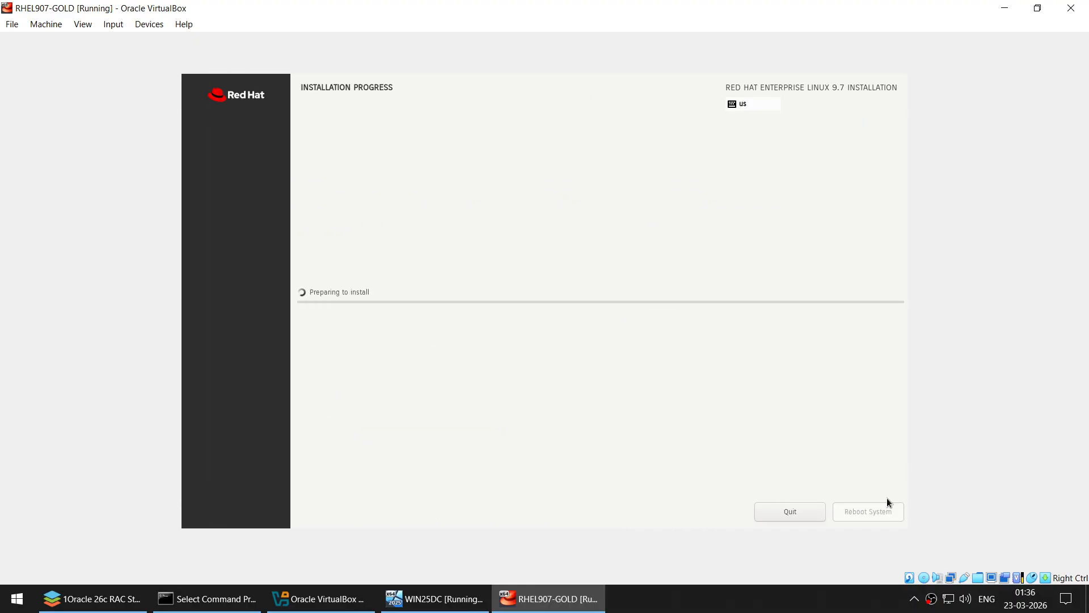
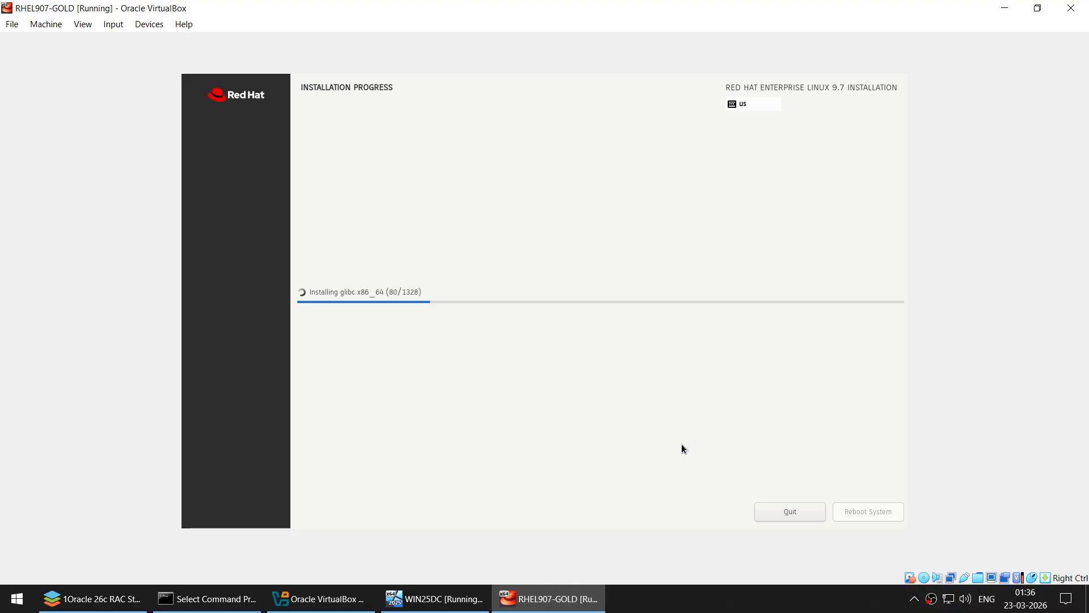
- Switch from the RHEL installer to the running WIN25DC VM window
click(434, 598)
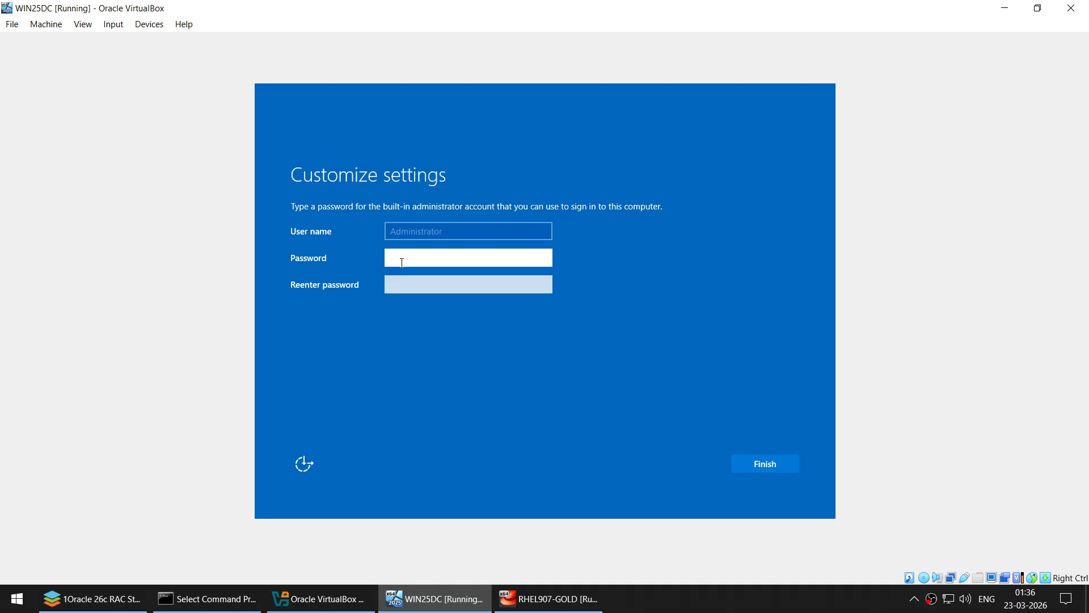
- Enter and confirm the built-in Administrator password, then finish the Customize settings page
text(Welcome1)
key(Tab)
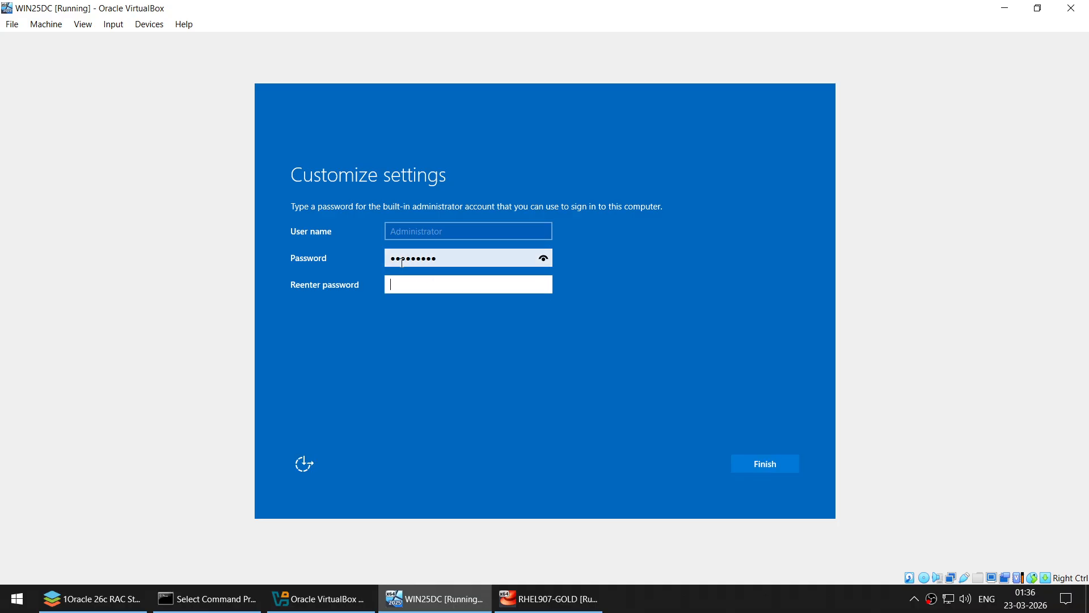
text(••)
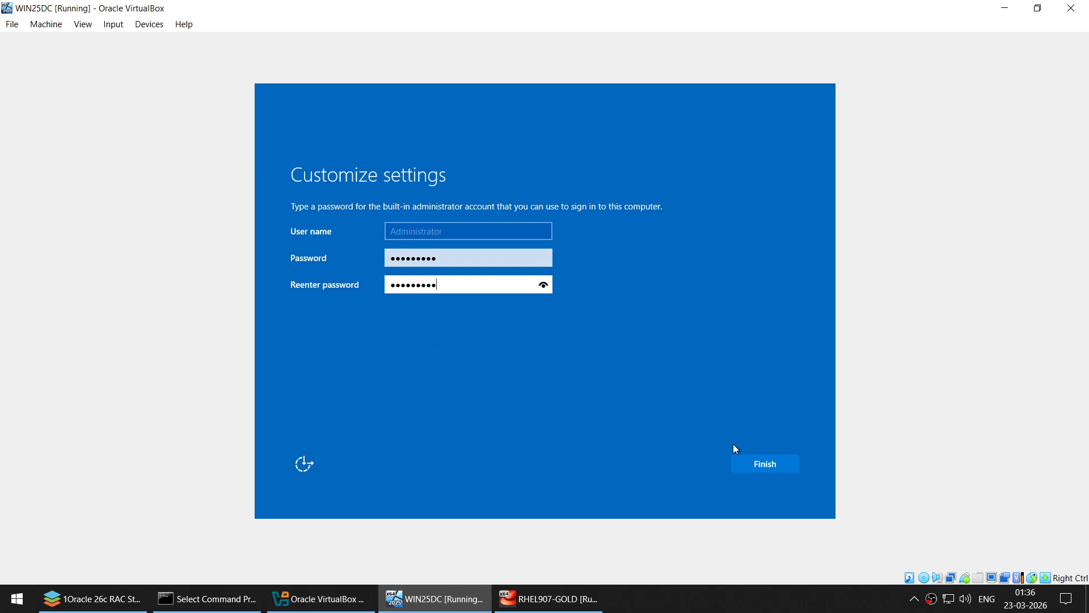
click(755, 462)
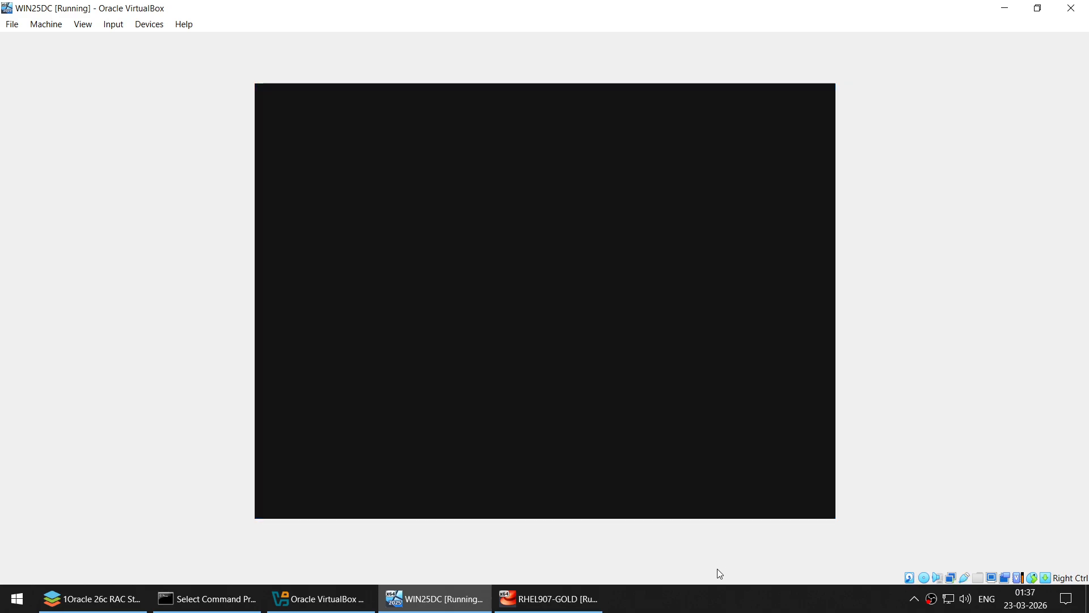
- Send Ctrl-Alt-Del from the Input menu and sign in as Administrator with the password
click(723, 597)
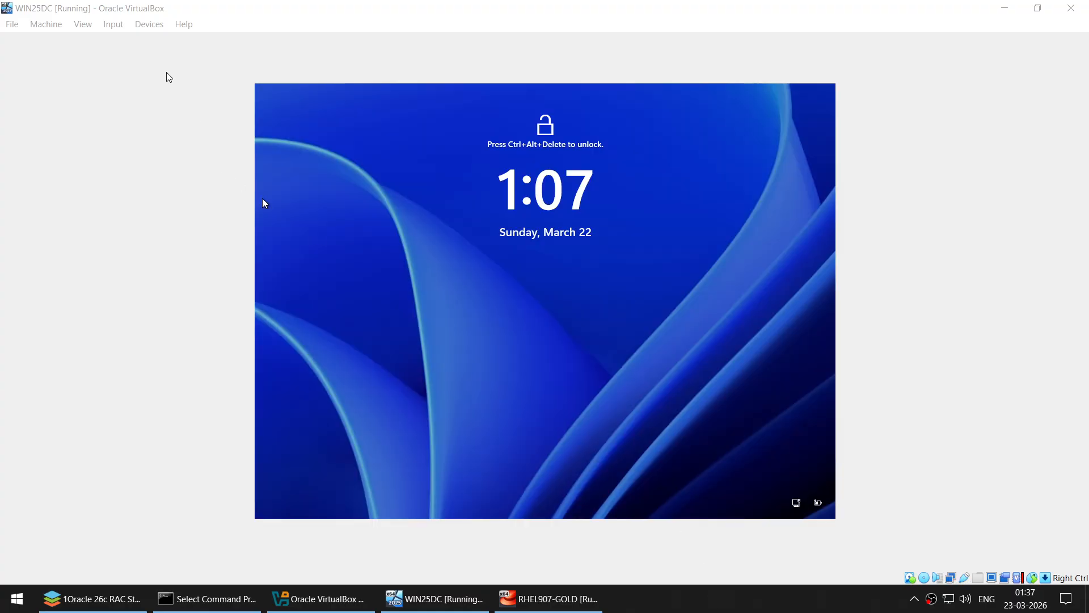
click(113, 23)
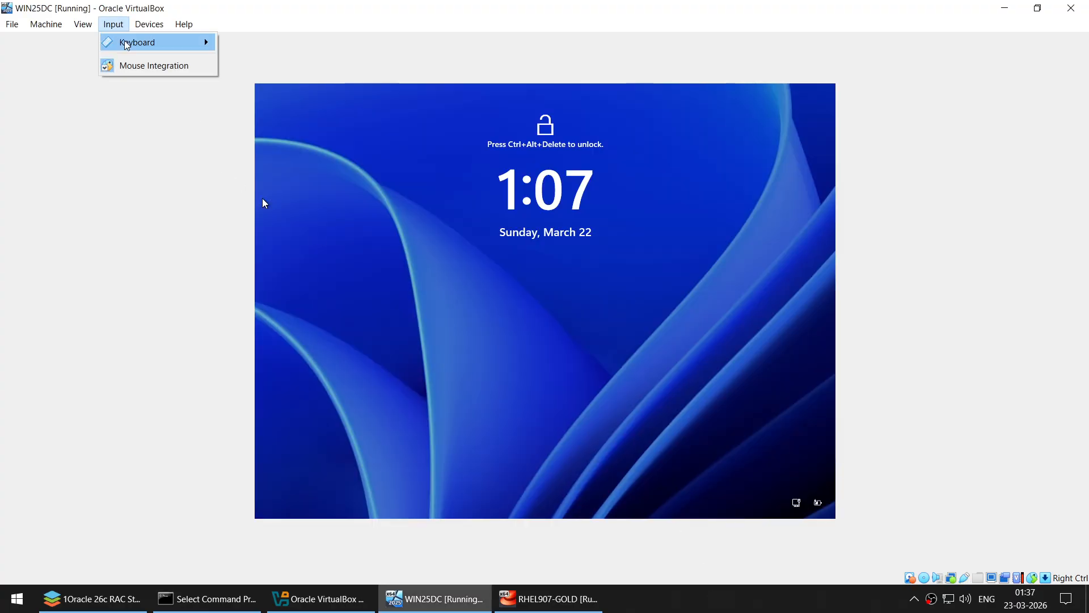
mouse_move(136, 42)
click(295, 83)
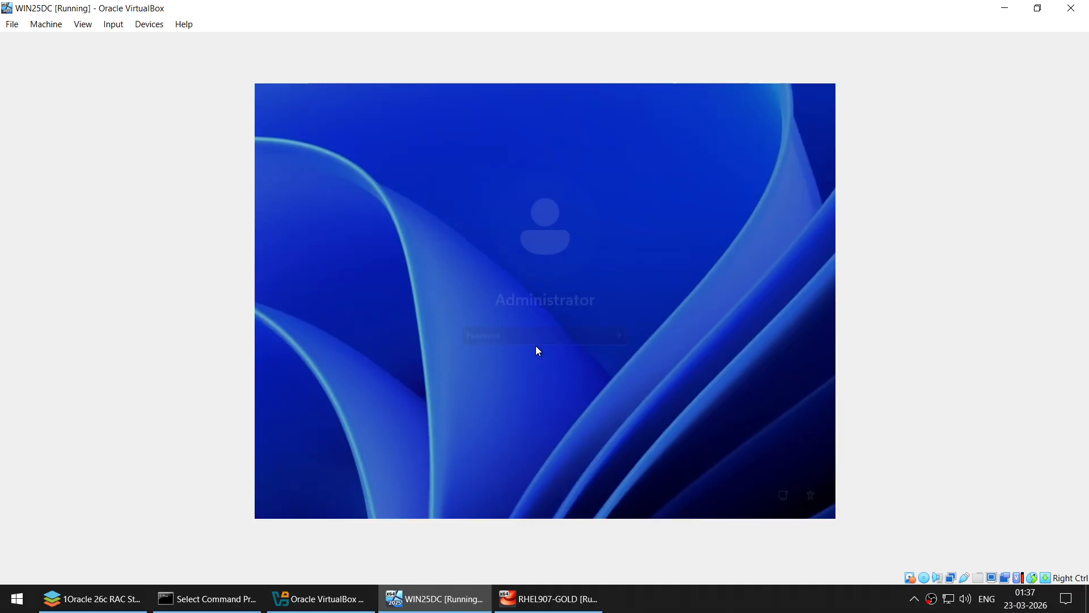
text(•••)
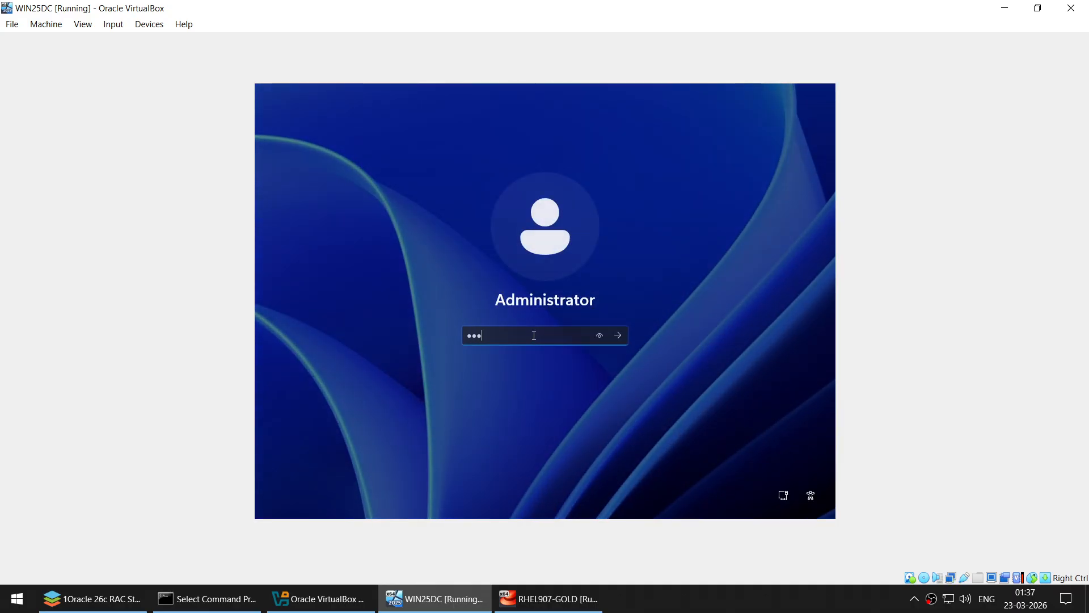
key(Return)
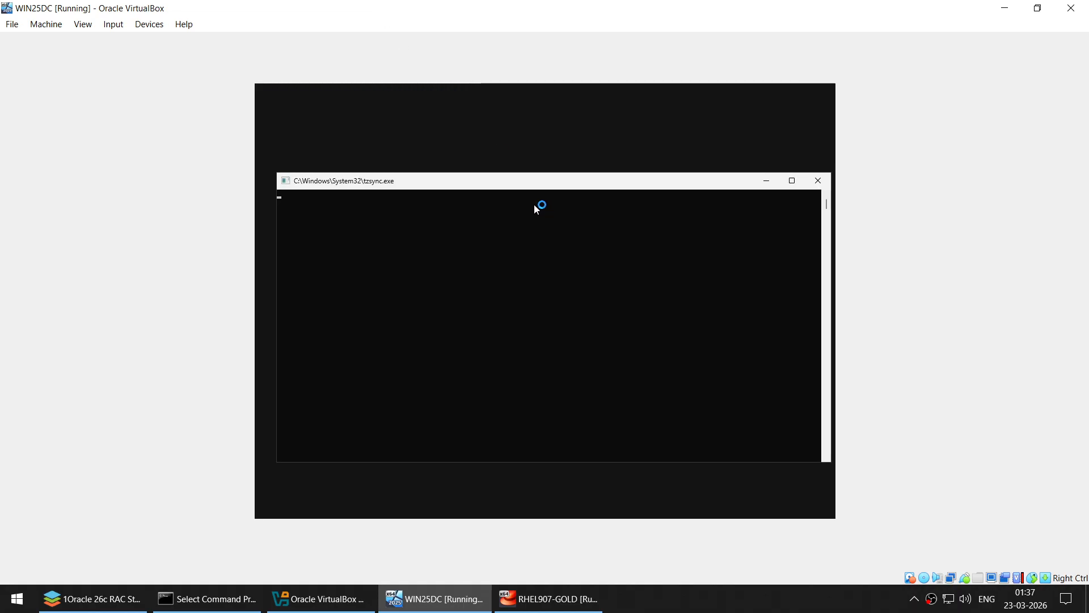
- Close the tzsync console and accept sending only Required diagnostic data
click(818, 179)
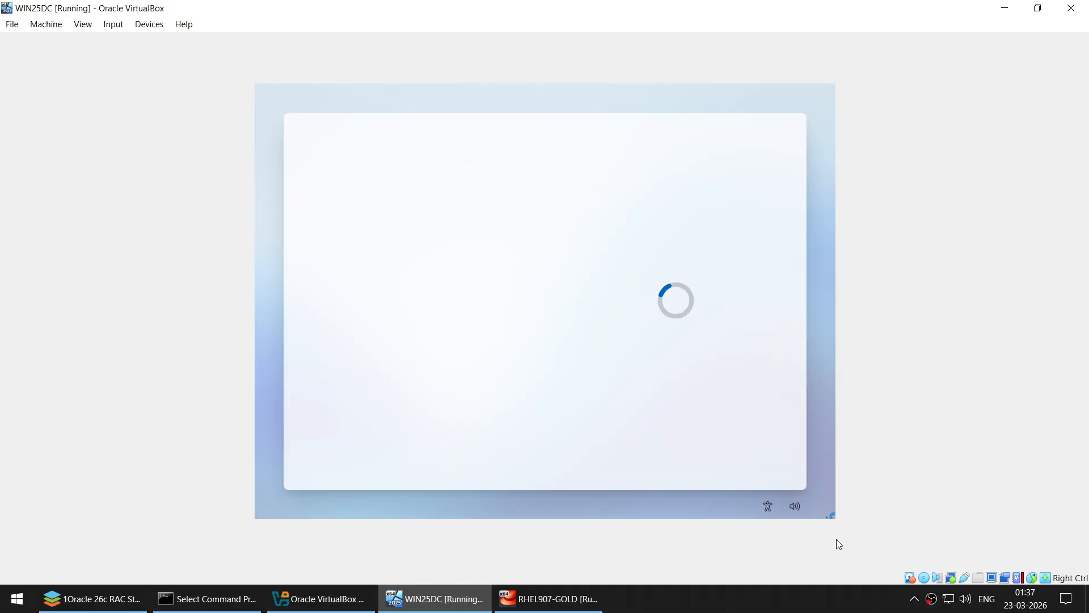
scroll(635, 328, down, 2)
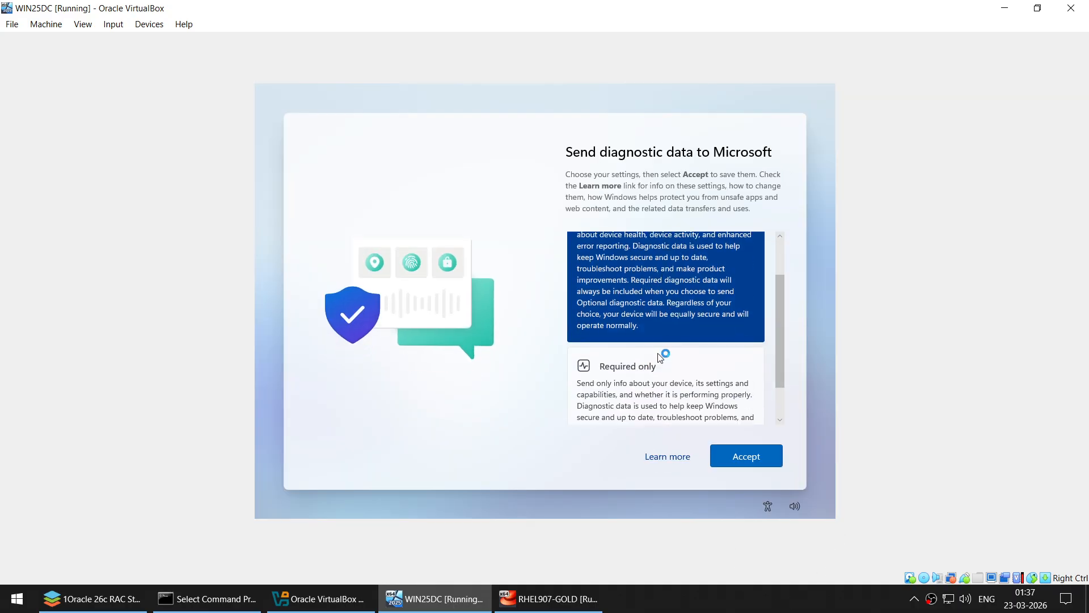
click(640, 381)
click(776, 455)
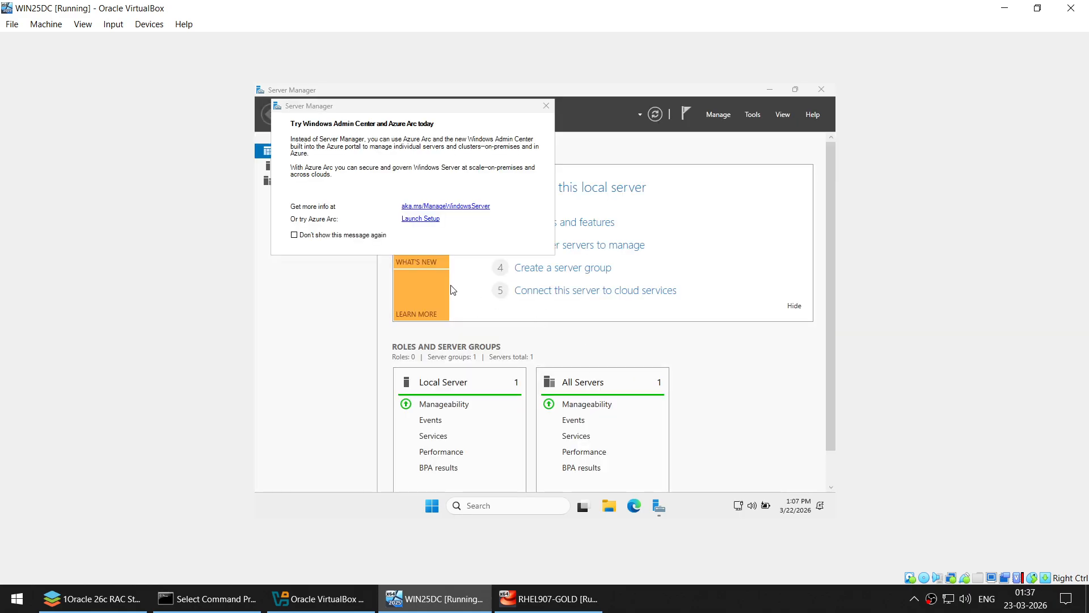
- Dismiss the Azure Arc popup so it won't show again, and close Server Manager
click(353, 233)
click(547, 106)
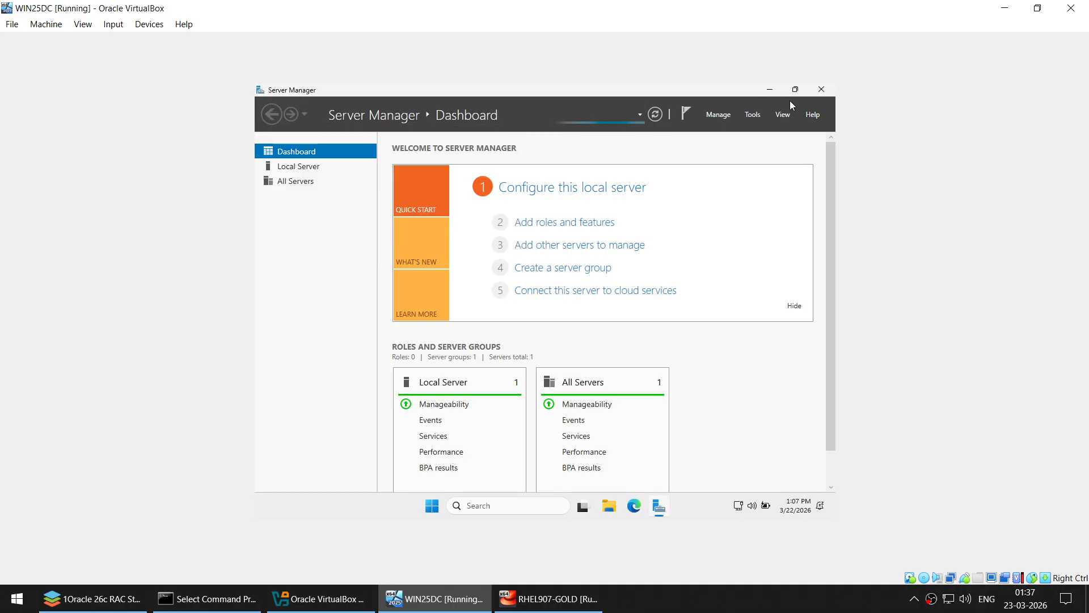
click(822, 91)
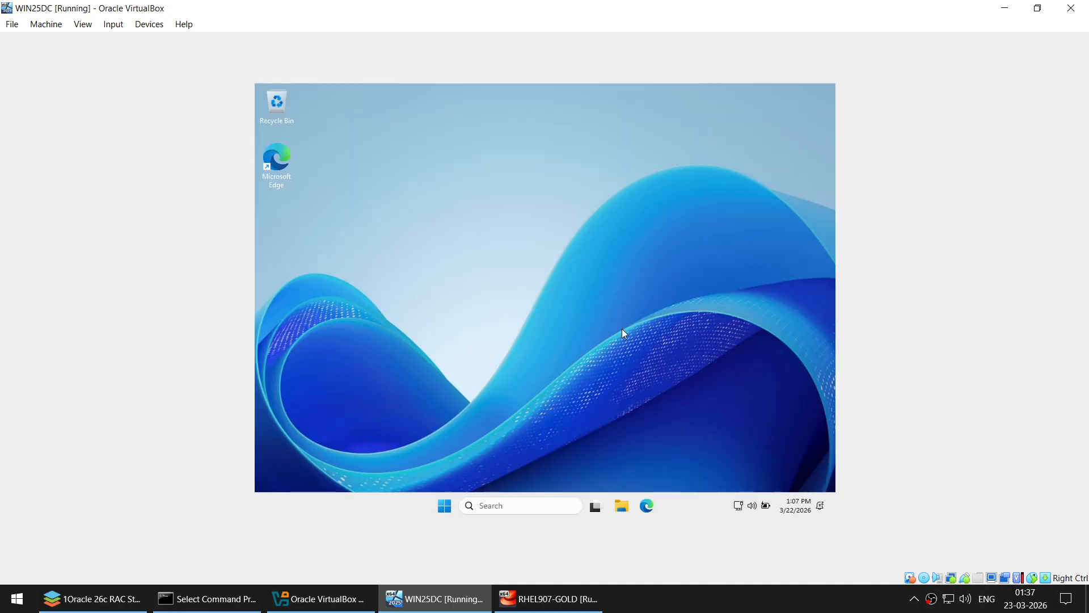
- In Taskbar settings, set alignment to Left and Combine taskbar buttons to Never
right_click(682, 507)
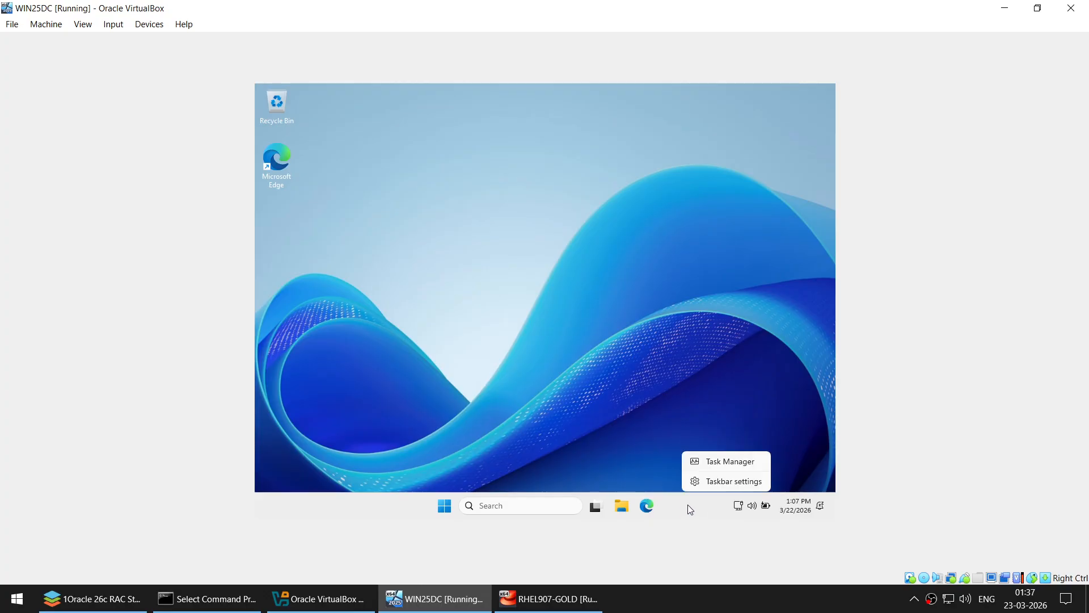
click(706, 481)
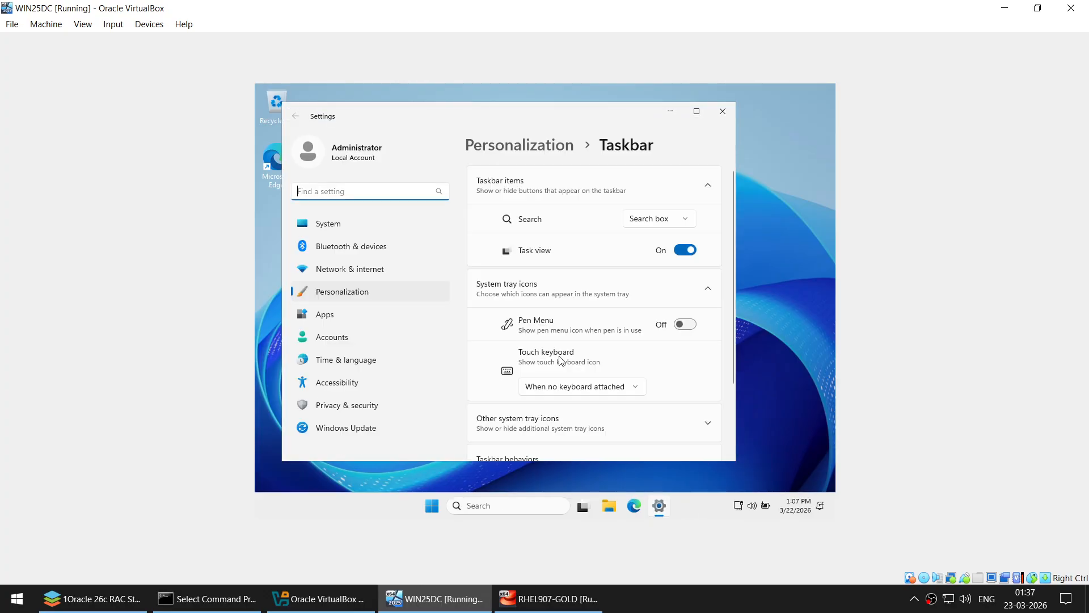
scroll(562, 361, down, 3)
click(567, 365)
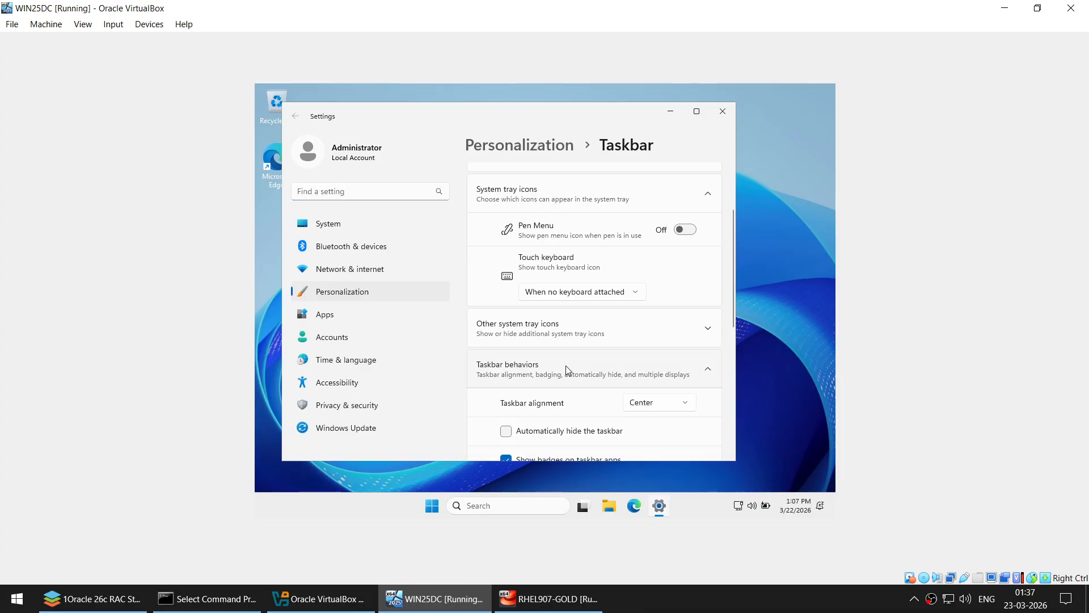
click(641, 403)
click(650, 392)
scroll(650, 397, down, 5)
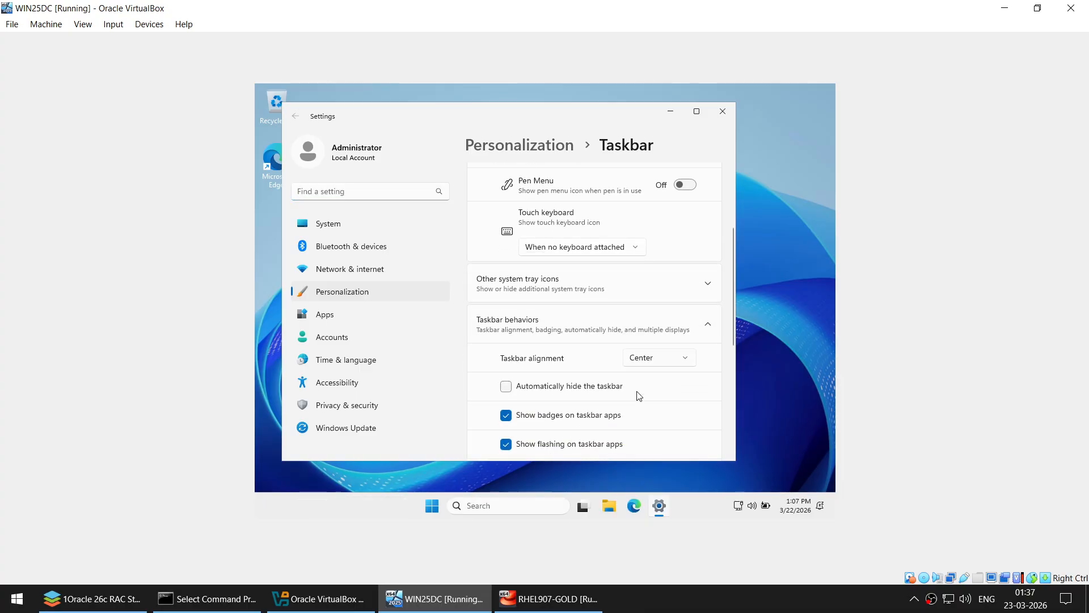
click(653, 377)
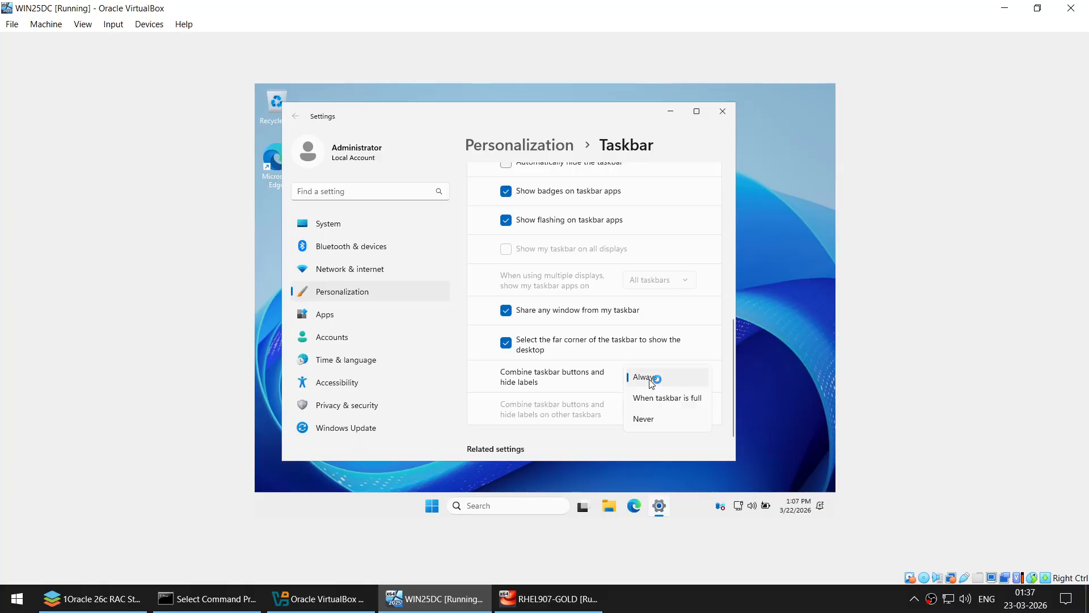
click(655, 417)
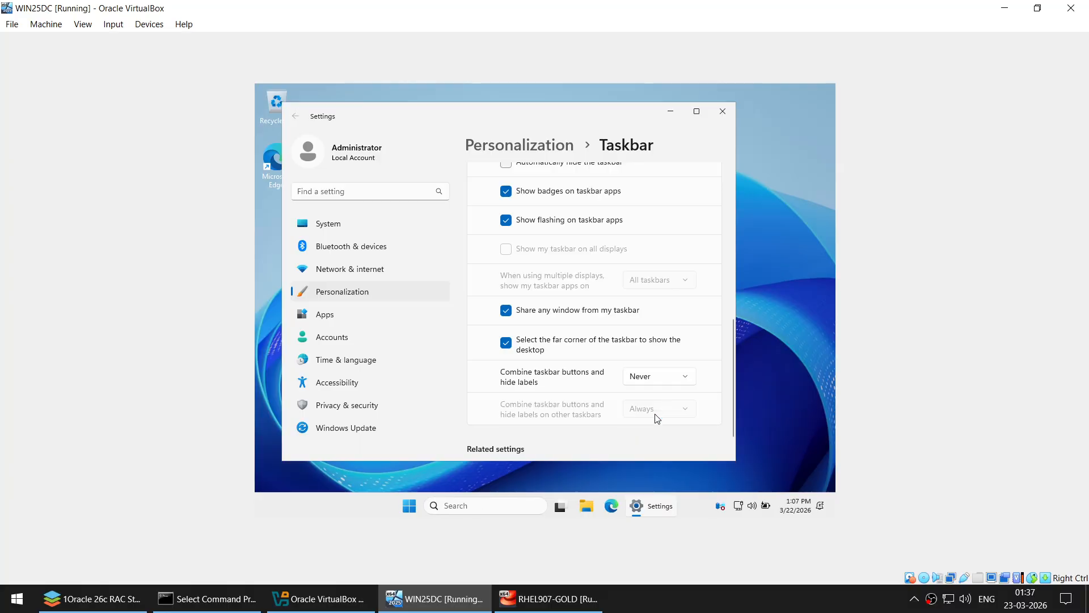
click(722, 111)
- Set the taskbar Search option to Hide
right_click(672, 498)
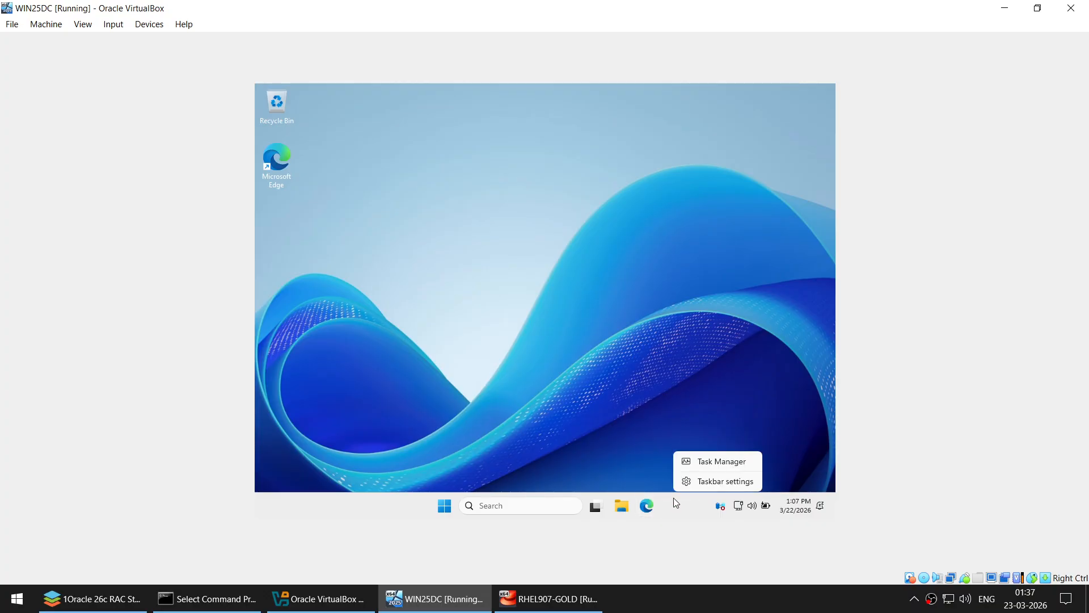
click(691, 479)
scroll(623, 315, down, 2)
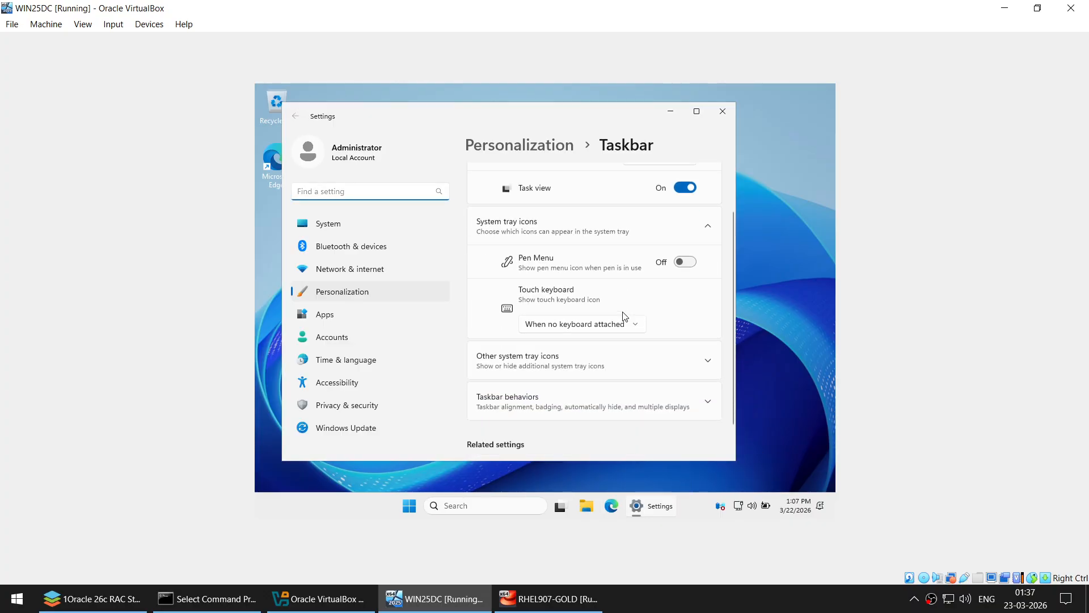
scroll(624, 315, up, 2)
scroll(649, 281, down, 2)
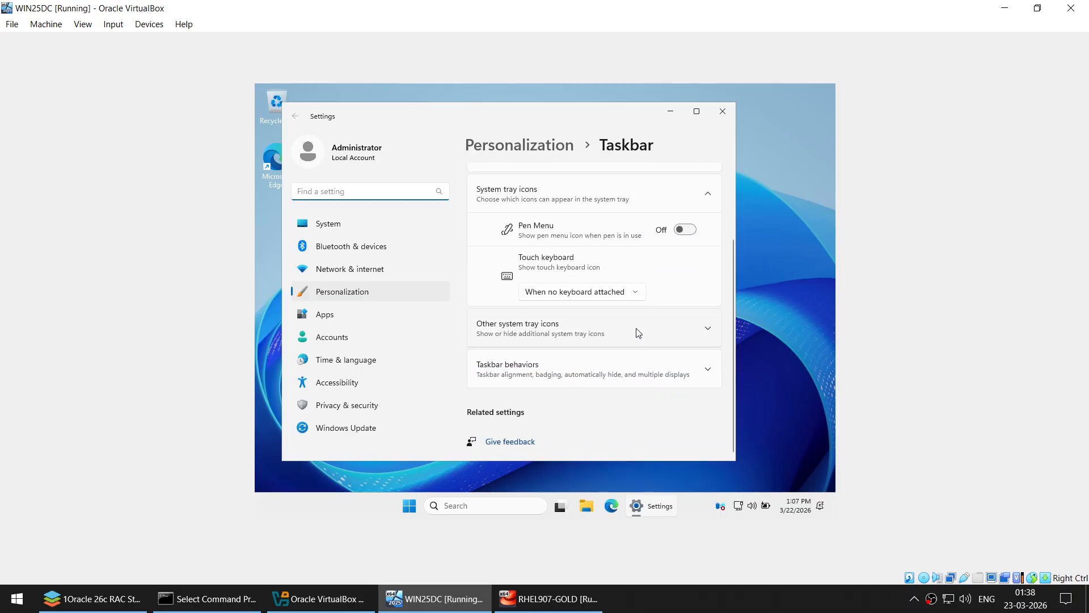
scroll(641, 318, up, 2)
click(661, 219)
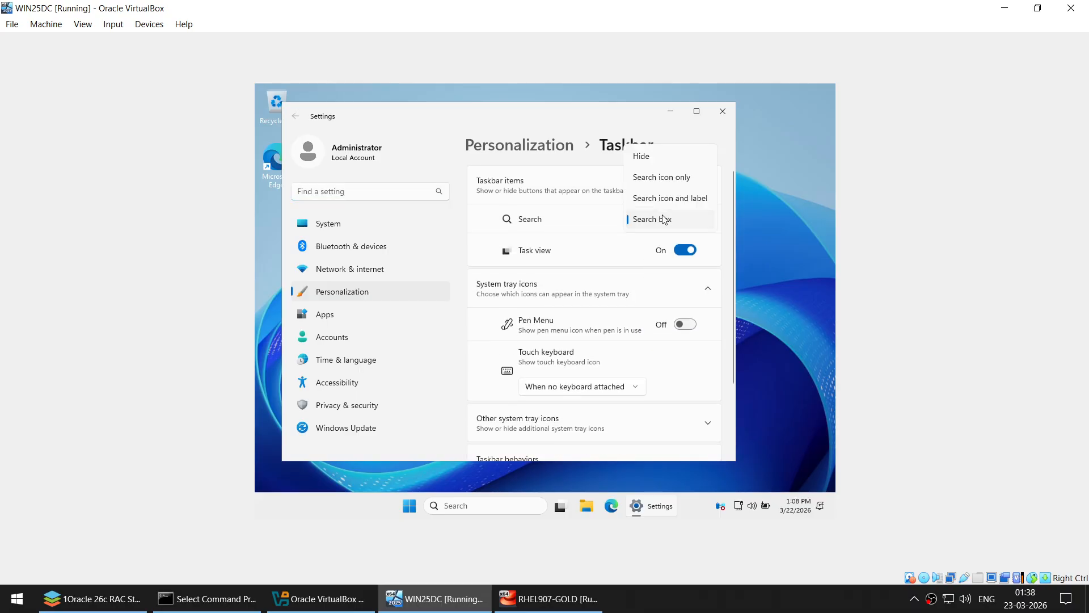
click(664, 158)
- Reapply Left taskbar alignment under Taskbar behaviors and close Settings
scroll(641, 351, down, 2)
click(602, 332)
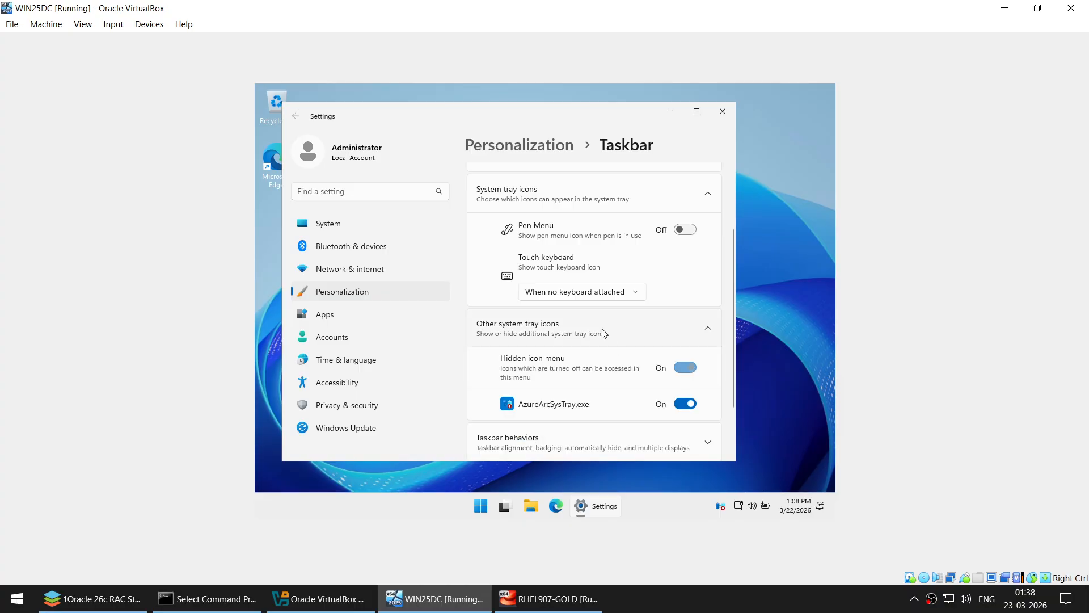
scroll(608, 363, down, 1)
click(607, 370)
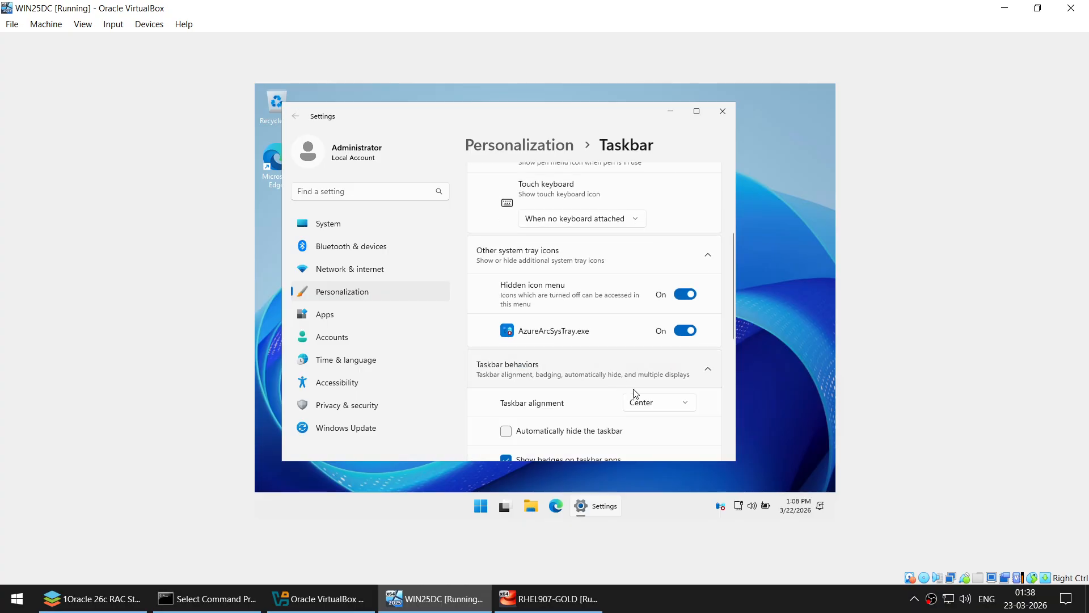
click(636, 404)
click(642, 384)
scroll(640, 385, down, 3)
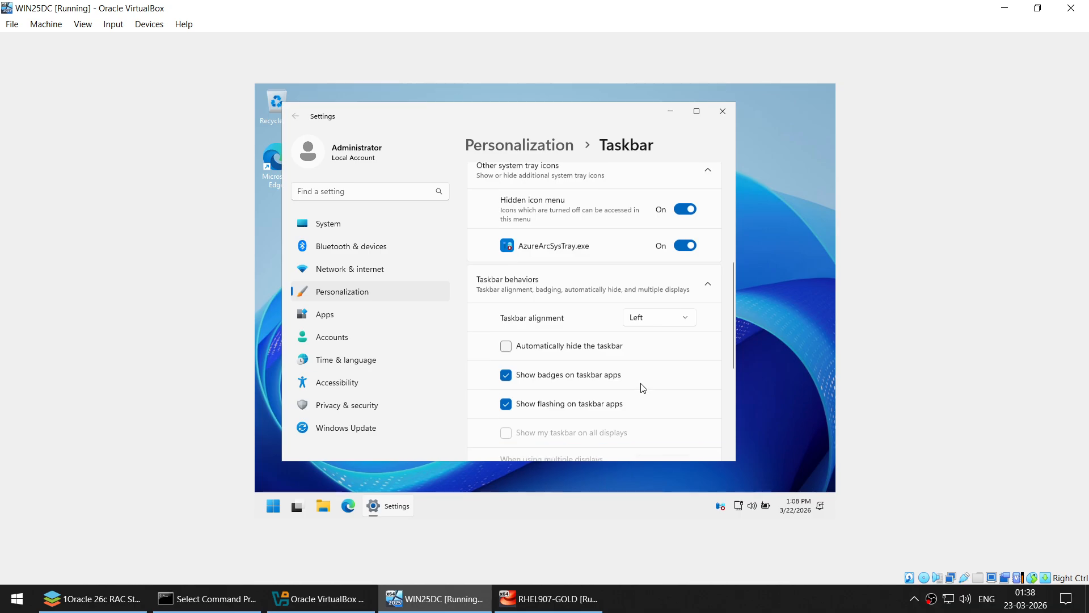
click(722, 111)
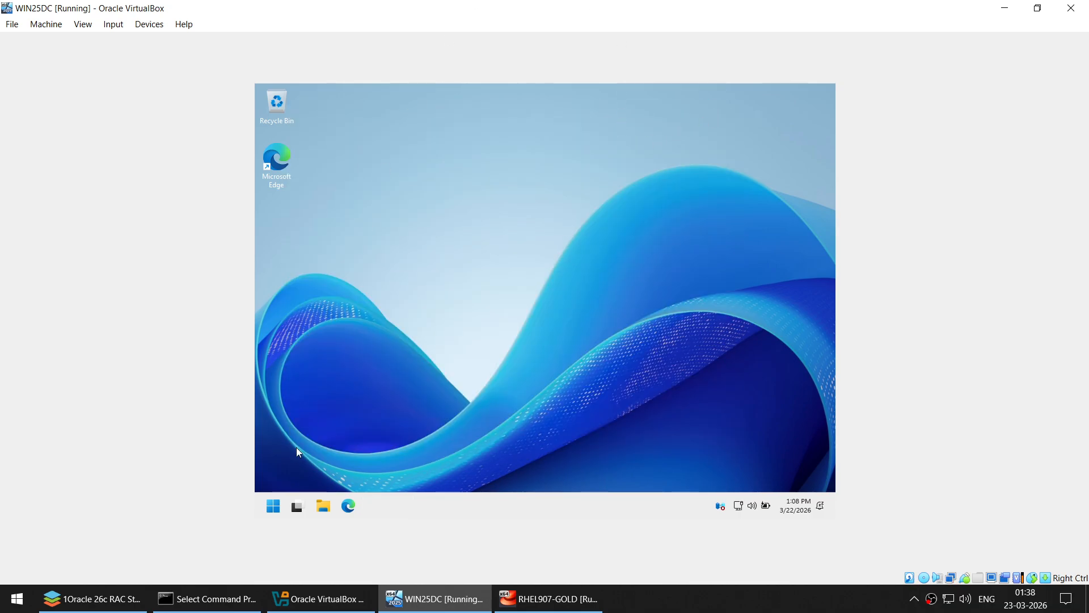
click(280, 508)
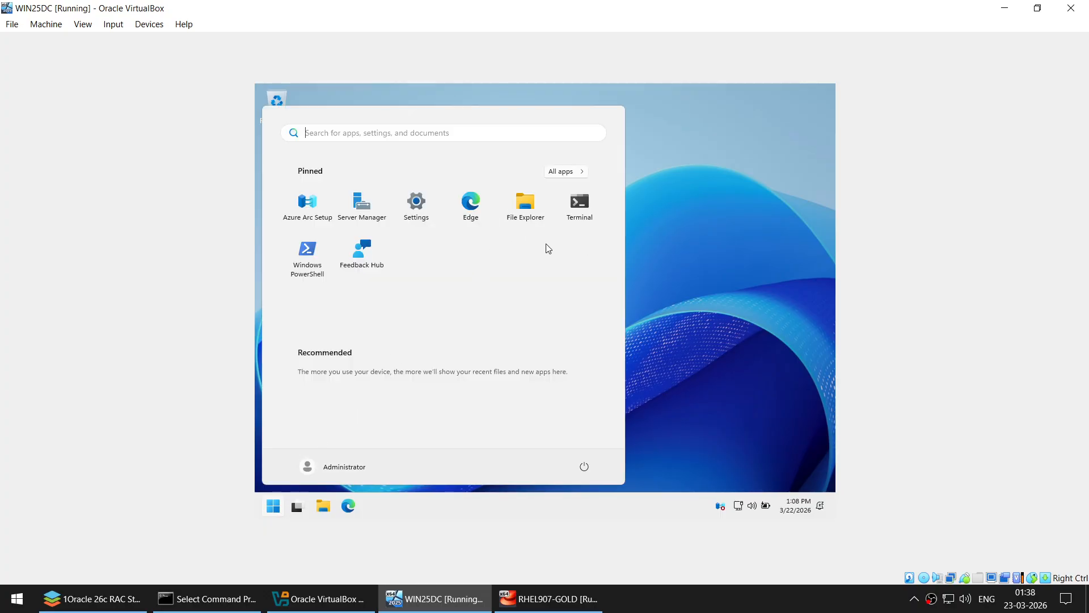
- Rename the PC to WIN25DC via This PC Properties and choose Restart later
click(529, 214)
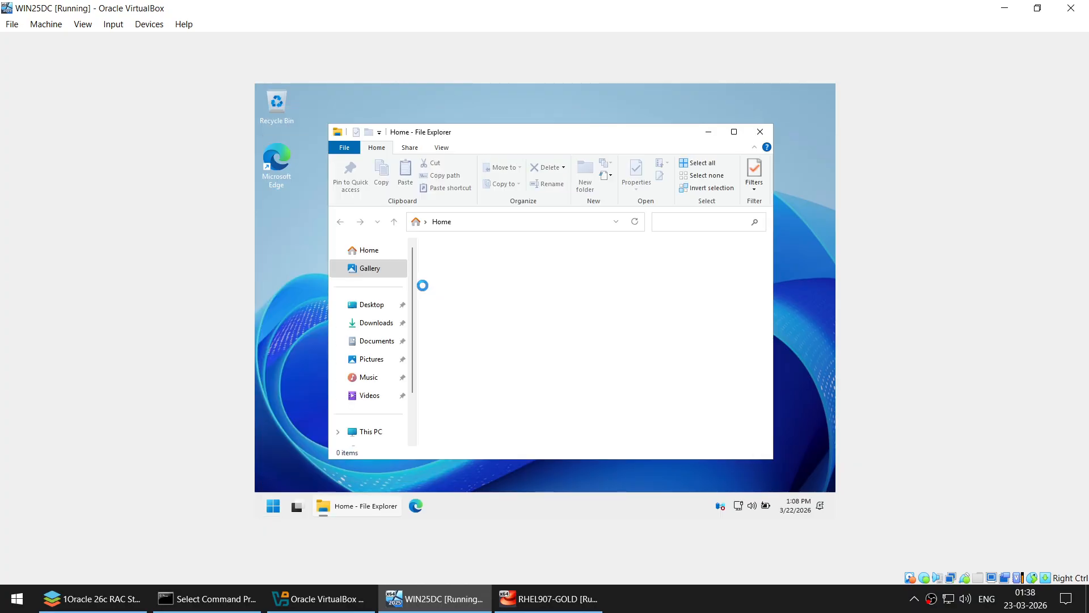
right_click(369, 432)
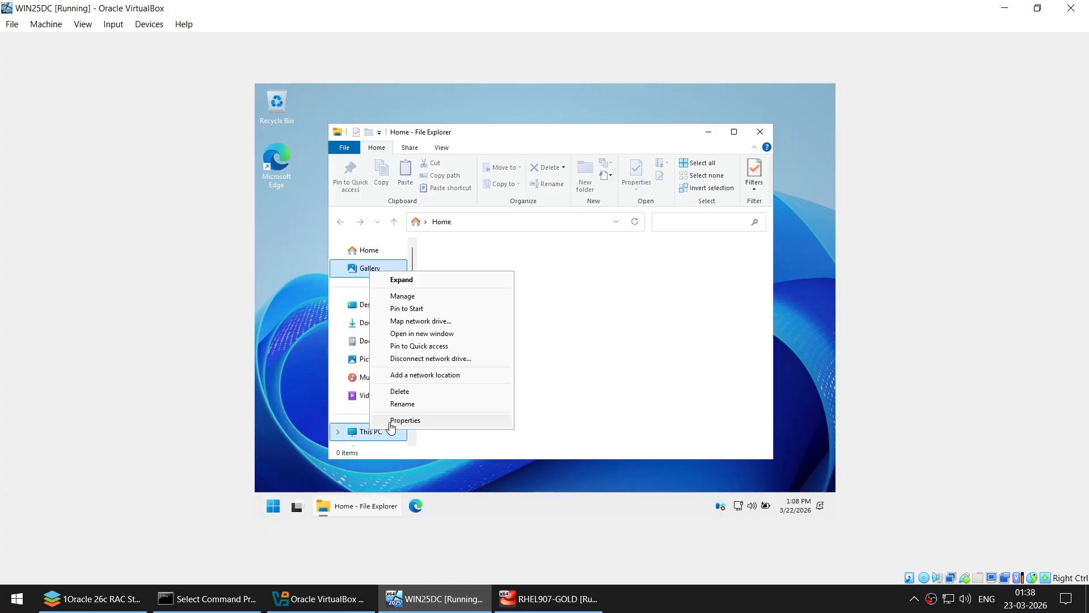
click(389, 423)
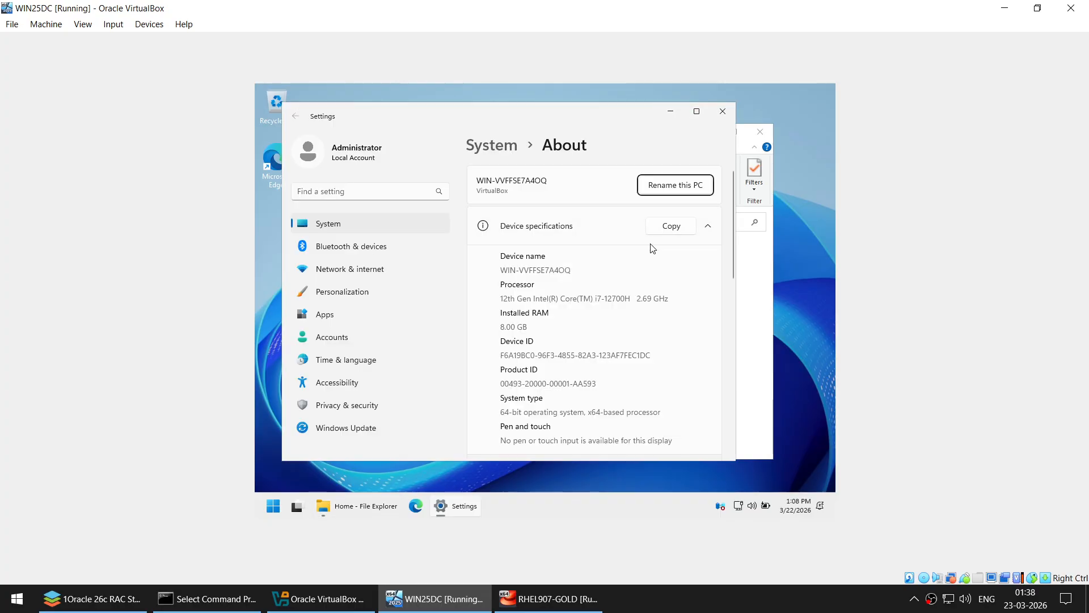
click(674, 184)
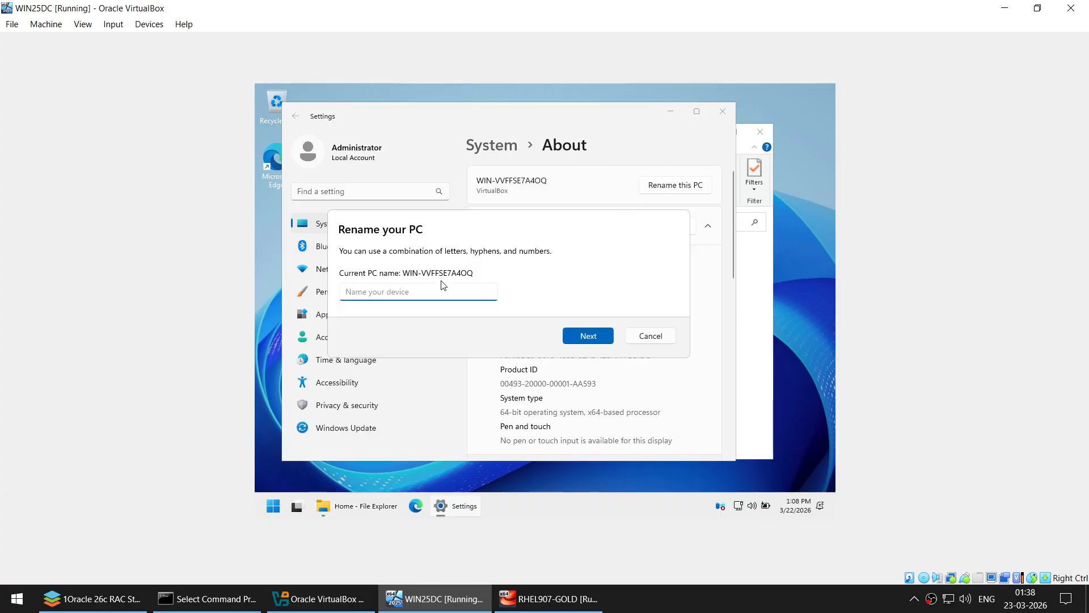
text(WIN25DC)
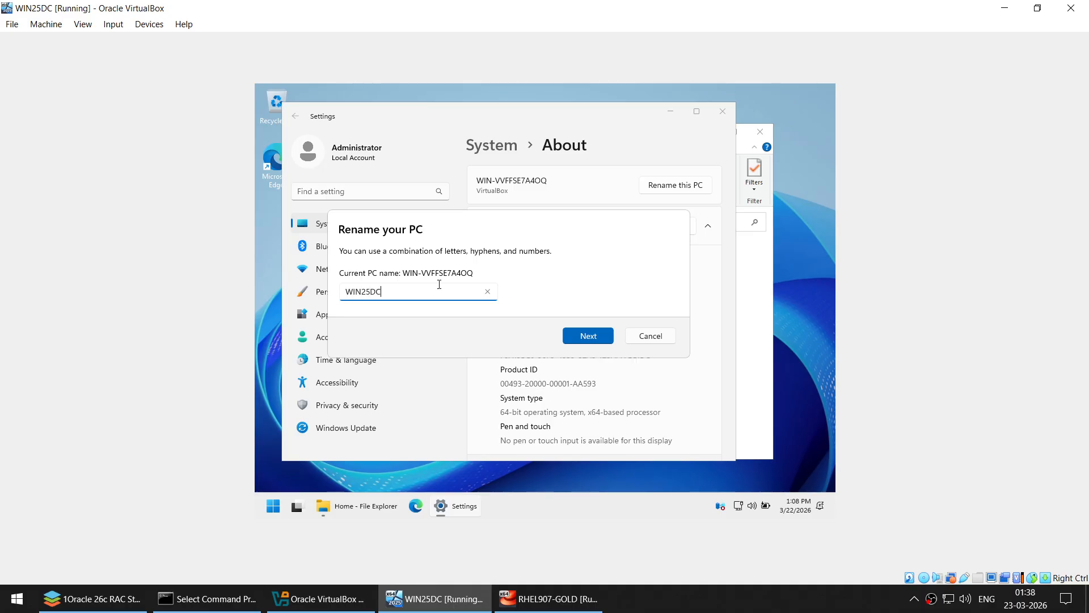
click(591, 339)
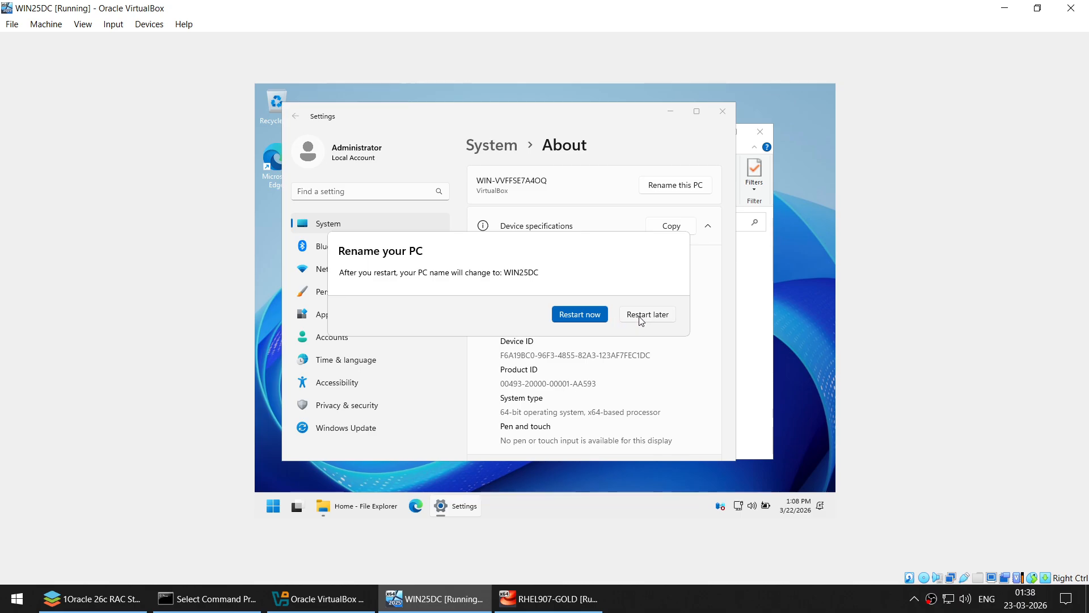
click(640, 317)
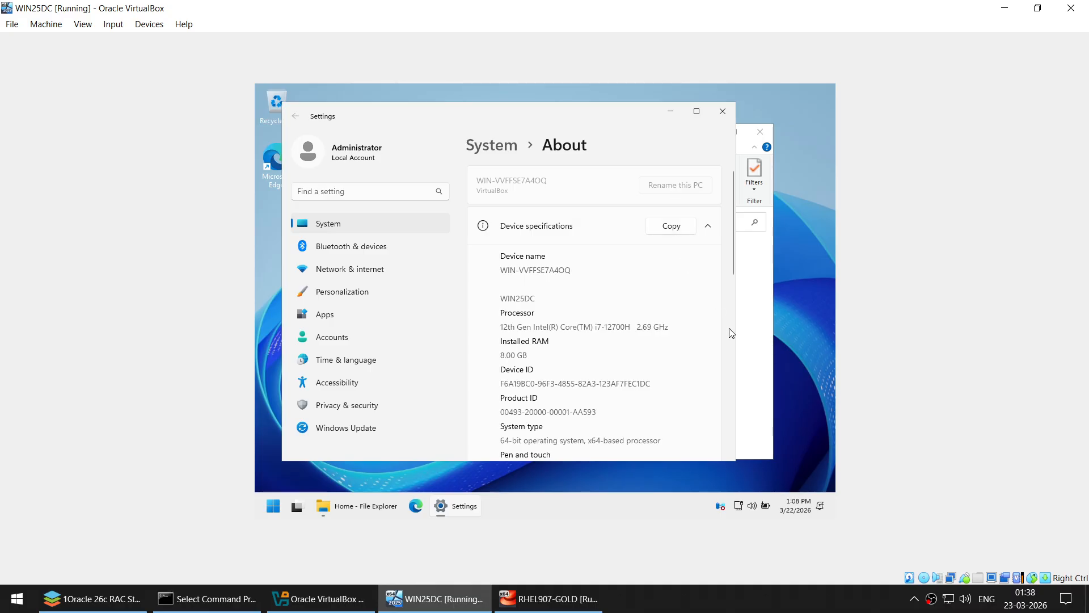
right_click(738, 506)
click(743, 472)
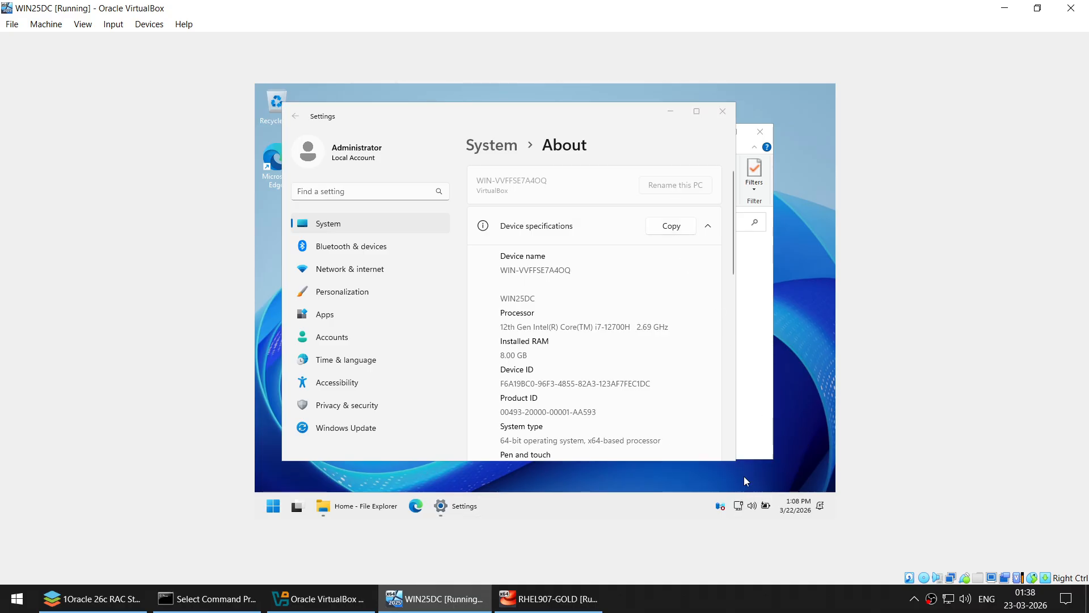
- In Advanced network settings, connect Network Adapter 1 via Devices > Network
click(581, 401)
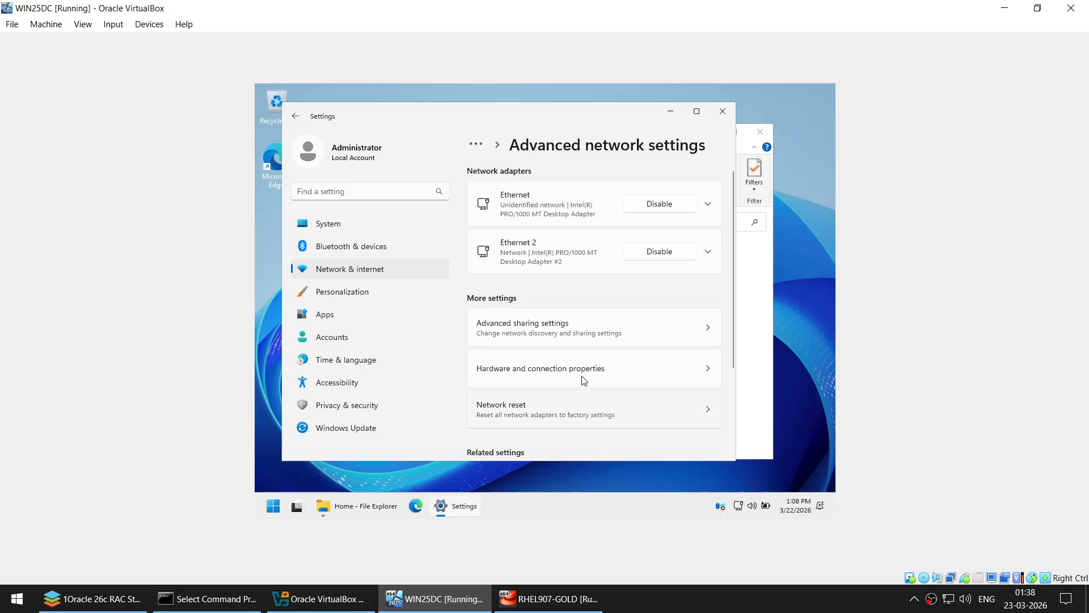
click(707, 206)
scroll(615, 289, down, 1)
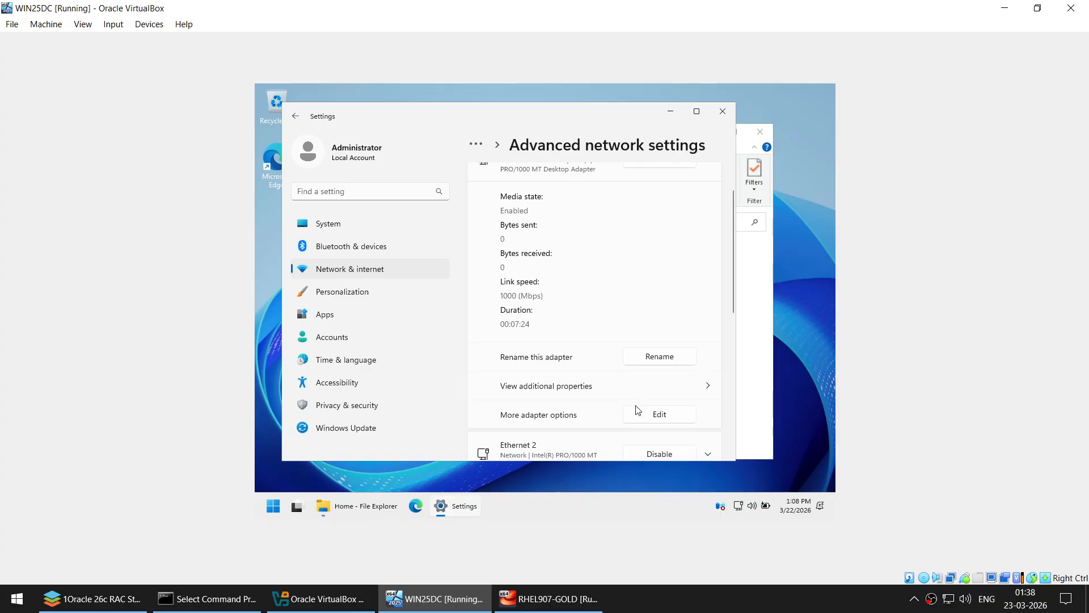
scroll(548, 253, up, 1)
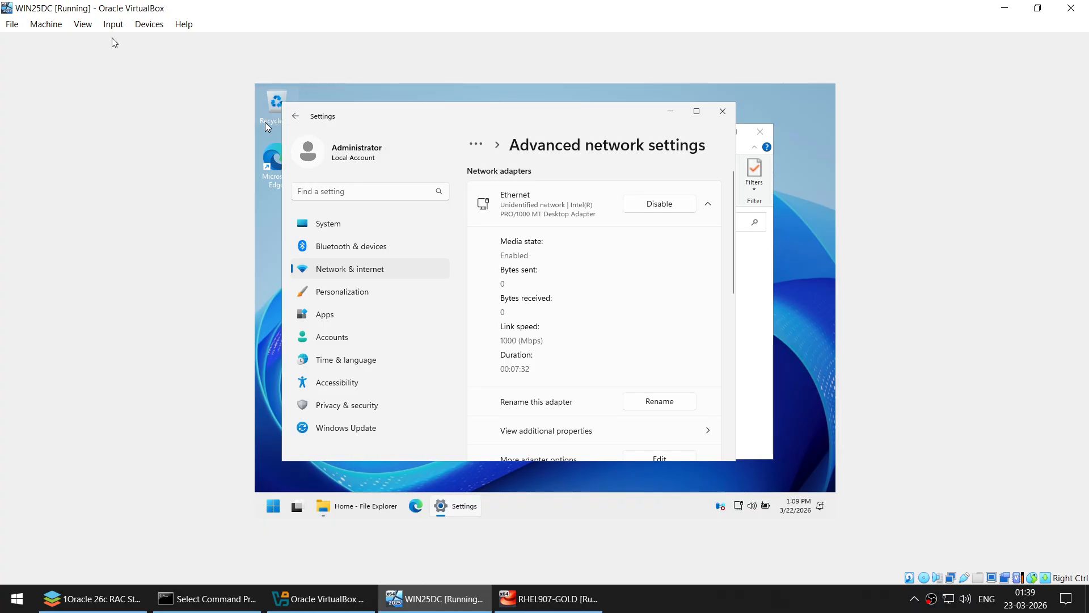
click(146, 26)
mouse_move(177, 77)
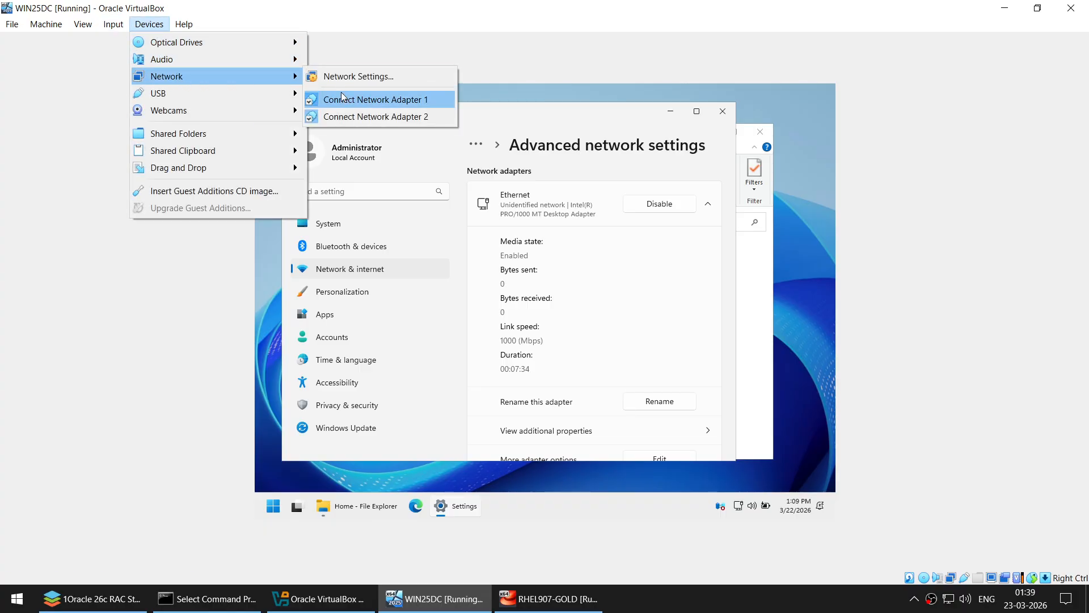
click(342, 97)
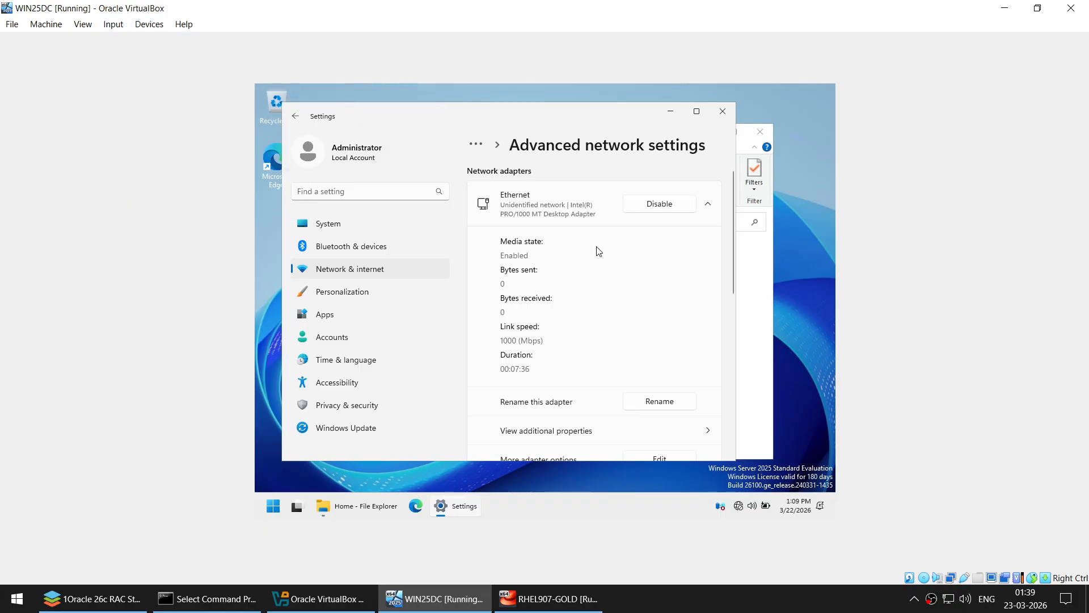
- Rename the Ethernet 2 adapter to PUBLIC
scroll(598, 251, down, 1)
scroll(598, 250, down, 2)
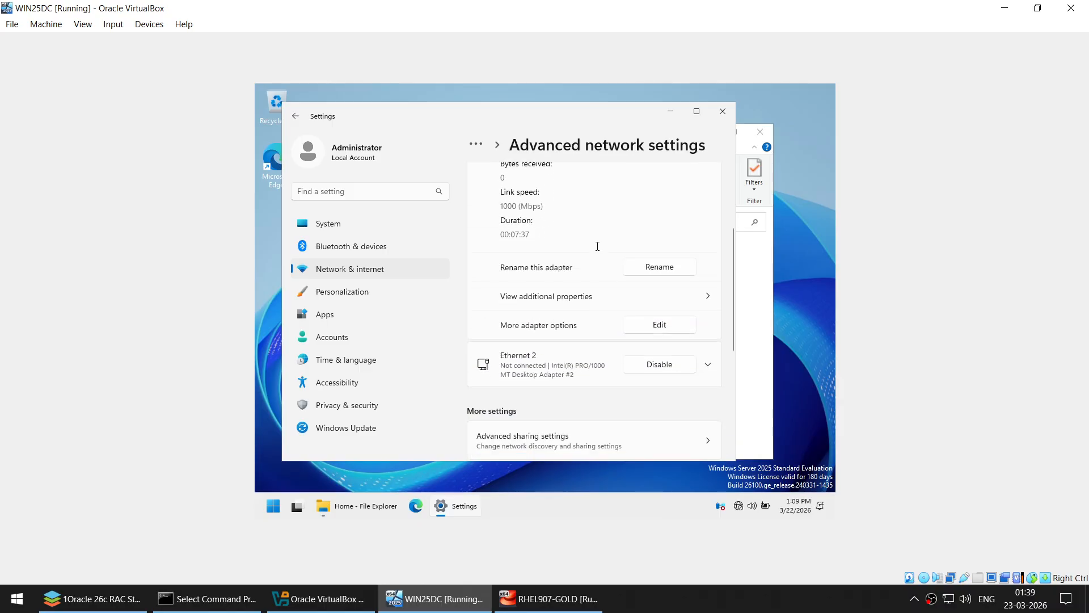
click(543, 372)
scroll(620, 374, down, 1)
scroll(645, 374, down, 3)
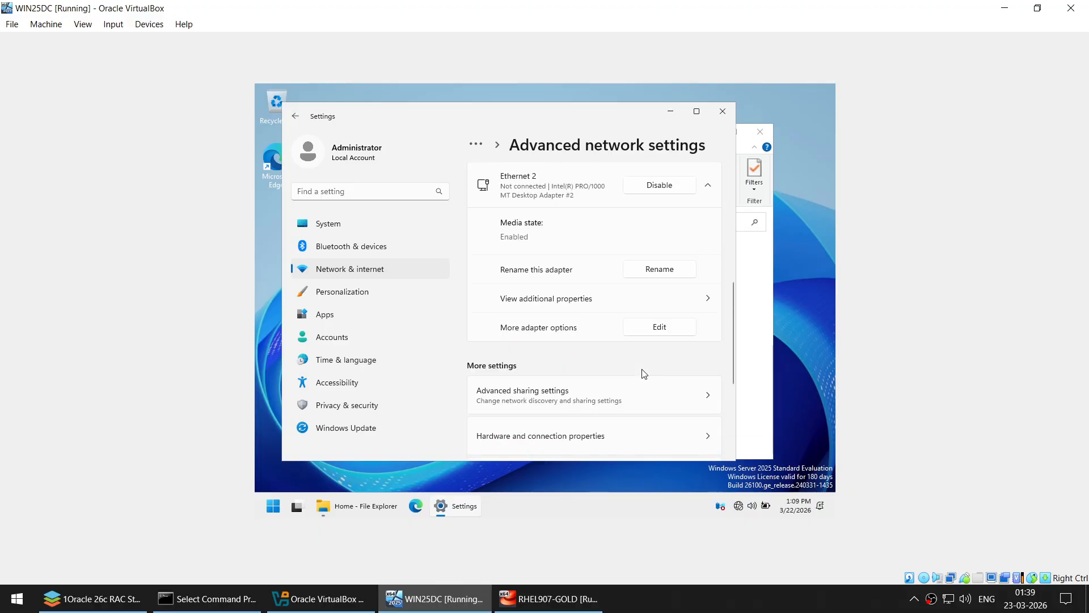
click(653, 268)
text(PU)
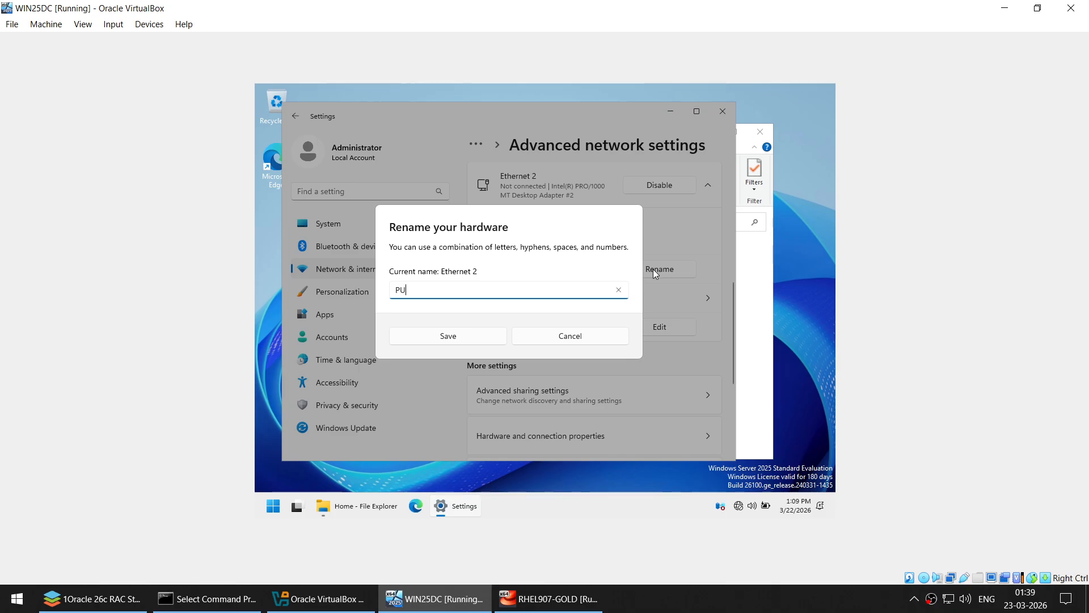
text(BLIC)
click(492, 337)
- Rename the Ethernet adapter to PRIVATE, review its properties unchanged, and close Settings
scroll(585, 314, up, 5)
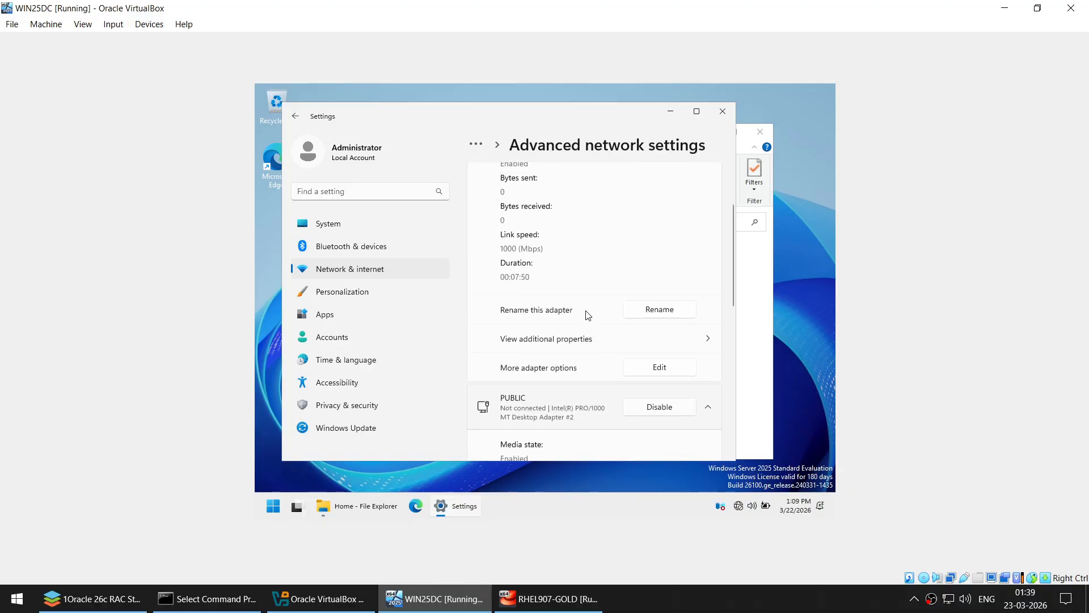
click(647, 312)
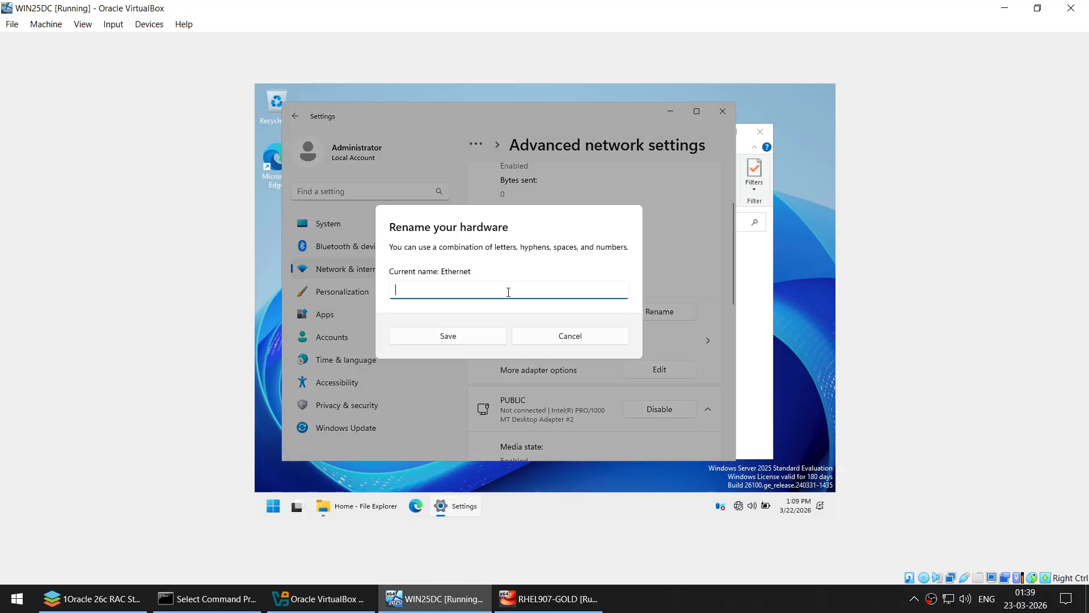
text(PRIVATE)
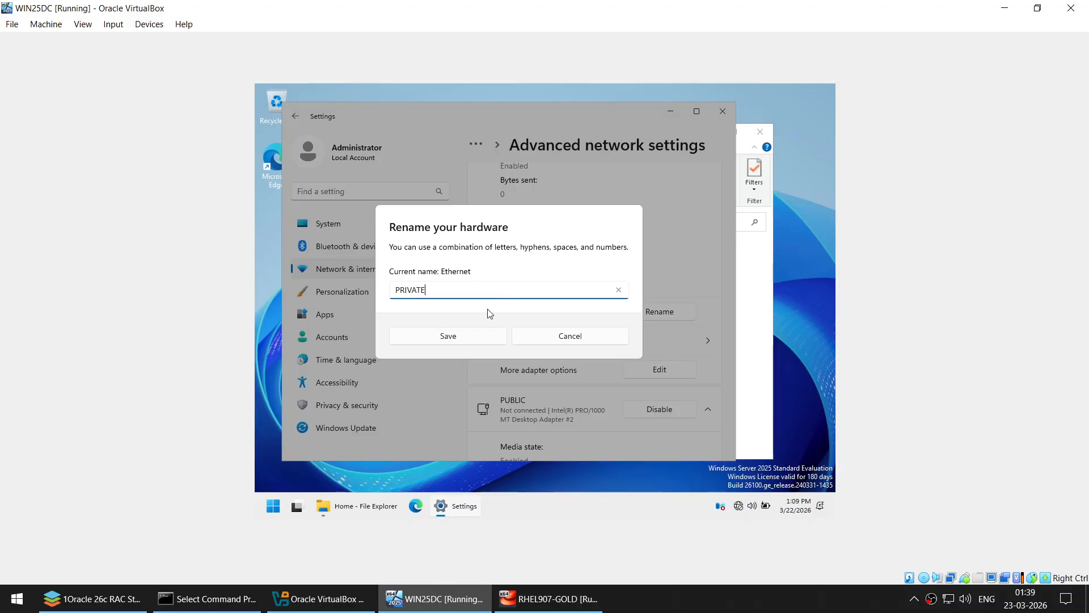
click(472, 335)
scroll(613, 248, up, 3)
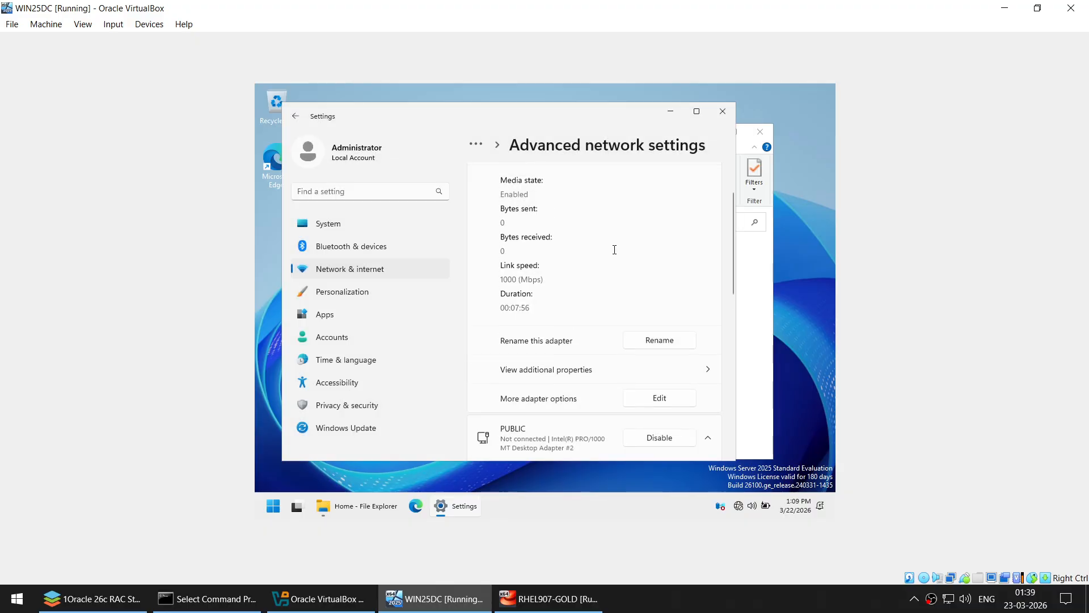
scroll(614, 250, down, 1)
scroll(624, 283, down, 1)
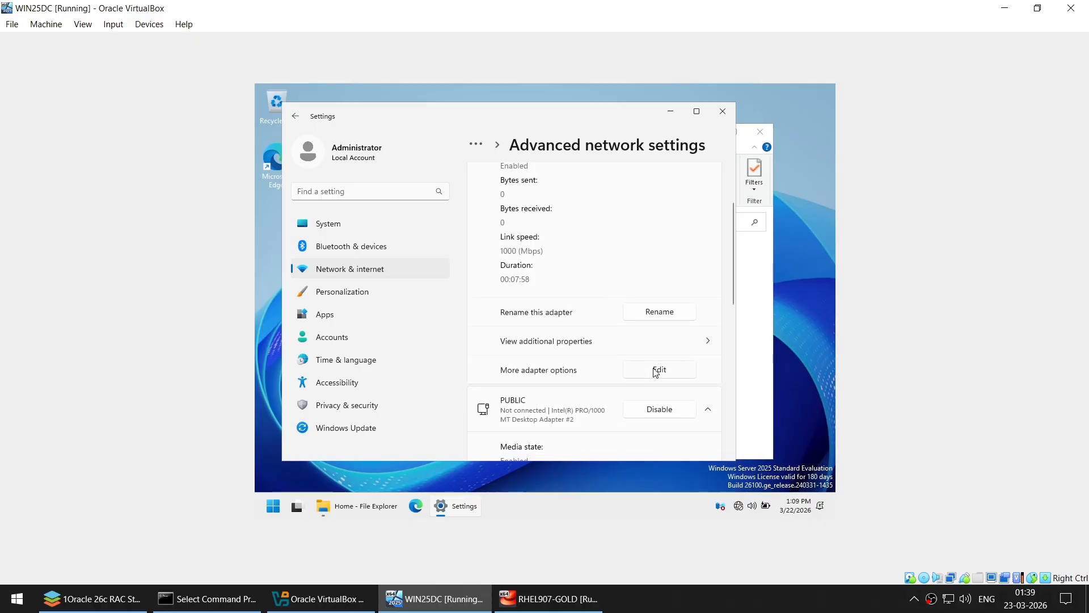
click(656, 371)
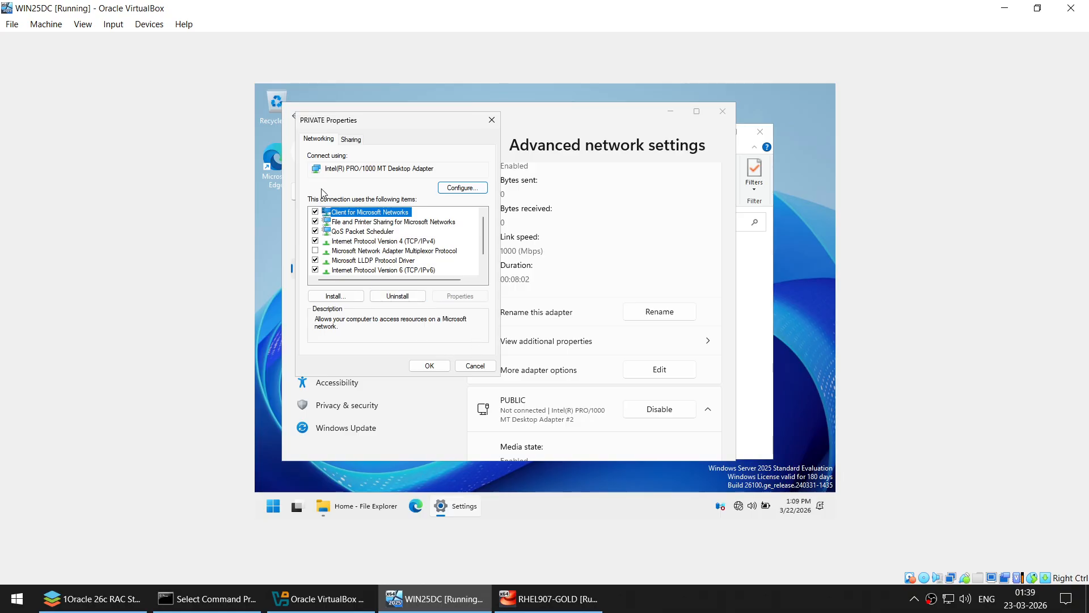
click(475, 366)
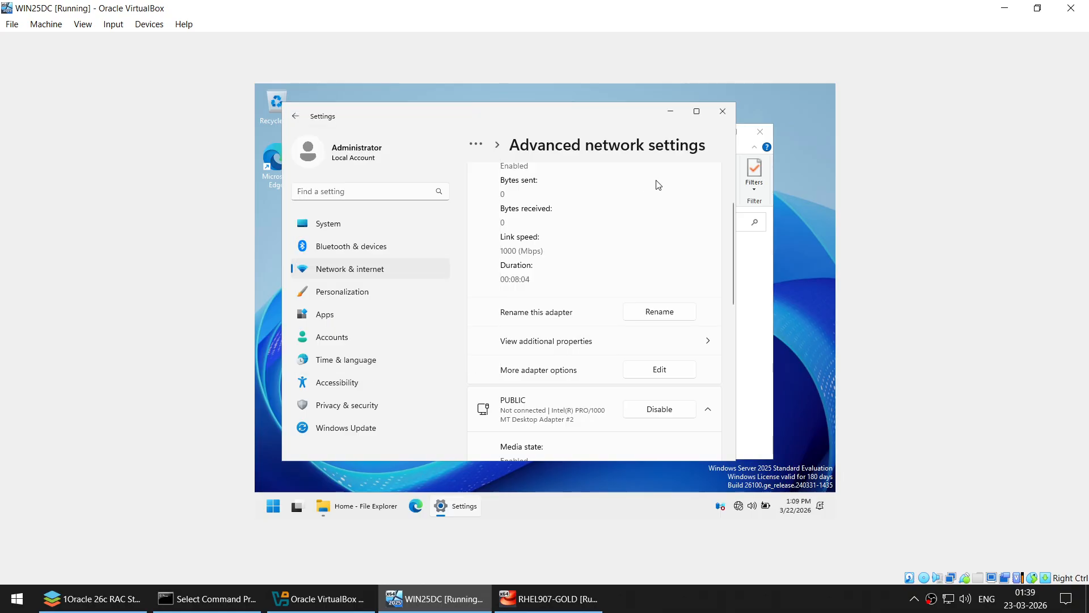
scroll(606, 275, down, 3)
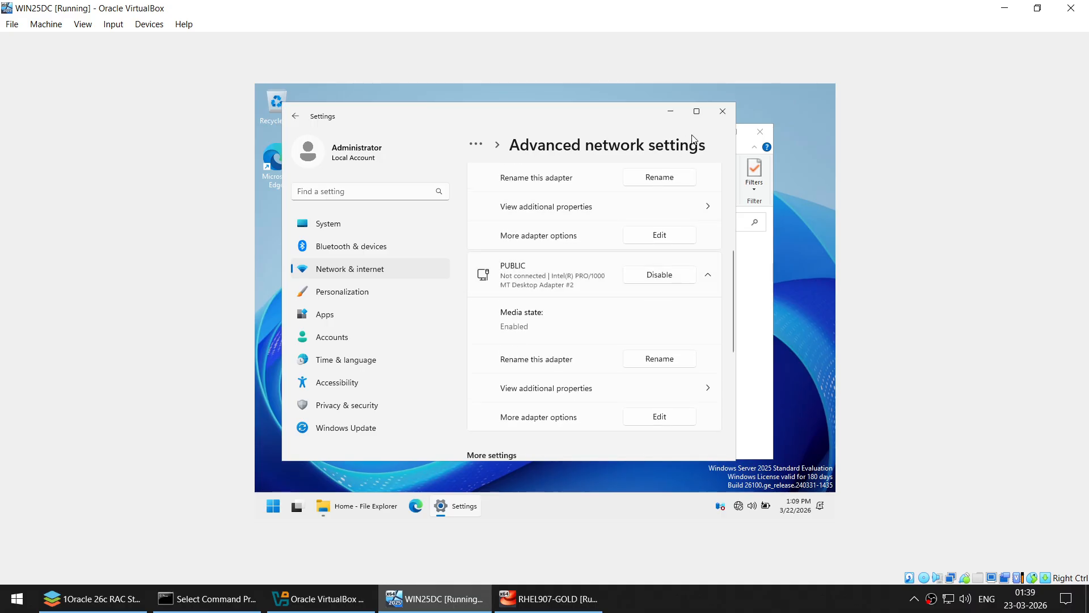
click(723, 111)
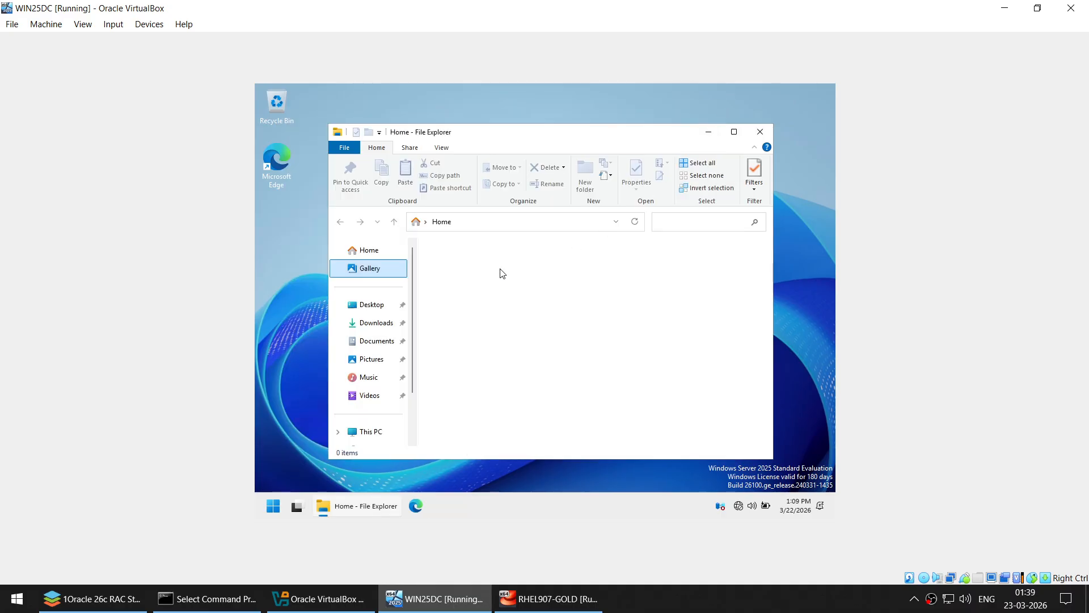
- Eject the installation disc from the guest's CD drive
scroll(414, 308, down, 2)
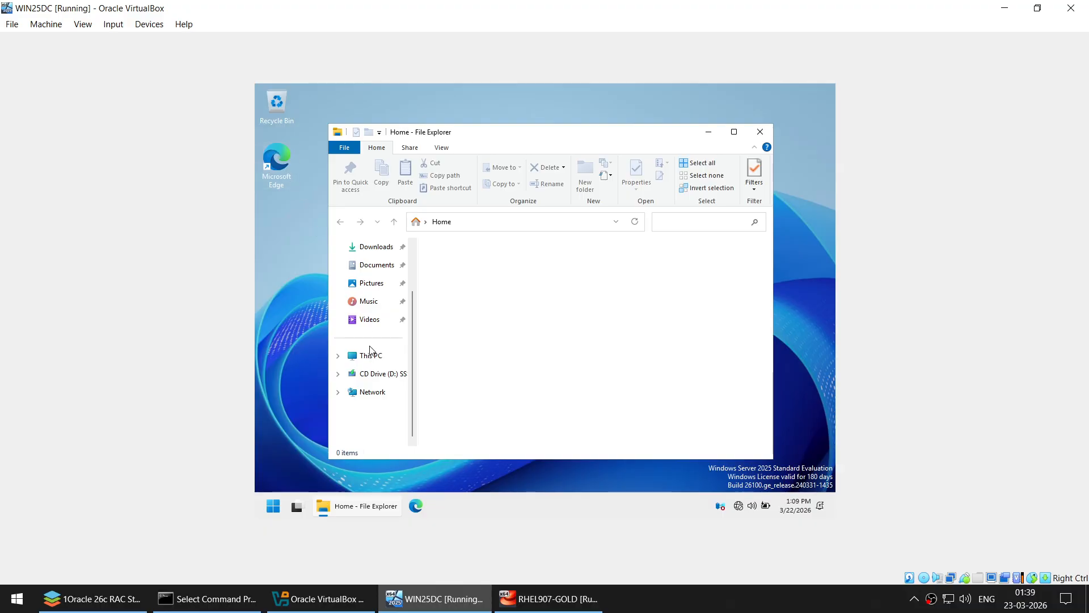
right_click(376, 373)
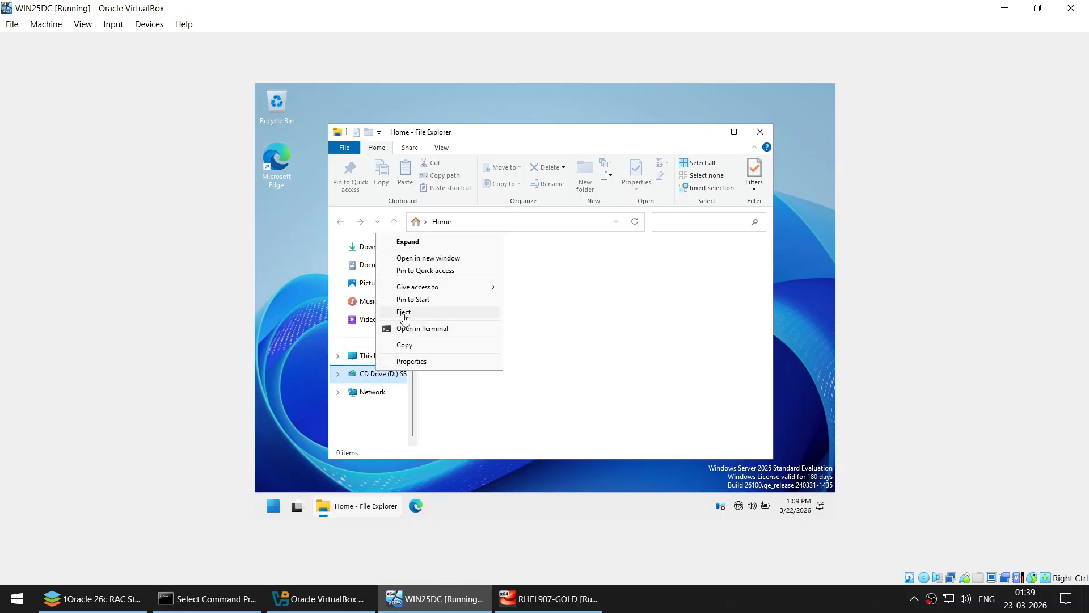
click(403, 312)
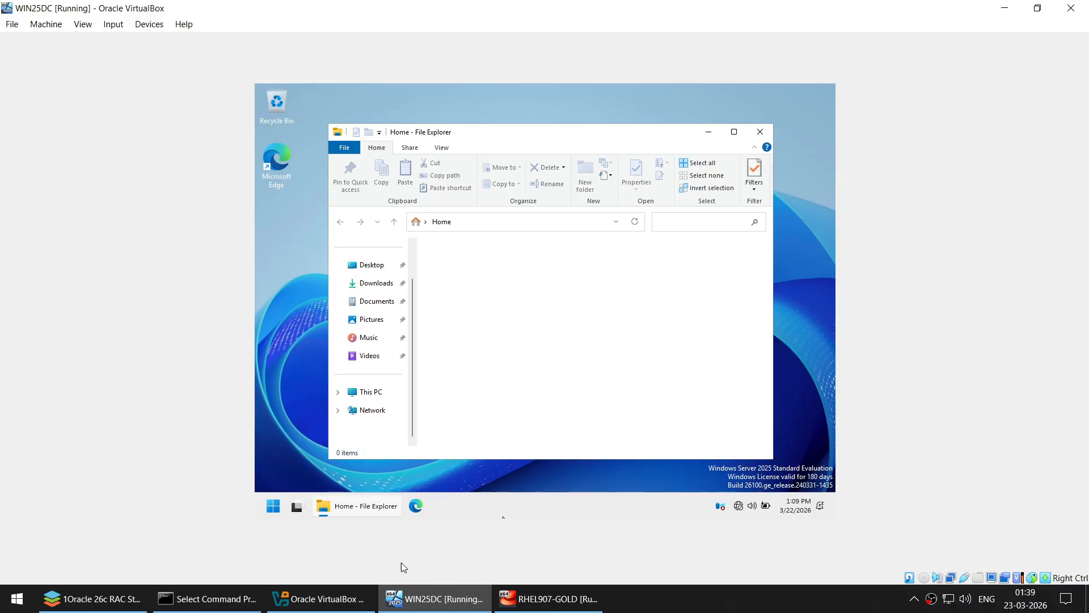
- Confirm WIN25DC's optical drive shows Empty in VirtualBox Manager Storage settings, then return to the VM
click(329, 598)
click(123, 97)
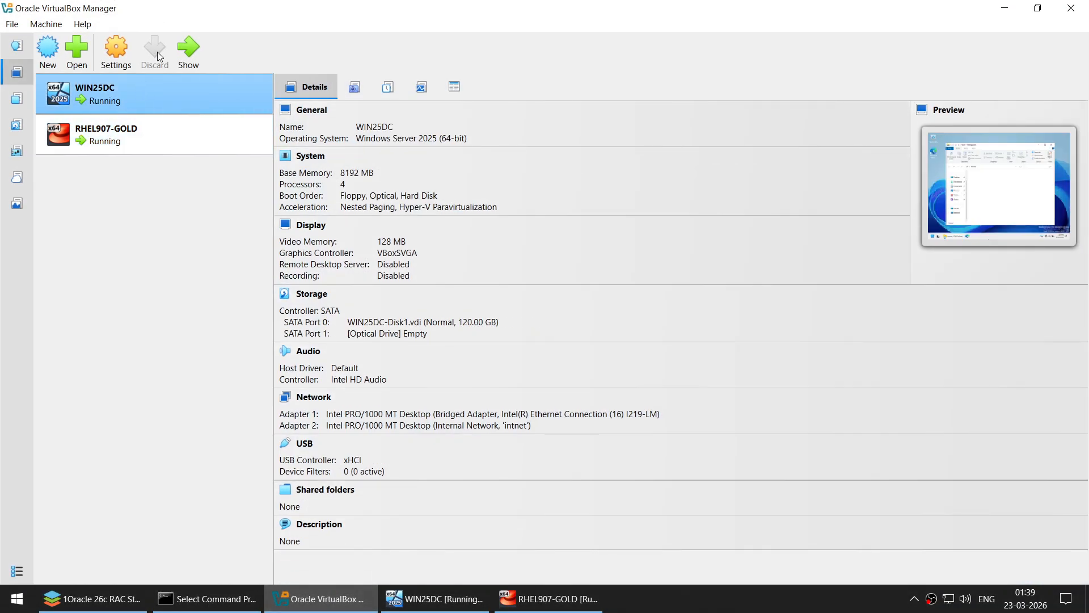
click(125, 51)
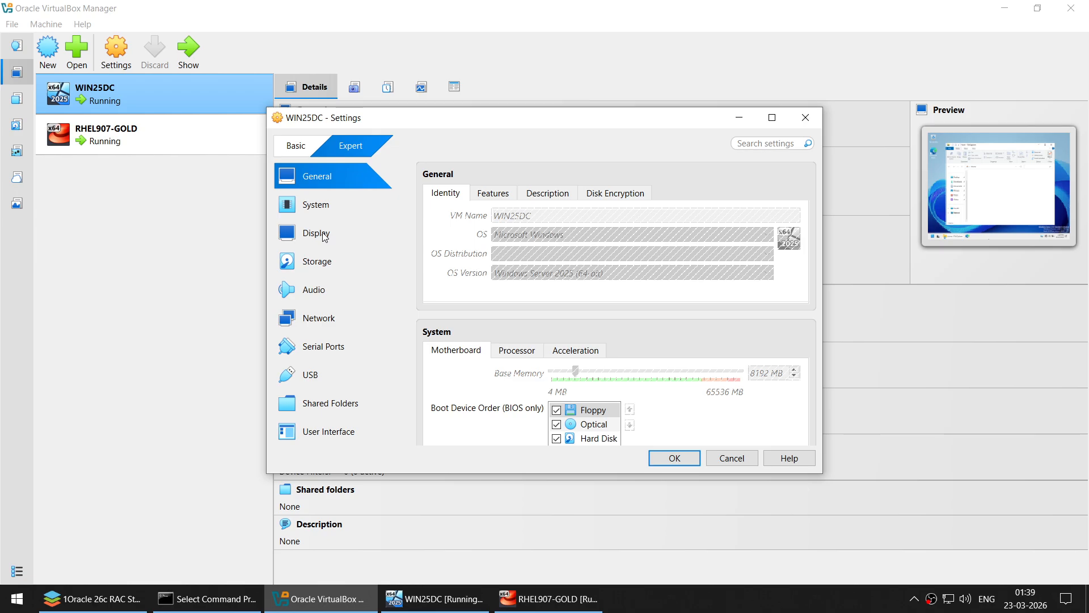
click(326, 267)
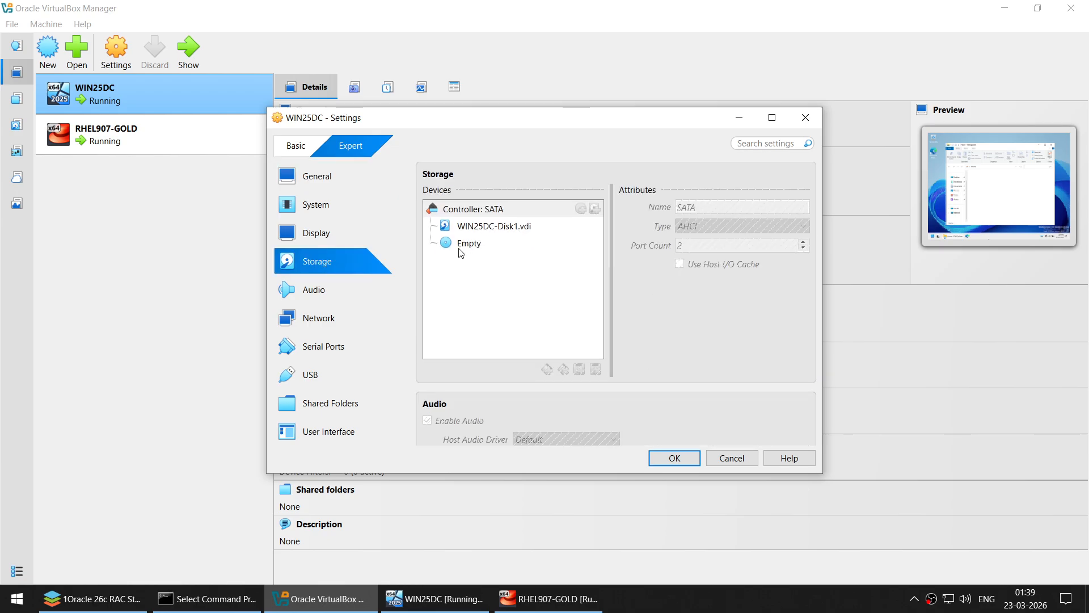
click(461, 247)
click(670, 458)
click(450, 600)
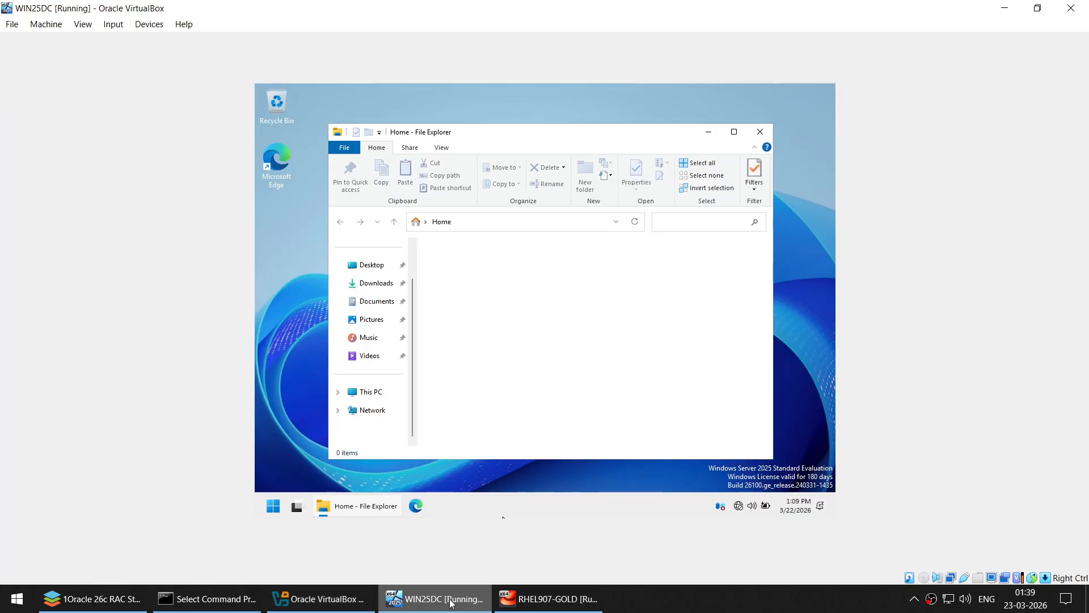
- Insert the Guest Additions CD image and run VBoxWindowsAdditions.exe from the disc
click(150, 26)
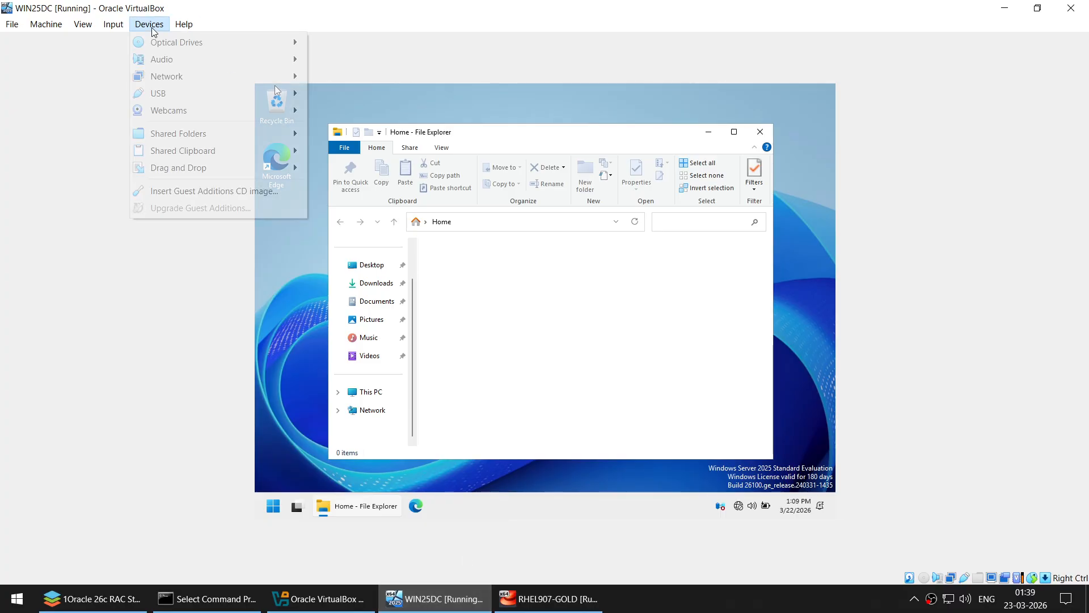
click(204, 190)
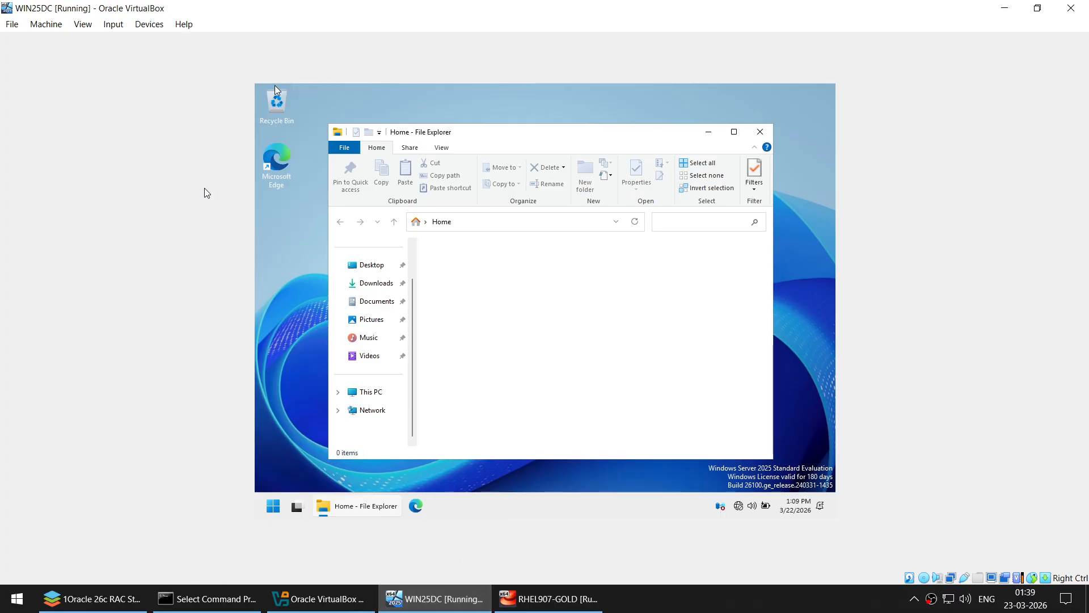
click(373, 392)
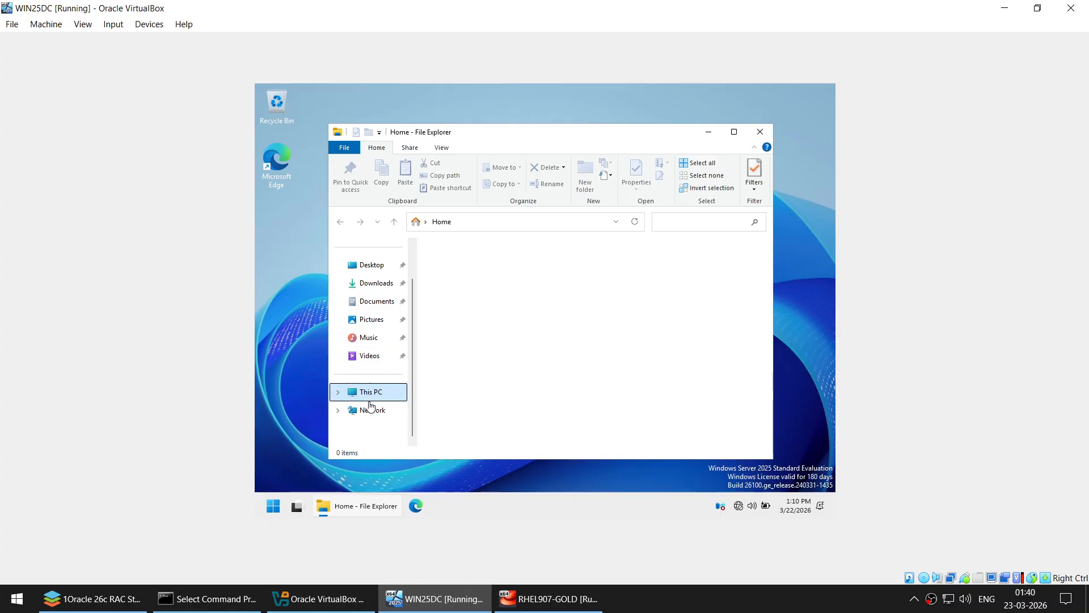
scroll(372, 399, down, 2)
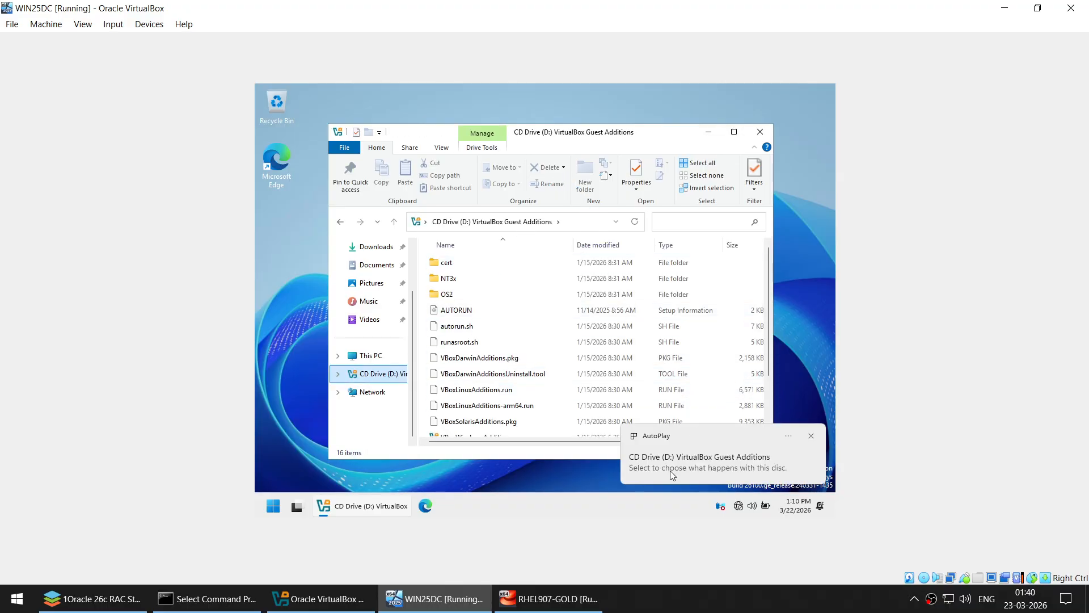
click(690, 465)
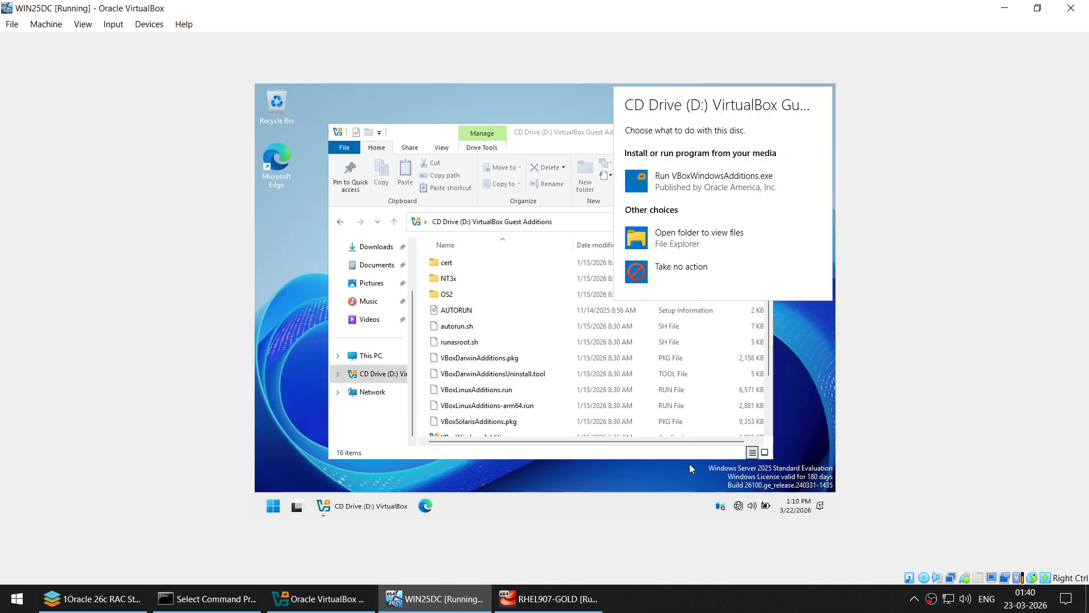
click(686, 185)
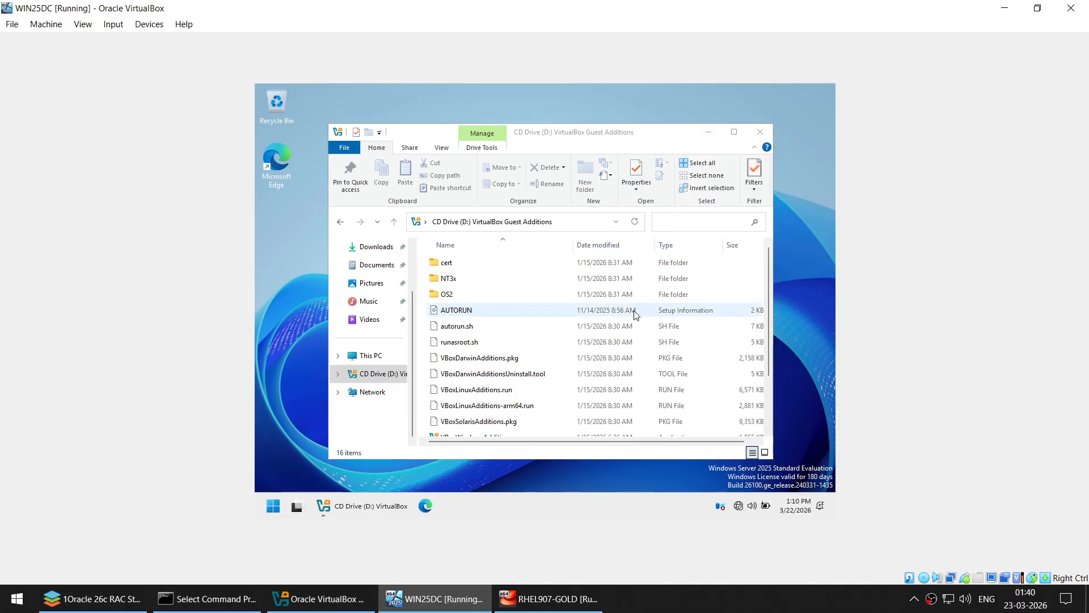
click(707, 132)
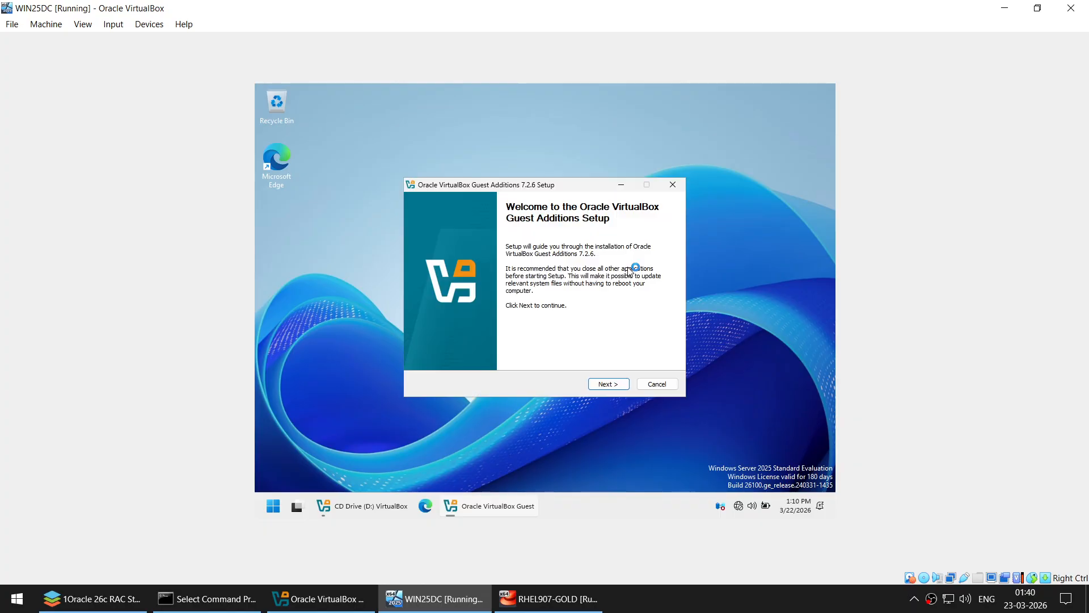
- Install Guest Additions 7.2.6 to C:\Program Files\VirtualBox Guest Additions without Start menu entries, rebooting now
click(608, 384)
click(477, 316)
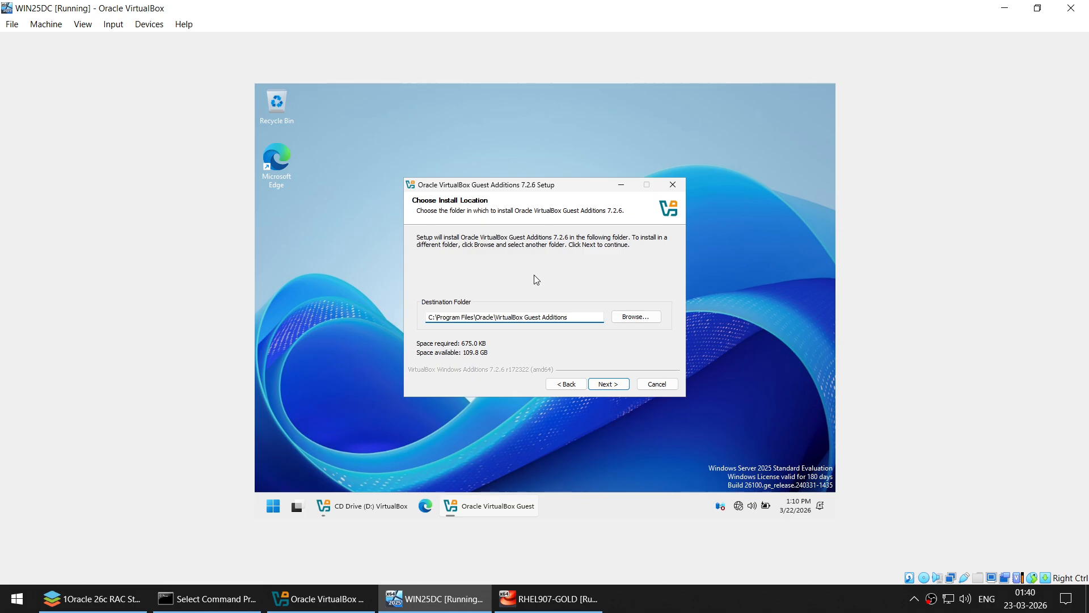
key(Delete)
key(Delete)
key(Delete)
key(Delete)
key(Delete)
key(Delete)
key(Delete)
key(Delete)
text(Vi)
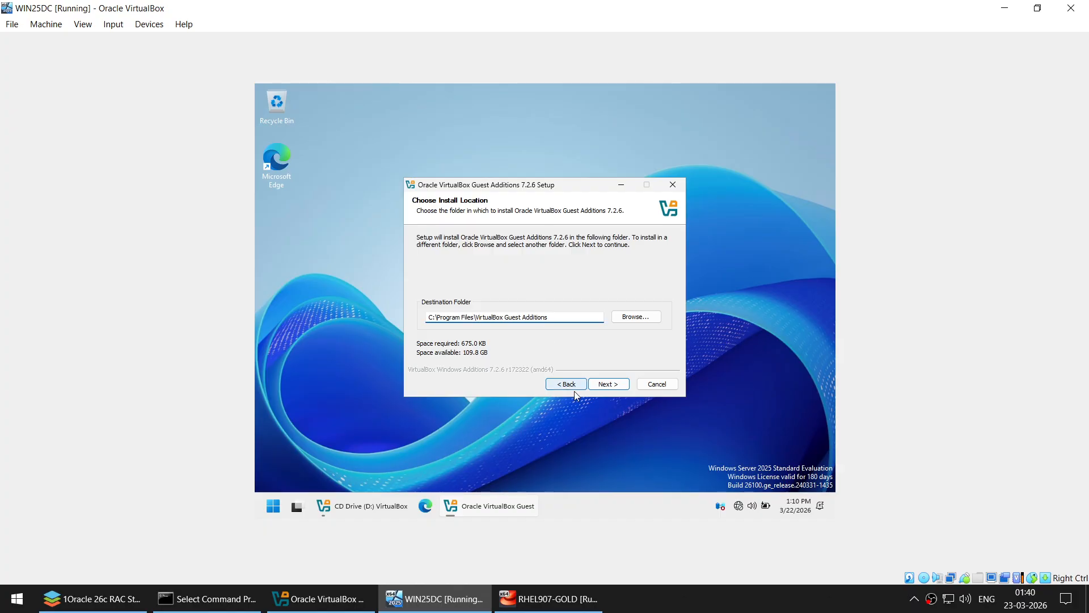
click(615, 385)
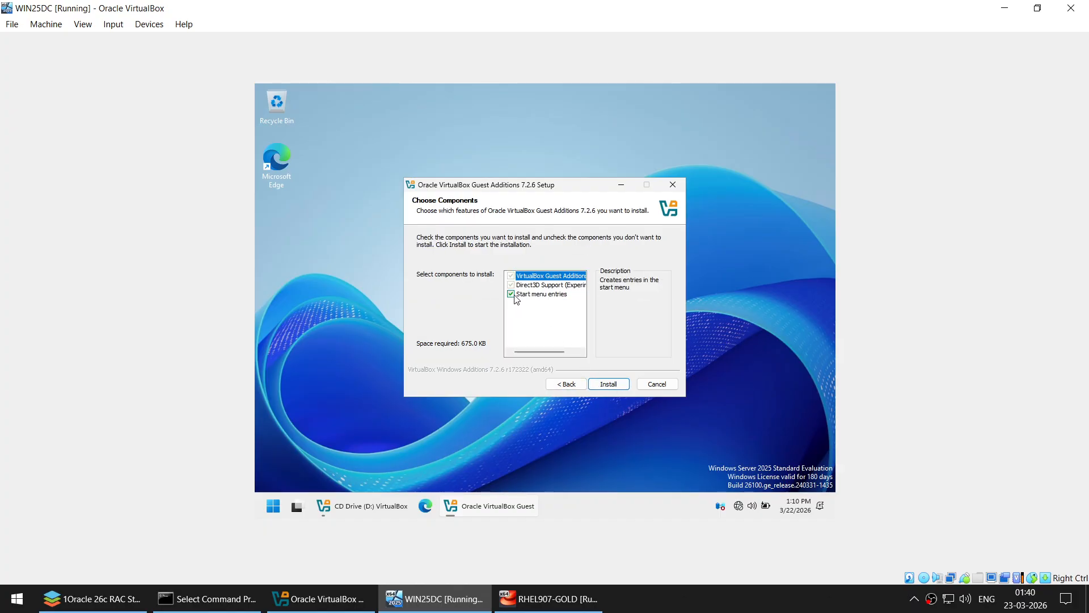
click(511, 294)
click(611, 386)
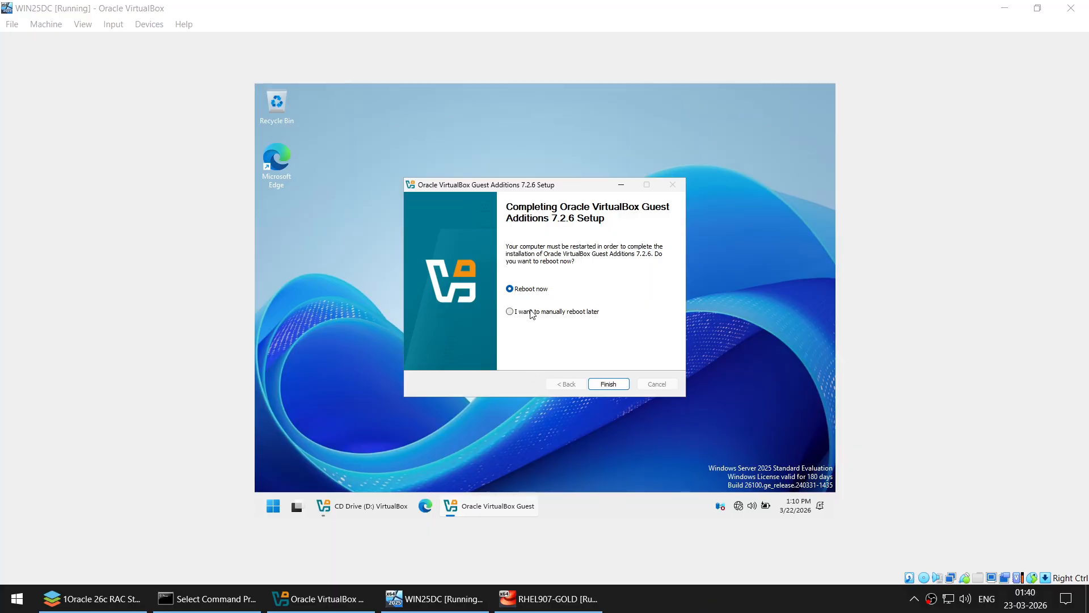
click(609, 384)
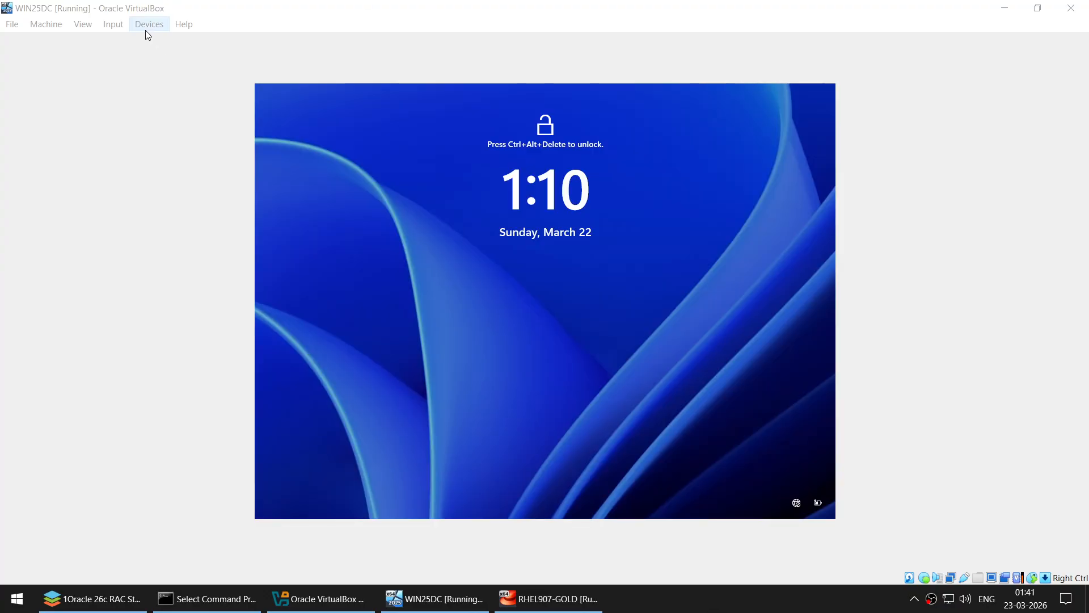
- Remove VBoxGuestAdditions.iso from WIN25DC's virtual optical drive in Storage settings
click(149, 25)
mouse_move(162, 41)
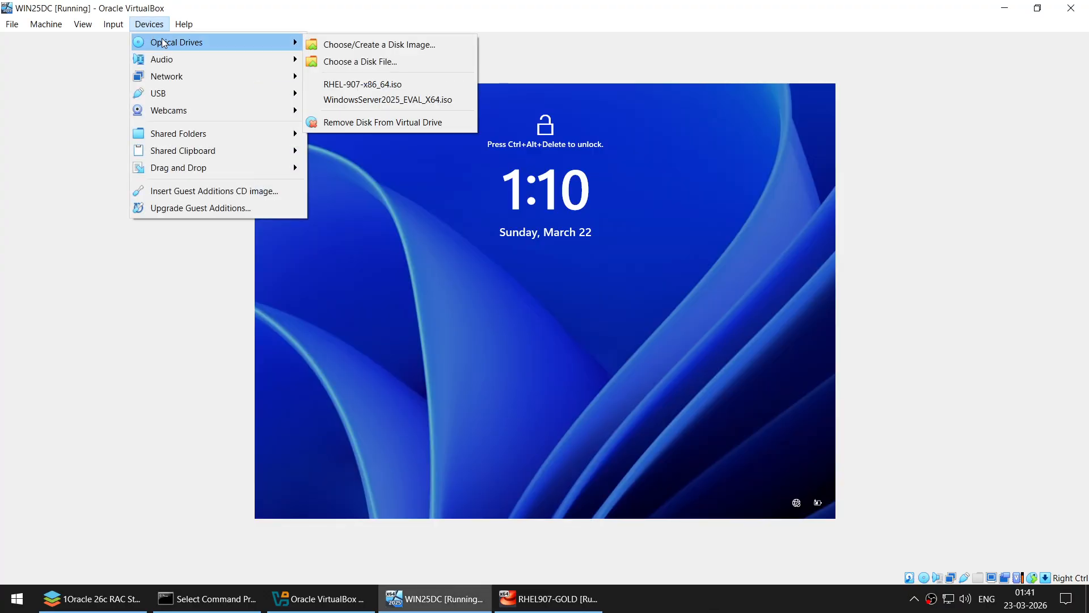
click(52, 43)
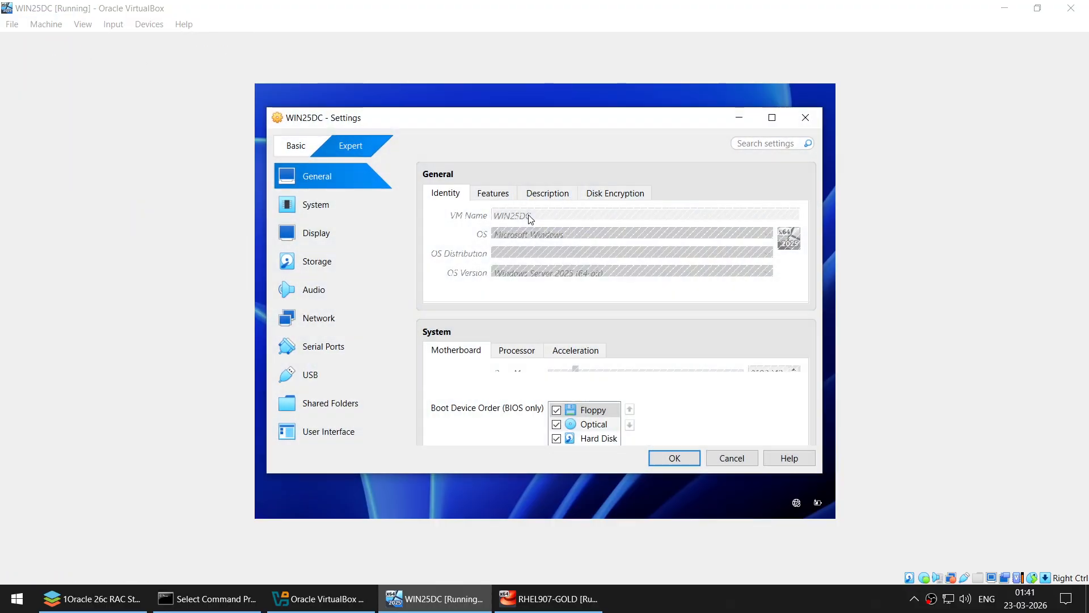
click(338, 261)
click(508, 227)
click(501, 243)
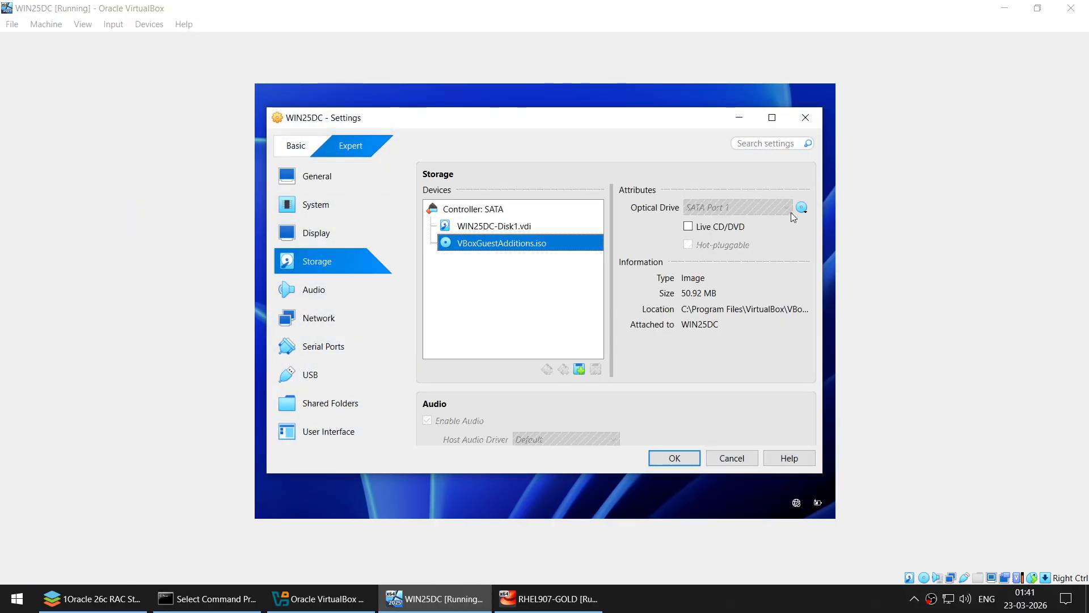
click(801, 207)
click(828, 304)
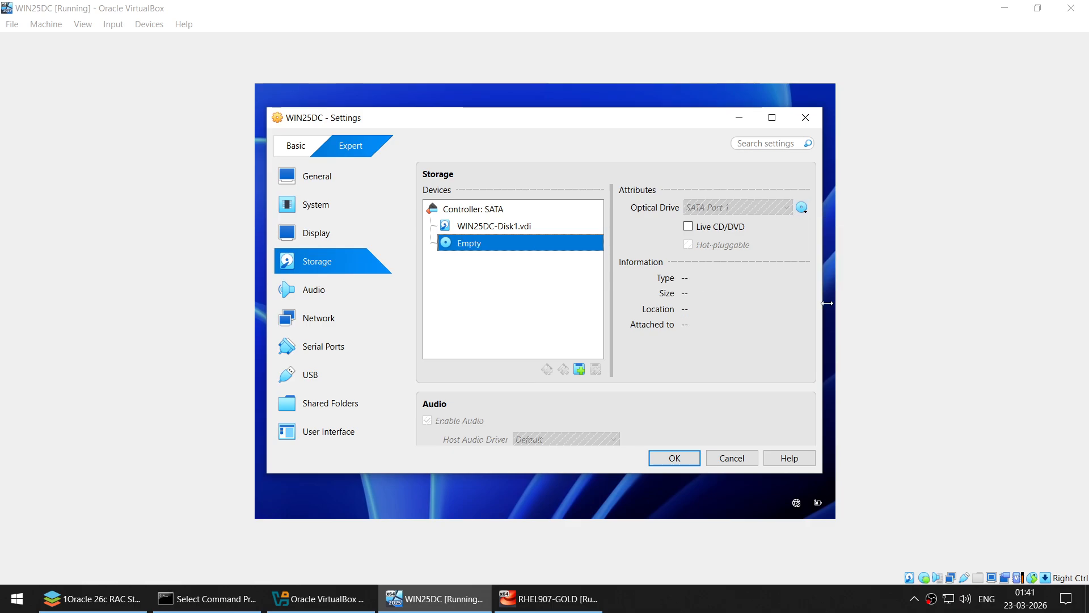
click(675, 457)
- Send Ctrl-Alt-Del and sign back in as Administrator with the password
click(112, 24)
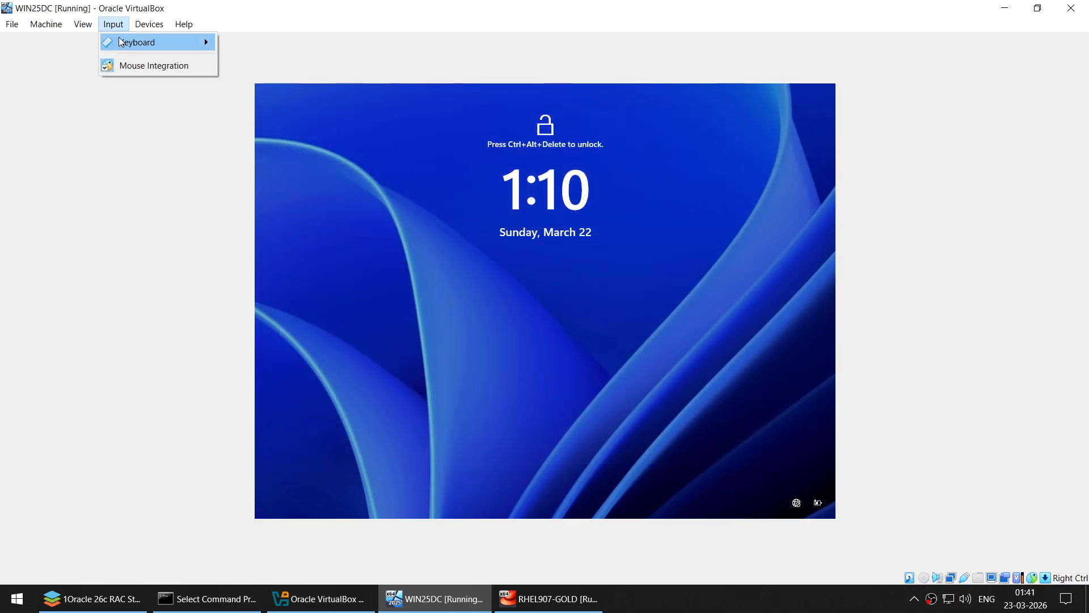
mouse_move(130, 42)
click(305, 76)
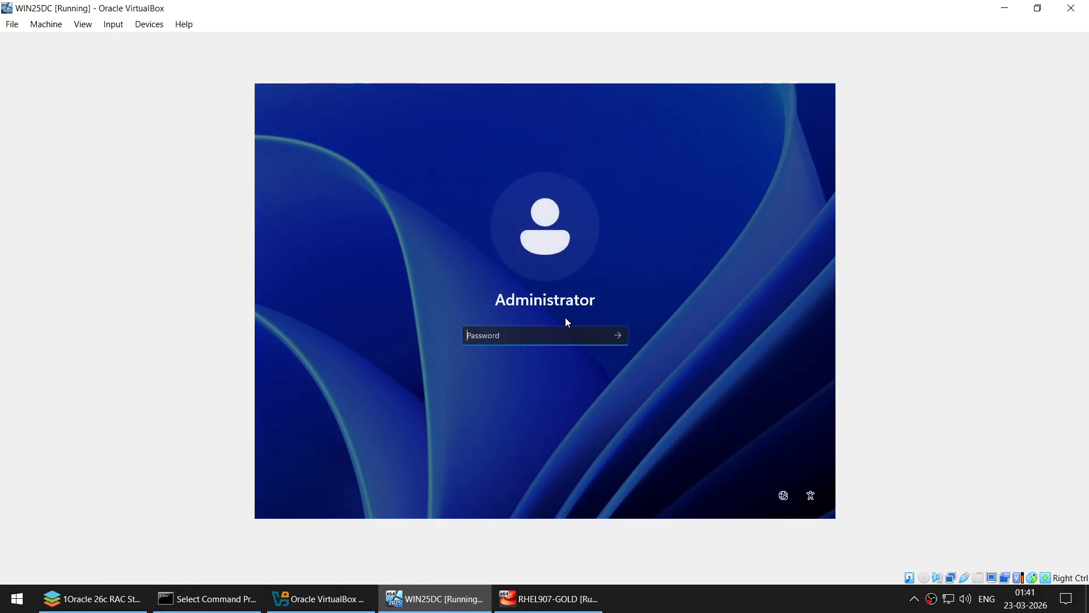
text(*********)
key(Return)
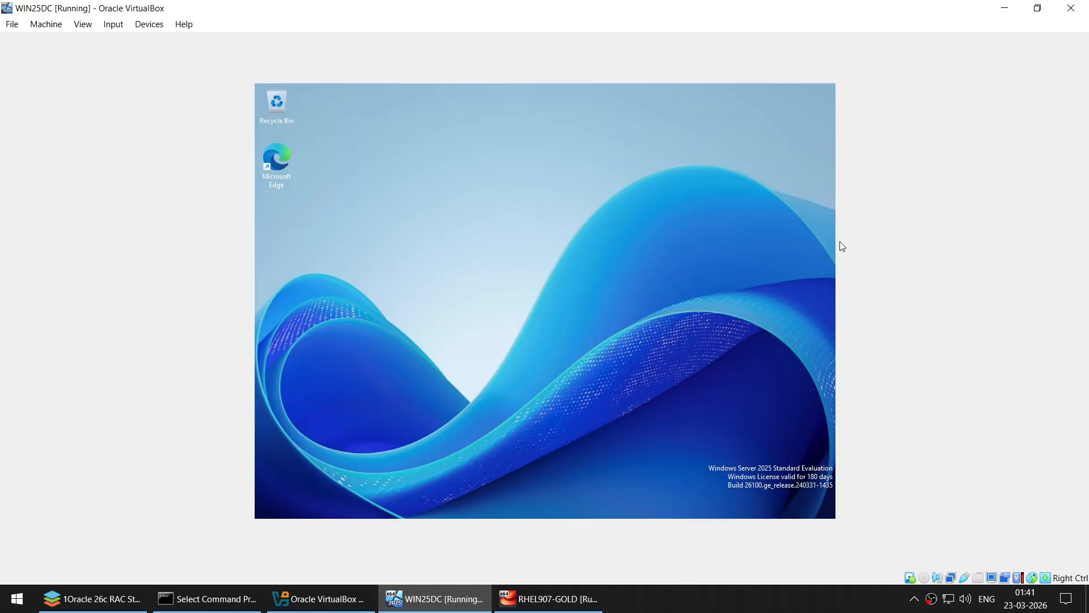
- Restore and re-maximize the WIN25DC window repeatedly until the guest display fills it
click(1043, 8)
click(894, 114)
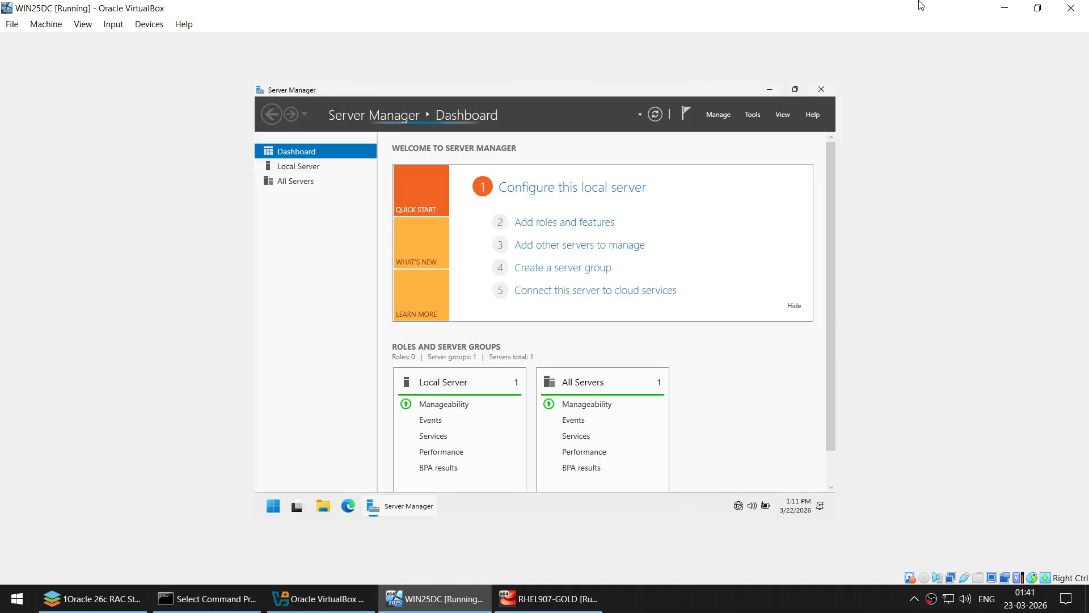
click(1036, 11)
click(877, 120)
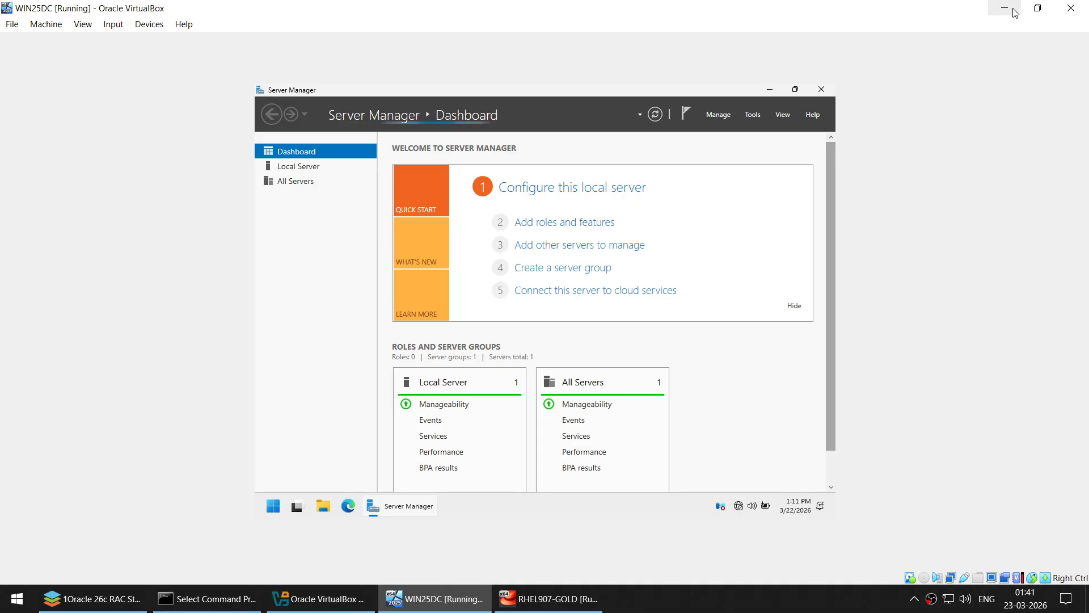
click(1033, 9)
click(890, 112)
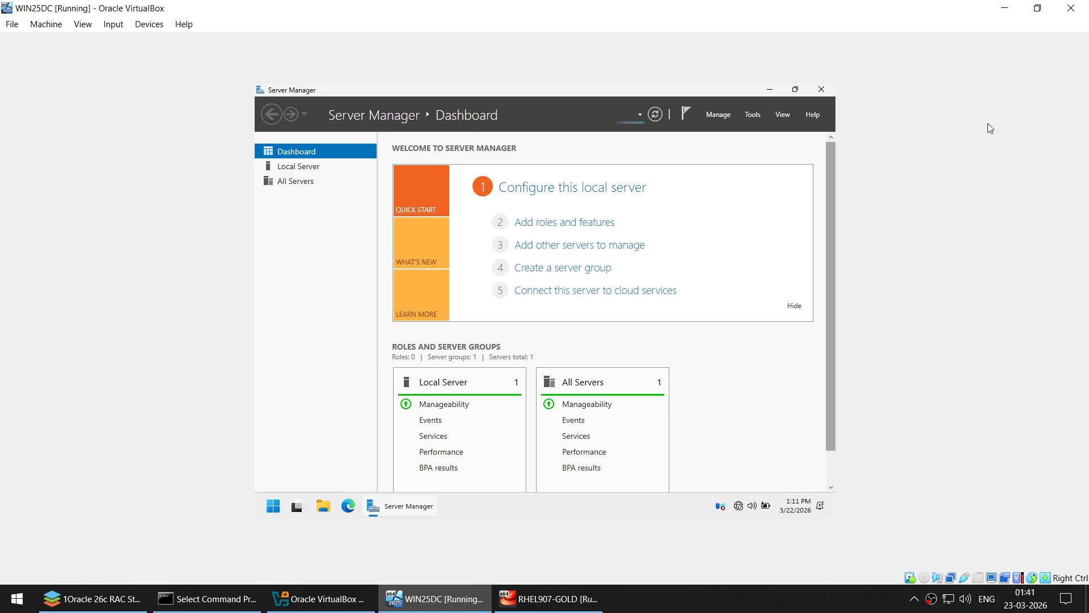
click(1037, 9)
click(894, 115)
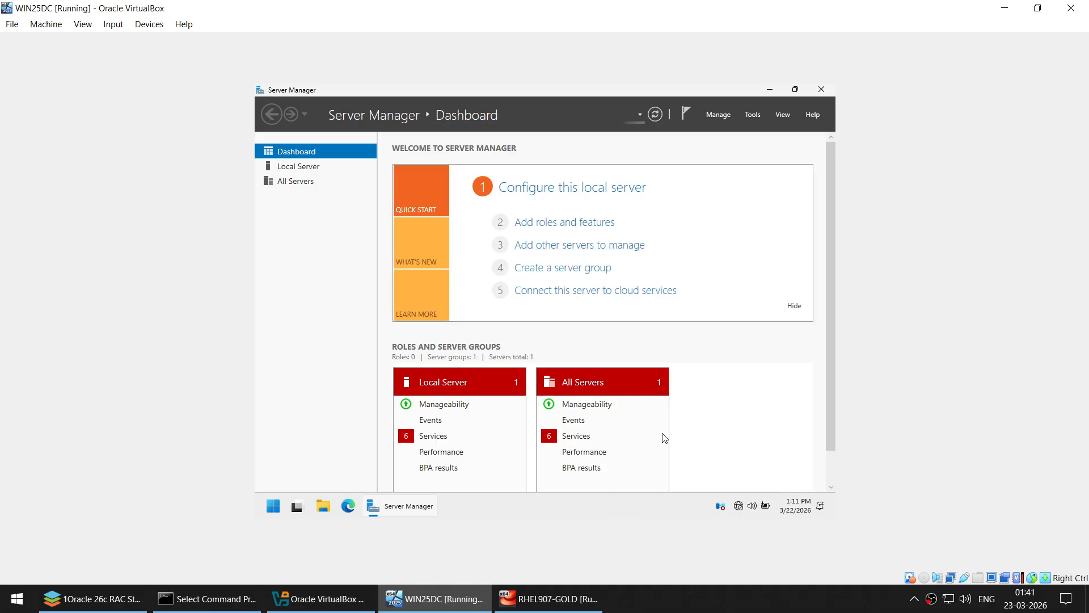
click(1037, 9)
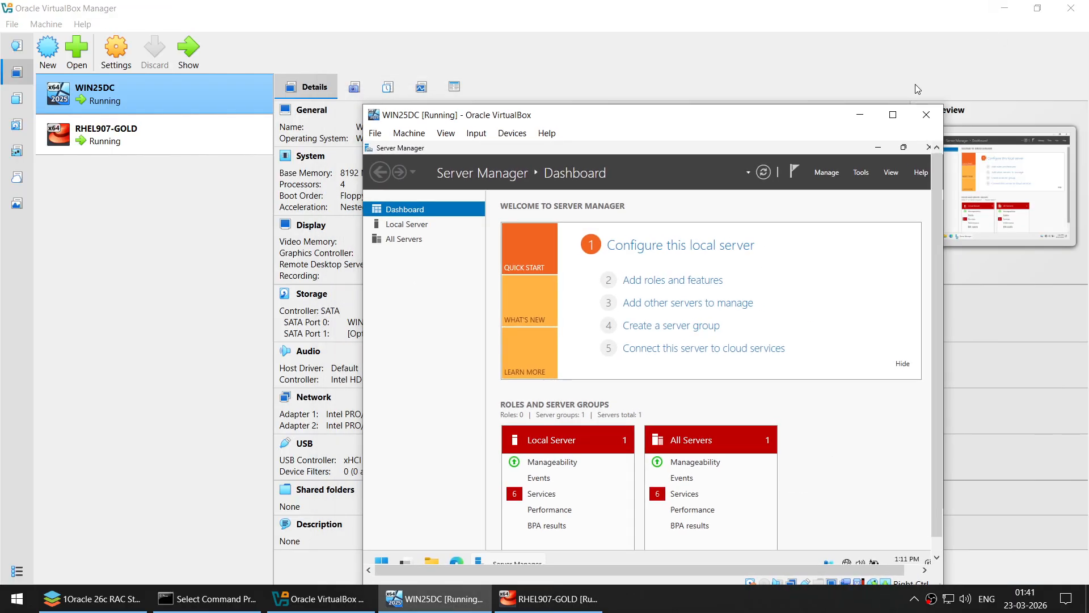
click(900, 112)
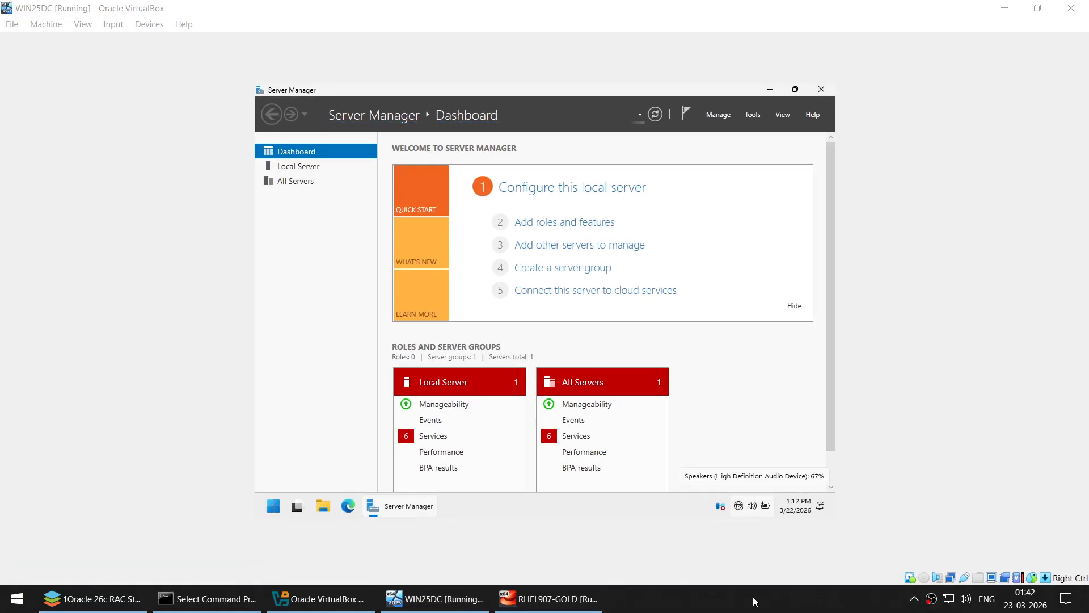
click(1037, 7)
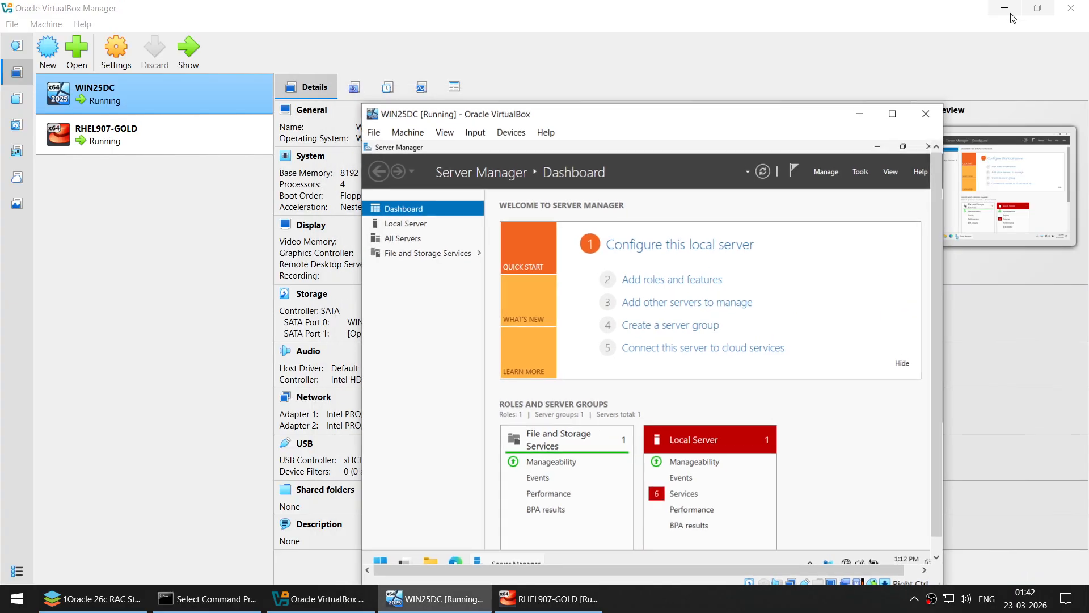
click(891, 115)
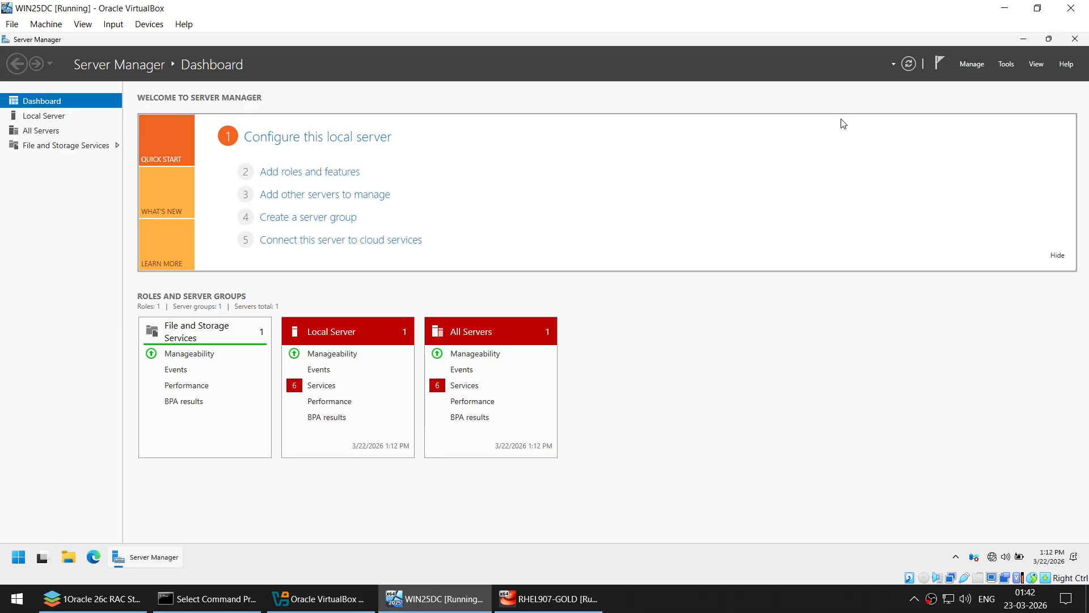
- Close Server Manager and open the PUBLIC Ethernet adapter's details in network settings
click(1067, 45)
right_click(989, 557)
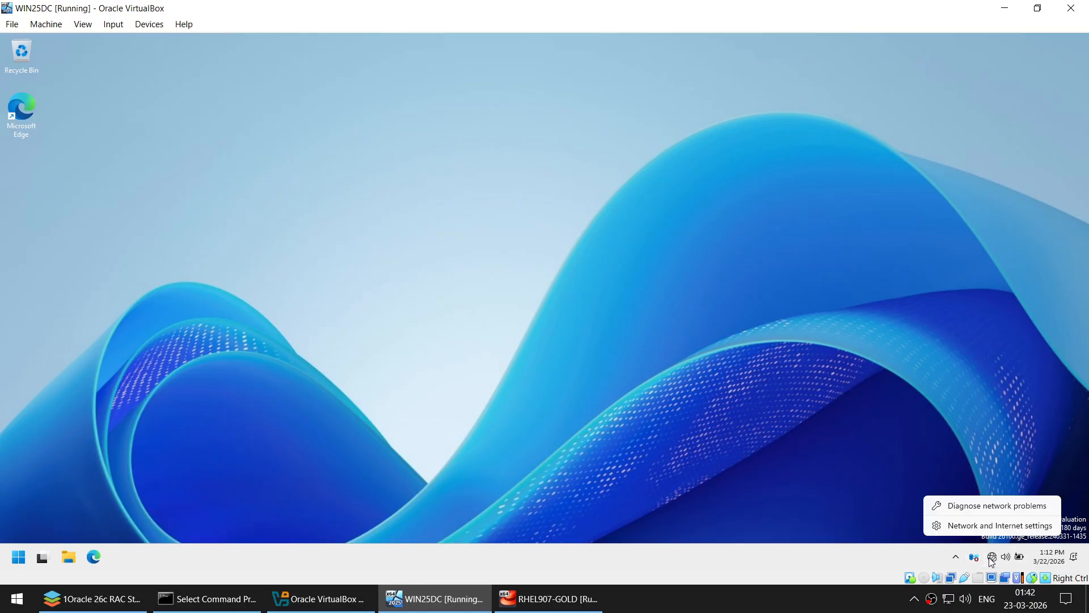
click(986, 527)
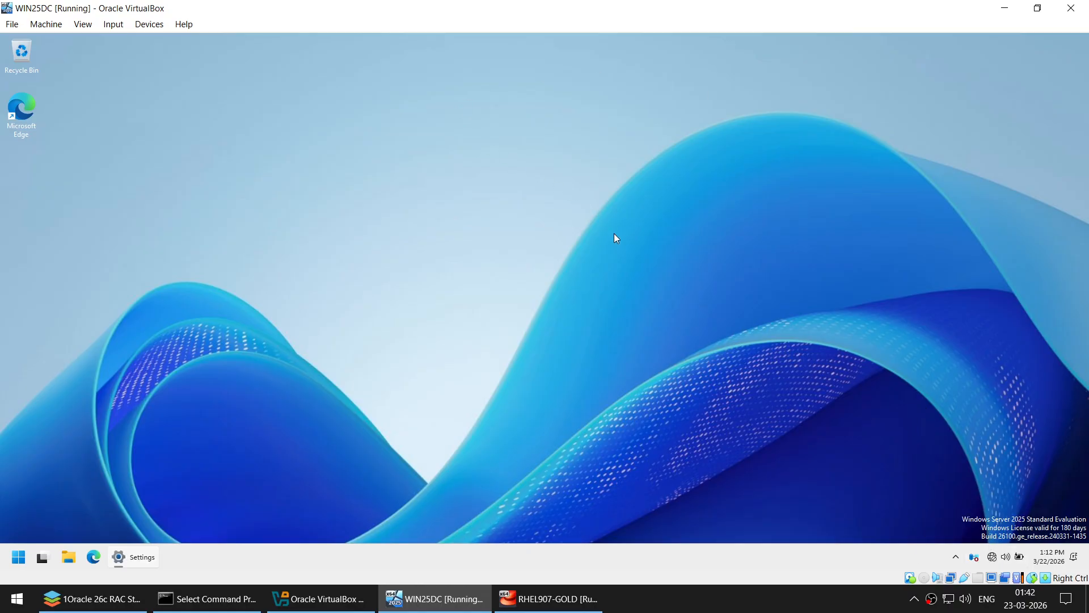
click(441, 64)
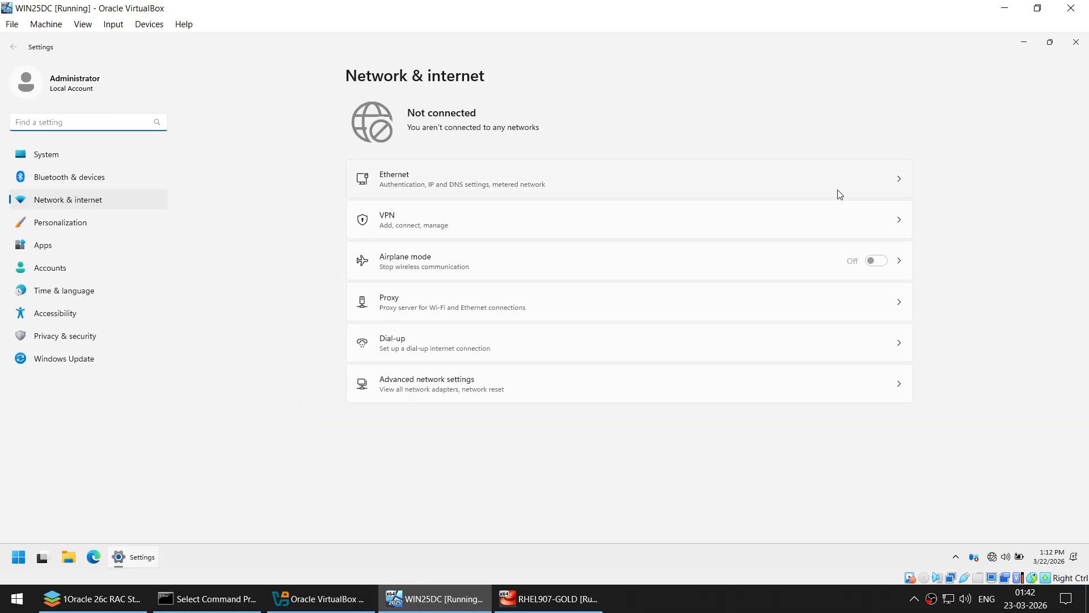
click(874, 181)
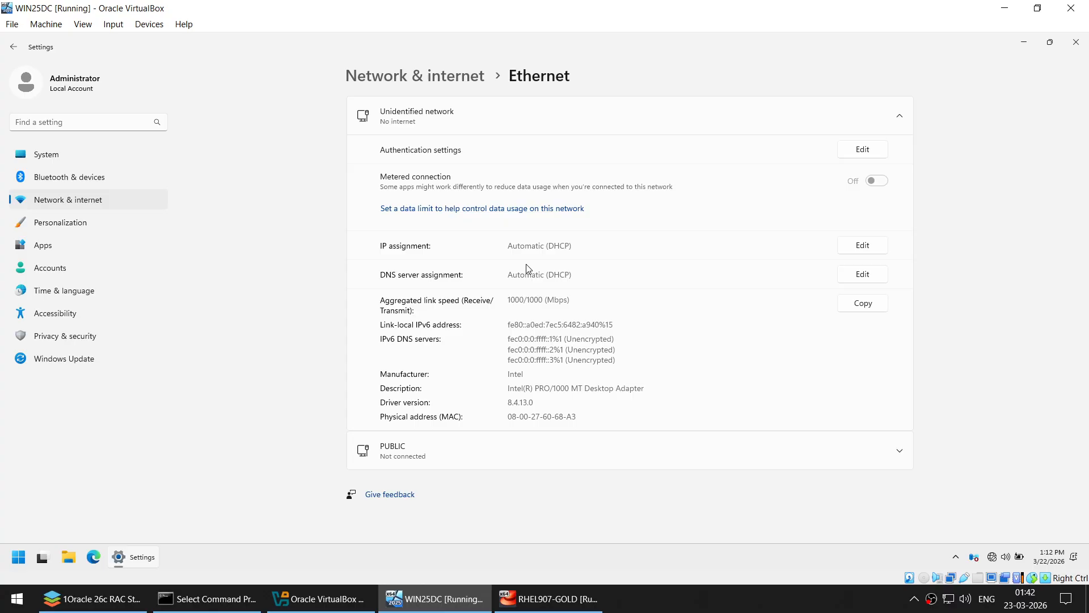
click(424, 452)
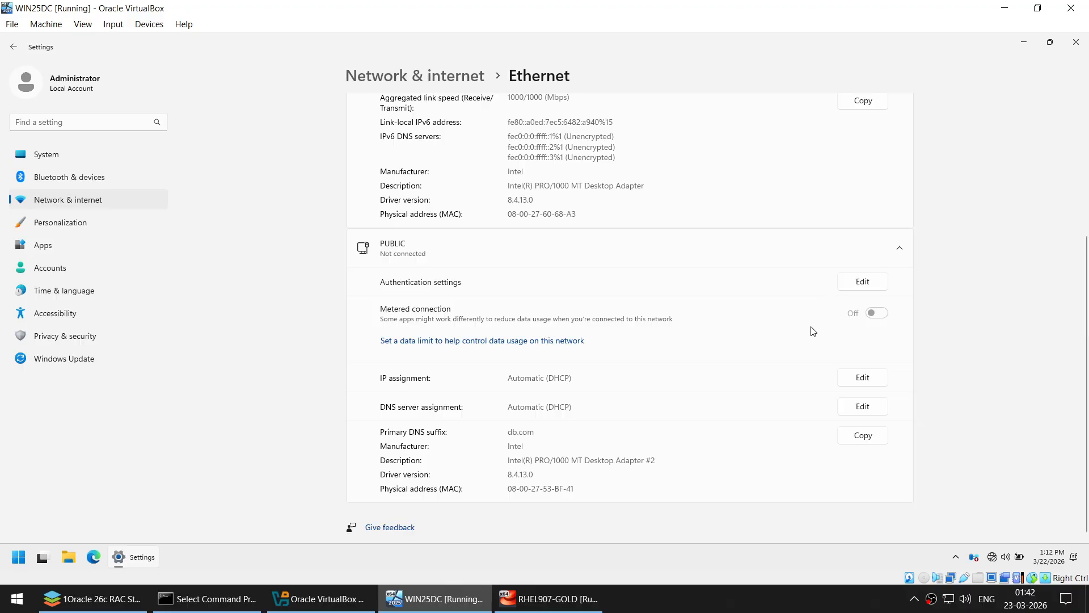
- Switch the PUBLIC adapter's IP assignment to Manual with IPv4 turned on
click(866, 376)
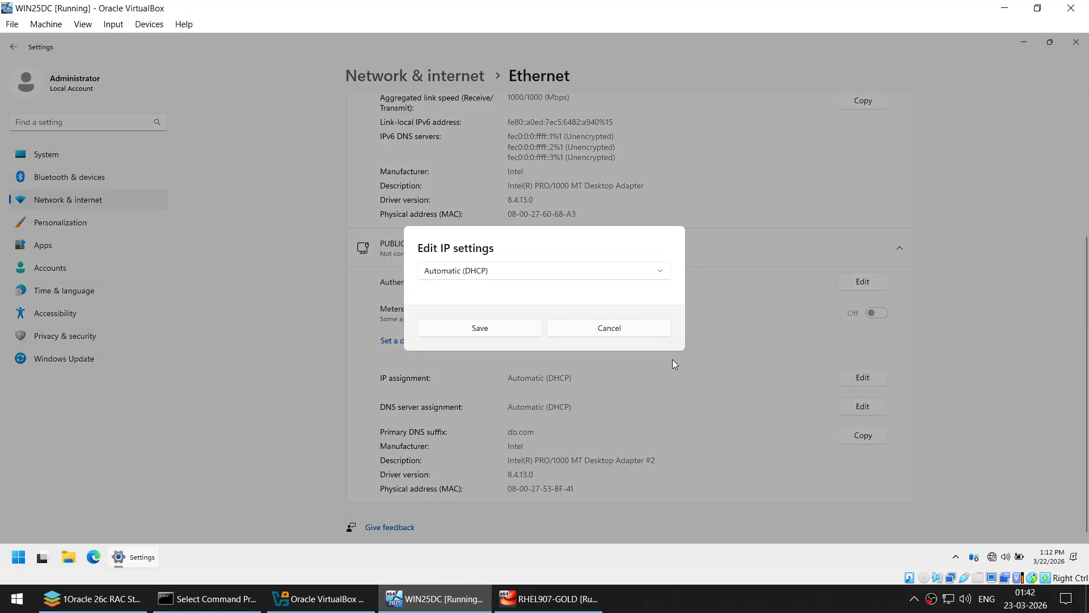
click(459, 277)
click(459, 293)
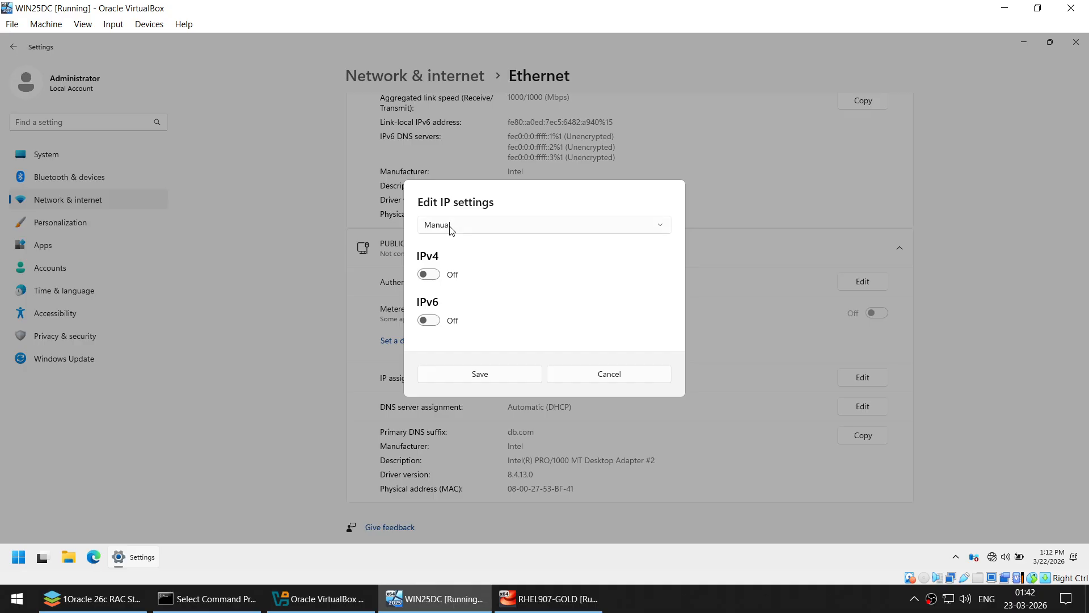
click(437, 275)
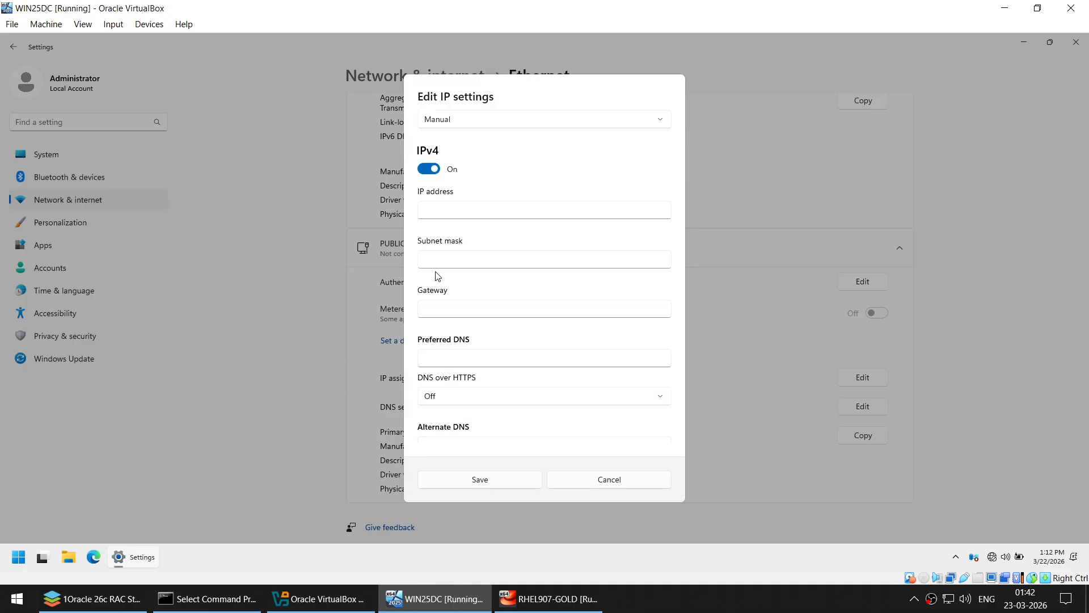
- Enter IP 192.168.1.109, mask 255.255.255.0, gateway 192.168.1.1, DNS 127.0.0.1 and save
click(451, 207)
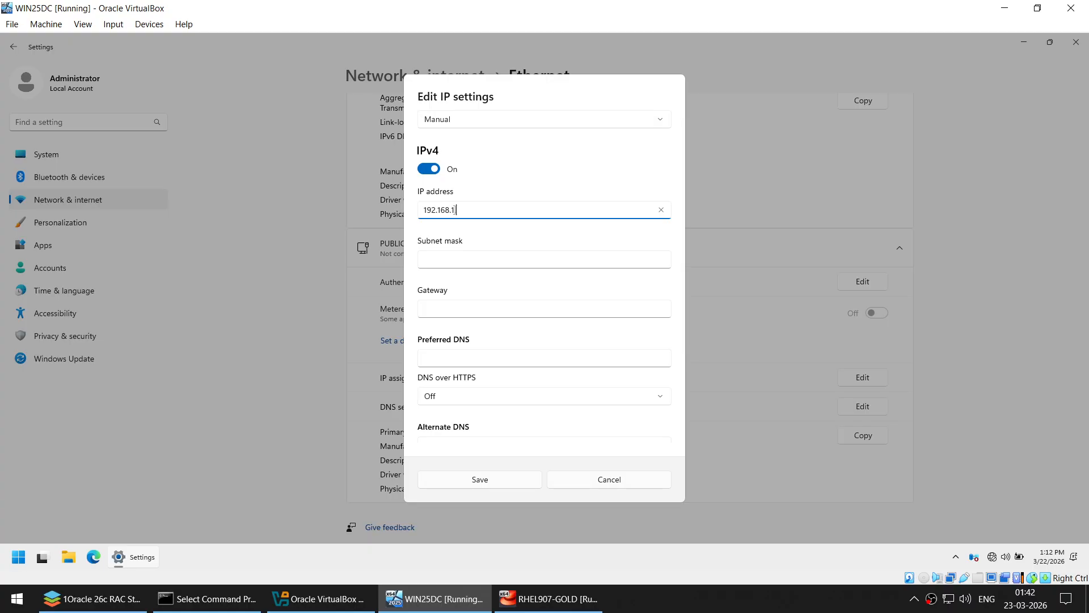
text(192.168.1.109)
key(Tab)
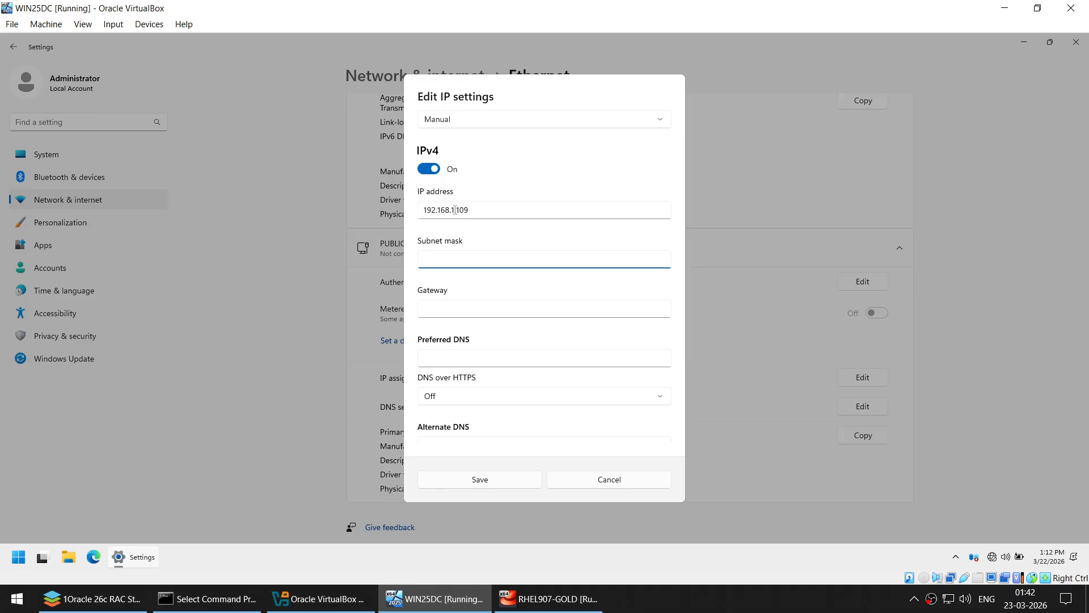
text(255.255.255.0)
key(Tab)
text(19)
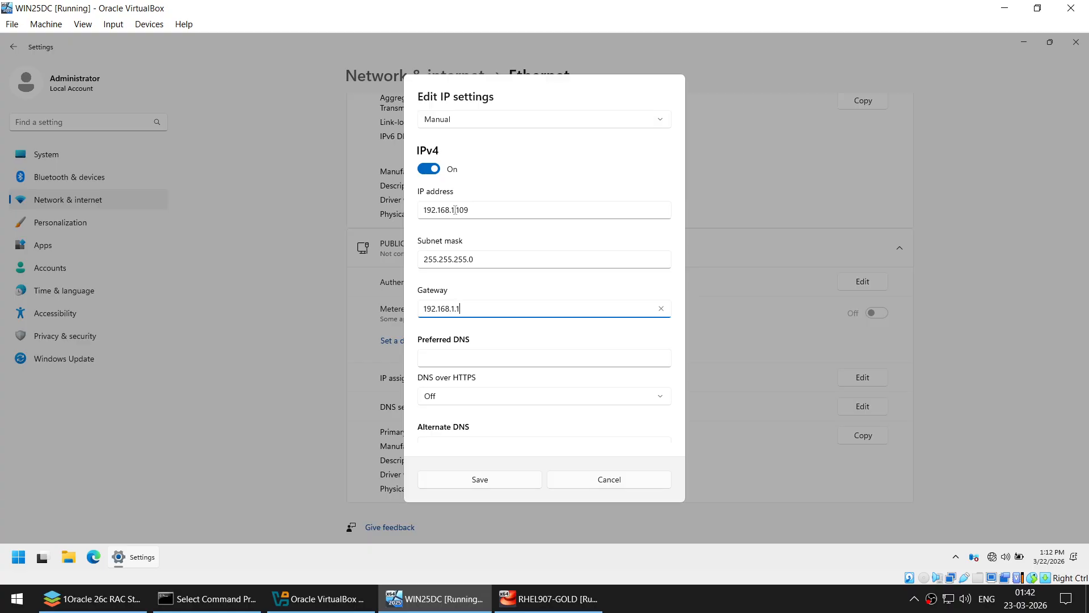
key(Tab)
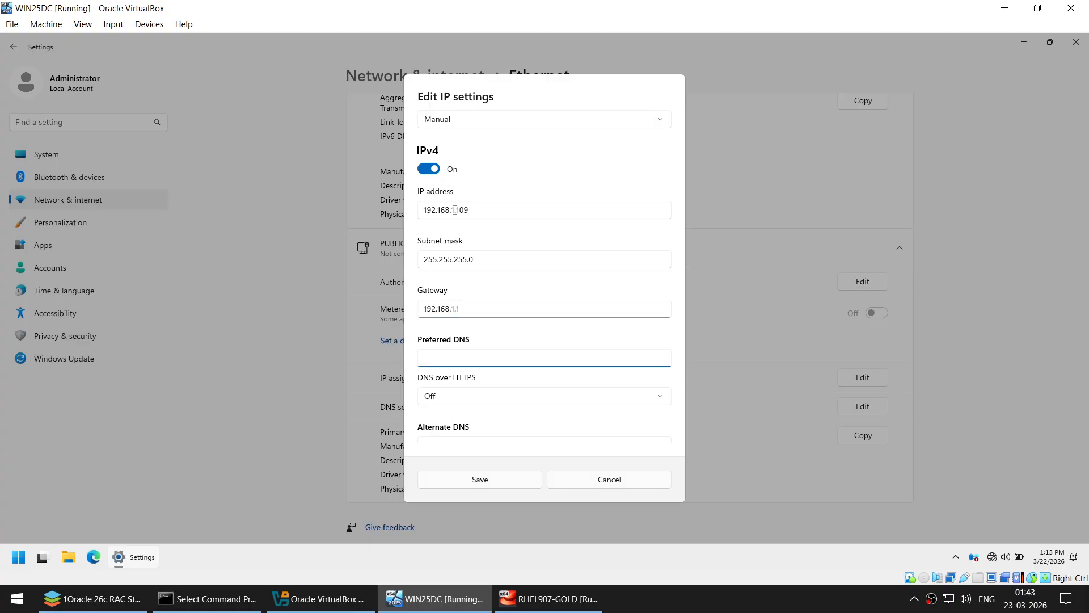
drag(485, 209, 418, 207)
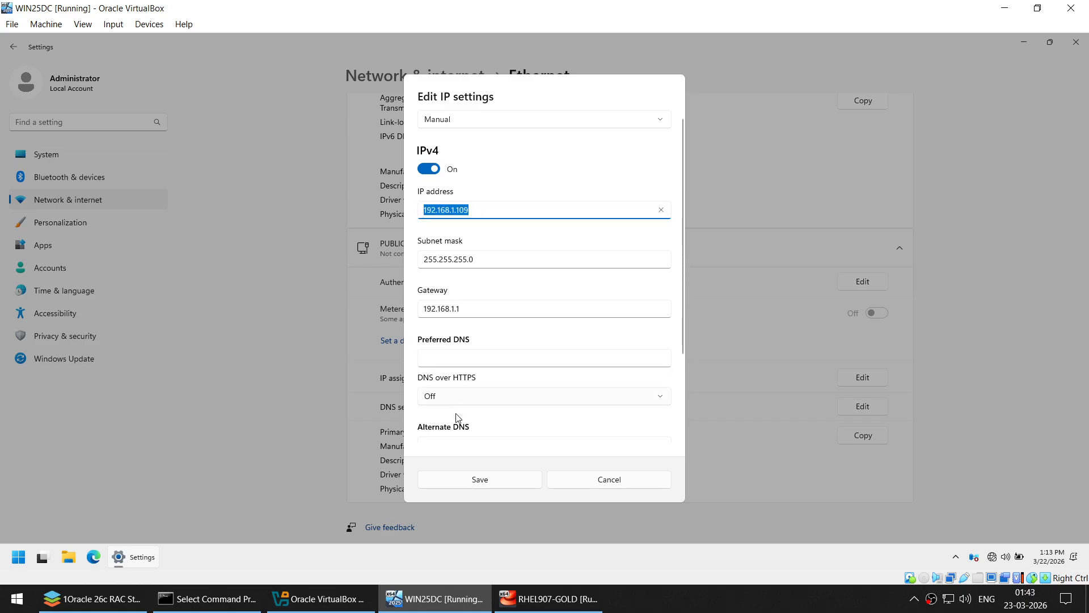
click(458, 359)
text(127)
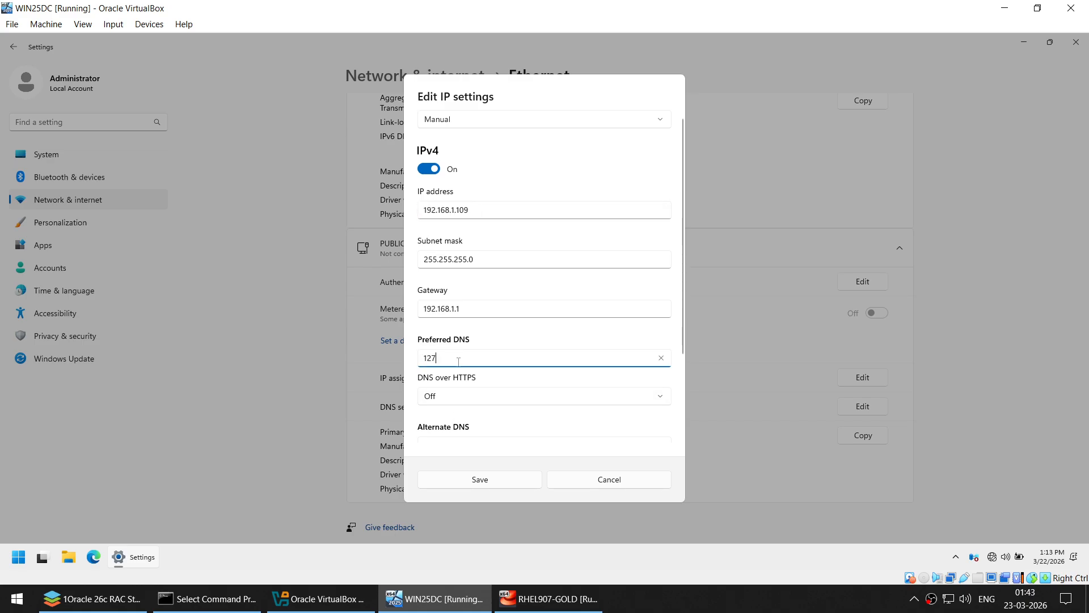
text(.0.0.1)
click(483, 481)
scroll(680, 299, down, 1)
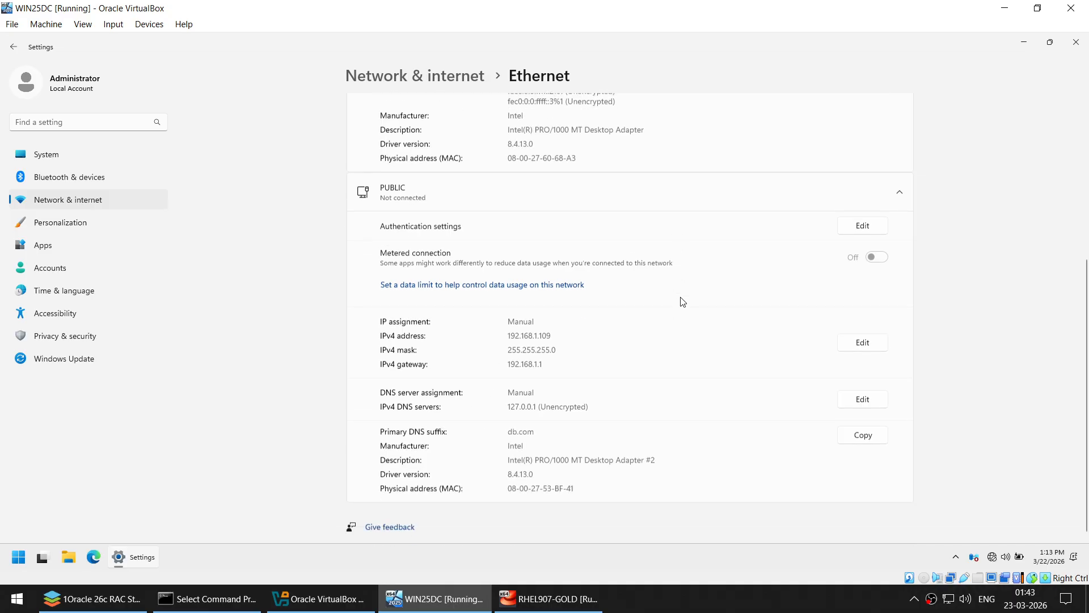
scroll(680, 301, up, 5)
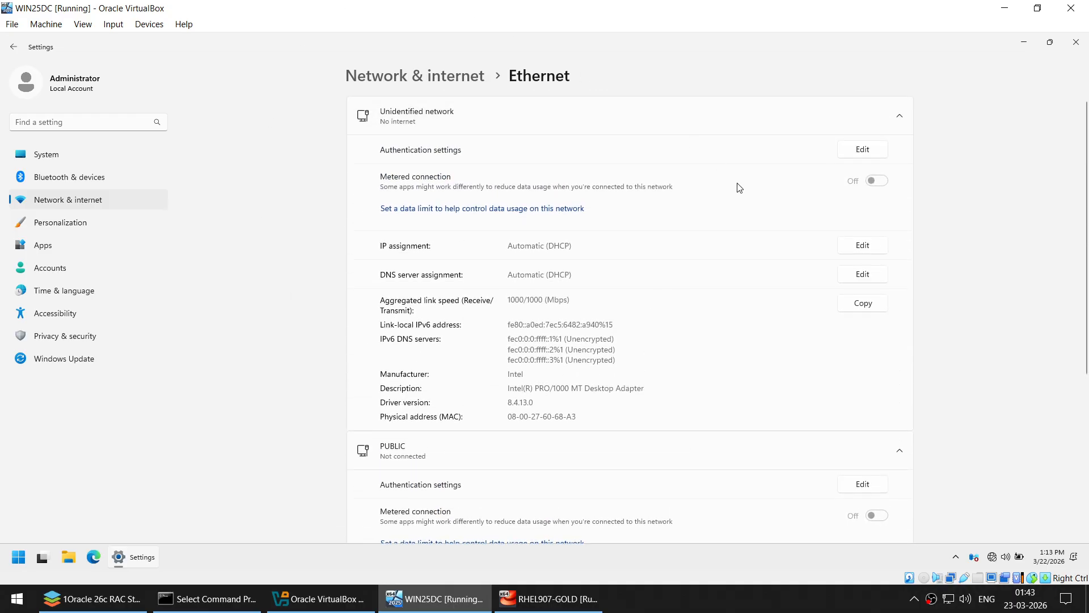
scroll(739, 193, down, 3)
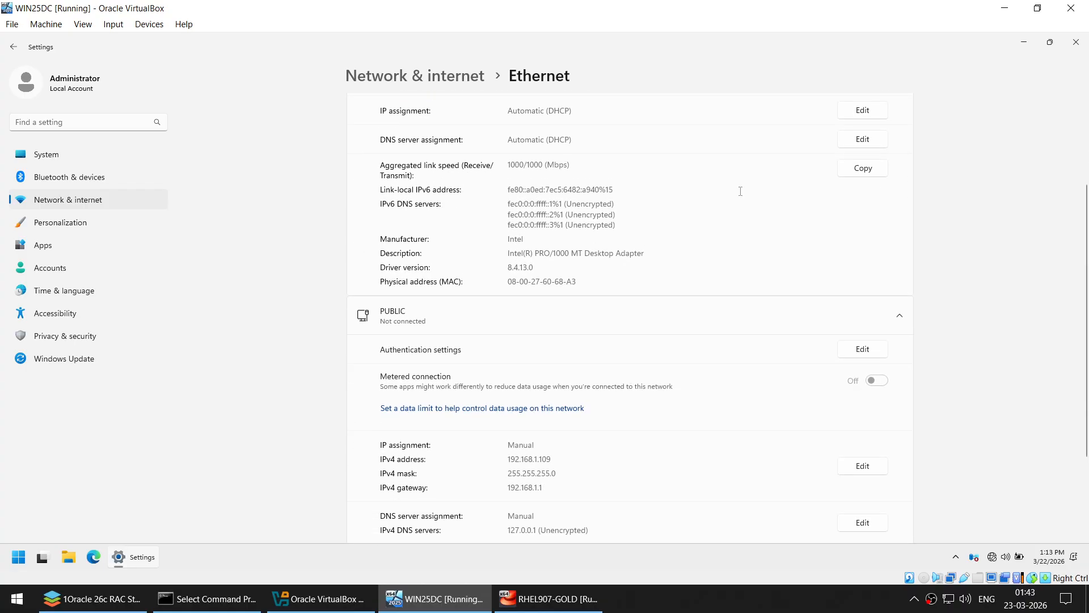
scroll(741, 198, down, 2)
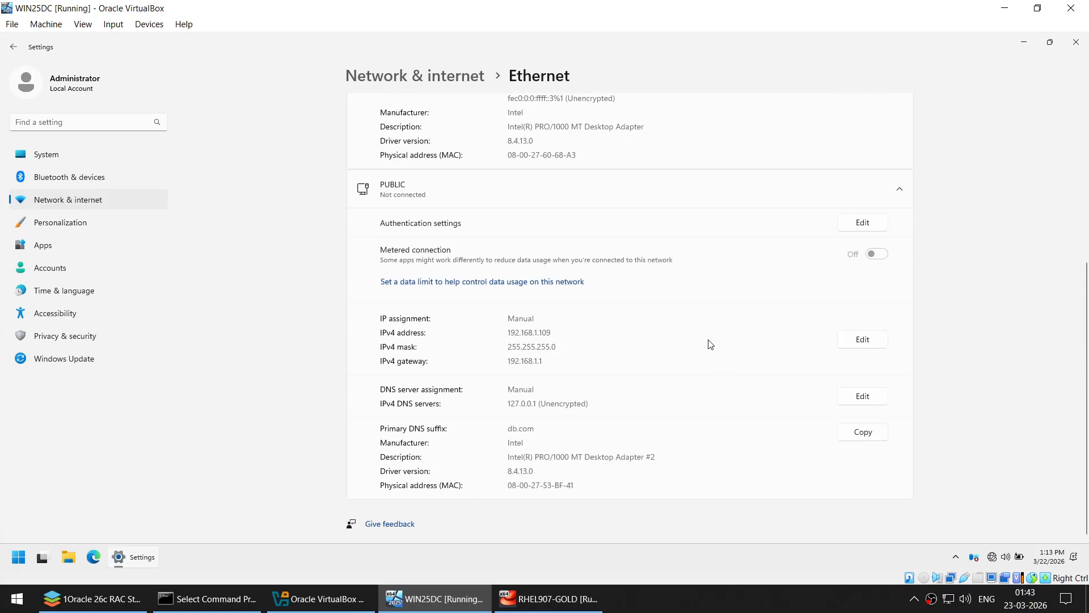
scroll(710, 343, up, 5)
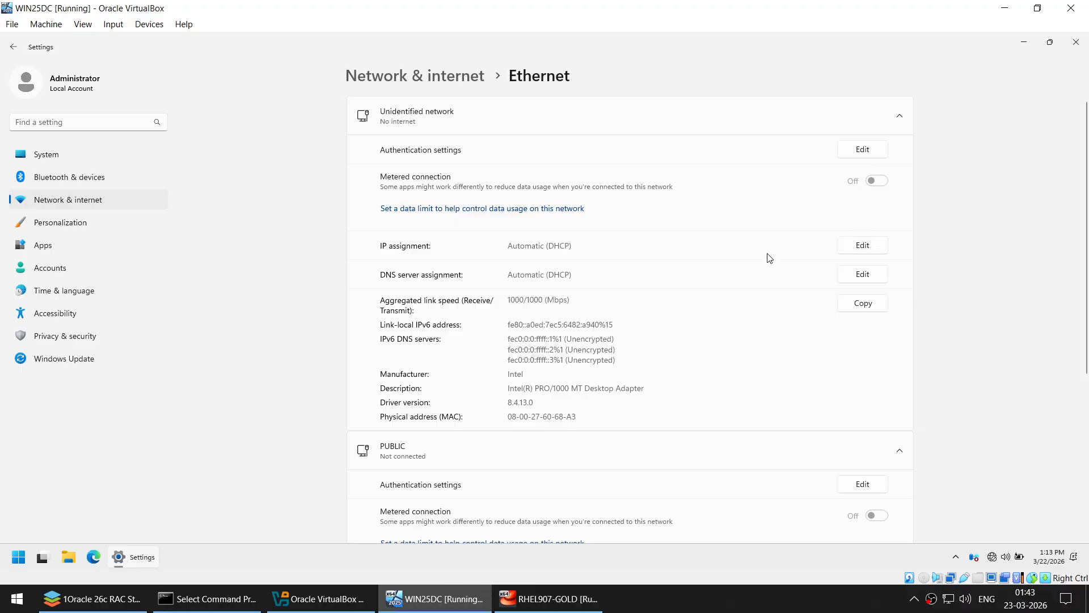
- Switch the Unidentified network adapter's IP assignment to Manual with IPv4 on
click(862, 245)
click(497, 277)
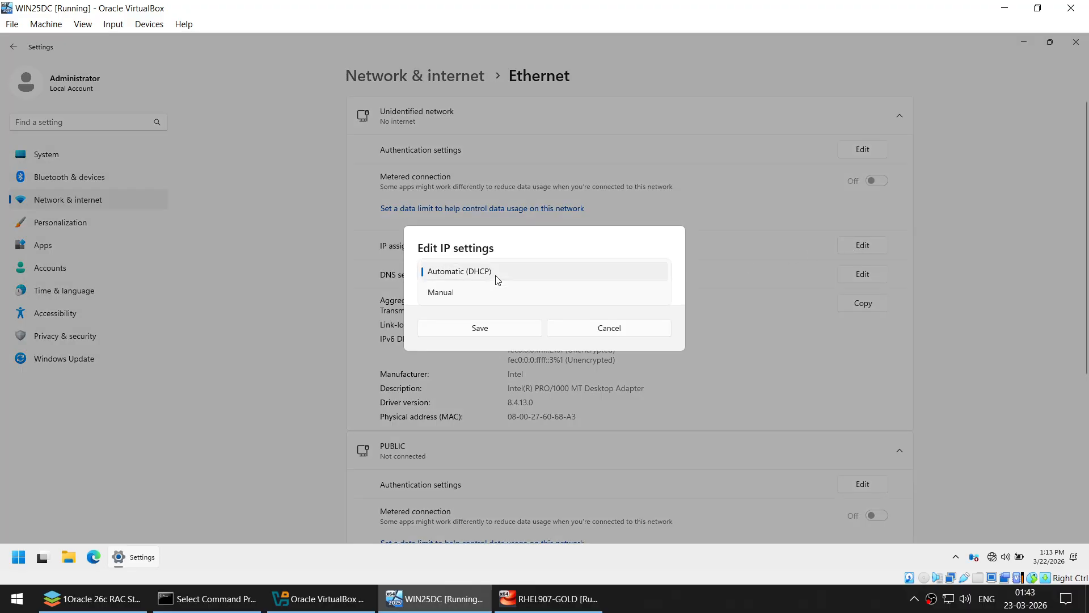
click(494, 295)
click(432, 278)
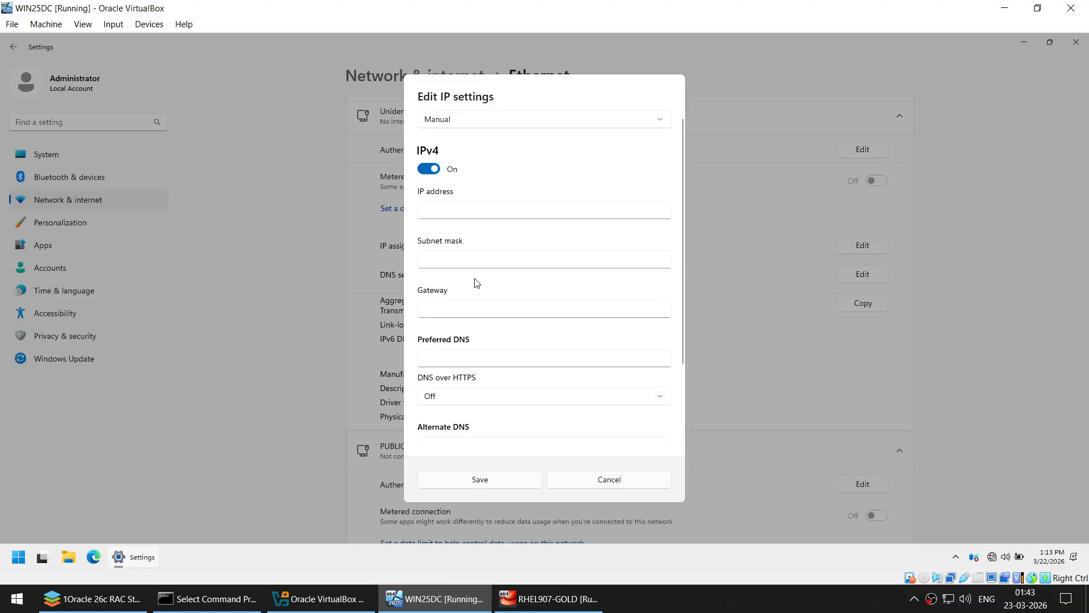
- Enter IP 192.168.0.109, mask 255.255.255.0, no gateway, DNS 127.0.0.1, and save
click(447, 210)
text(192.168.1.)
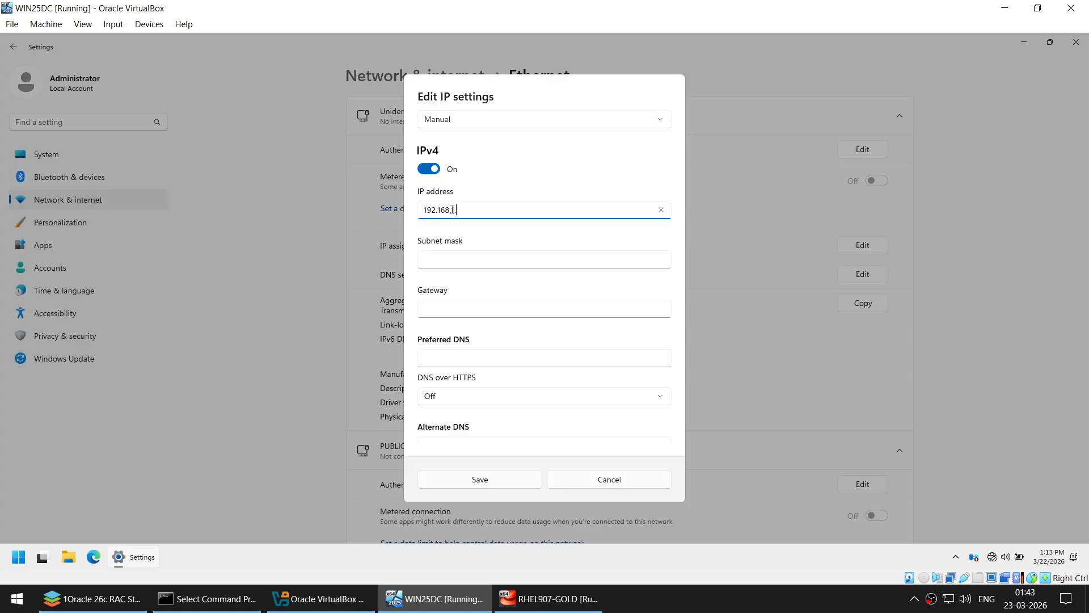
key(BackSpace)
key(BackSpace)
key(BackSpace)
key(Tab)
text(2)
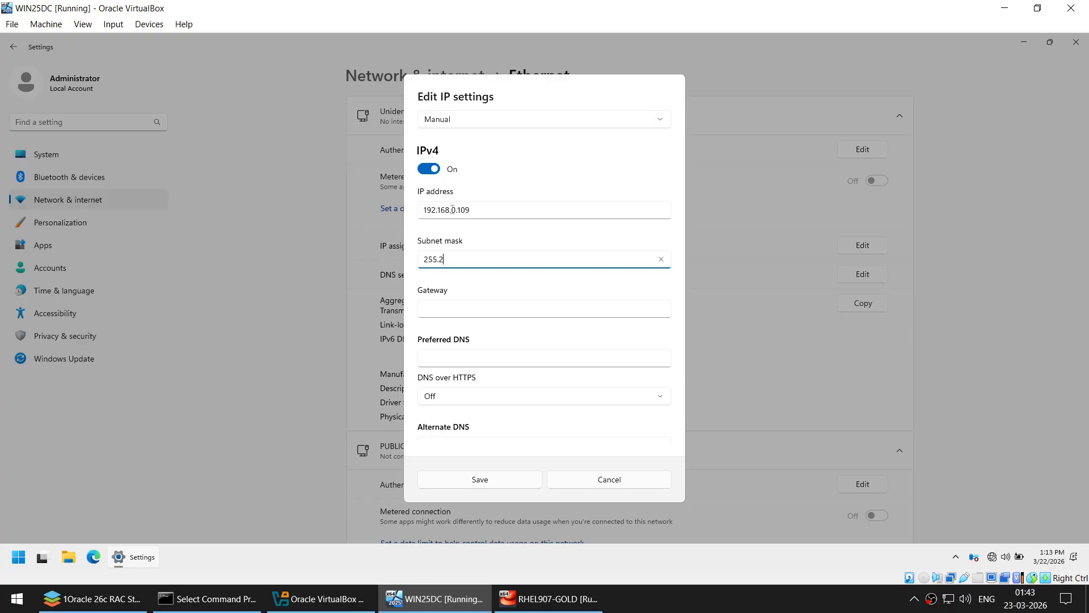
text(55.255.255.0)
key(Tab)
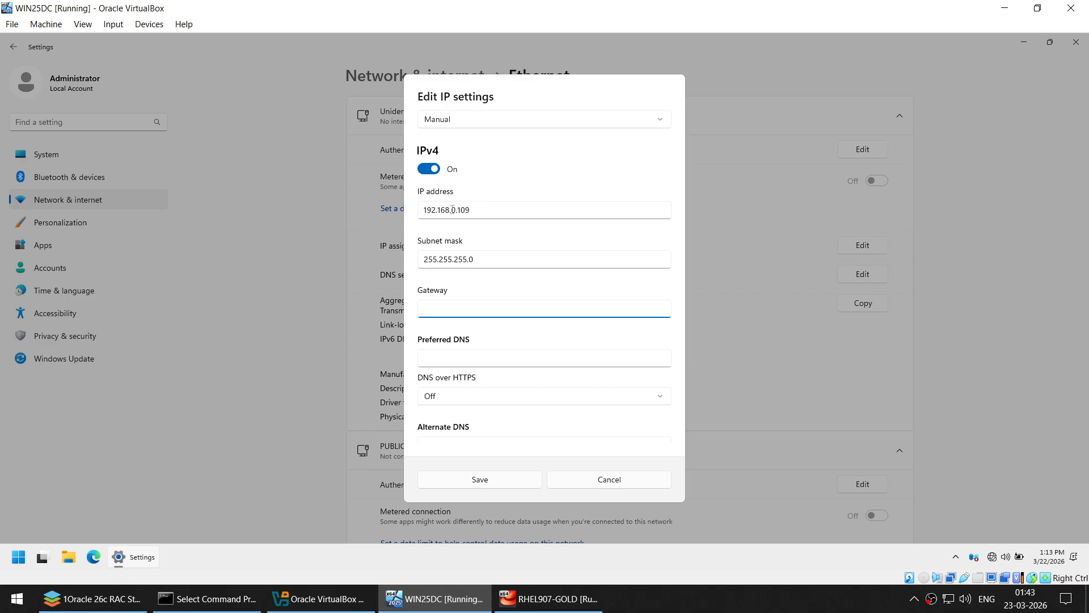
key(Tab)
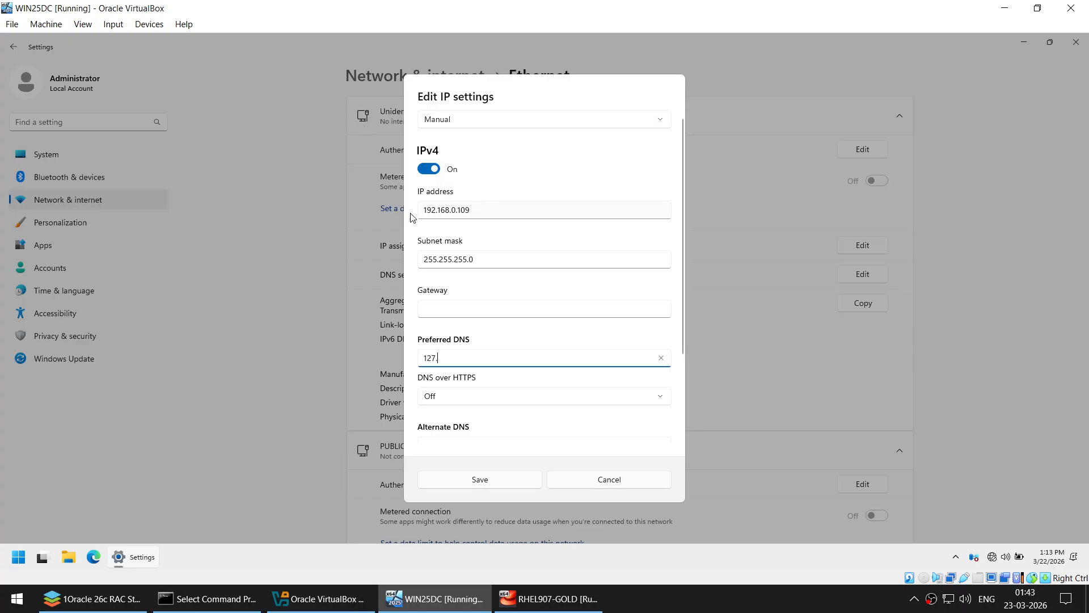
text(127.0.0.1)
click(479, 480)
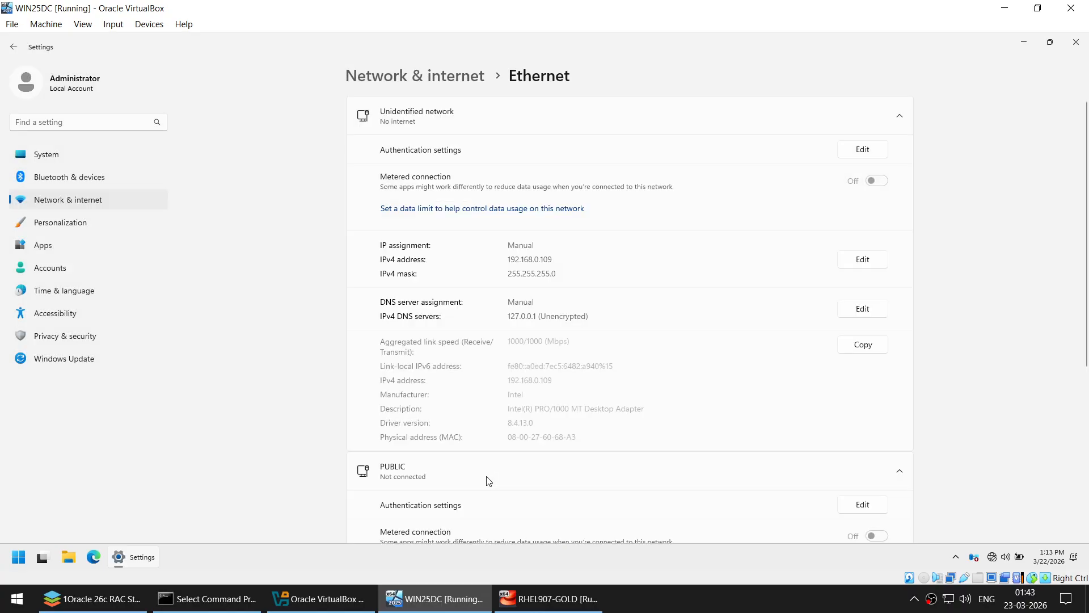
- Minimize Settings and launch Command Prompt from the guest's Start search
click(1023, 41)
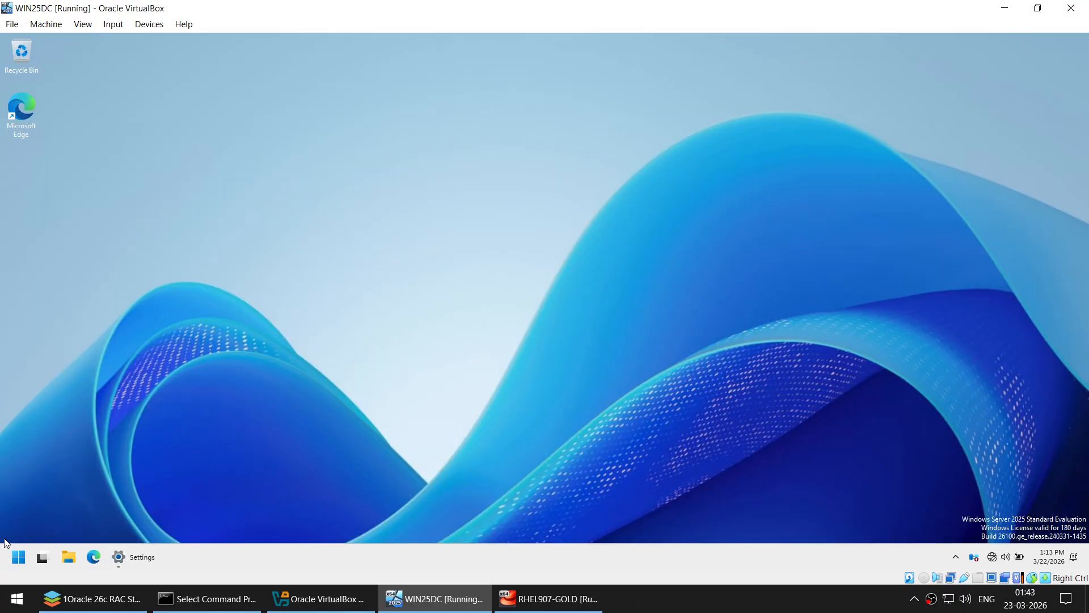
click(18, 558)
text(cmd)
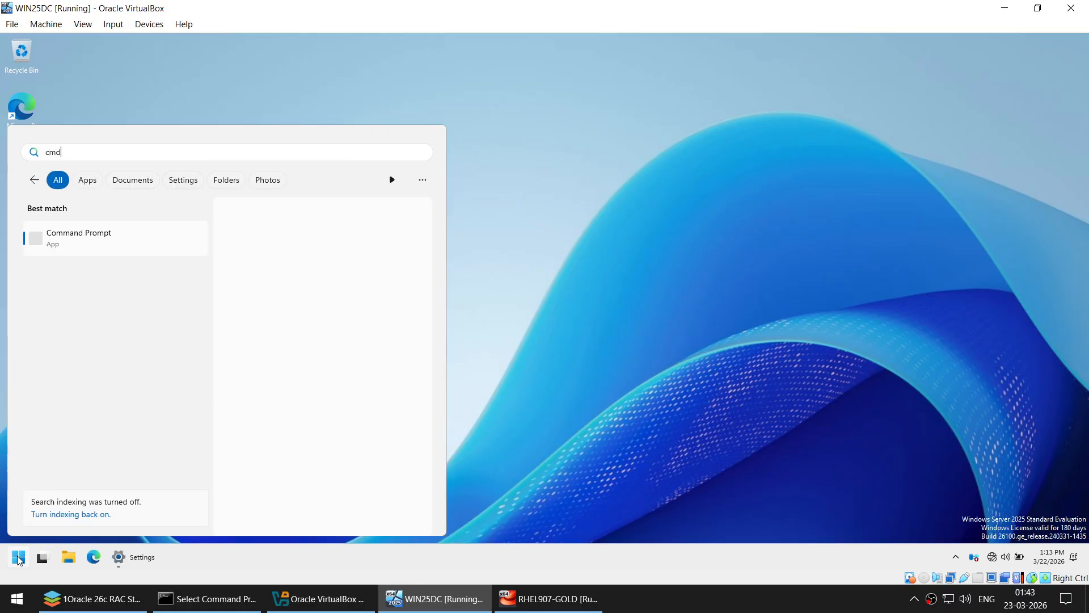
click(90, 240)
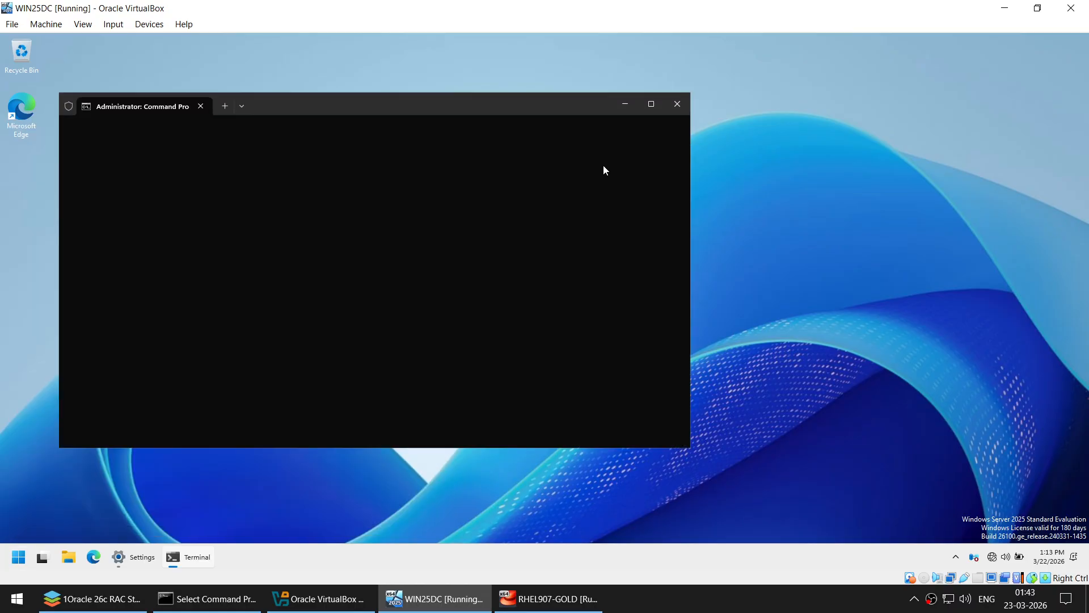
drag(414, 107, 631, 120)
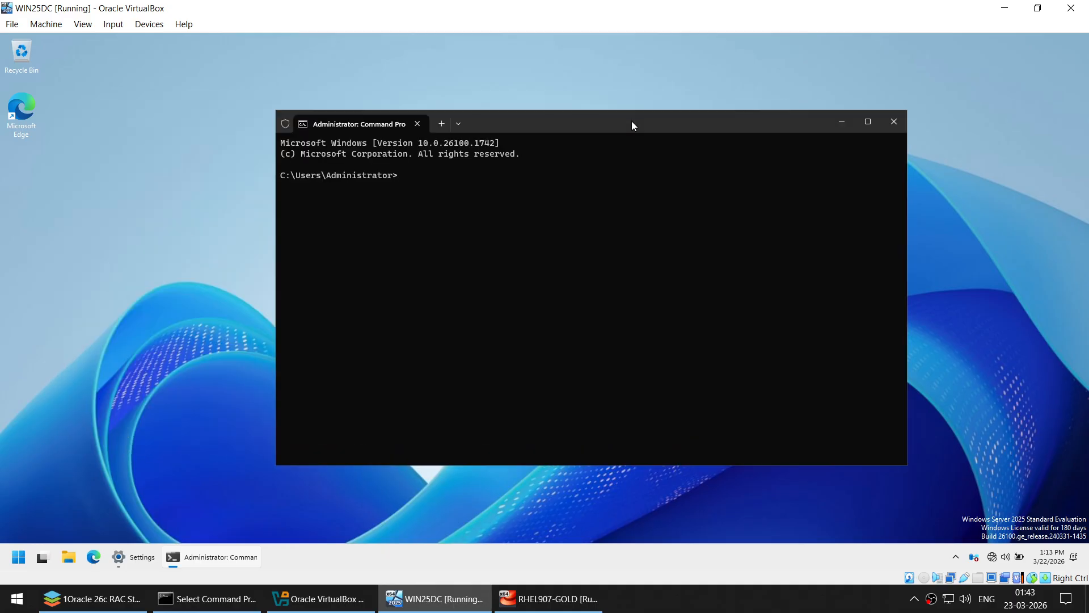
- Run hostname and ipconfig to check the VM's name and IP configuration
text(hostname)
key(Return)
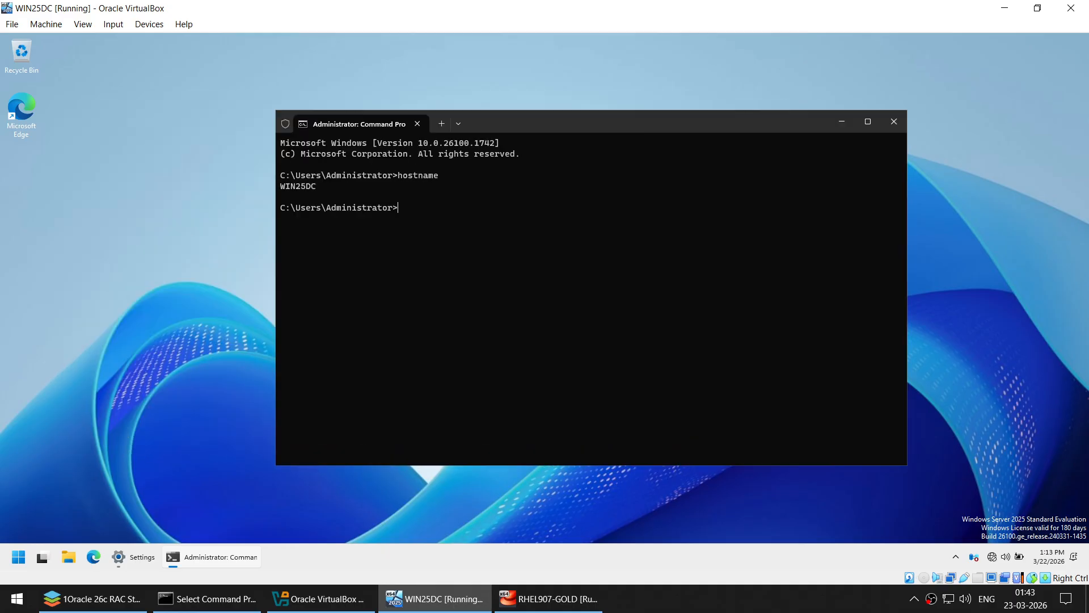
text(ipconfoi)
key(BackSpace)
key(BackSpace)
text(ig)
key(Return)
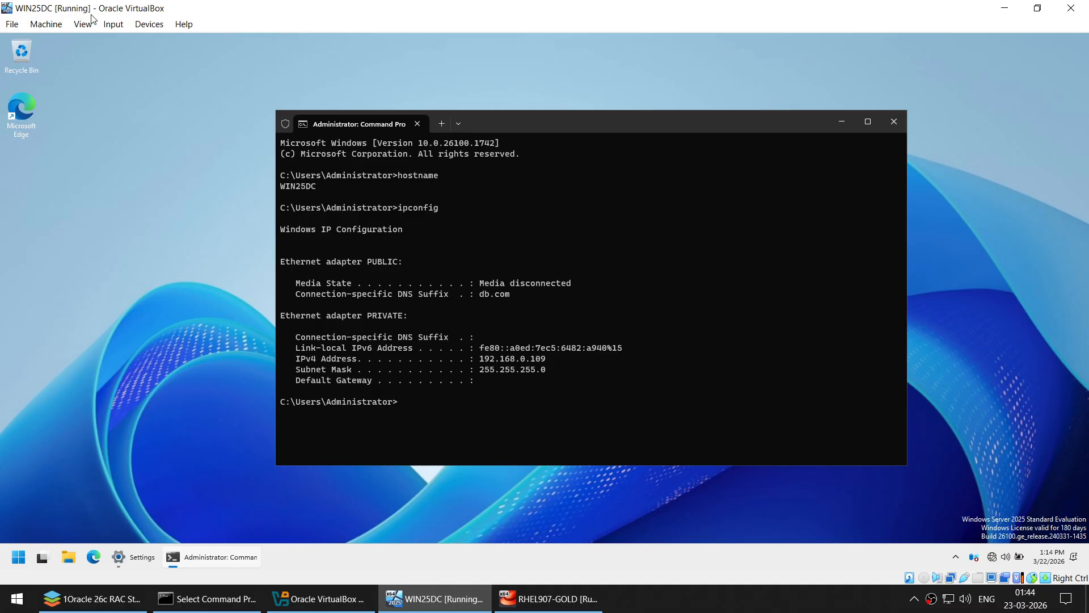
- Connect VM Network Adapter 1, rerun ipconfig to recheck addresses, then clear the console
click(146, 24)
mouse_move(175, 77)
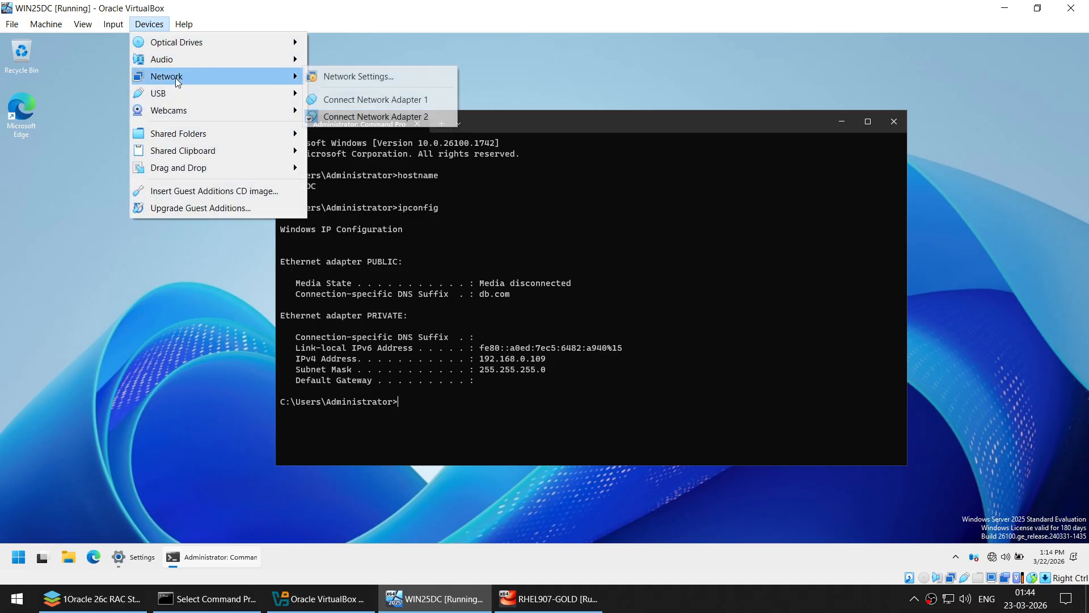
click(353, 100)
text(ls)
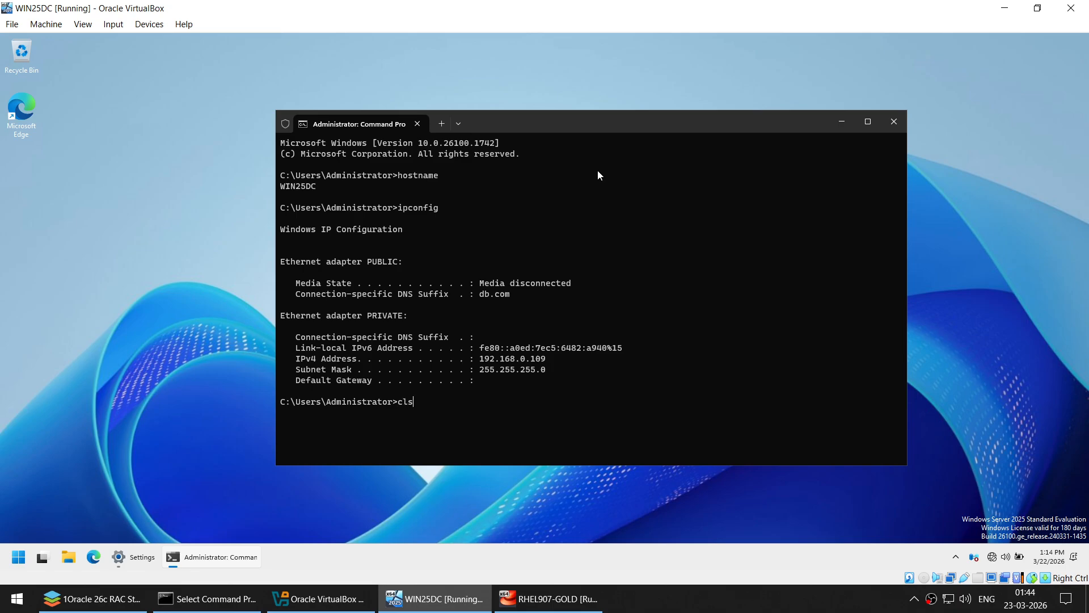
key(Return)
text(ipconfig)
key(Return)
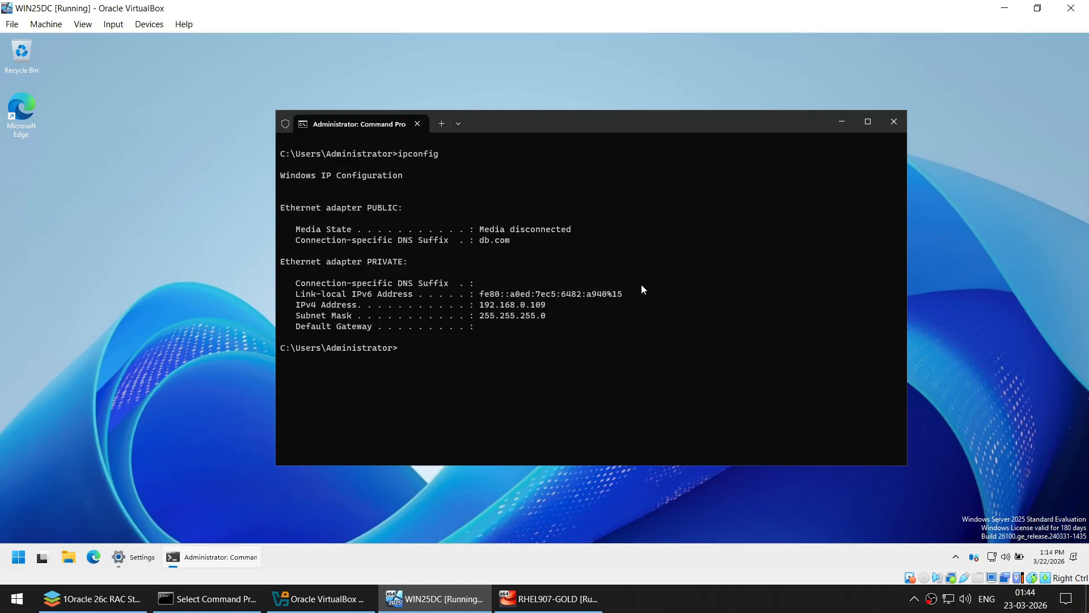
text(cls)
key(Return)
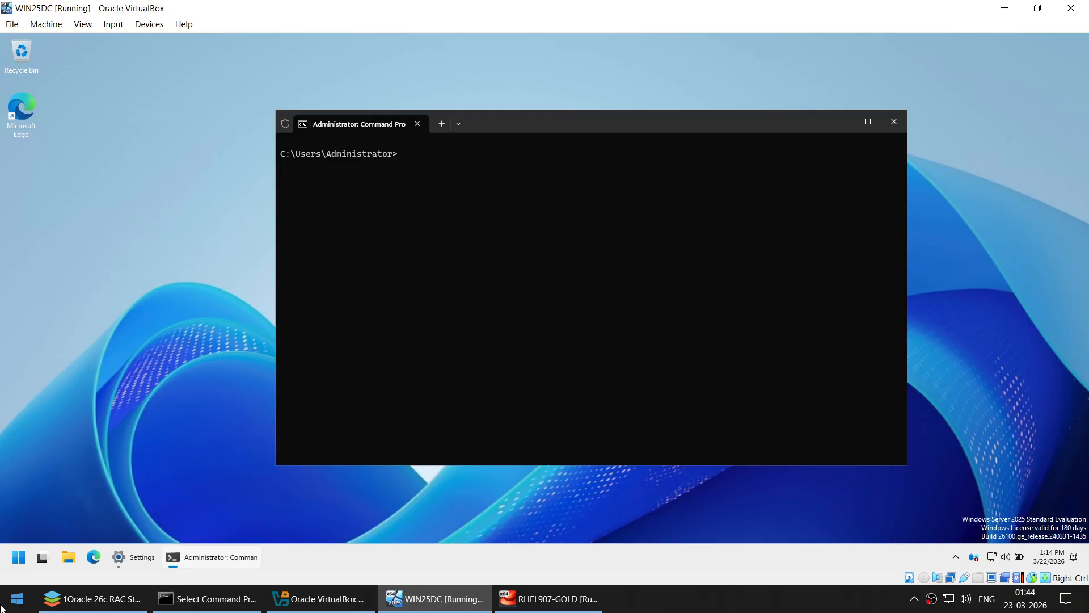
click(793, 605)
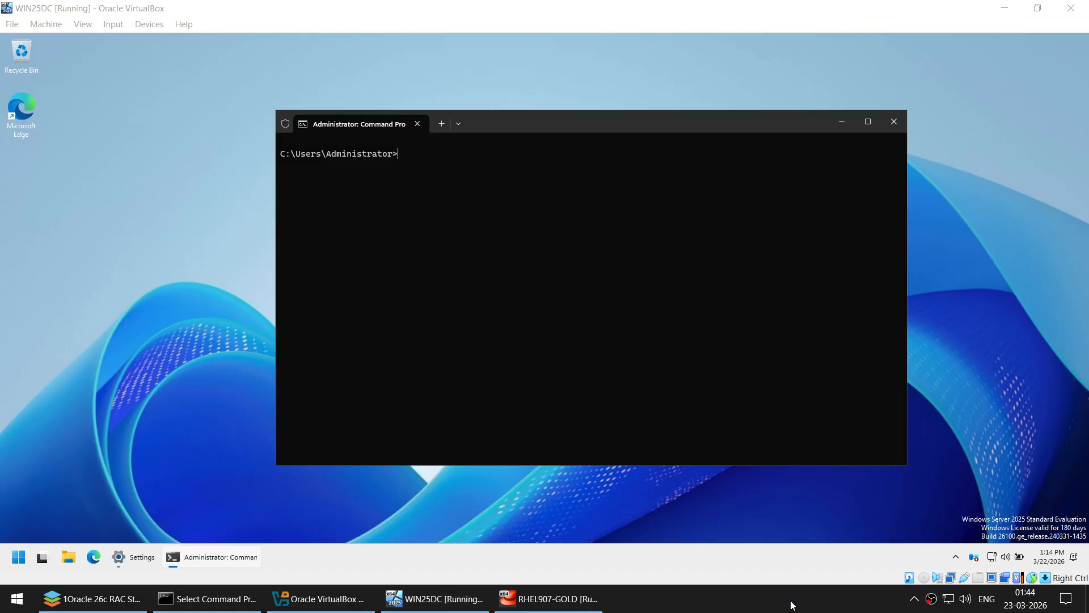
- Open Network Connections by running ncpa.cpl from the Run box
click(19, 559)
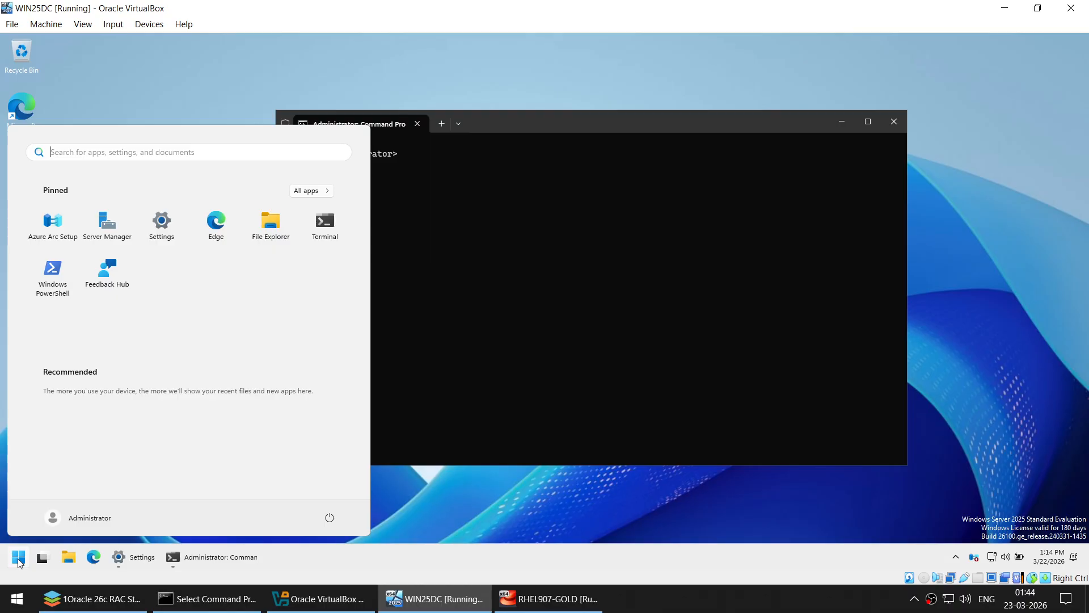
key(super+r)
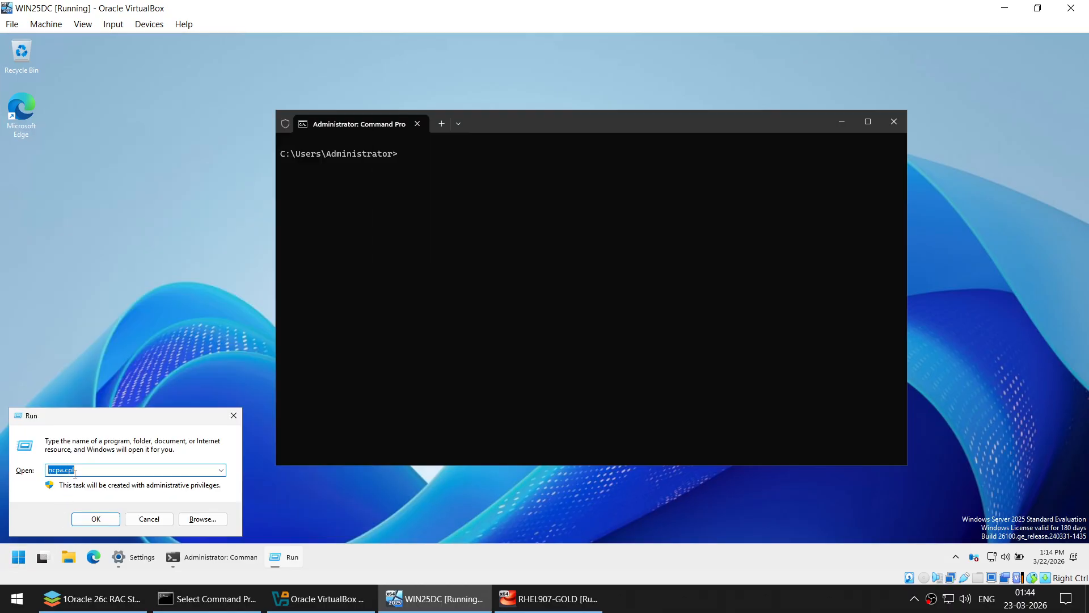
click(75, 473)
click(96, 517)
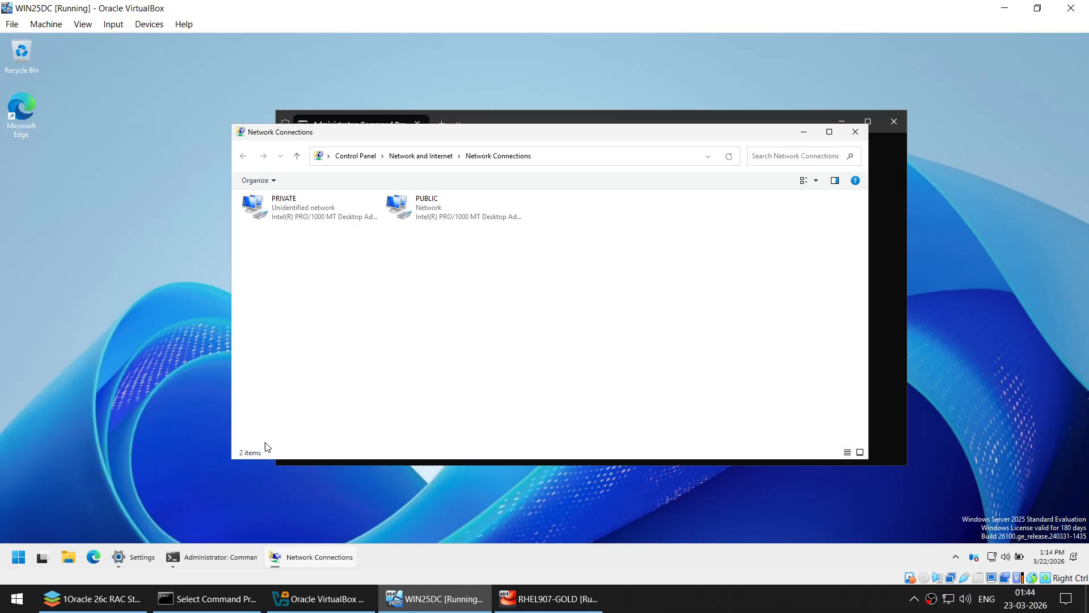
- Turn off IPv6 on both the PRIVATE and PUBLIC connections
right_click(289, 209)
click(335, 314)
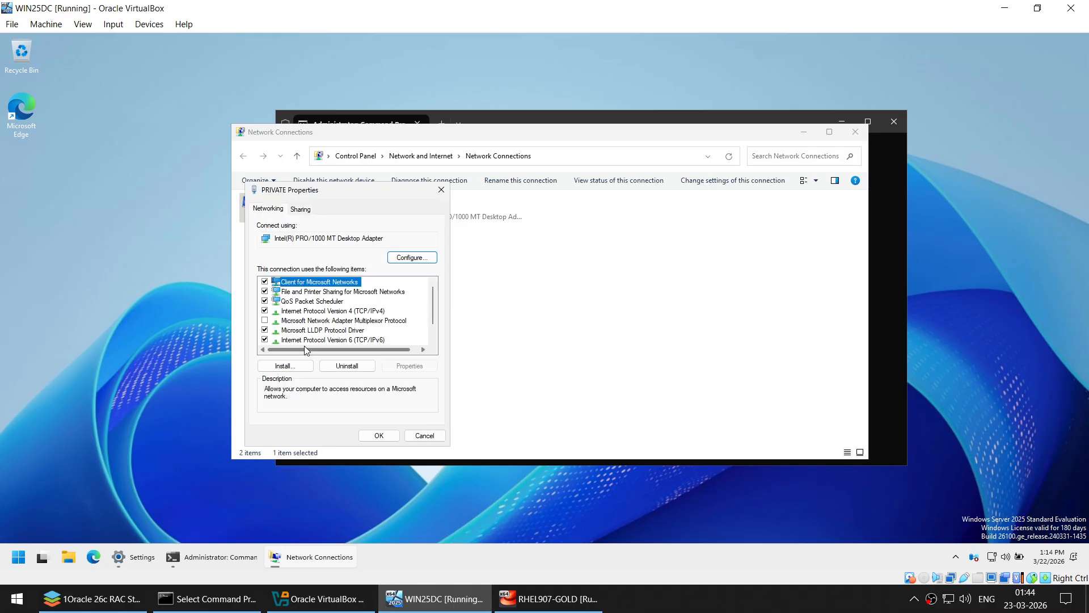
click(265, 339)
click(379, 435)
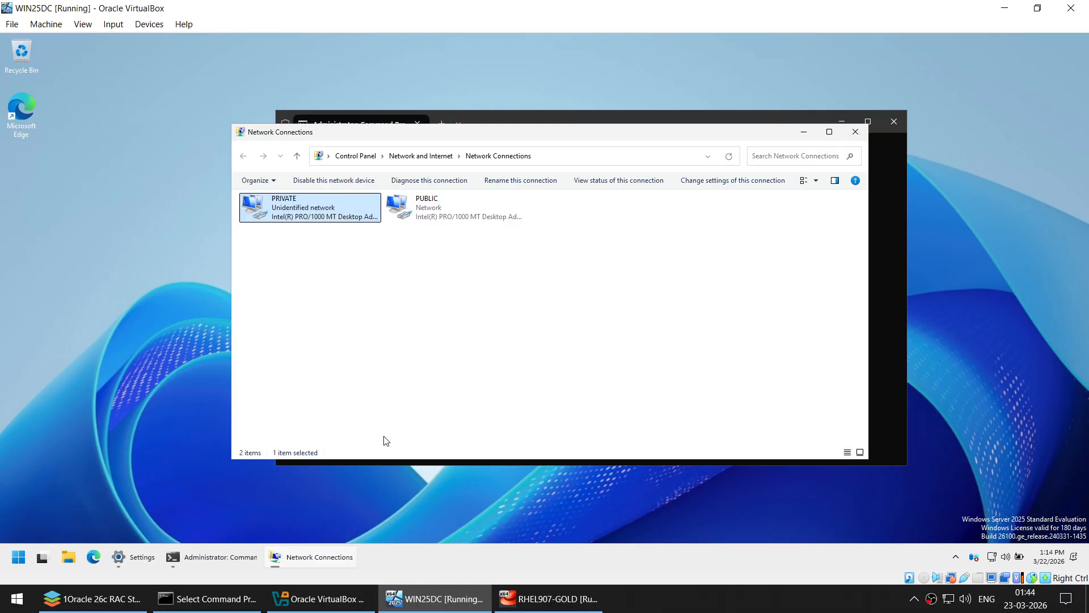
right_click(435, 211)
click(471, 318)
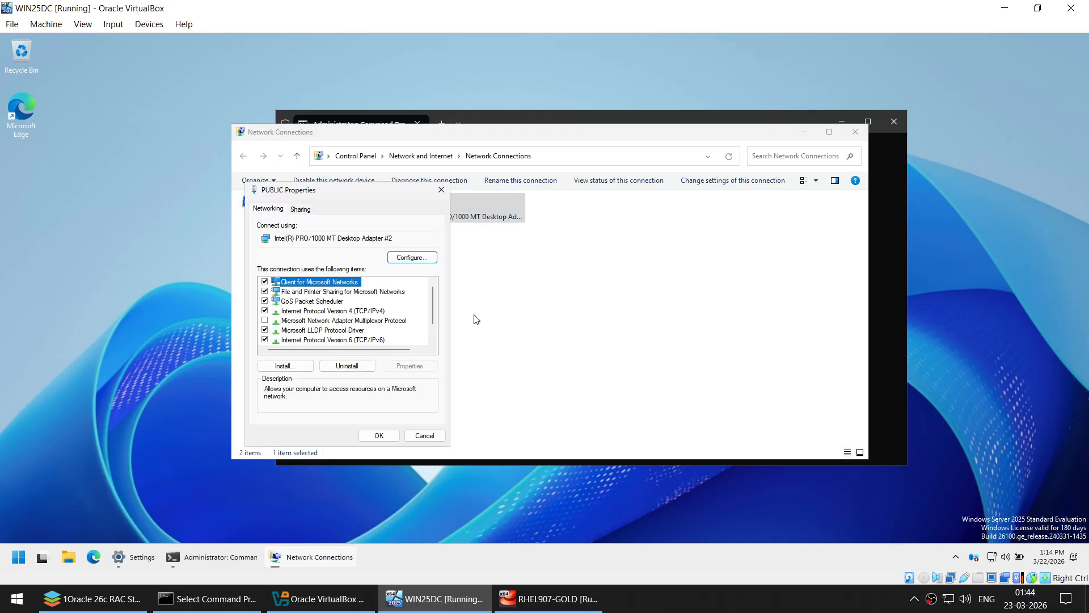
click(264, 340)
click(379, 435)
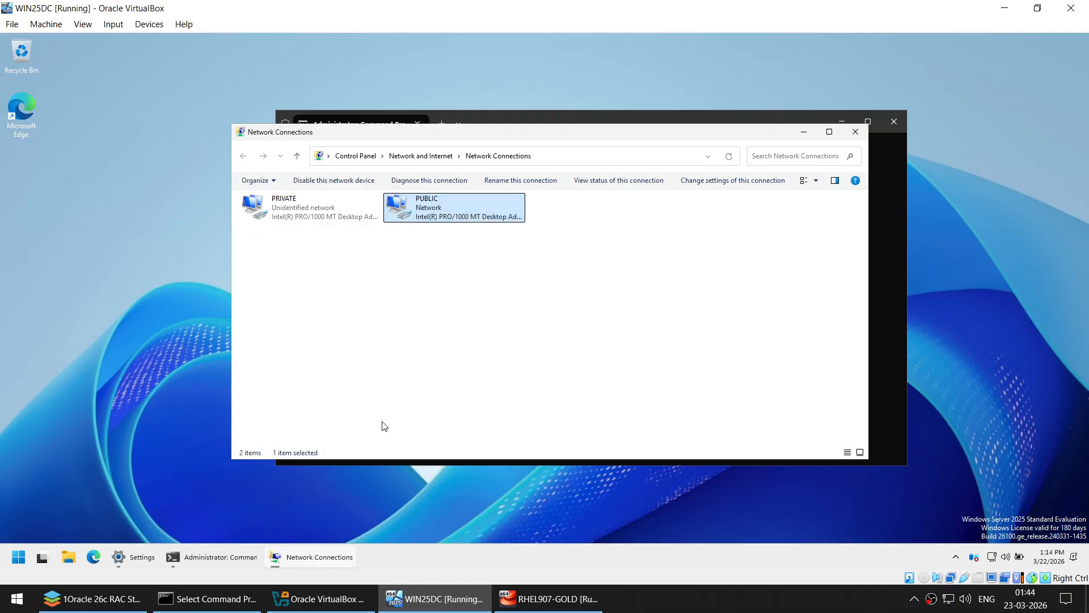
- Disable and re-enable the PUBLIC and PRIVATE connections
right_click(438, 209)
click(468, 213)
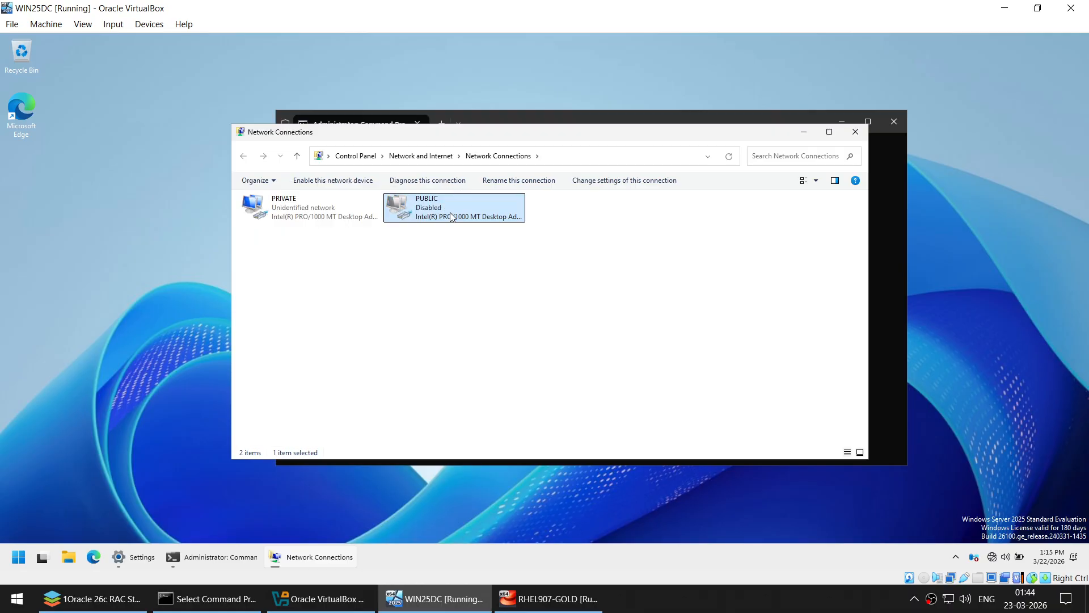
right_click(447, 209)
click(468, 218)
right_click(313, 218)
click(333, 225)
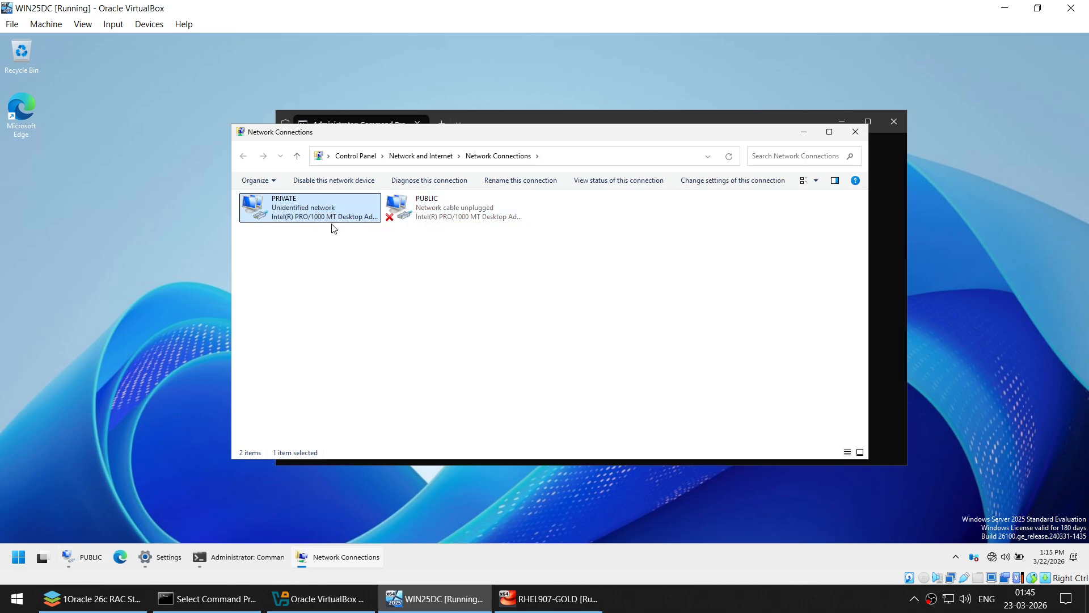
right_click(313, 207)
click(324, 218)
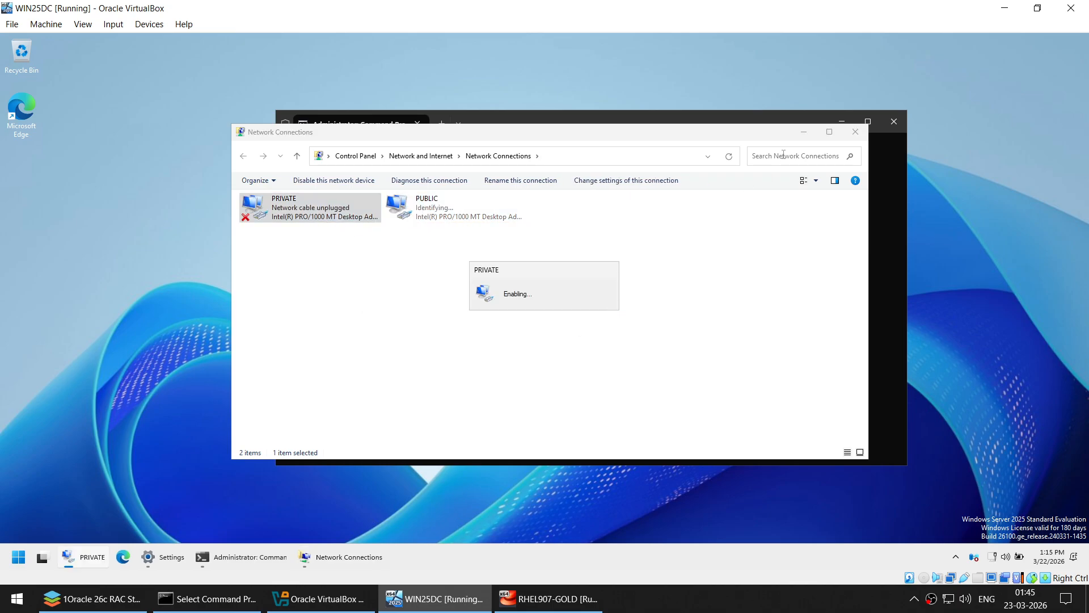
- Run ipconfig in the Command Prompt to confirm both adapters' addresses
click(804, 131)
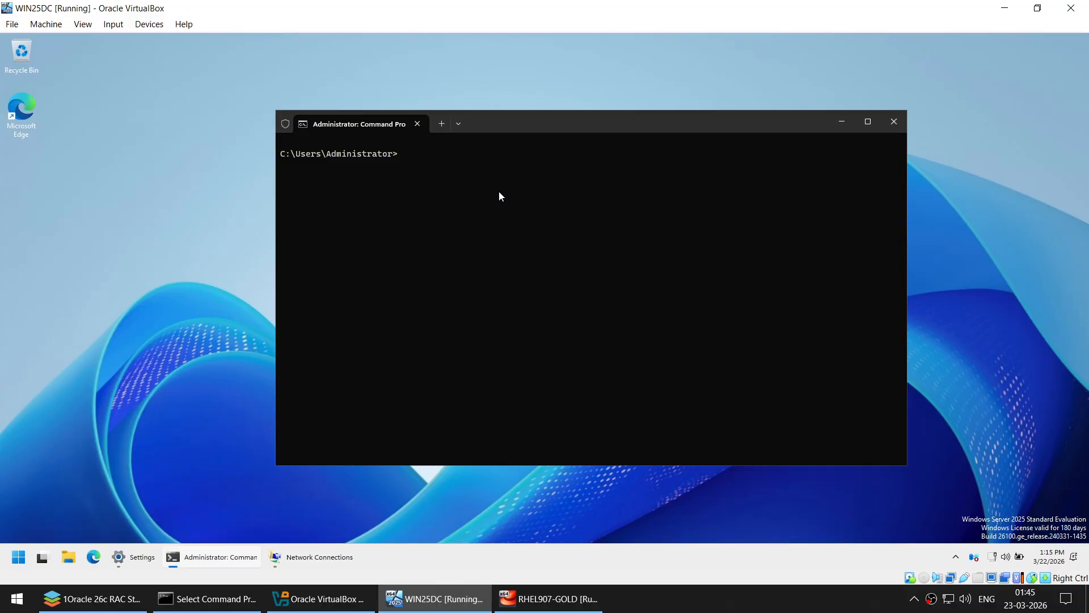
text(ipconfig)
key(Return)
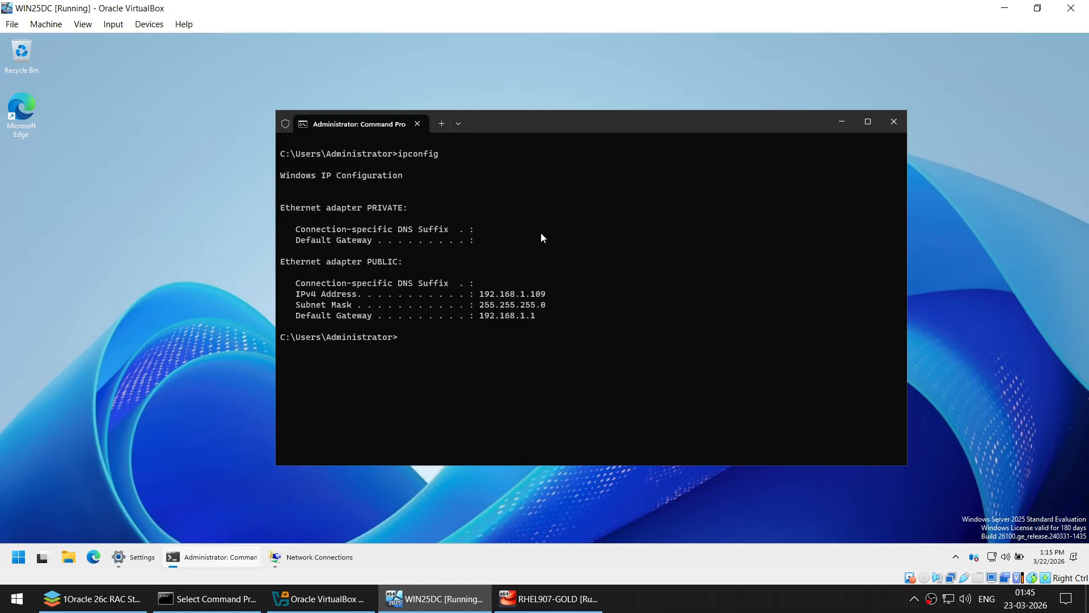
text(cls)
key(Return)
text(ipconfig)
key(Return)
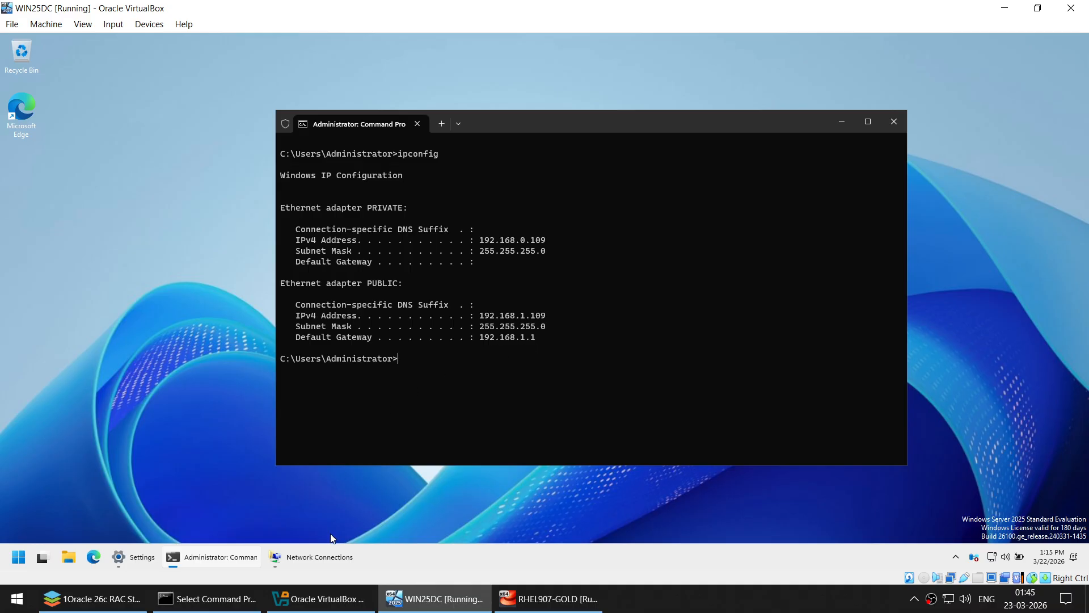
- Review the PRIVATE connection's IPv4 settings and close without changes
click(312, 556)
right_click(324, 207)
click(372, 318)
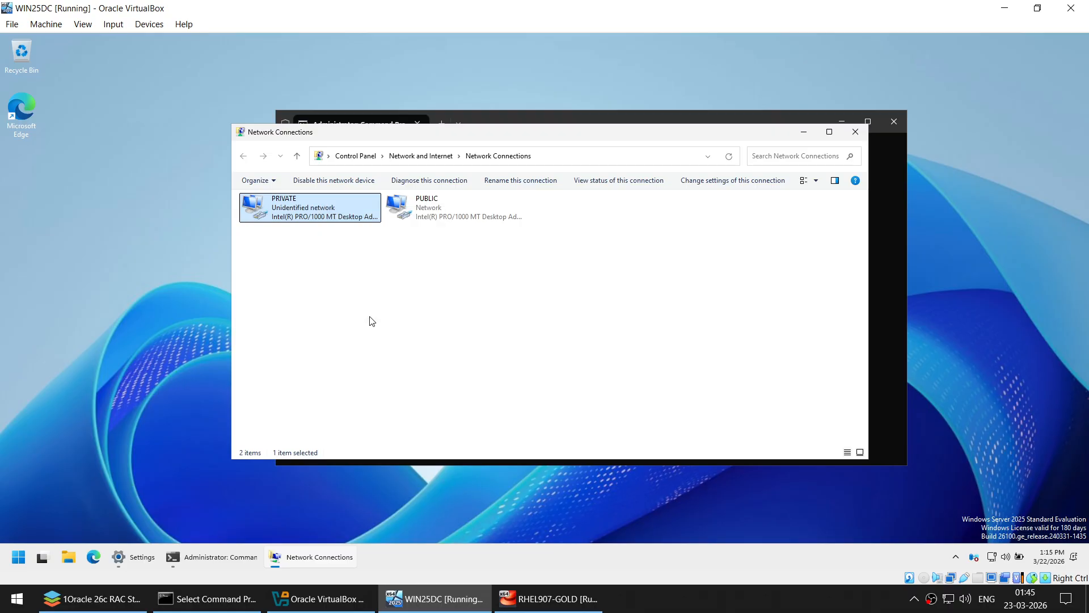
click(369, 311)
click(410, 361)
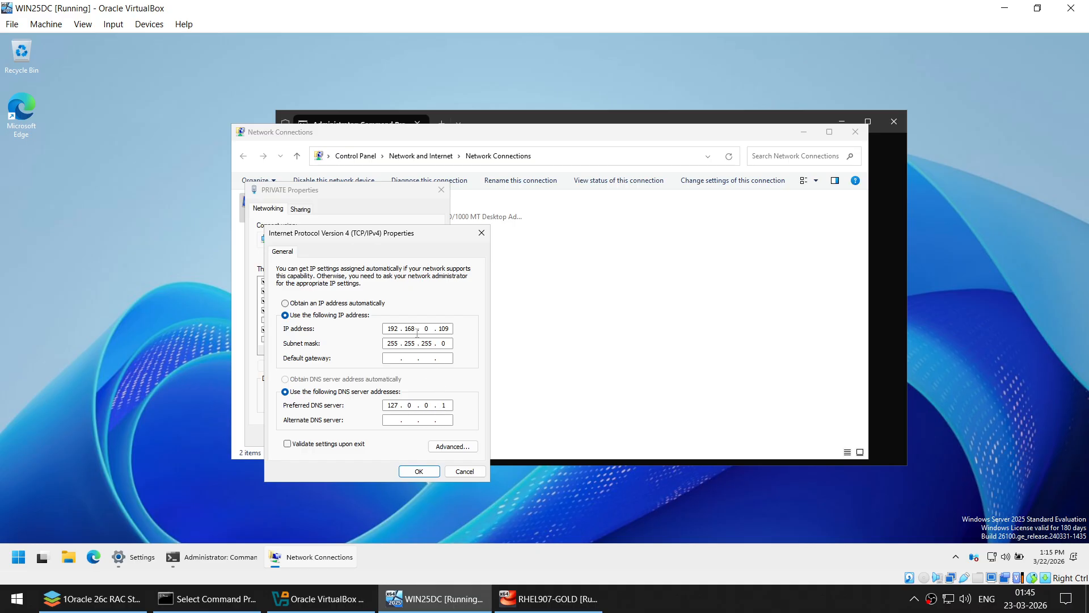
click(465, 471)
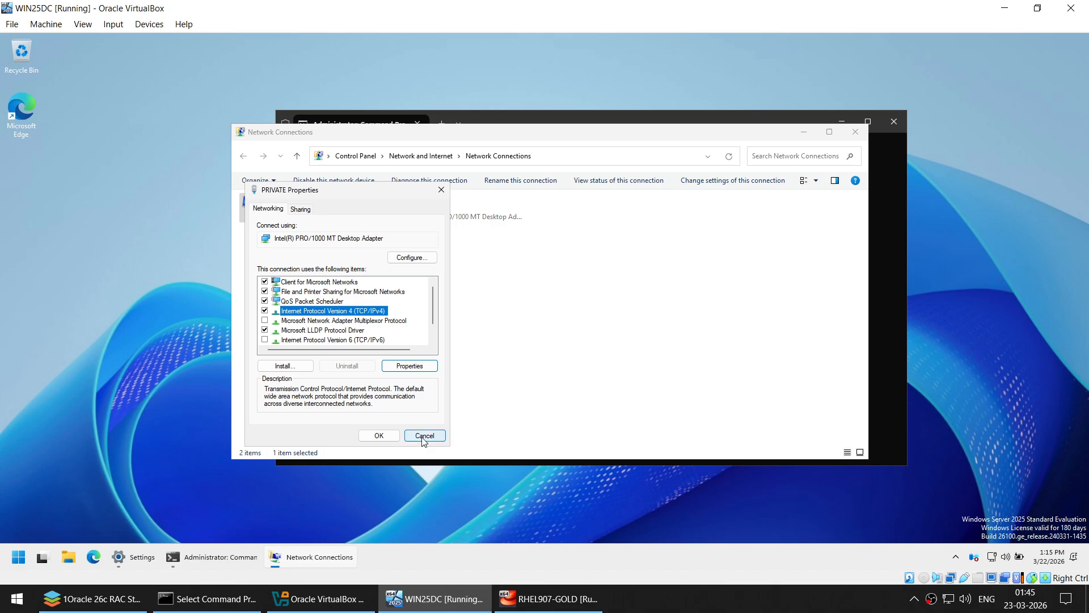
click(424, 436)
- Check PUBLIC's static IPv4 and DNS settings, then minimize Network Connections and Command Prompt
right_click(400, 210)
click(434, 312)
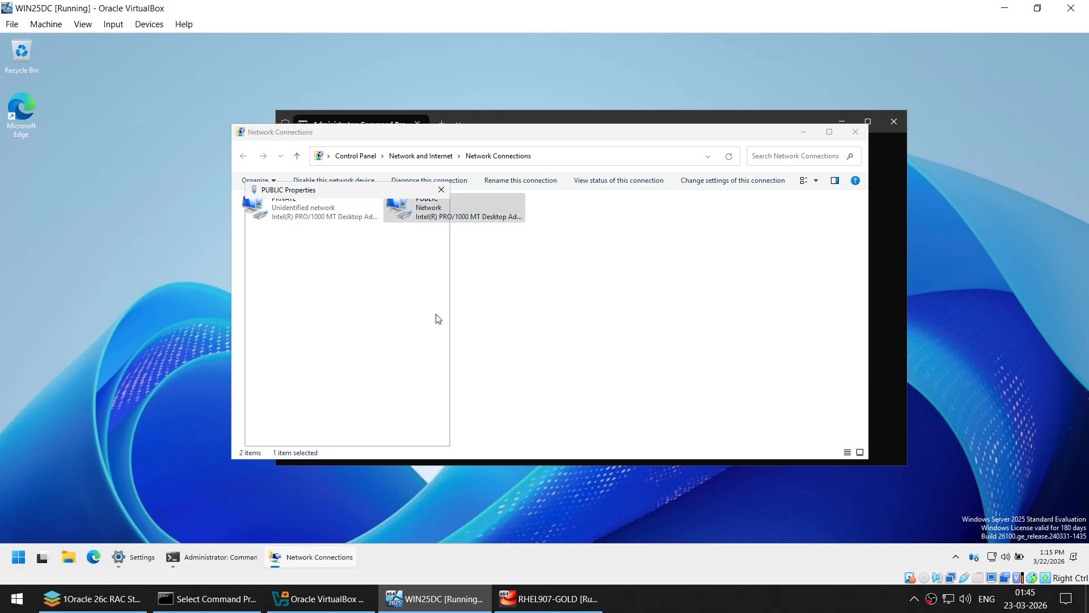
click(372, 310)
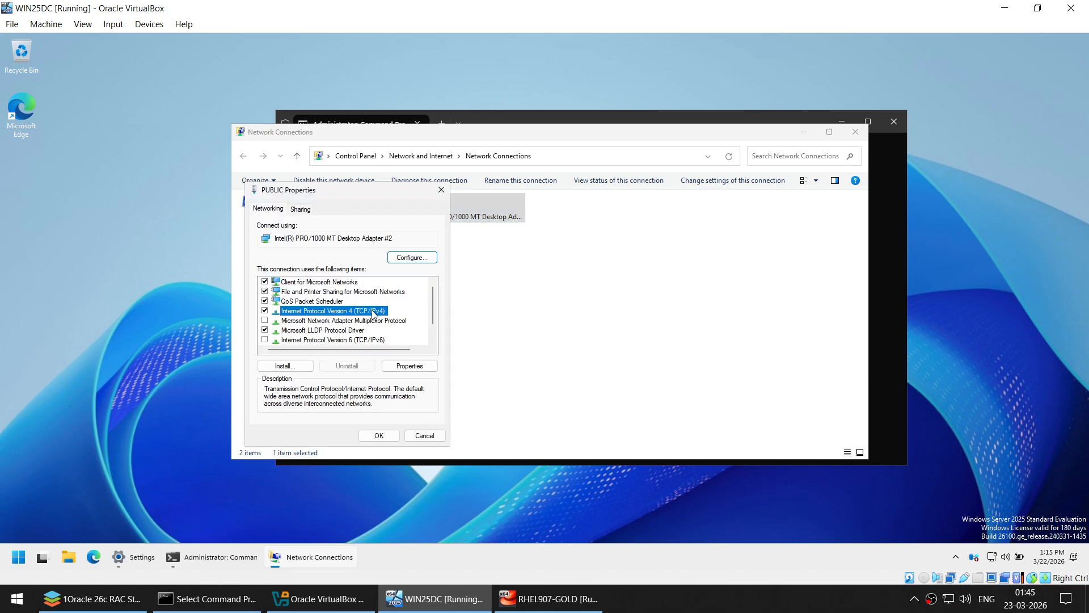
click(418, 367)
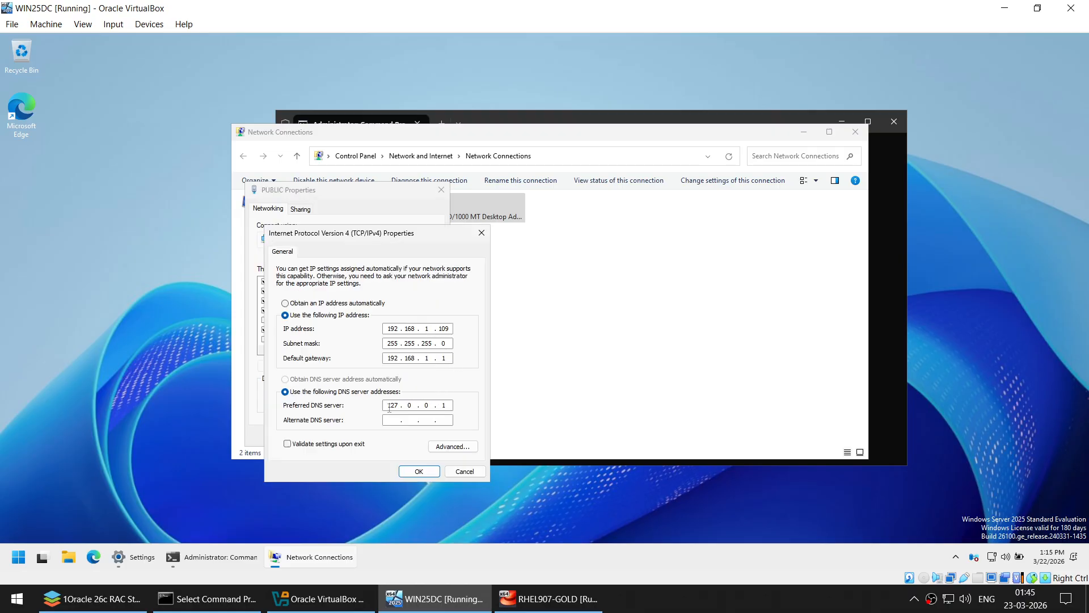
click(466, 470)
click(420, 438)
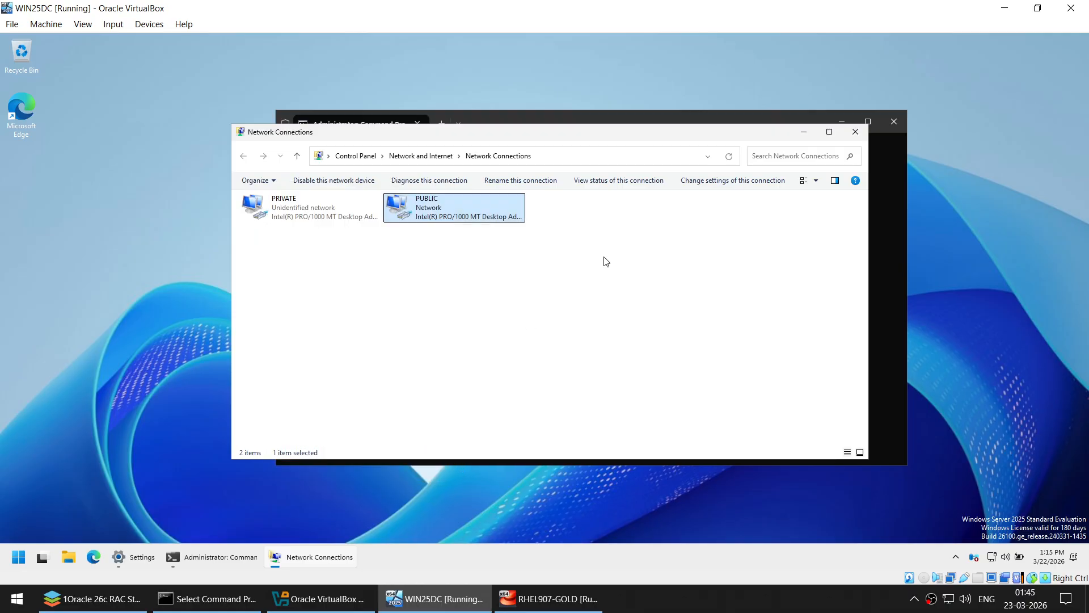
click(798, 134)
click(835, 121)
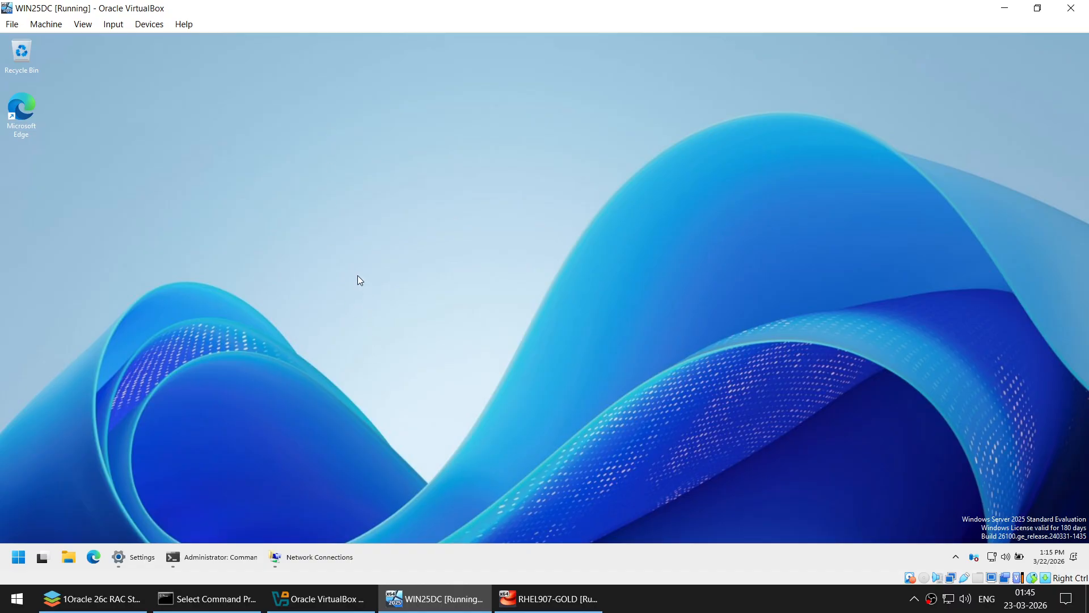
- Bring up the ONLYOFFICE Part 1 guide and scroll to the adapter IP table
click(91, 598)
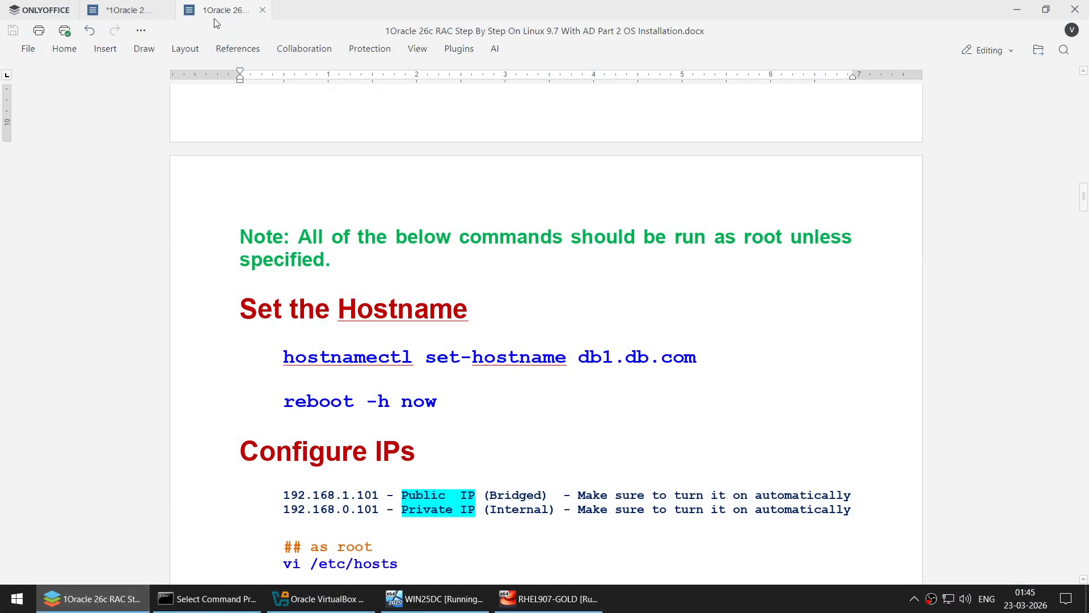
click(123, 10)
scroll(445, 250, down, 3)
scroll(445, 250, up, 10)
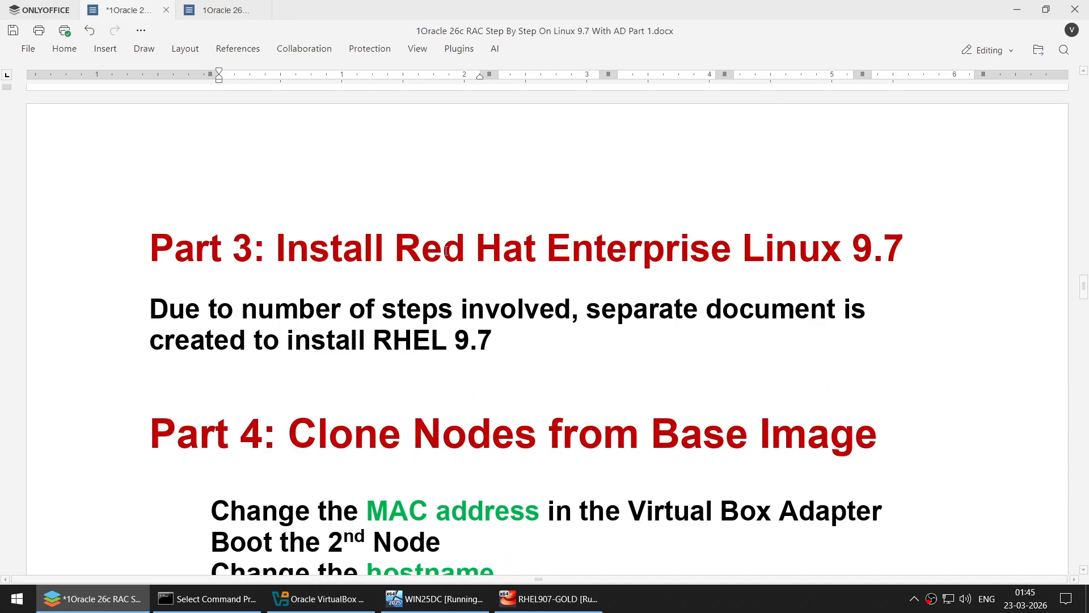
scroll(445, 251, up, 12)
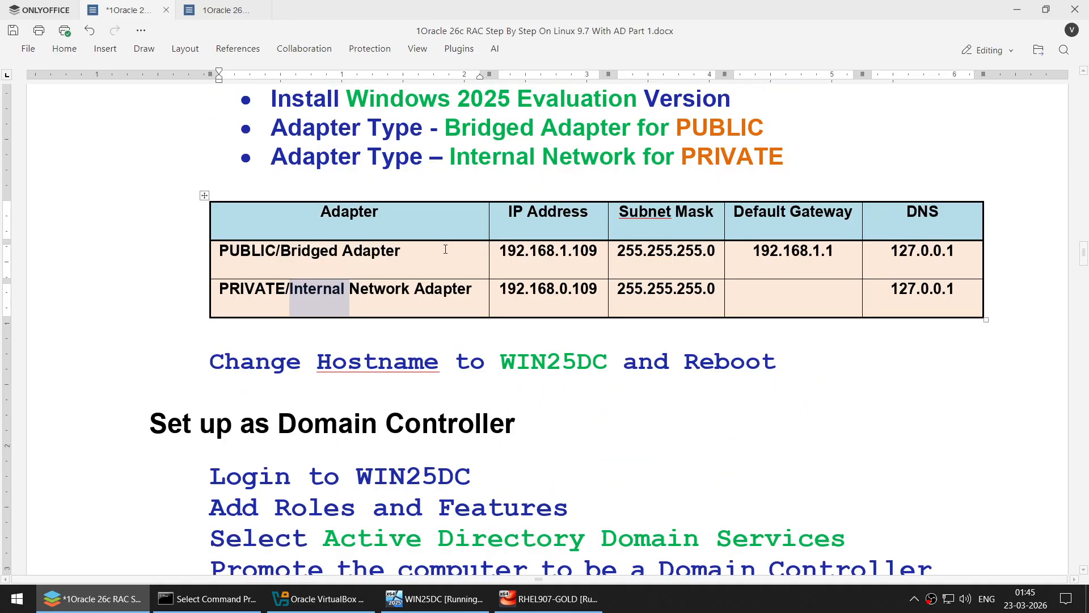
scroll(445, 250, down, 1)
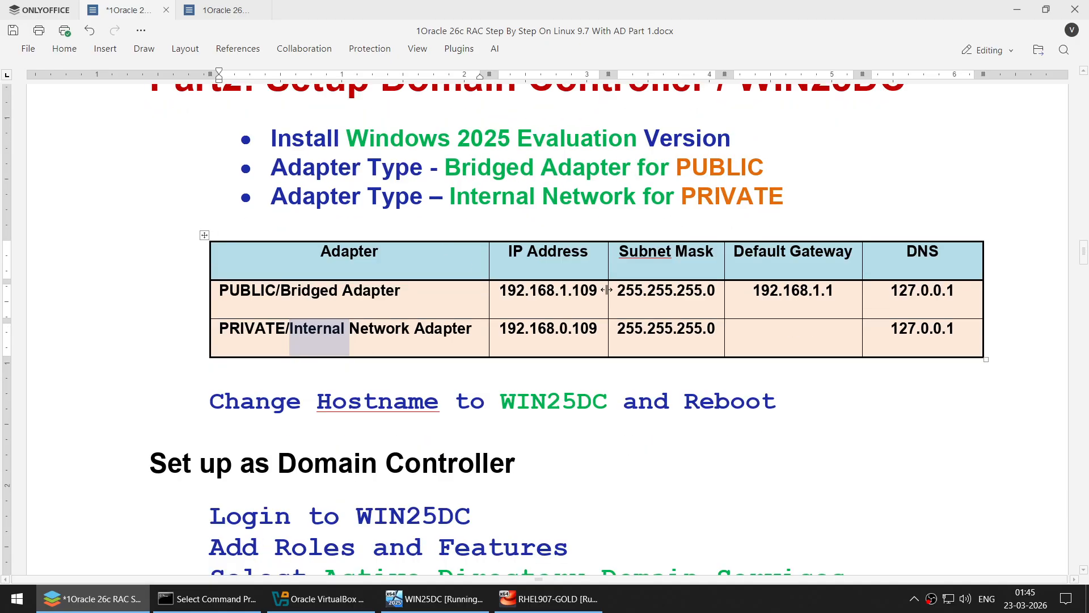
- Highlight the PUBLIC and PRIVATE IP, mask and gateway values, then return to WIN25DC's ipconfig
click(545, 291)
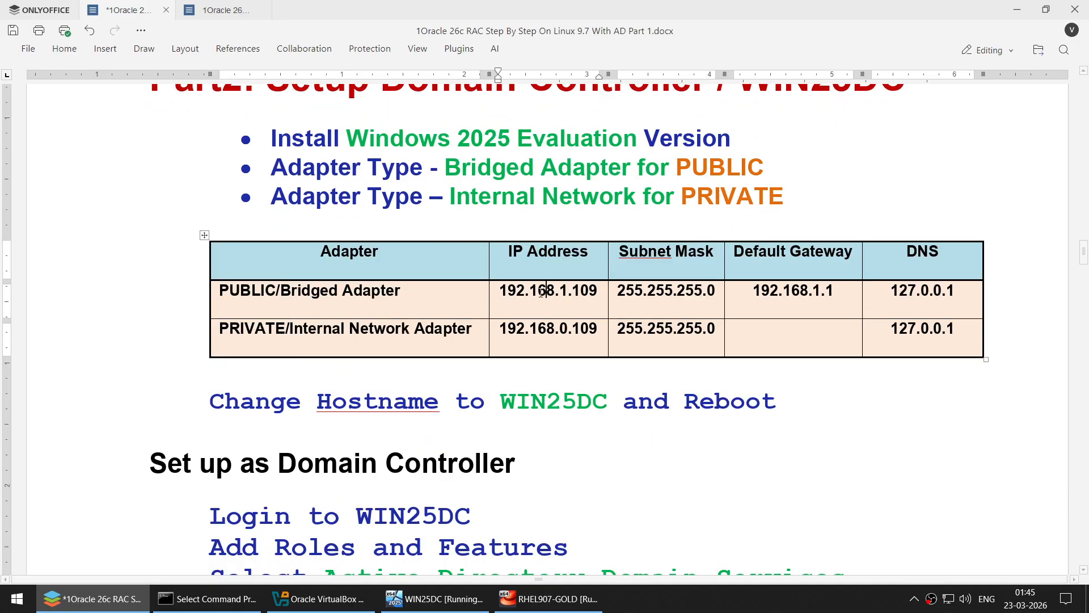
double_click(686, 290)
drag(754, 291, 811, 291)
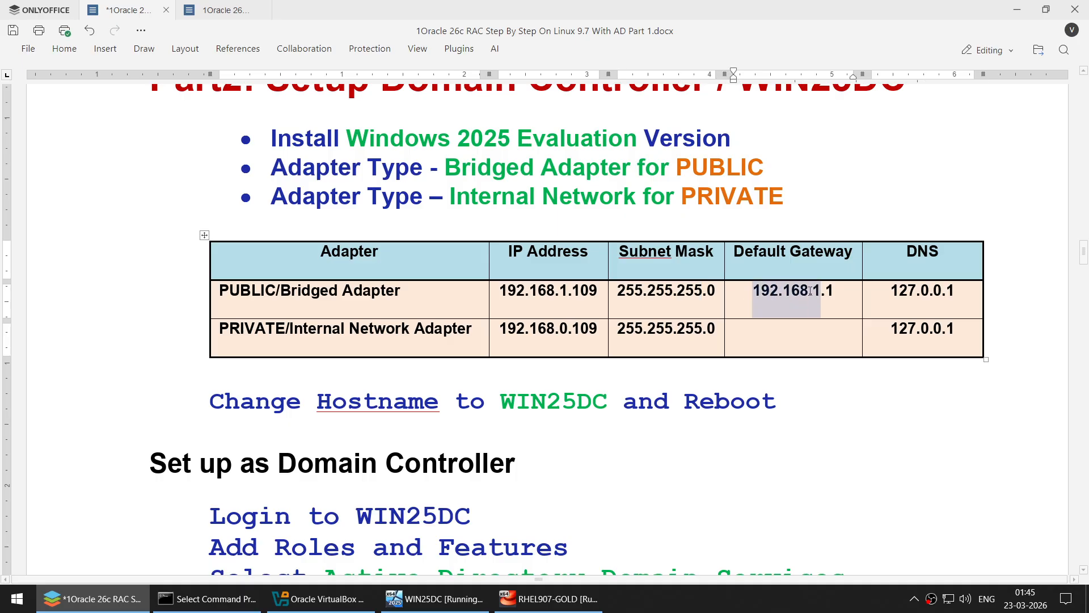
double_click(383, 291)
click(673, 331)
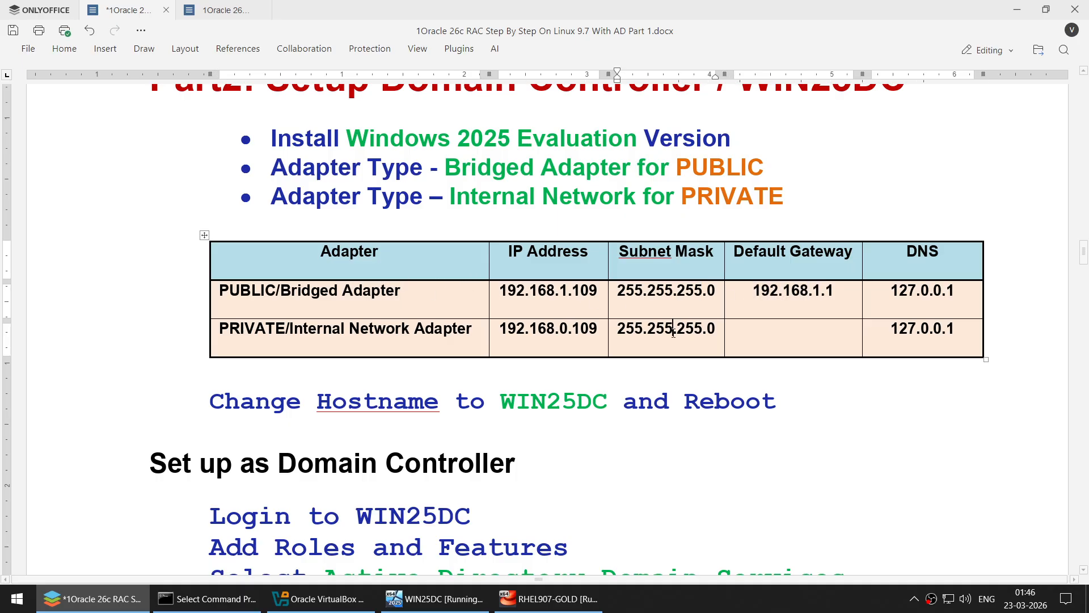
drag(776, 321, 835, 335)
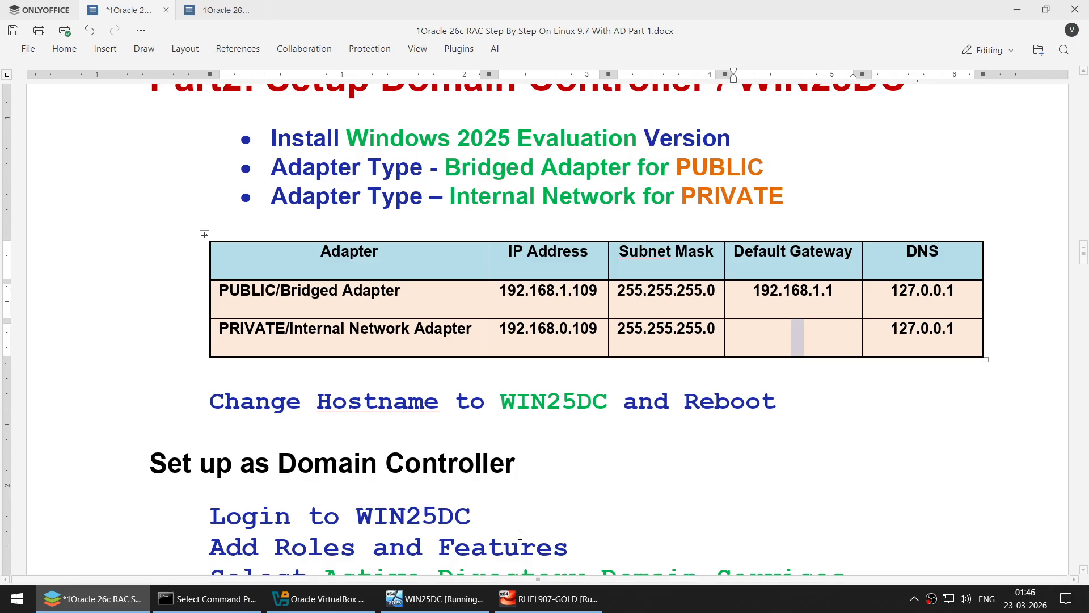
click(455, 596)
click(222, 557)
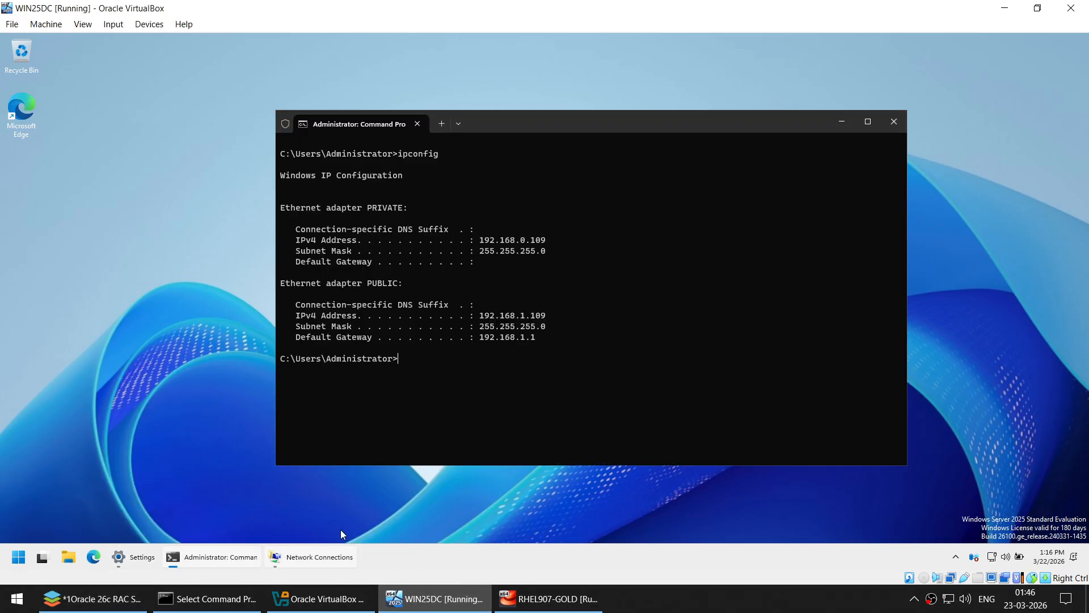
- Confirm PRIVATE's blank default gateway in ipconfig, then save the ONLYOFFICE guide with Ctrl+S
drag(473, 262, 556, 263)
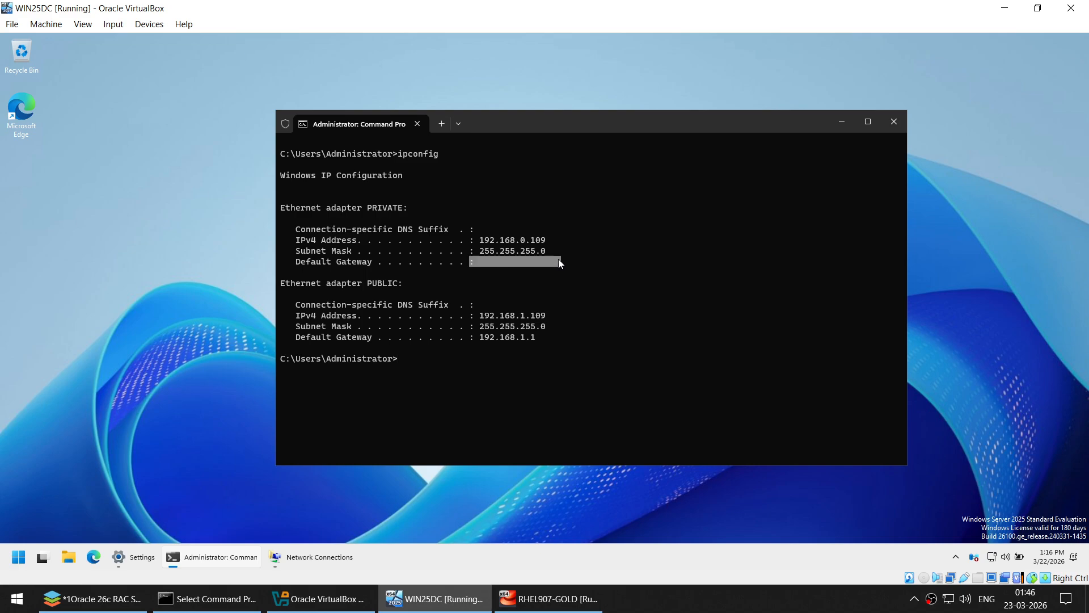
drag(359, 212, 403, 208)
drag(490, 262, 559, 263)
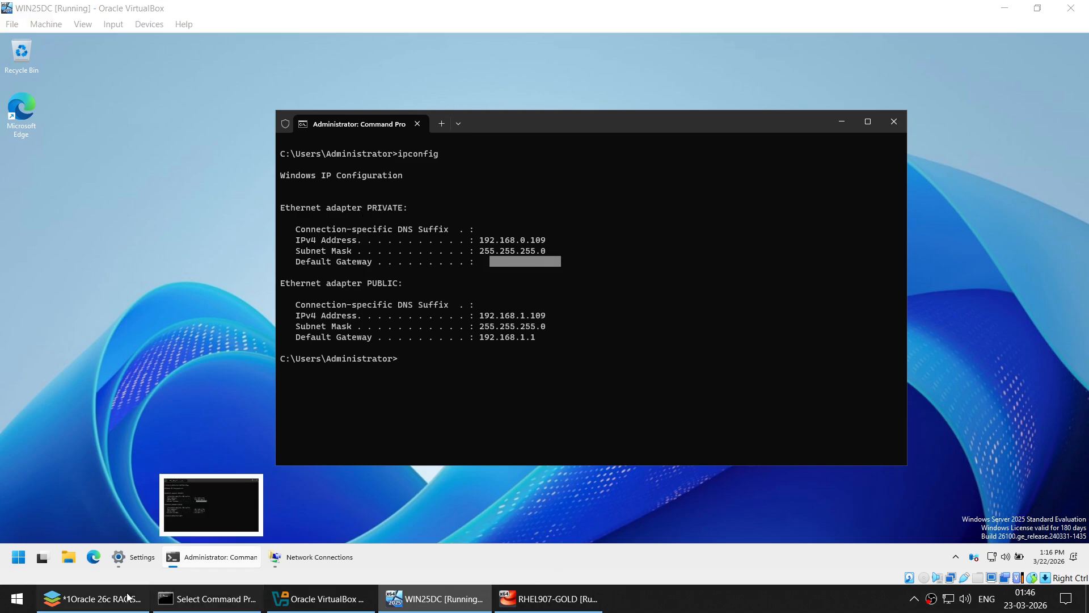
click(90, 598)
key(ctrl+s)
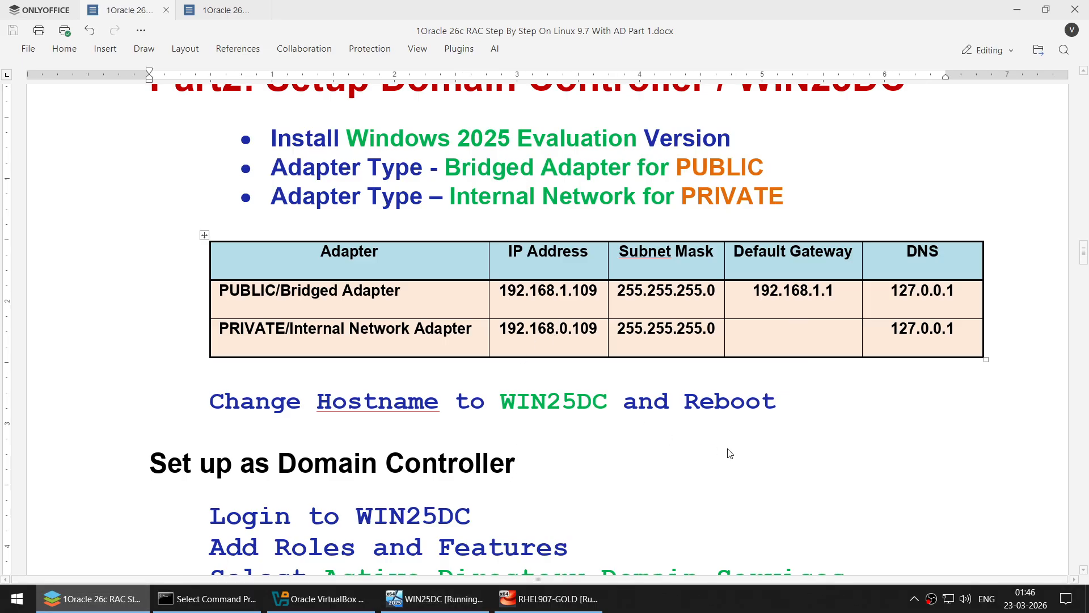
- Highlight the DNS 127.0.0.1, PUBLIC IP 192.168.1.109 and hostname WIN25DC in the guide
click(909, 311)
drag(891, 327, 959, 328)
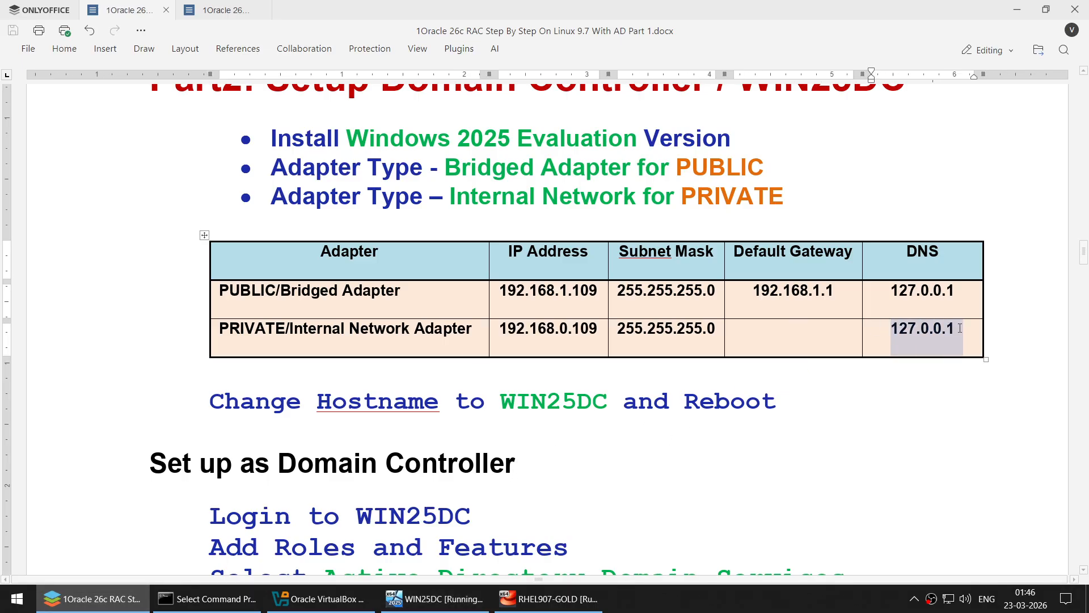
drag(500, 292, 598, 284)
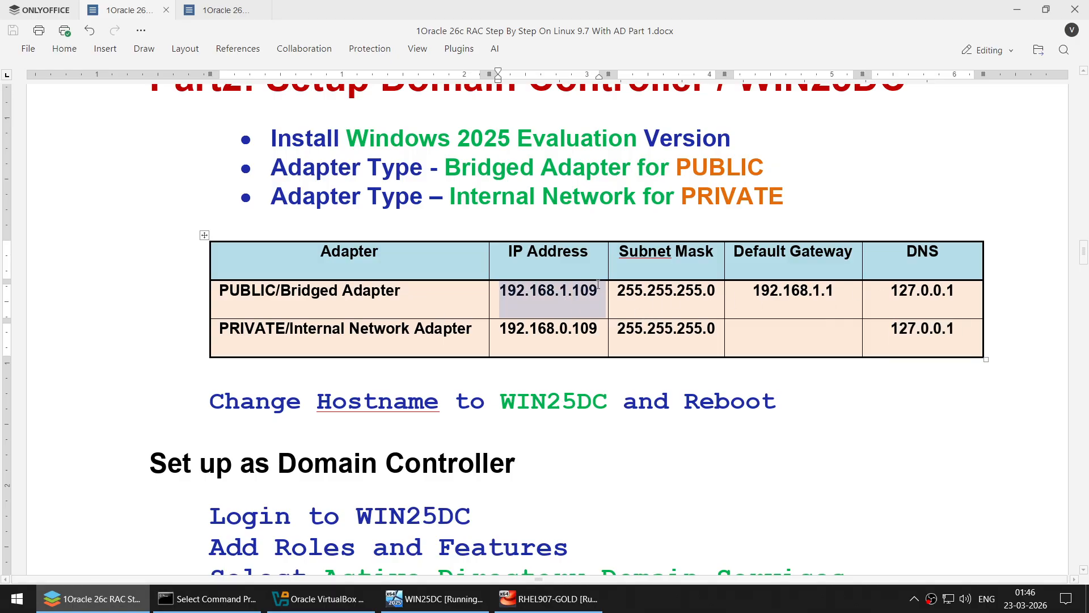
drag(917, 291, 964, 290)
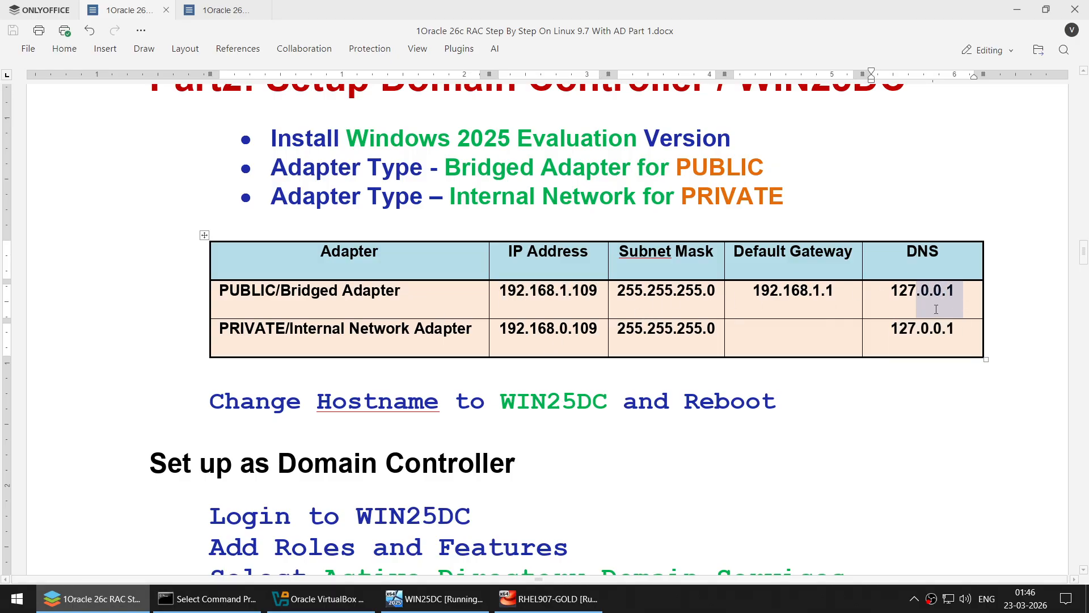
click(899, 311)
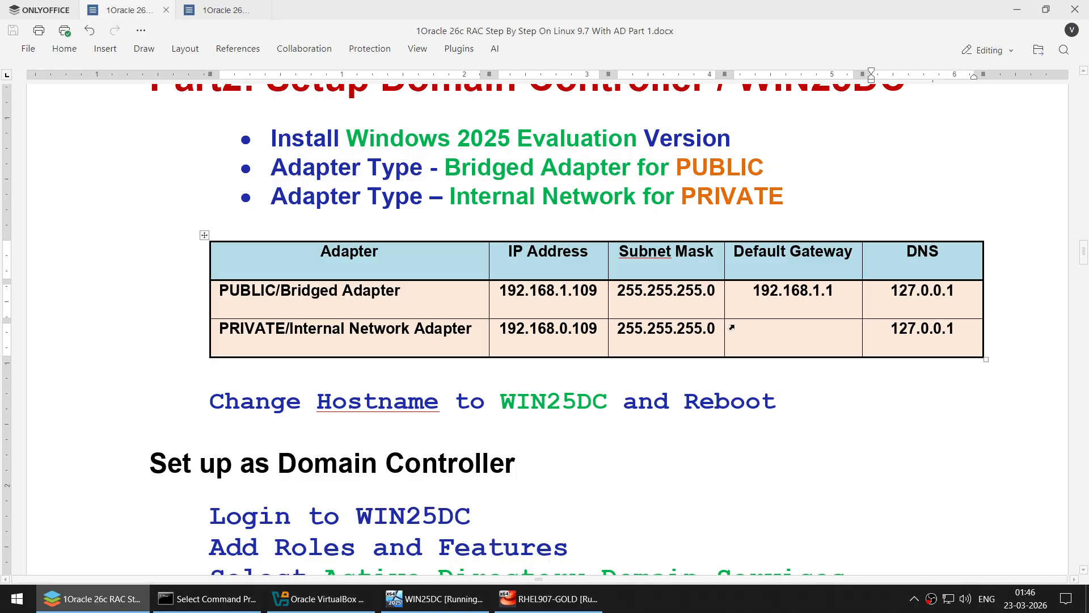
double_click(529, 401)
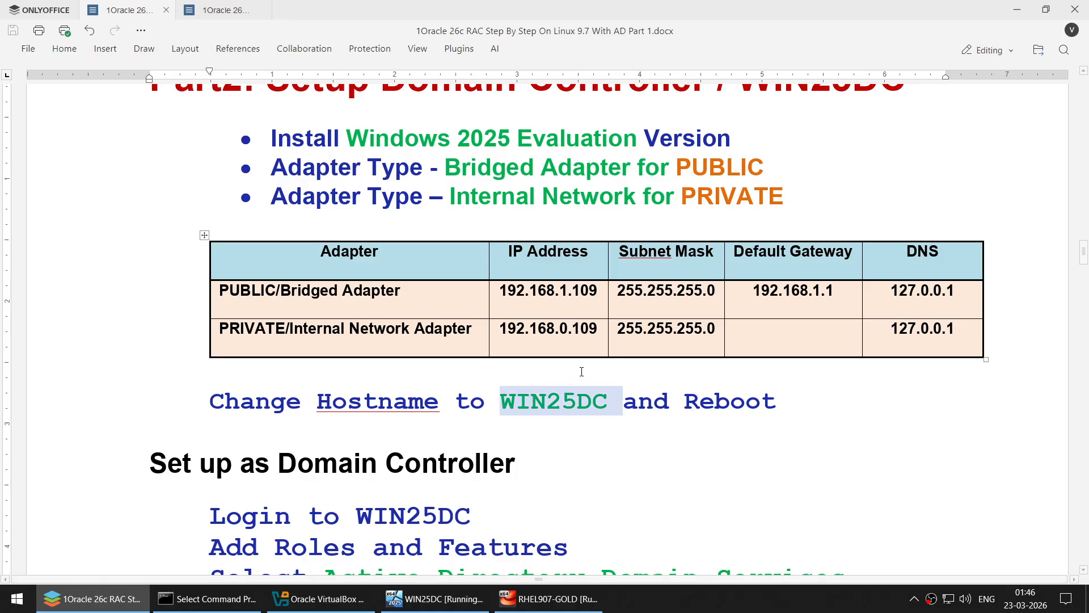
double_click(553, 180)
- Read through the Active Directory, File Server and iSCSI Target Server steps, then return to WIN25DC
scroll(580, 304, down, 5)
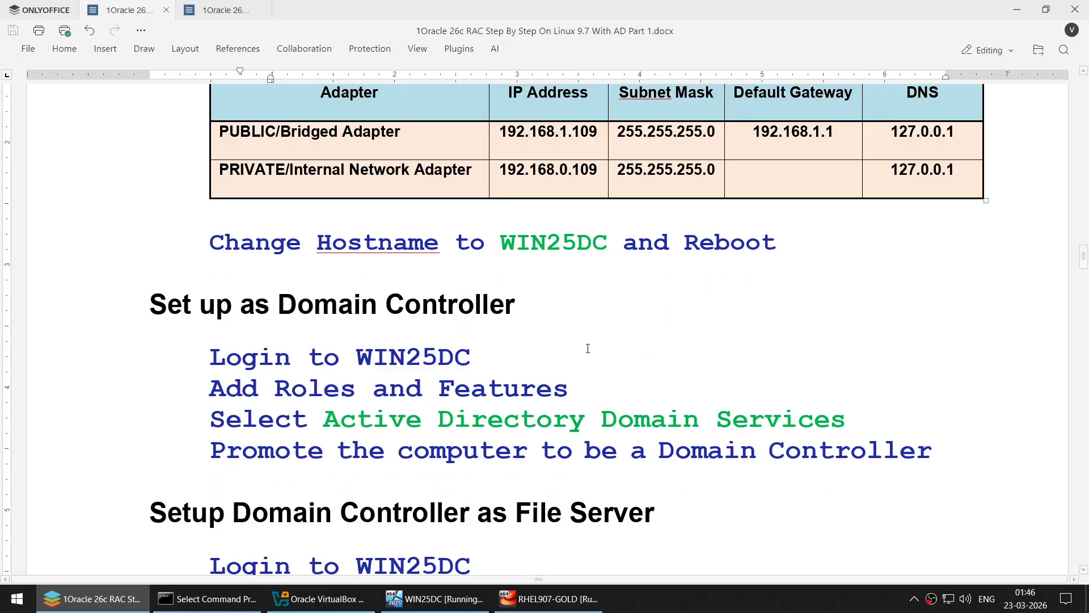
scroll(587, 349, down, 1)
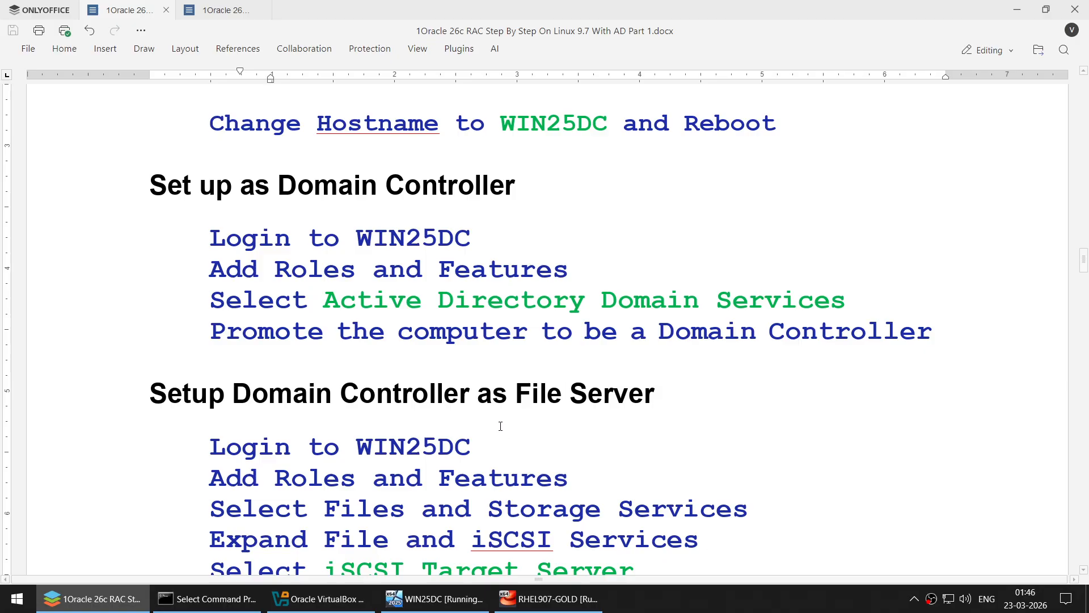
scroll(500, 427, down, 1)
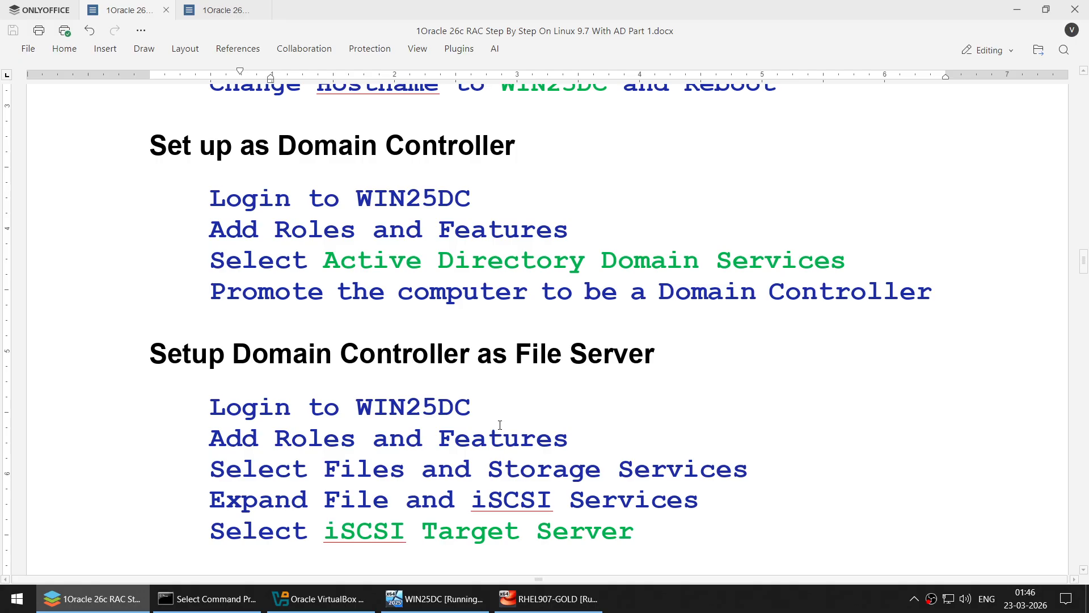
drag(532, 353, 686, 356)
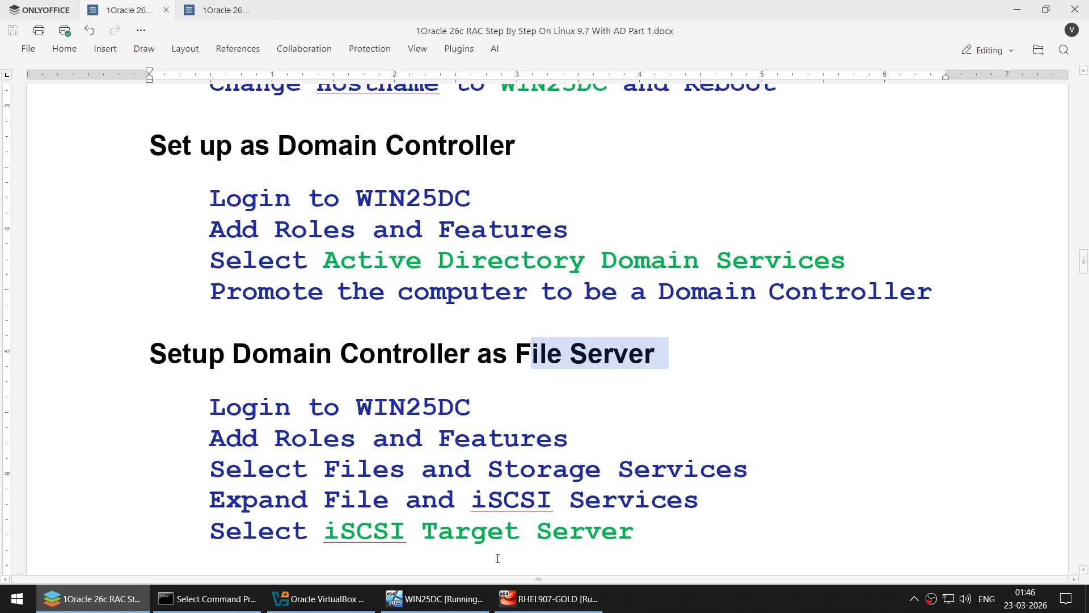
click(463, 291)
double_click(481, 255)
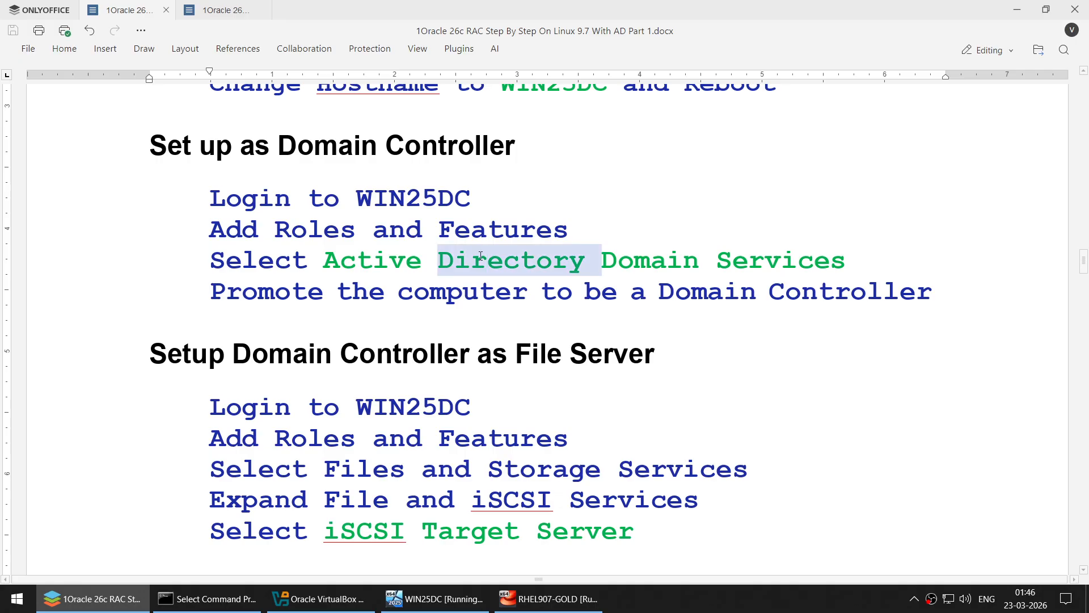
double_click(468, 517)
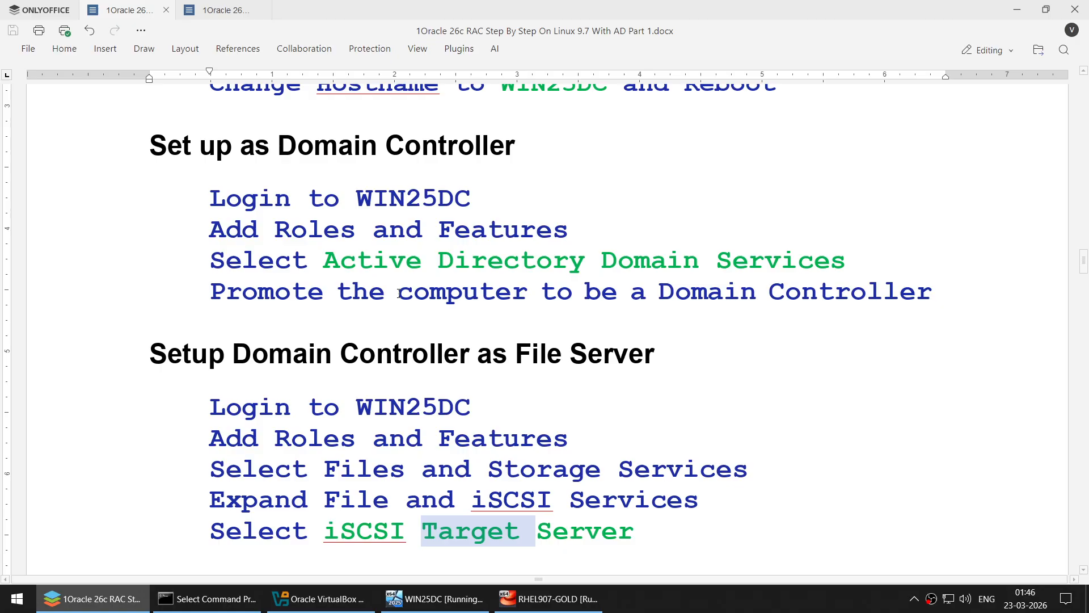
click(435, 599)
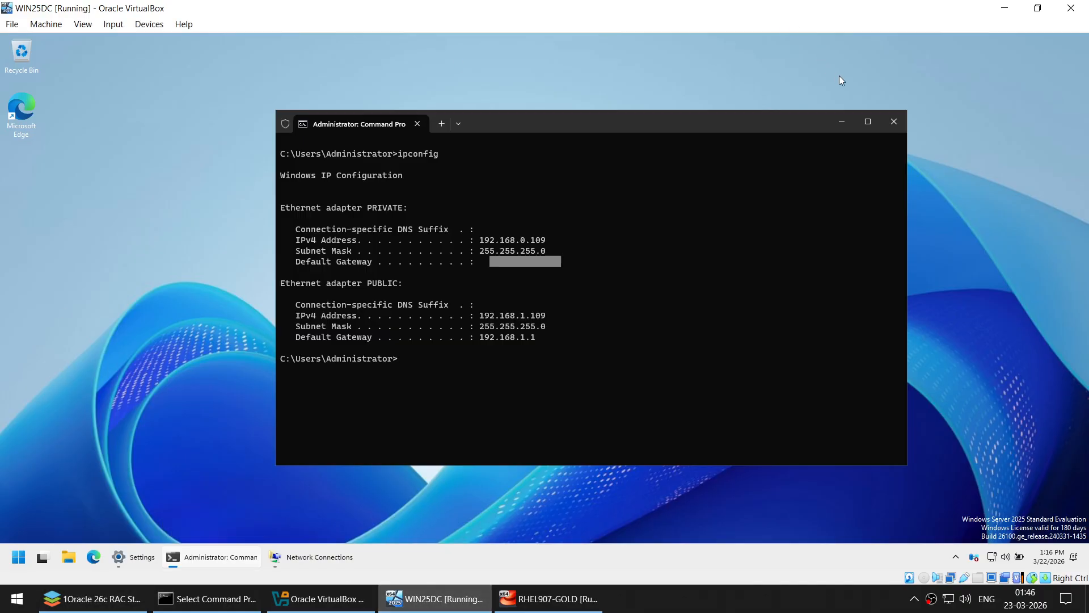
- Close the command prompt and start a role-based Add Roles and Features install targeting WIN25DC
click(895, 121)
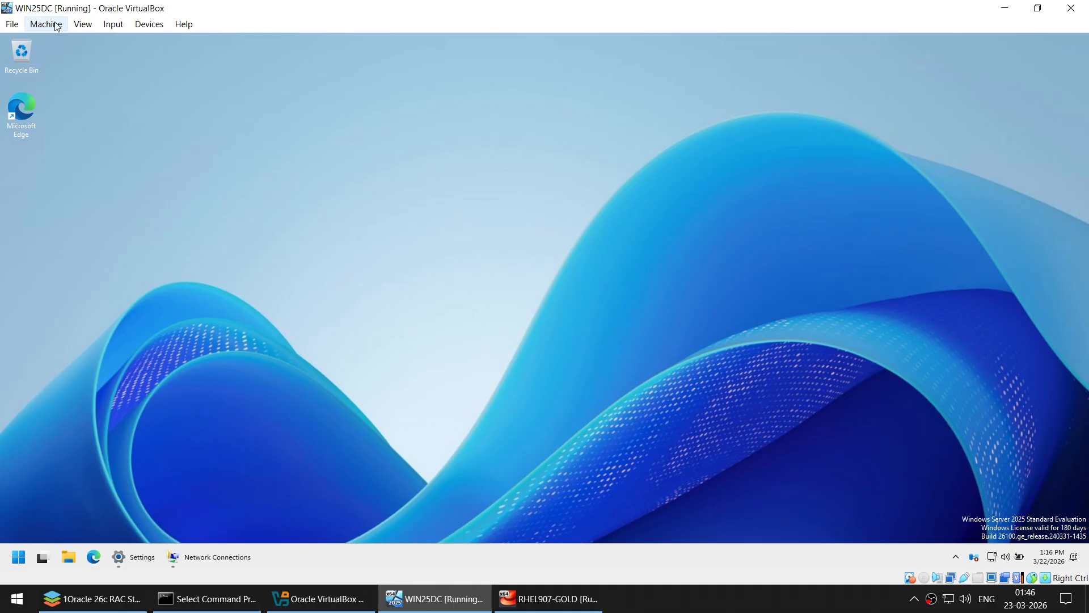
click(13, 564)
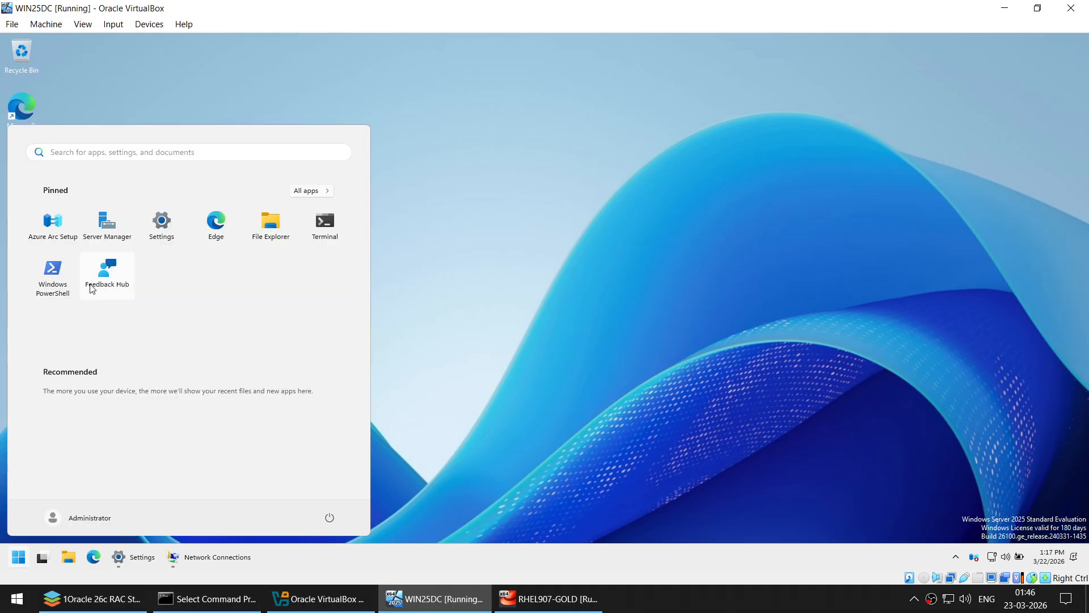
click(118, 245)
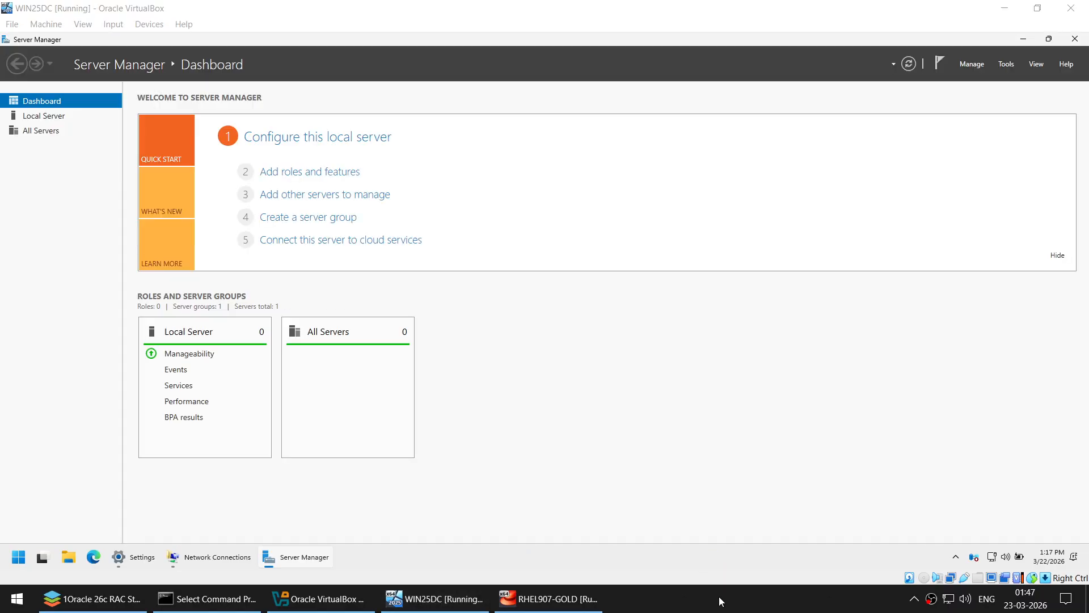
click(309, 176)
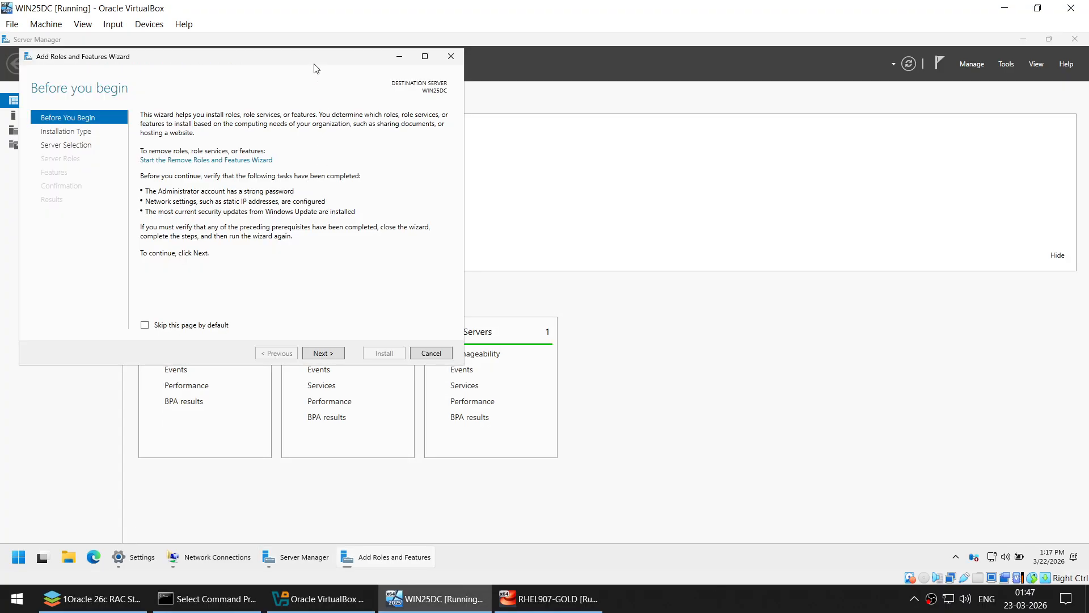
drag(317, 62, 626, 128)
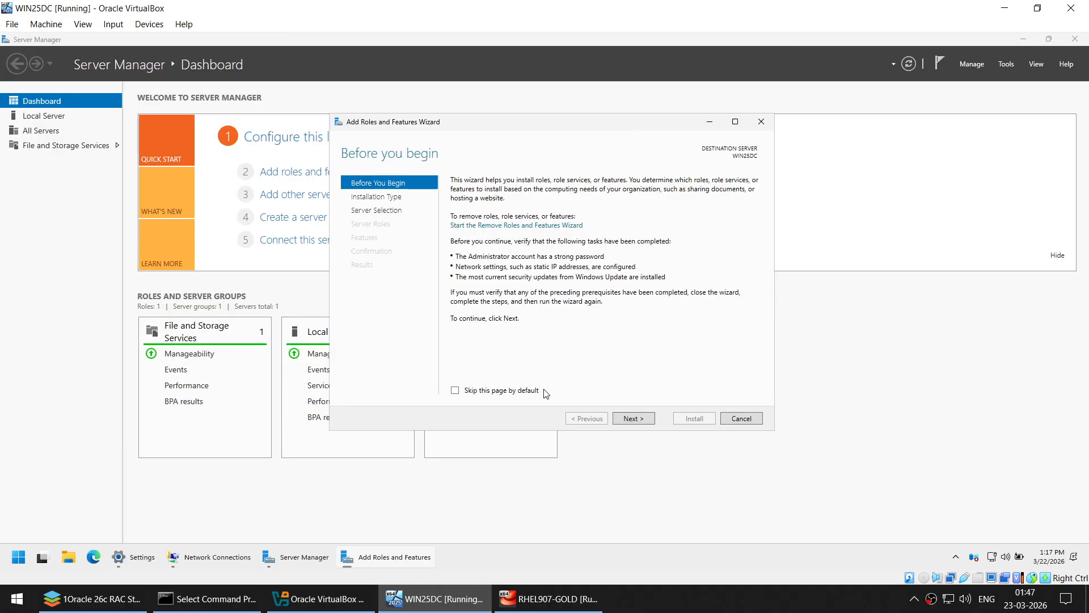
click(633, 419)
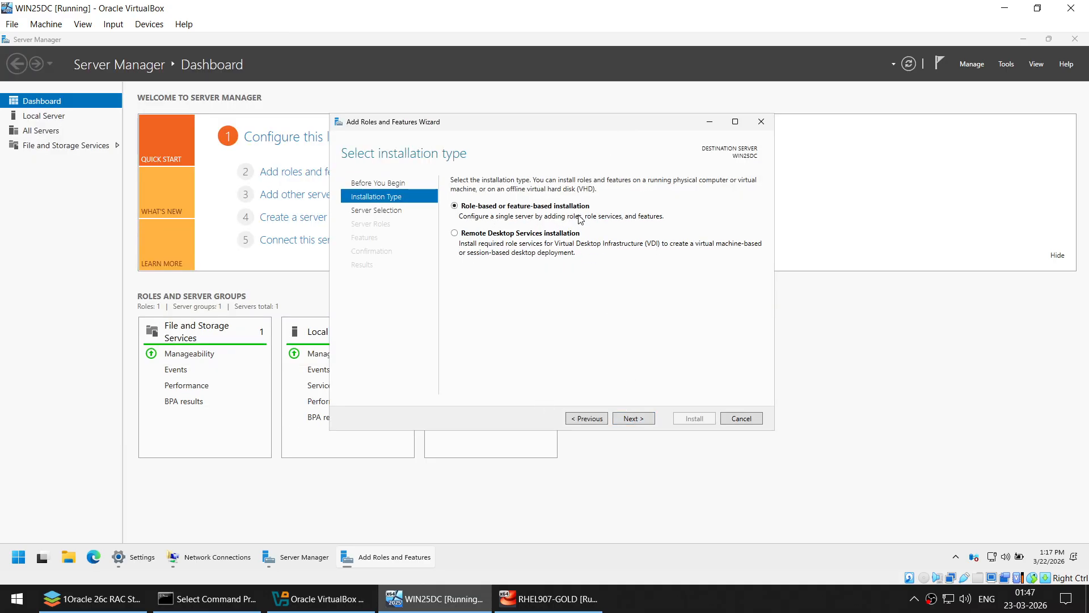
click(642, 419)
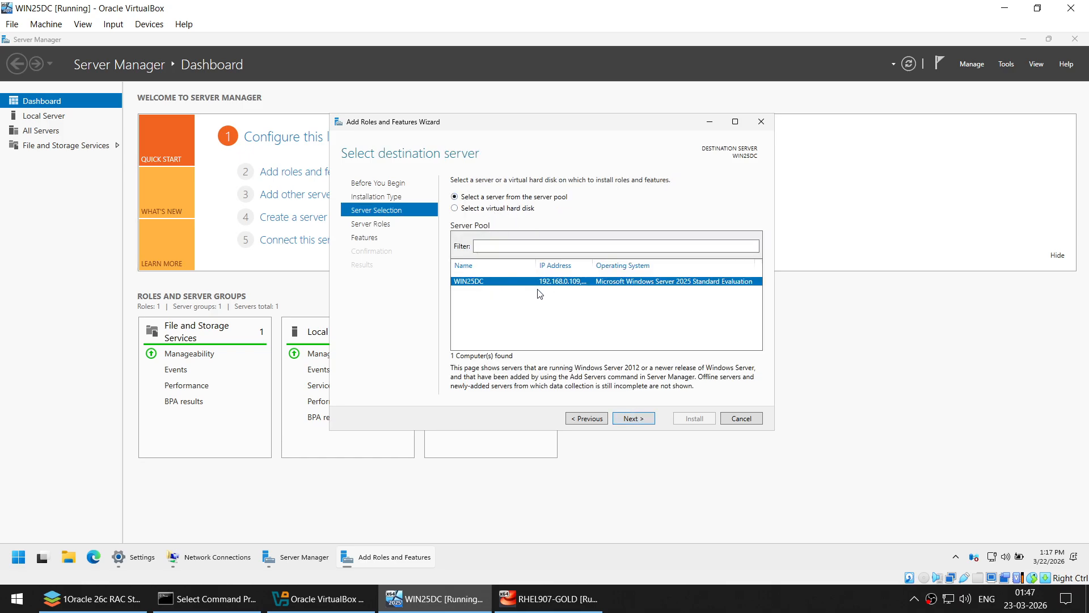
click(635, 419)
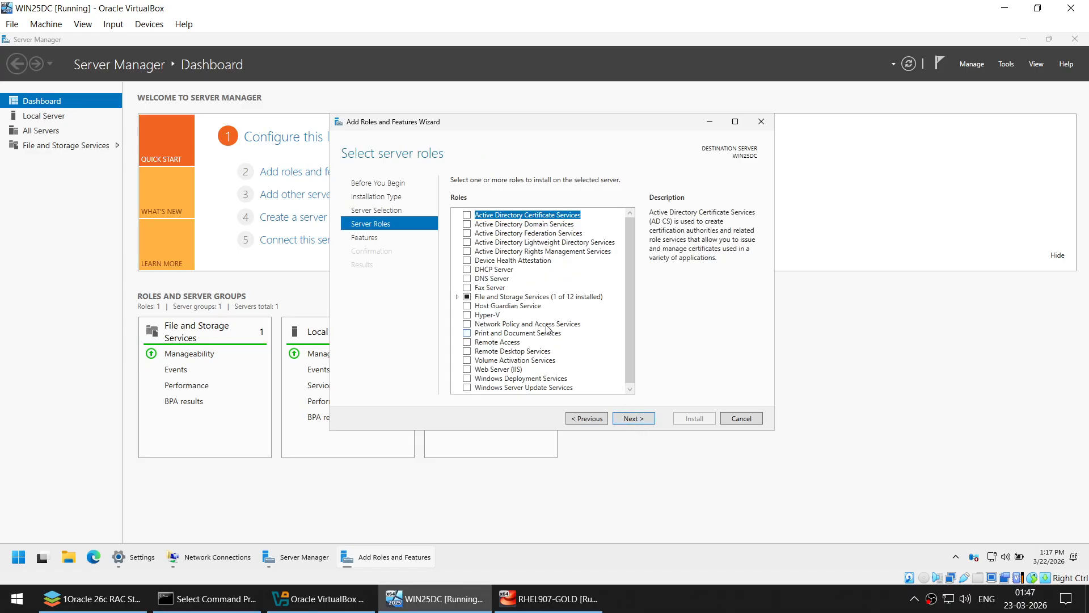
- Select Active Directory Domain Services with its required features, plus iSCSI Target Server and File Server
click(467, 224)
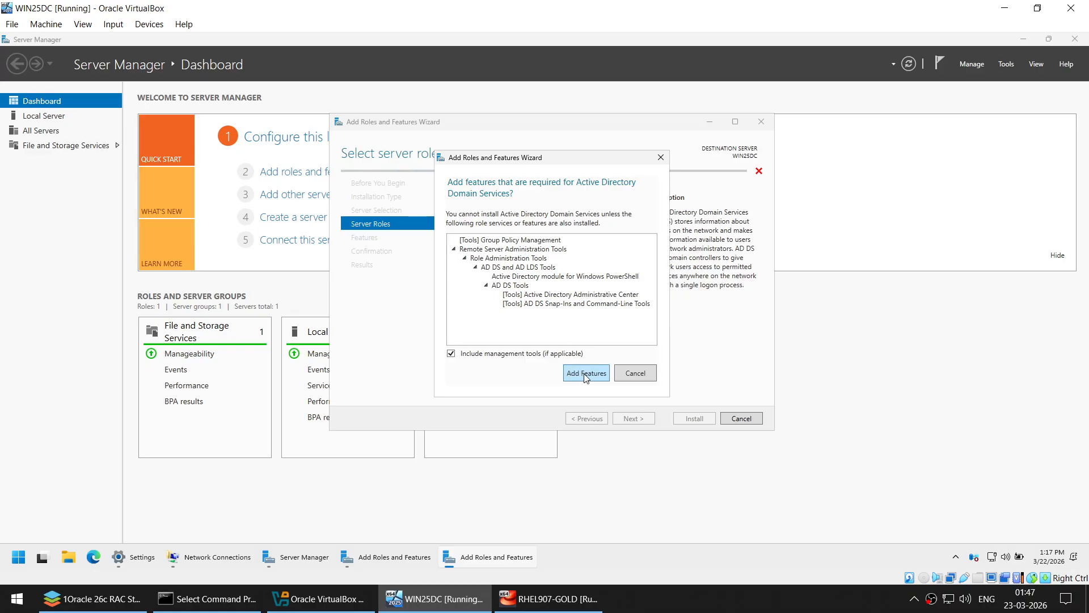
click(585, 375)
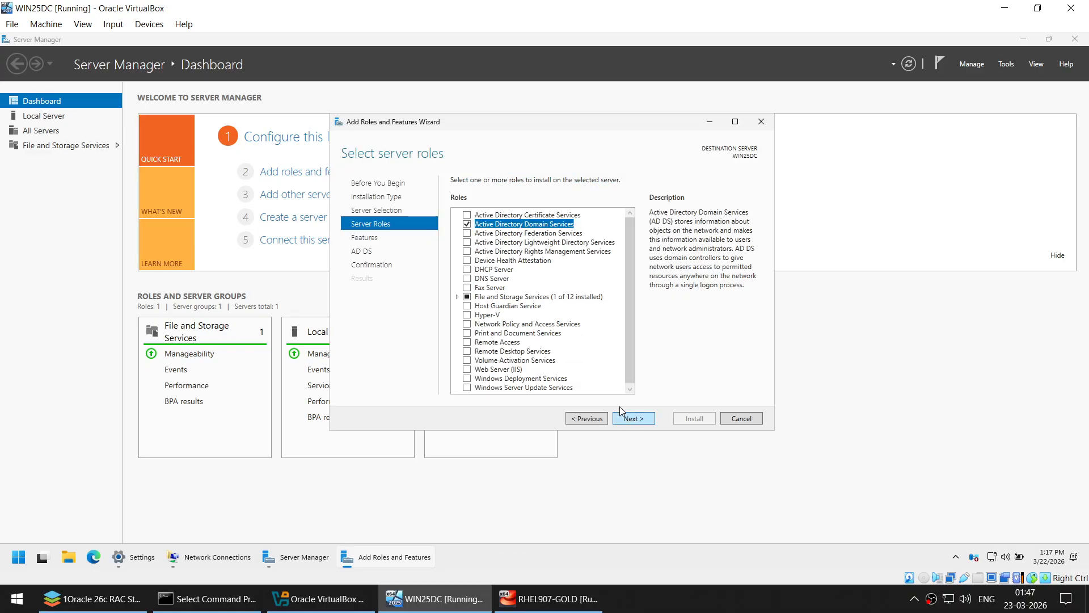
click(457, 296)
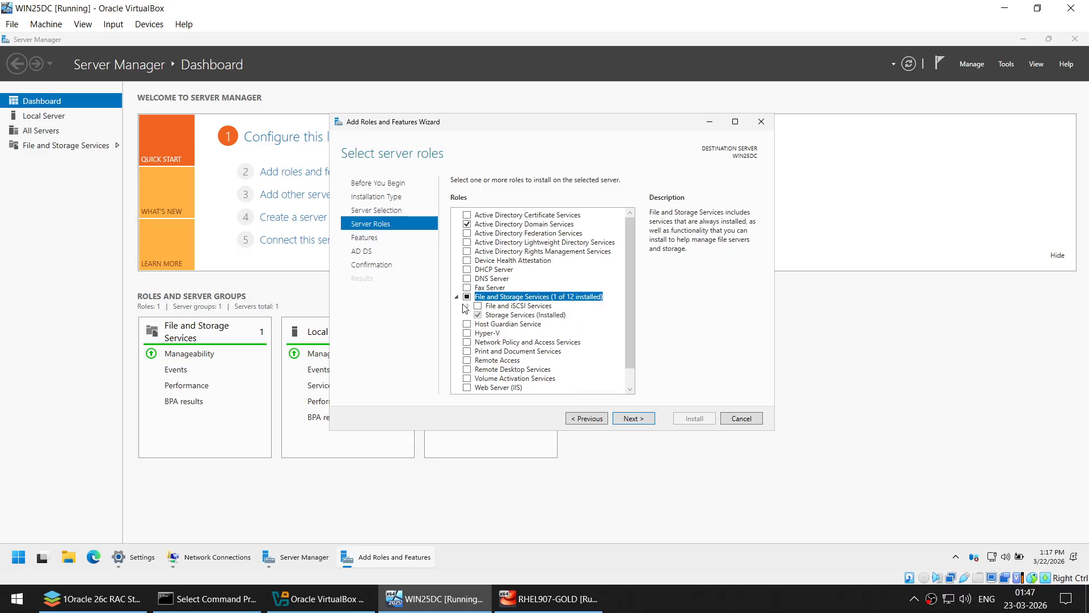
click(468, 306)
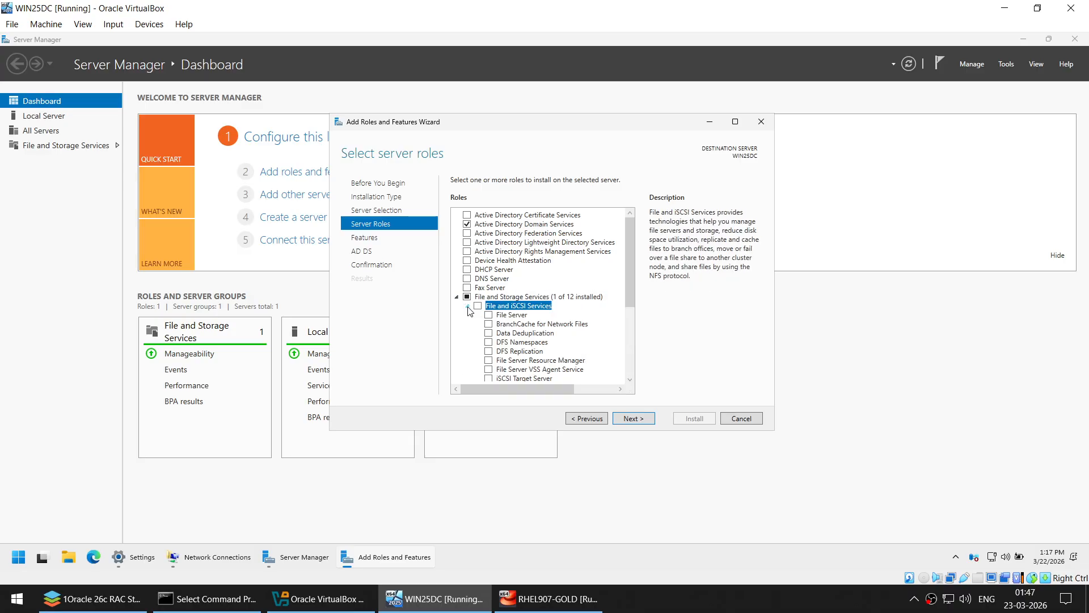
click(490, 378)
click(581, 370)
scroll(494, 278, up, 1)
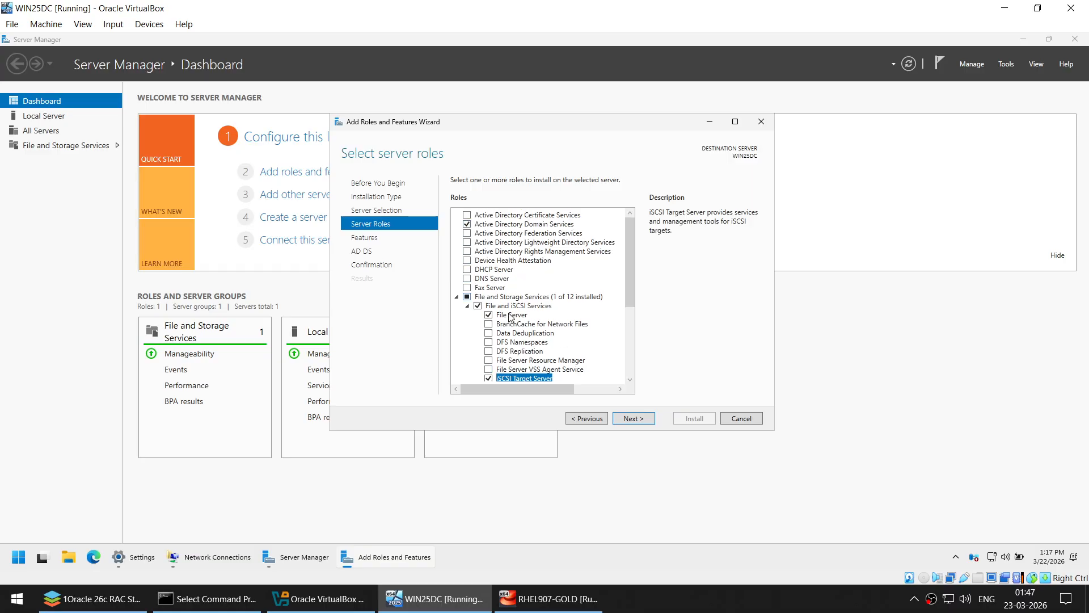
scroll(492, 301, down, 2)
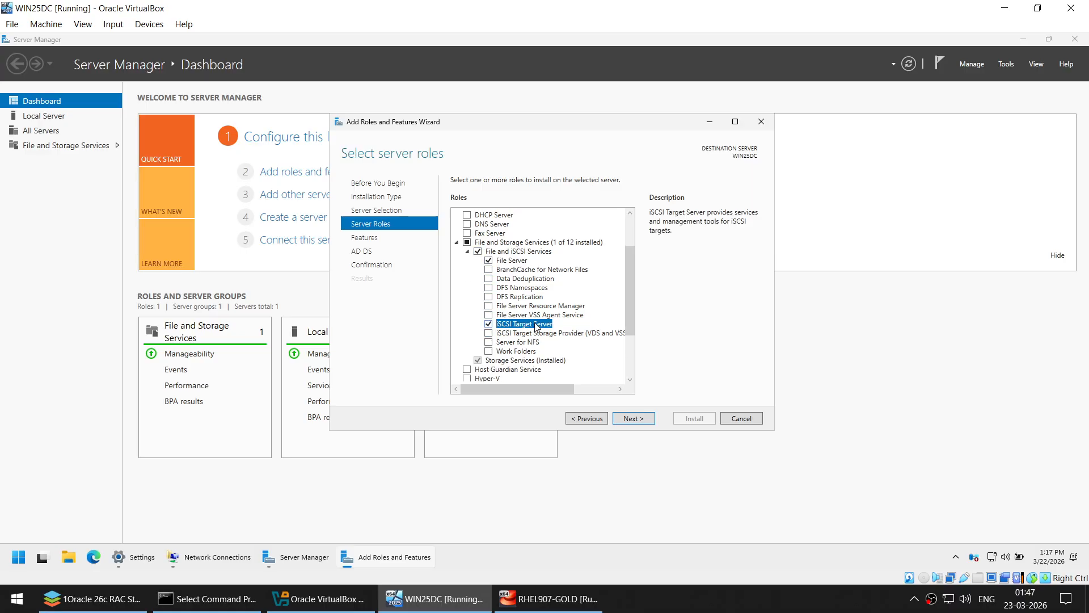
scroll(531, 327, up, 1)
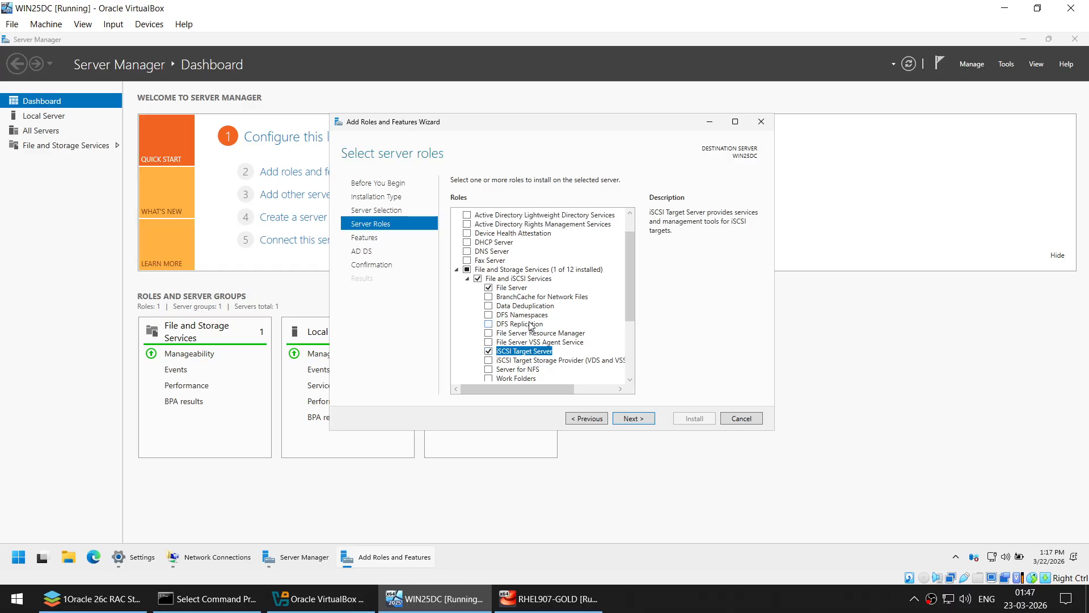
- Keep the default features, allow automatic restart, and begin the installation
click(632, 420)
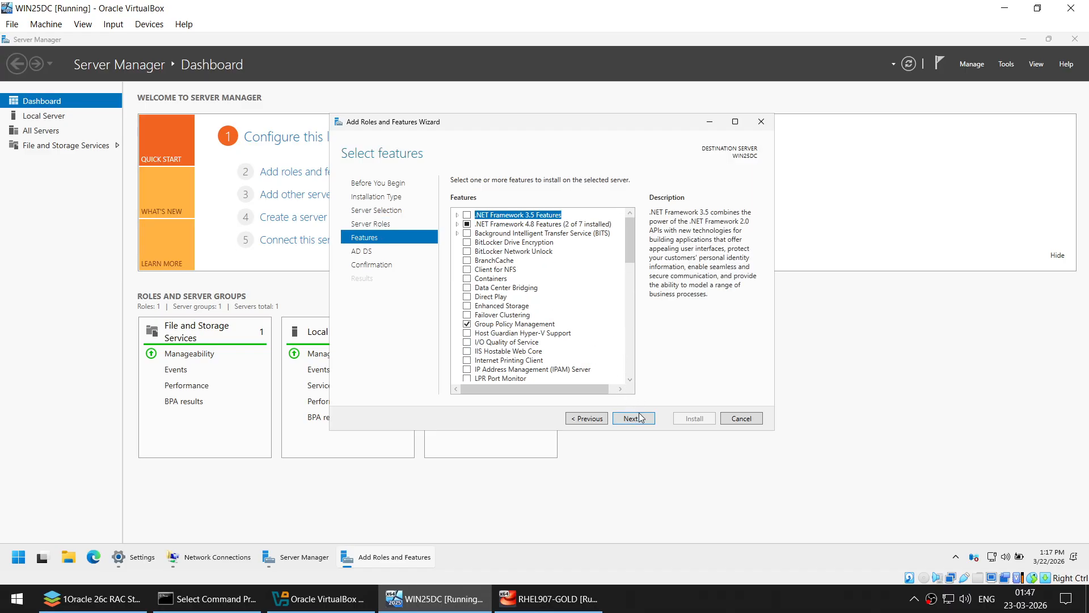
click(639, 419)
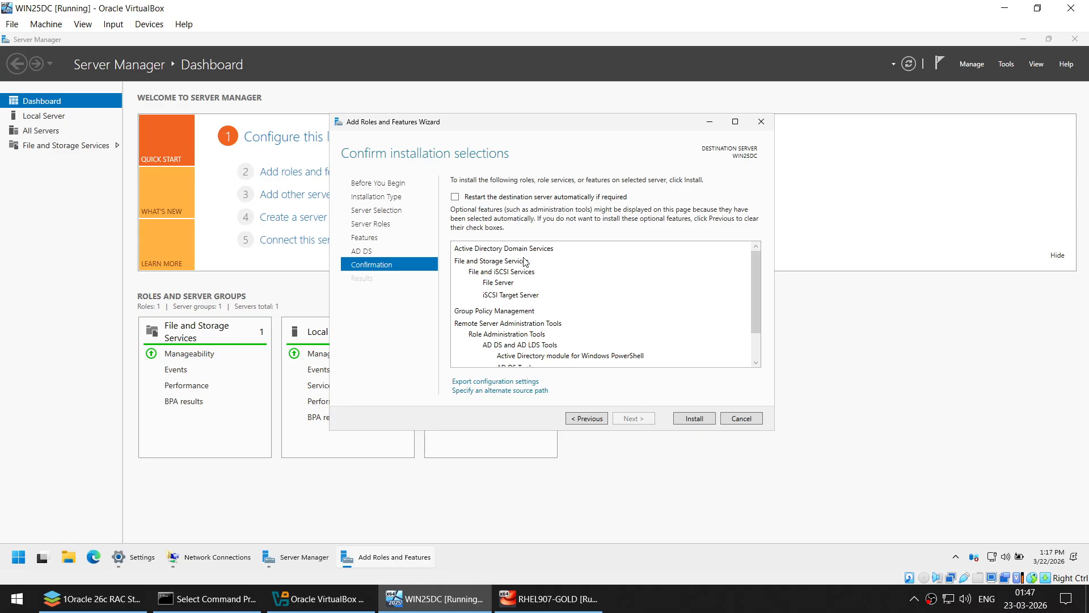
click(455, 197)
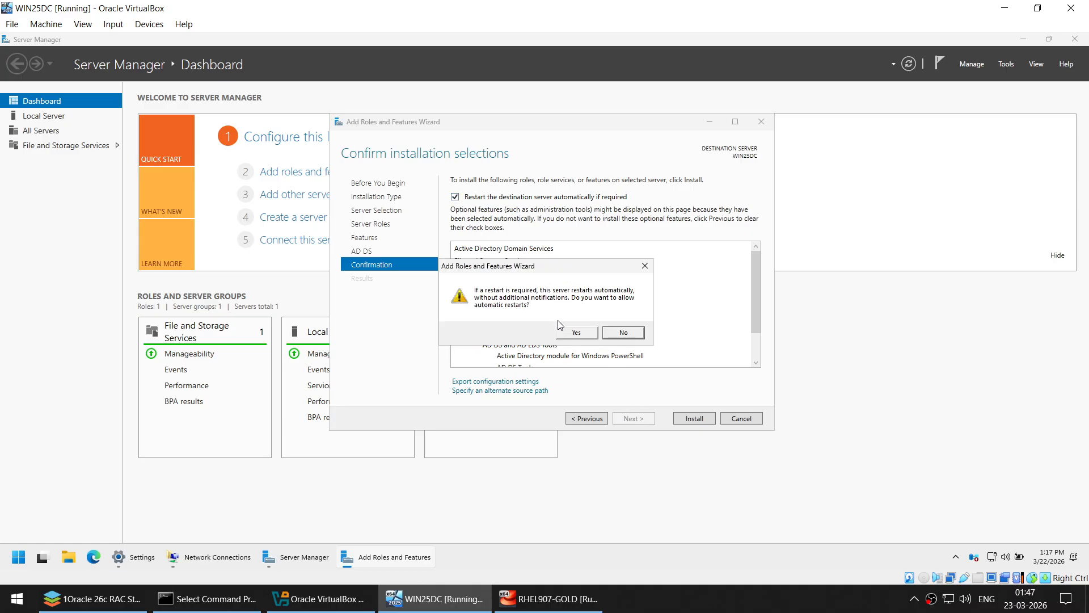
click(575, 333)
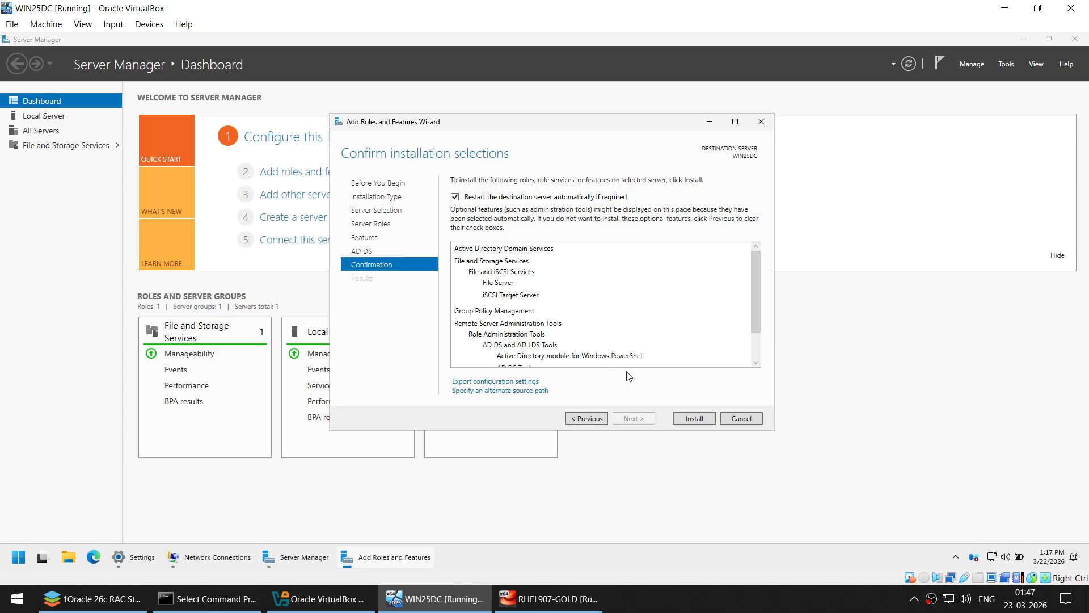
click(690, 419)
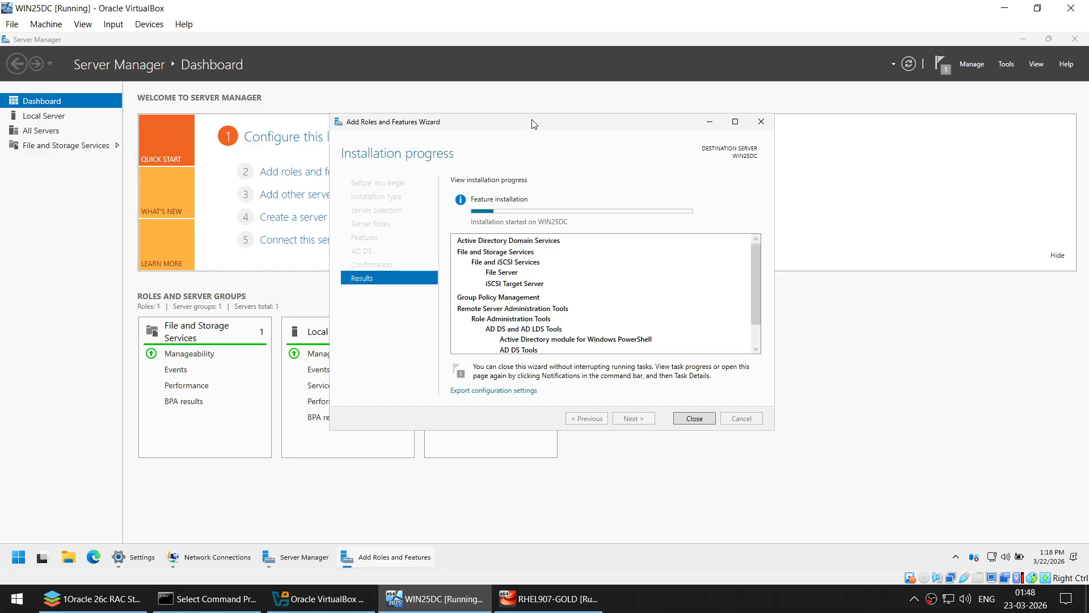
- Let the role installation succeed, close the wizard, and open Server Manager's post-deployment notifications
drag(533, 125, 536, 136)
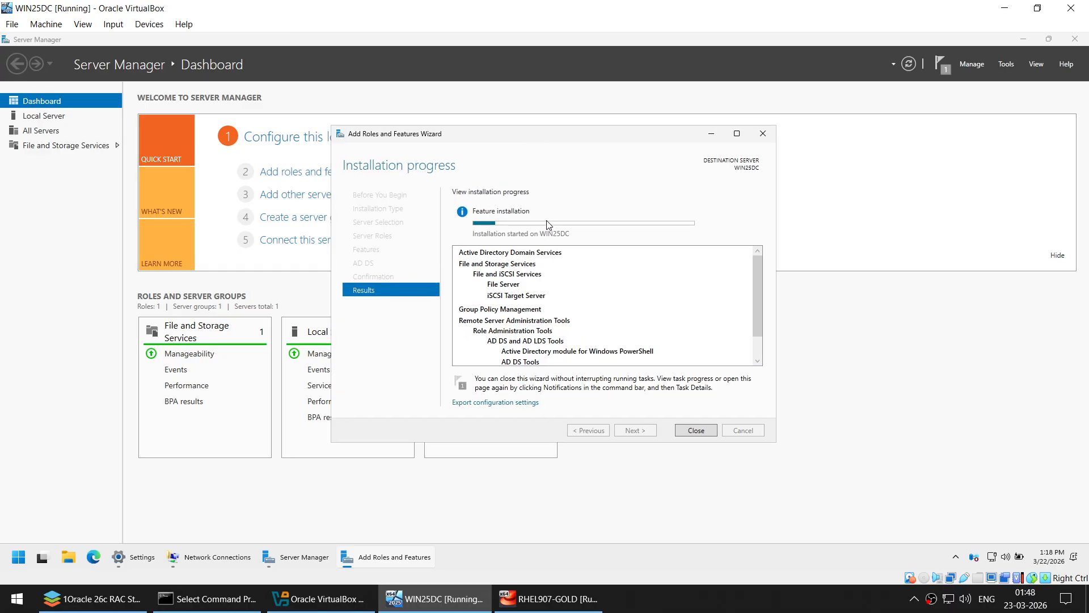
click(558, 599)
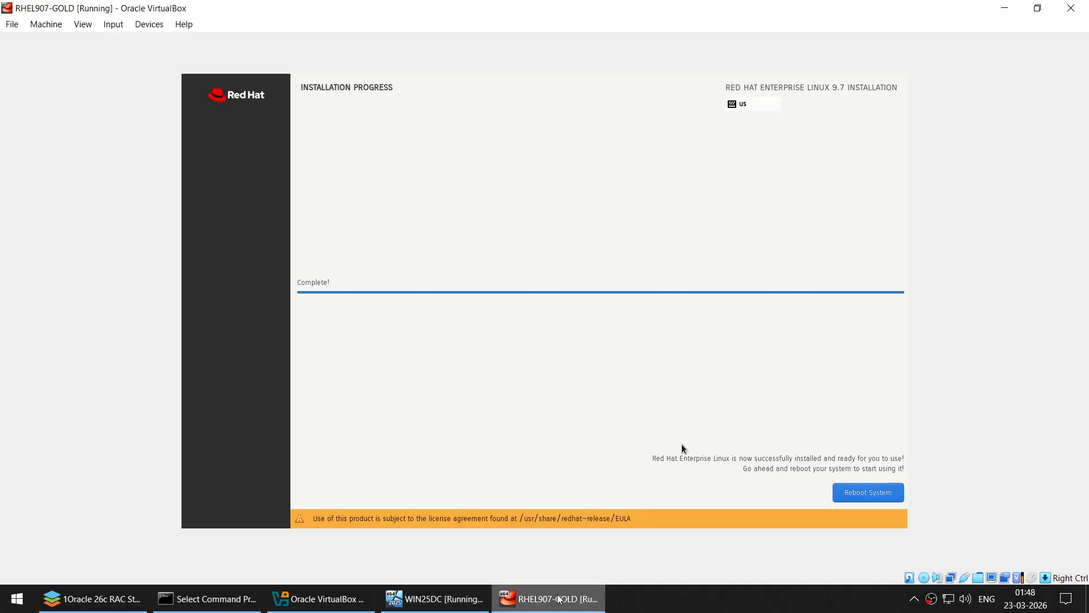
click(1005, 7)
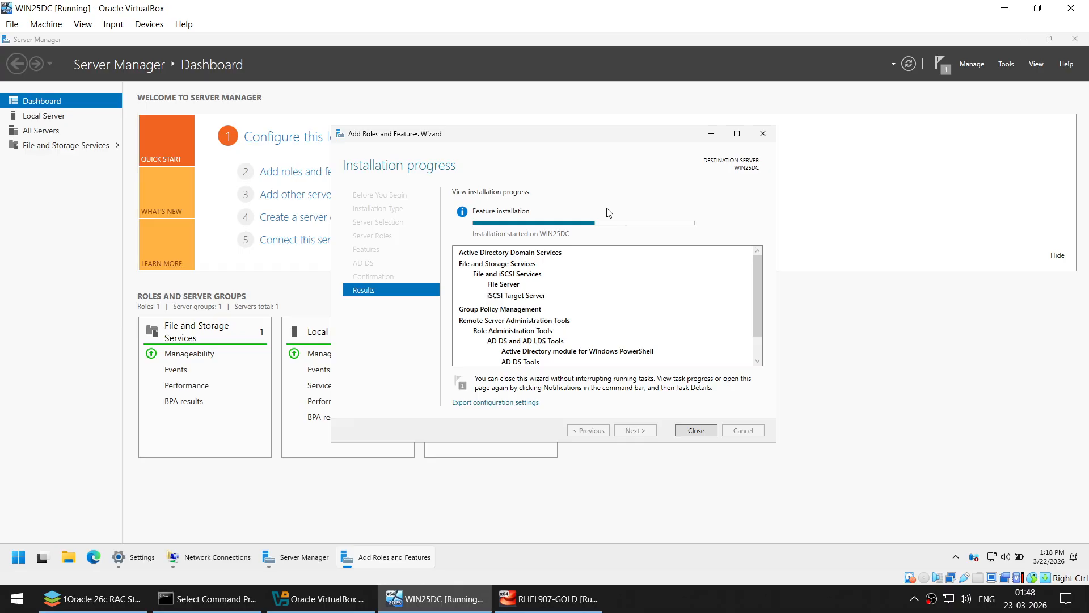
click(732, 606)
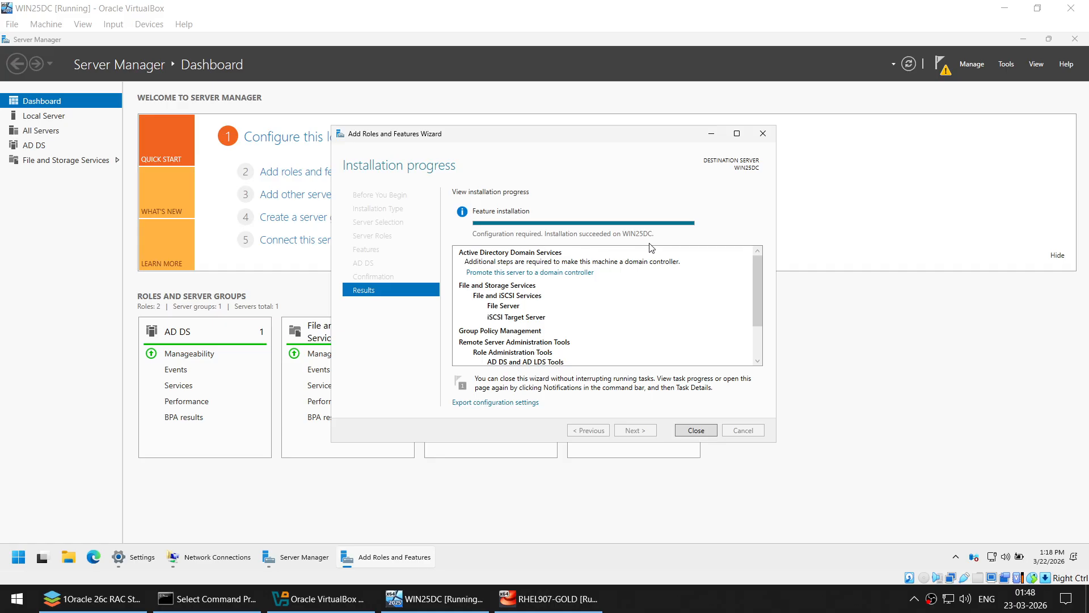
click(713, 430)
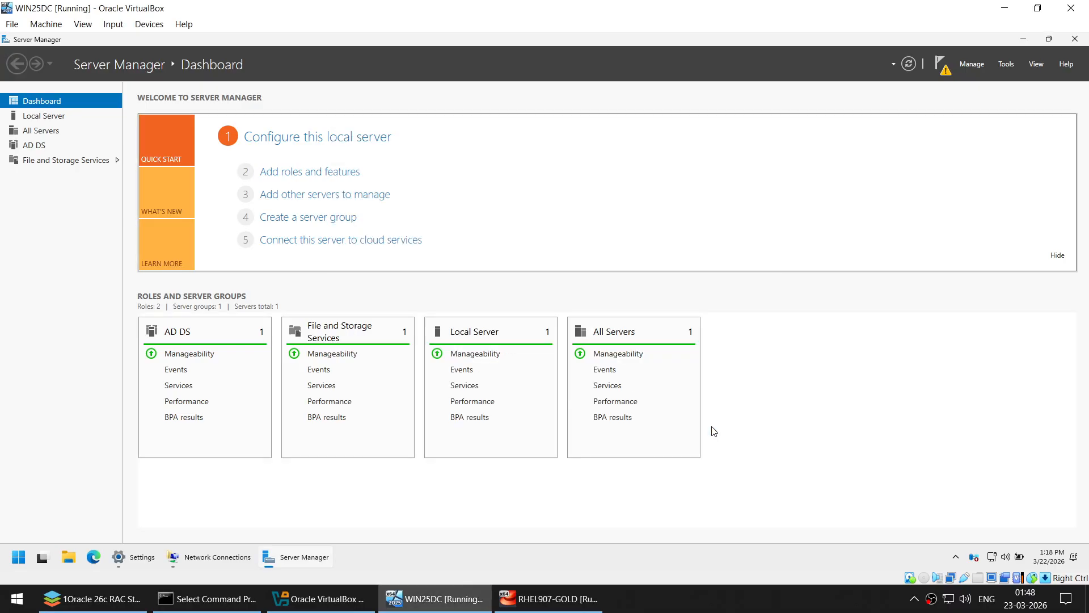
click(944, 73)
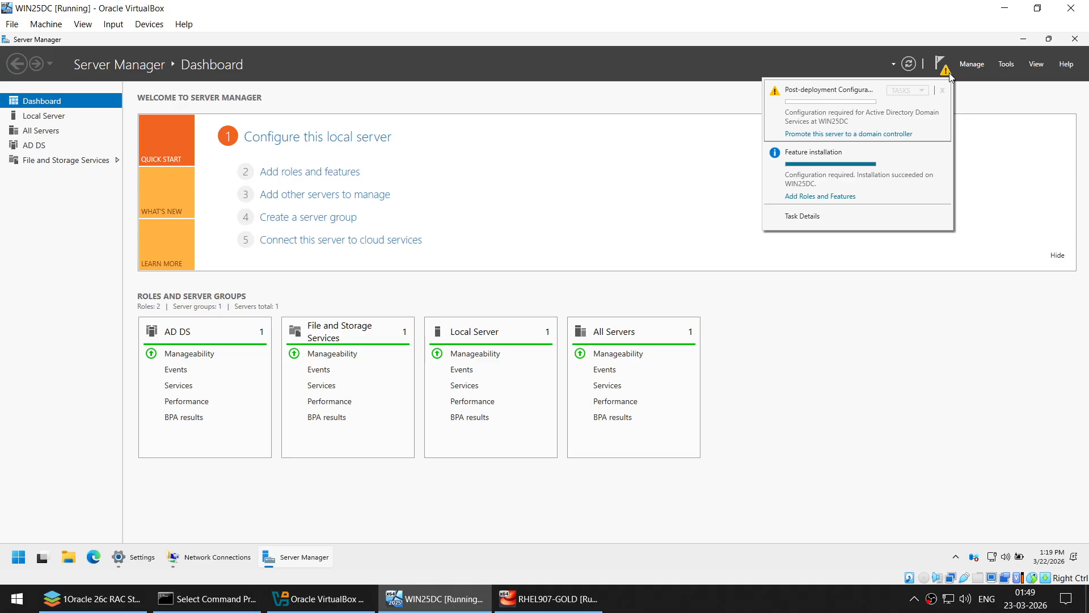
- Launch the promotion wizard and add a new forest with root domain DB.COM
click(848, 135)
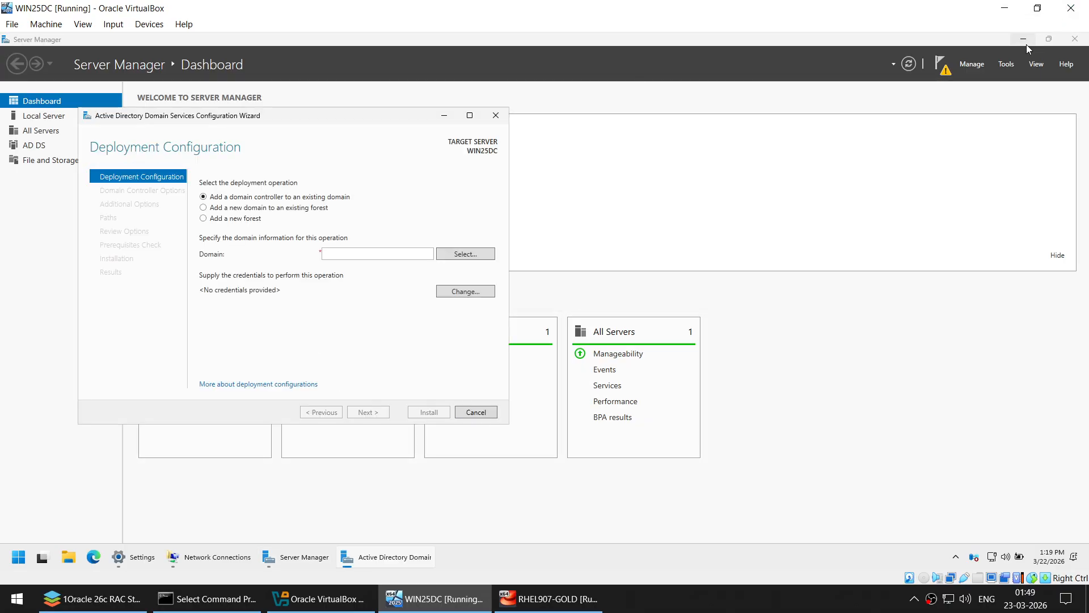
click(1023, 38)
drag(317, 115, 559, 120)
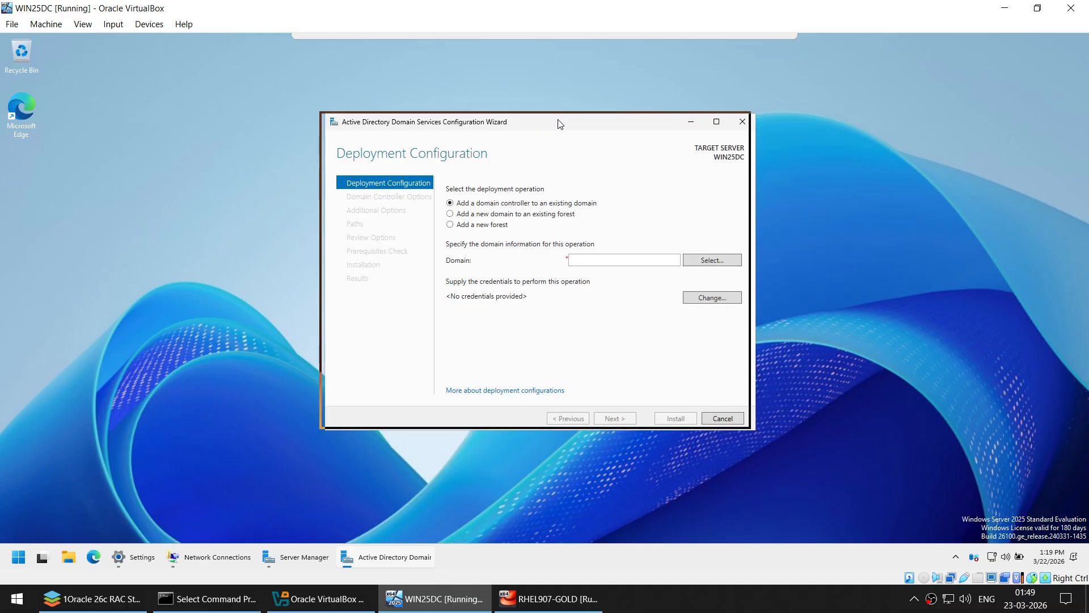
click(483, 224)
click(595, 258)
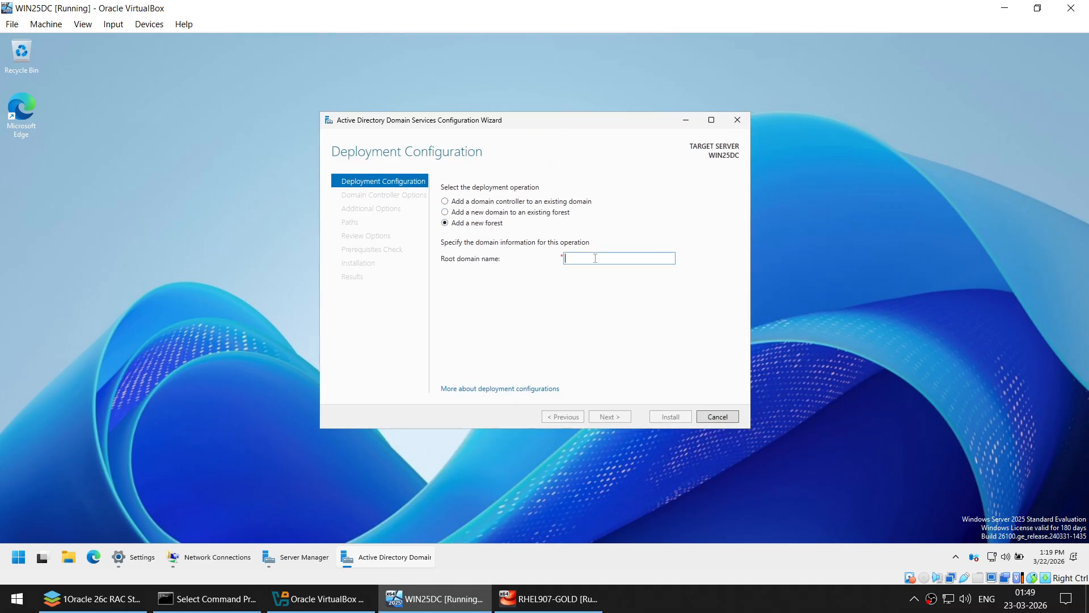
text(DB)
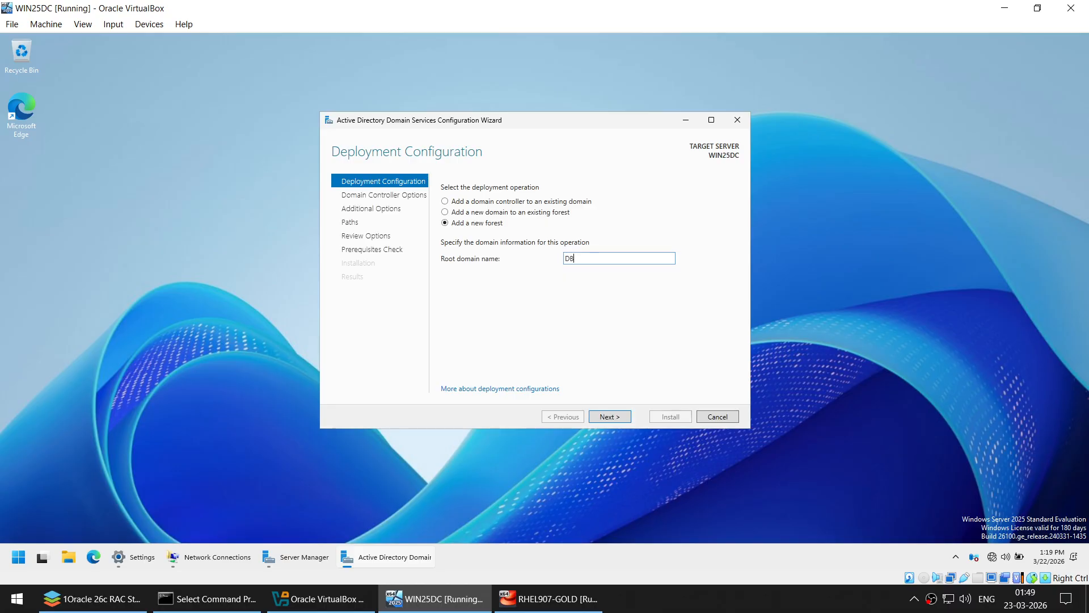
text(.COM)
click(614, 420)
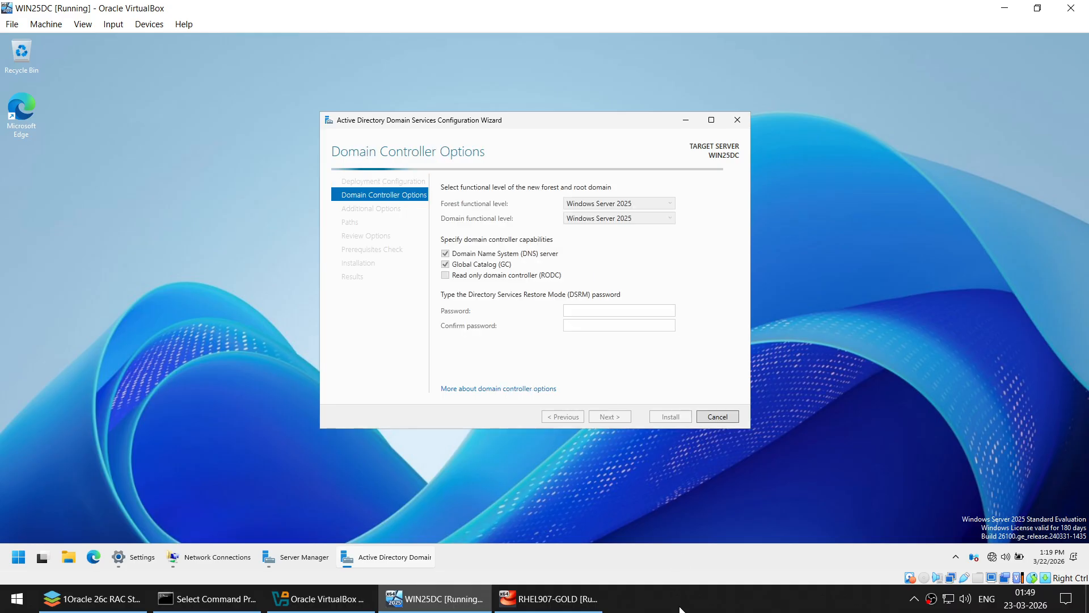
- Set the forest functional level to Windows Server 2025 and enter and confirm the DSRM password
click(625, 206)
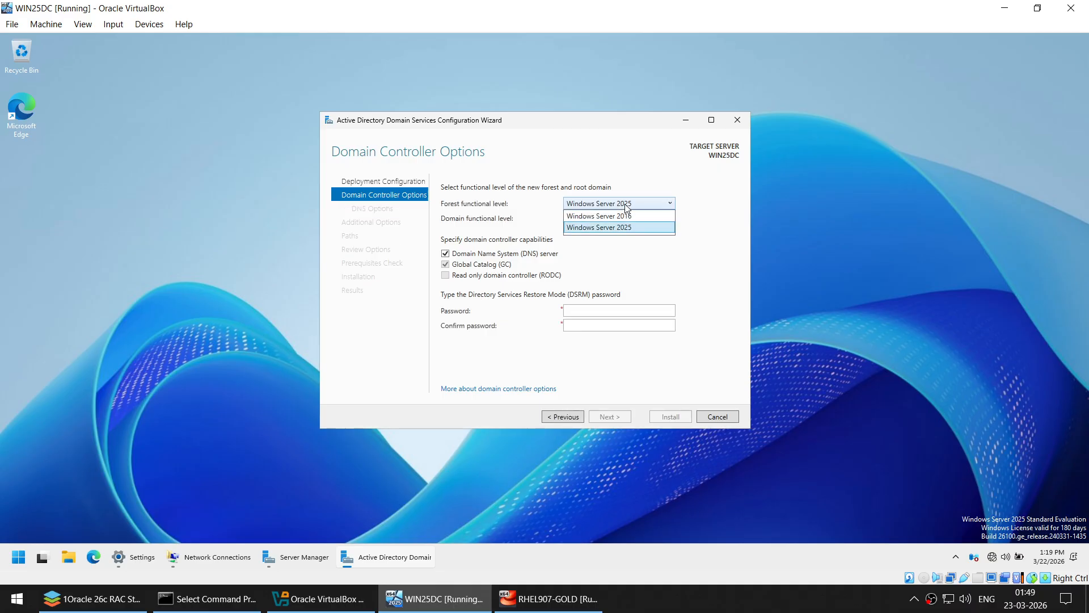
click(626, 206)
click(602, 206)
click(609, 216)
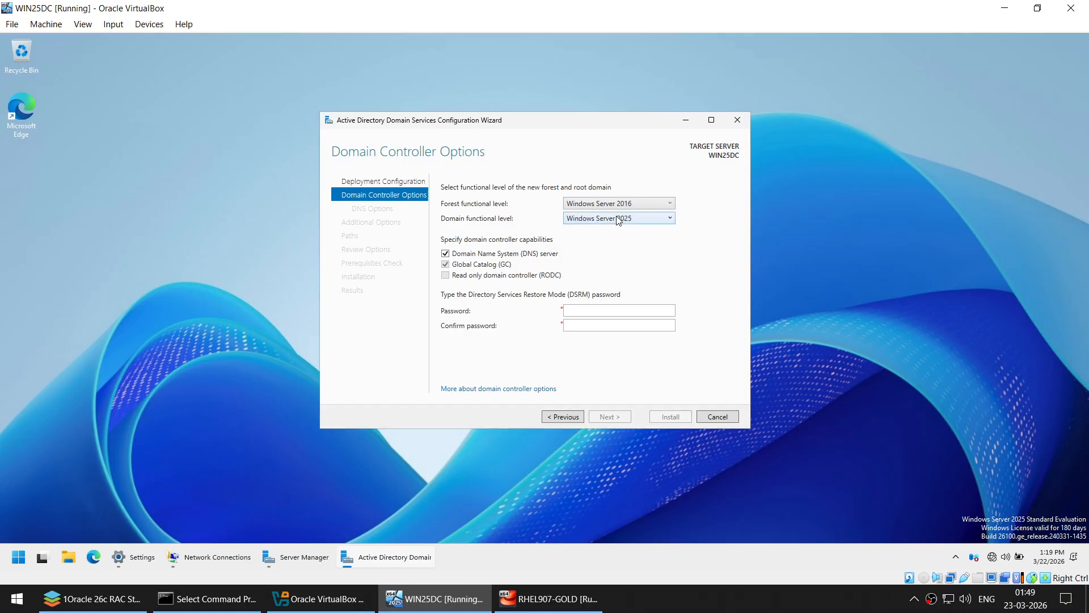
click(624, 205)
click(624, 226)
click(585, 311)
text(•••••••••)
key(Tab)
text(••••••••)
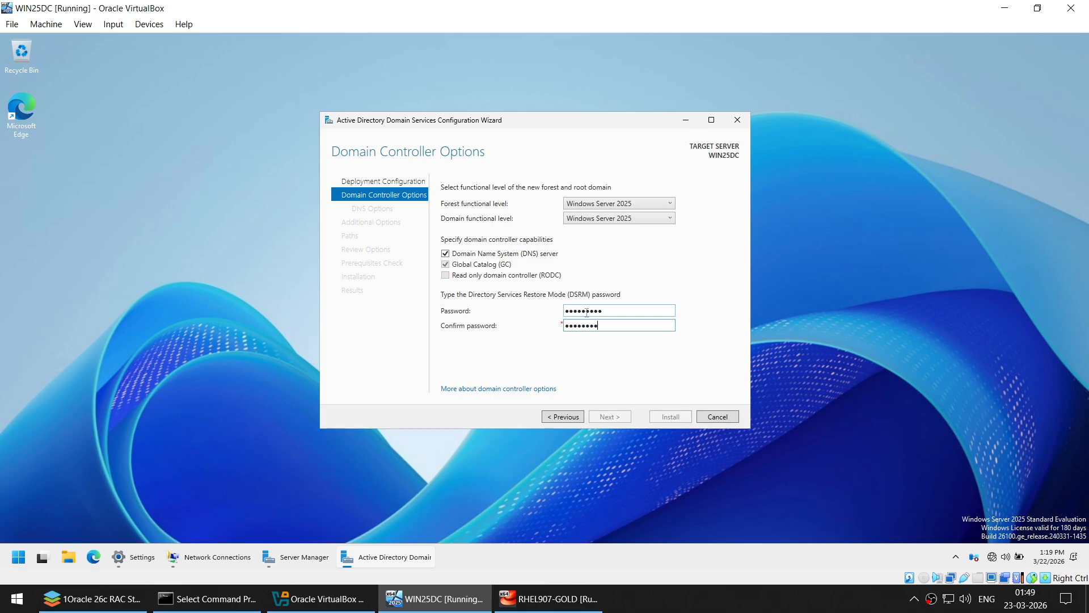
text(•)
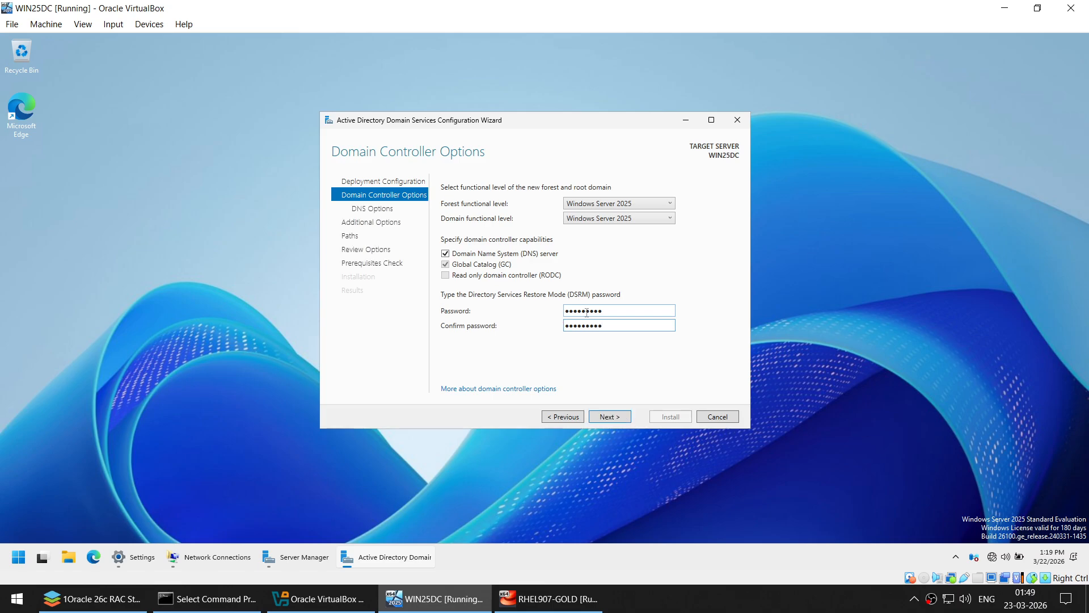
click(611, 416)
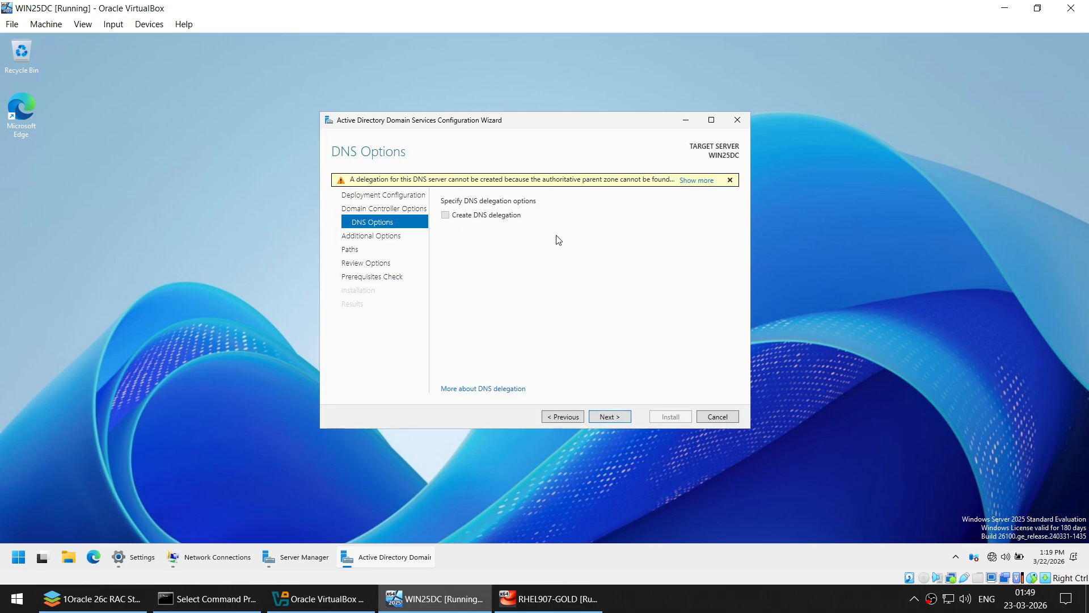
- Keep DNS options, retype DB as the NetBIOS name, and accept the default AD DS folder paths
click(623, 416)
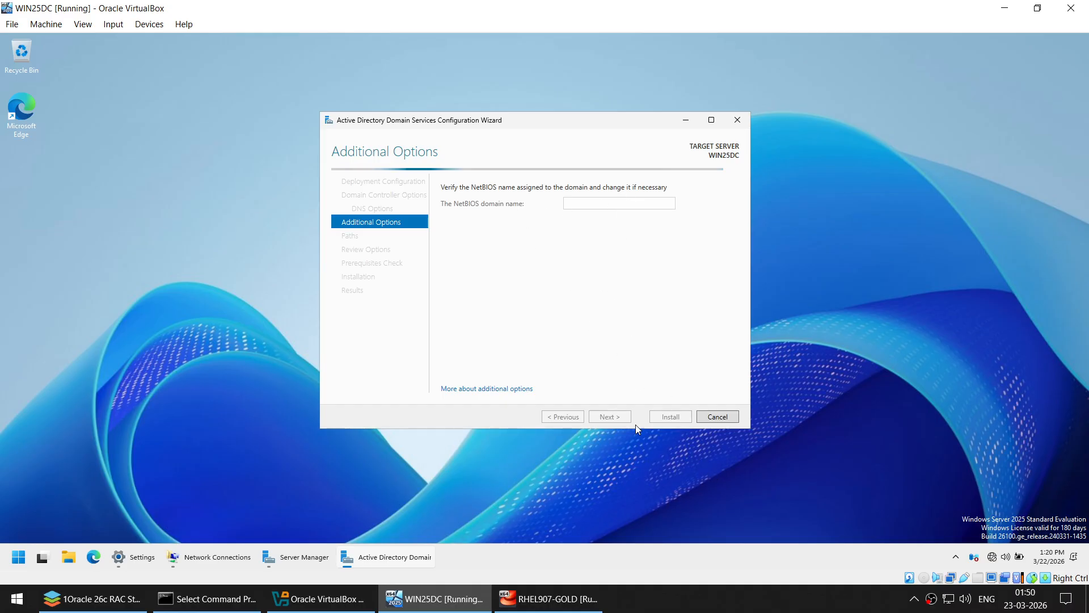
click(713, 591)
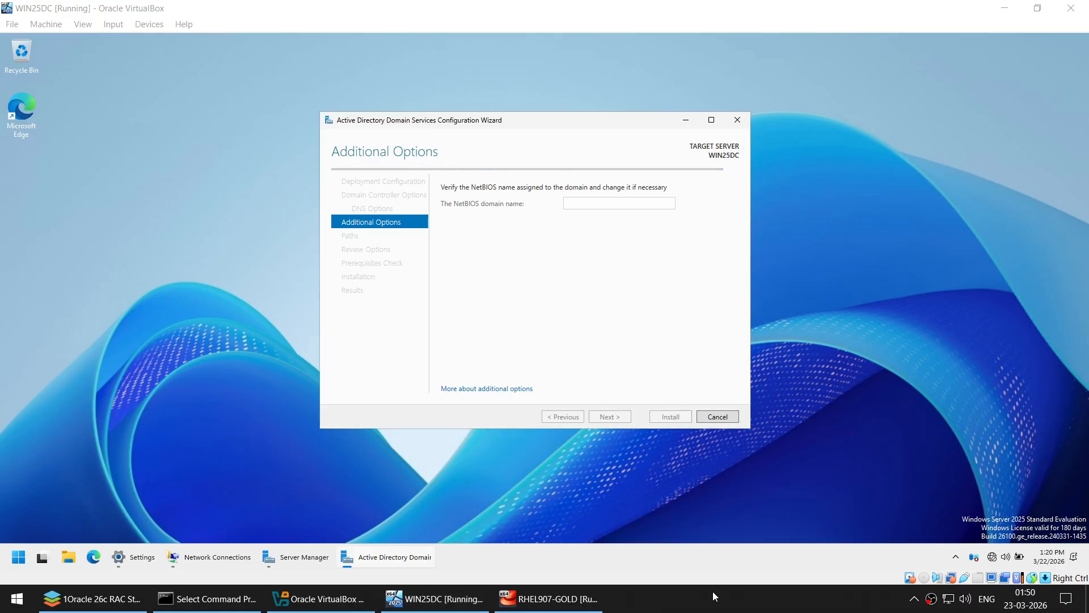
double_click(586, 207)
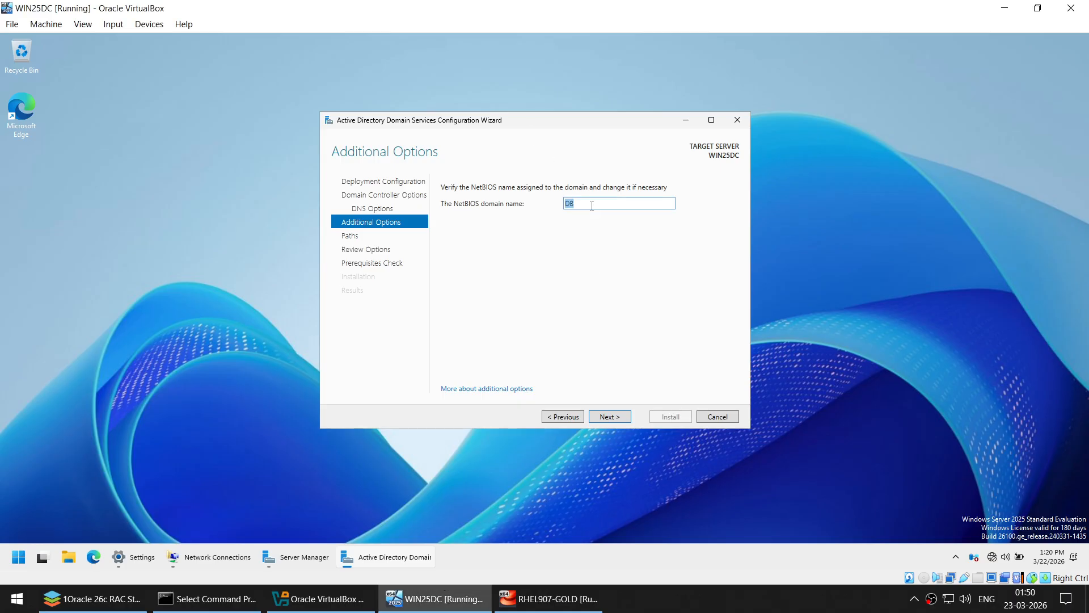
drag(595, 205, 555, 203)
key(BackSpace)
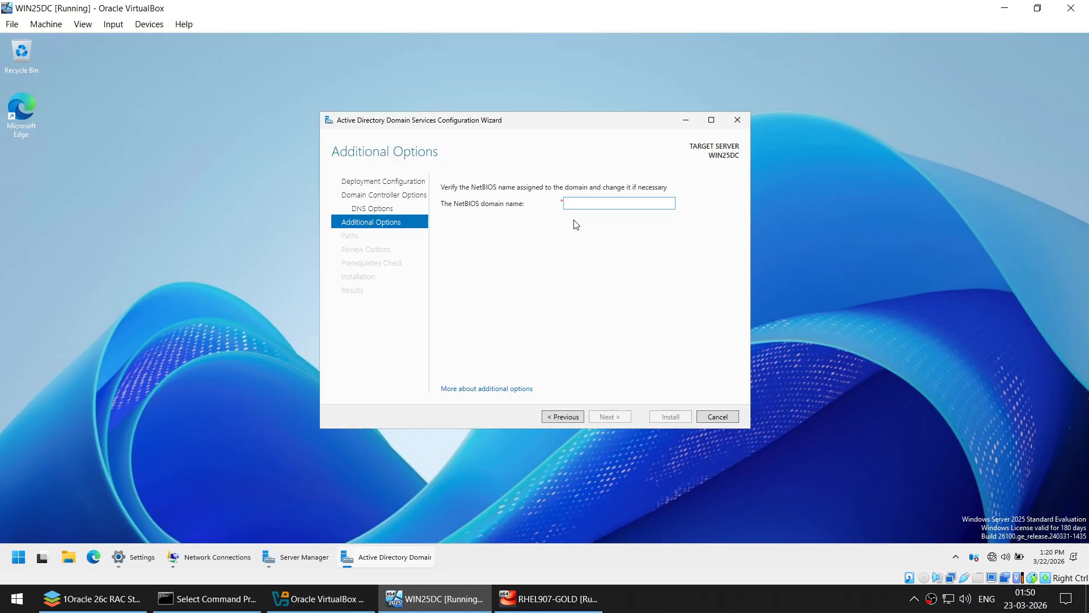
text(DB)
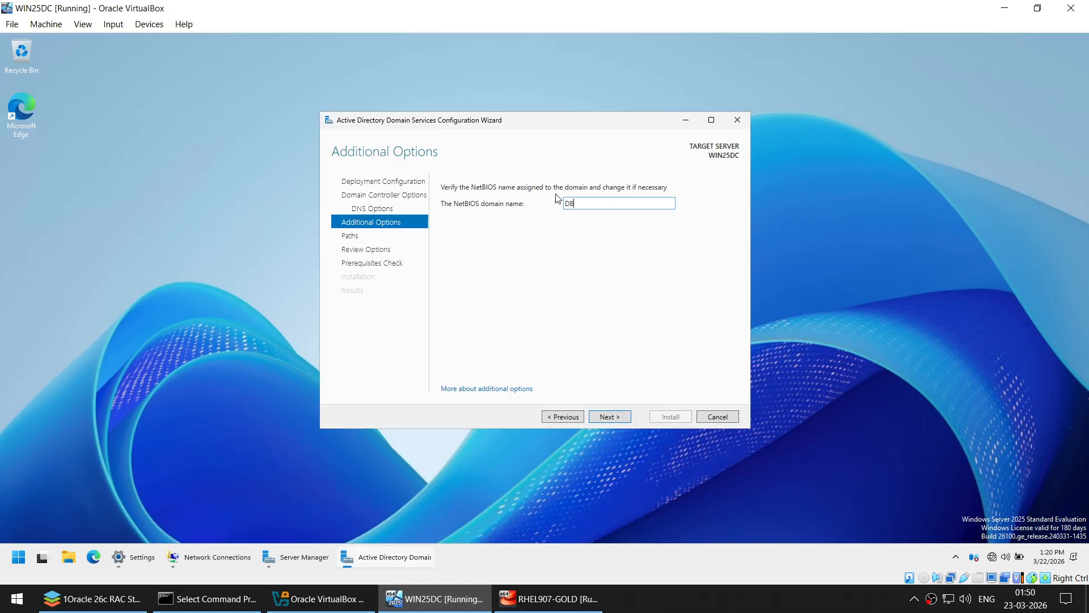
click(604, 416)
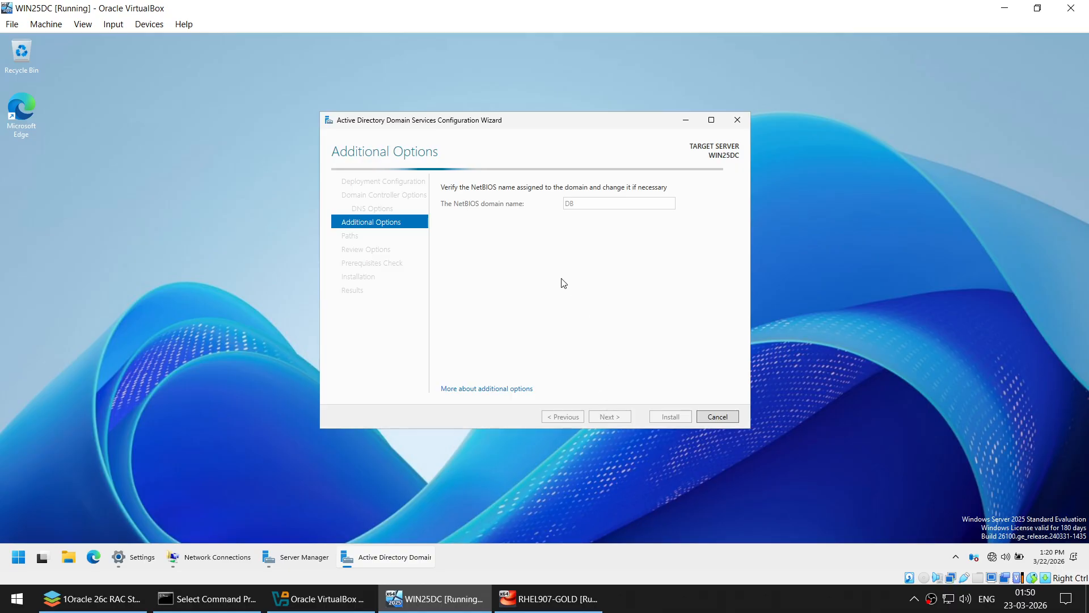
click(697, 598)
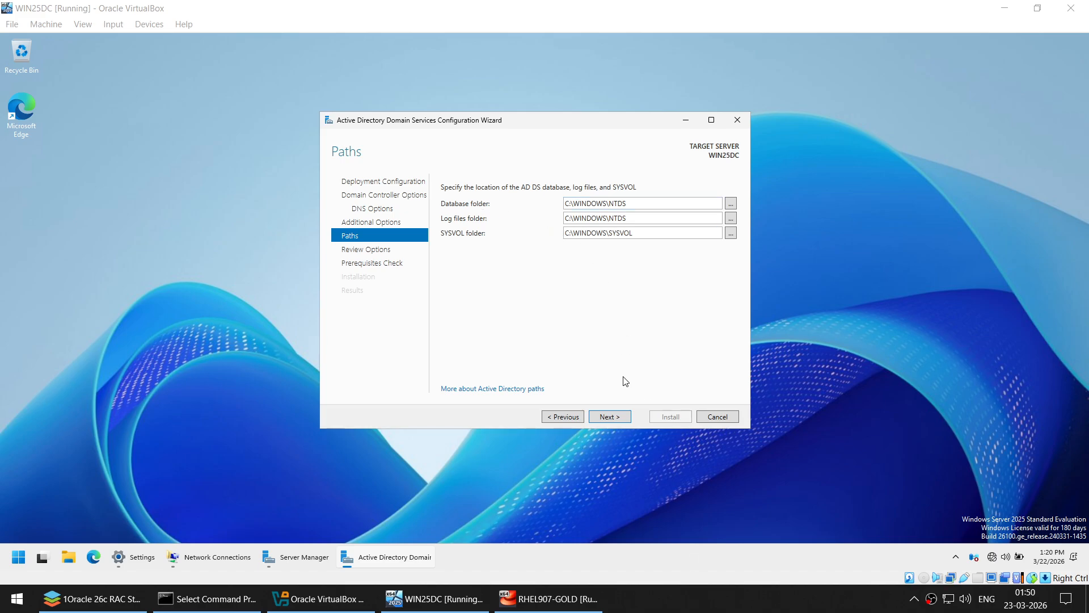
click(618, 418)
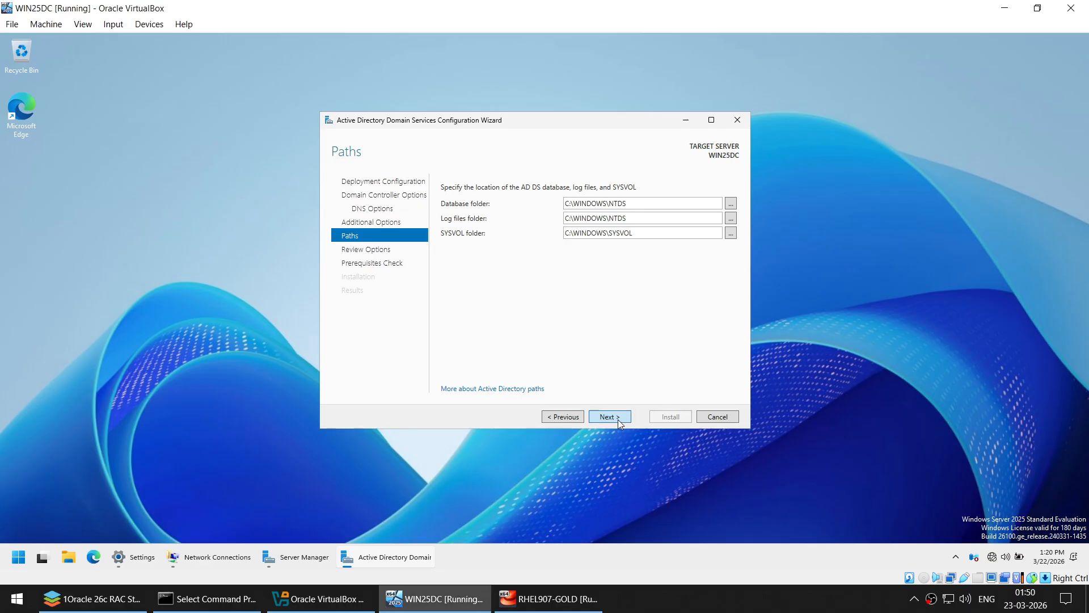
- Review the full summary for the new forest, then run the prerequisites check
mouse_move(732, 203)
mouse_down()
mouse_move(731, 312)
mouse_move(731, 203)
mouse_up()
click(710, 120)
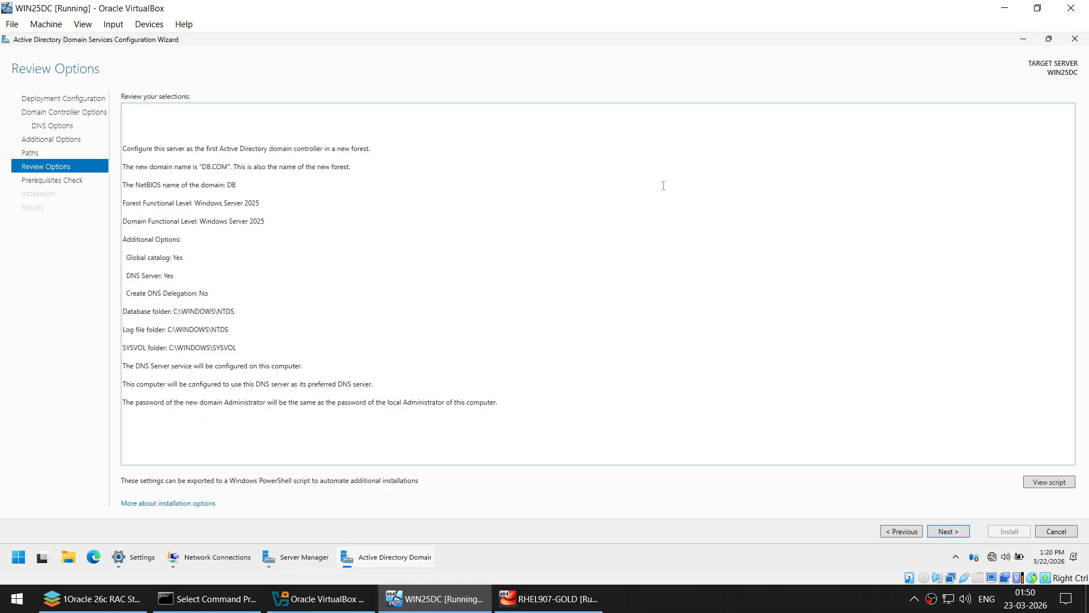
click(248, 151)
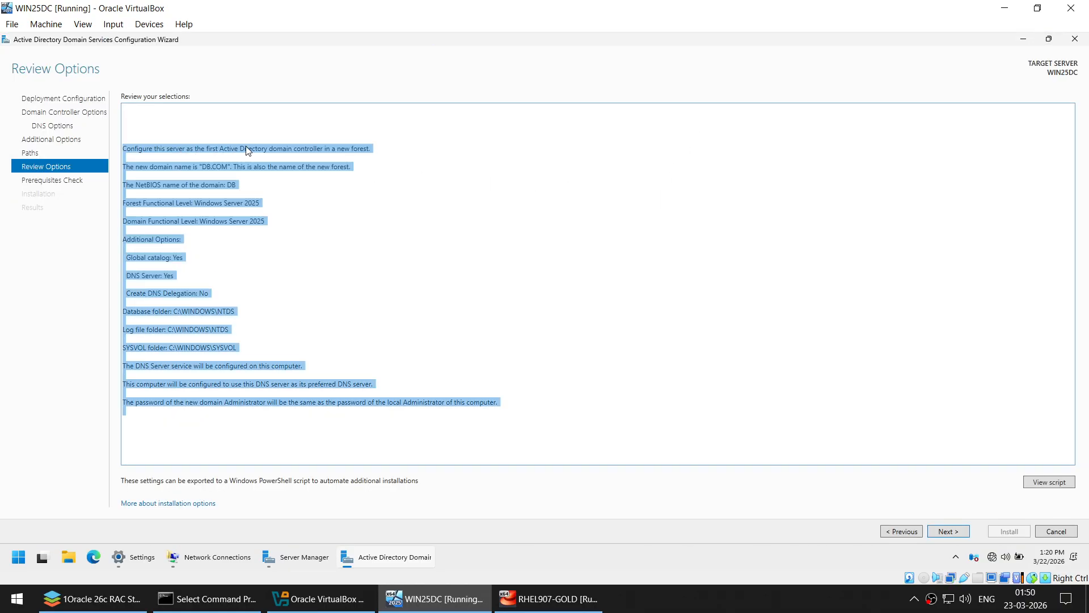
click(357, 160)
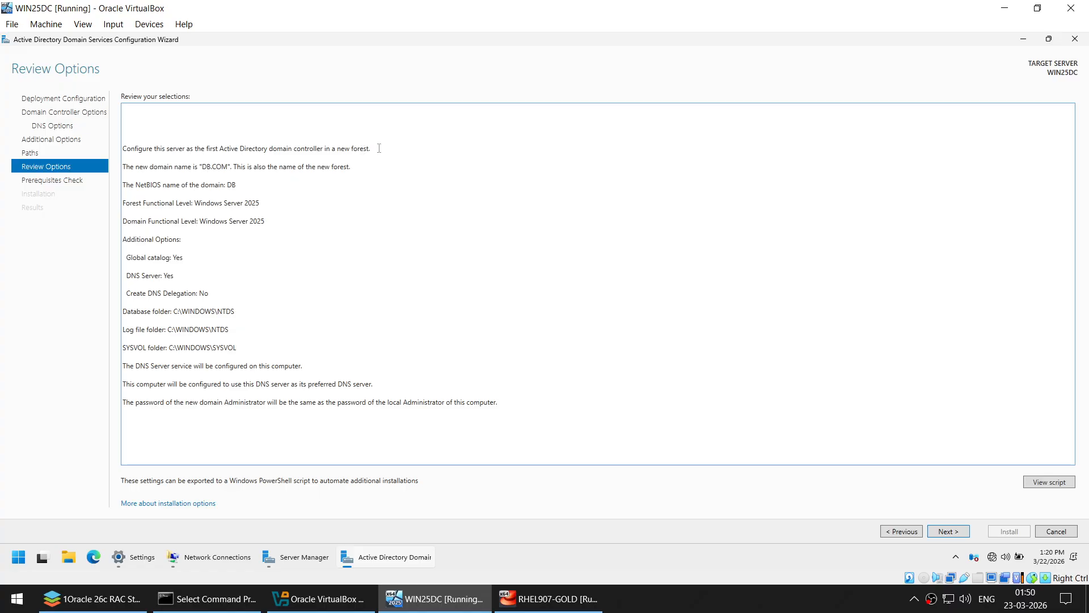
drag(379, 148, 223, 165)
drag(150, 203, 415, 432)
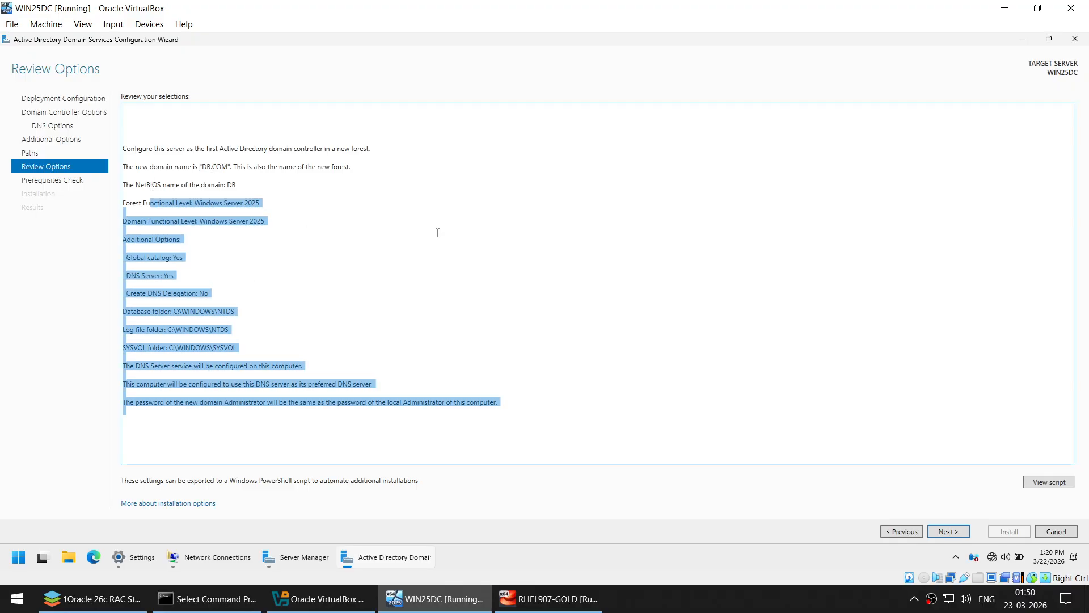
click(1049, 38)
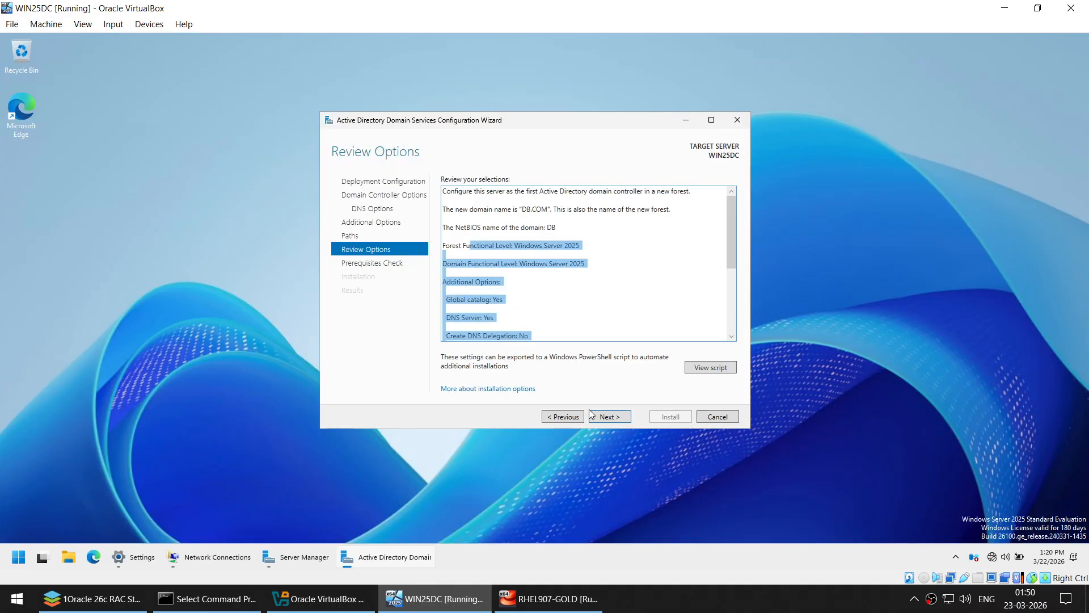
key(ctrl+a)
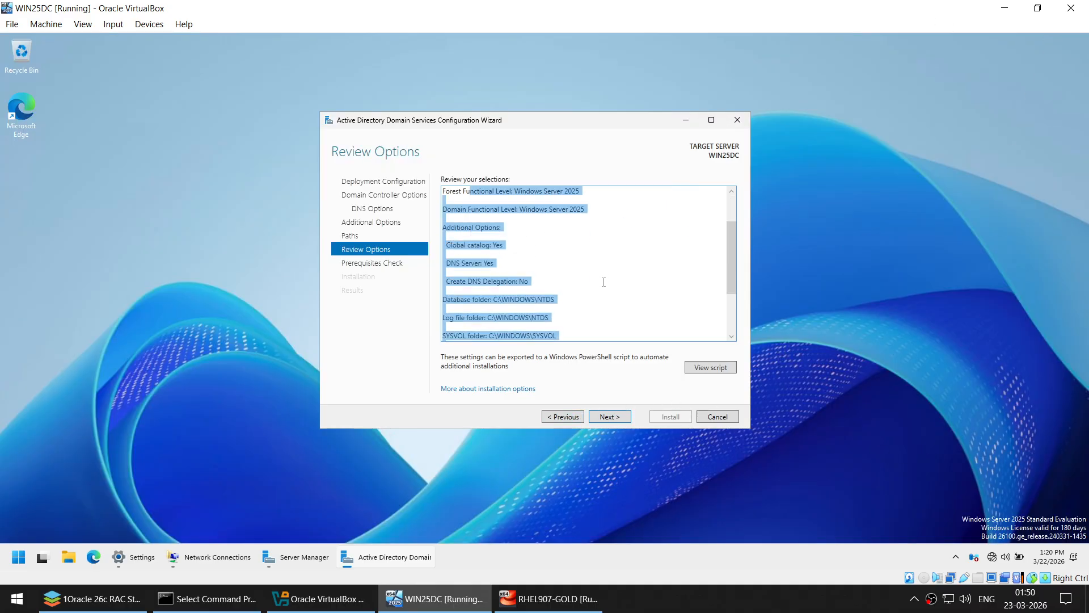
scroll(604, 282, down, 3)
click(521, 195)
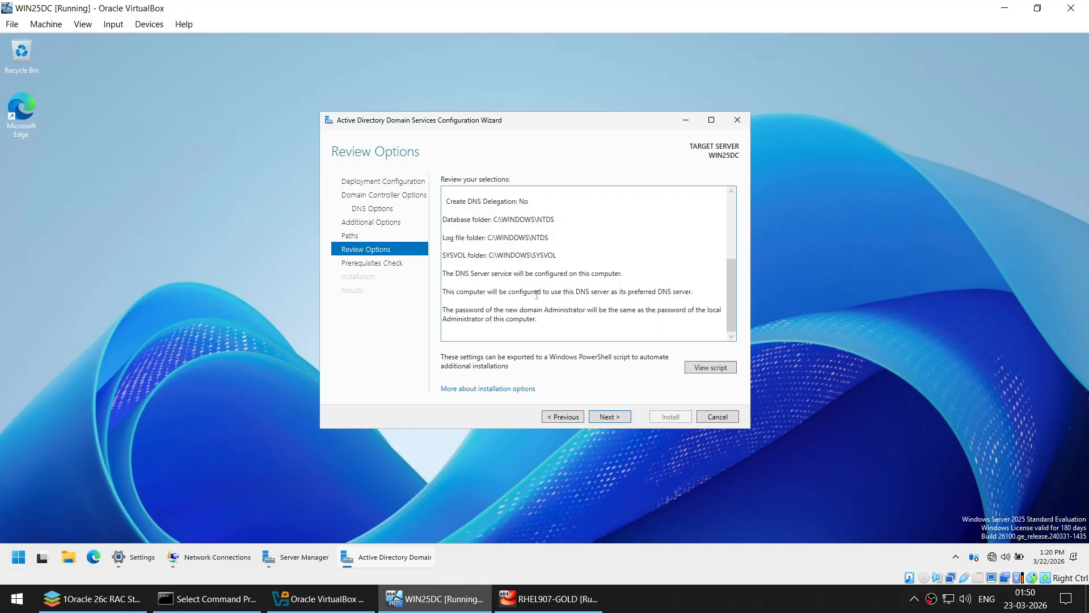
click(616, 419)
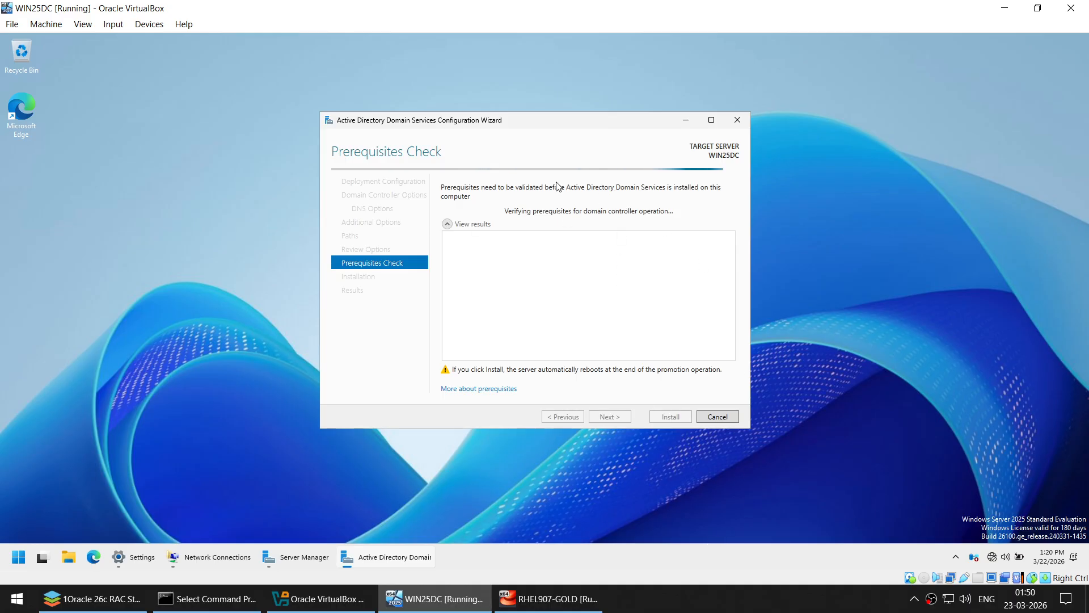
- Install AD DS once prerequisites pass, then dismiss the sign-out notice so WIN25DC restarts
click(729, 602)
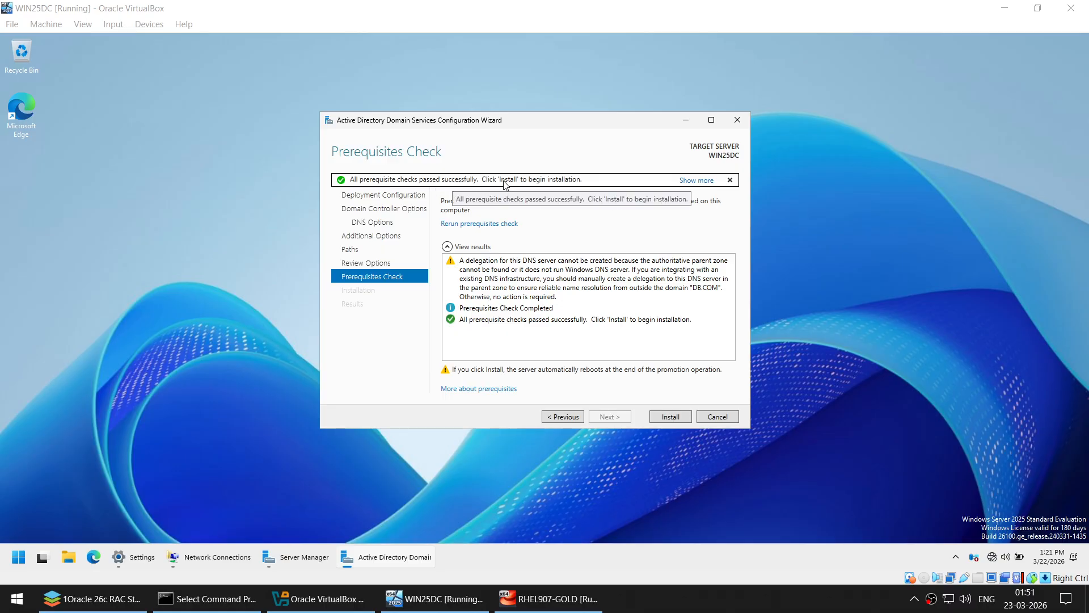
click(671, 416)
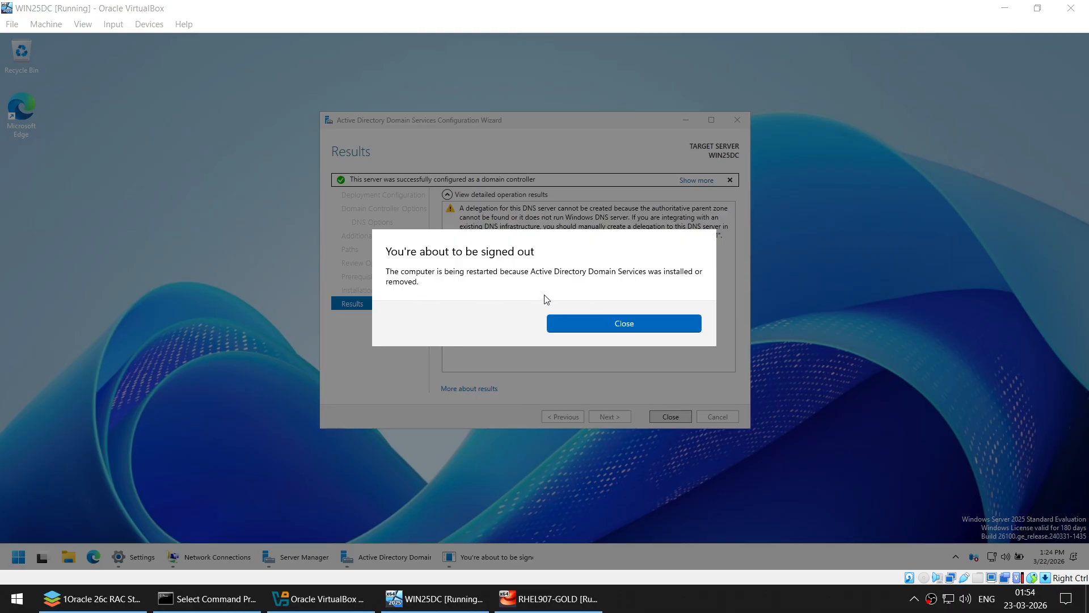
click(556, 324)
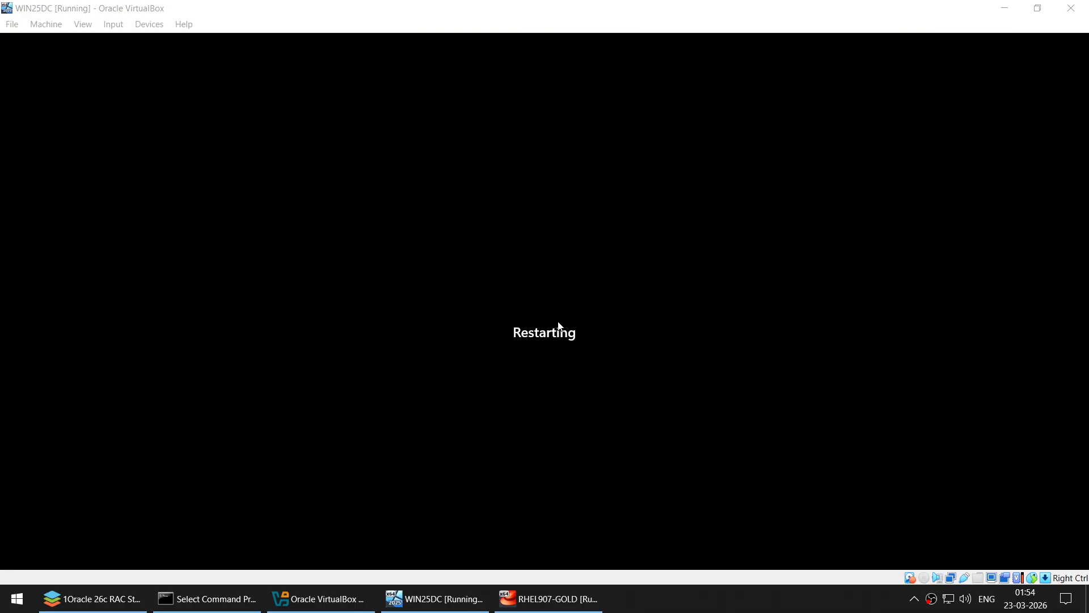
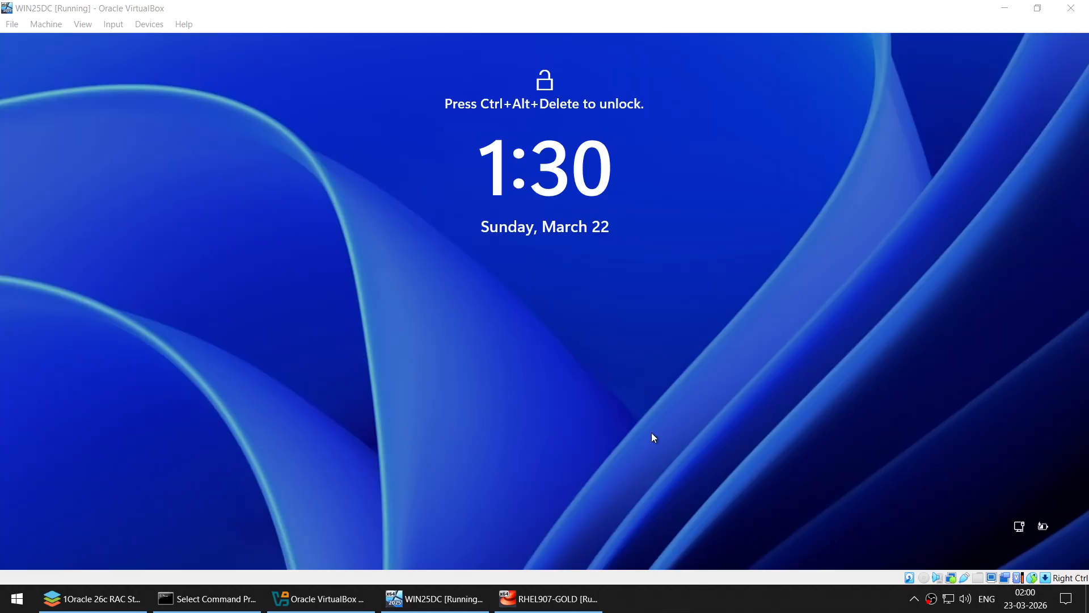
- Unlock the WIN25DC guest with Ctrl-Alt-Del and sign in as administrator
click(112, 24)
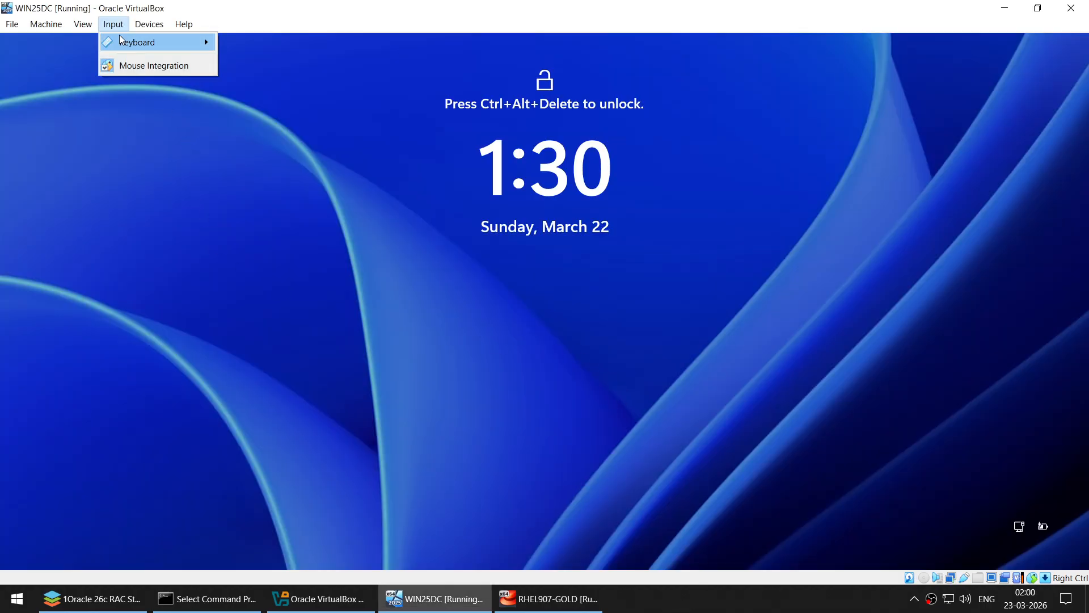
mouse_move(123, 42)
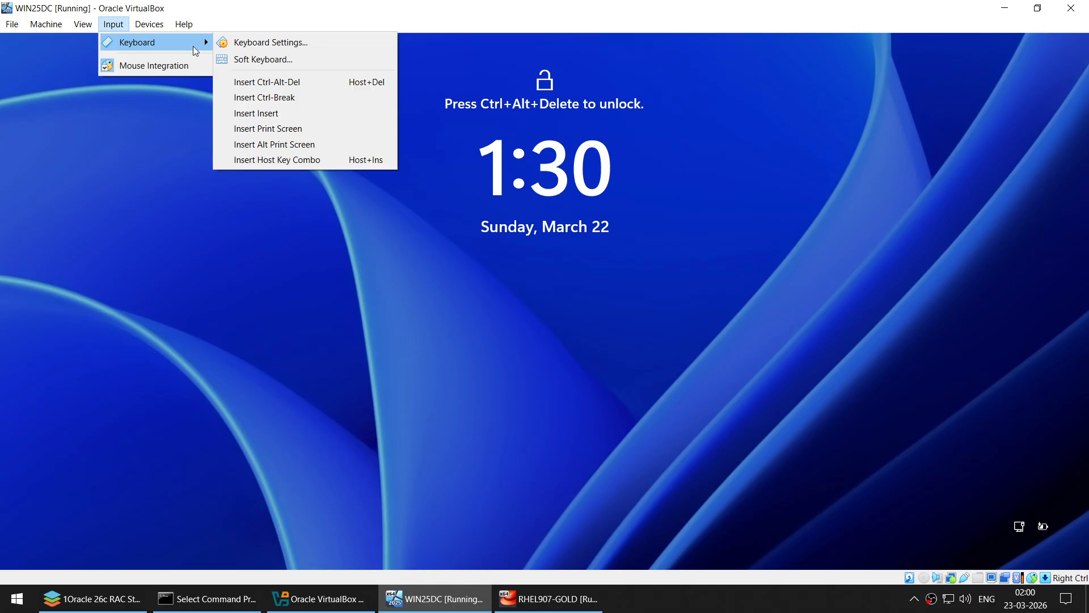
click(287, 84)
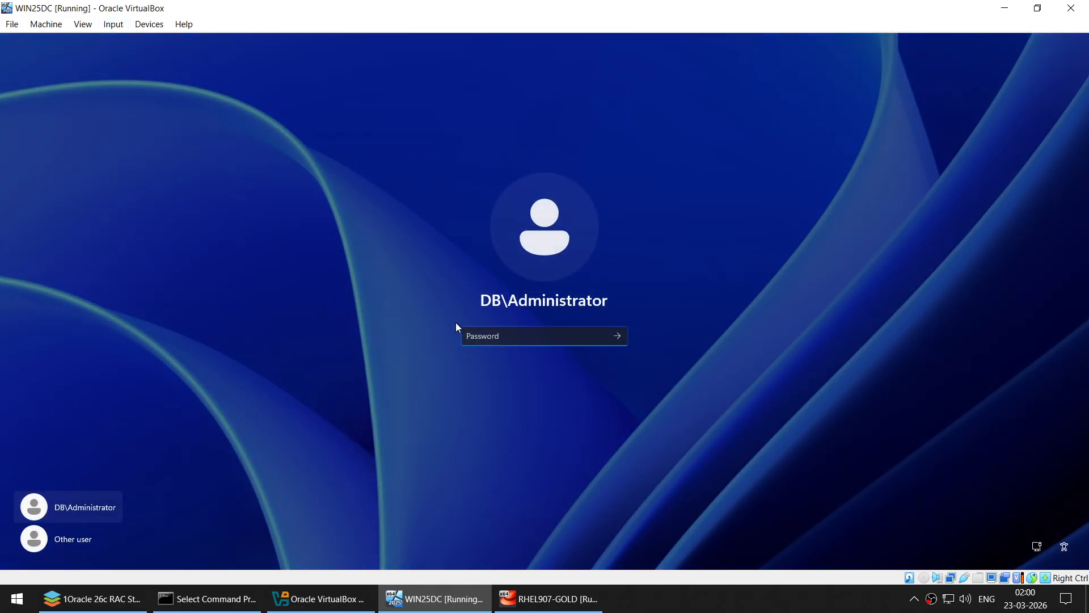
text(*******)
key(BackSpace)
key(BackSpace)
key(BackSpace)
key(BackSpace)
key(BackSpace)
key(BackSpace)
key(BackSpace)
text(****)
key(Return)
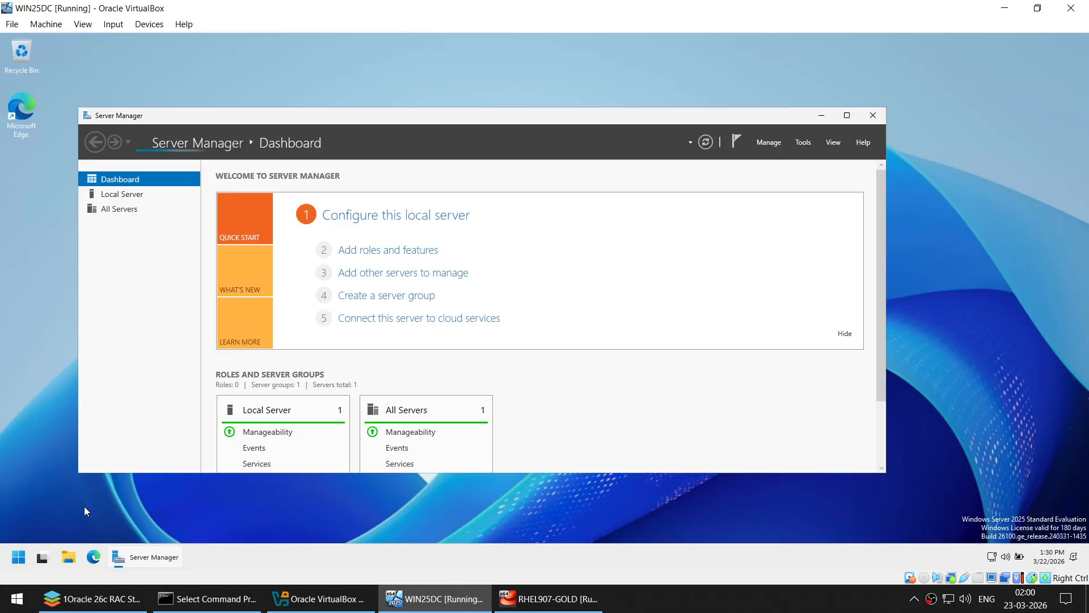
- Shut down the guest with reason Operating System: Reconfiguration (Planned)
click(19, 557)
click(329, 517)
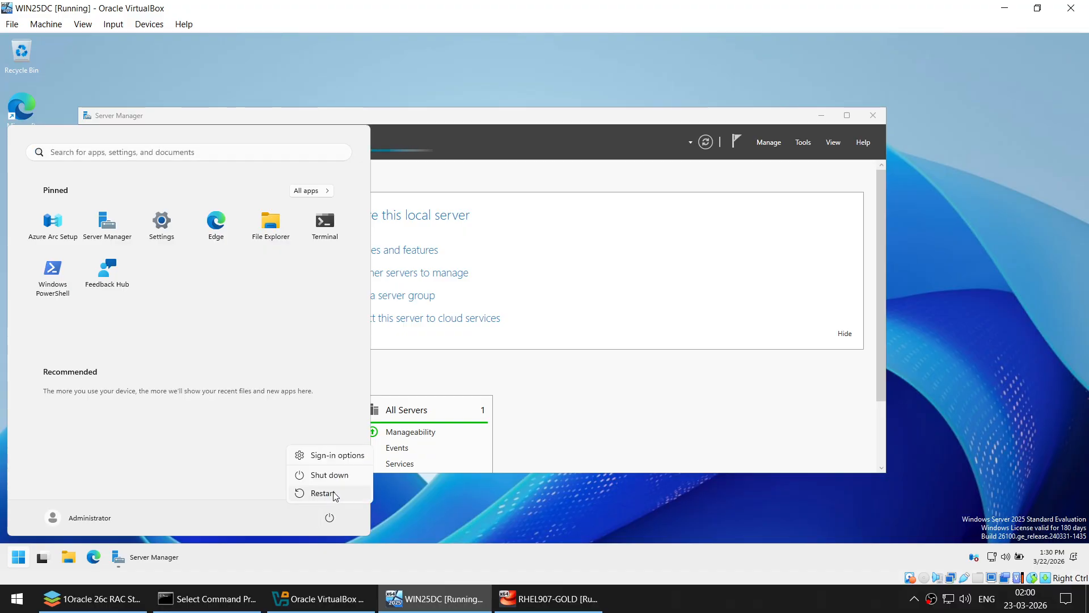
click(330, 475)
click(295, 460)
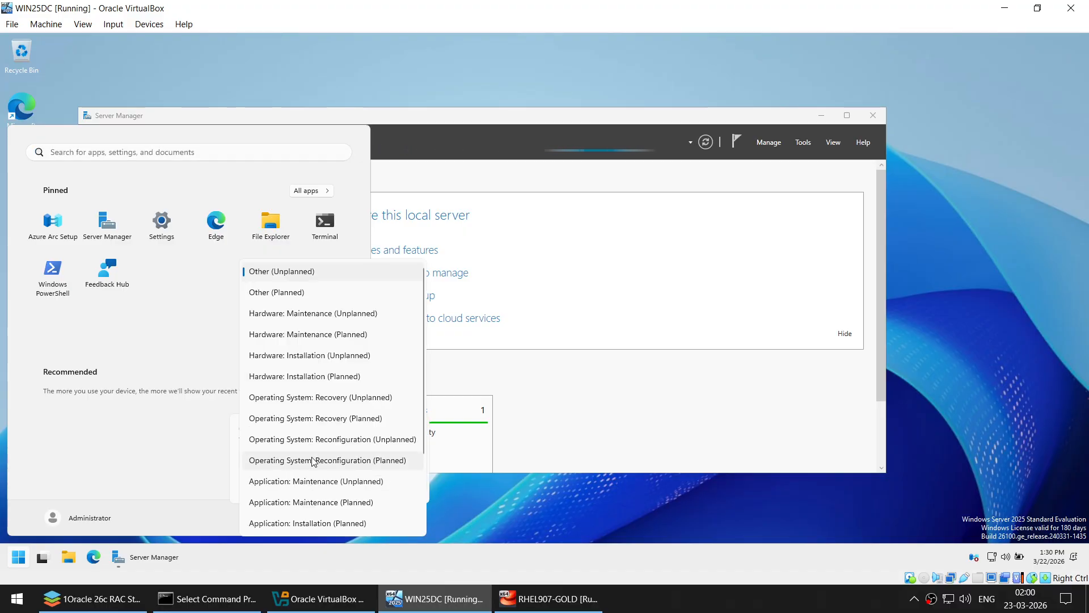
click(309, 455)
click(396, 485)
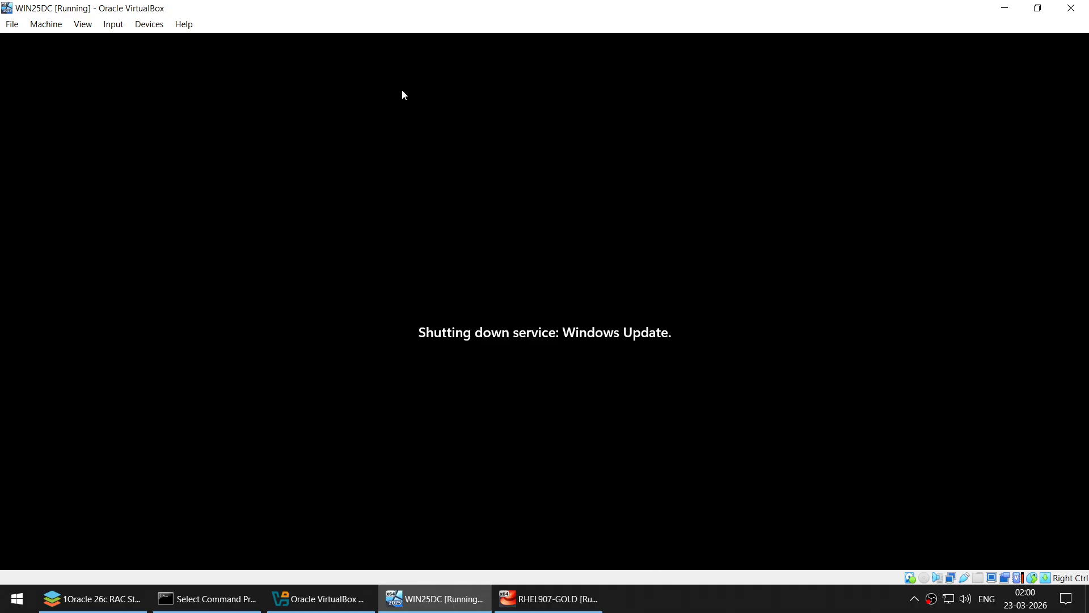
click(676, 600)
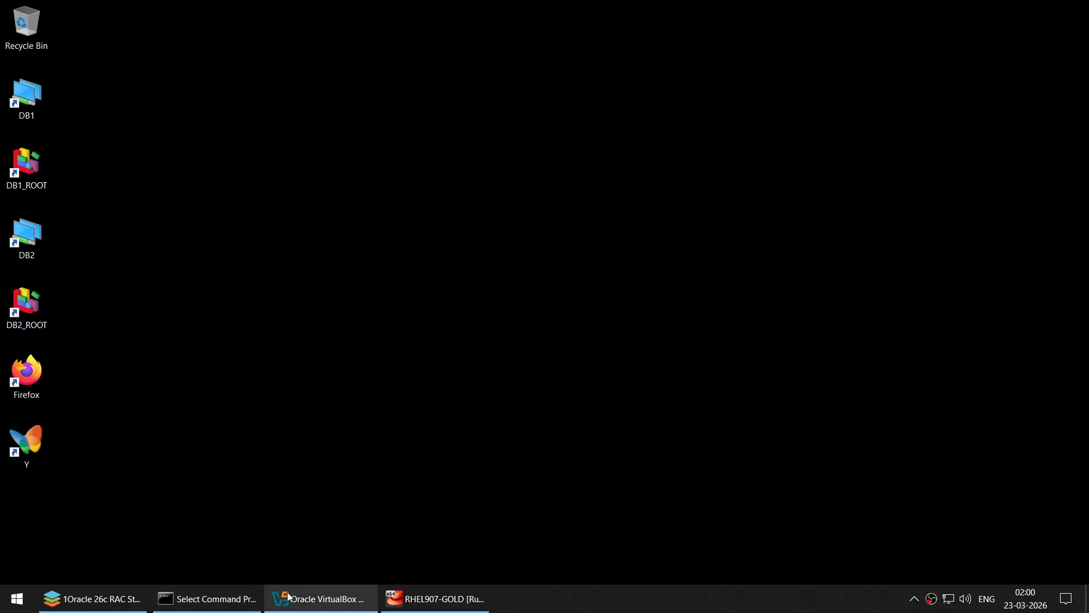
- Open WIN25DC's storage settings and add a hard disk to the SATA controller
click(318, 598)
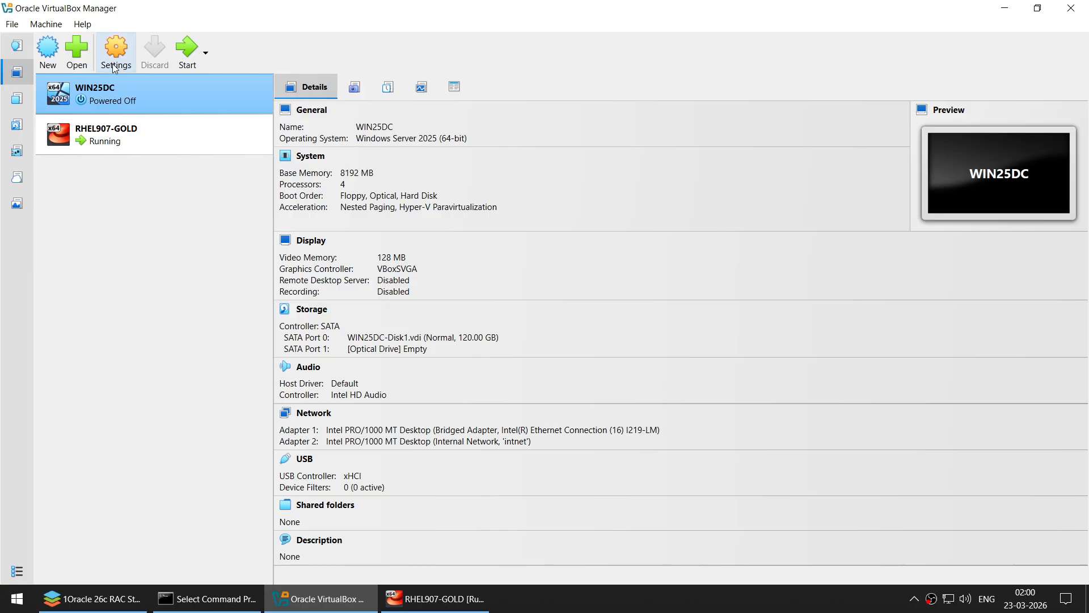
right_click(113, 83)
click(132, 96)
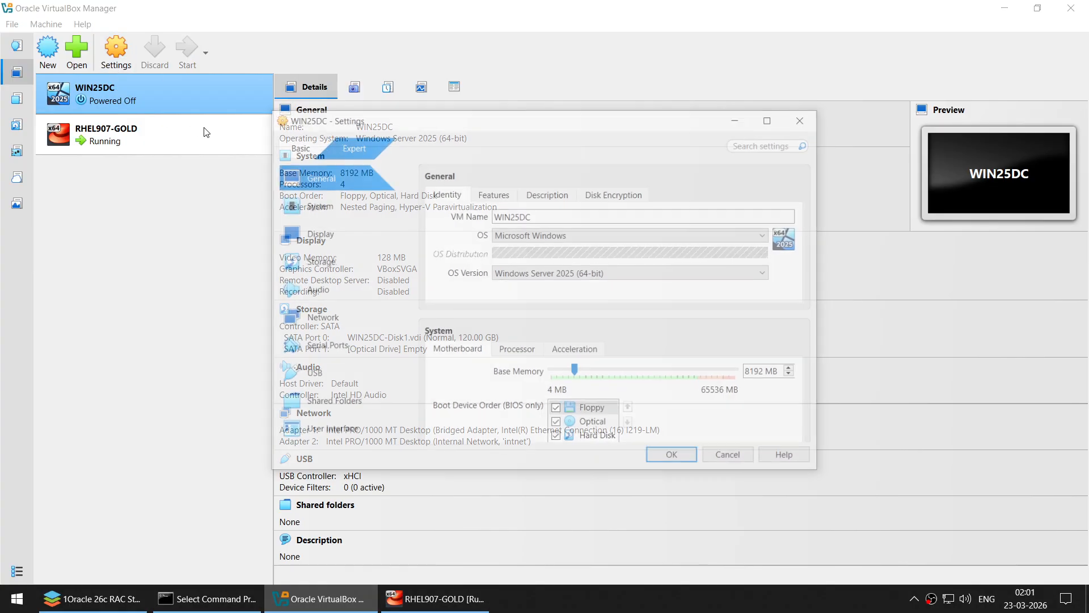
click(339, 259)
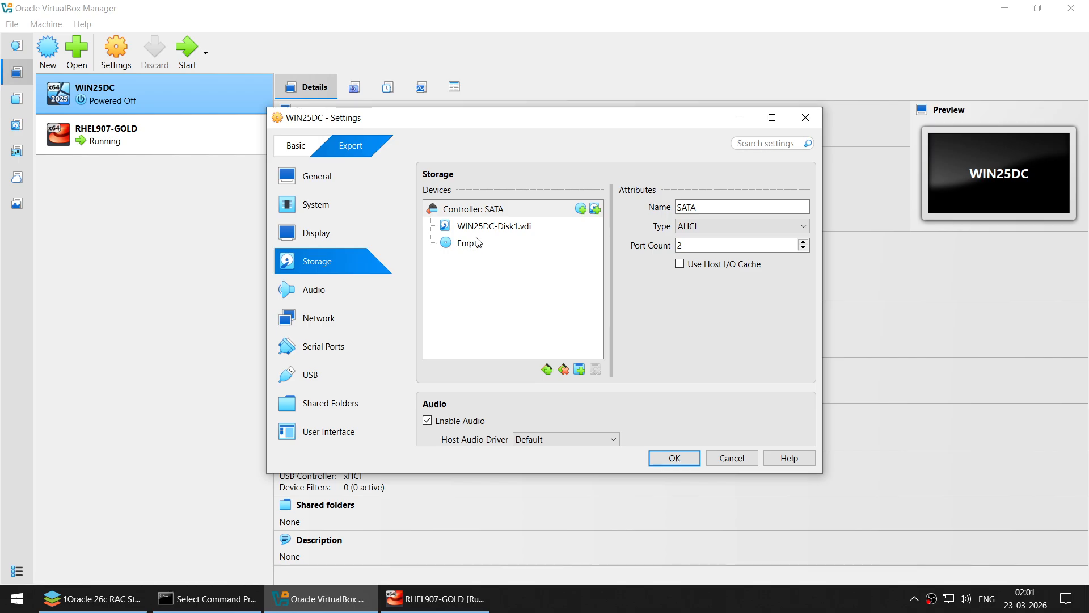
right_click(481, 211)
click(513, 237)
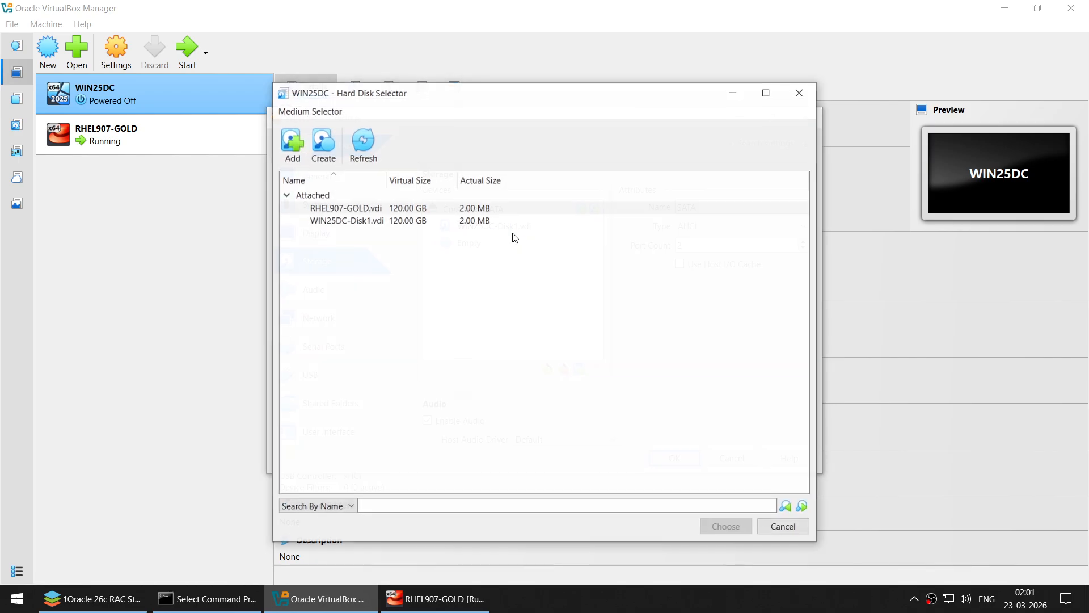
- Create a new 120 GB virtual disk named WIN25DC-Disk2.vdi
click(323, 153)
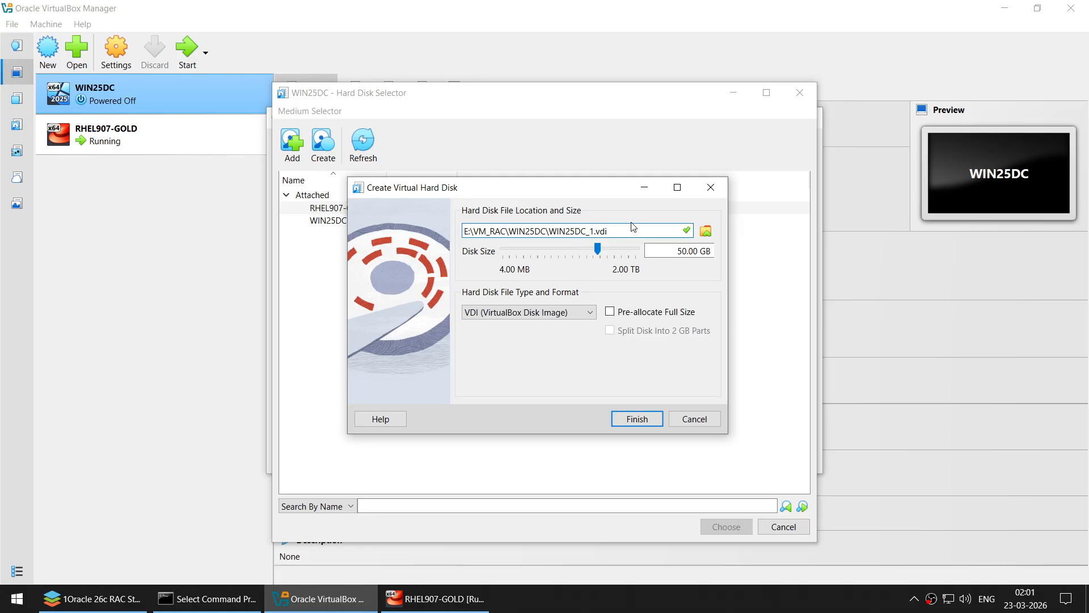
drag(601, 188, 599, 272)
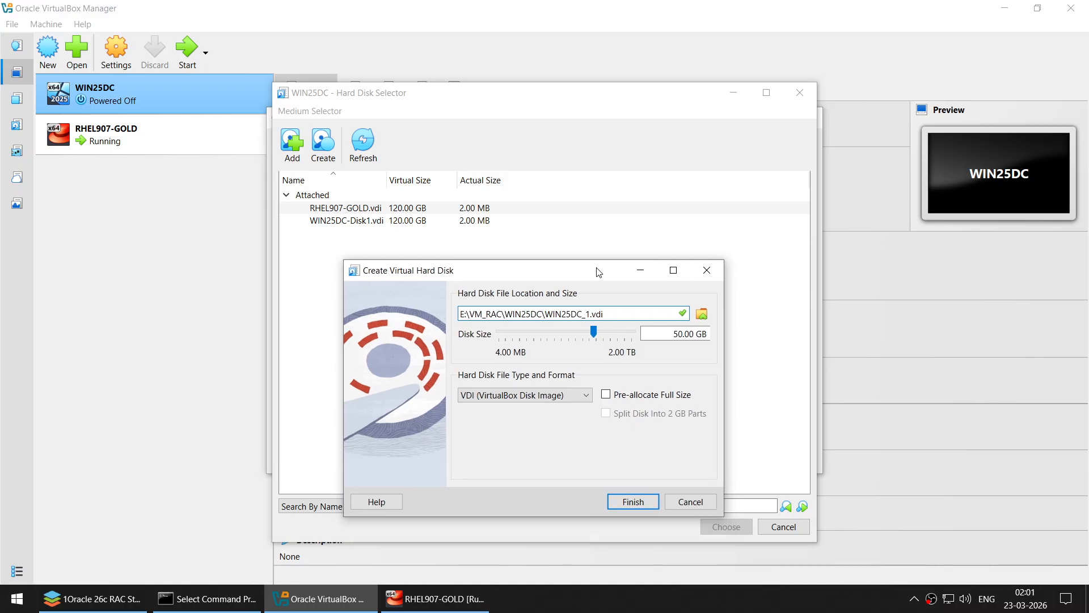
key(Delete)
text(-Di)
text(sk2)
key(Delete)
click(673, 334)
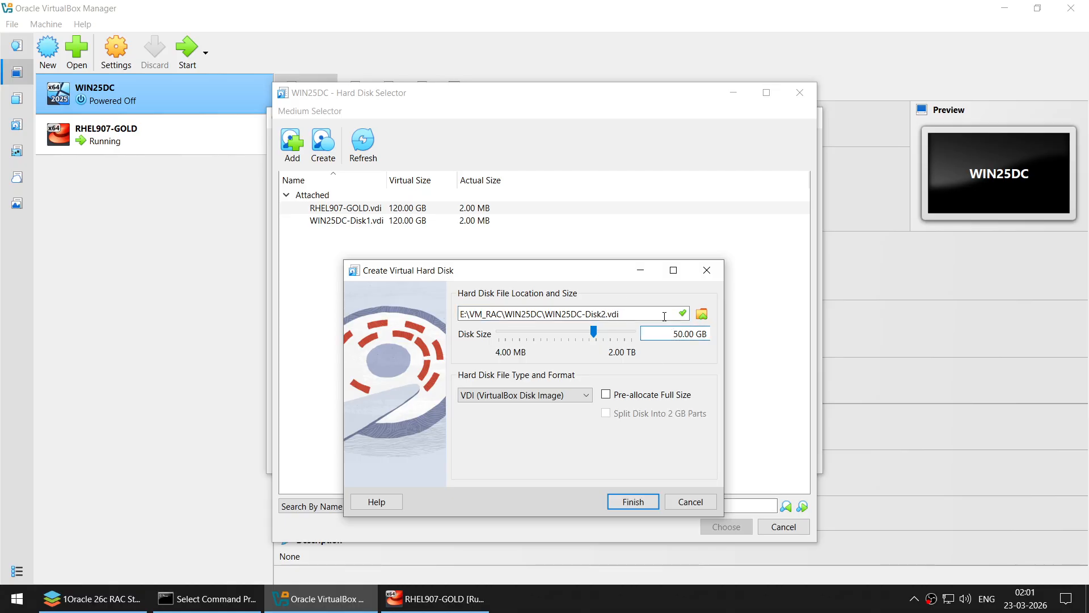
key(Delete)
text(12)
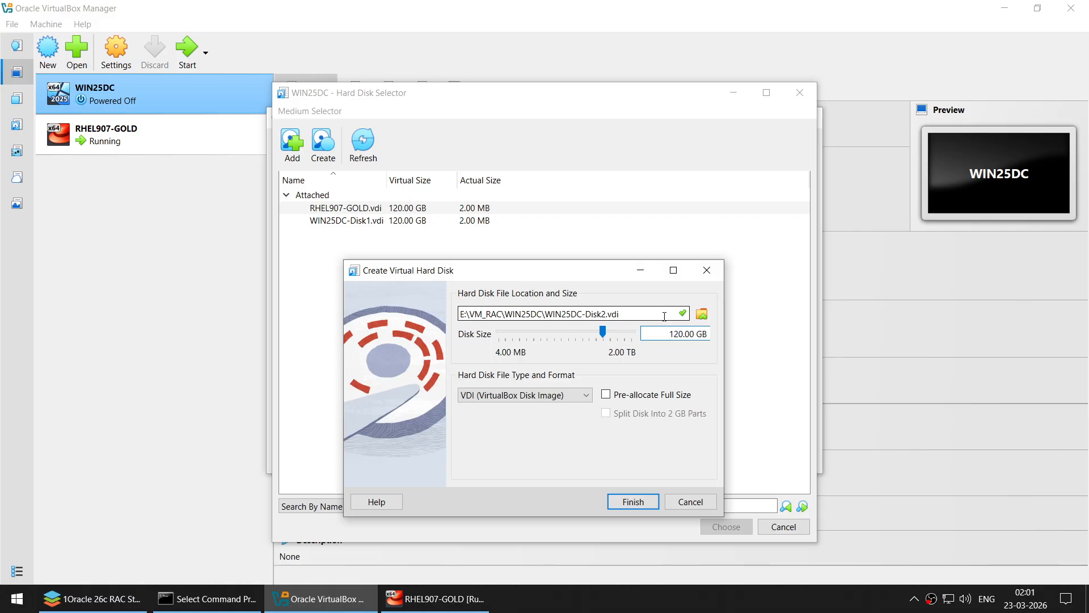
click(642, 501)
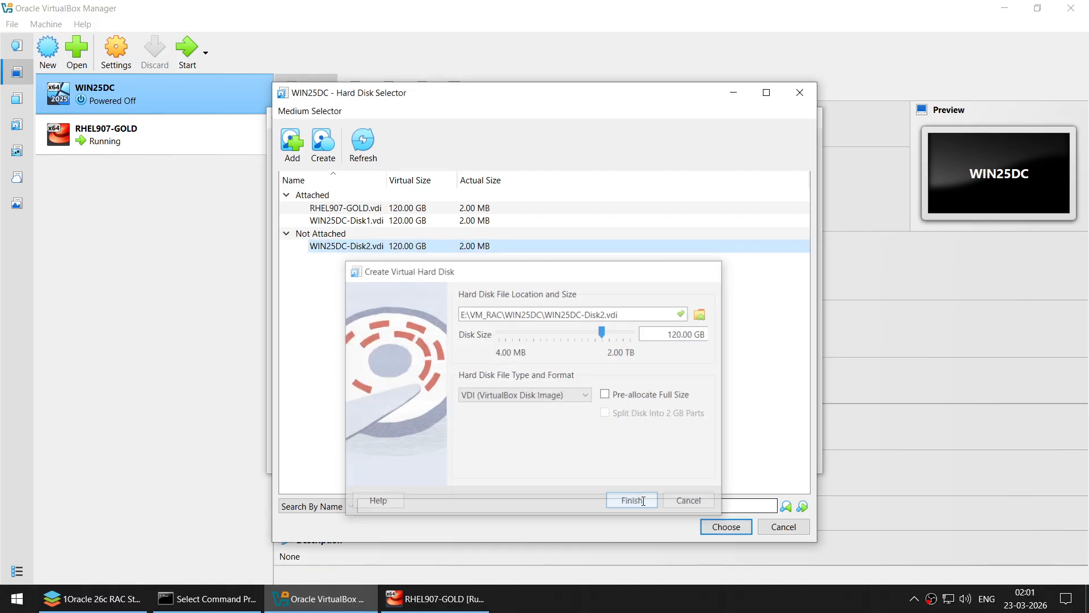
- Attach the new disk on SATA Port 2, compare it with the original disk, save, and start WIN25DC
click(714, 529)
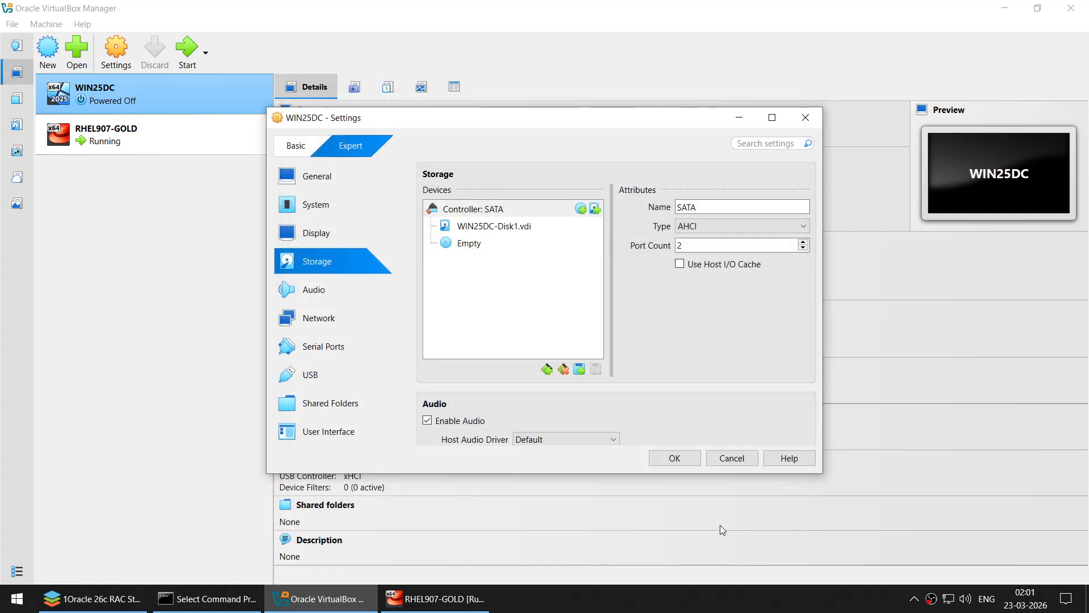
click(507, 260)
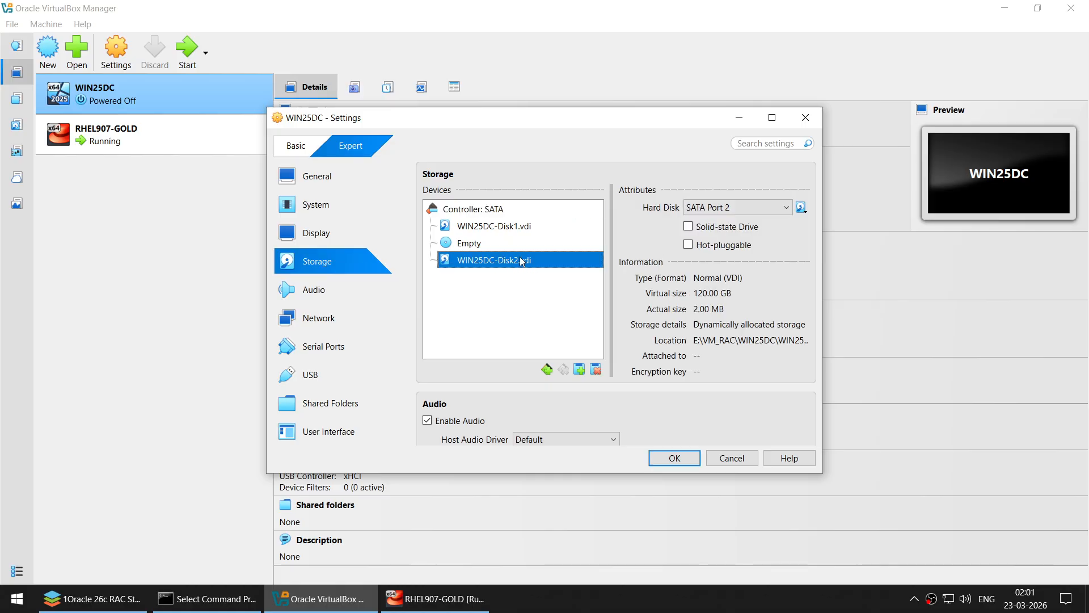
click(515, 227)
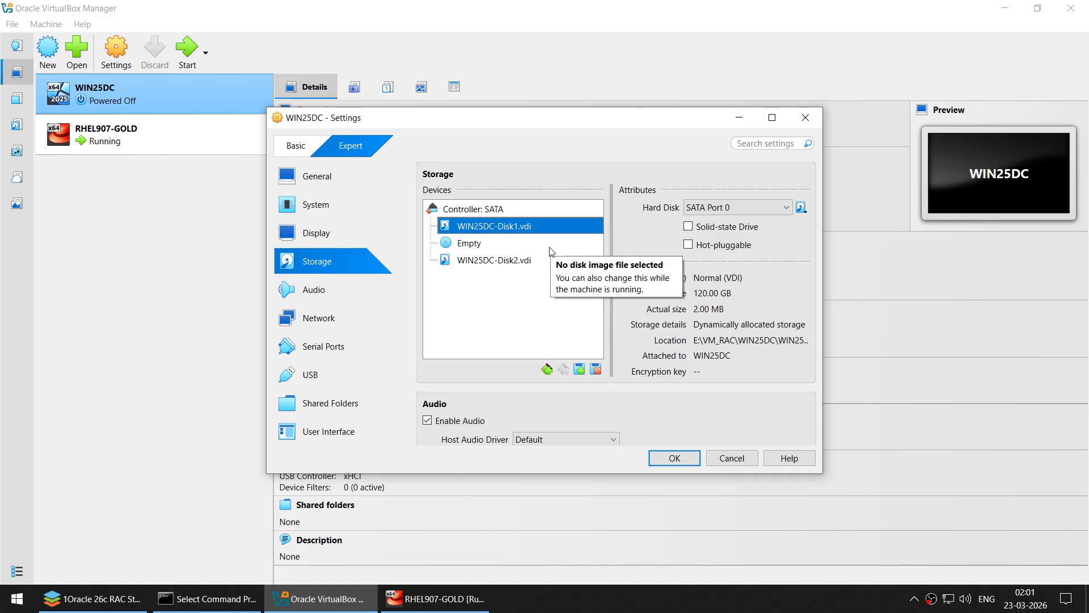
click(527, 260)
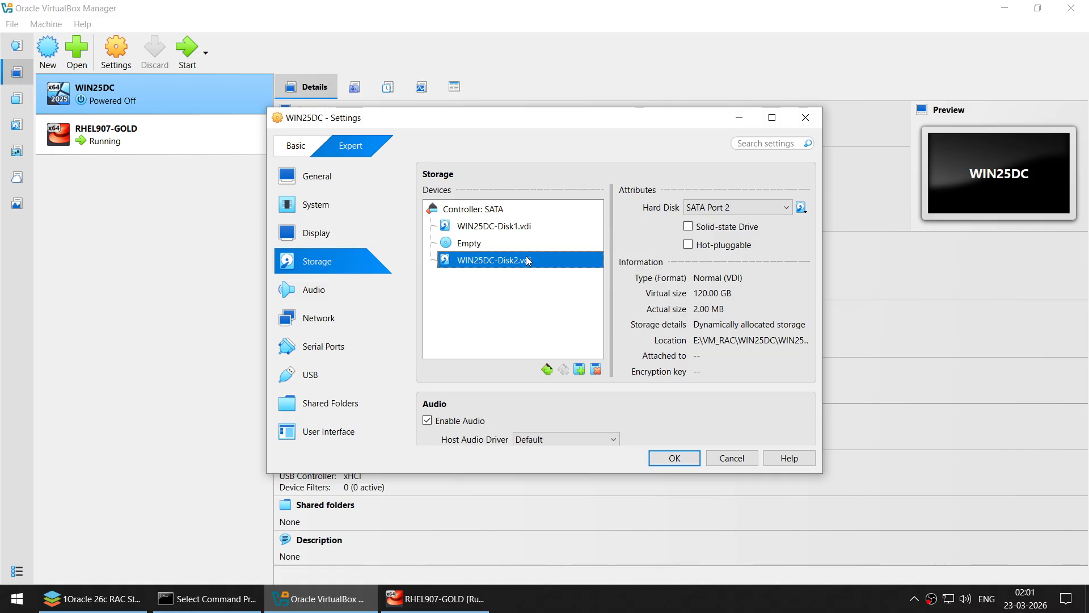
click(499, 229)
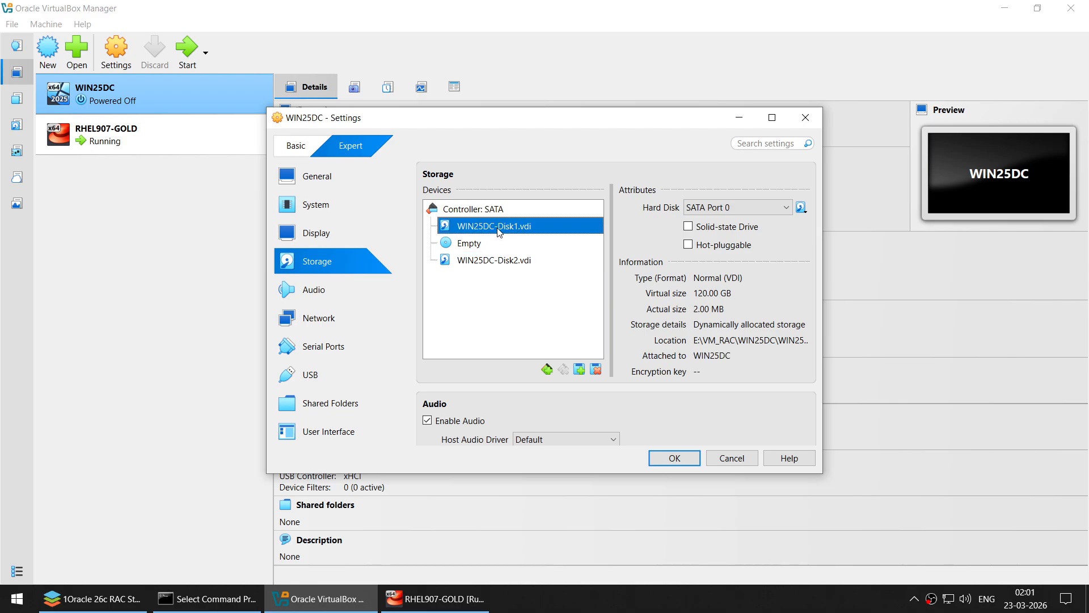
click(505, 264)
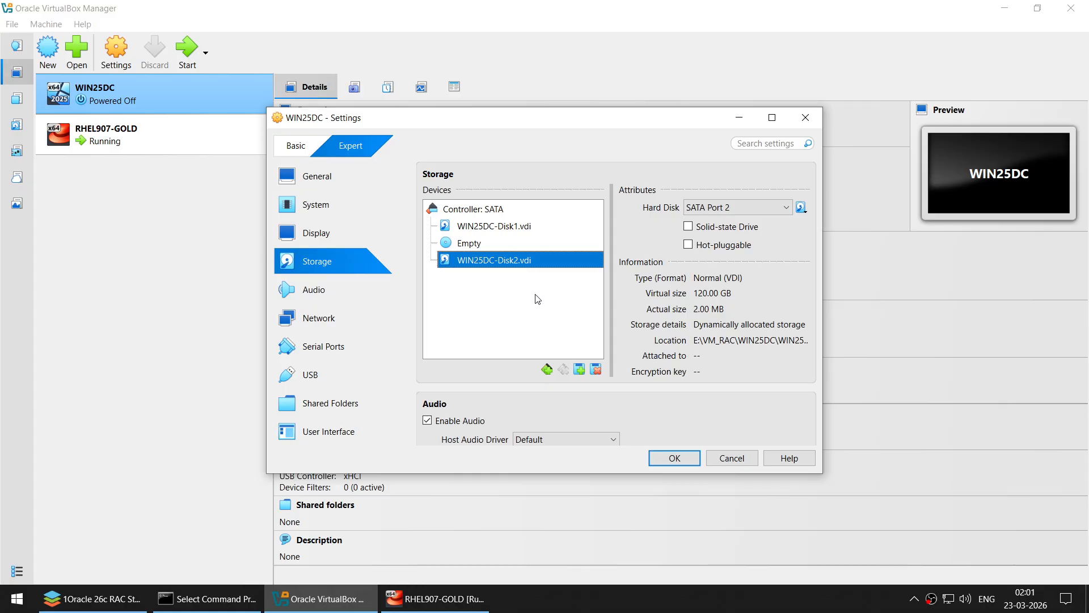
click(672, 457)
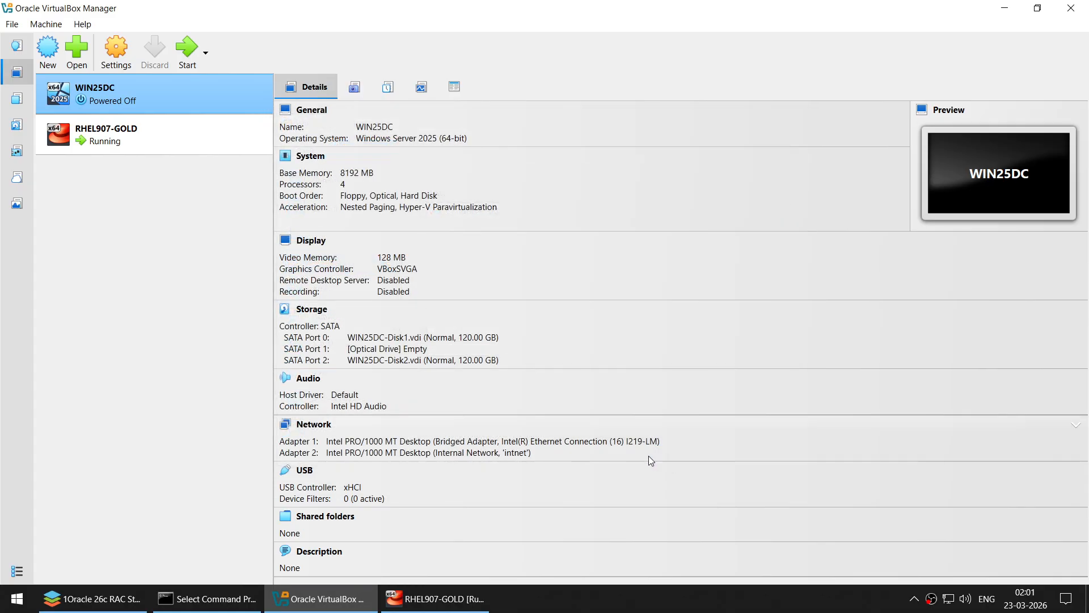
click(189, 50)
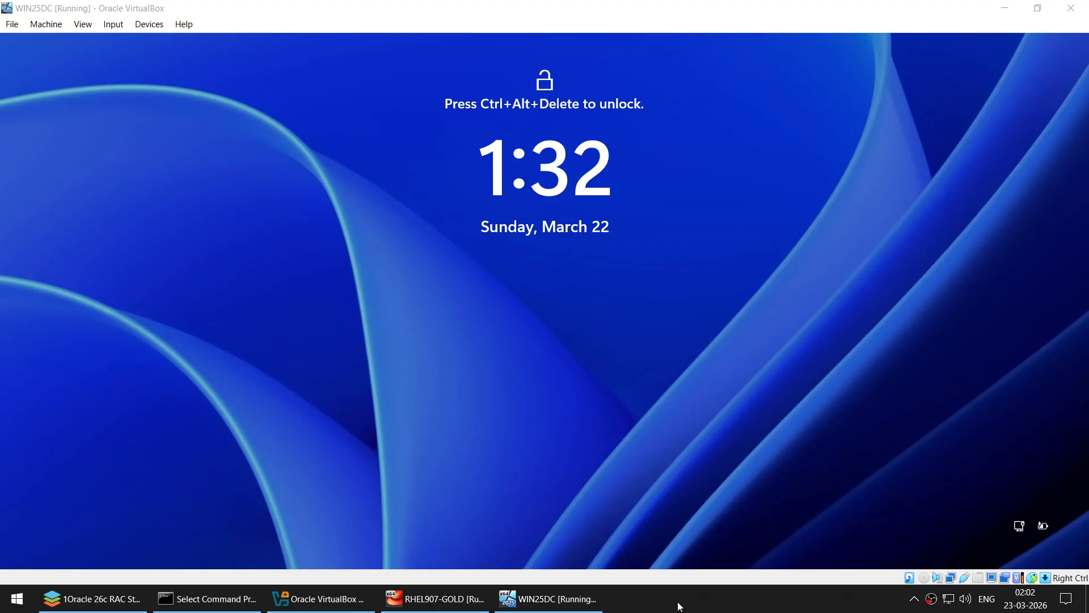
- Unlock the restarted guest with Ctrl-Alt-Del and sign in with the password
click(114, 25)
mouse_move(165, 42)
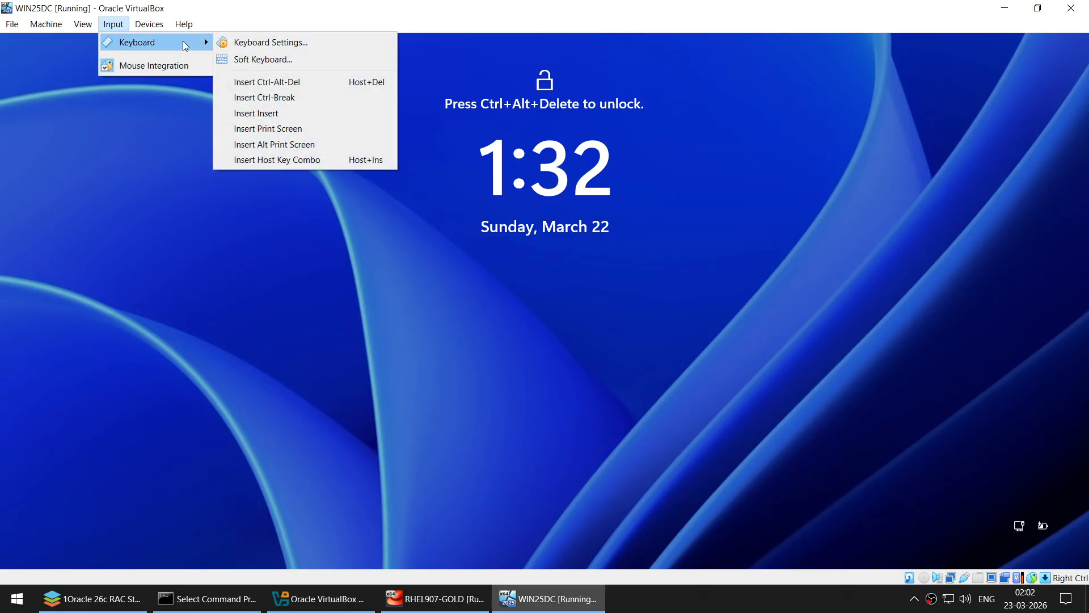
click(301, 82)
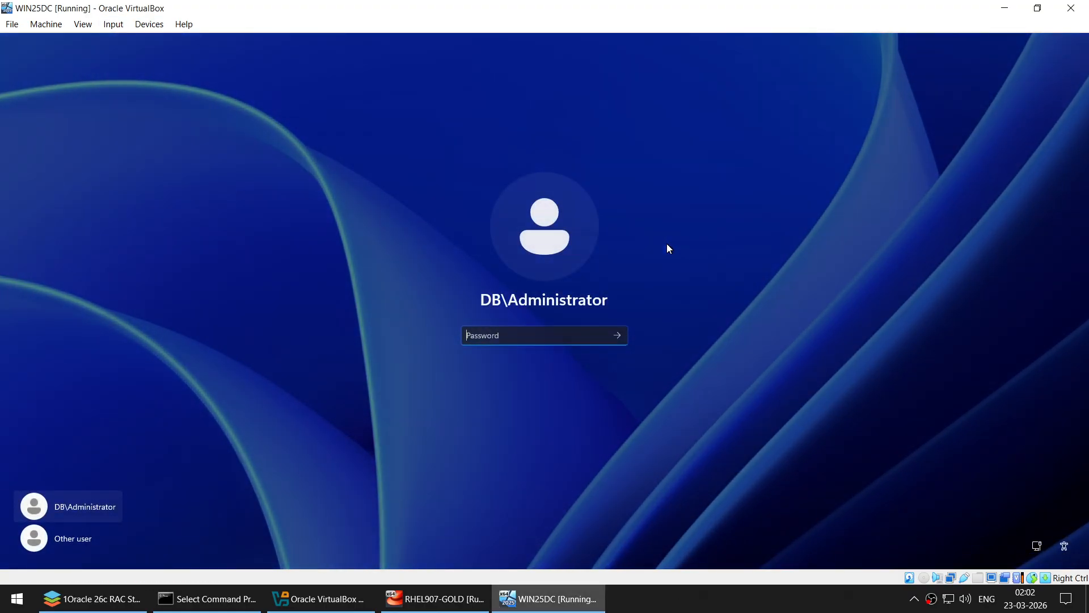
text(••)
key(Return)
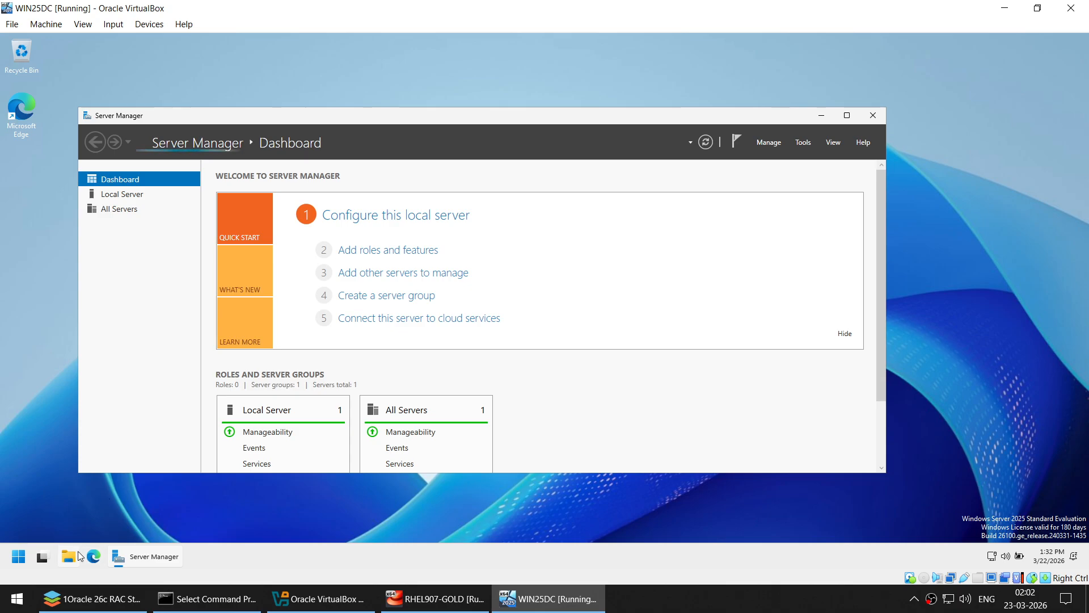
- Minimize Server Manager and show This PC's drives in File Explorer
click(76, 555)
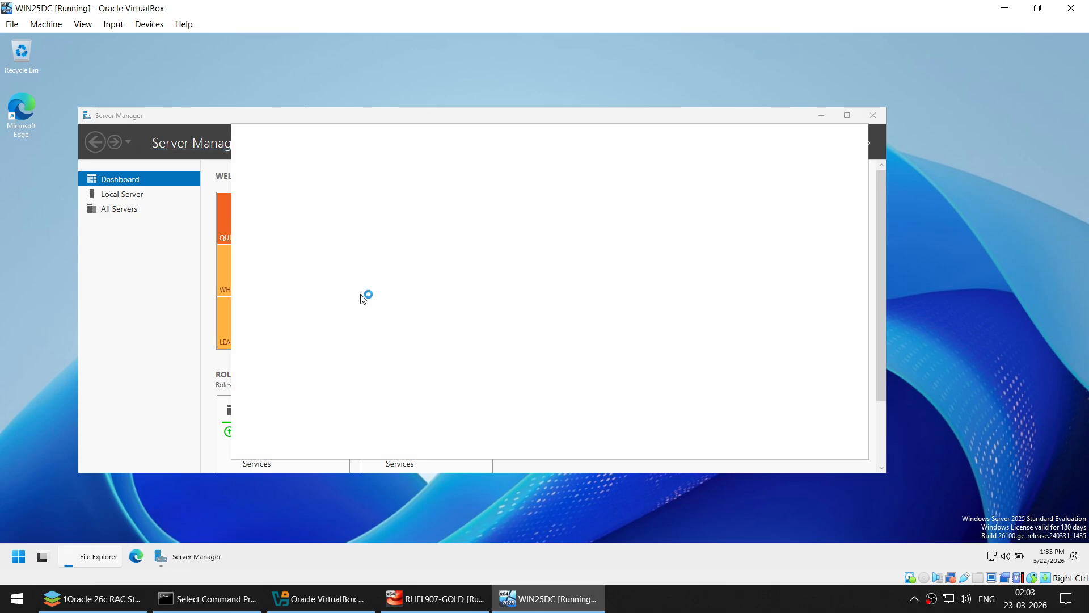
click(847, 116)
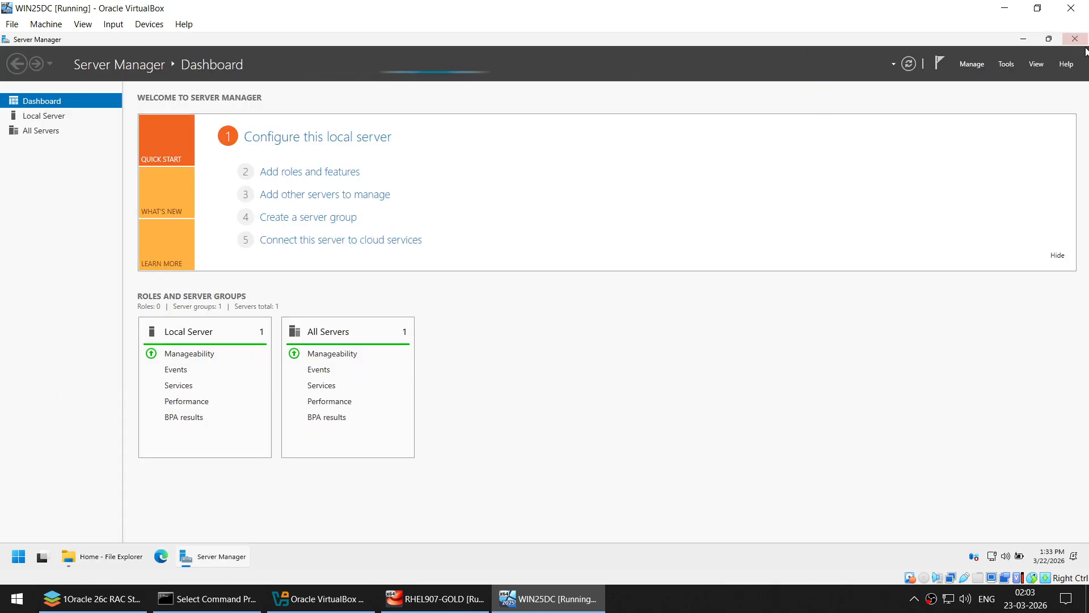
click(1023, 39)
scroll(306, 346, down, 1)
click(278, 391)
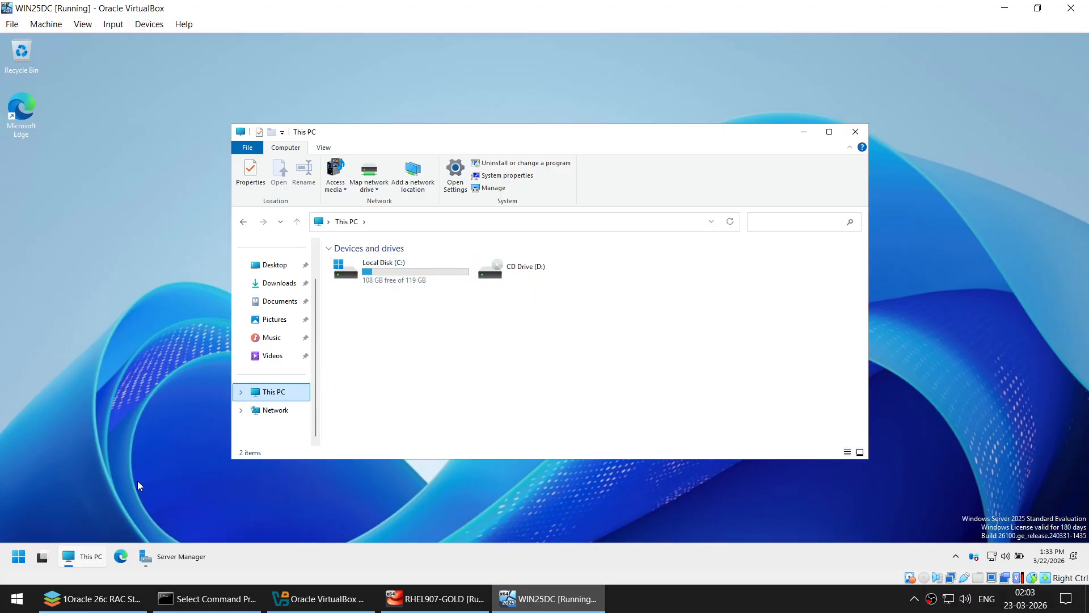
click(13, 557)
- Open Disk Management from a 'format' search and initialize Disk 1 as GPT
text(format)
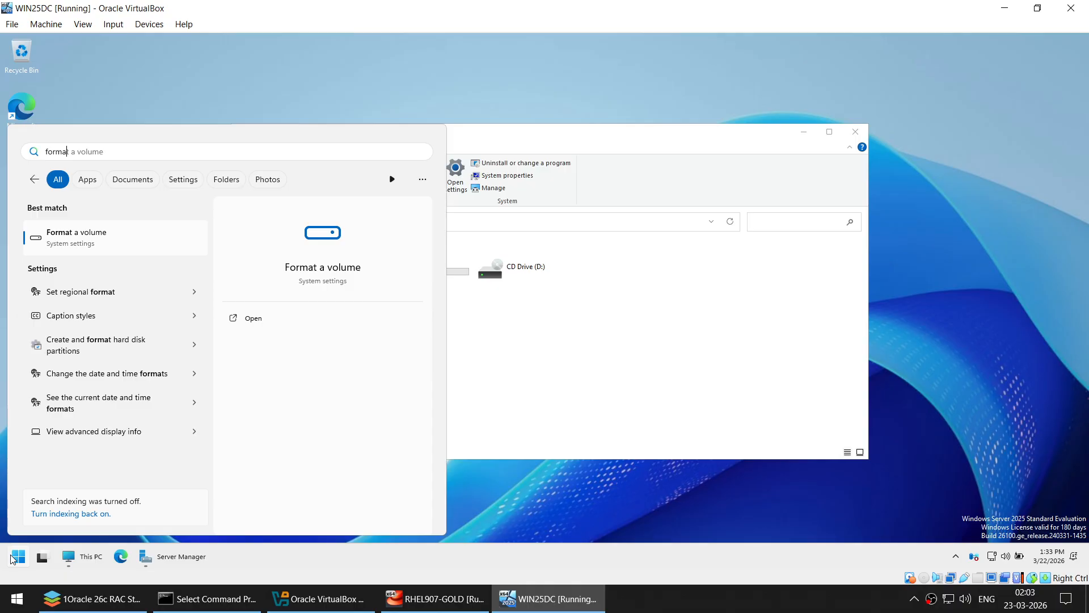
key(Down)
key(Down)
key(Down)
key(Down)
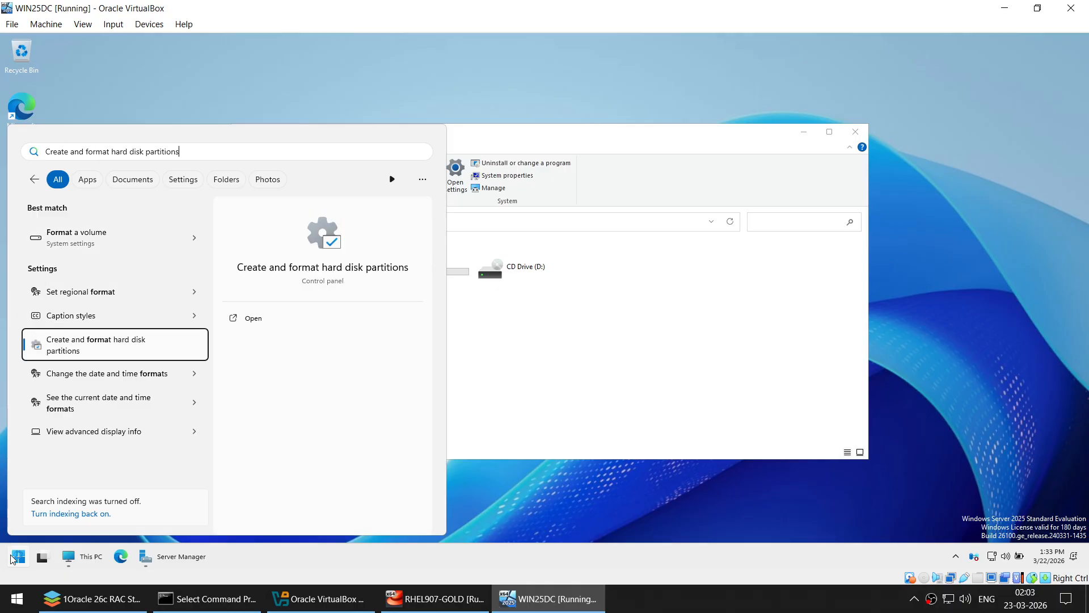
key(Return)
click(810, 135)
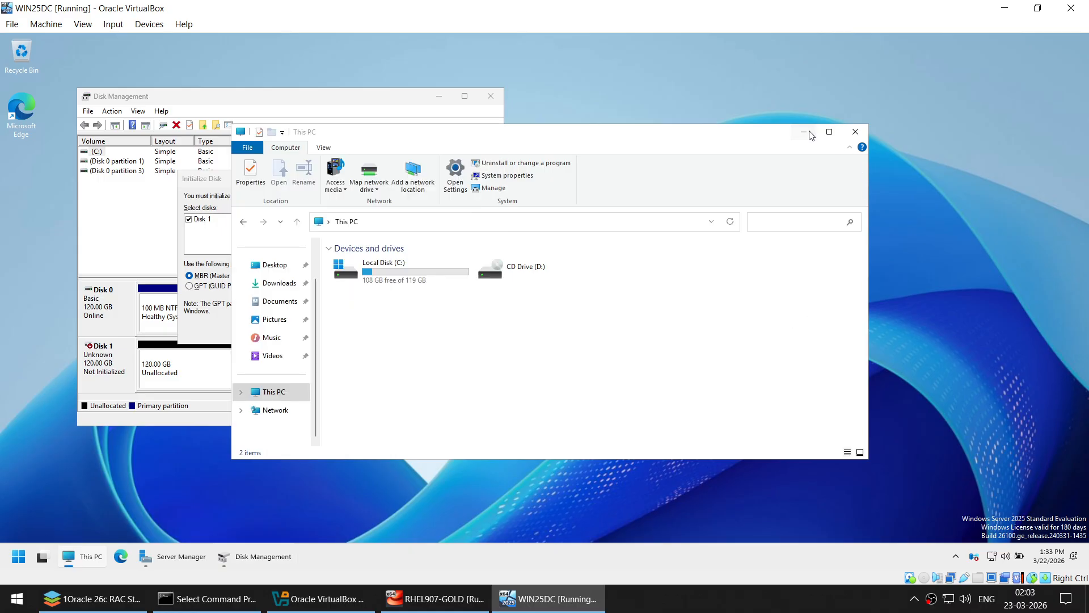
click(810, 135)
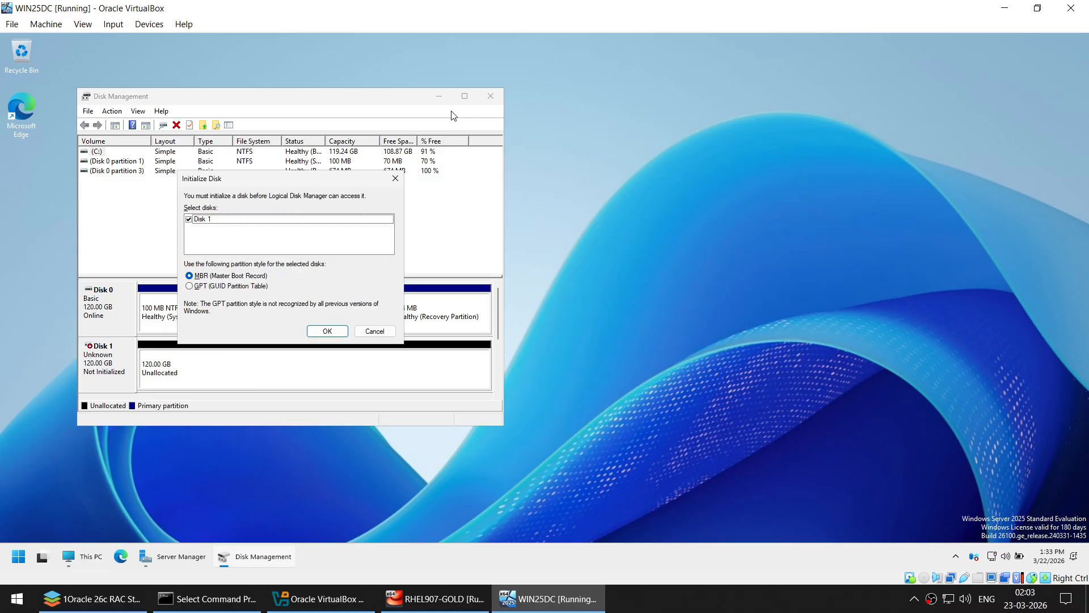
click(238, 287)
click(327, 331)
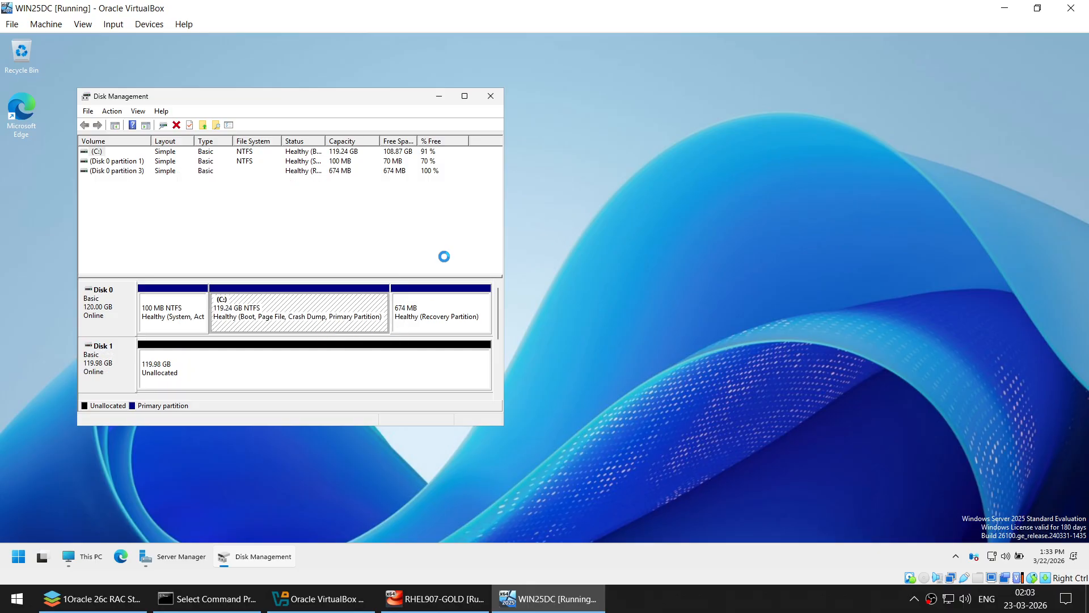
- Create a full-size simple volume E: on Disk 1 labelled ASM
drag(358, 100, 656, 127)
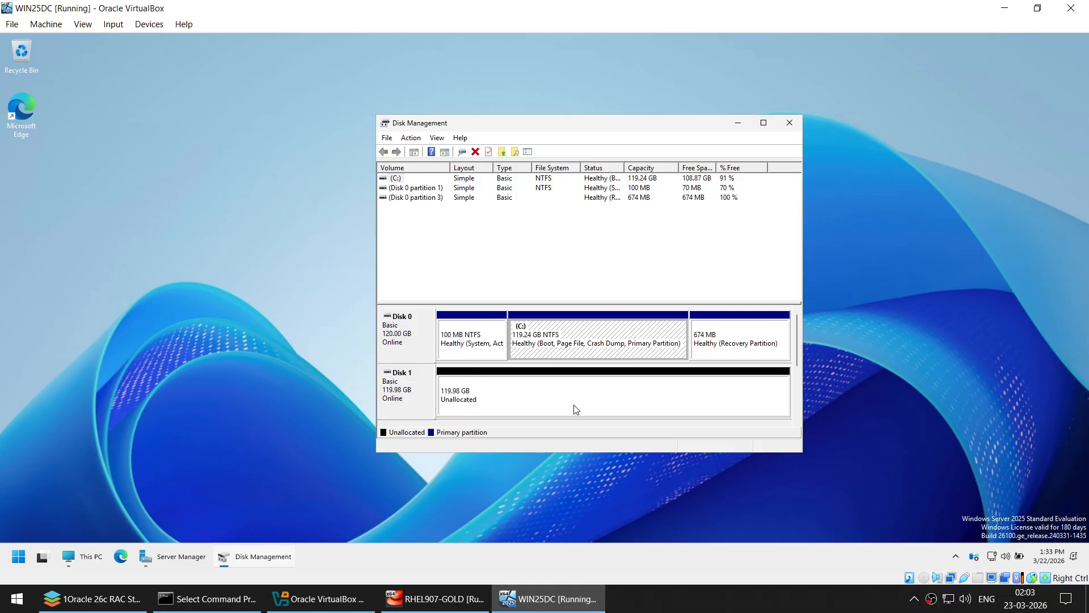
click(465, 403)
right_click(465, 401)
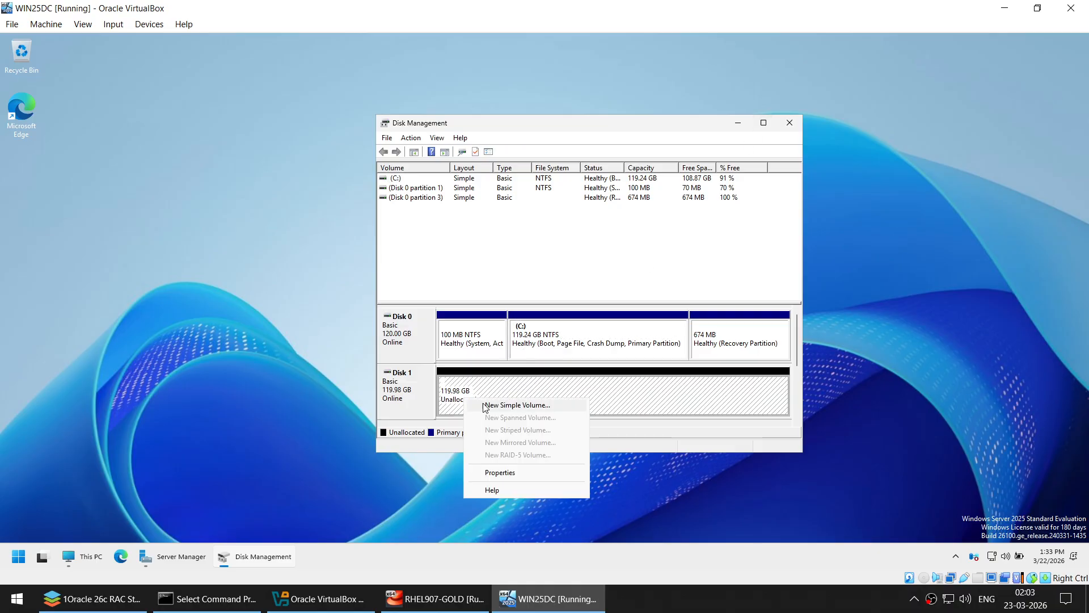
click(489, 408)
click(603, 384)
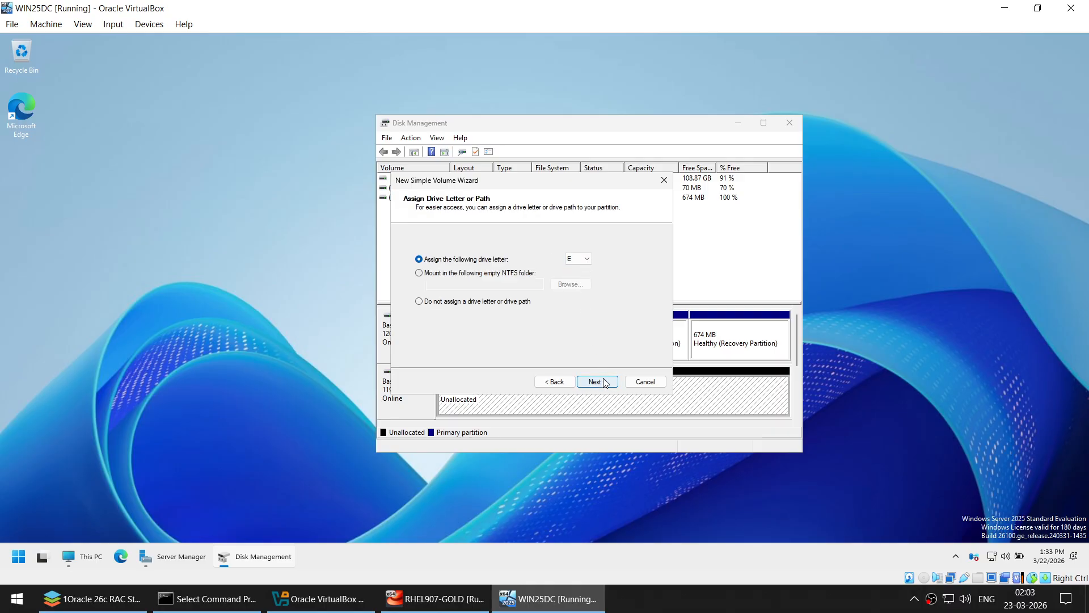
click(600, 383)
drag(565, 314, 449, 314)
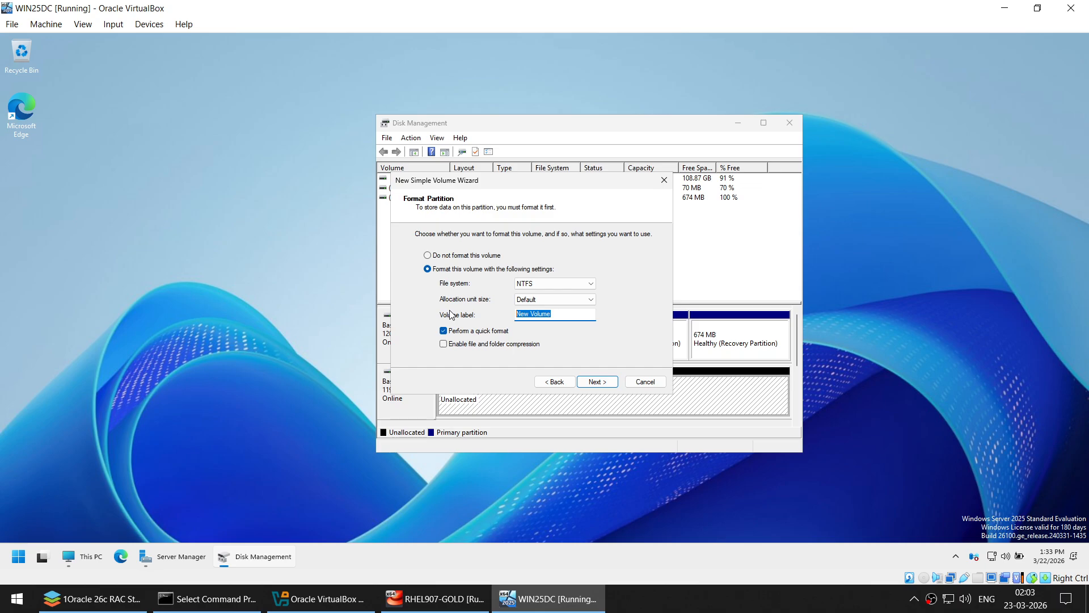
text(ASM)
click(597, 383)
click(597, 382)
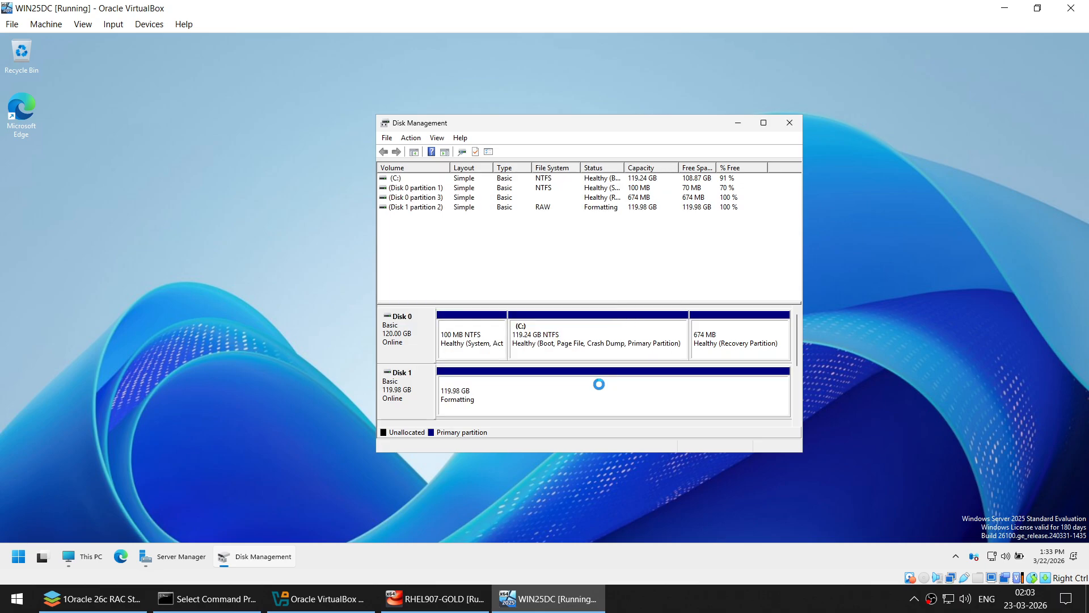
- Launch Active Directory Users and Computers and show DB.COM's Users container
click(731, 122)
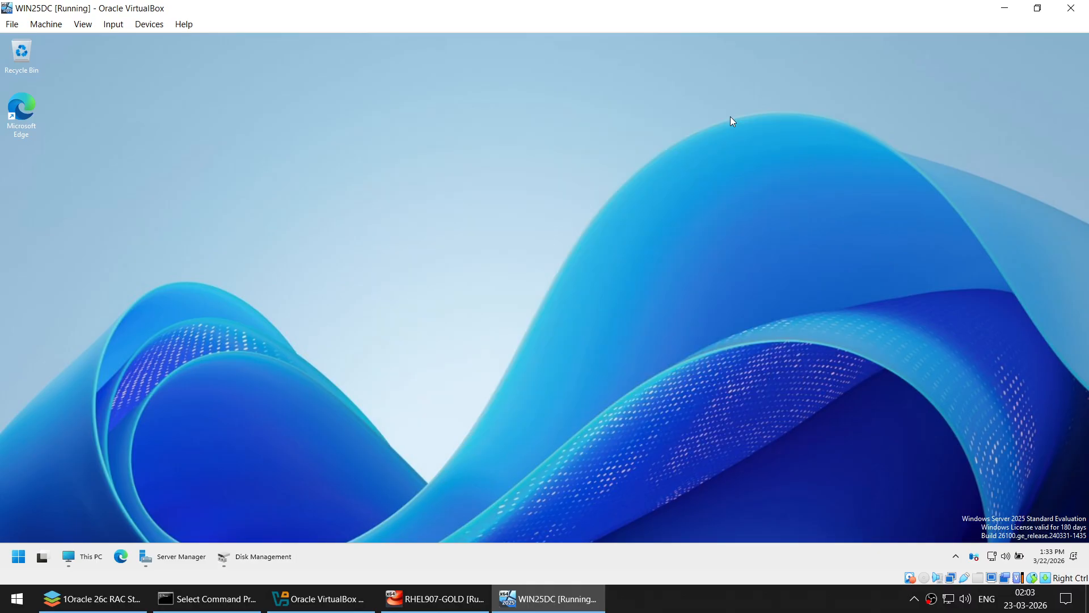
key(super)
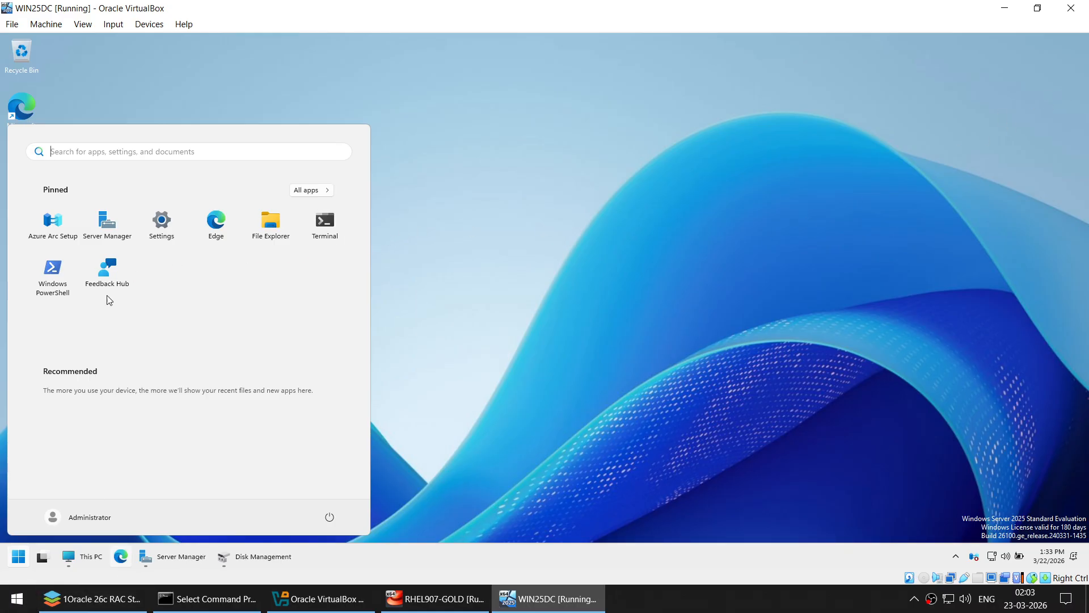
key(super)
click(180, 556)
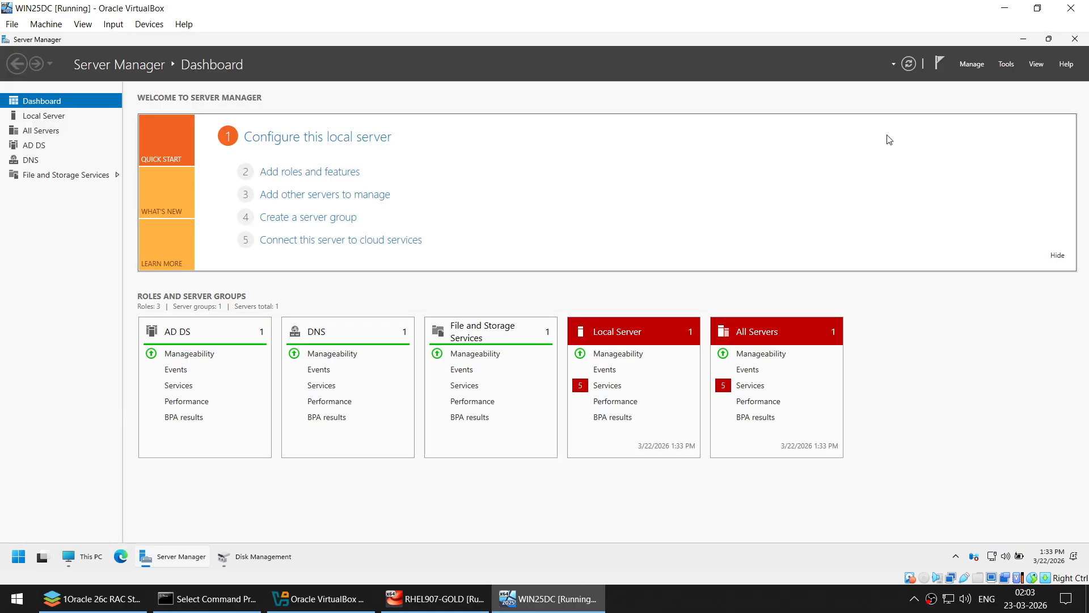
click(1014, 63)
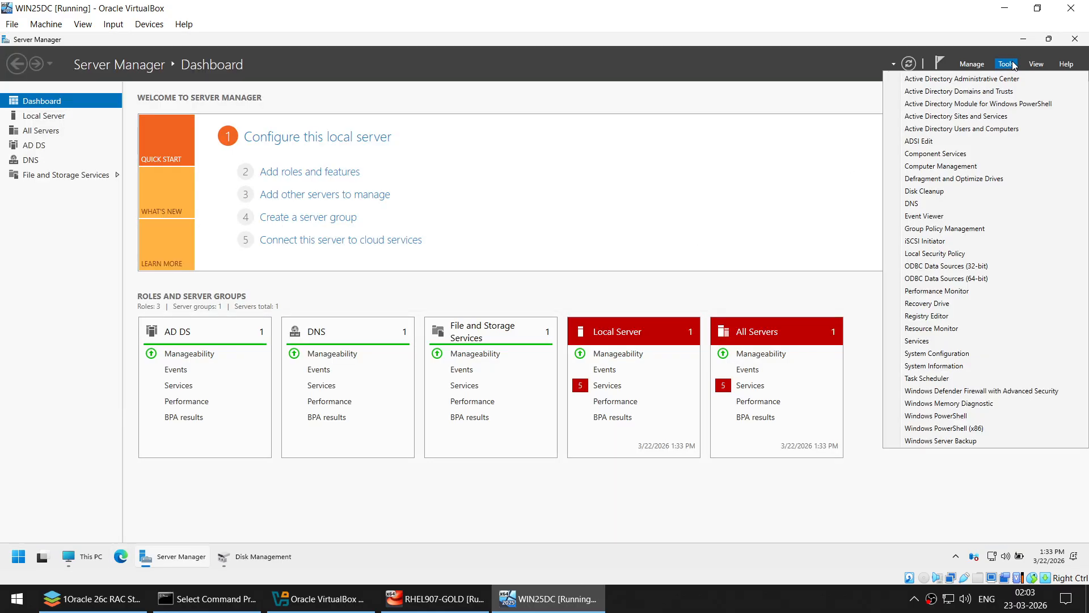
click(981, 131)
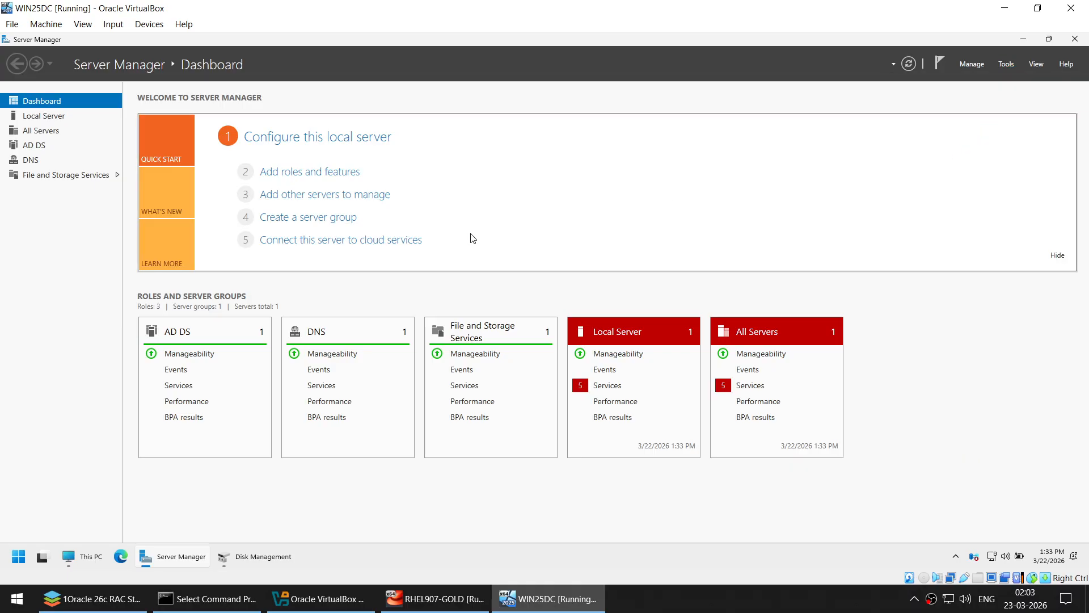
drag(301, 98, 675, 158)
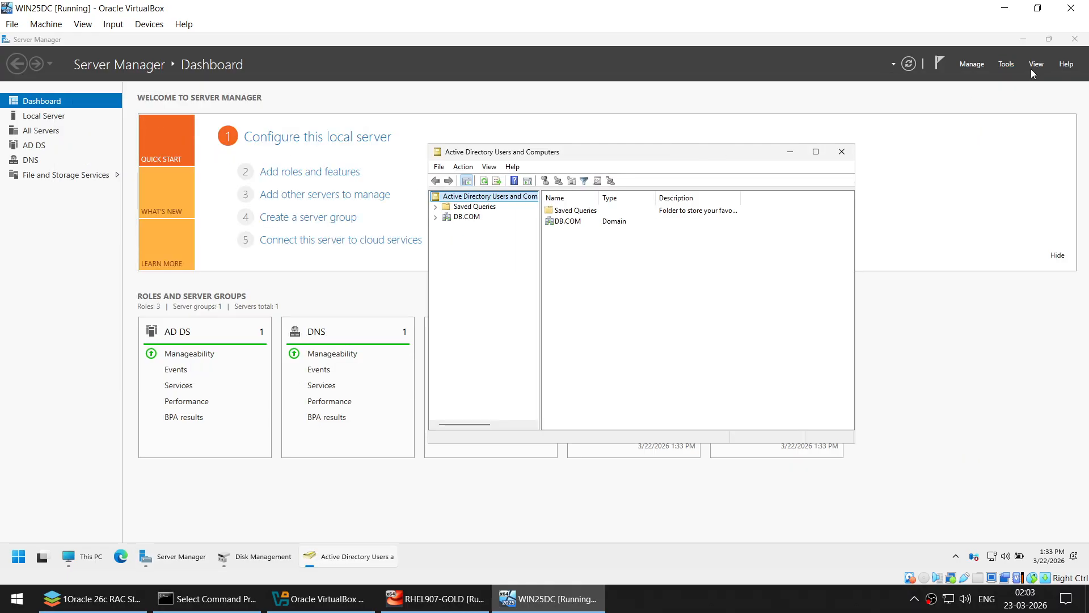
click(1024, 39)
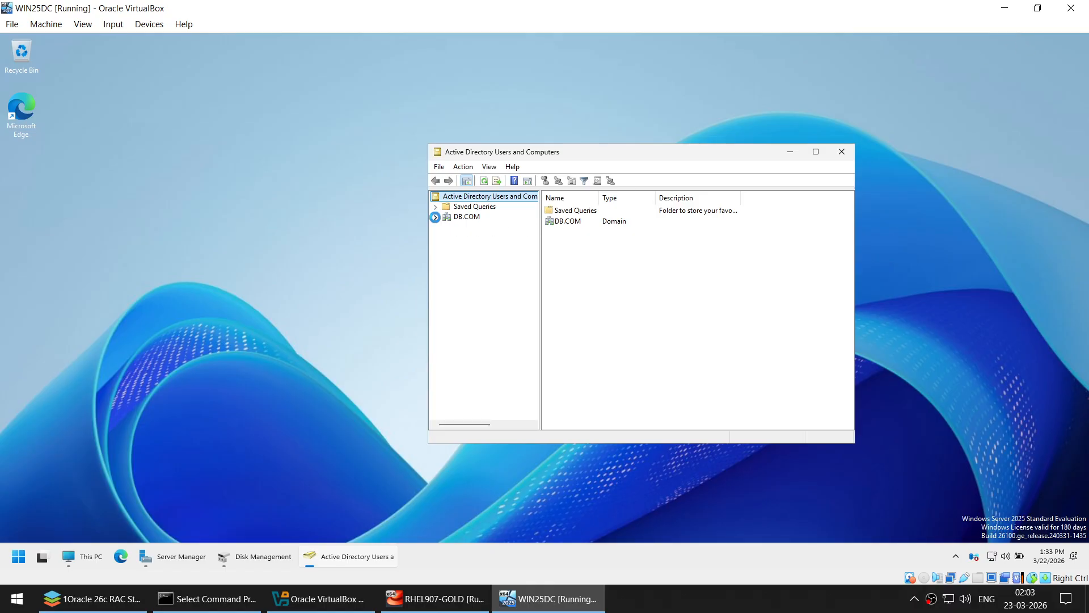
double_click(462, 217)
click(471, 279)
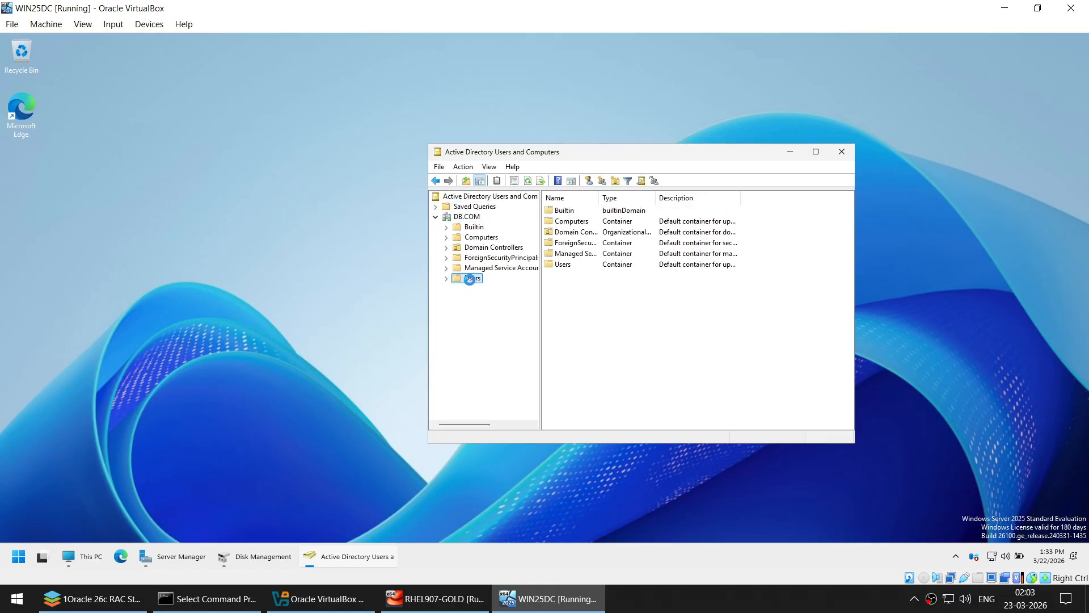
- Start a new user in Users with name and logon name RAC
right_click(469, 282)
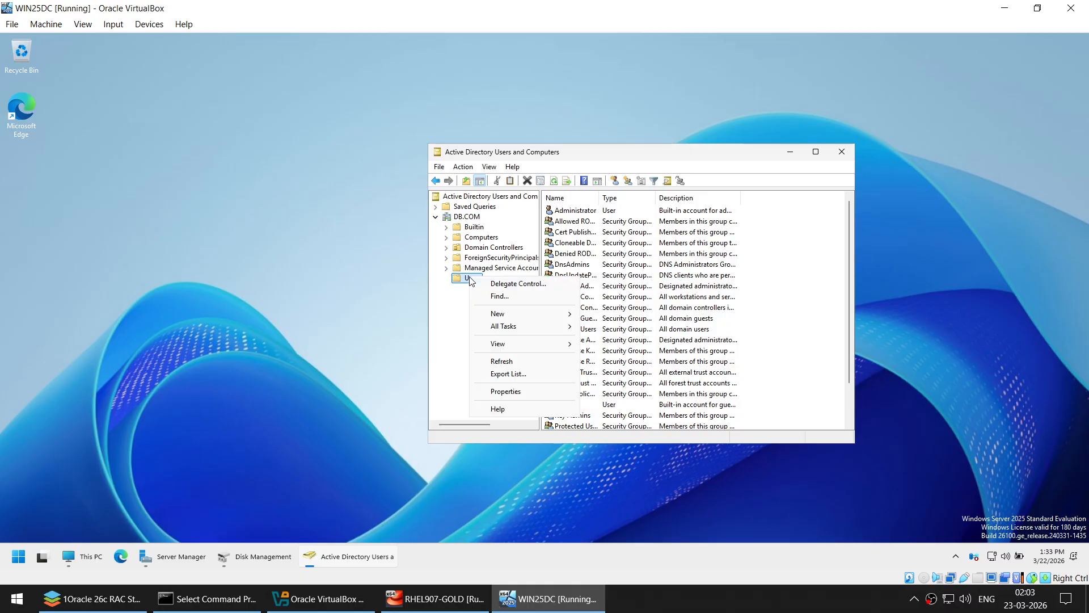
mouse_move(501, 313)
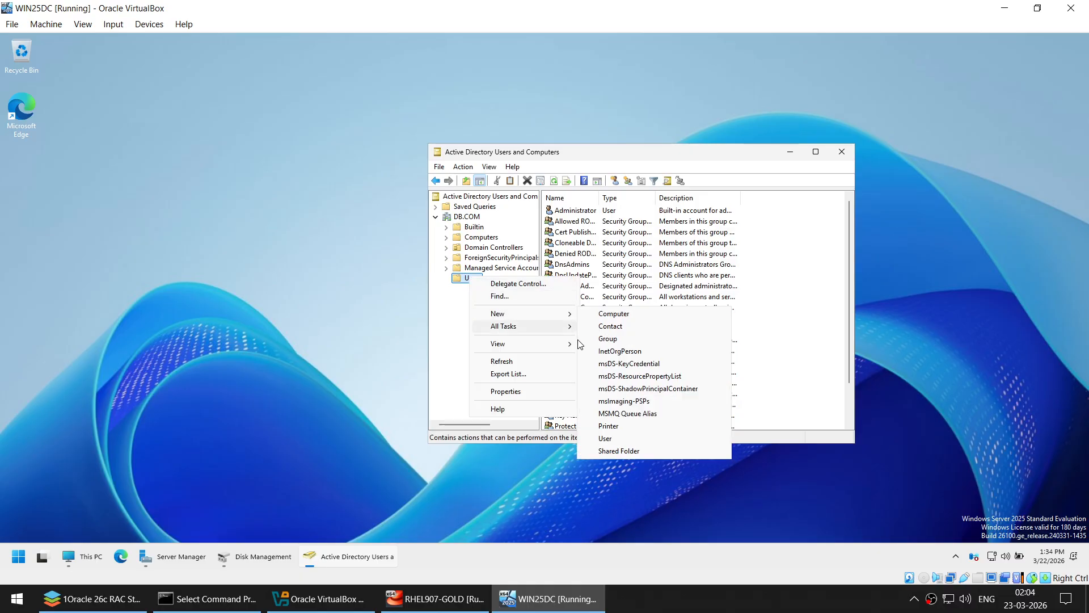
click(610, 438)
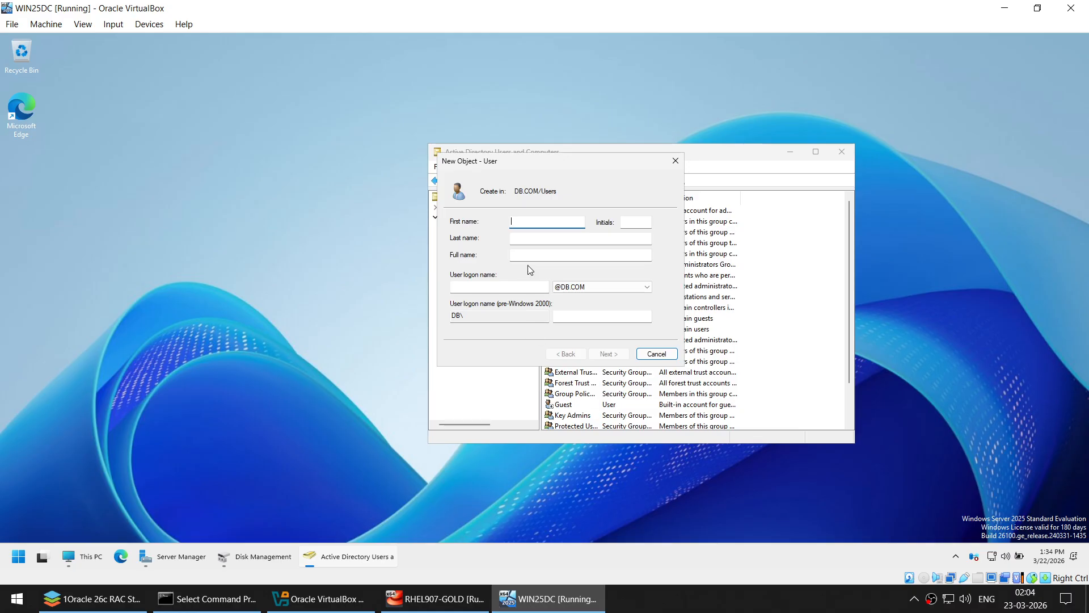
text(RAC)
click(513, 284)
text(RA)
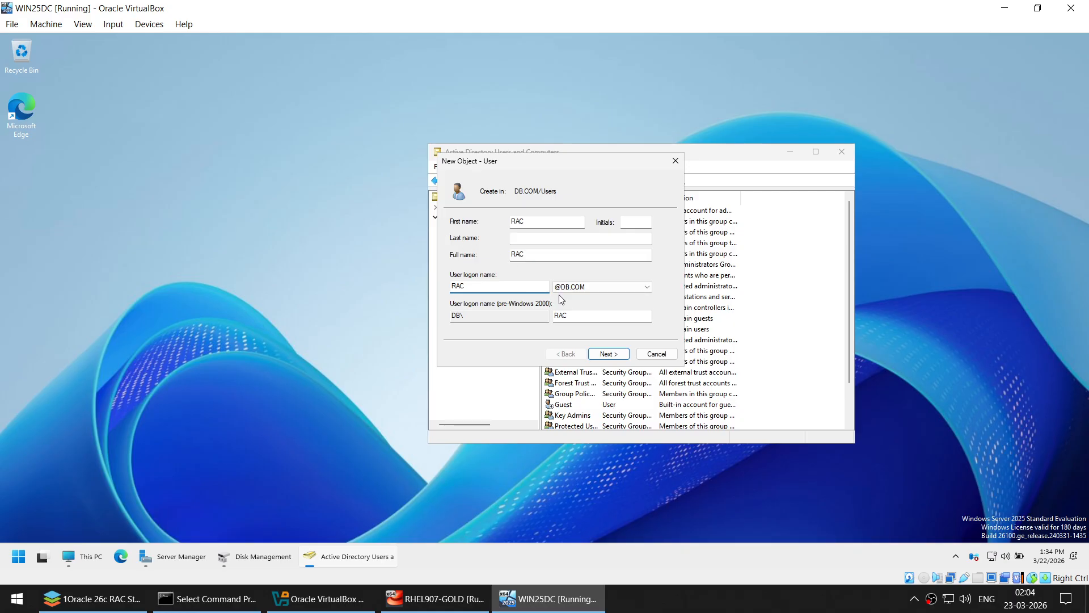
click(609, 353)
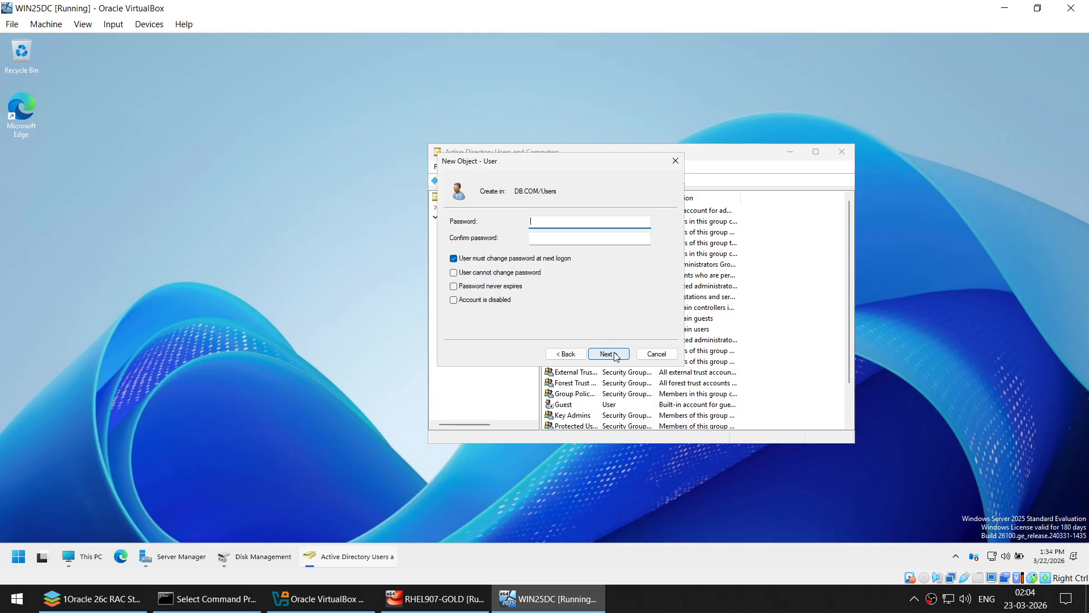
- Give RAC a password the user cannot change and no forced change at next logon
click(503, 258)
click(465, 275)
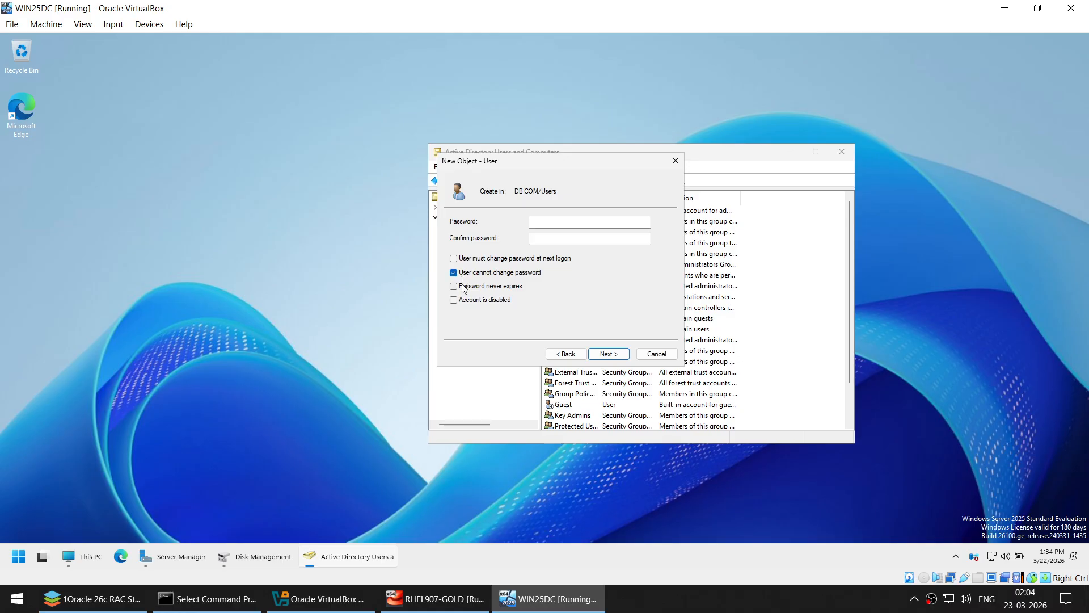
click(543, 220)
text(•••••••••)
key(Tab)
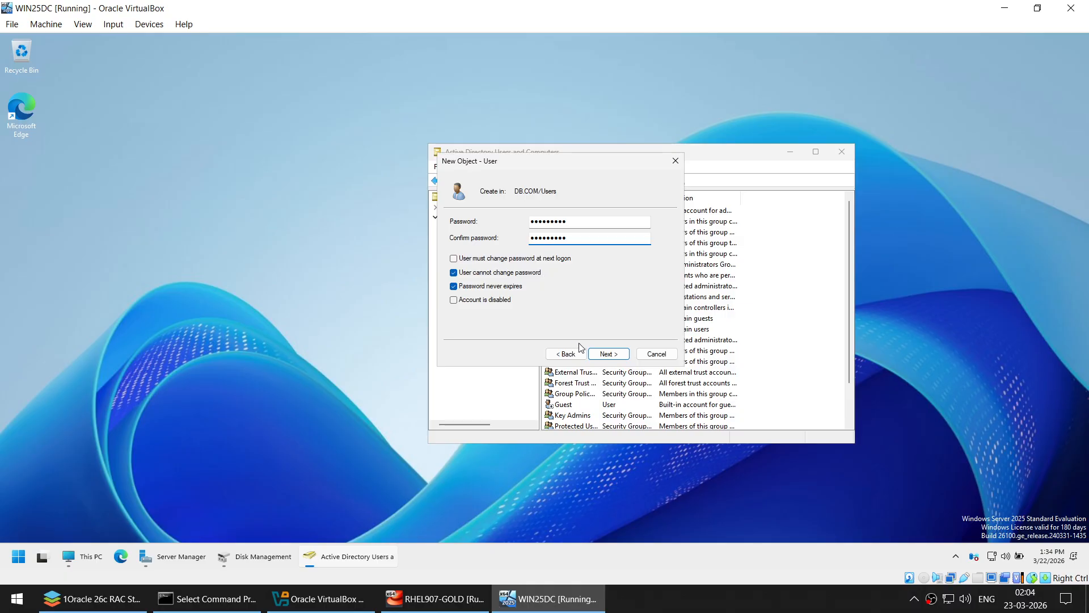
click(609, 354)
- Finish creating RAC and find it in the Users list
click(610, 354)
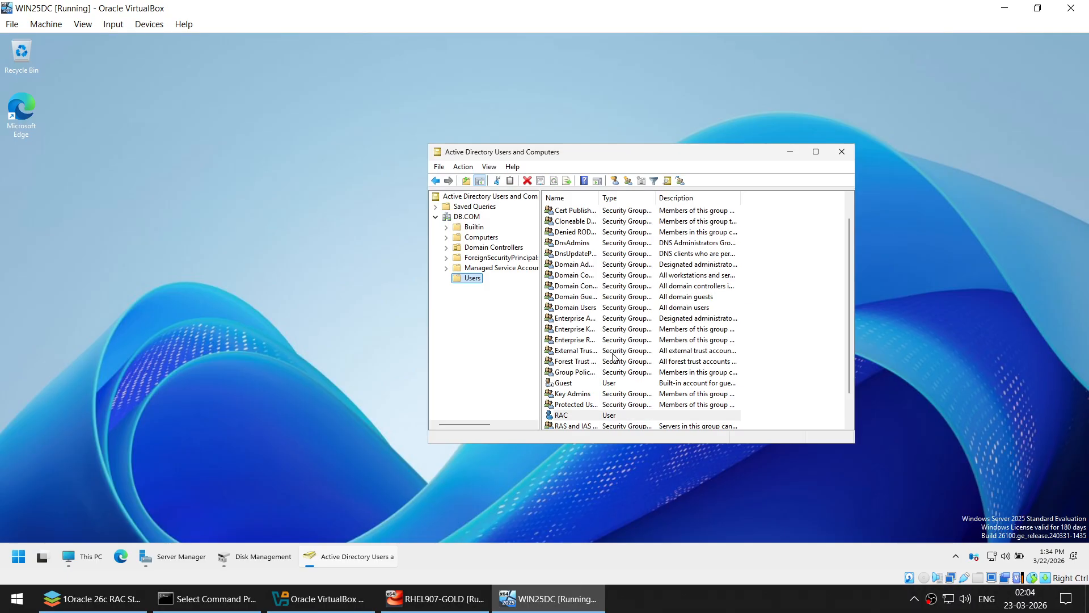
click(815, 155)
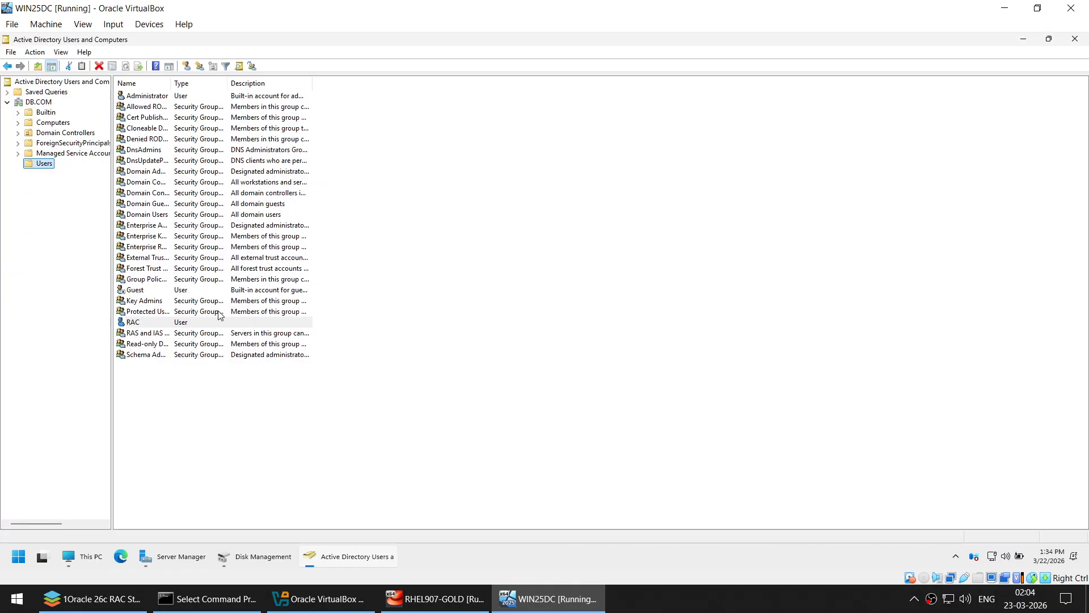
click(1048, 39)
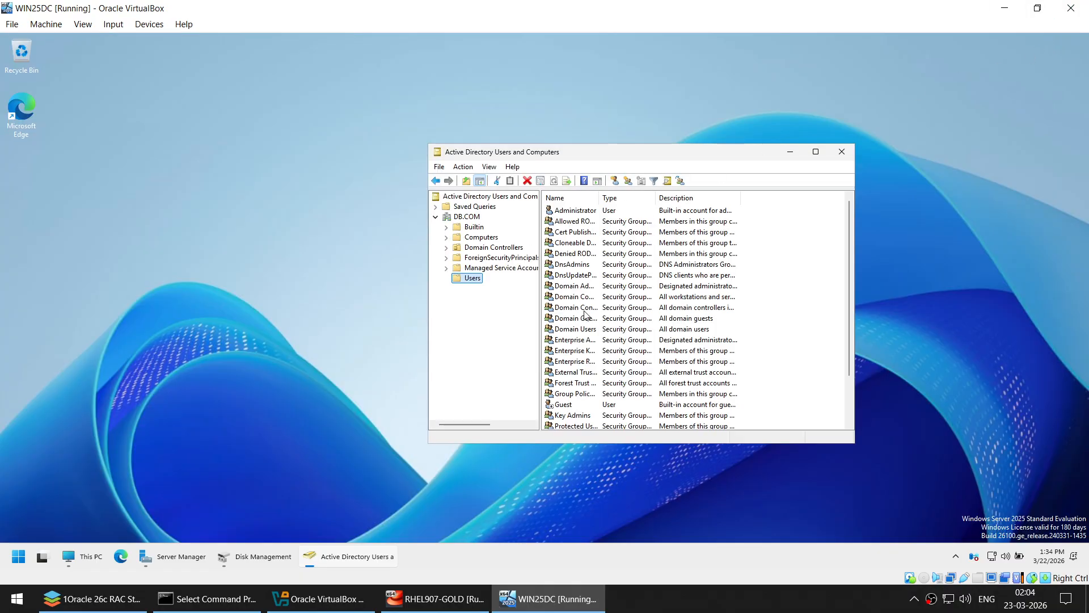
drag(613, 164, 530, 102)
scroll(491, 321, down, 2)
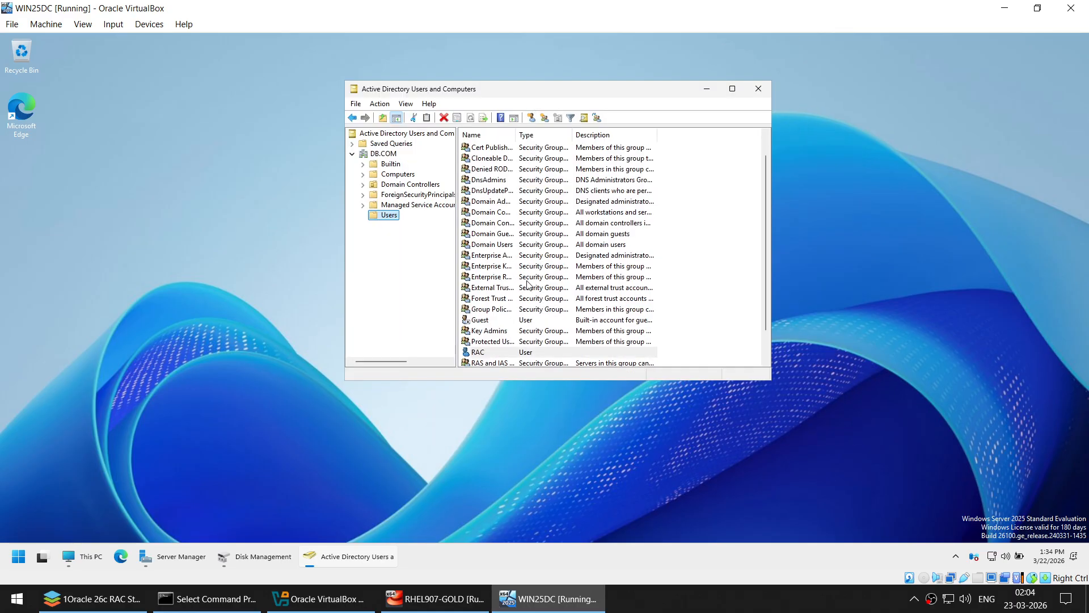
- Add RAC to the Domain Admins group in its properties and apply
right_click(485, 320)
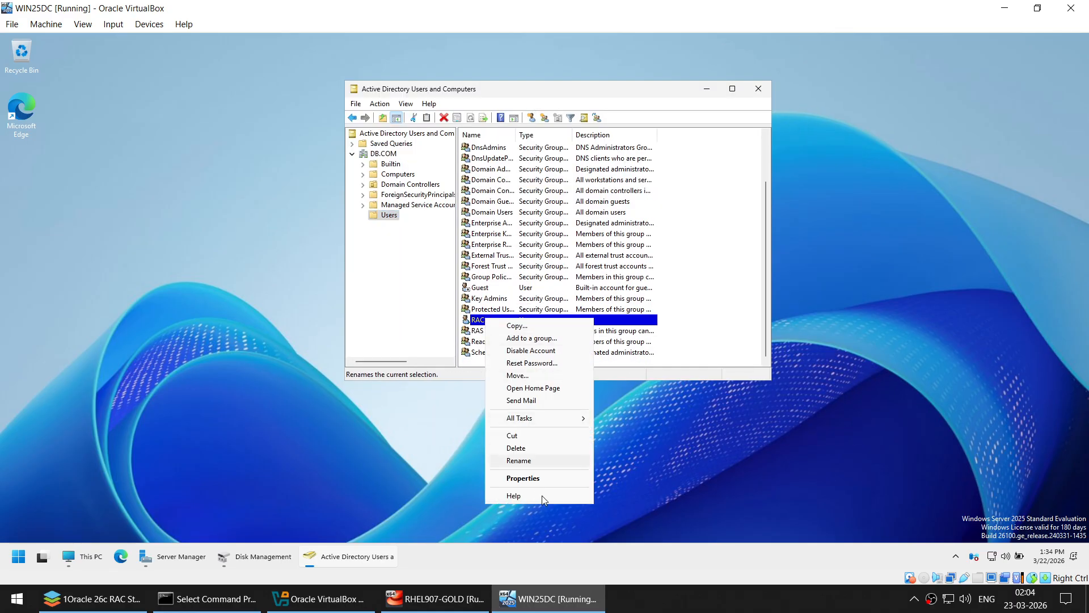
click(523, 478)
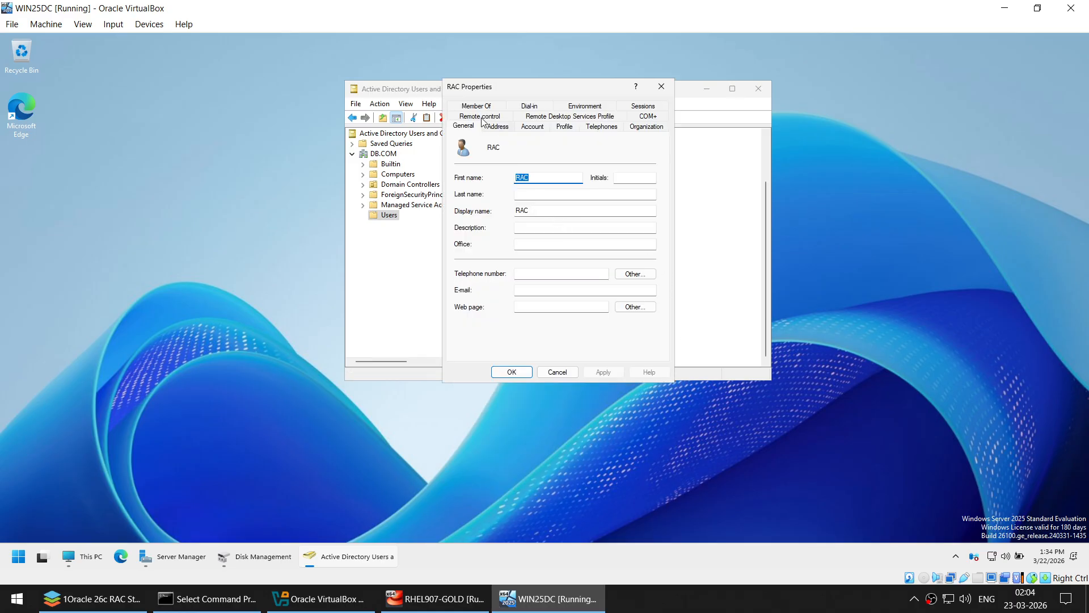
click(476, 106)
click(476, 264)
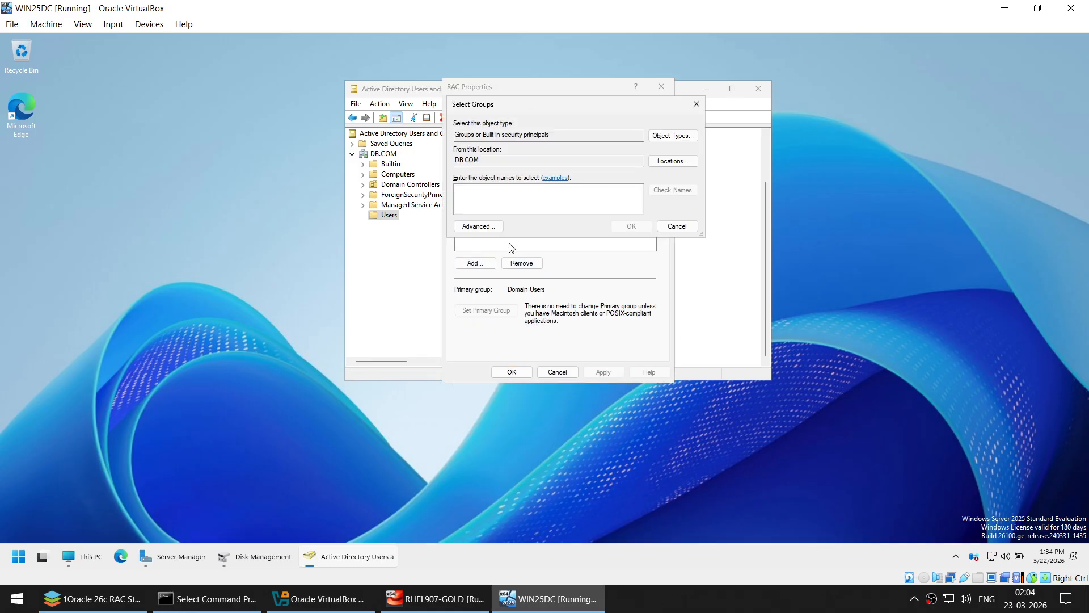
text(DOMAIN)
click(673, 190)
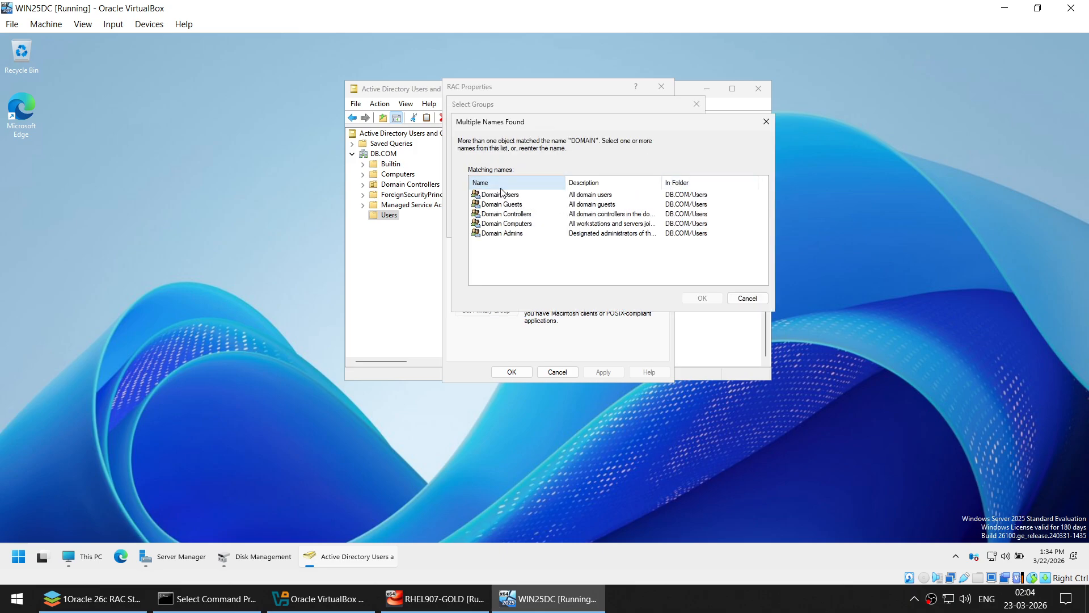
click(512, 234)
click(699, 297)
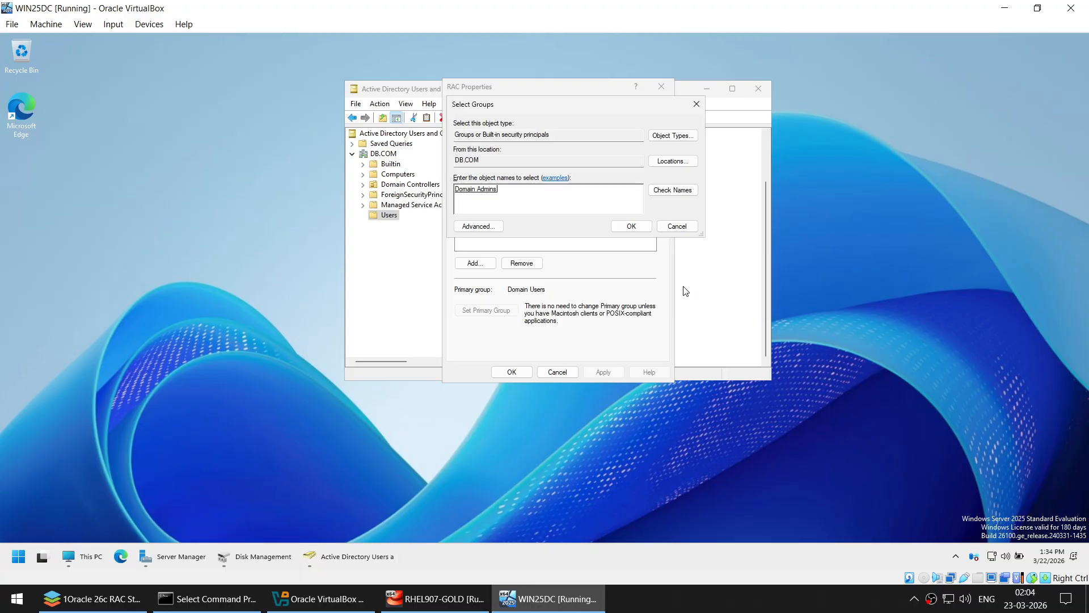
click(627, 224)
click(605, 372)
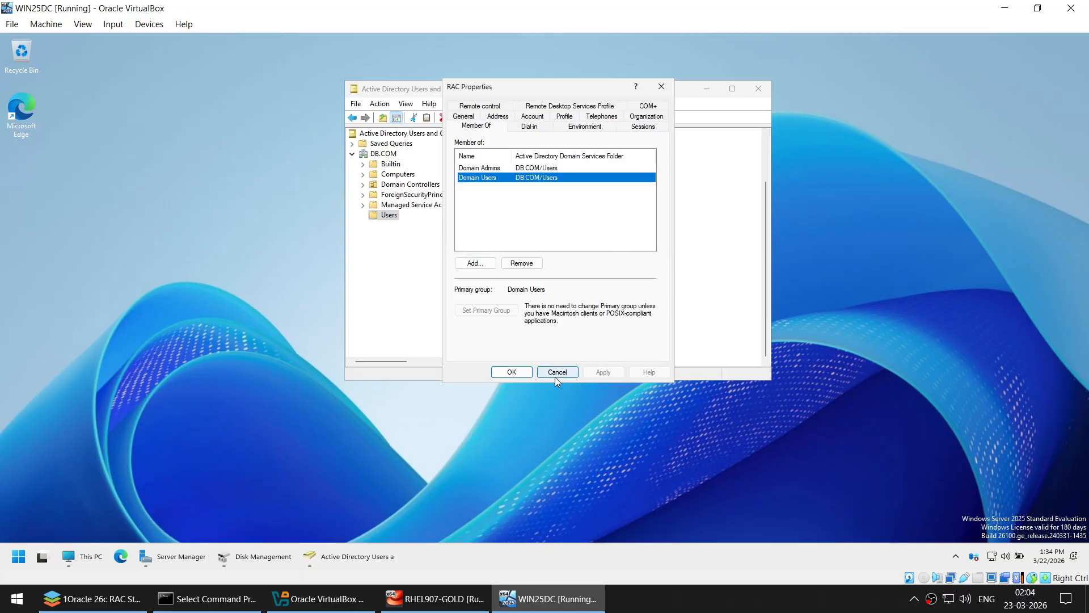
click(512, 372)
- Confirm Domain Admins under RAC's Member Of, then close Active Directory Users and Computers
right_click(496, 321)
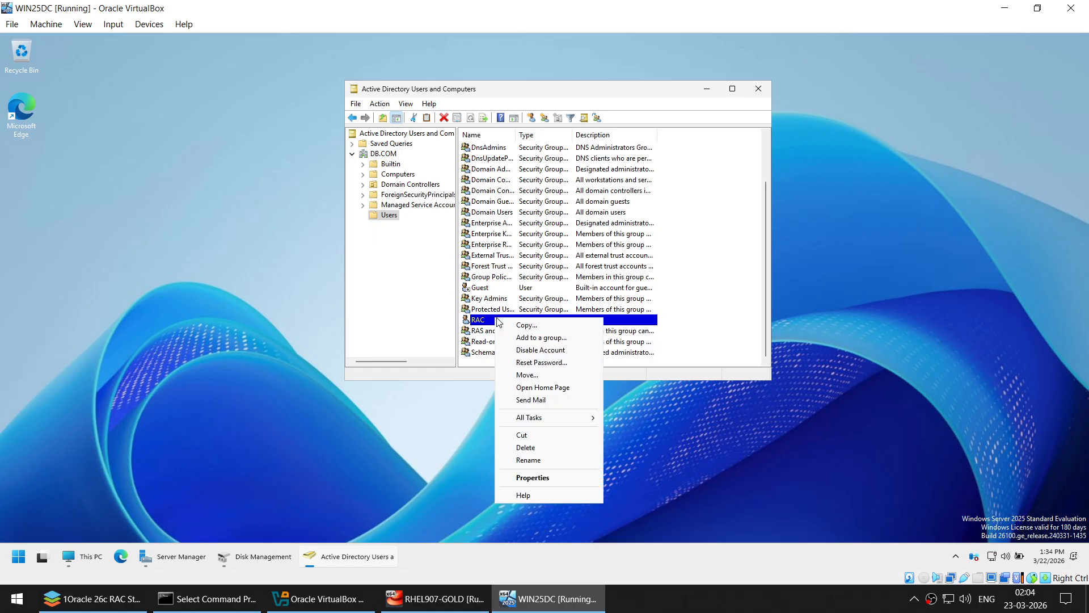
click(546, 478)
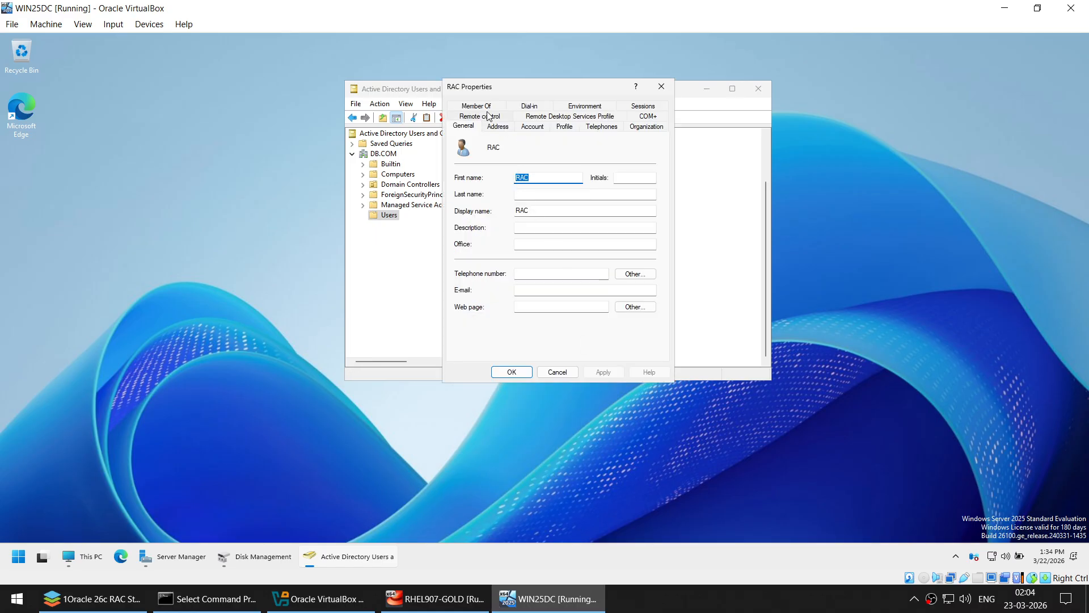
click(482, 107)
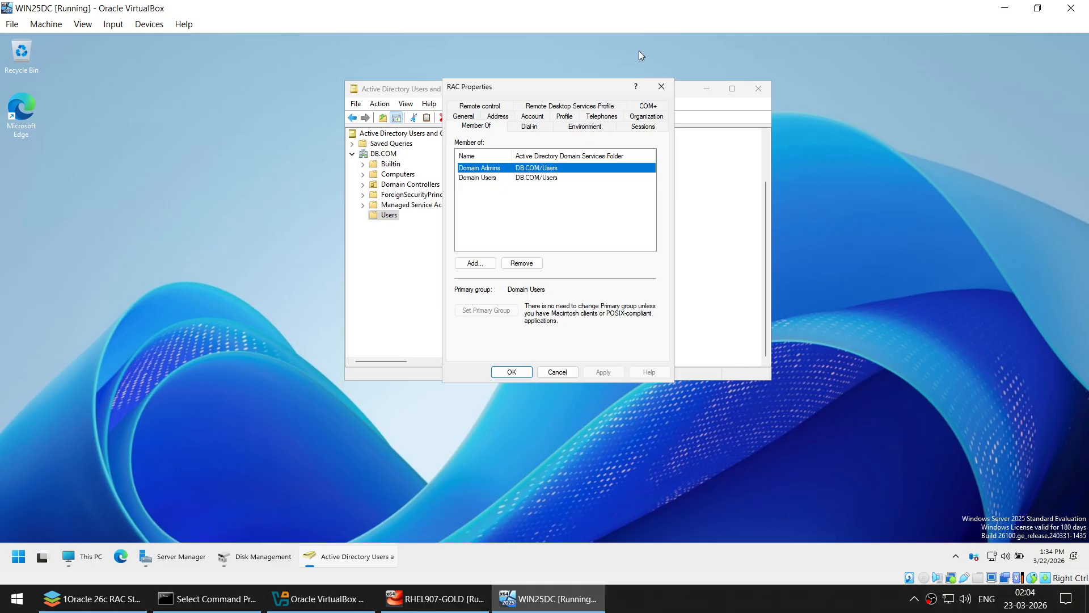
drag(600, 88, 821, 152)
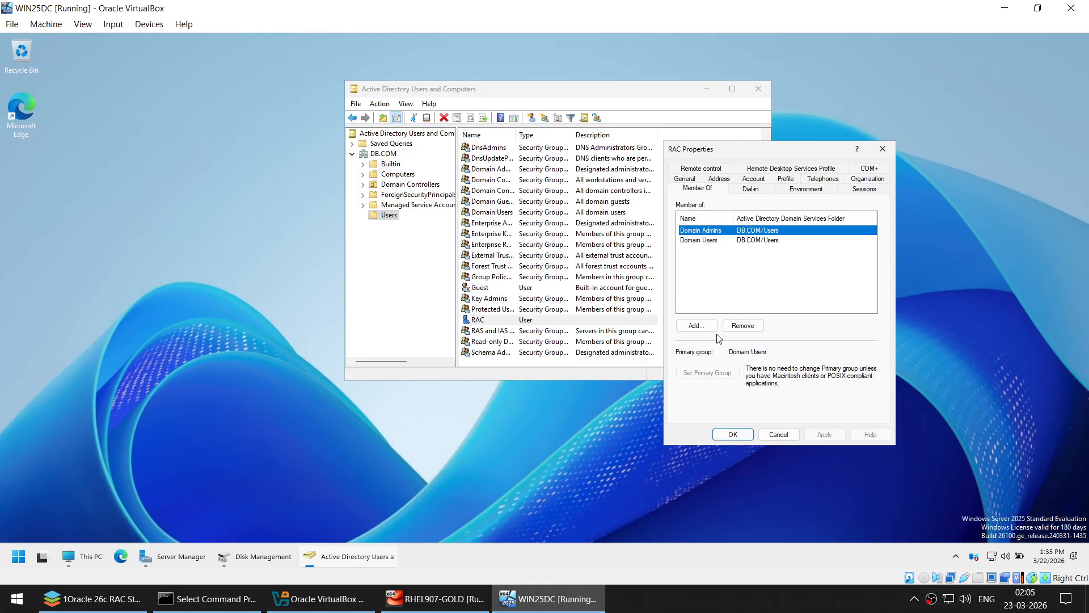
click(777, 434)
click(758, 89)
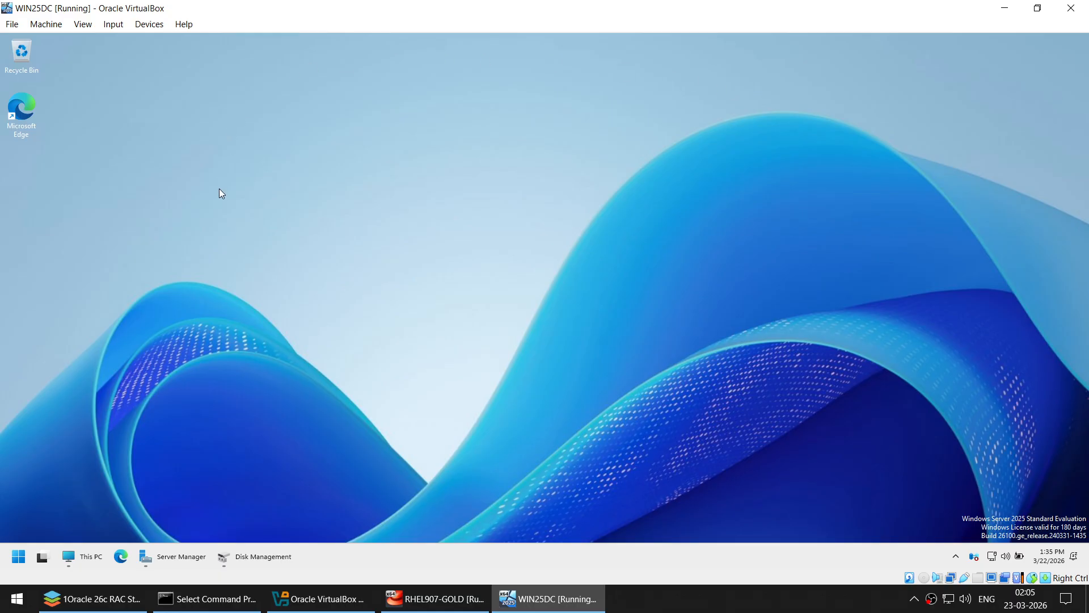
- Go to File and Storage Services > iSCSI in Server Manager
click(172, 556)
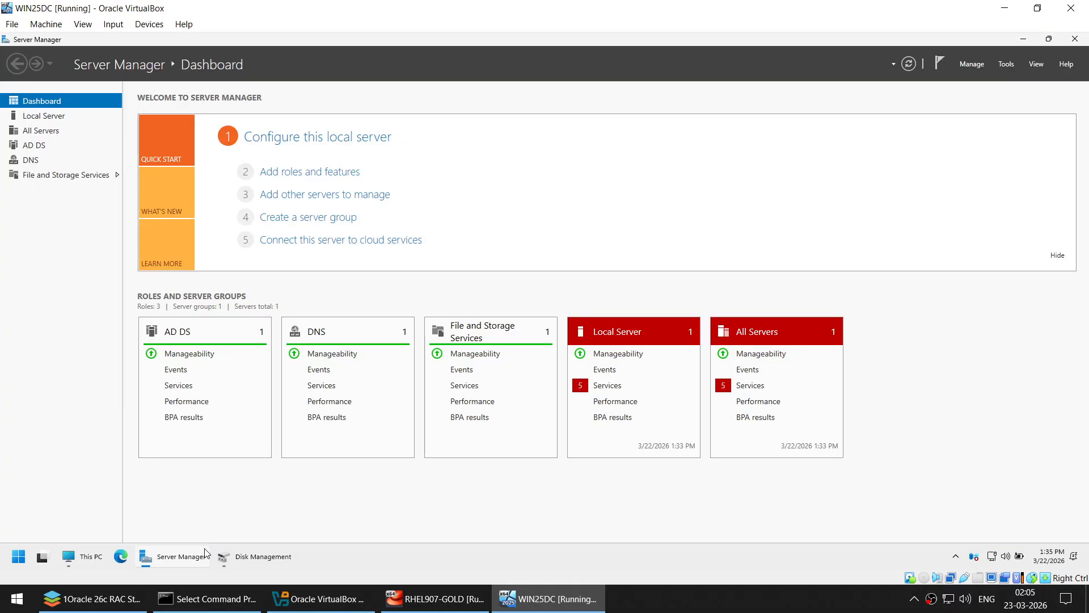
click(54, 177)
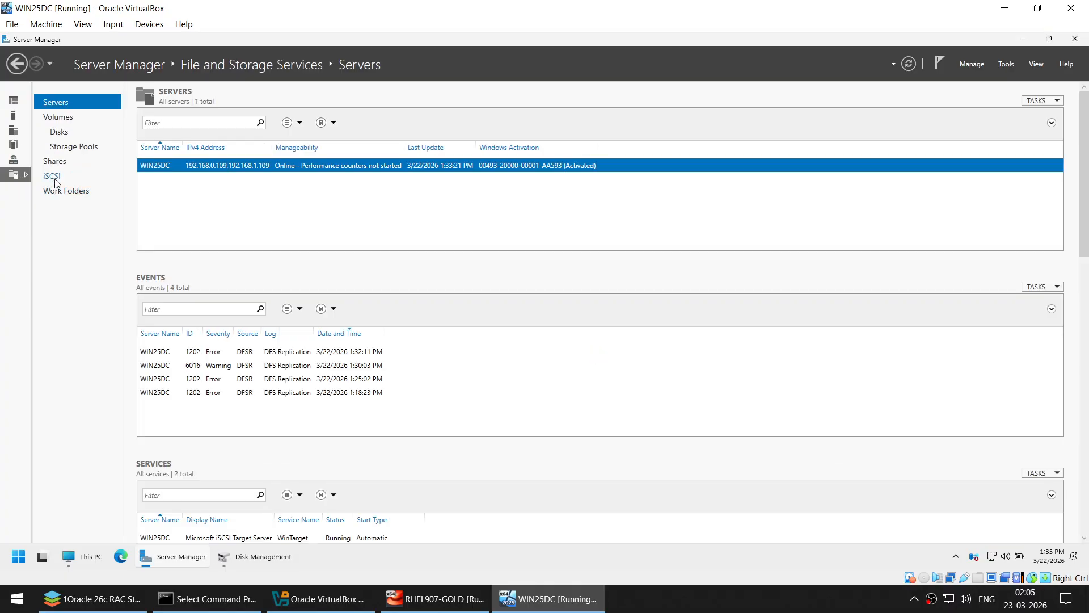
click(14, 100)
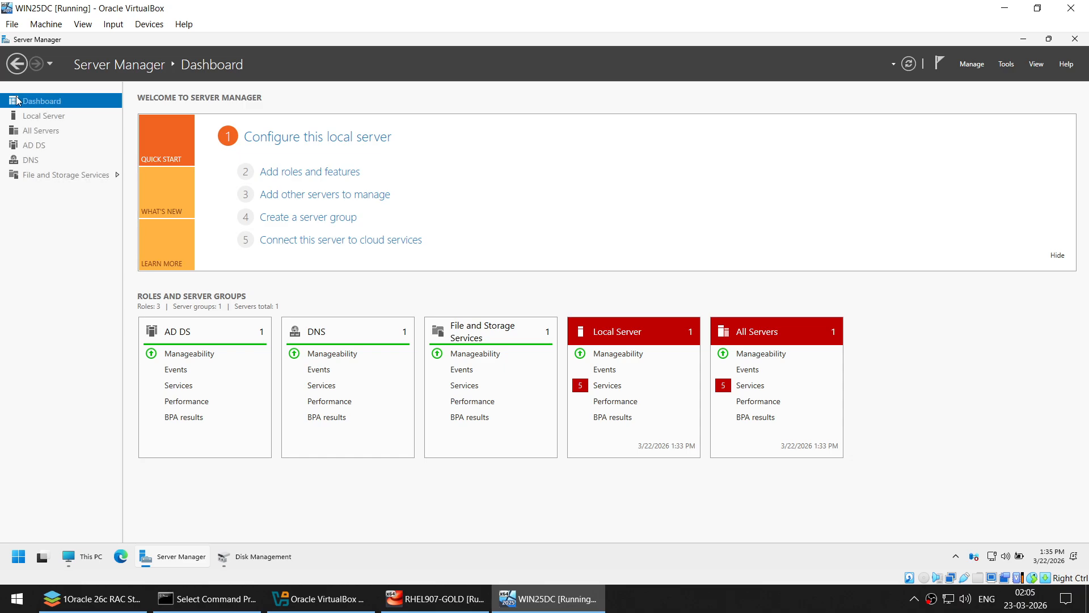
click(83, 178)
click(57, 178)
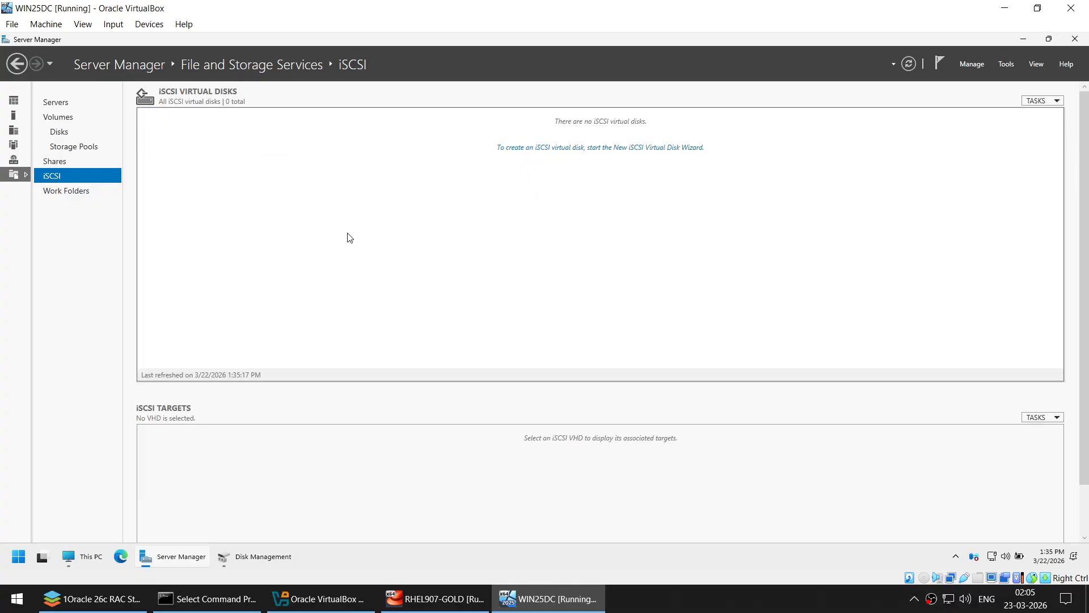
- Confirm in File Explorer that the ASM (E:) drive is empty
click(82, 556)
double_click(679, 268)
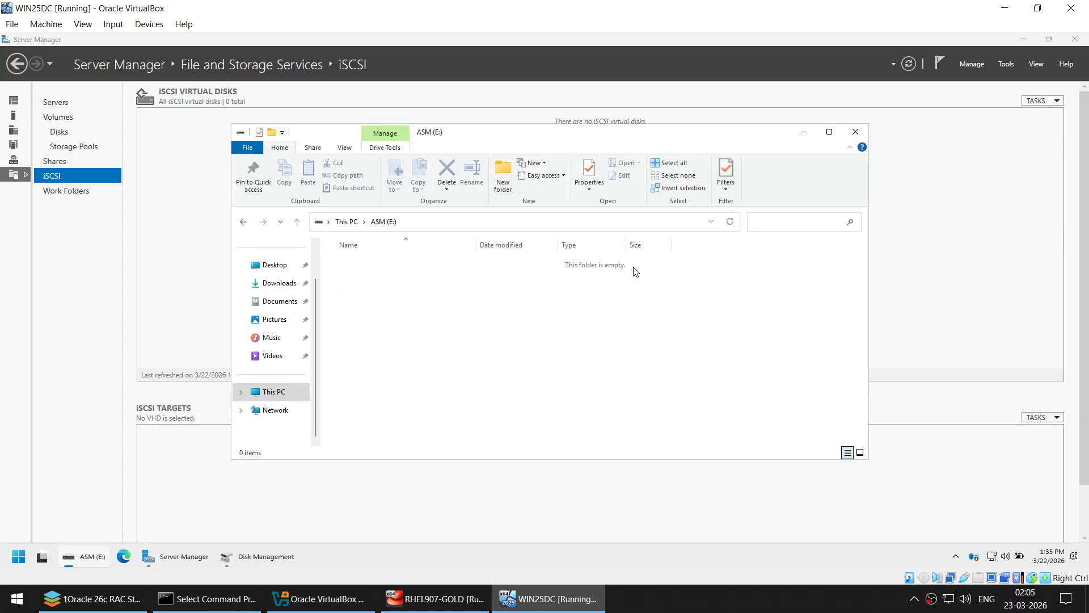
click(460, 229)
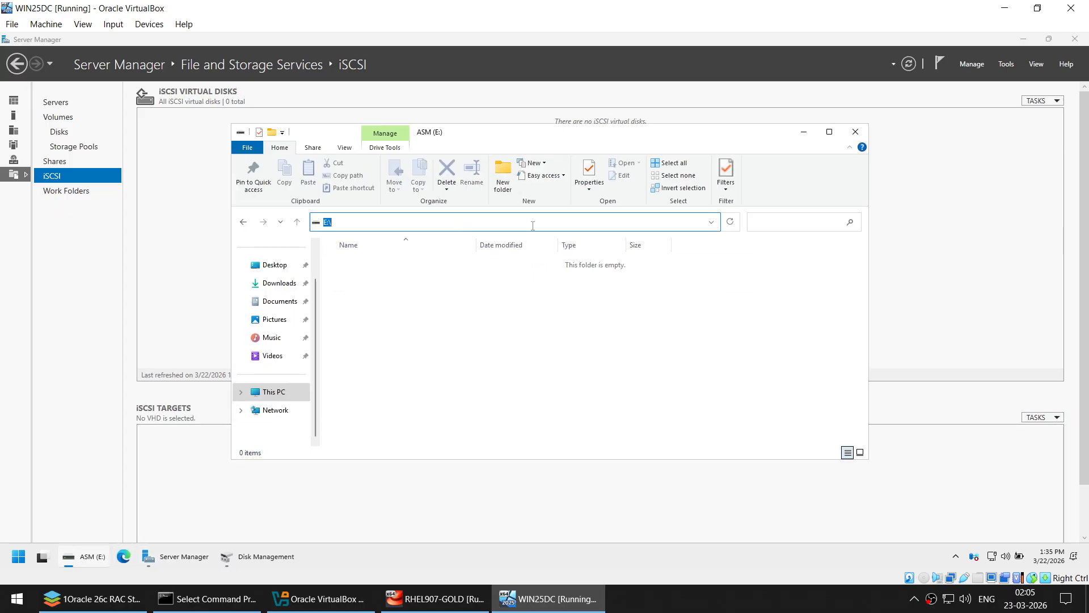
click(803, 132)
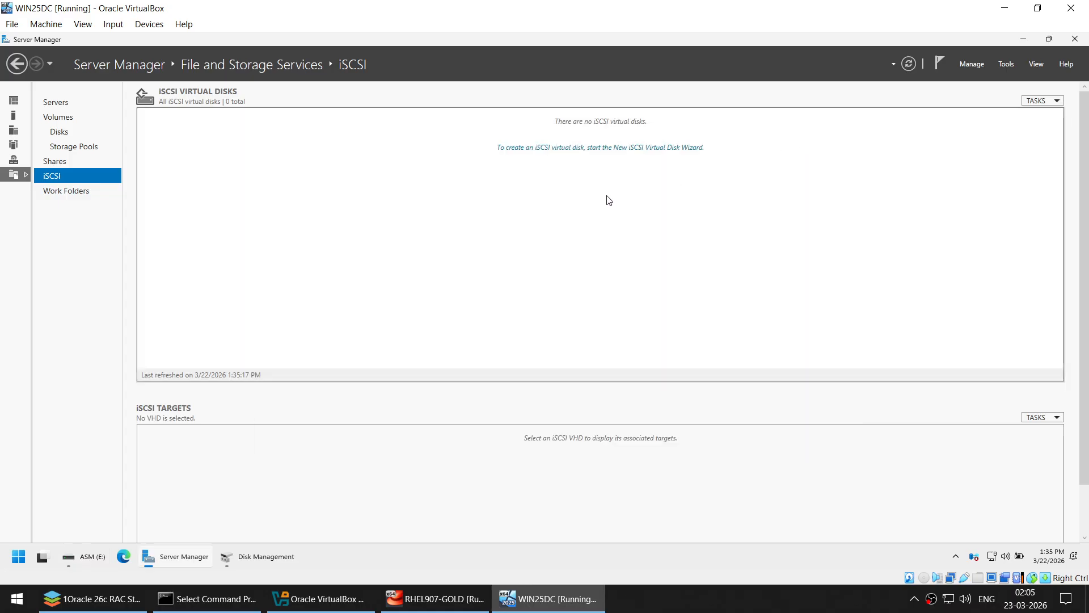
click(581, 150)
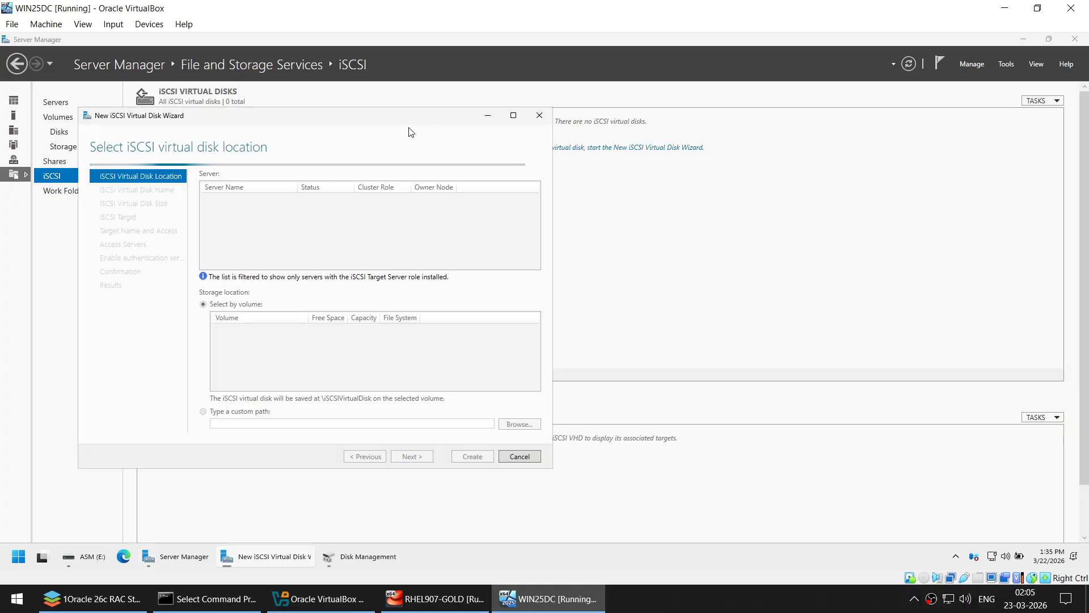
- Place the new iSCSI virtual disk on volume E: and name it OCR_4G
drag(409, 116, 646, 117)
click(1021, 40)
click(1021, 40)
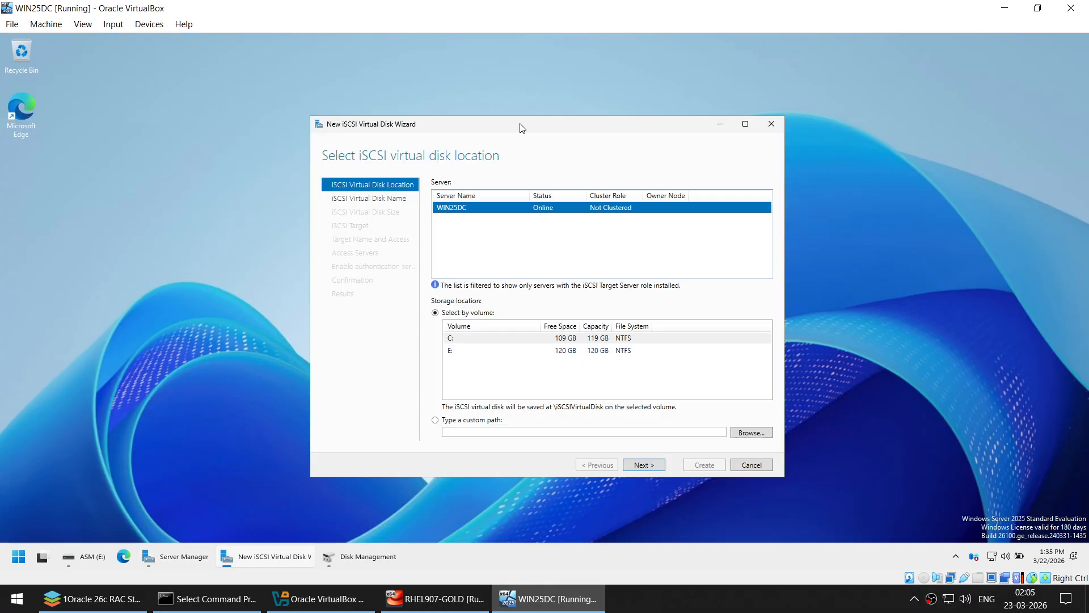
click(584, 102)
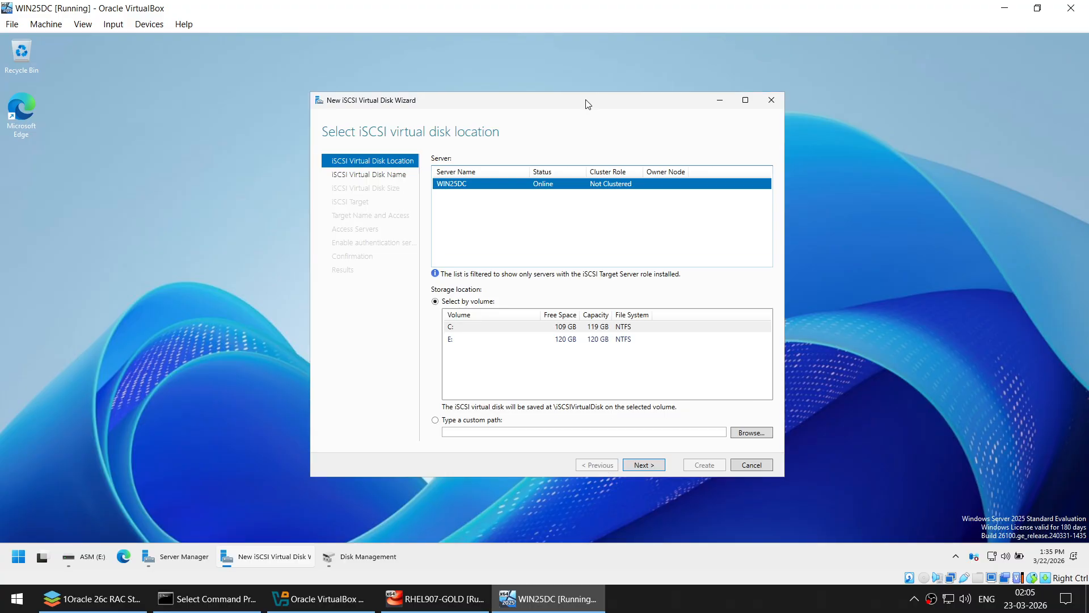
click(452, 340)
click(652, 464)
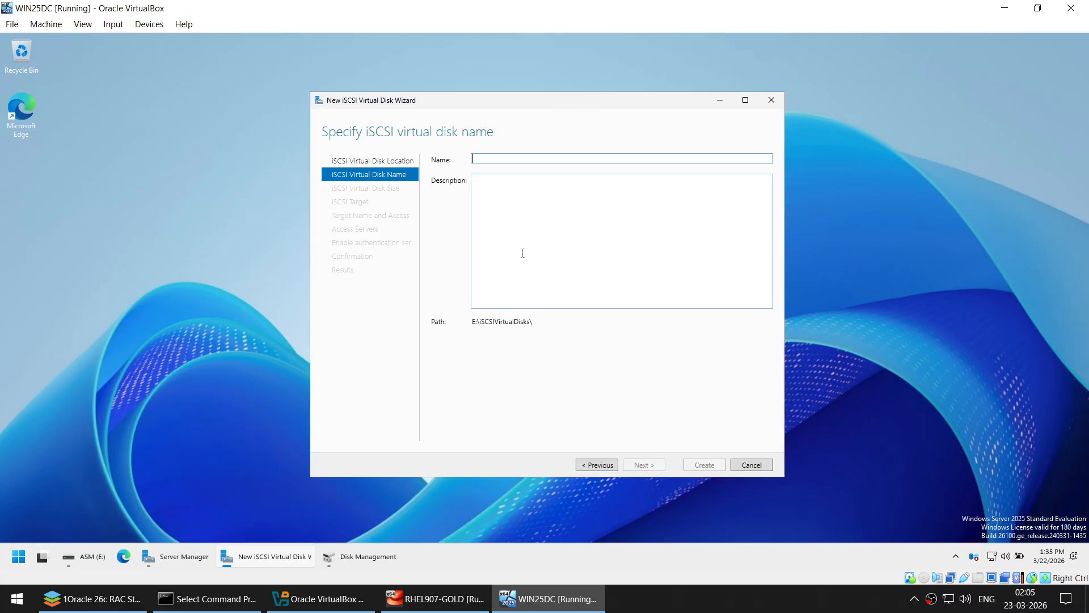
text(O)
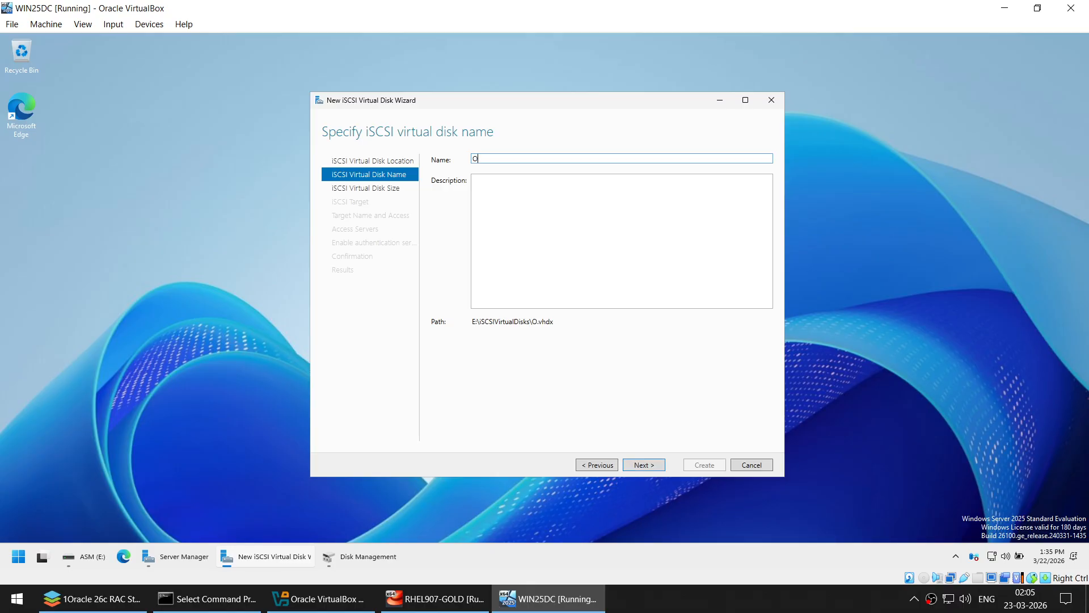
text(CR_4G)
click(654, 465)
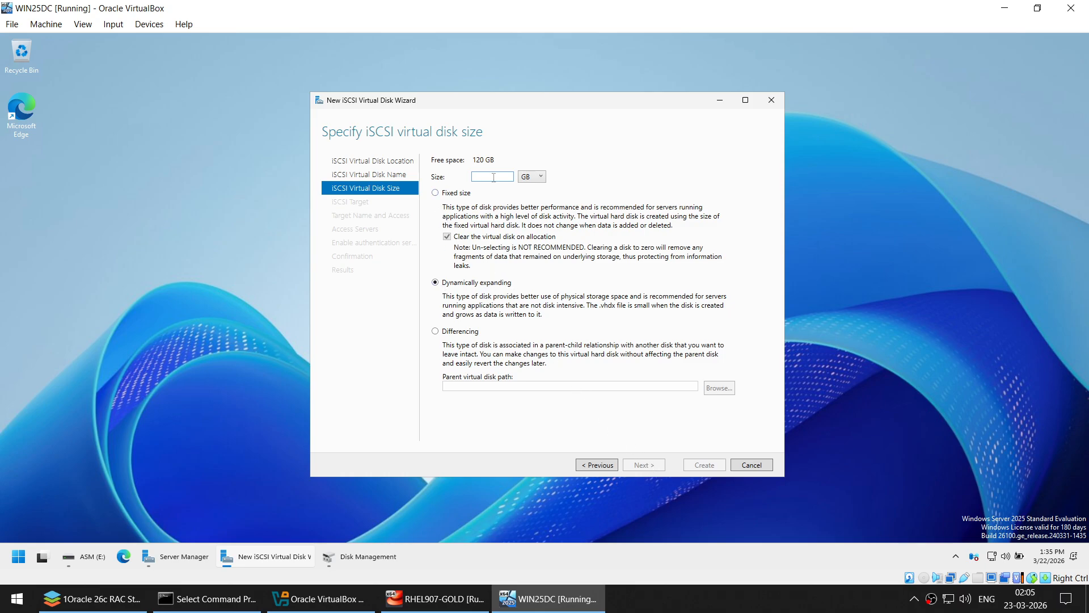
- Set the disk size to 4 GB and create a new iSCSI target named RAC
text(4)
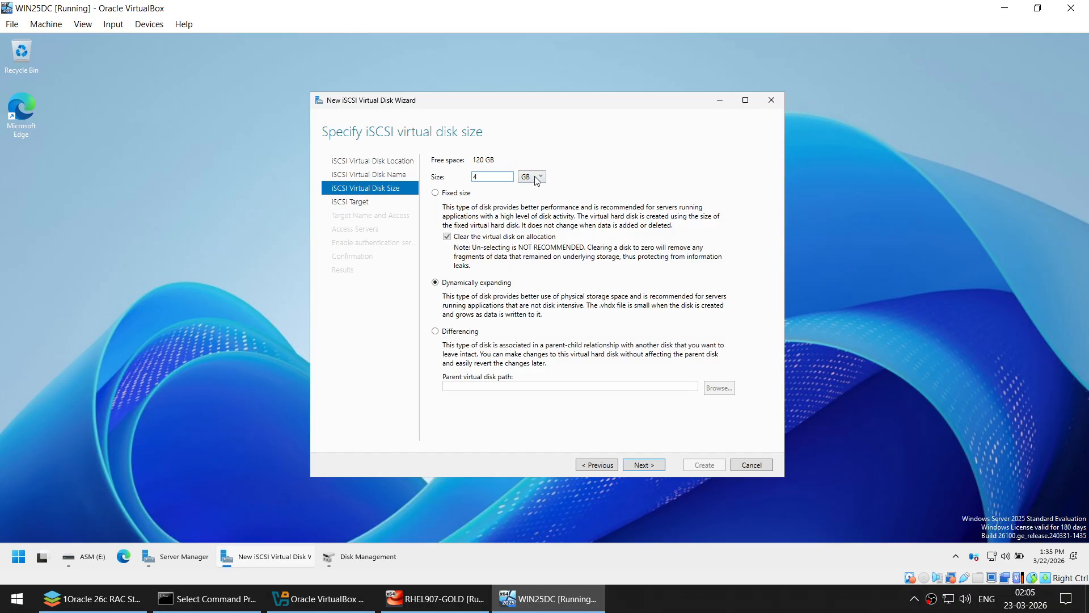
click(647, 467)
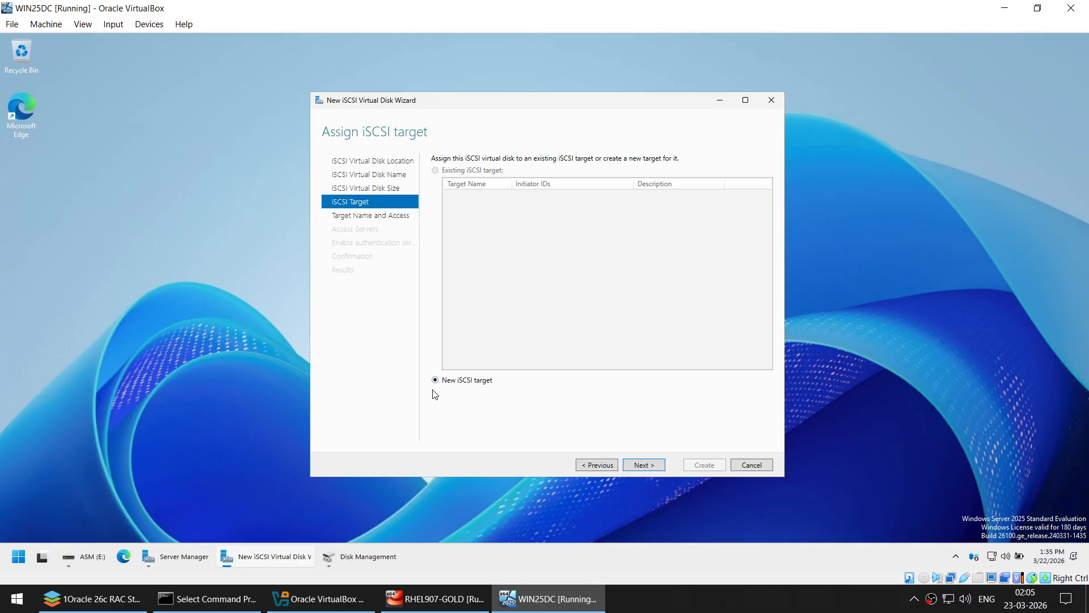
click(645, 464)
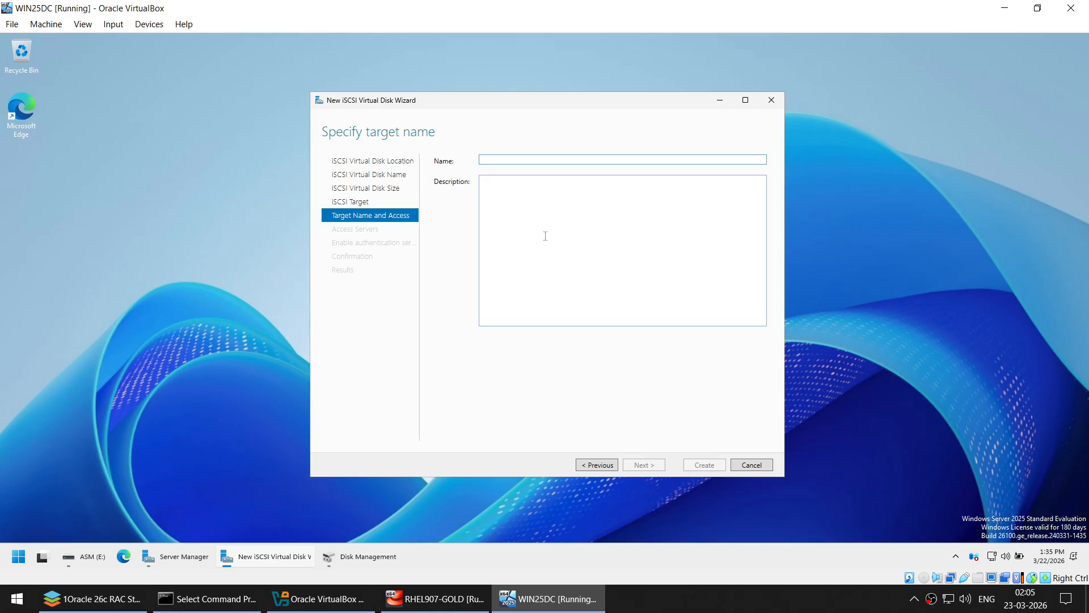
text(ra)
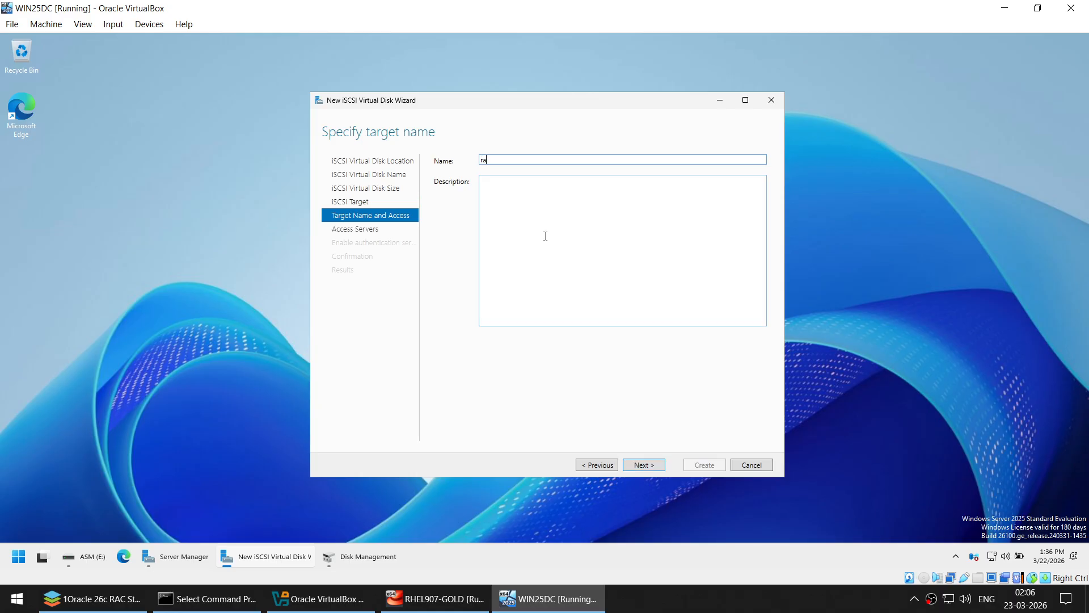
key(BackSpace)
key(BackSpace)
- Add initiators 192.168.1.101 and 192.168.1.102 as IP-address access servers
text(RA)
click(653, 464)
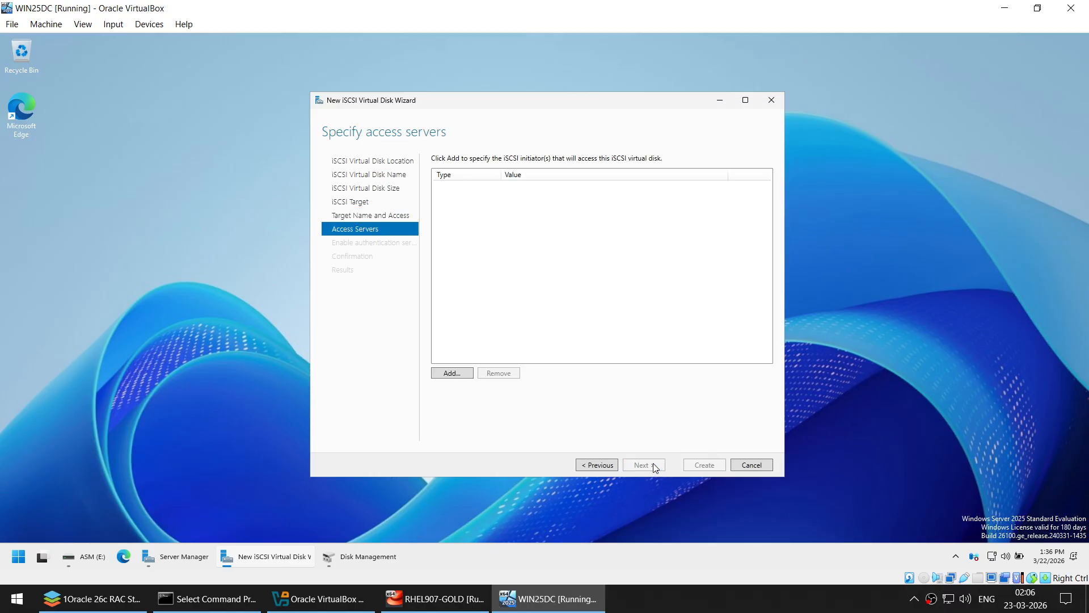
click(462, 372)
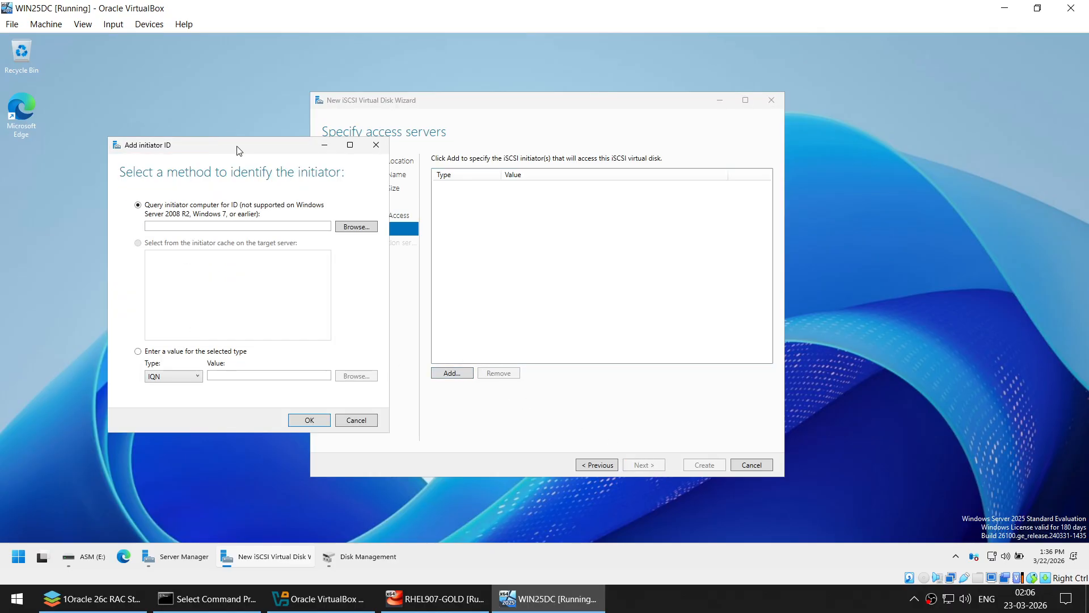
drag(237, 150, 588, 135)
click(532, 360)
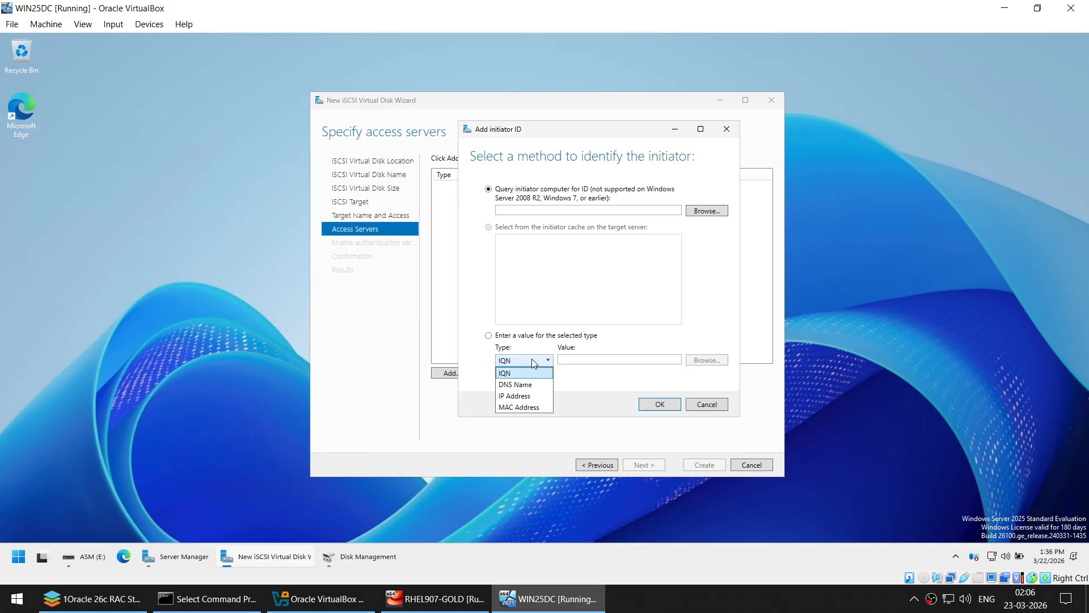
click(528, 396)
click(588, 358)
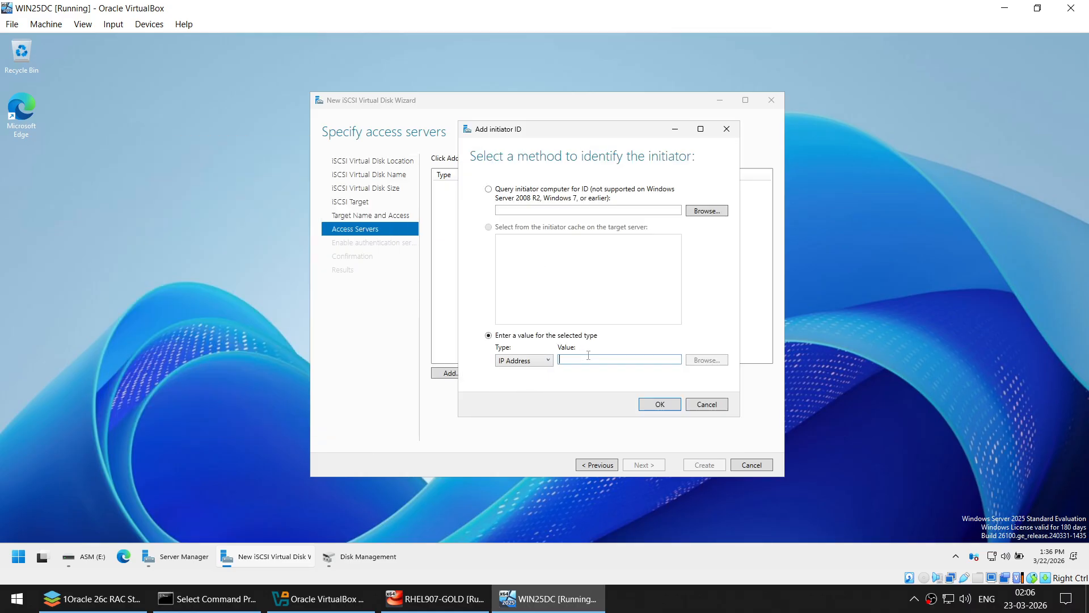
text(192.168.)
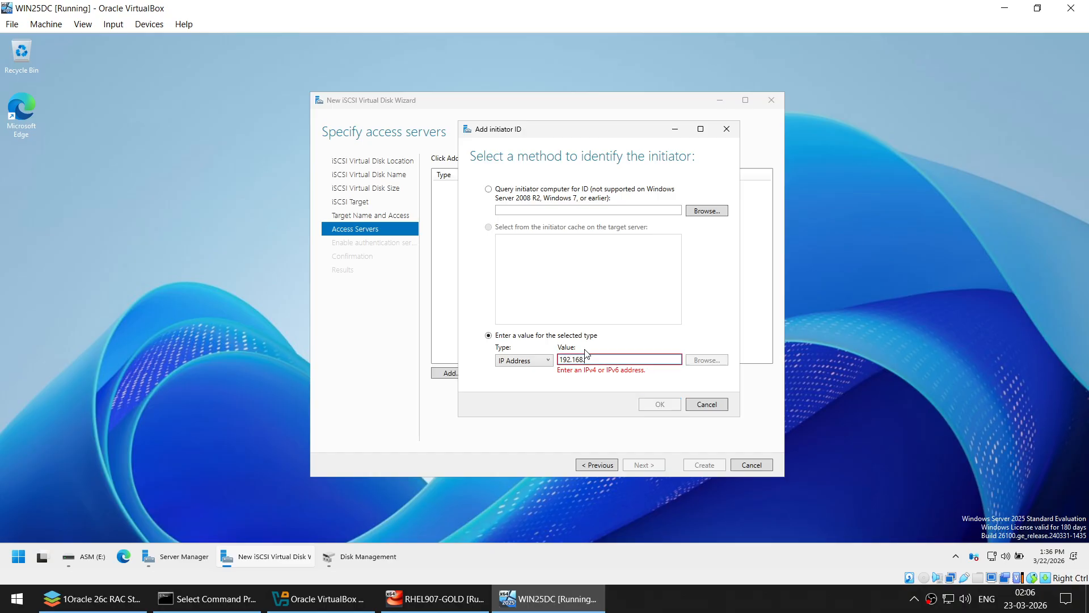
text(1.101)
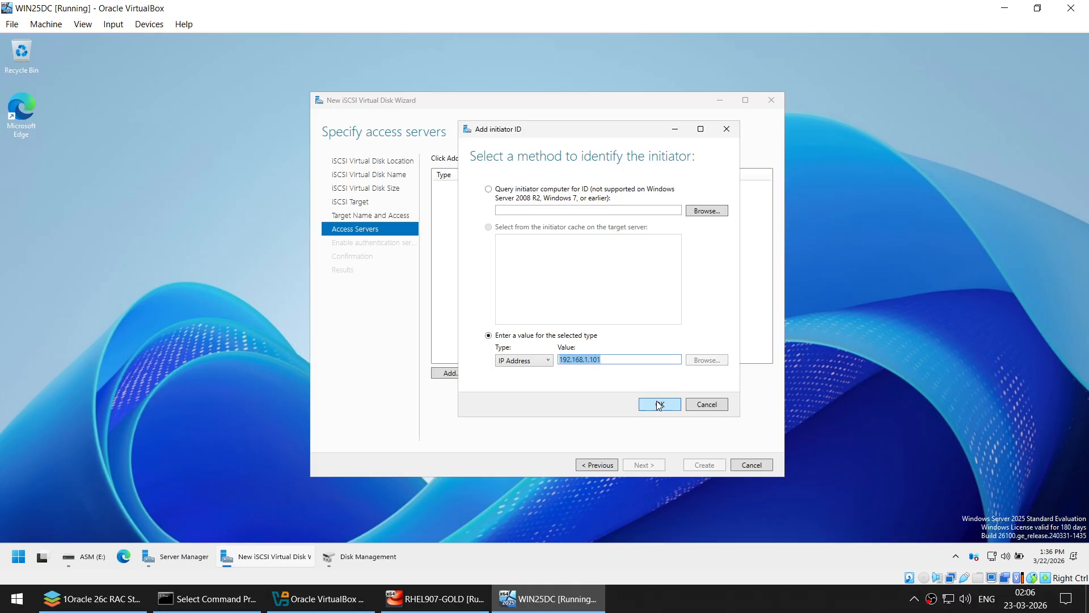
click(658, 405)
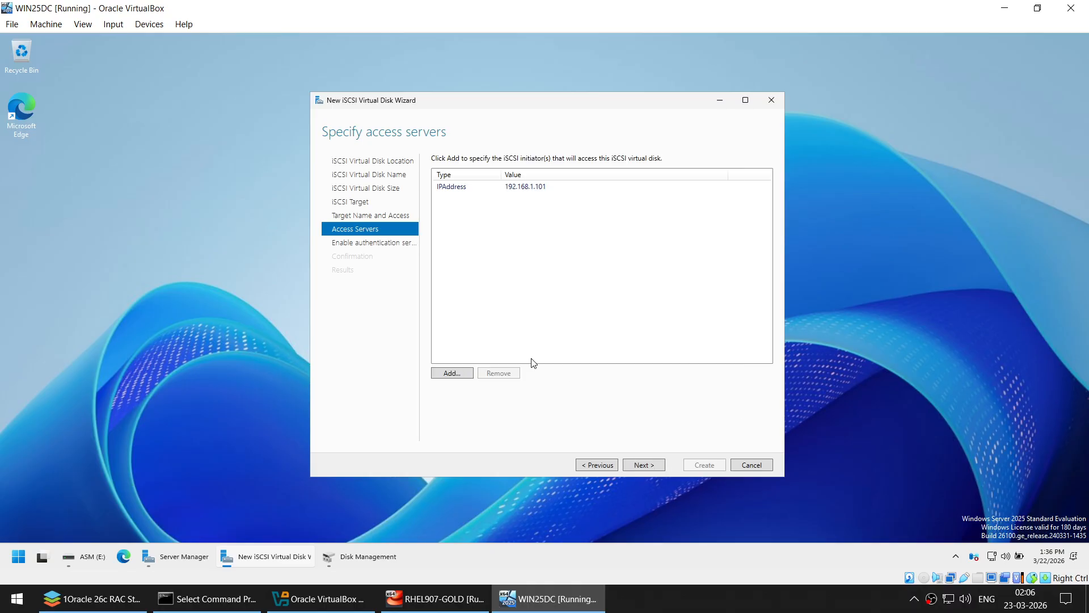
click(452, 373)
drag(138, 61, 584, 180)
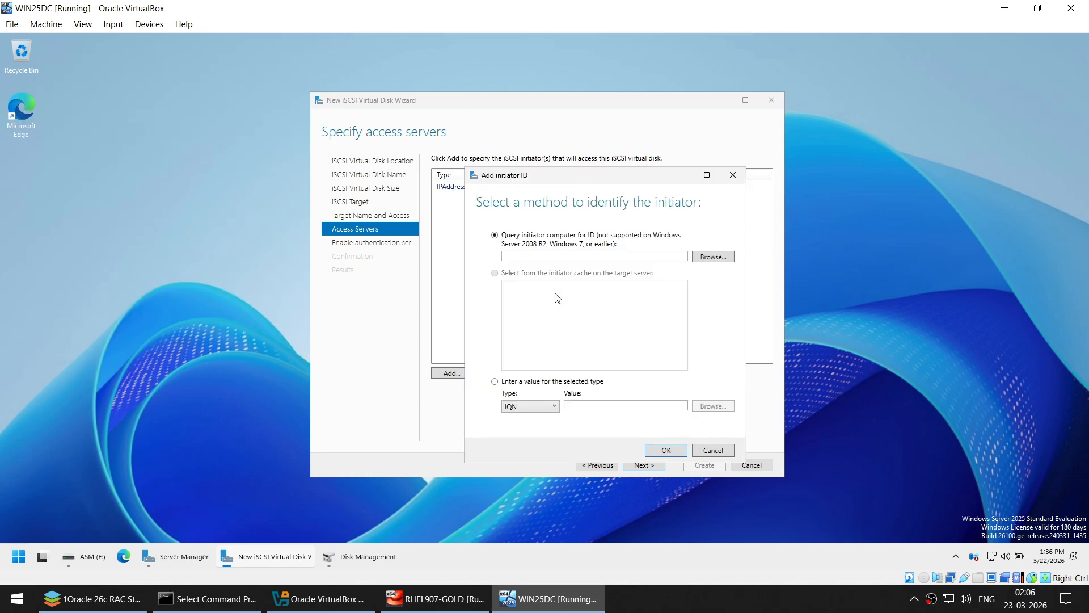
click(531, 406)
click(531, 441)
click(606, 407)
text(192.168.1.101)
click(664, 449)
- Add initiators 192.168.0.101 and 192.168.0.102 as IP-address access servers
click(454, 373)
drag(180, 77, 663, 216)
click(594, 442)
click(580, 478)
click(657, 440)
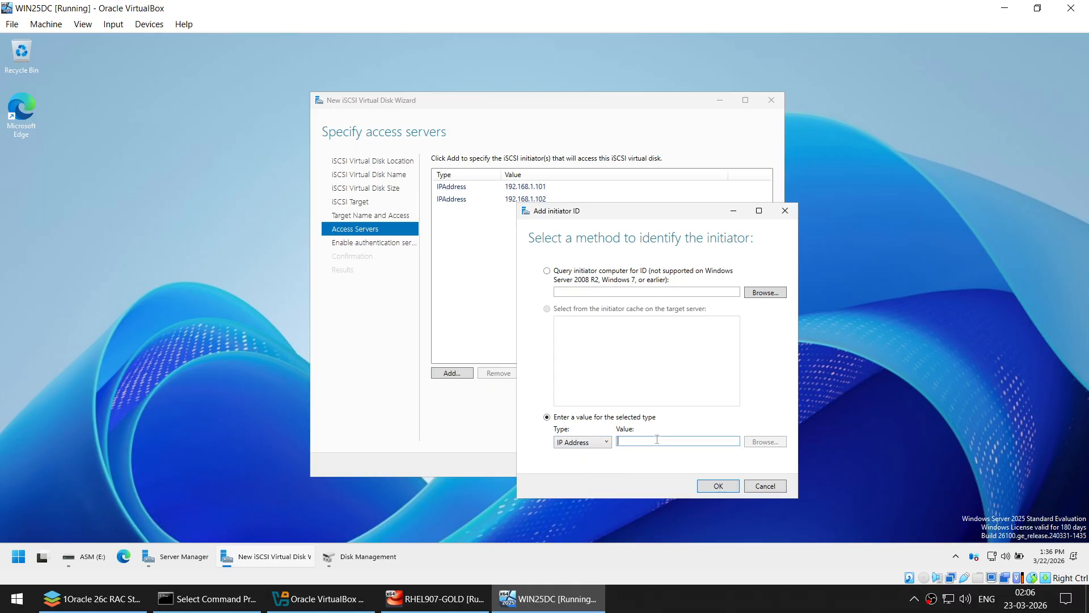
text(192.168.1.101)
key(BackSpace)
text(0)
key(ctrl+a)
key(ctrl+c)
click(718, 486)
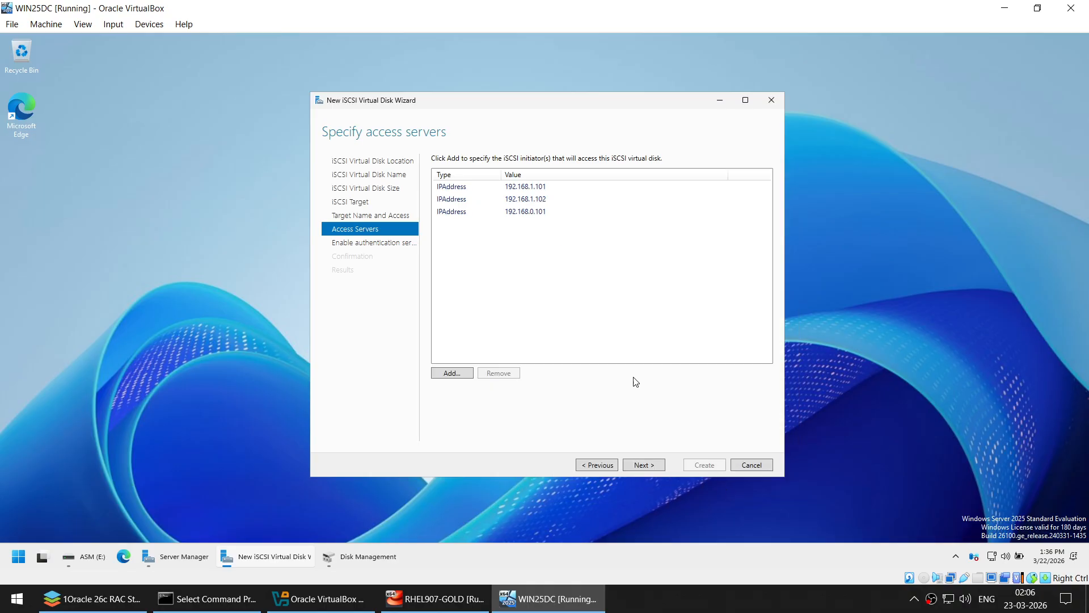
click(460, 373)
click(150, 339)
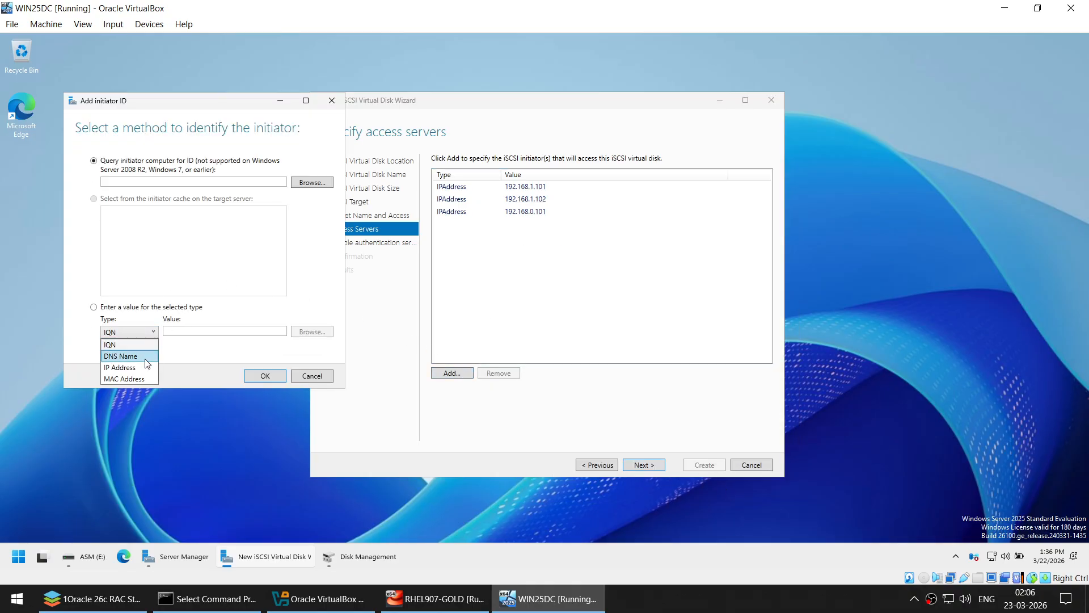
click(122, 362)
key(ctrl+v)
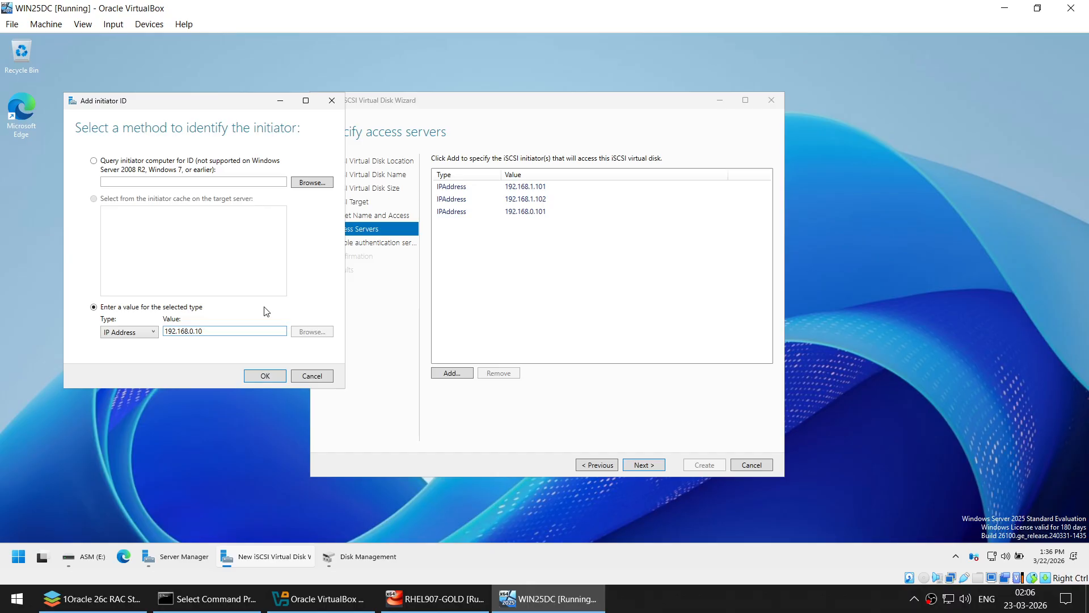
click(265, 375)
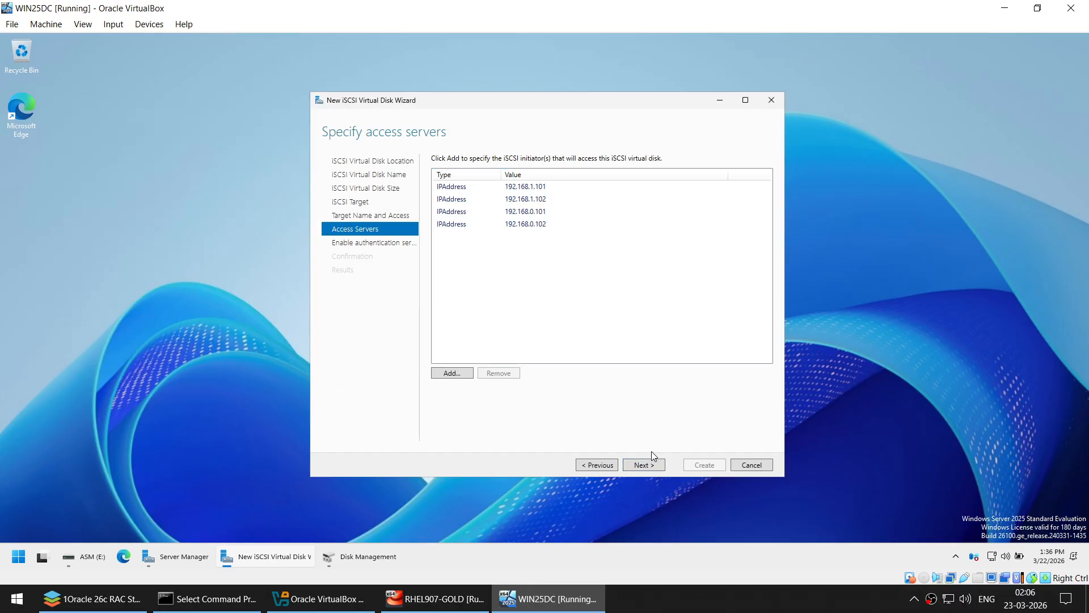
- Sort the access server list by address and check all four initiator entries
click(536, 175)
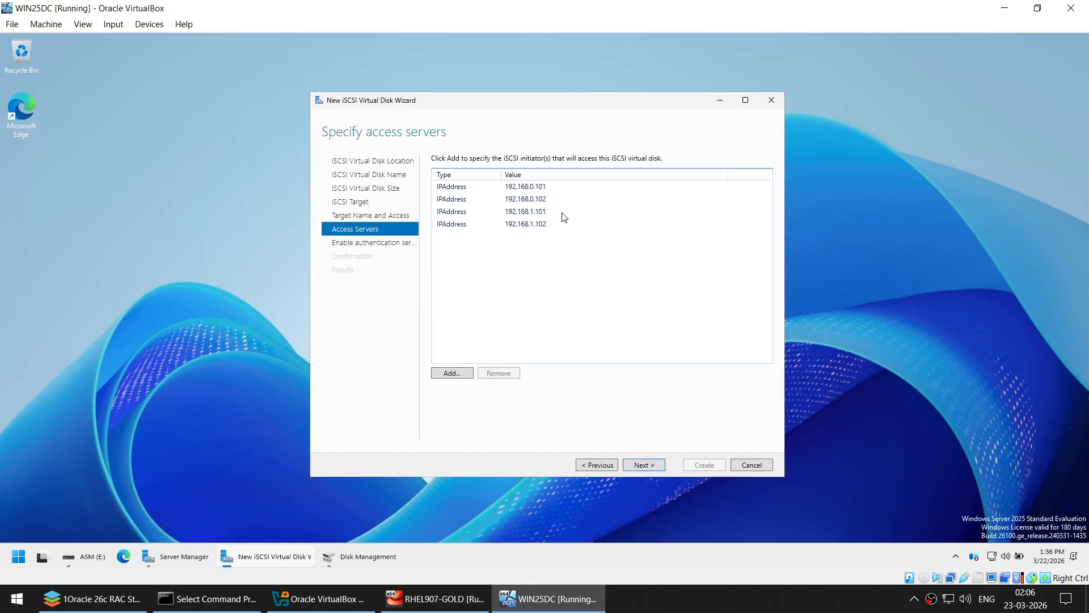
click(540, 192)
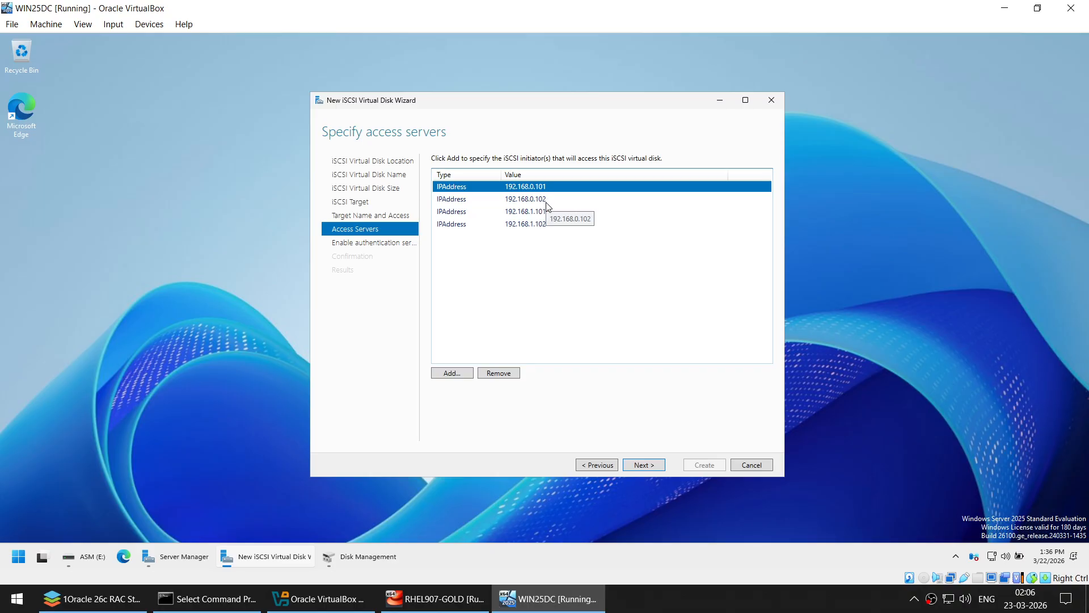
click(532, 202)
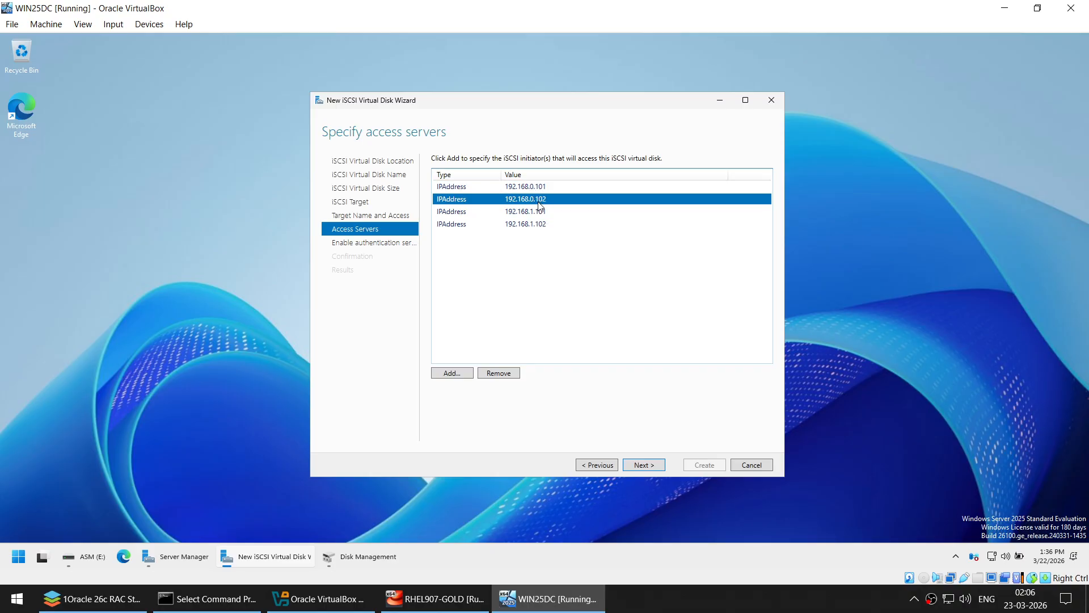
click(540, 214)
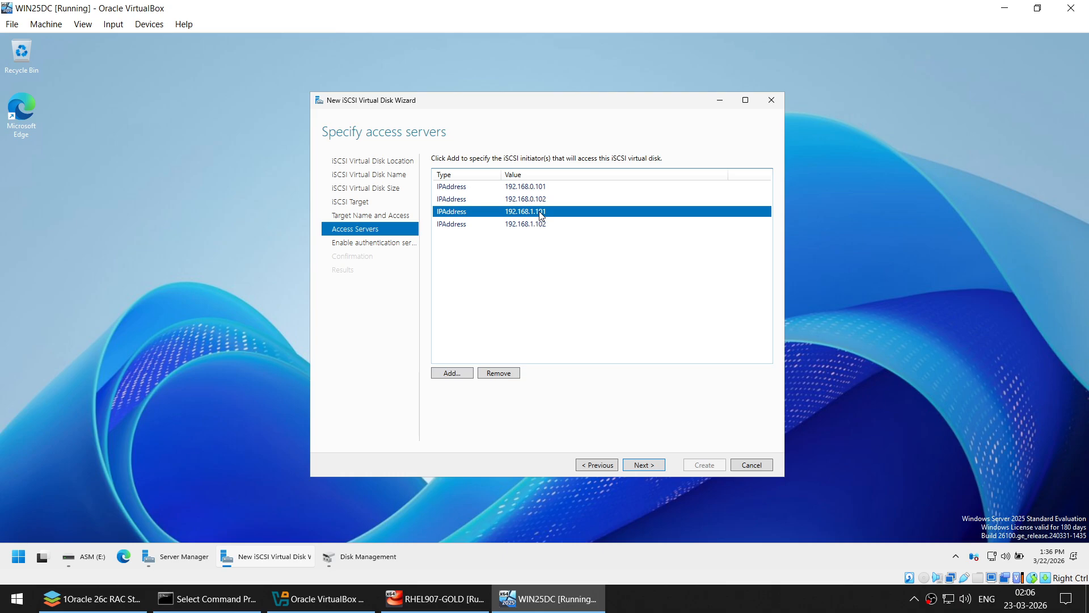
click(527, 225)
click(531, 212)
click(532, 224)
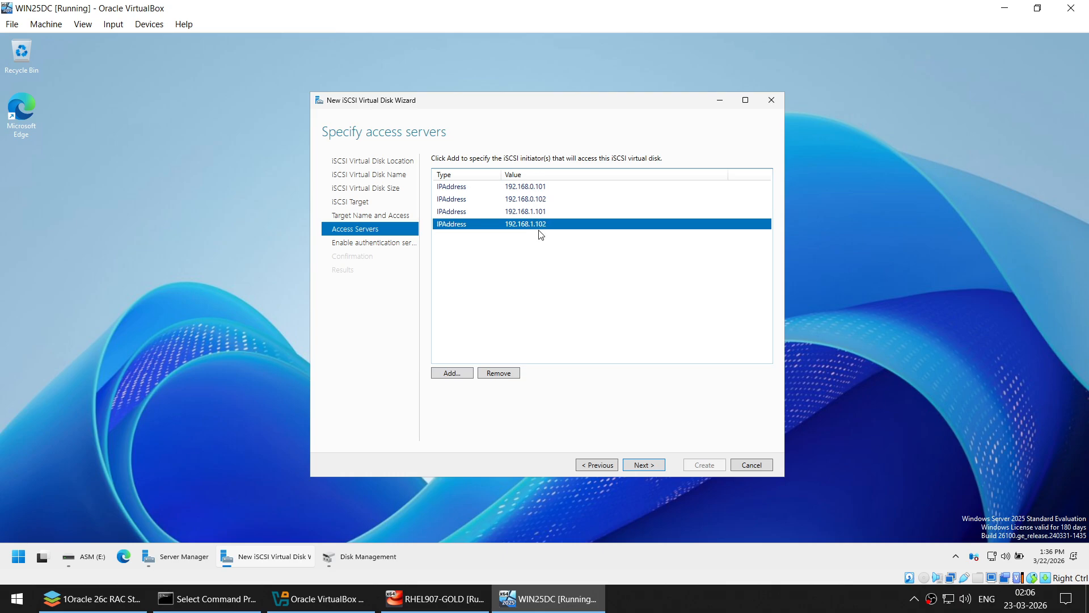
click(644, 469)
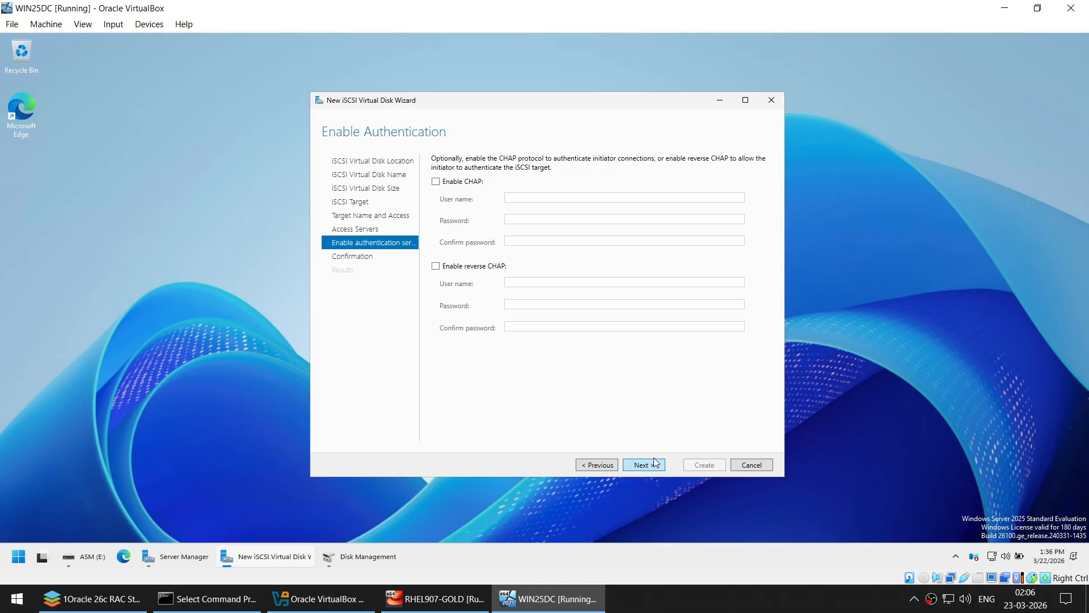
- Skip authentication, create the 4 GB OCR_4G disk on target rac, and return to the iSCSI overview
click(651, 465)
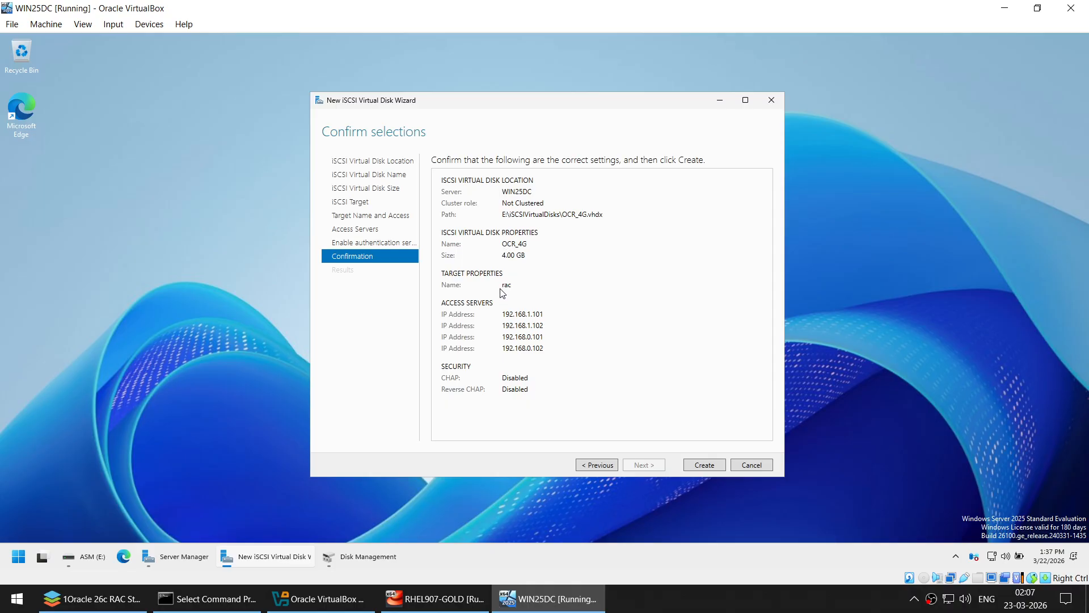
click(698, 468)
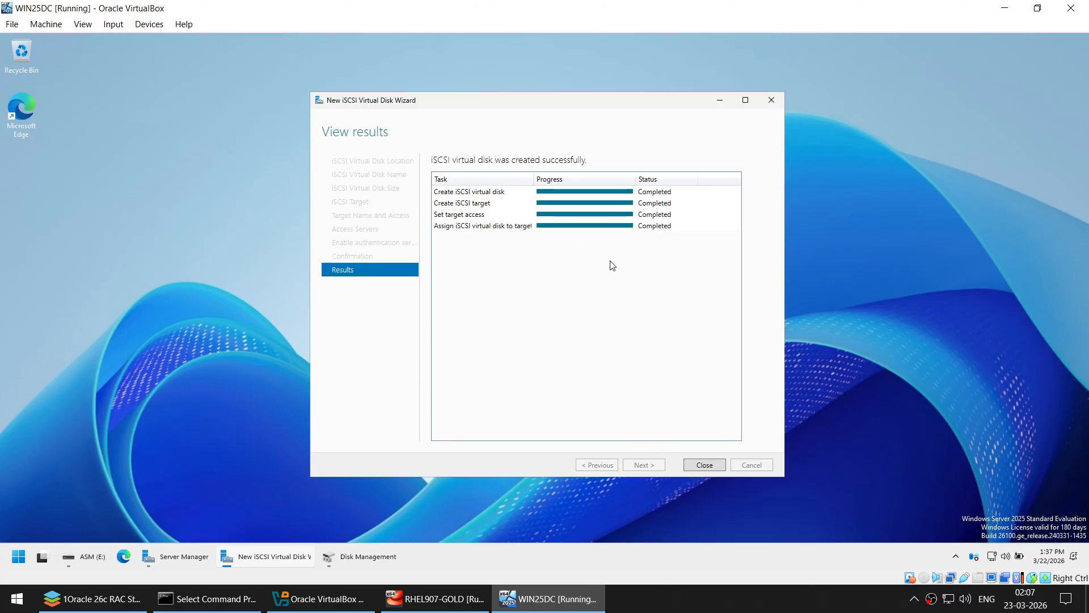
click(704, 466)
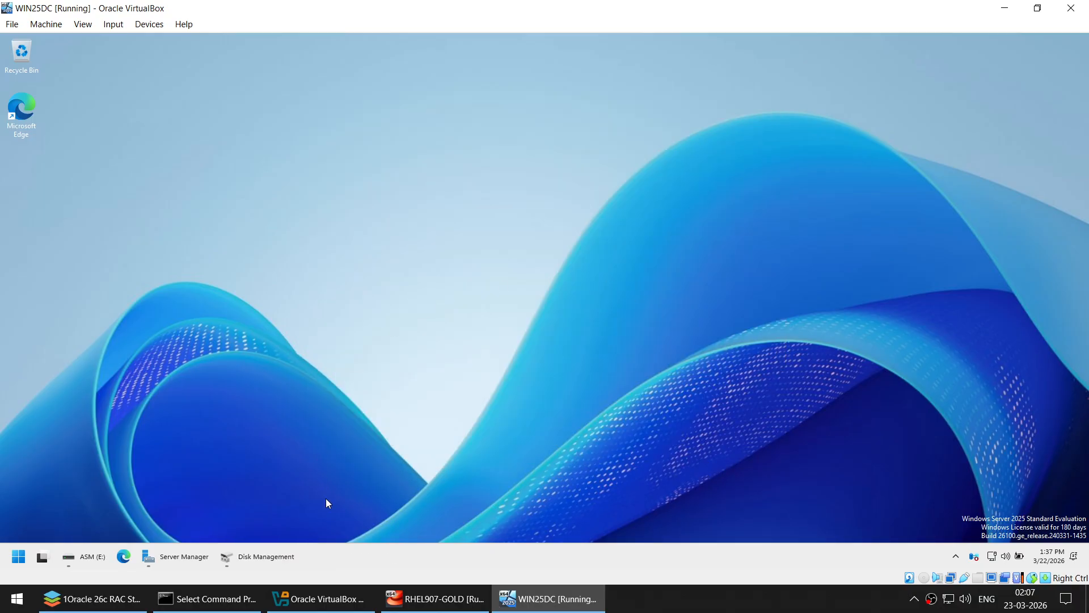
click(201, 557)
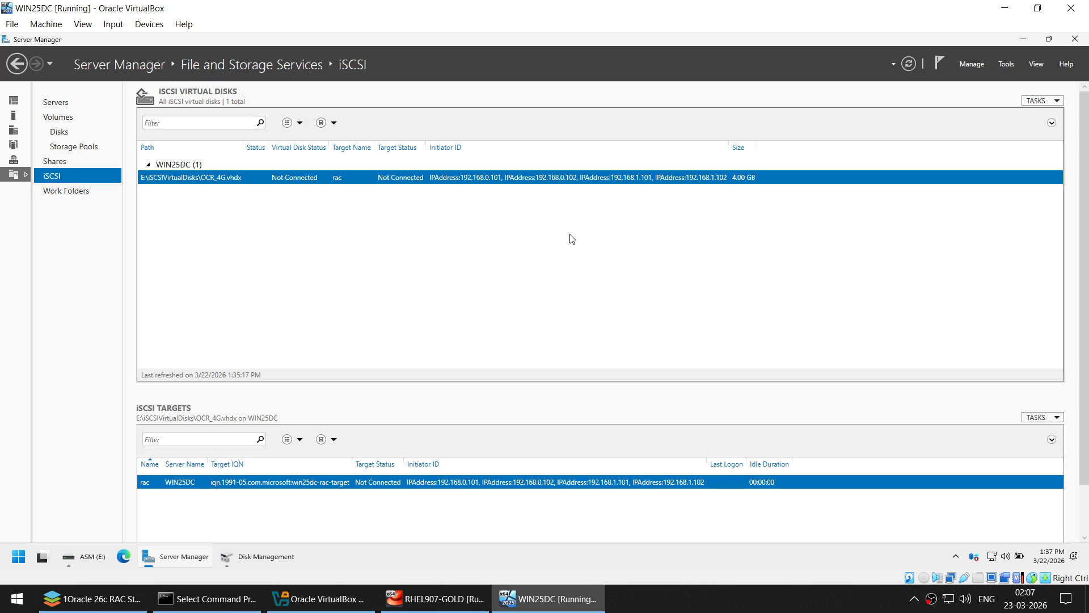
- Start a new iSCSI virtual disk stored on volume E: and name it ASMDATA1
right_click(492, 229)
click(520, 237)
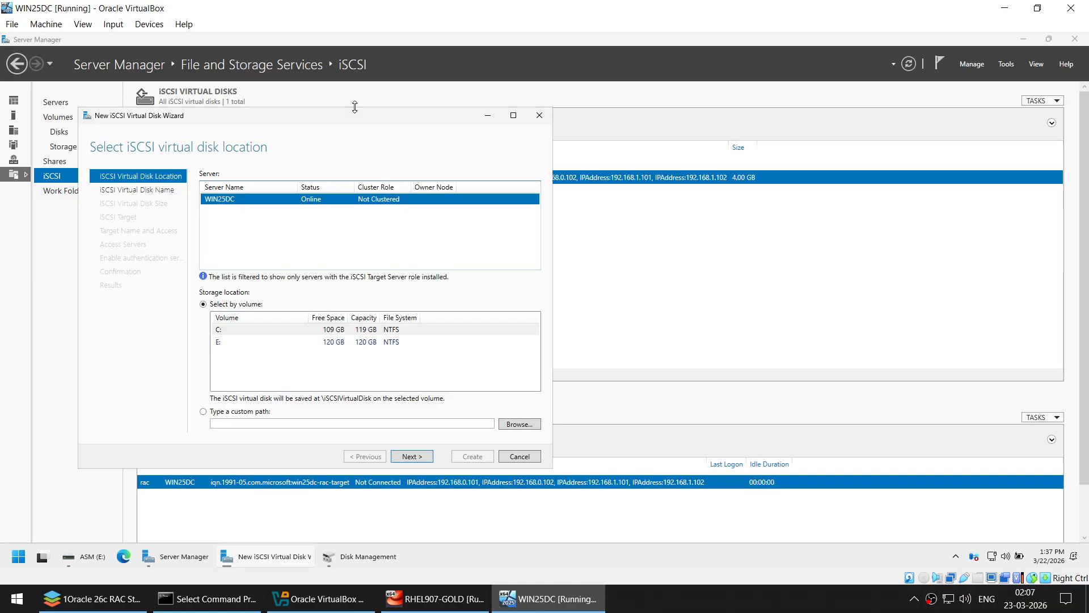
drag(479, 137, 712, 129)
click(1022, 39)
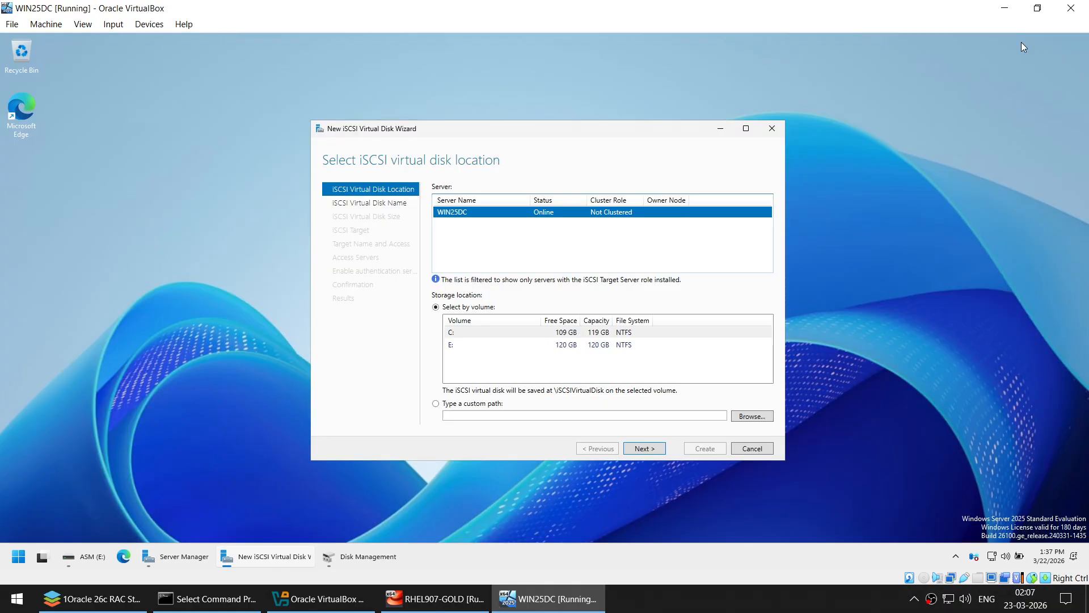
click(464, 346)
click(661, 451)
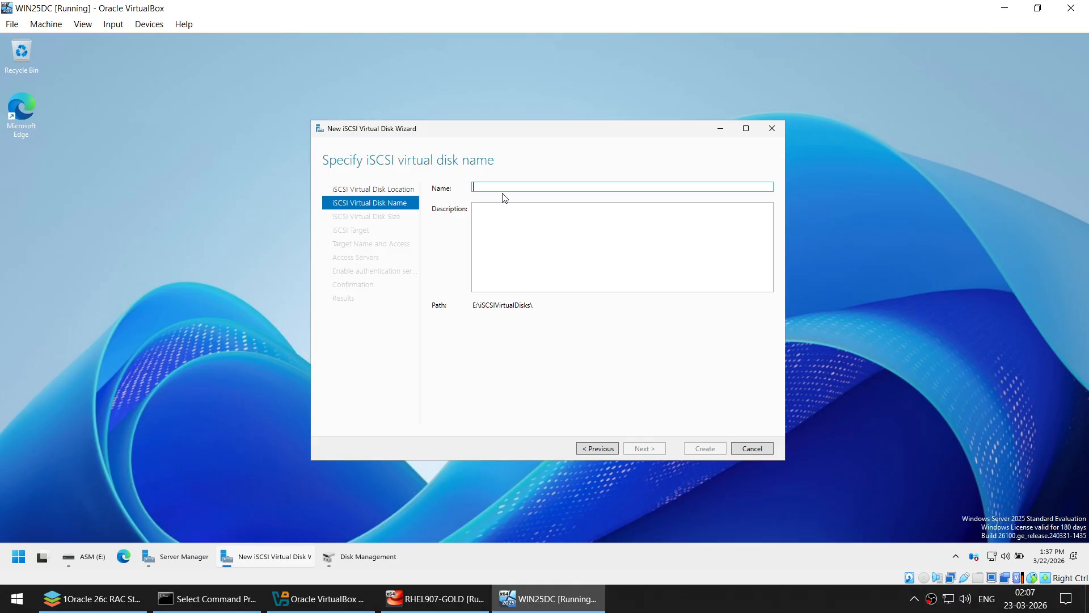
text(asm)
key(BackSpace)
key(BackSpace)
key(BackSpace)
text(a)
key(BackSpace)
text(ASM)
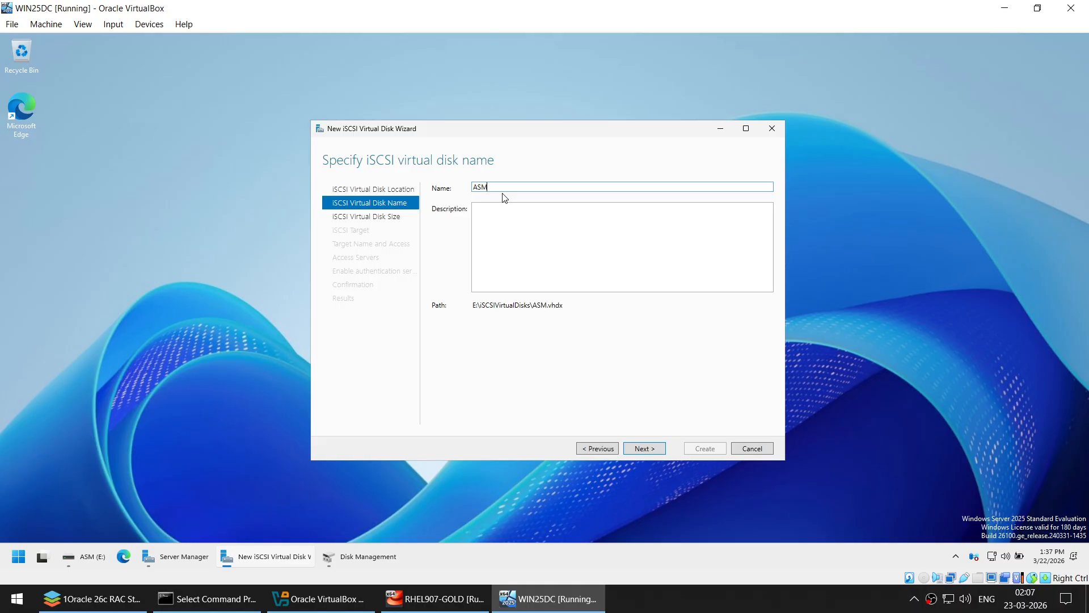
text(DATA1)
click(640, 449)
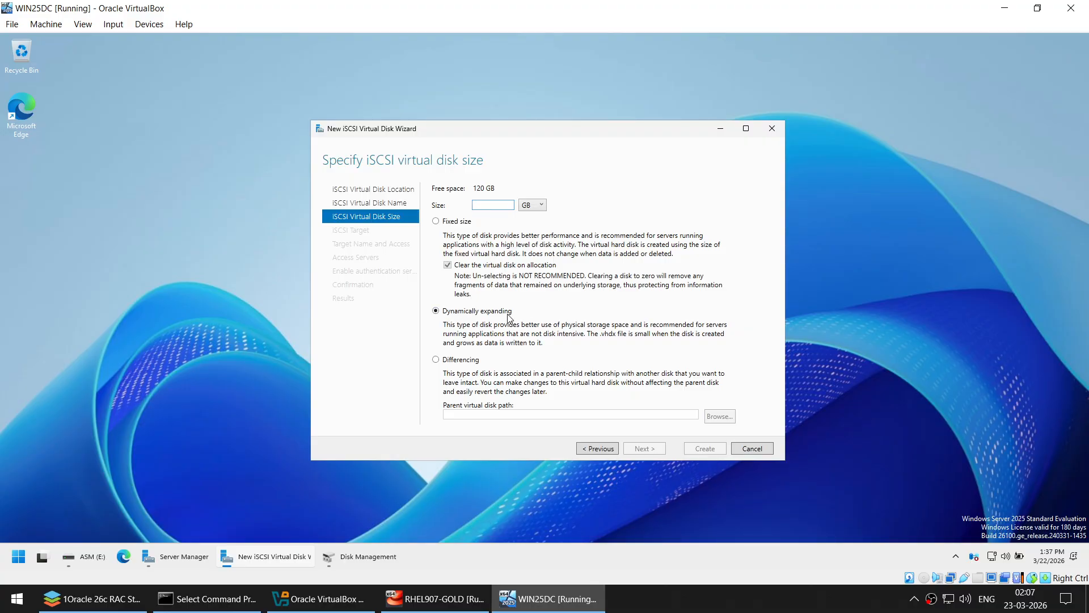
- Make ASMDATA1 20 GB on the existing rac target, create it, and close the wizard
text(20)
click(641, 451)
click(642, 449)
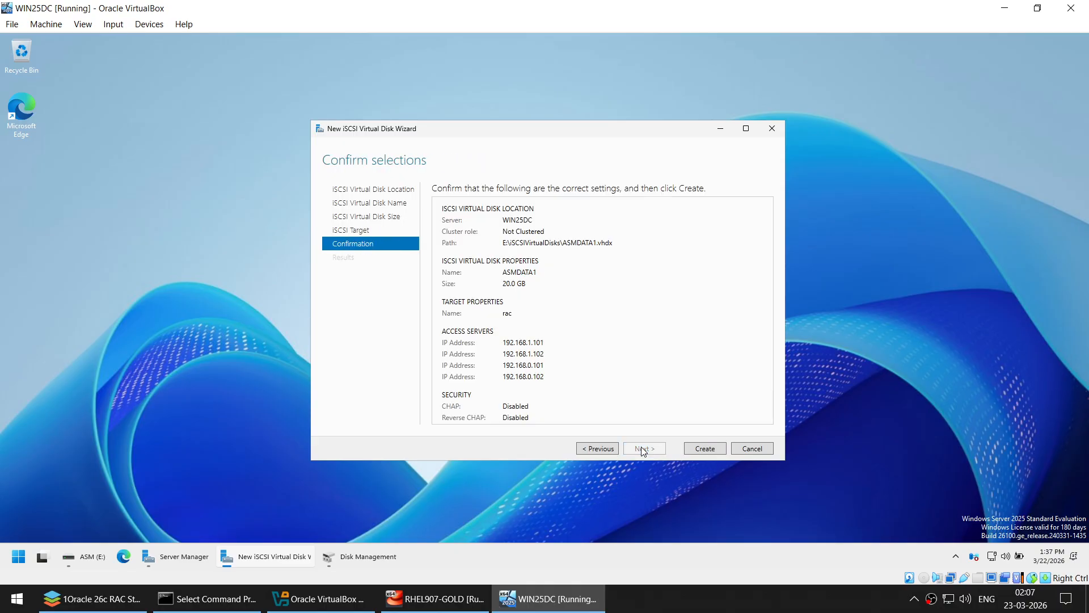
click(611, 448)
click(503, 223)
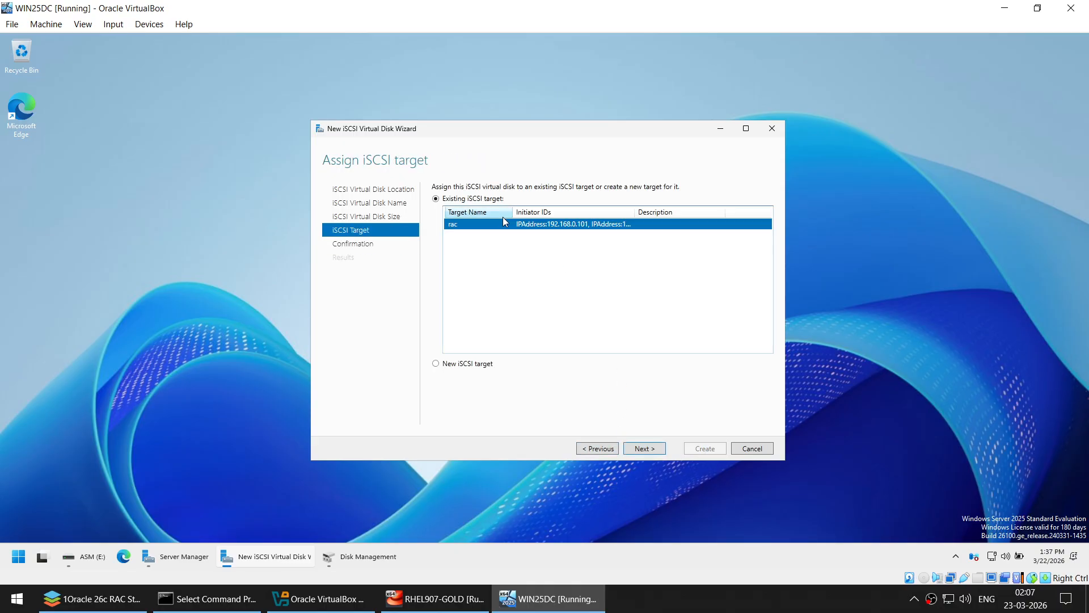
click(648, 446)
click(695, 449)
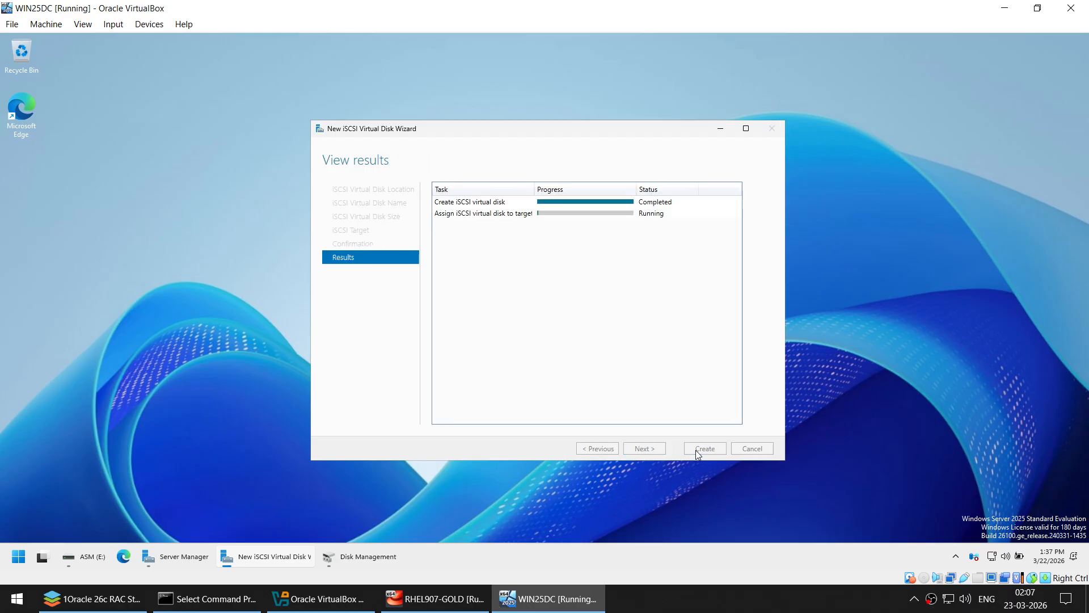
click(703, 449)
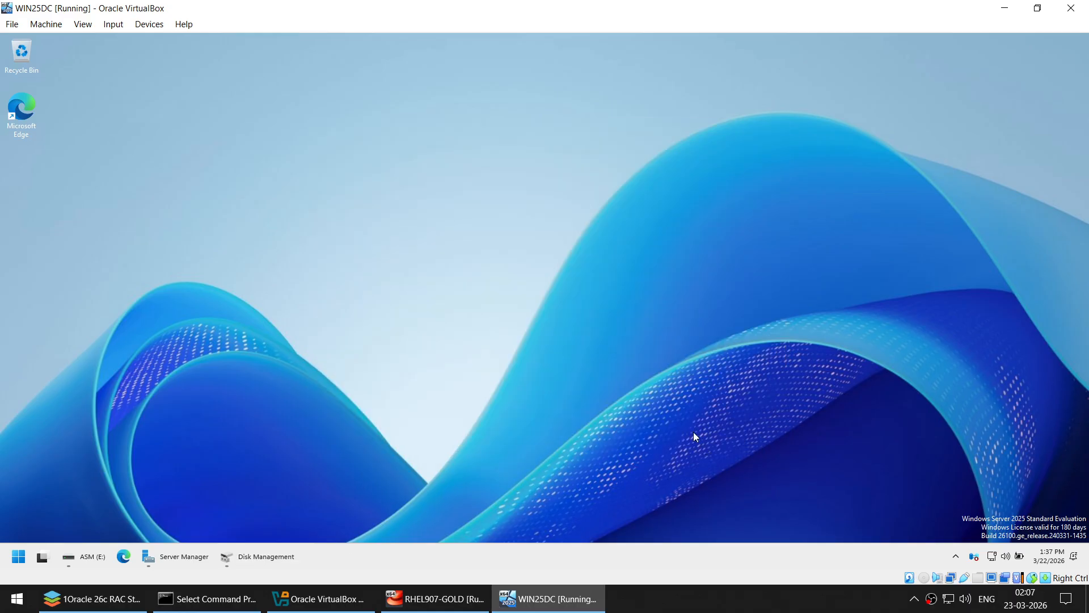
- Start another iSCSI virtual disk on volume E: named FRA
click(176, 556)
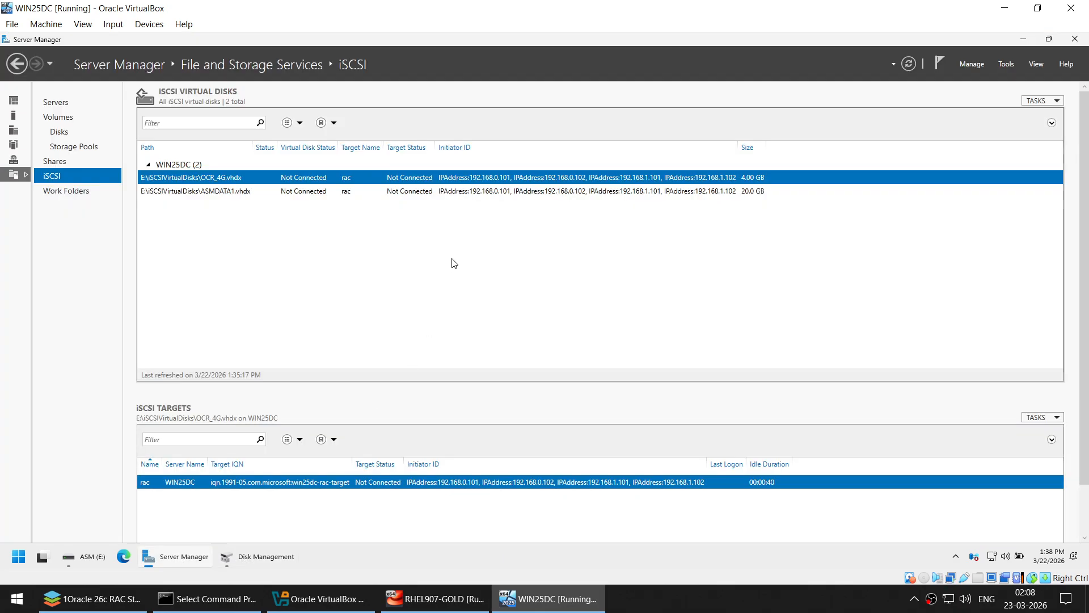
right_click(503, 218)
click(558, 225)
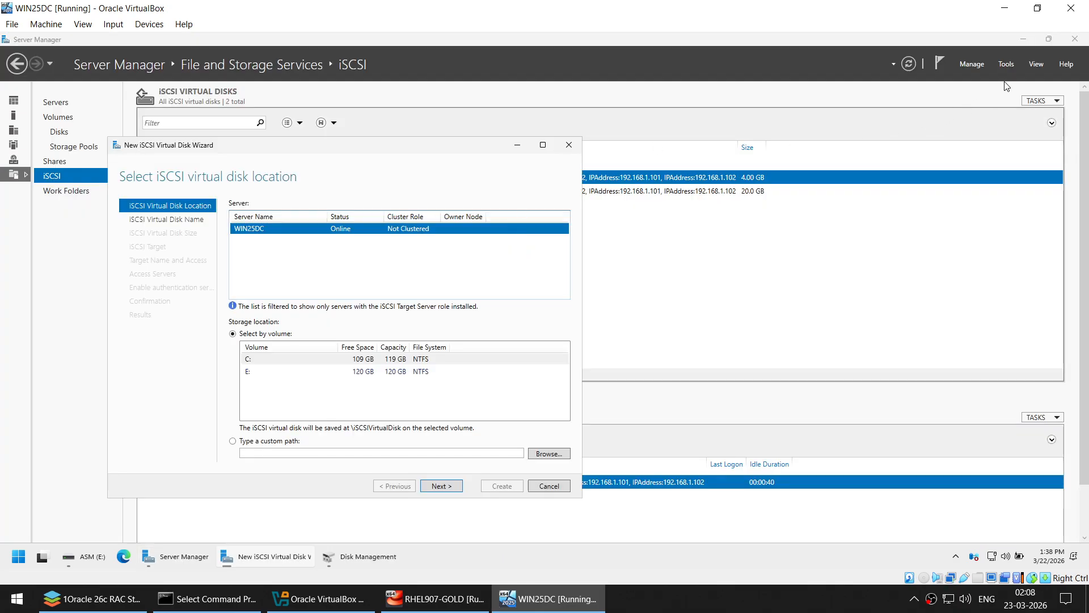
click(1022, 42)
drag(427, 146, 668, 132)
click(520, 356)
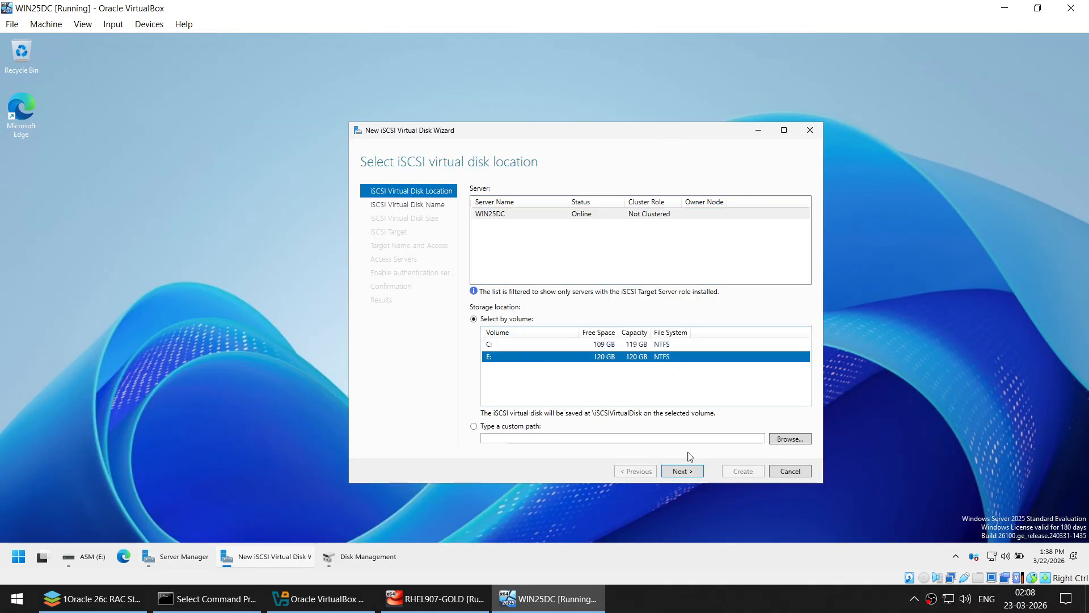
click(686, 471)
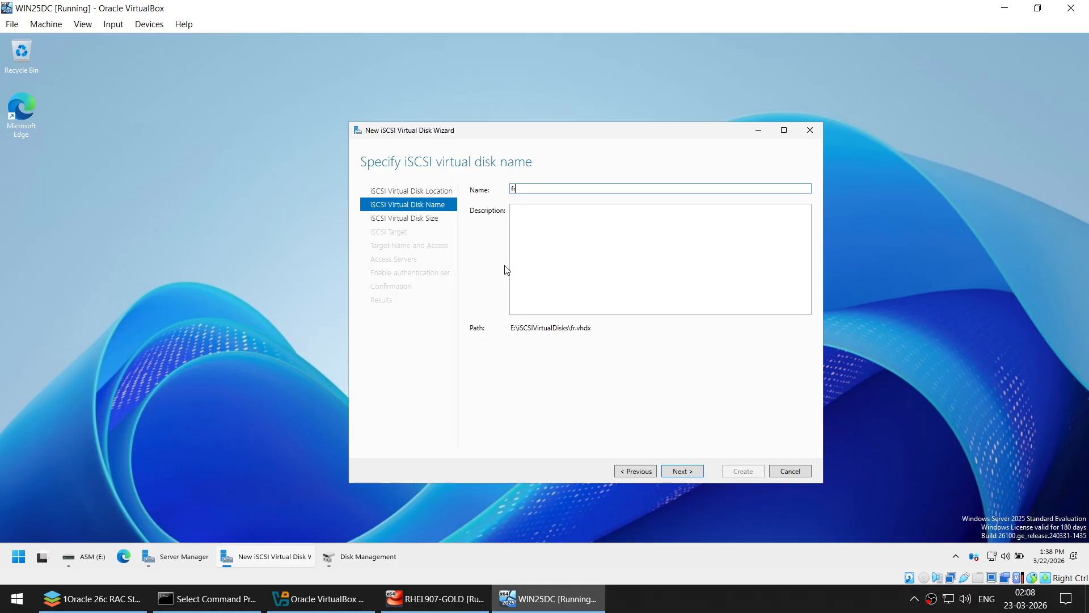
text(F)
key(BackSpace)
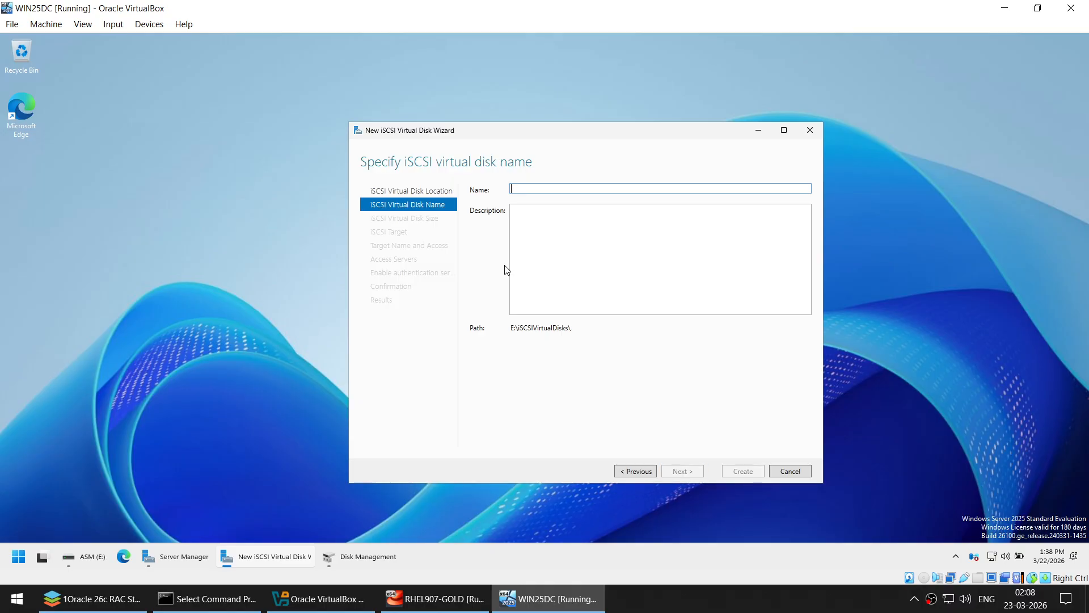
text(FRA)
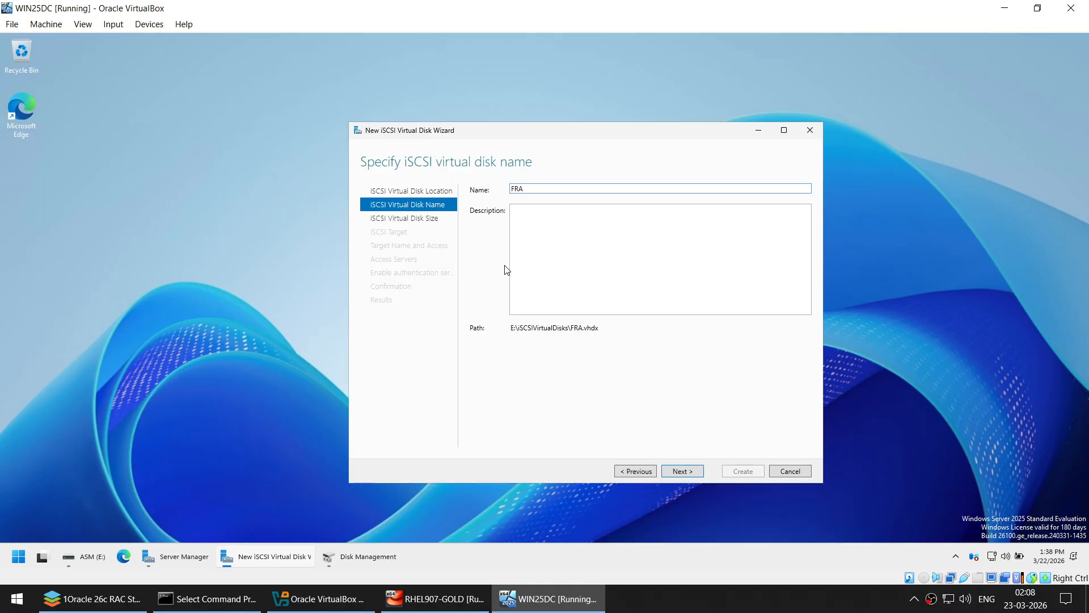
- Size FRA at 40 GB, assign it to target rac, create it, and restore Disk Management
click(680, 472)
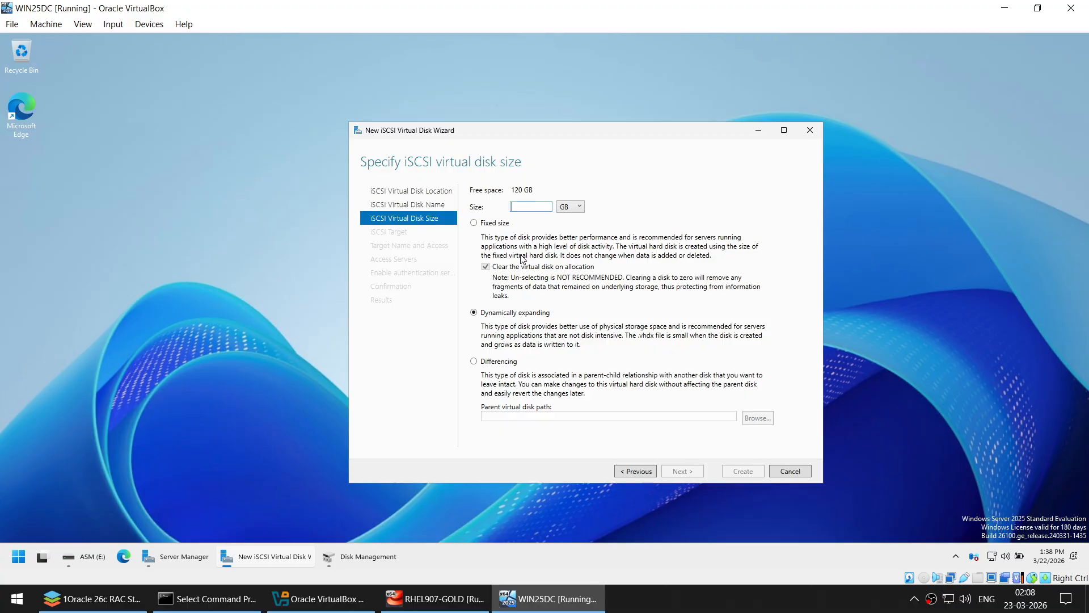
text(40)
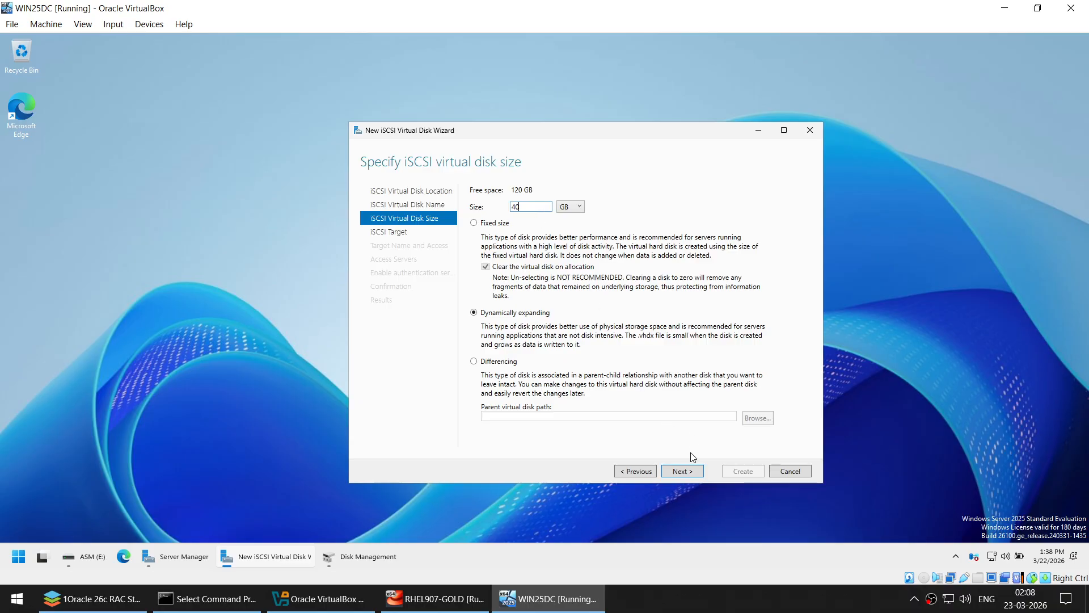
click(689, 470)
click(626, 227)
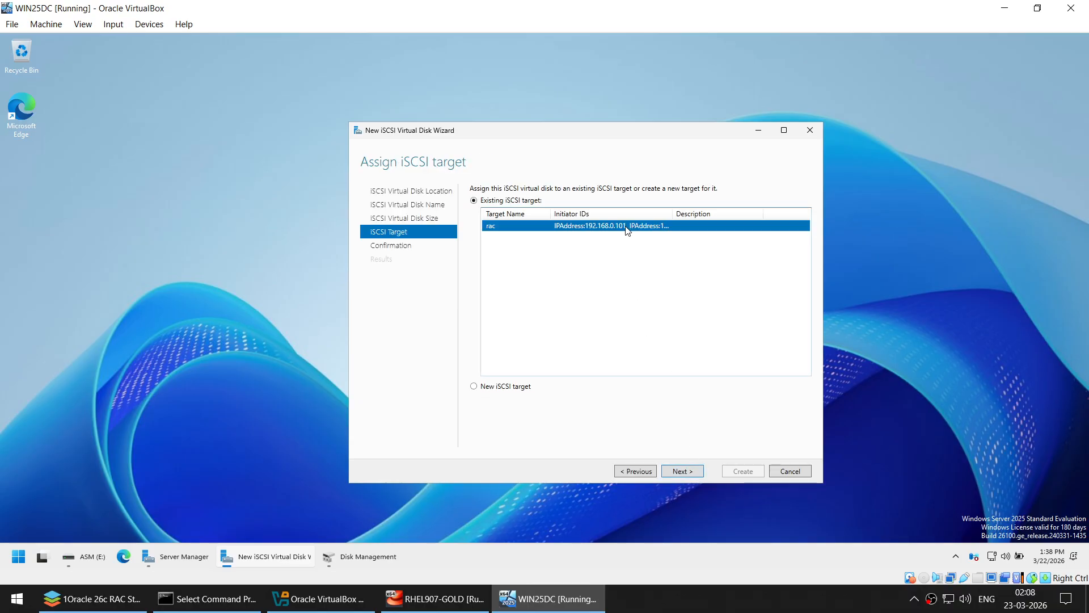
click(684, 470)
click(739, 471)
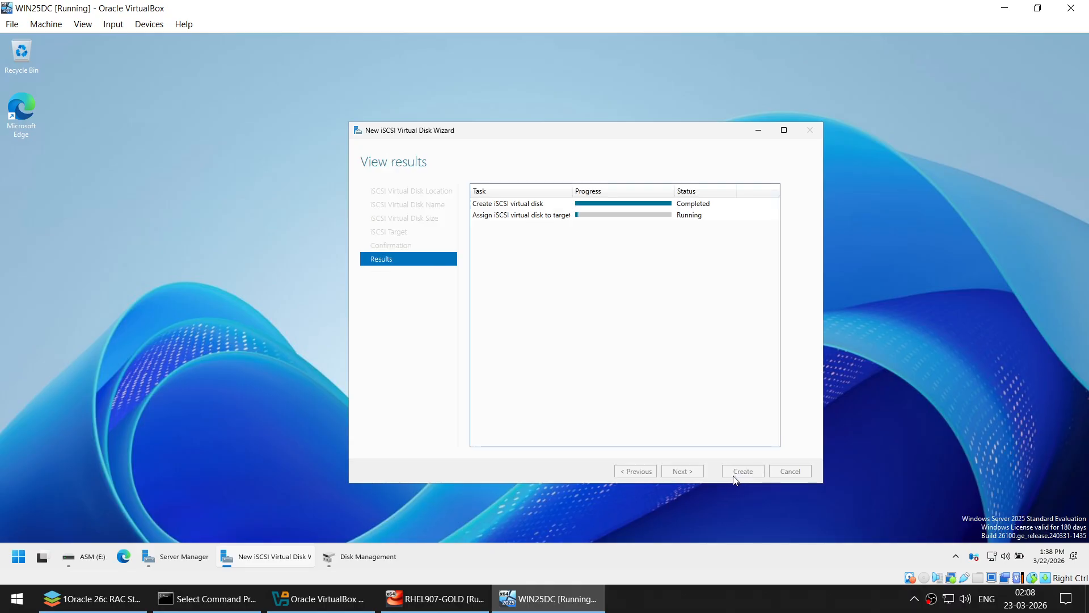
click(755, 473)
click(261, 557)
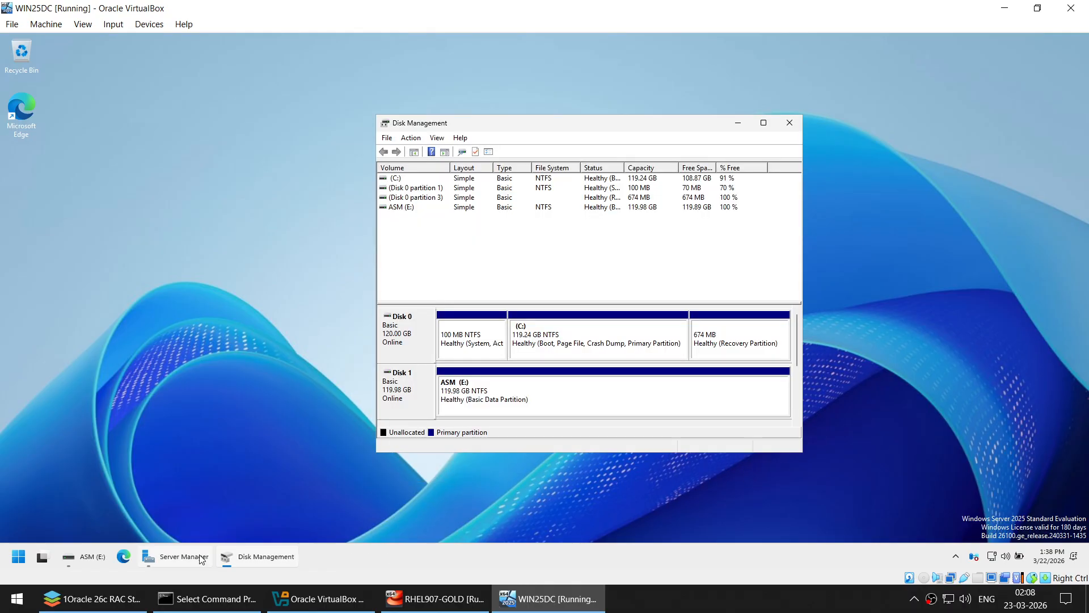
- Check the ASMDATA1 and FRA disks' target in the iSCSI overview, then close Disk Management
click(200, 559)
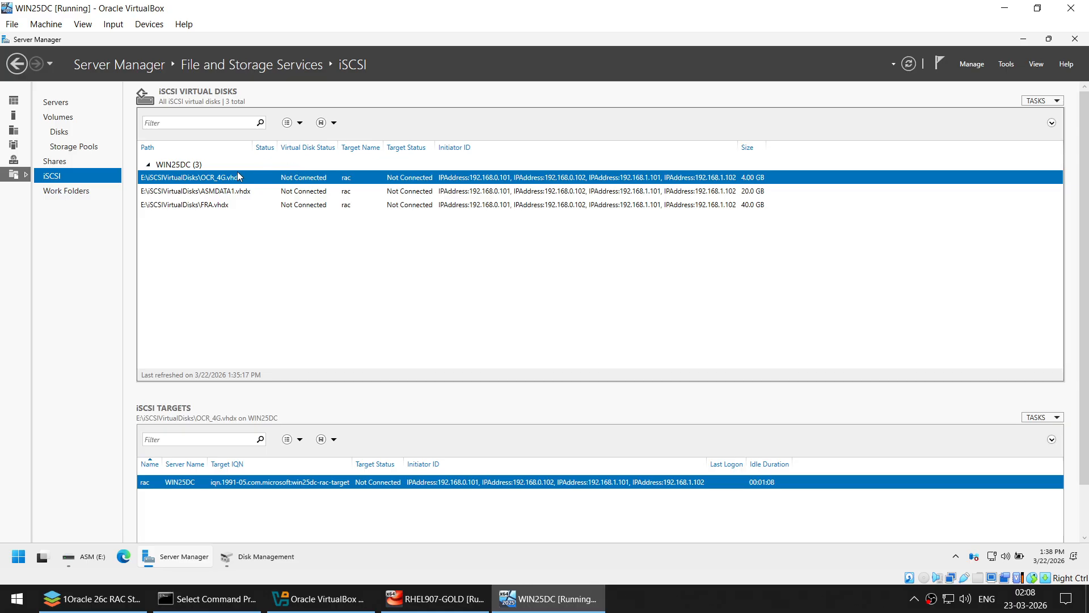
click(763, 192)
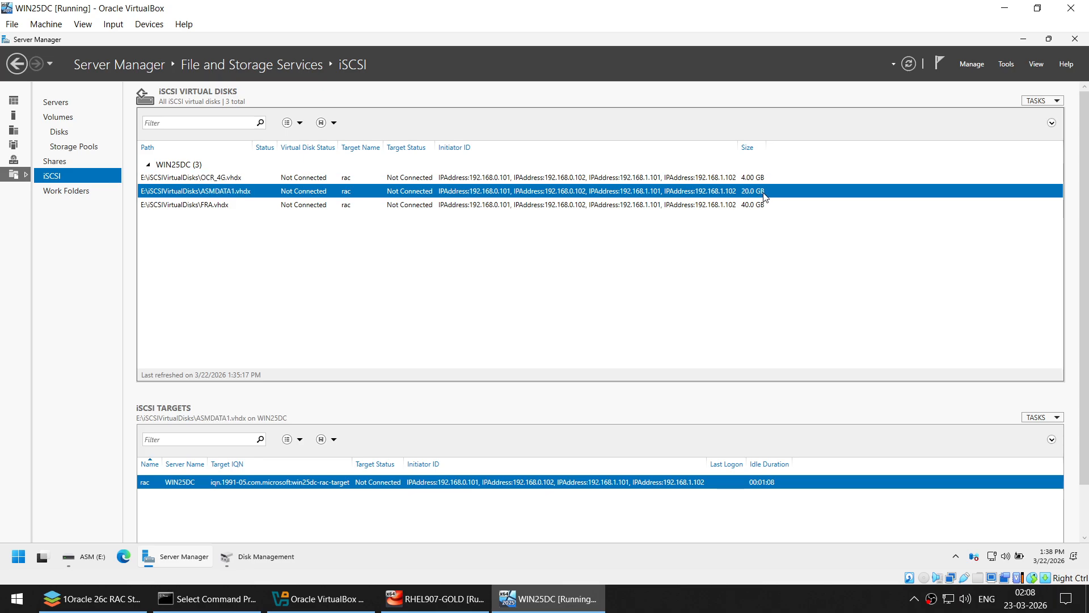
click(765, 199)
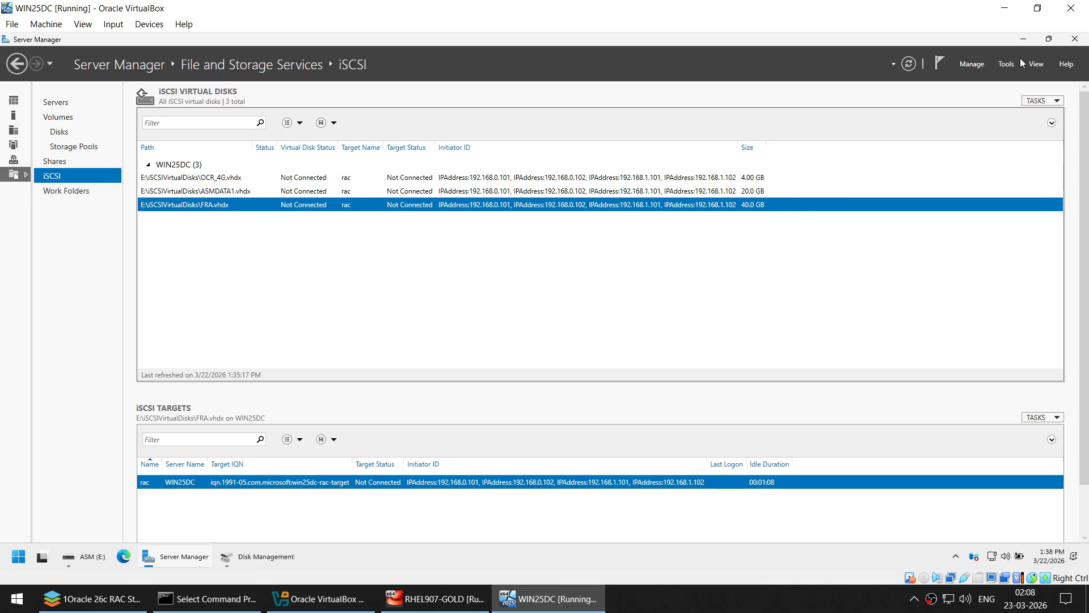
click(1023, 38)
click(794, 122)
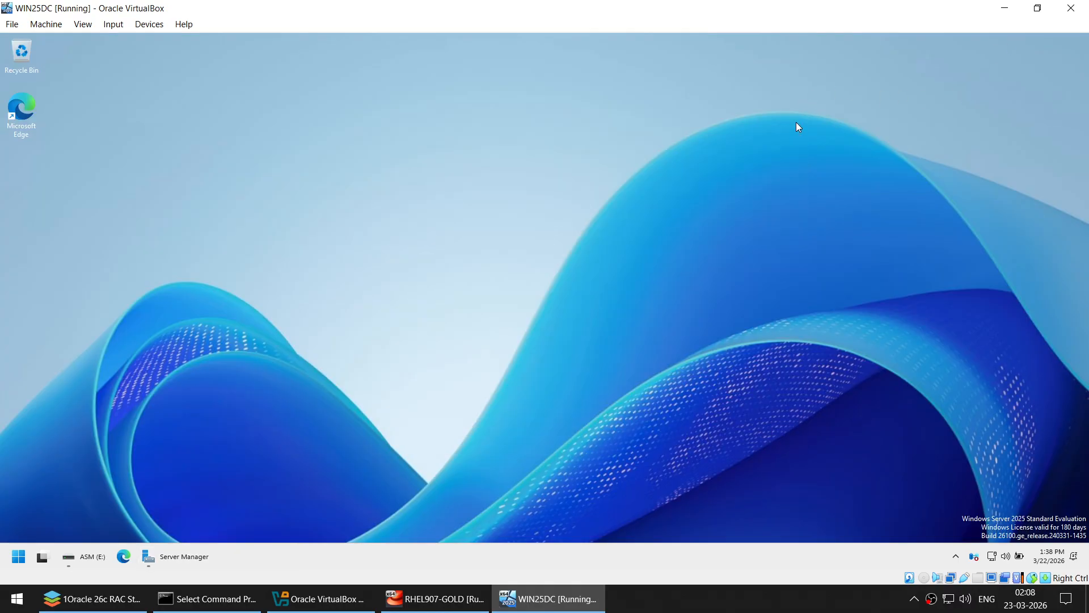
- Browse to ASM (E:) > iSCSIVirtualDisks and widen the Size column to show the three disk files' sizes
key(super+e)
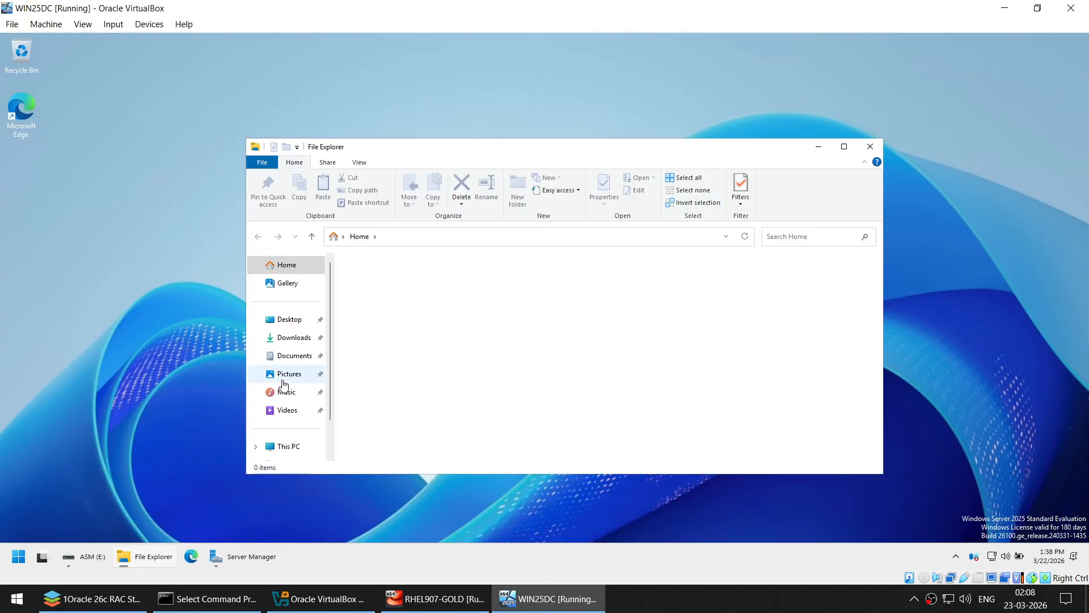
click(287, 446)
double_click(696, 286)
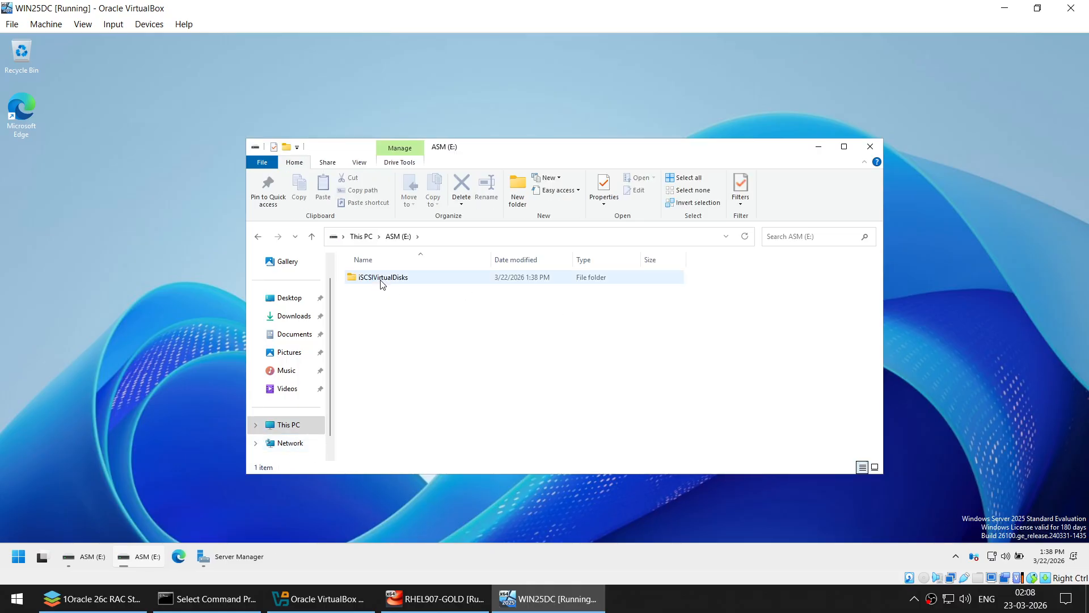
double_click(400, 284)
click(398, 282)
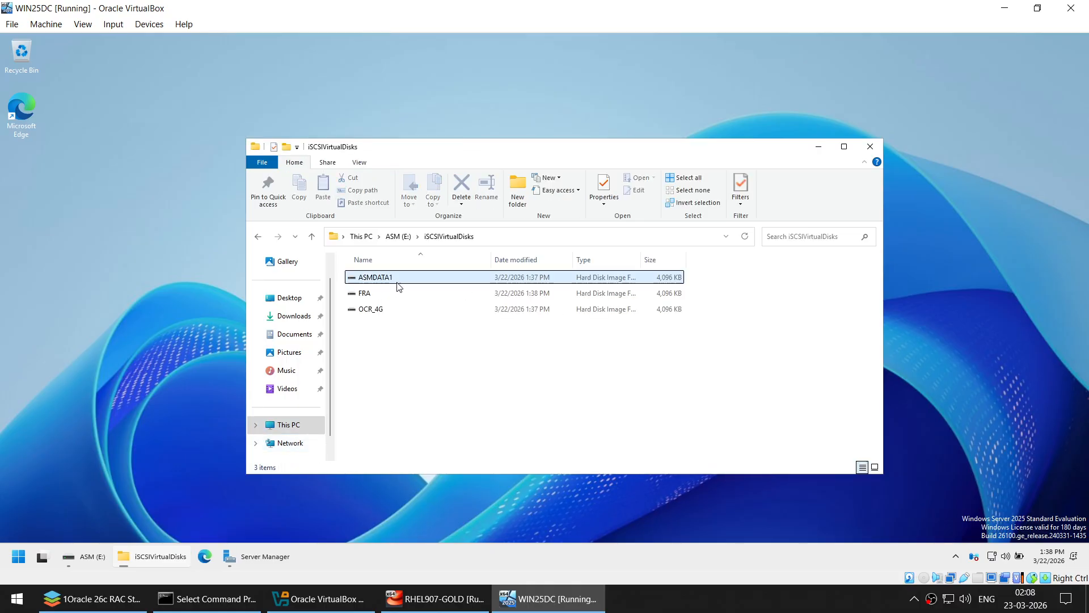
click(397, 294)
click(401, 311)
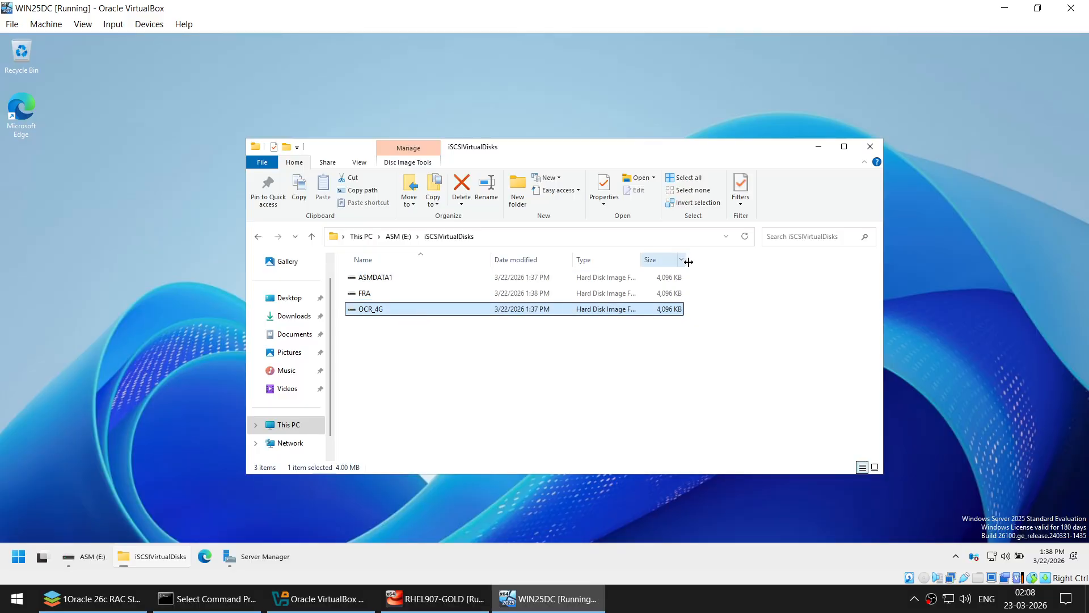
drag(687, 260, 746, 260)
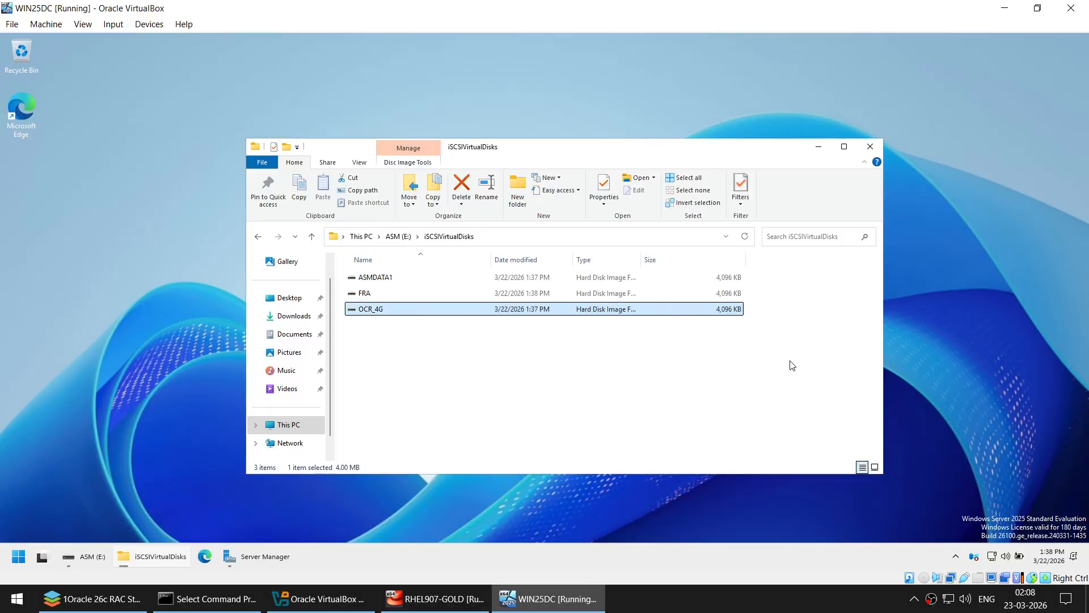
drag(790, 360, 639, 266)
click(732, 279)
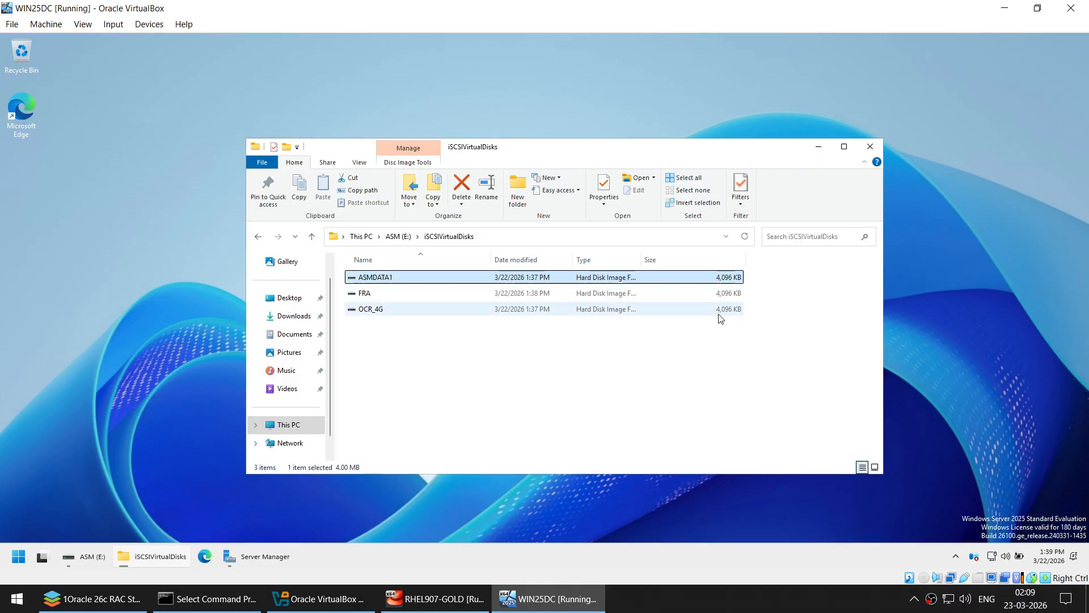
click(254, 562)
- Set up a new 1 GB fixed-size iSCSI disk named full on volume E:
right_click(455, 245)
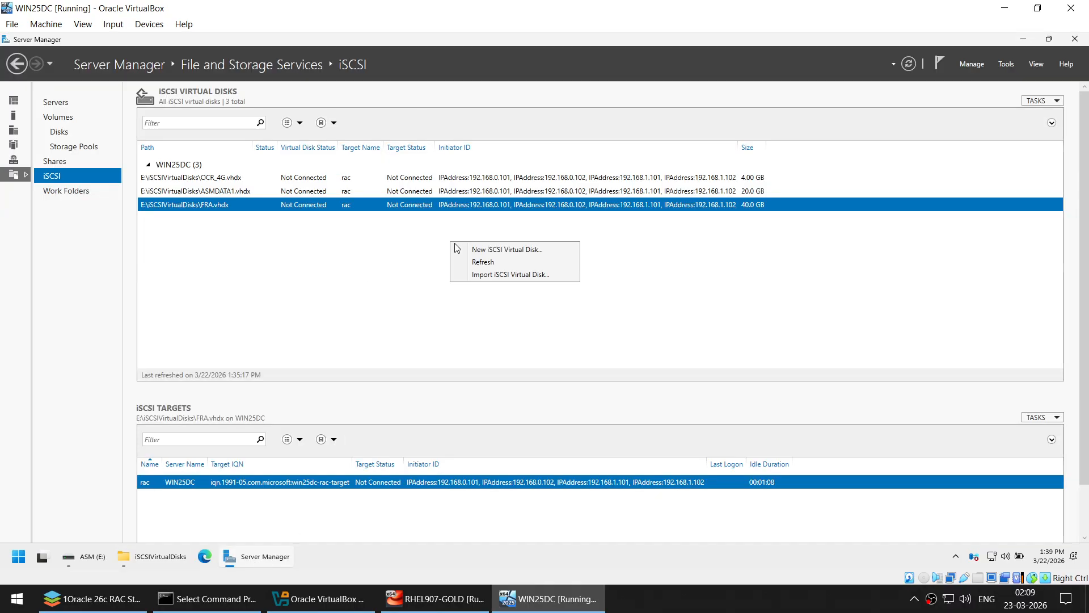
click(458, 249)
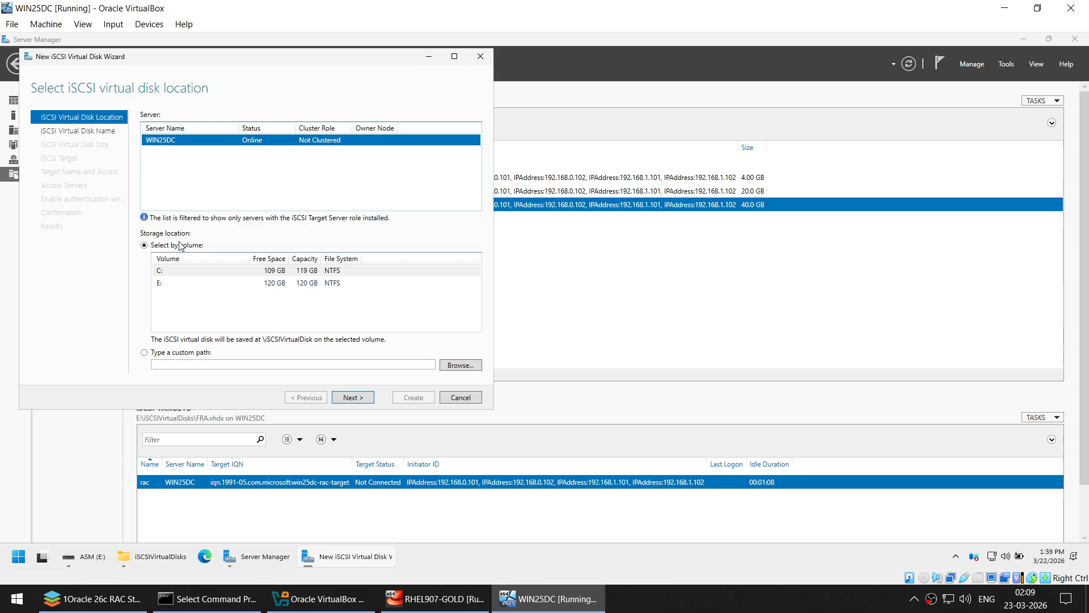
click(183, 283)
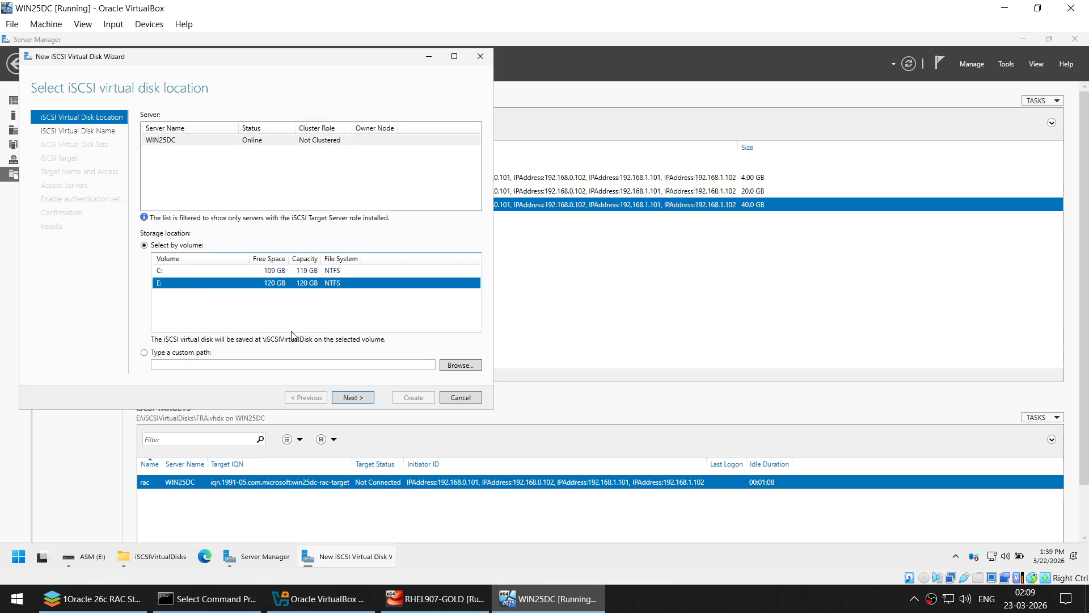
click(368, 399)
text(full)
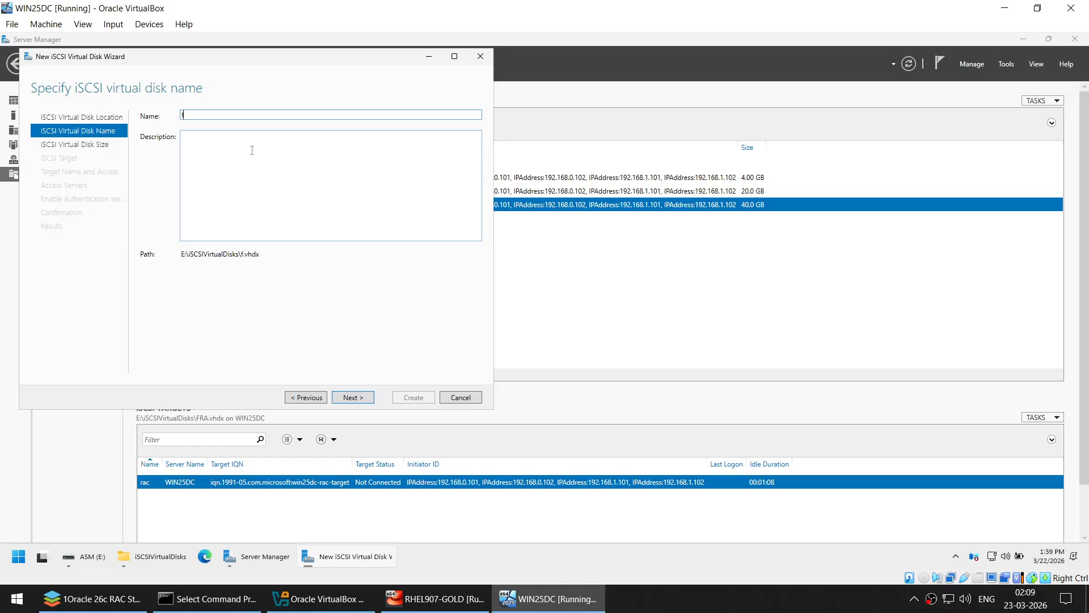
click(362, 397)
drag(232, 61, 544, 73)
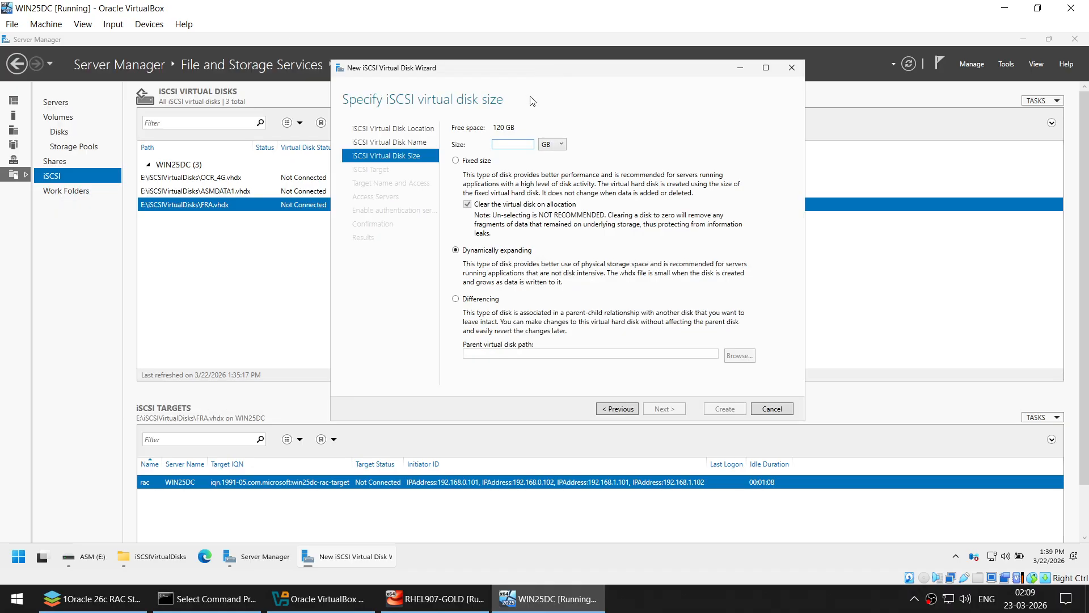
click(470, 161)
click(502, 143)
text(1)
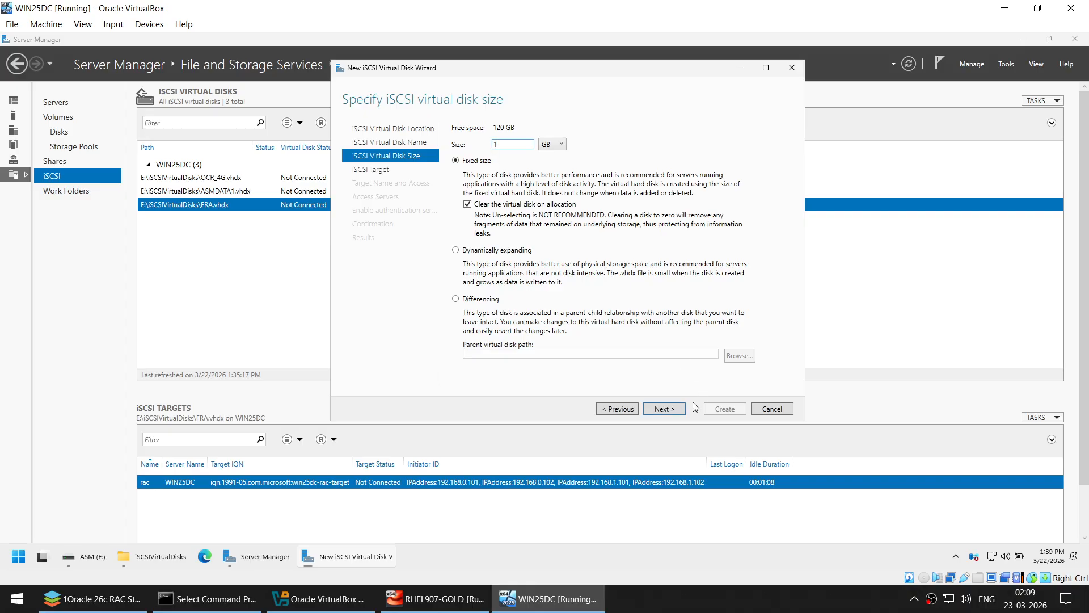
click(667, 410)
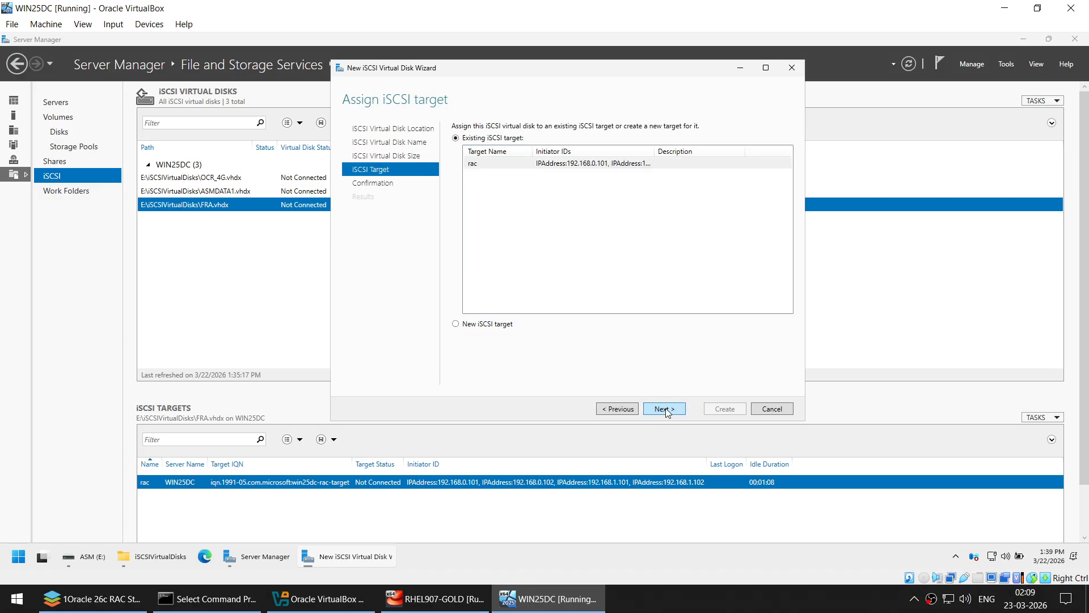
- Cancel the disk wizard, minimize the guest windows, and switch to the setup guide document
click(775, 409)
click(564, 334)
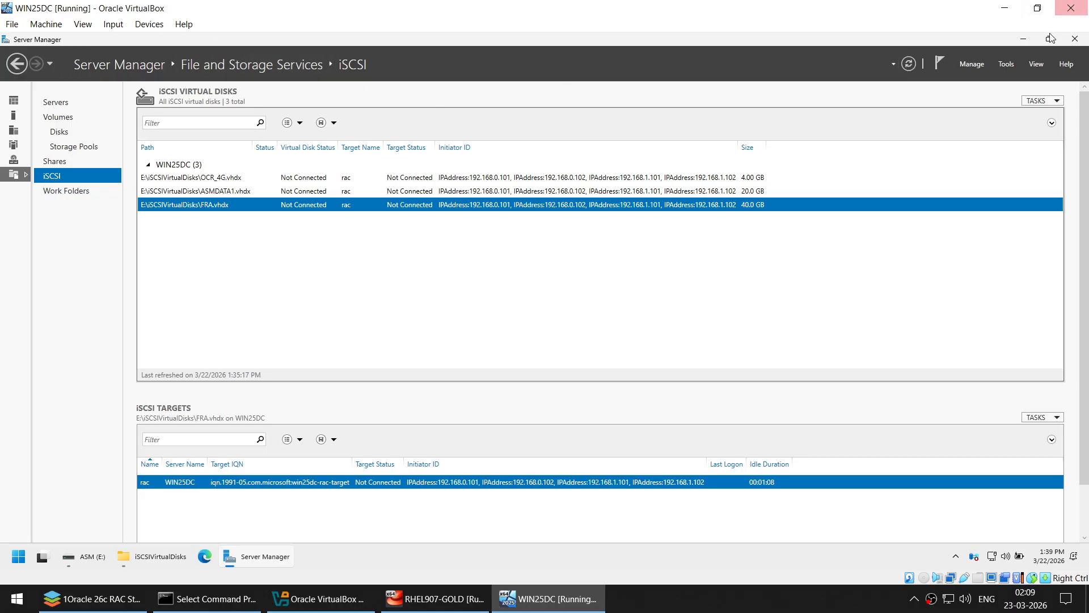
click(1028, 38)
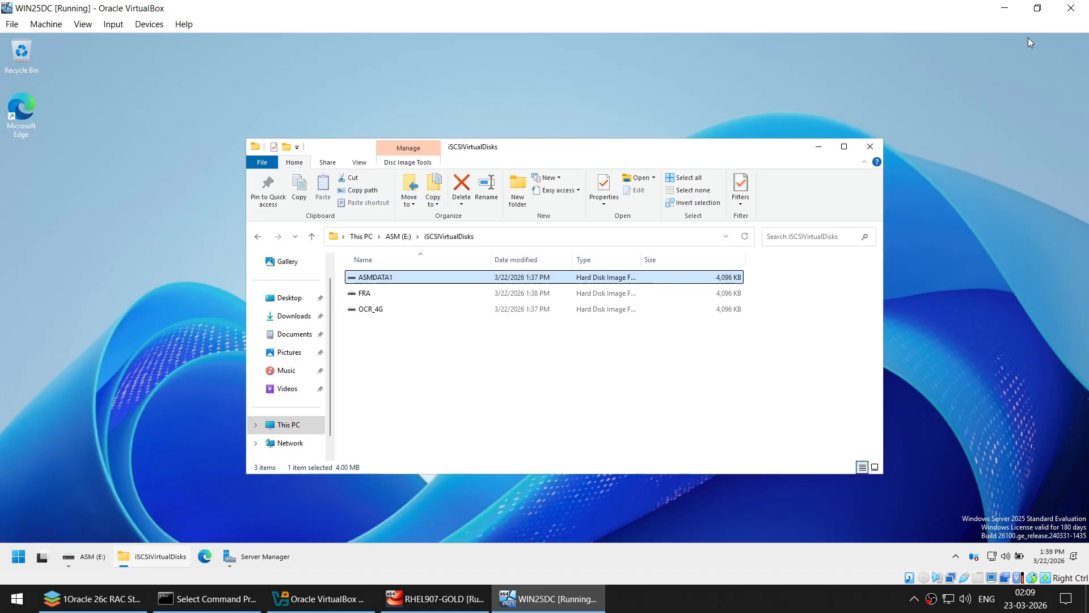
click(818, 147)
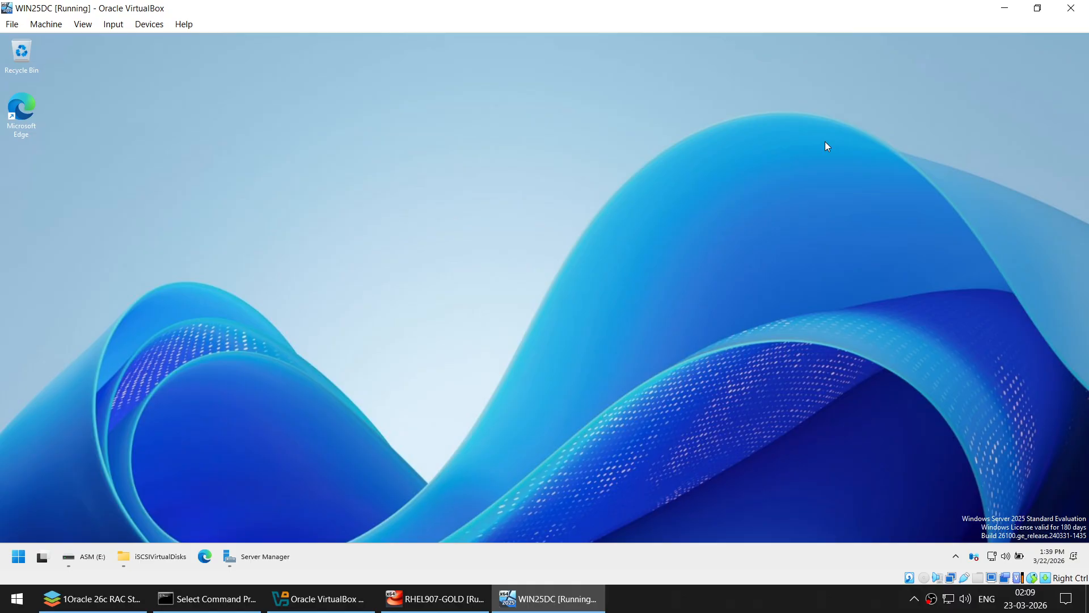
click(90, 599)
- Highlight the Windows version, PRIVATE, the .109 IP endings, the gateway and hostname WIN25DC in the plan
scroll(529, 306, up, 7)
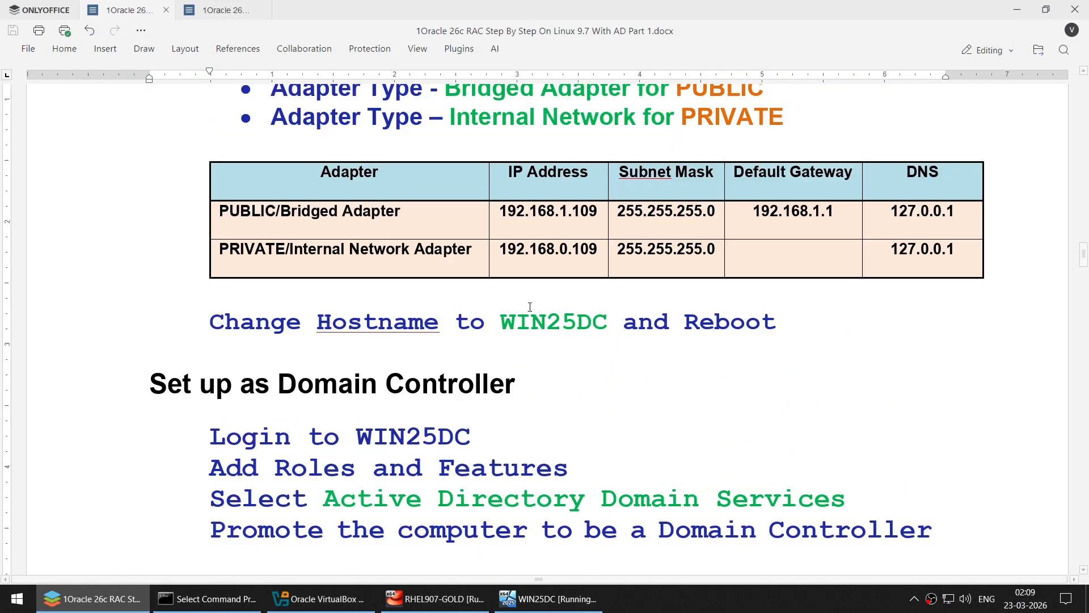
scroll(530, 307, up, 3)
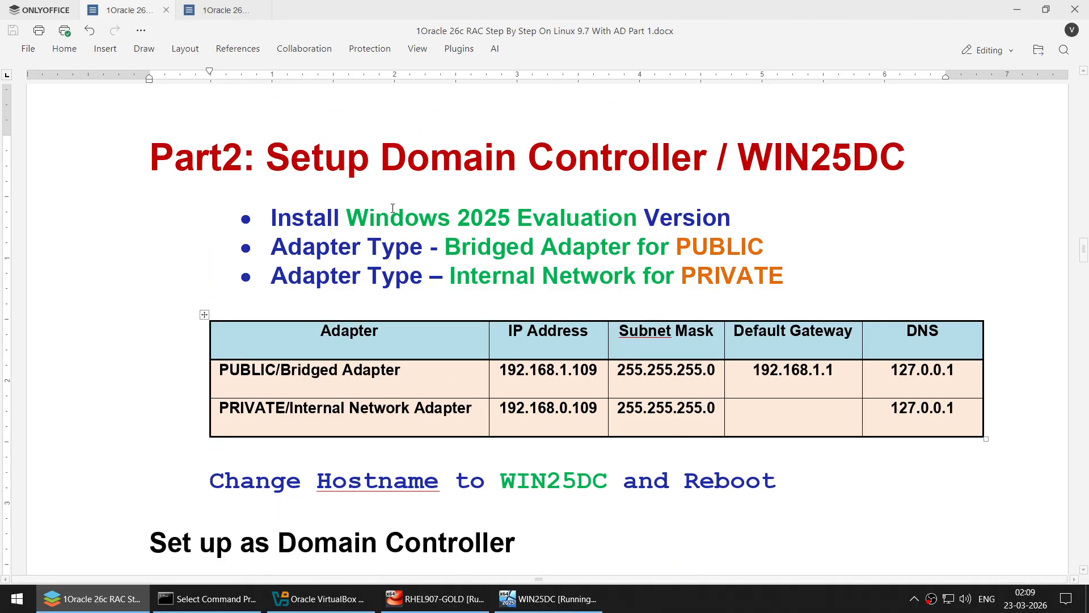
drag(403, 217, 622, 219)
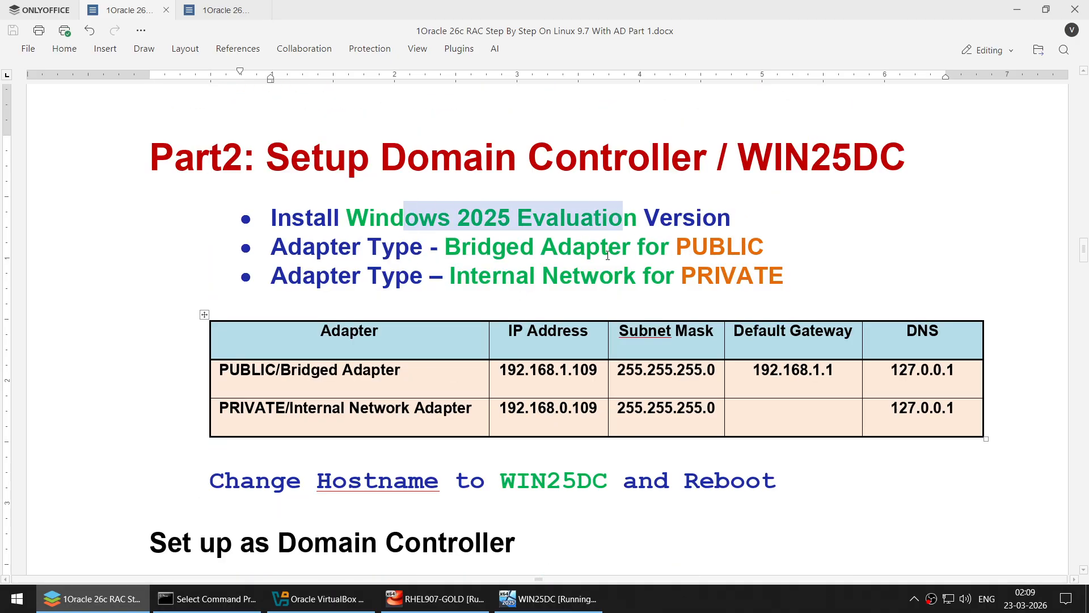
click(707, 250)
double_click(714, 274)
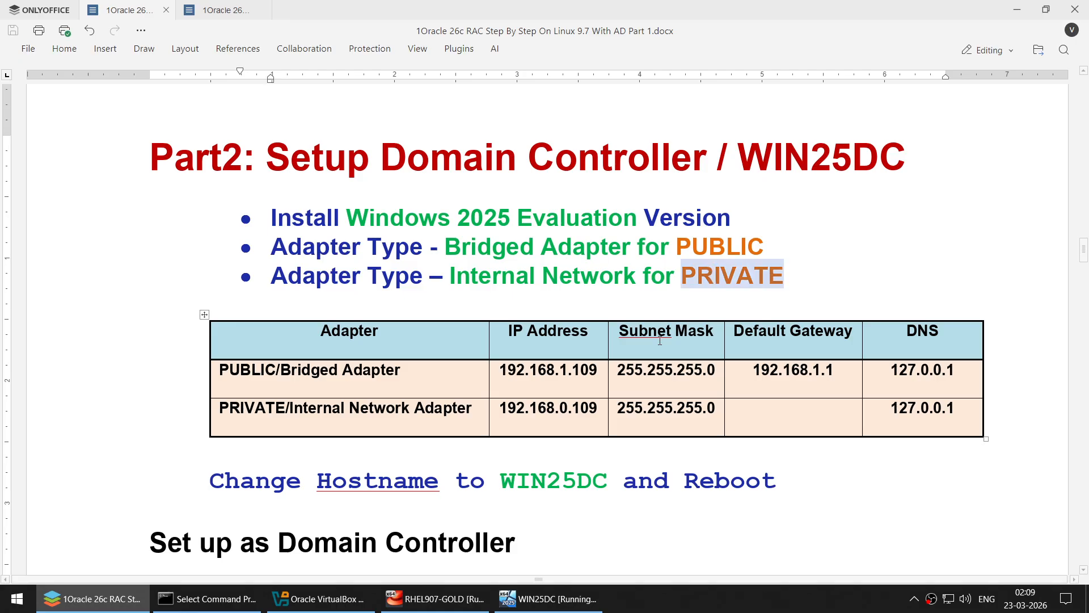
scroll(605, 299, down, 2)
click(562, 261)
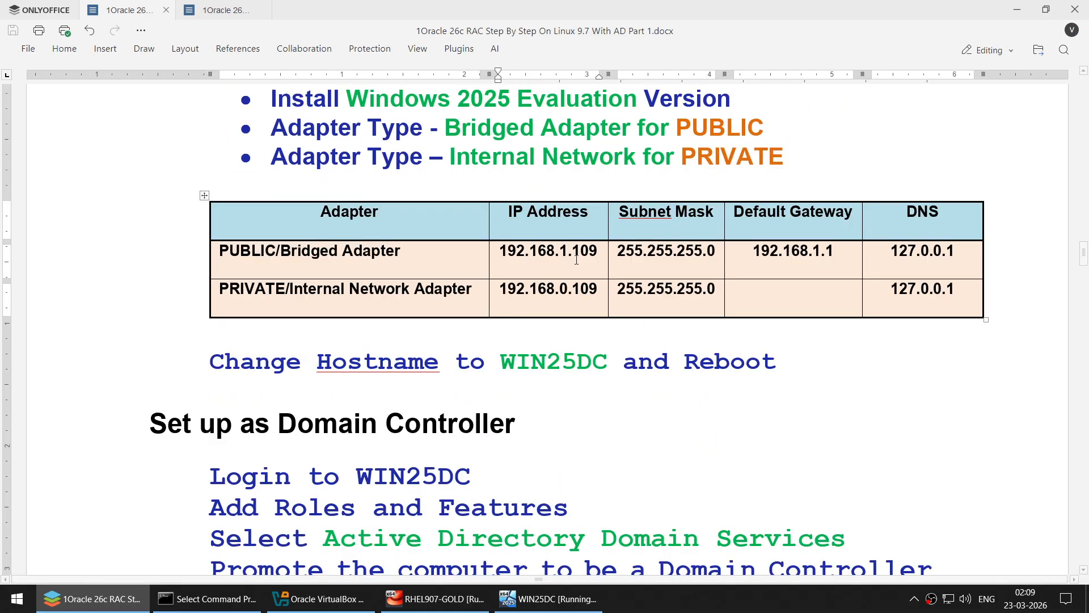
double_click(576, 259)
double_click(586, 288)
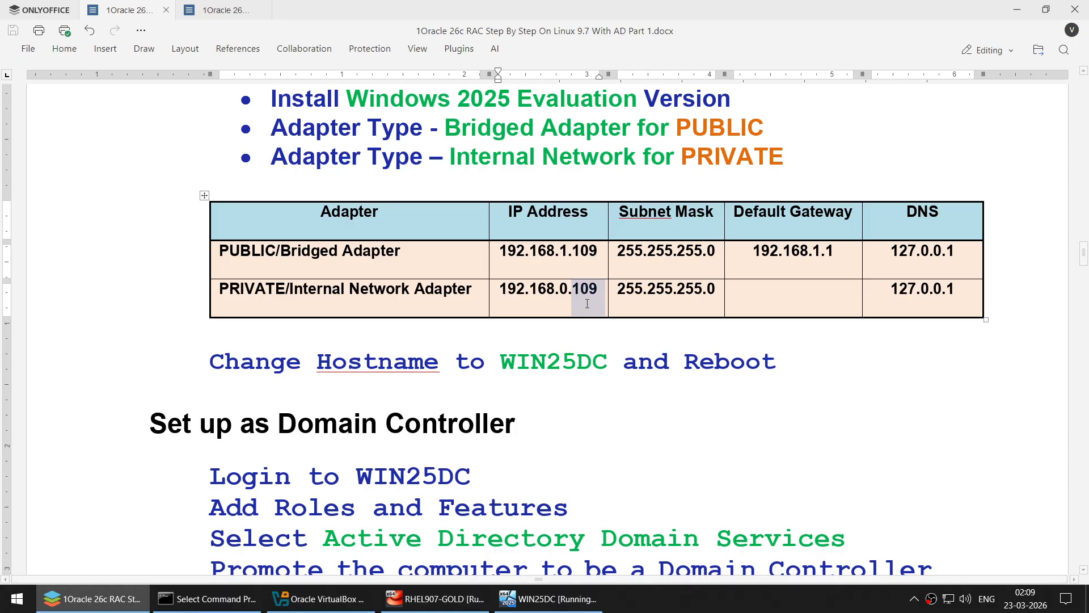
click(811, 252)
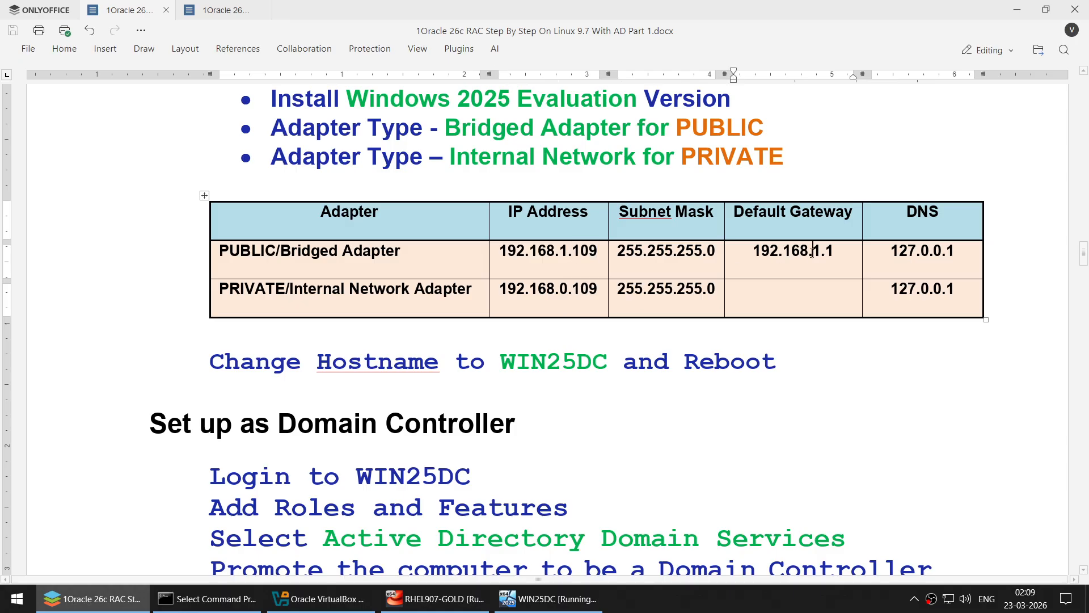
scroll(770, 270, down, 3)
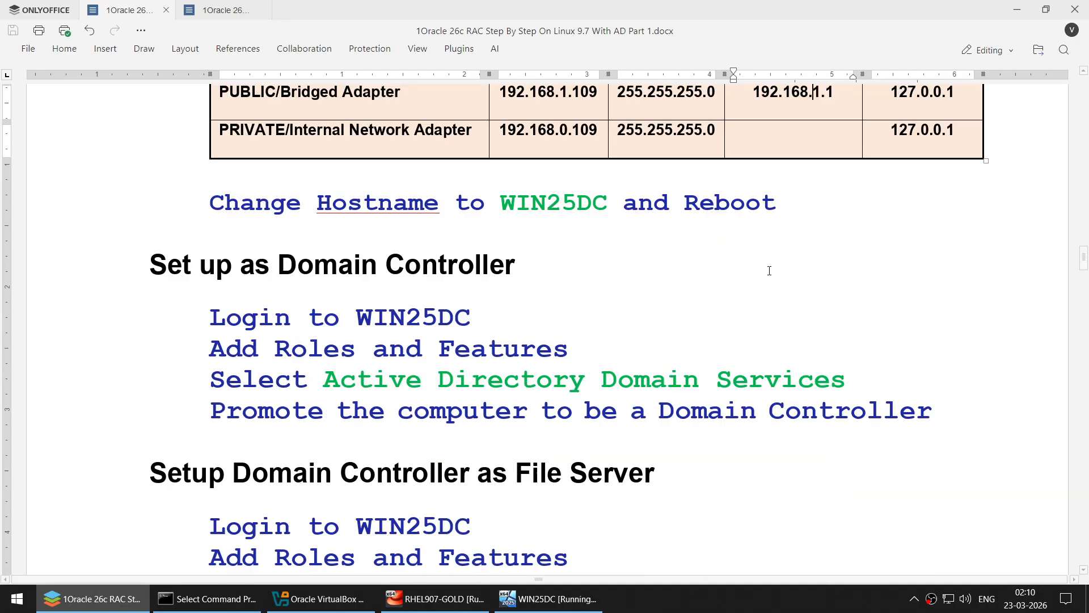
click(541, 215)
double_click(542, 215)
- Highlight the Domain Controller heading, iSCSI Target Server, 20GB and 40GB disks, user RAC and the Part2 heading
scroll(540, 282, down, 2)
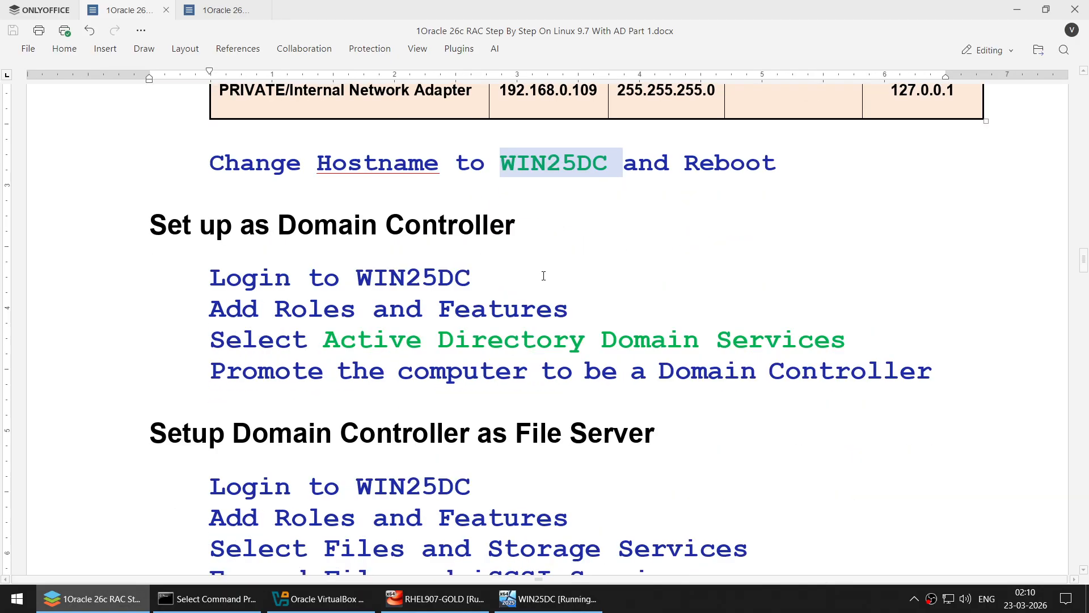
drag(270, 193, 506, 192)
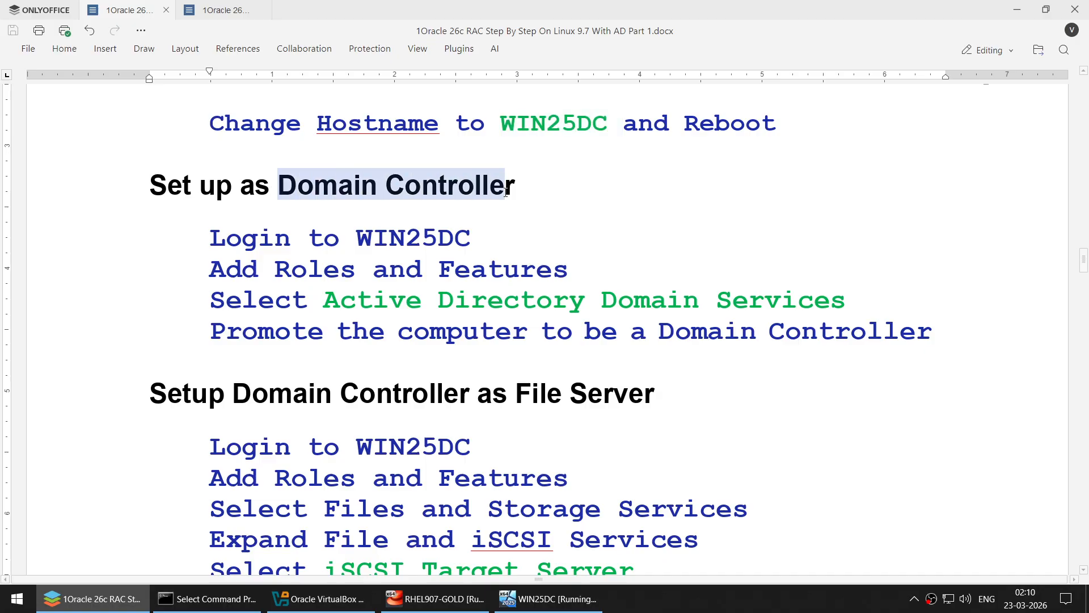
scroll(533, 278, down, 3)
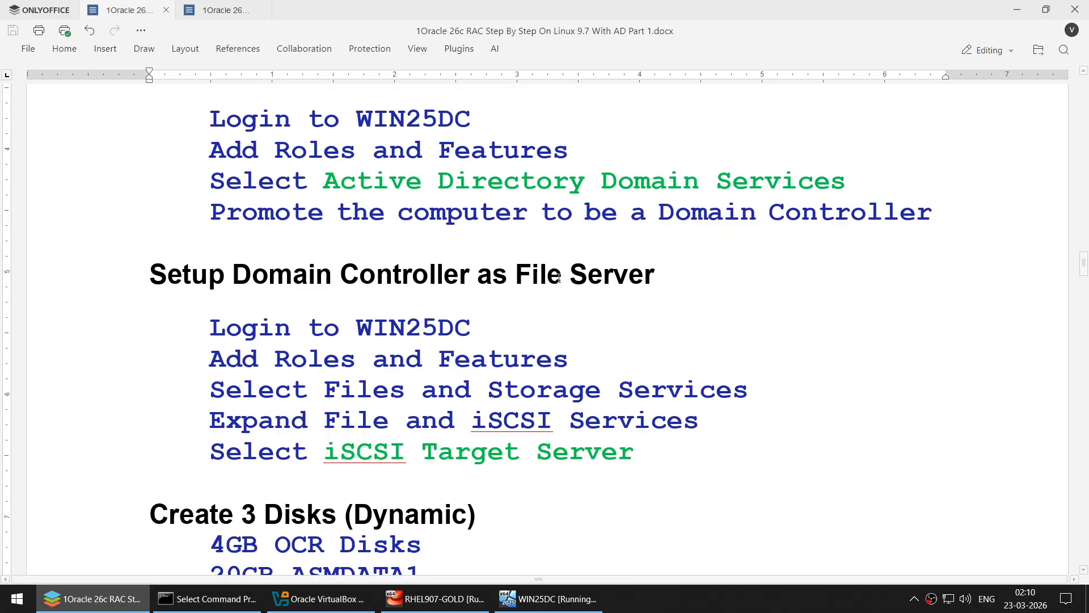
drag(558, 278, 656, 277)
scroll(623, 297, down, 1)
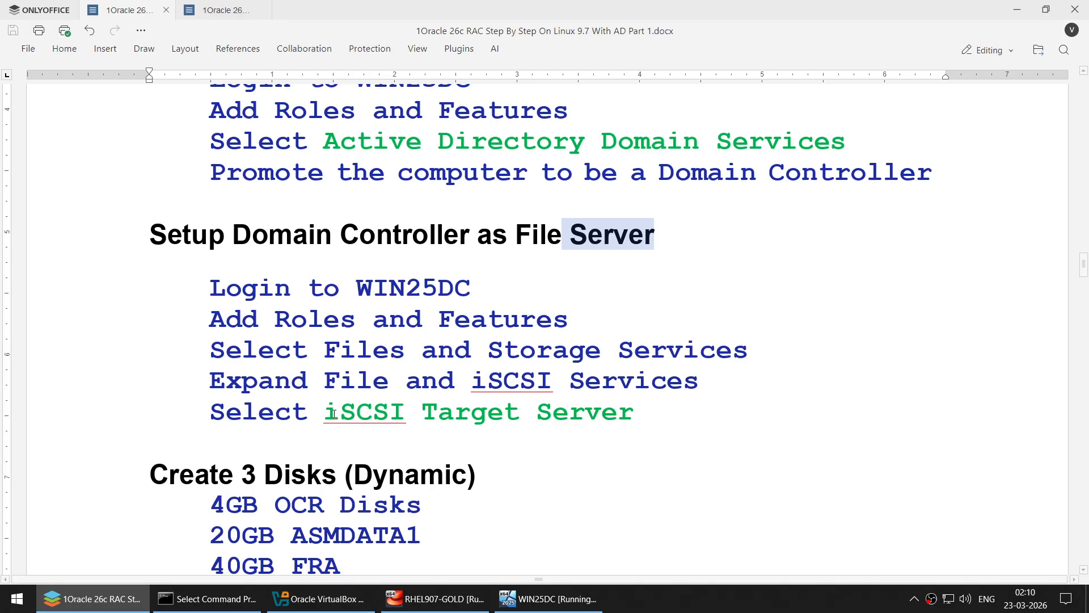
drag(334, 413, 618, 413)
scroll(624, 405, down, 3)
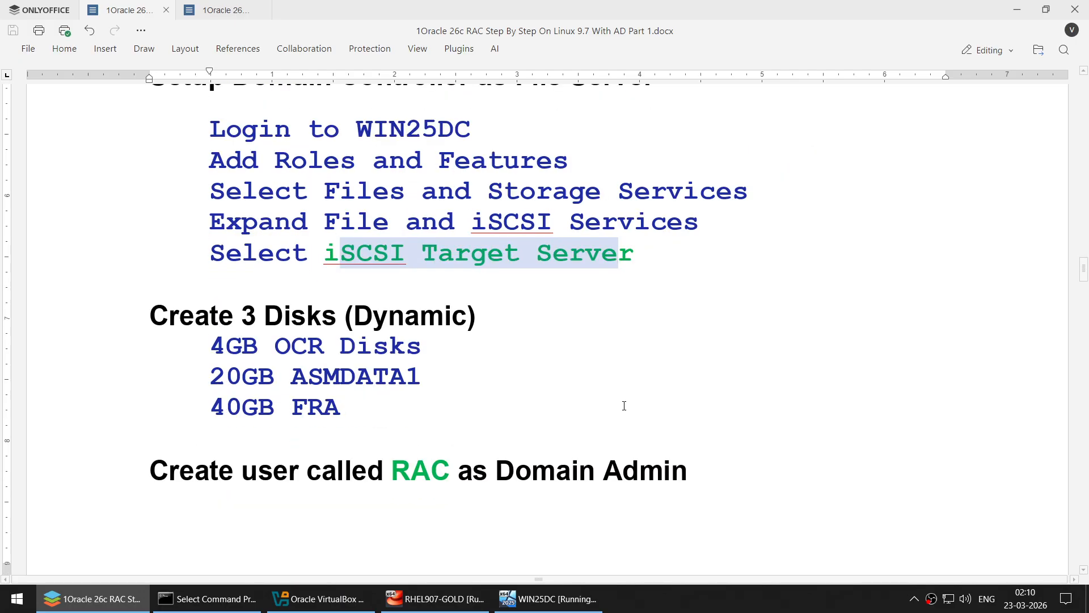
click(246, 357)
double_click(243, 376)
double_click(244, 408)
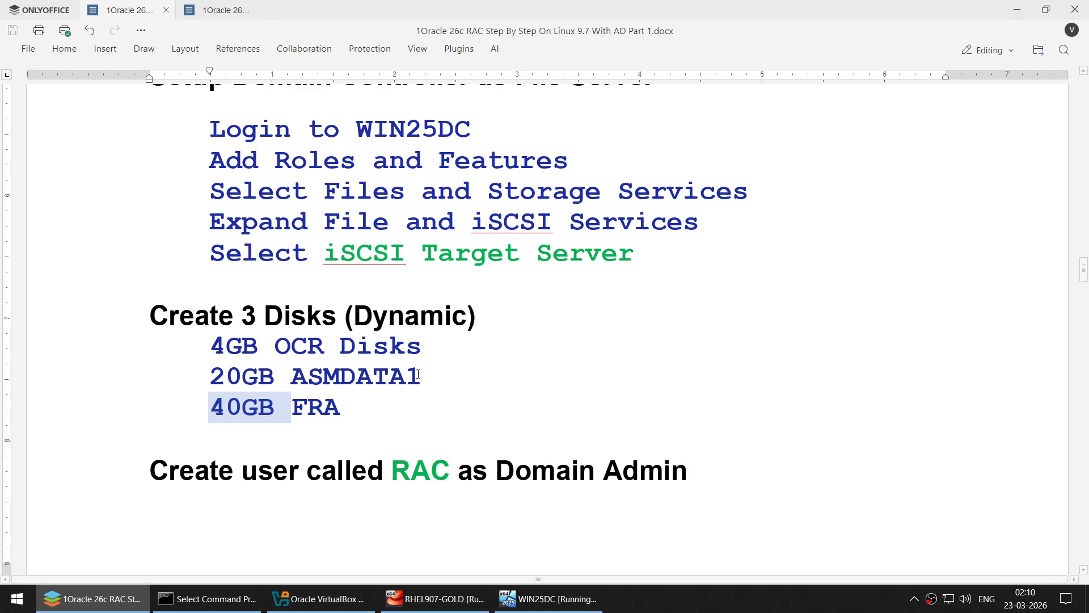
scroll(448, 379, down, 2)
double_click(433, 352)
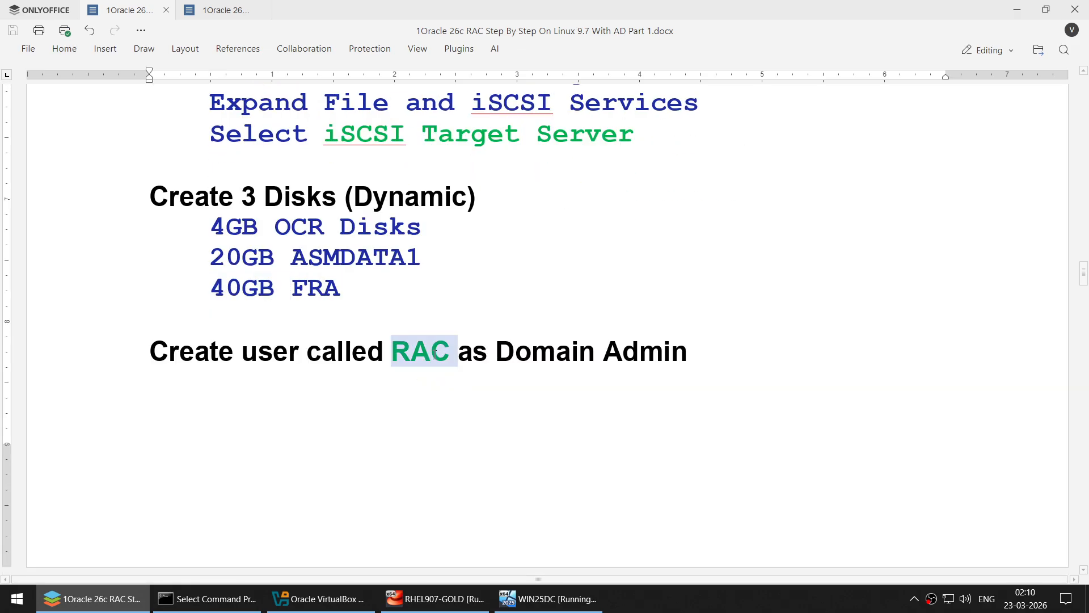
double_click(609, 351)
scroll(618, 363, up, 8)
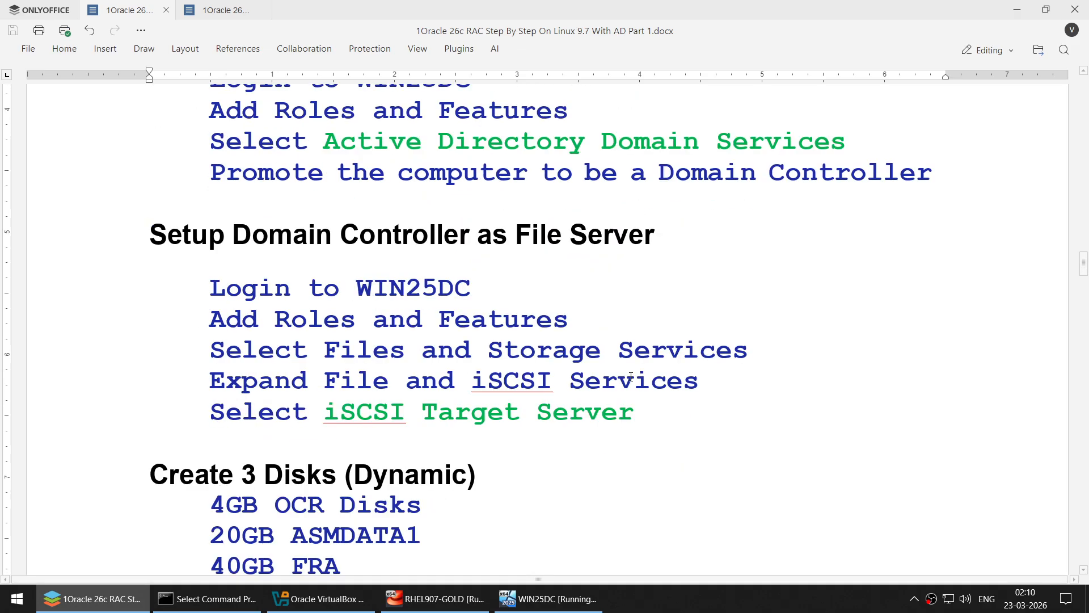
scroll(631, 376, up, 5)
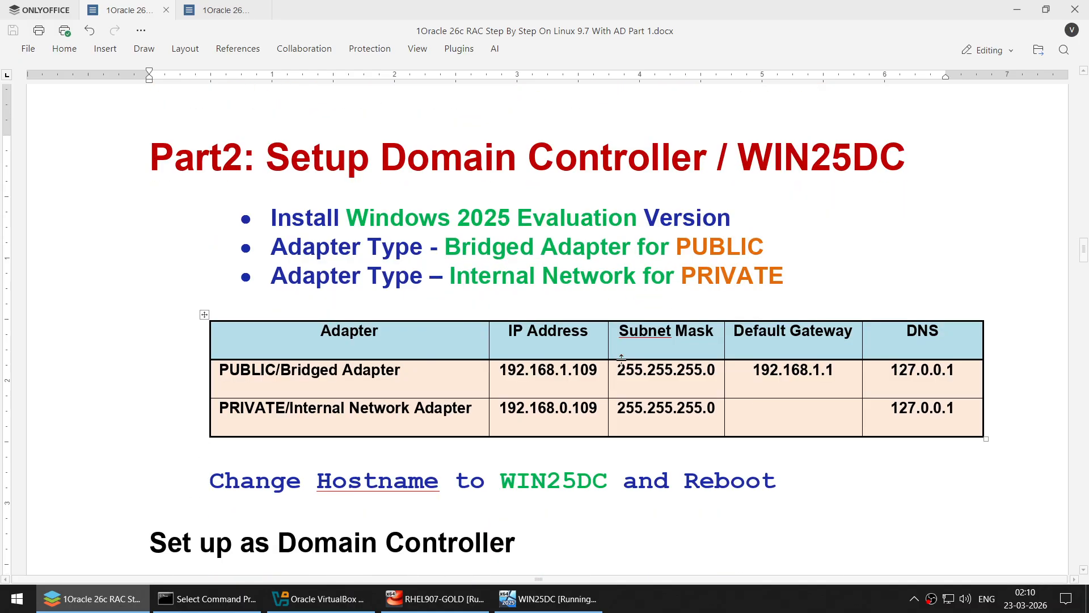
drag(290, 165, 878, 168)
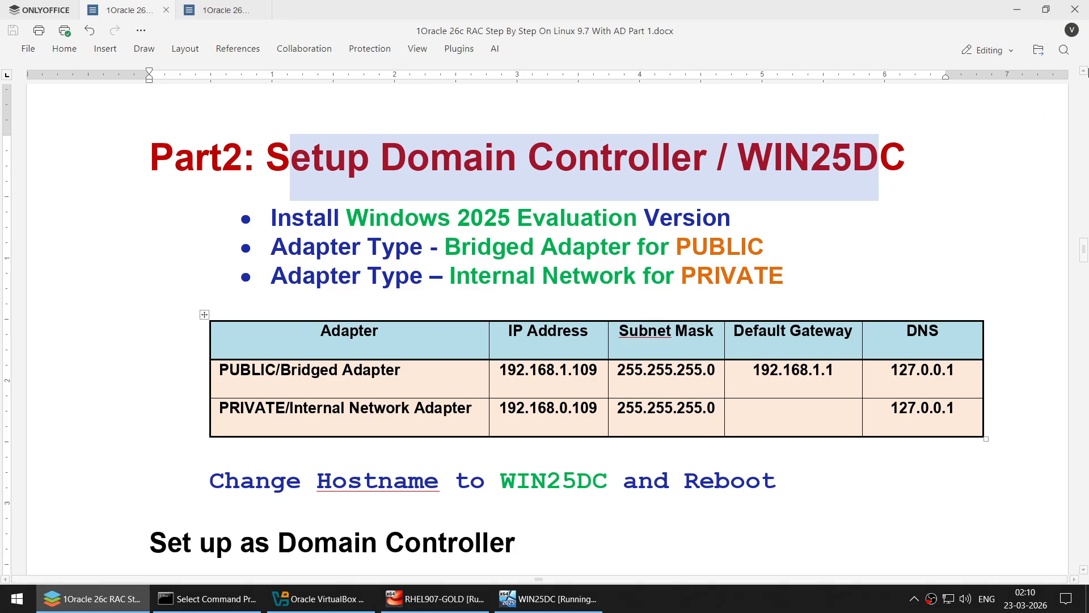
- Minimize the WIN25DC window and the plan document to reveal VirtualBox Manager
click(595, 598)
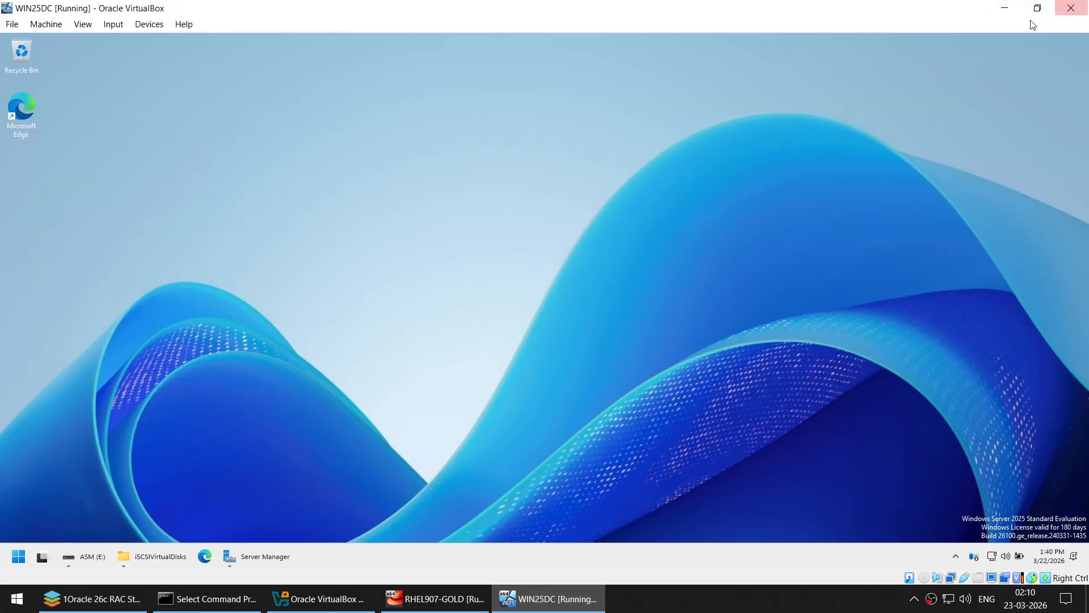
click(1005, 9)
click(1010, 11)
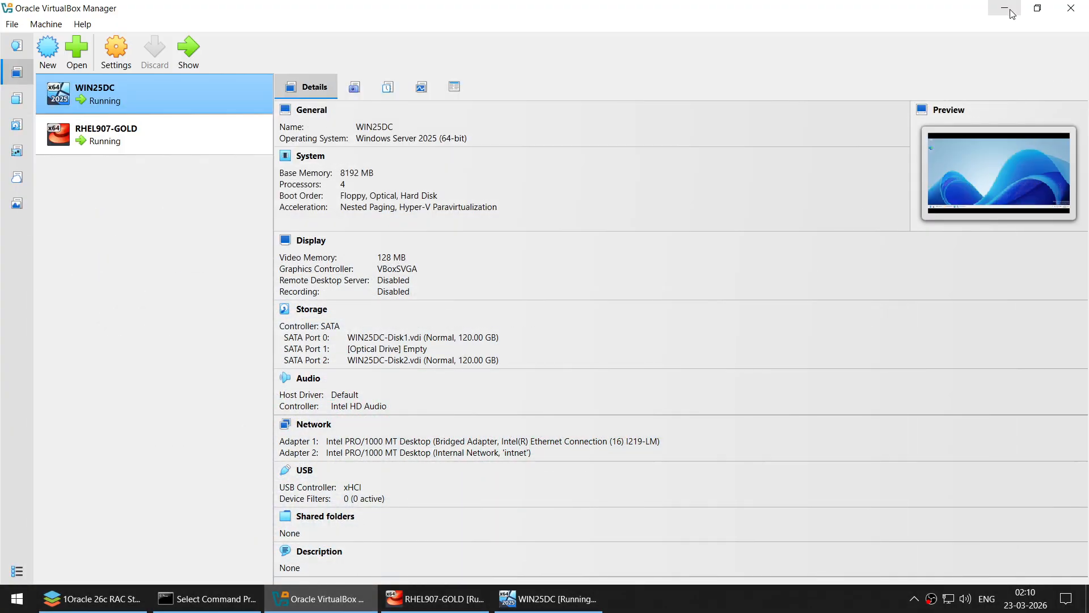
- Reboot the newly installed RHEL907-GOLD system from its VM window
click(1004, 9)
click(443, 598)
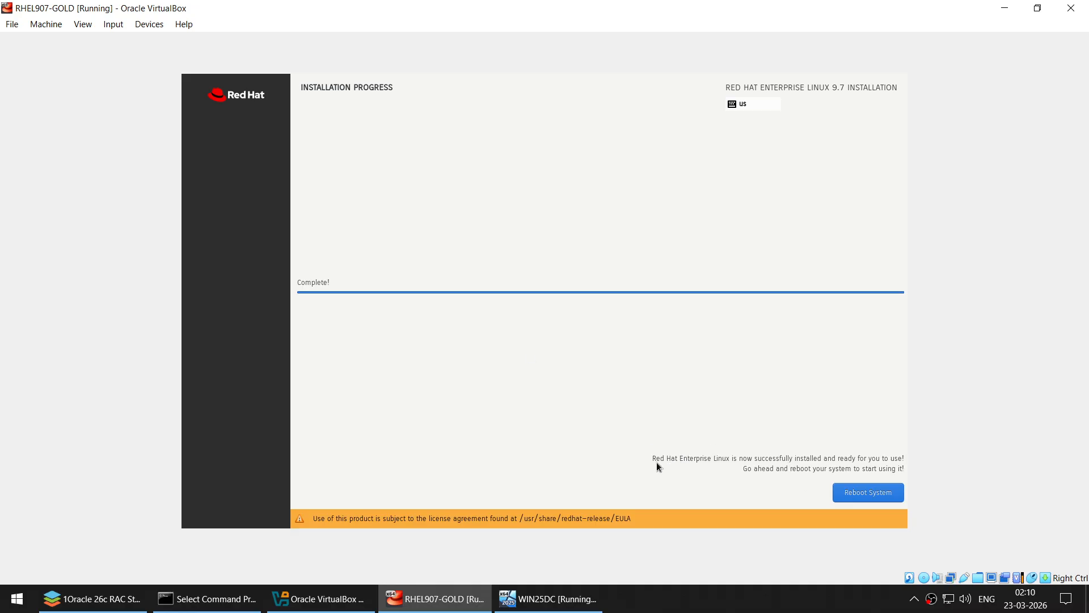
click(880, 491)
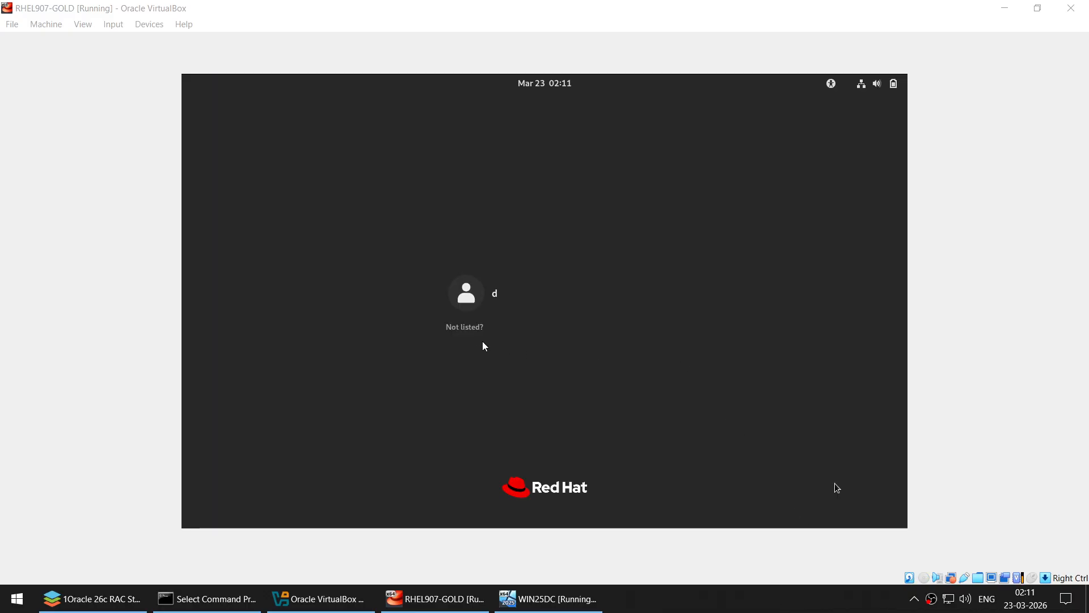
- Sign in through 'Not listed?' as root with the account password
click(836, 487)
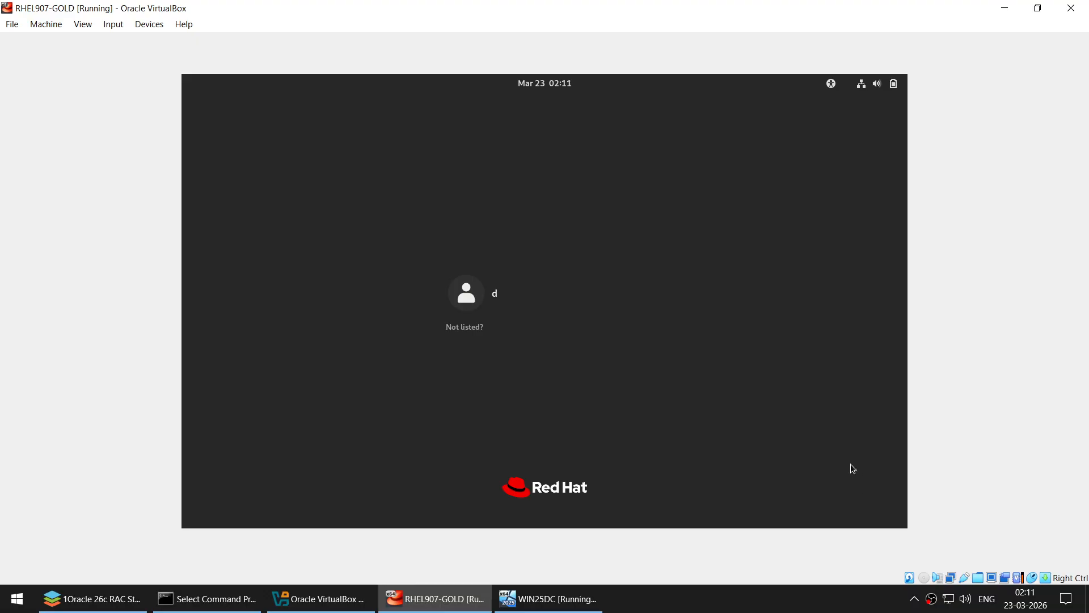
click(465, 328)
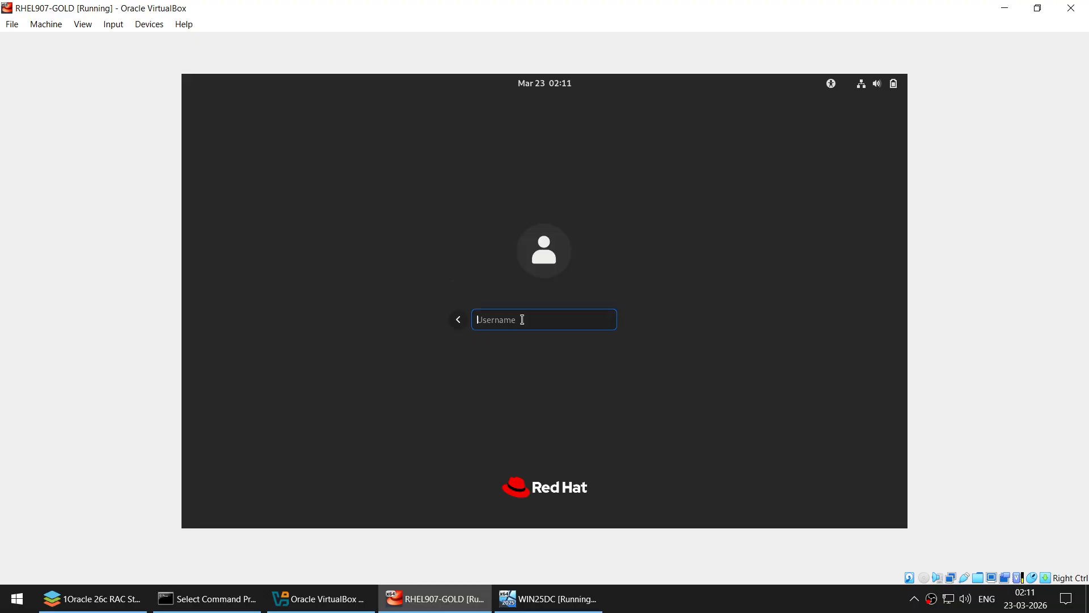
text(root)
key(Return)
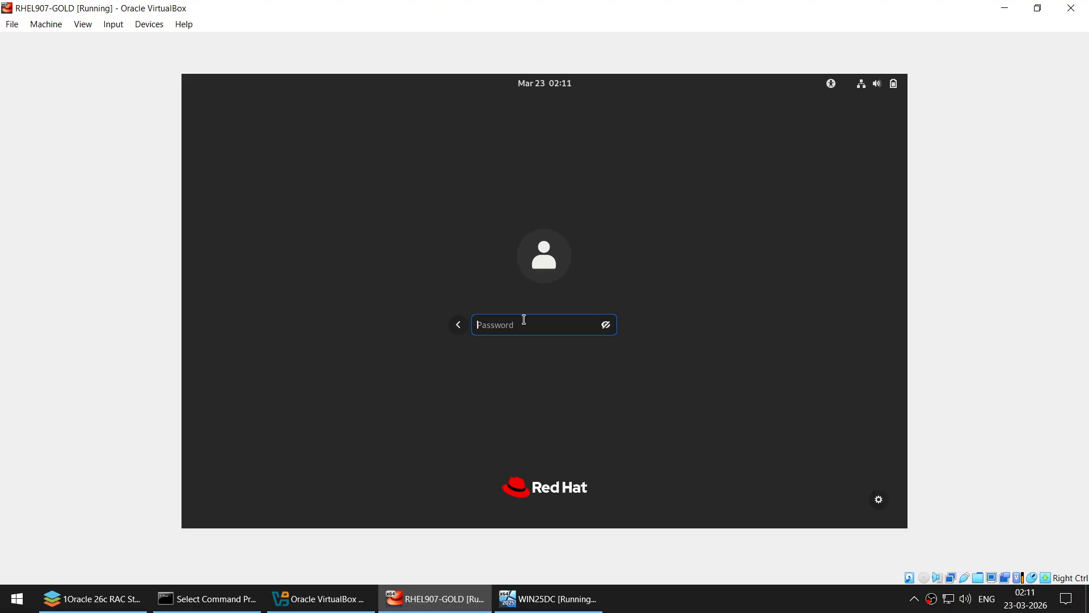
text(********)
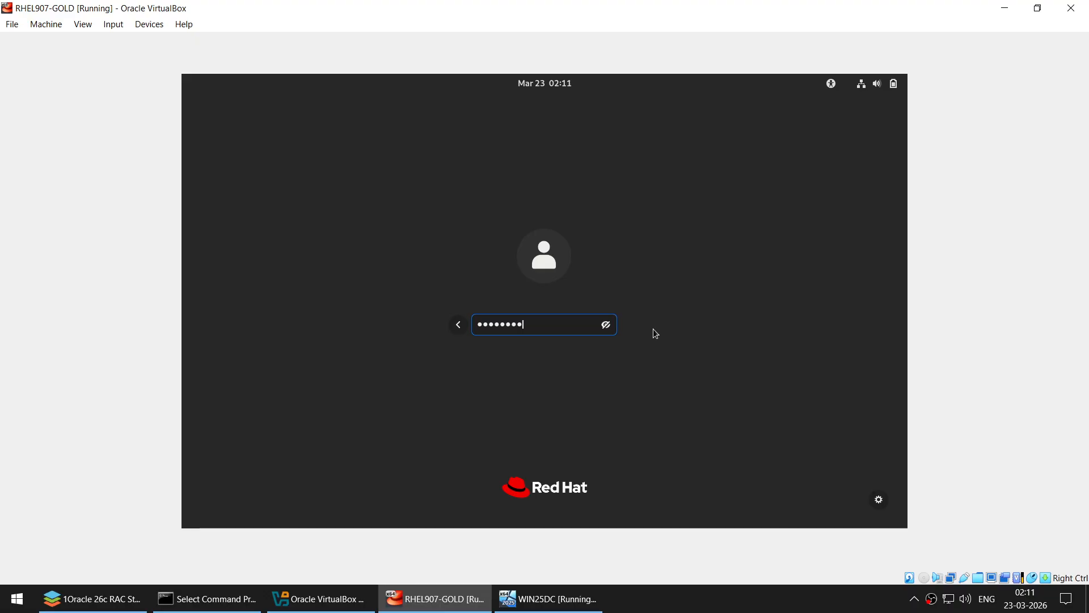
key(Return)
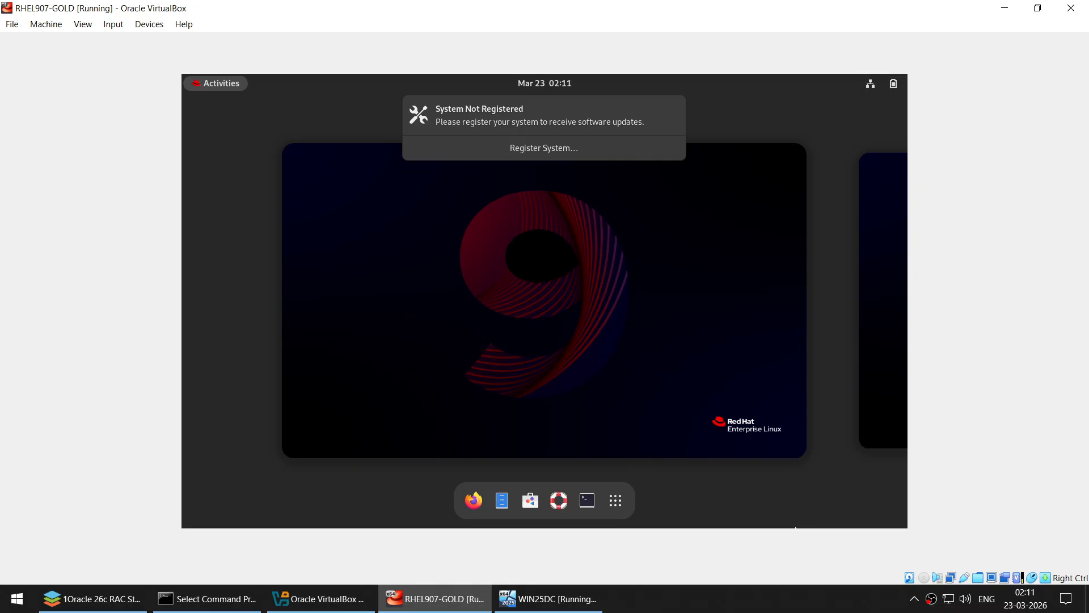
- Launch PuTTY and connect to 192.168.1.101, accepting the changed host key
click(1003, 9)
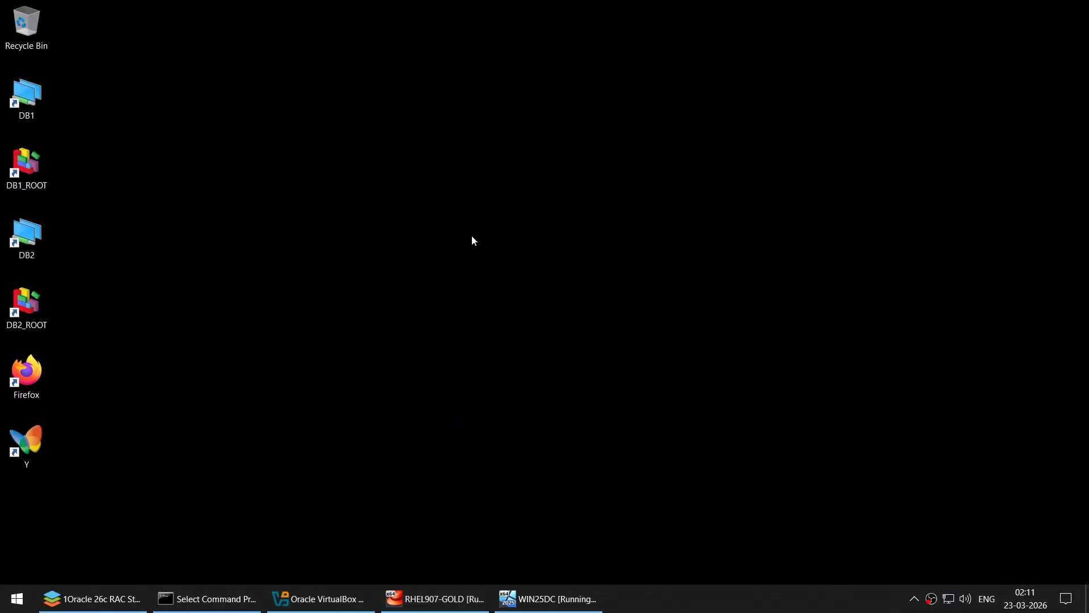
click(11, 599)
text(pu)
key(Return)
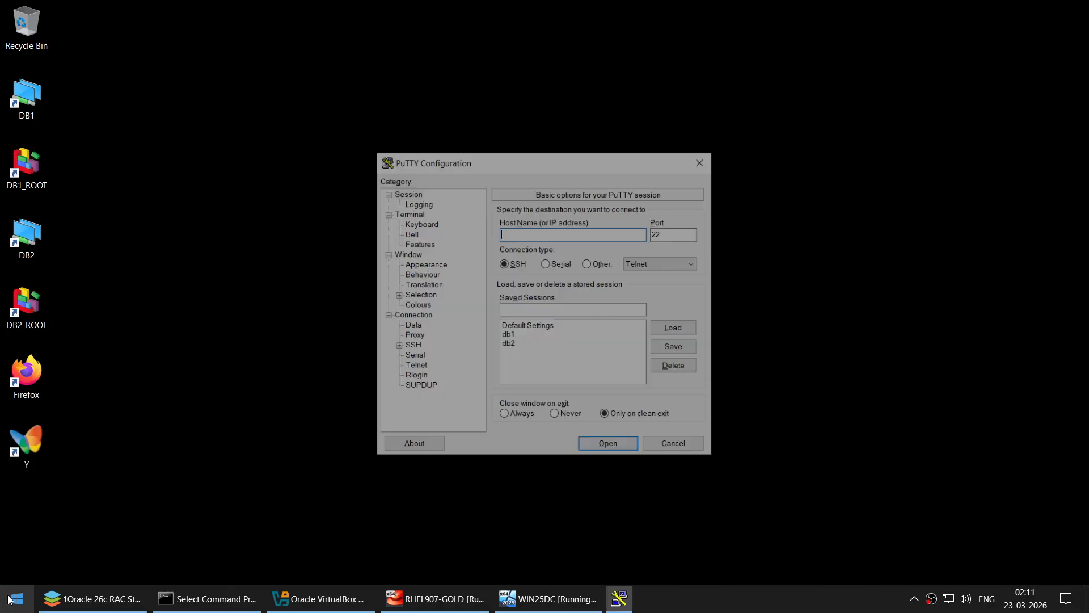
text(192.168)
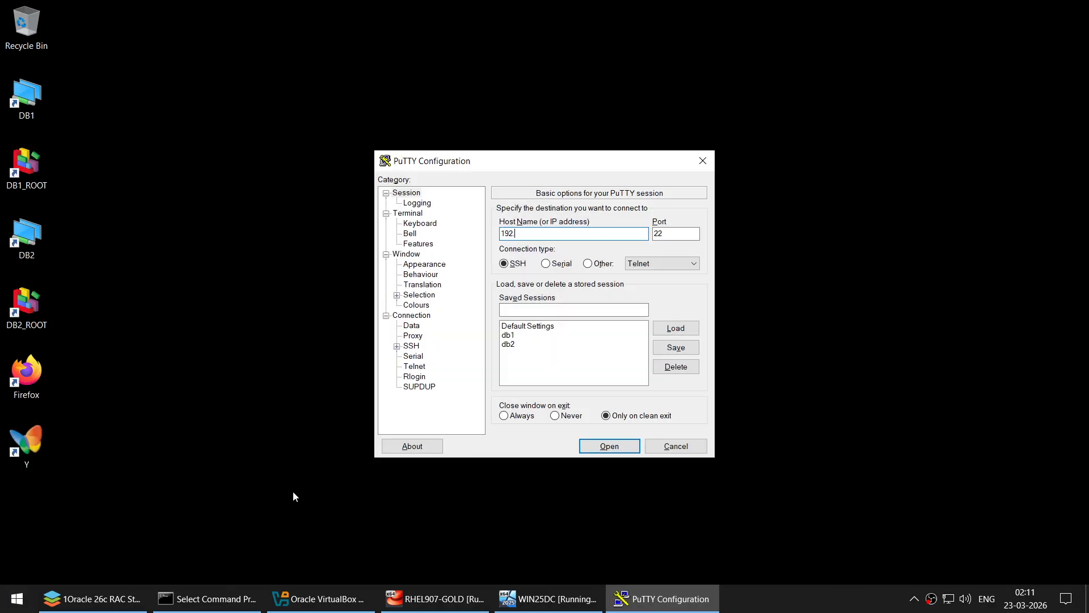
text(.1.101)
key(Return)
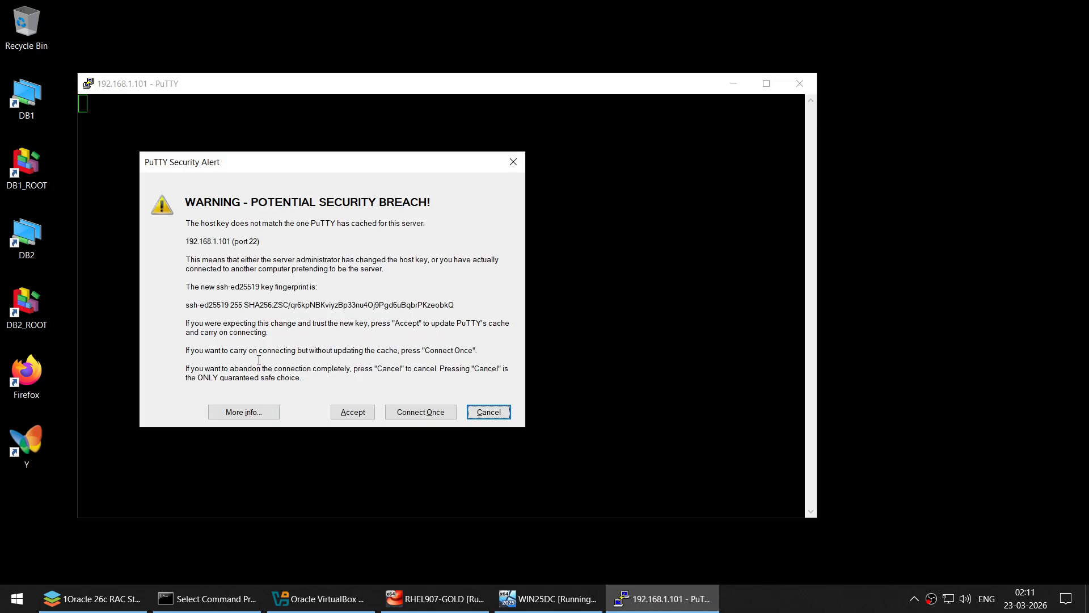
click(335, 410)
- Log in to the session as root with the account password
drag(350, 93, 523, 108)
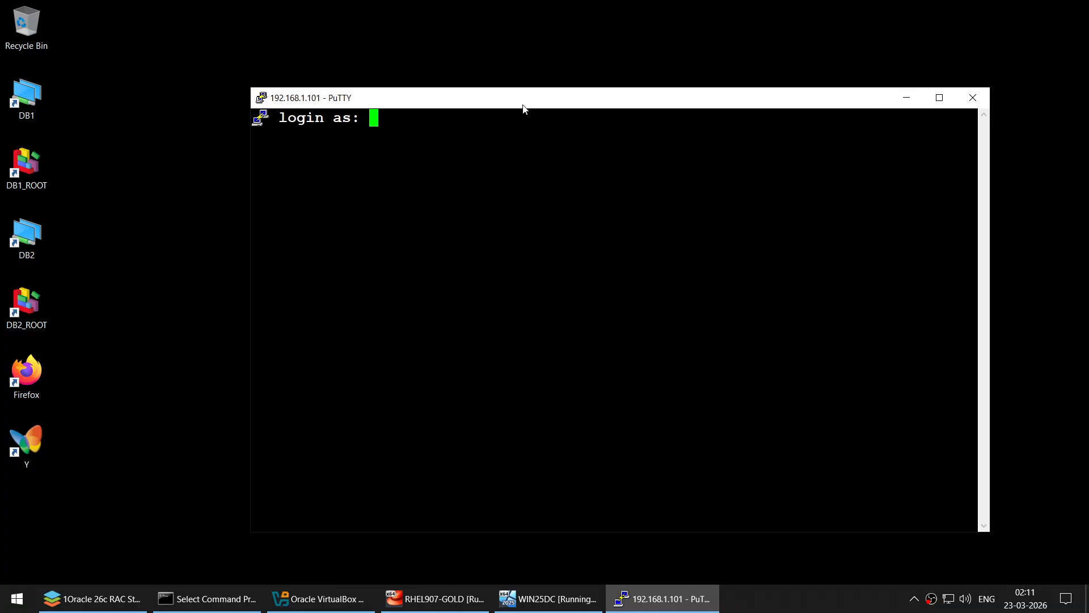
text(root)
key(Return)
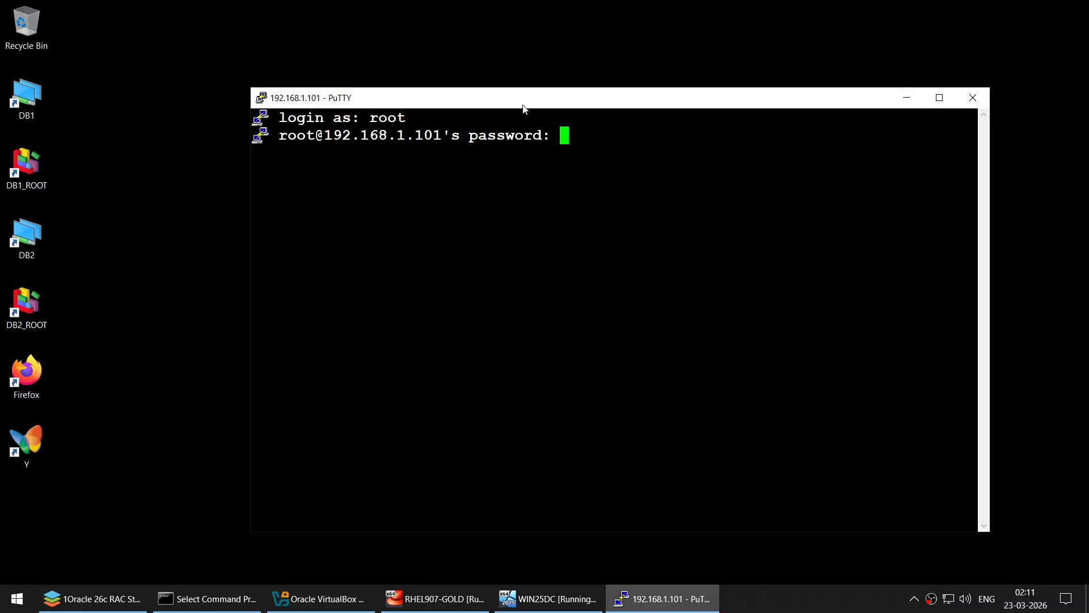
key(Return)
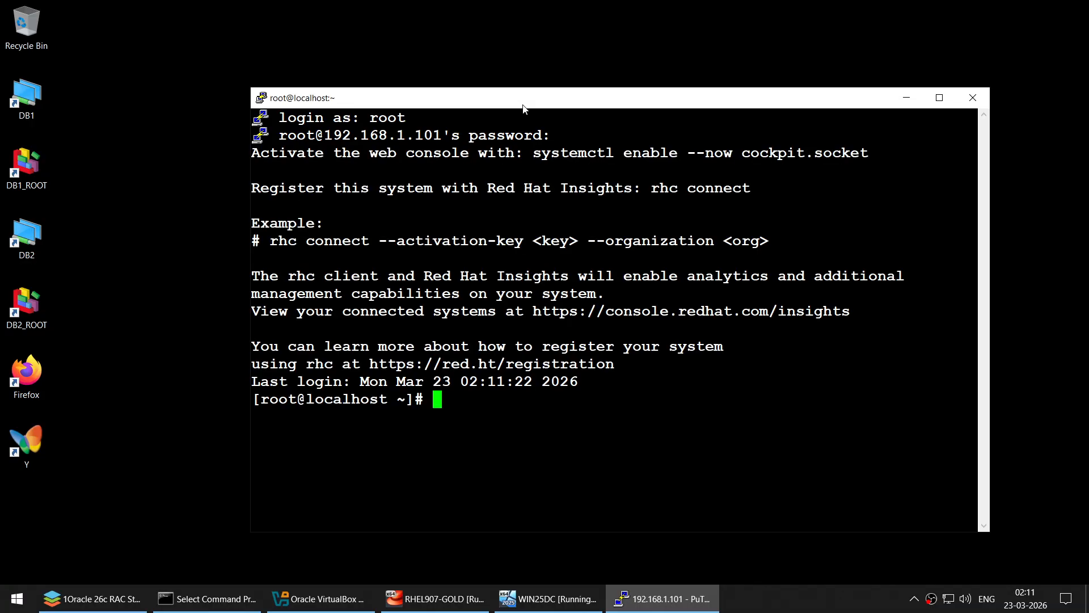
- Clear the terminal and run hostname and ifconfig
text(clear)
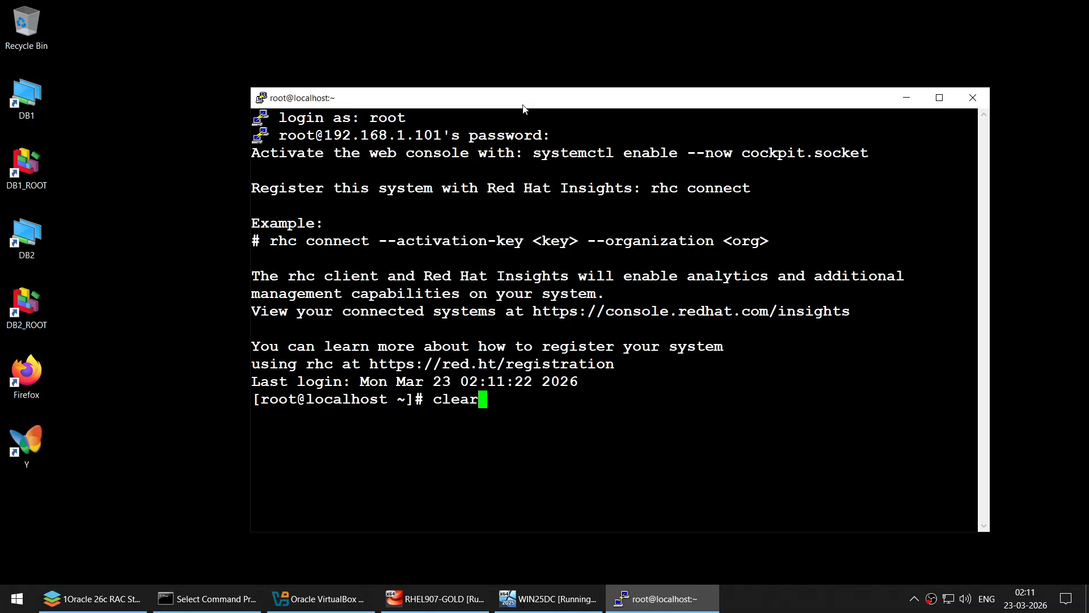
key(Return)
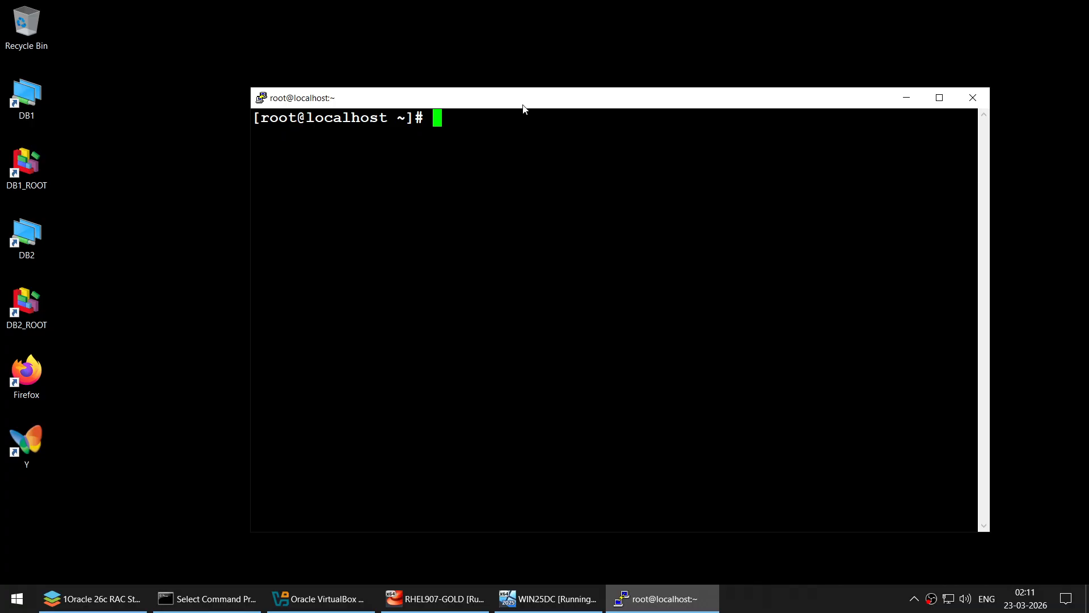
text(hostname)
key(Return)
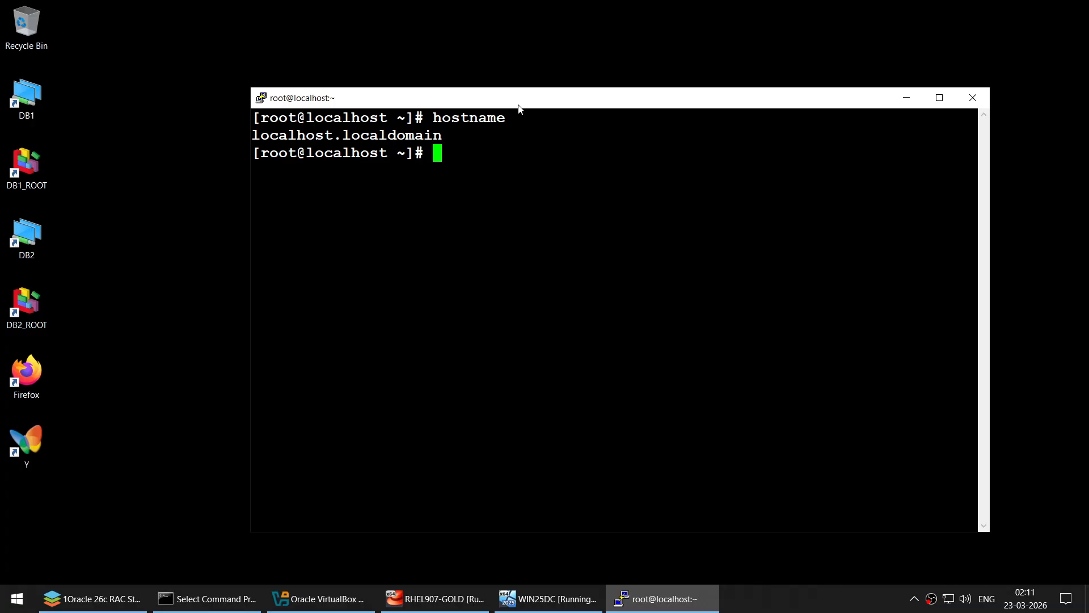
text(ifconf)
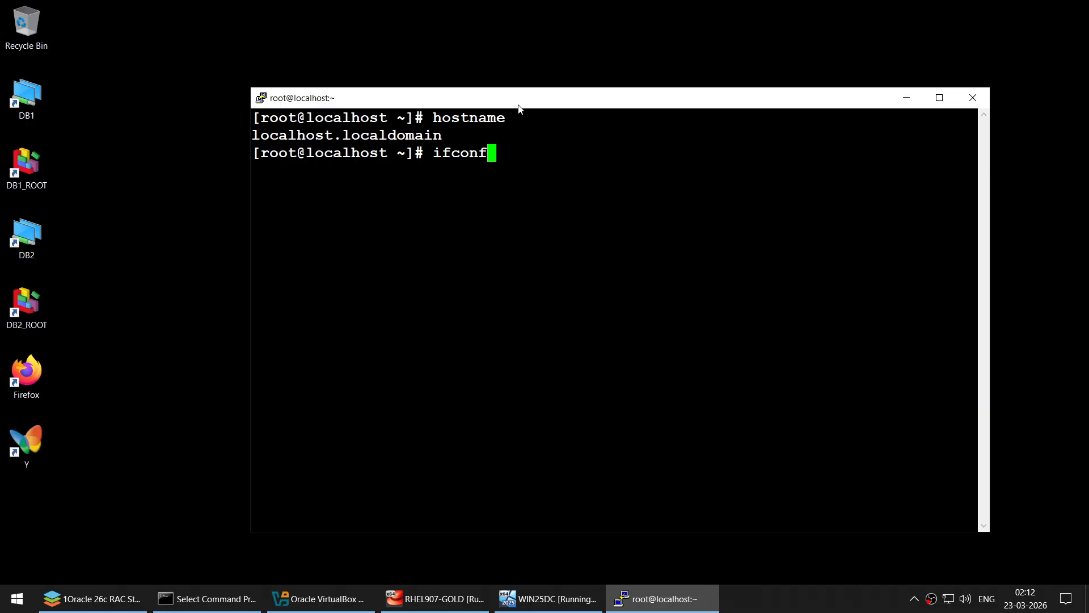
text(ig)
key(Return)
- Review the ifconfig output, highlighting the enp0s3 and enp0s8 interface names
scroll(530, 311, up, 2)
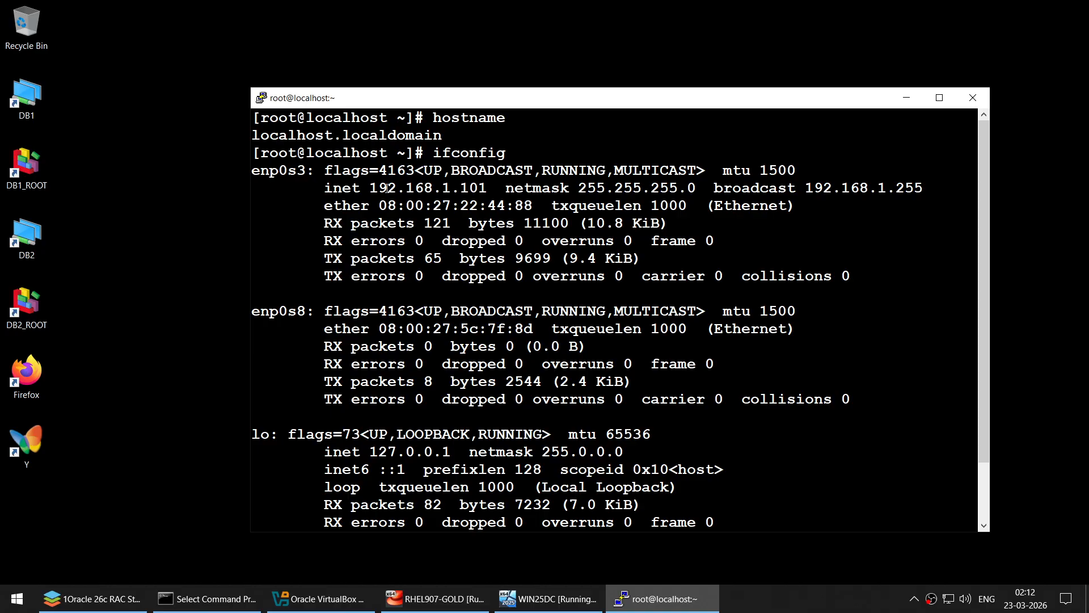
drag(371, 189, 501, 189)
right_click(501, 189)
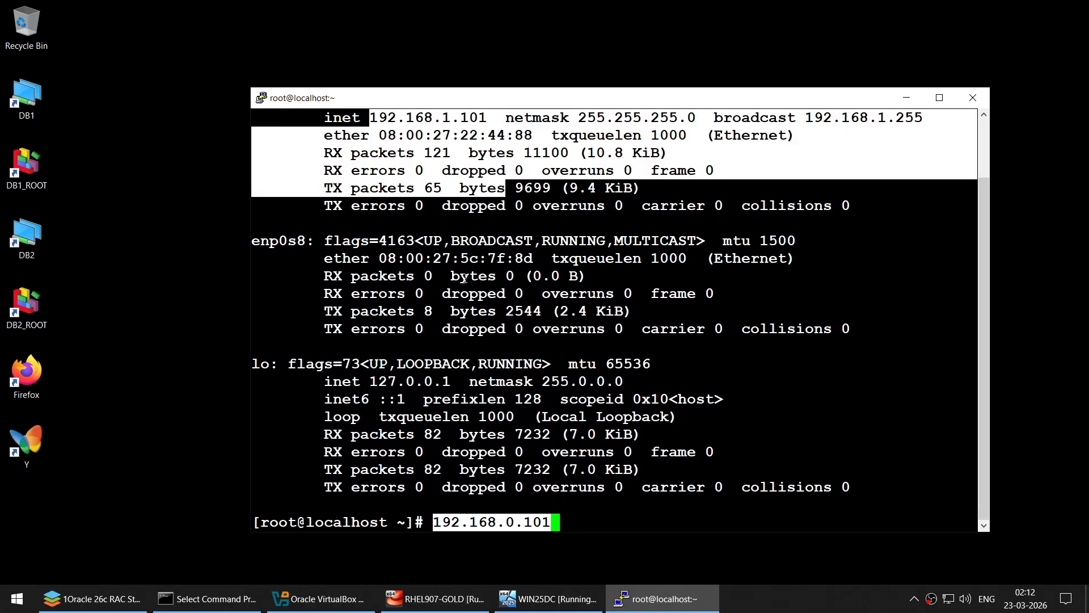
click(566, 284)
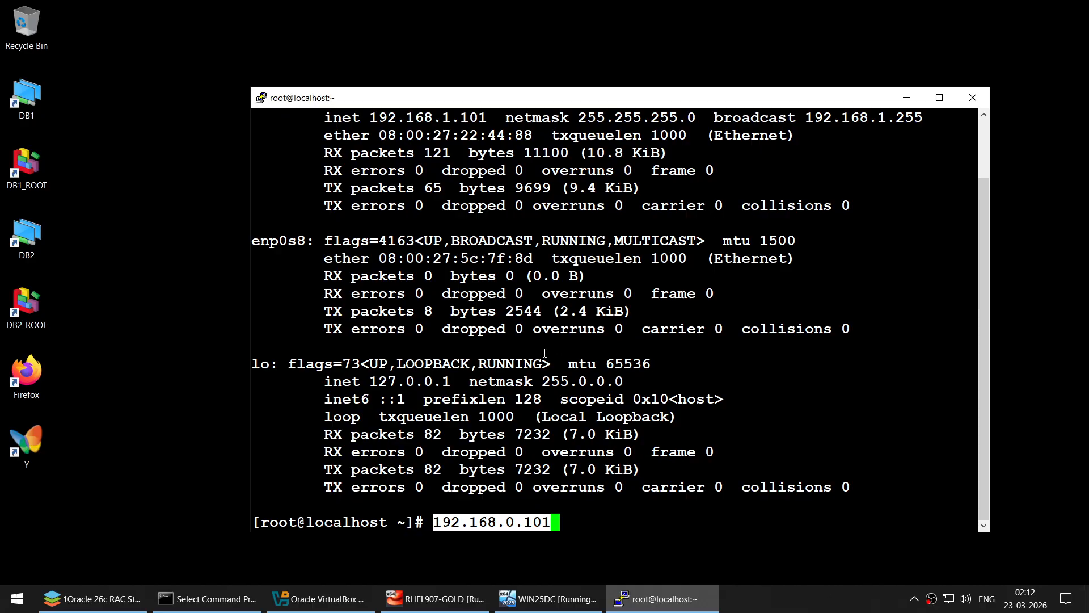
scroll(544, 369, up, 1)
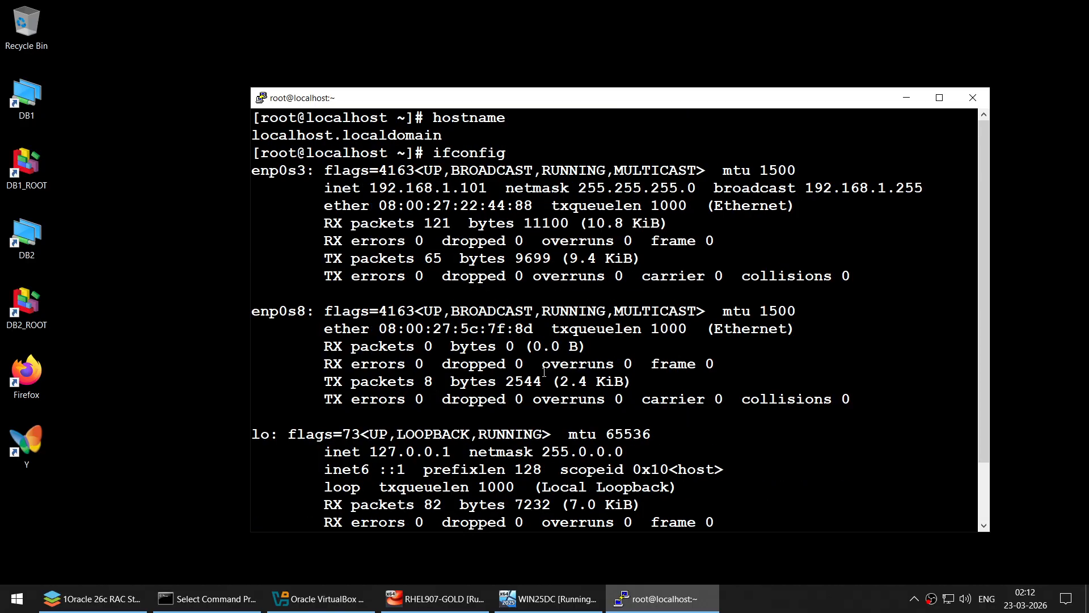
double_click(278, 170)
double_click(282, 311)
scroll(499, 330, down, 1)
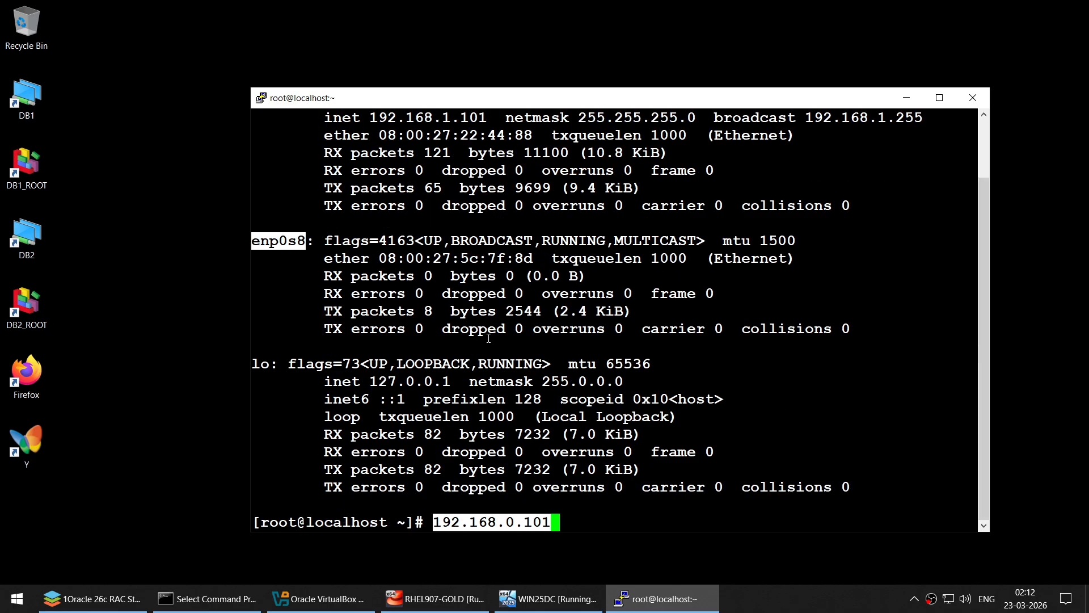
click(94, 598)
- In Configure IPs, select Node 1's 'nmcli conn show' through 'ifconfig | grep inet', then minimise the guide
scroll(464, 301, down, 3)
scroll(464, 301, down, 15)
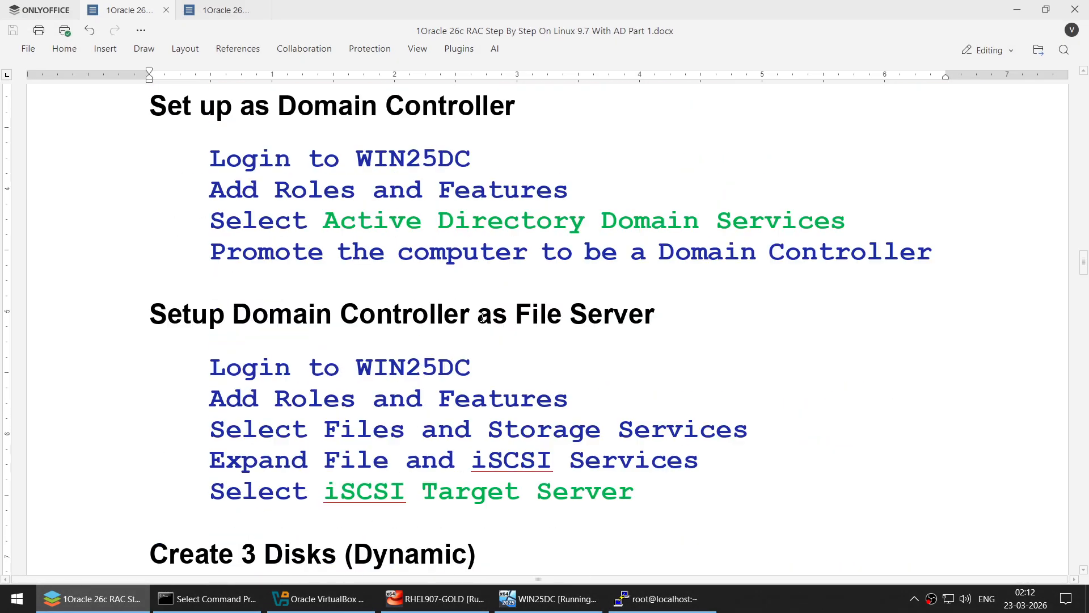
scroll(484, 329, down, 5)
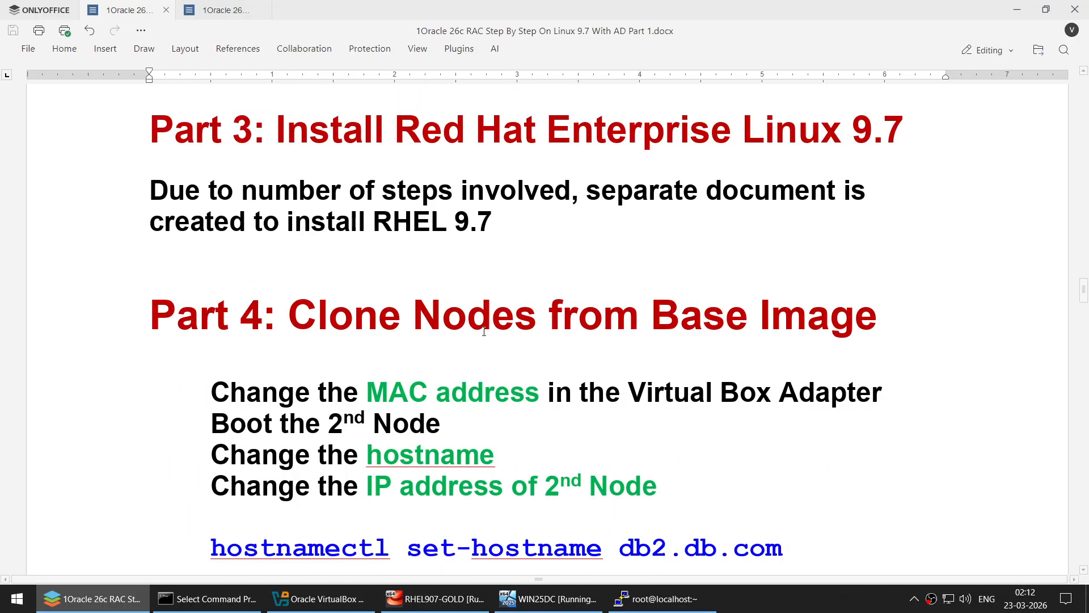
scroll(484, 332, down, 2)
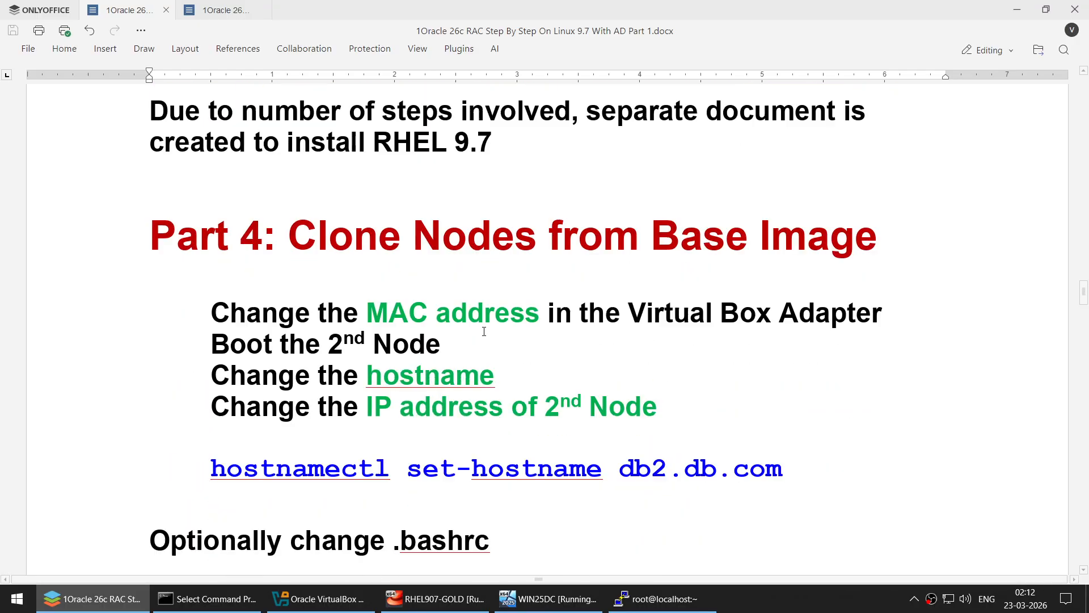
scroll(483, 330, down, 10)
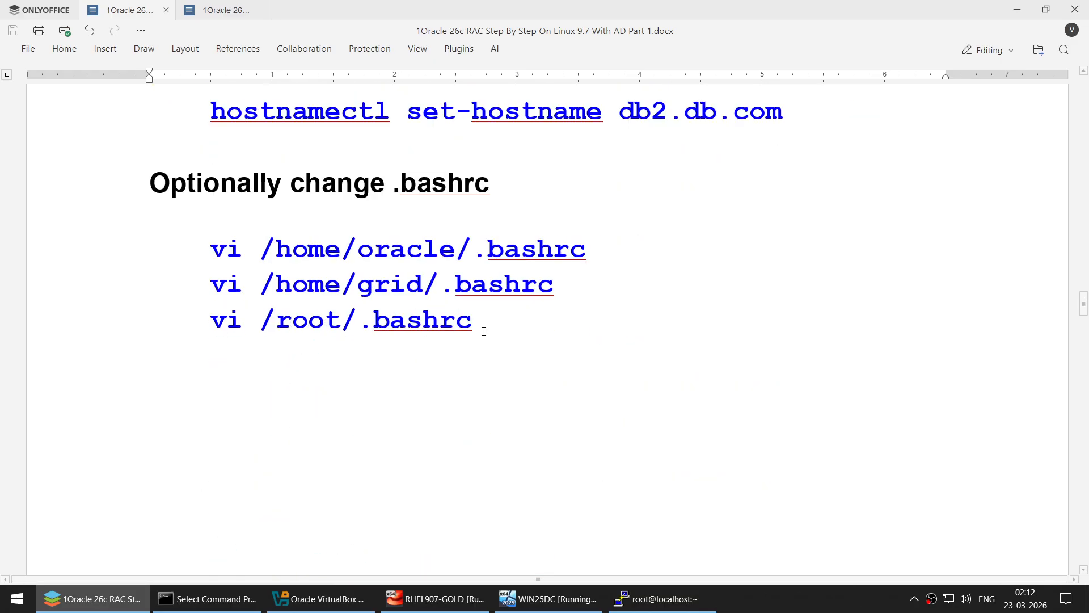
scroll(483, 331, down, 8)
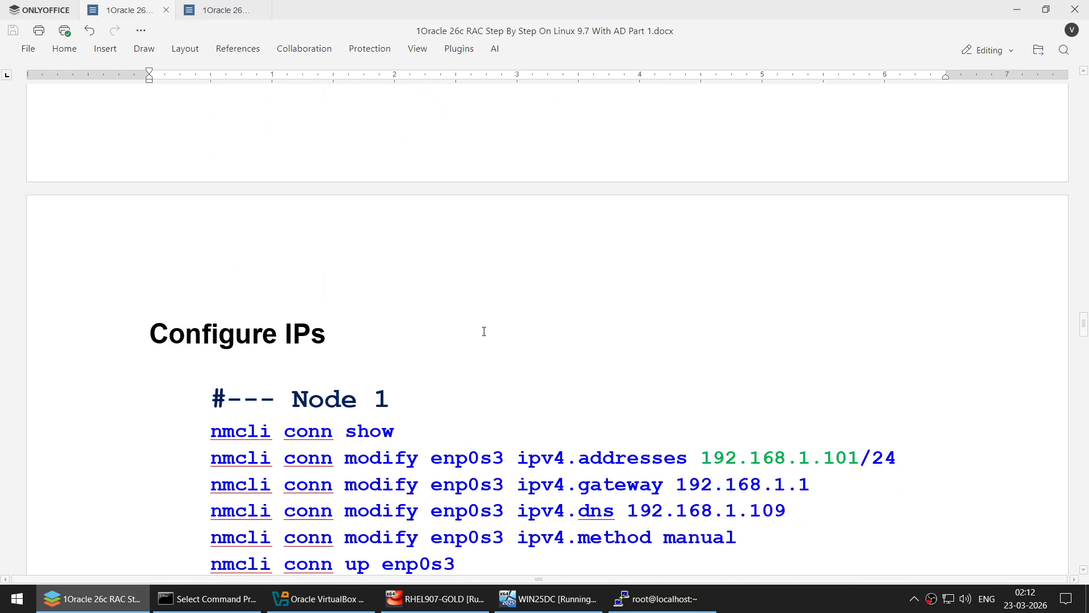
scroll(483, 332, down, 3)
scroll(484, 332, up, 1)
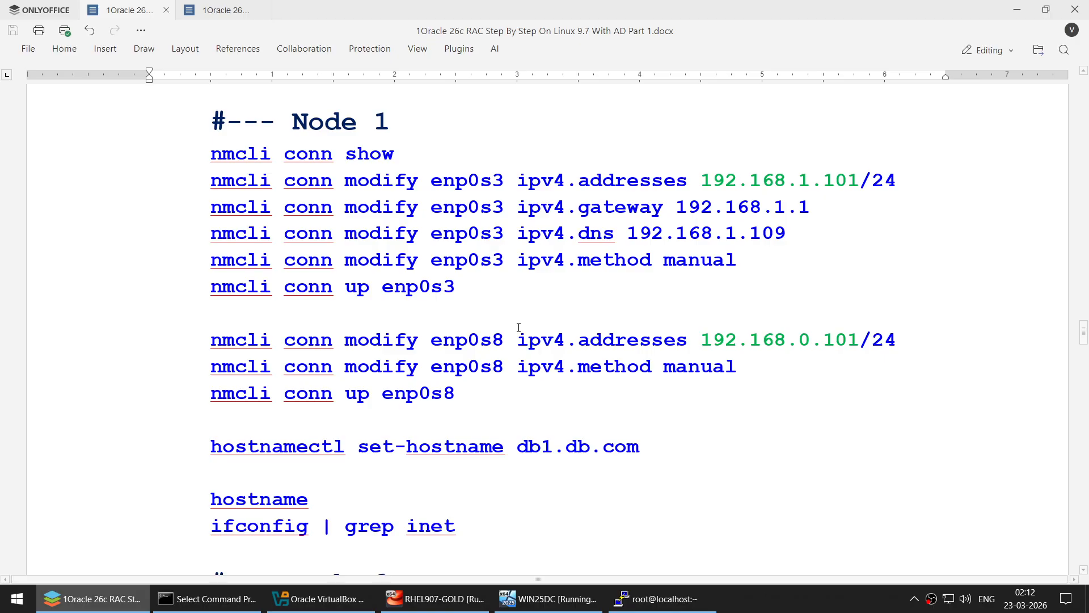
click(205, 158)
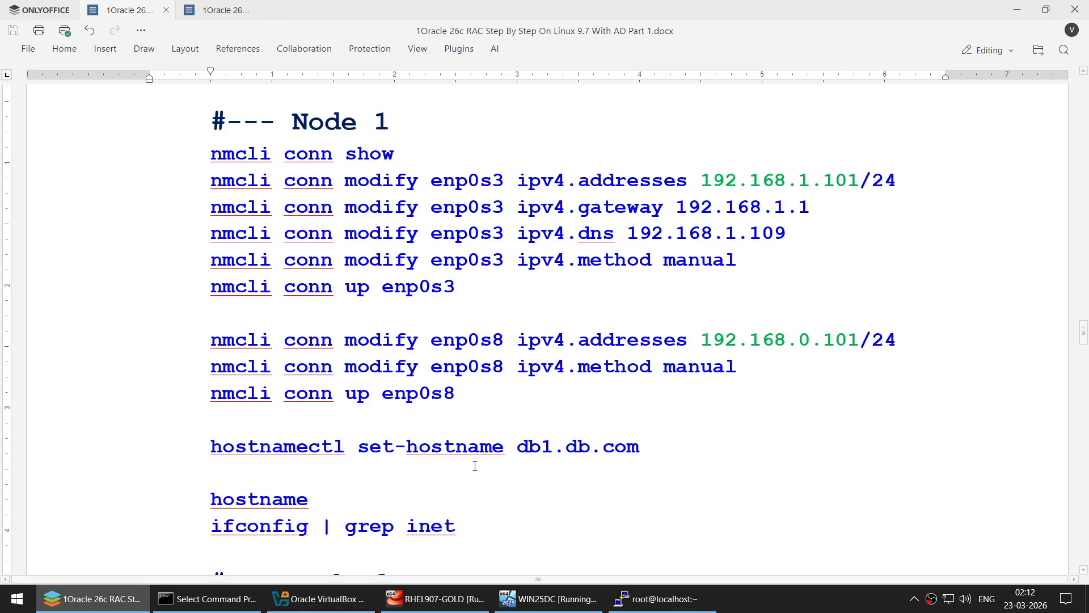
shift+click(490, 527)
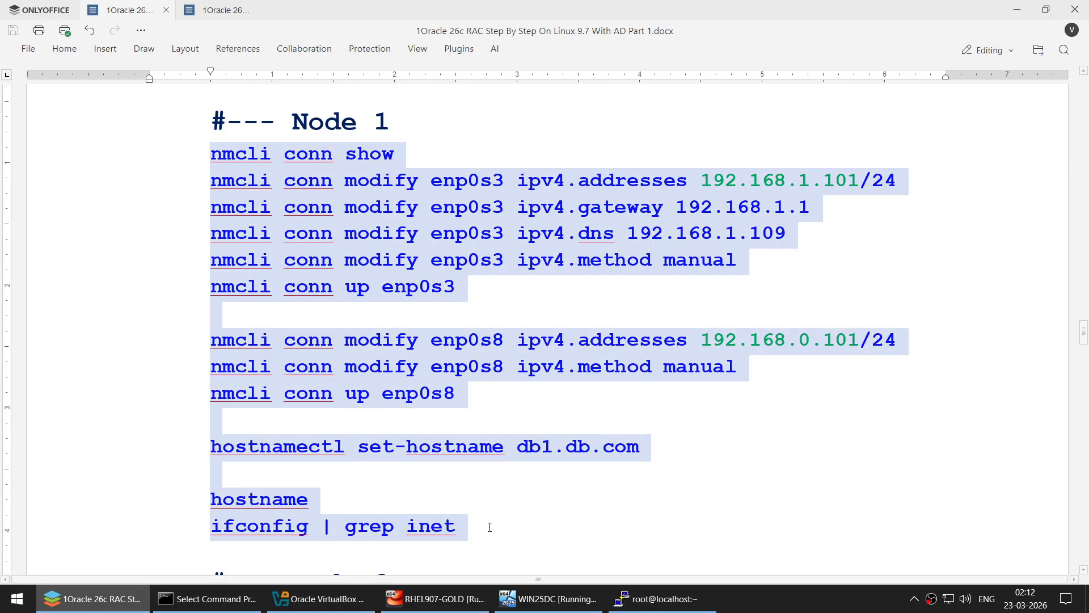
click(1016, 9)
- Clear the prompt, paste and run the Node 1 commands, confirming 192.168.1.101 and 192.168.0.101
key(ctrl+c)
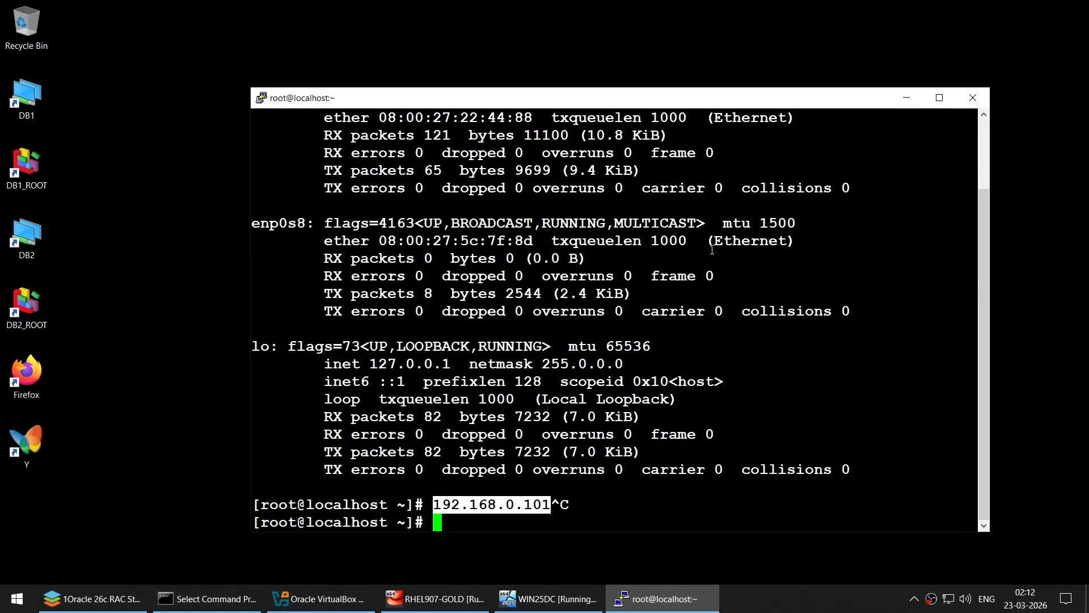
text(clear)
key(Return)
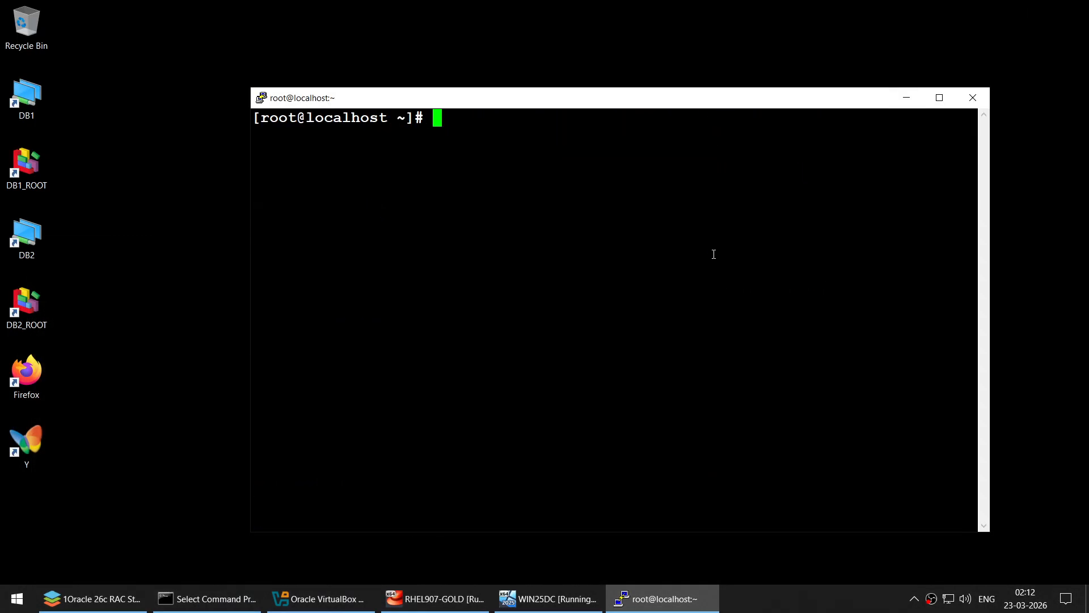
right_click(711, 249)
key(Return)
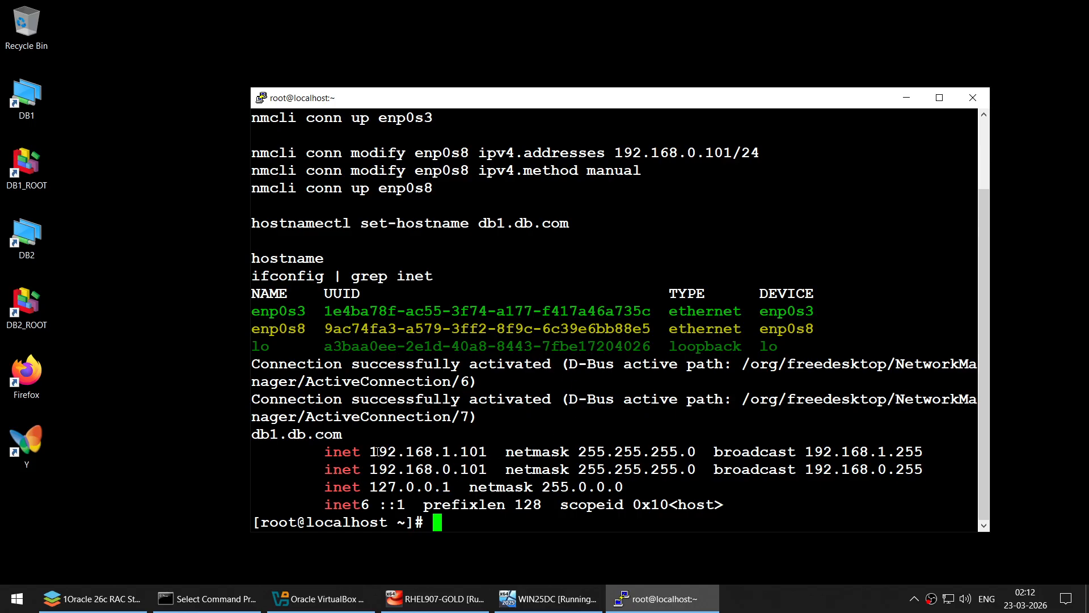
drag(377, 451, 483, 449)
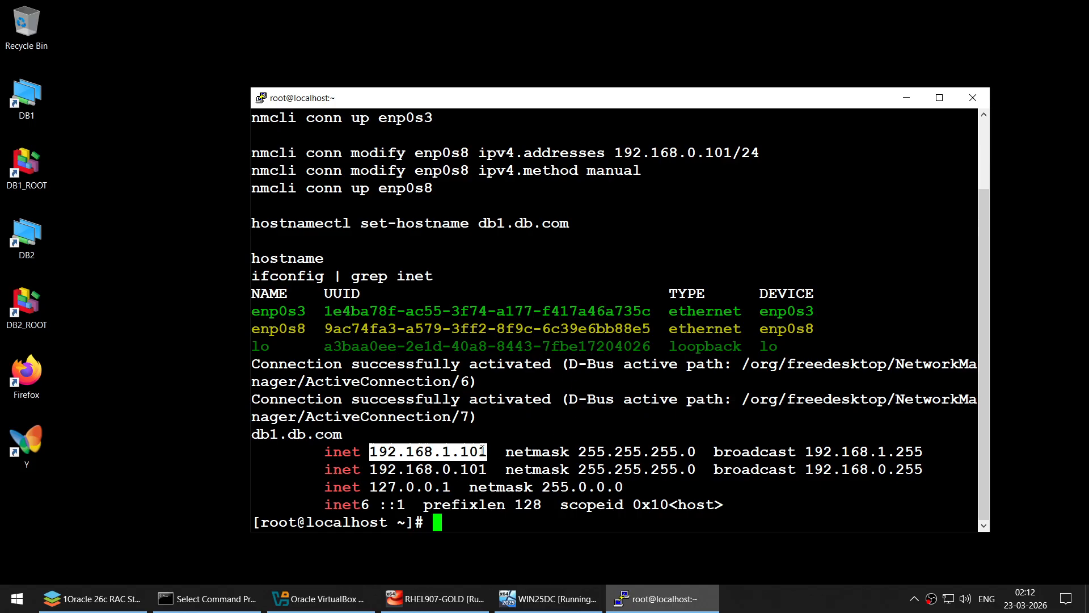
drag(370, 469, 482, 467)
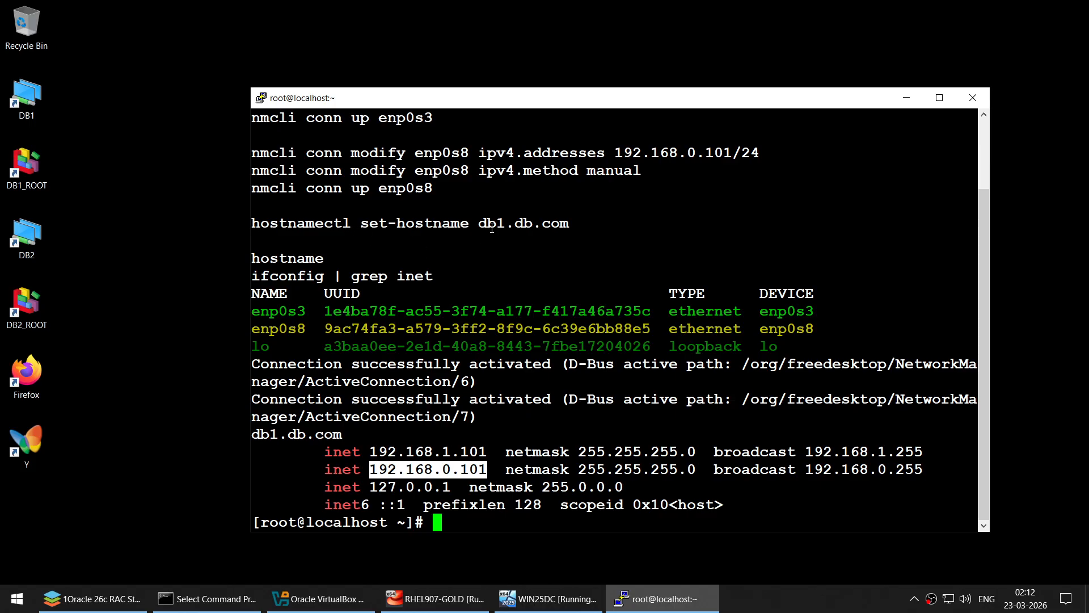
- Run hostname and confirm it reports db1.db.com
text(hostname)
key(Return)
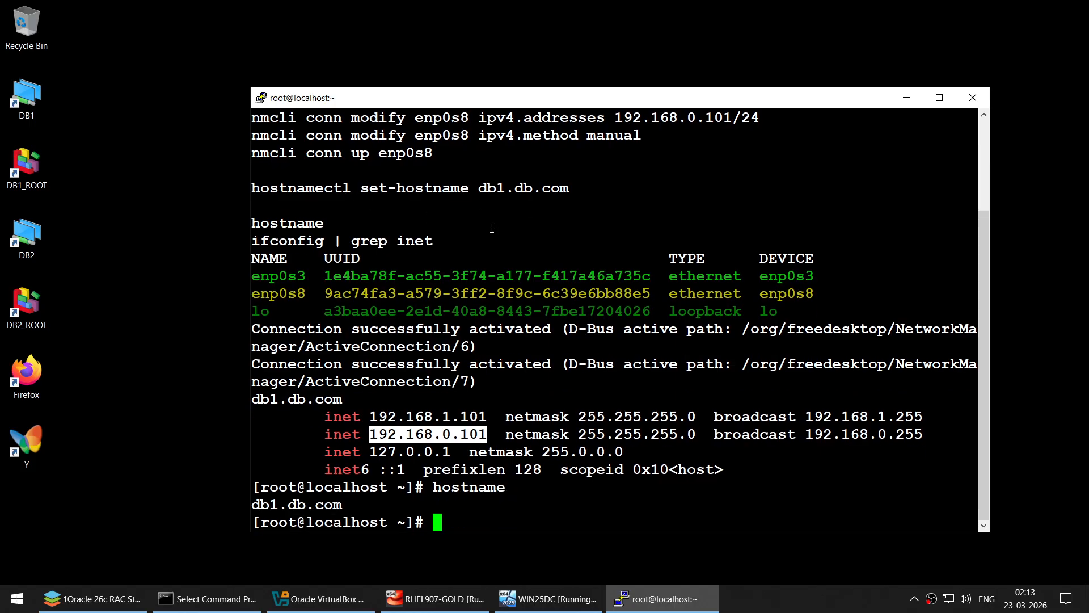
drag(254, 503, 338, 512)
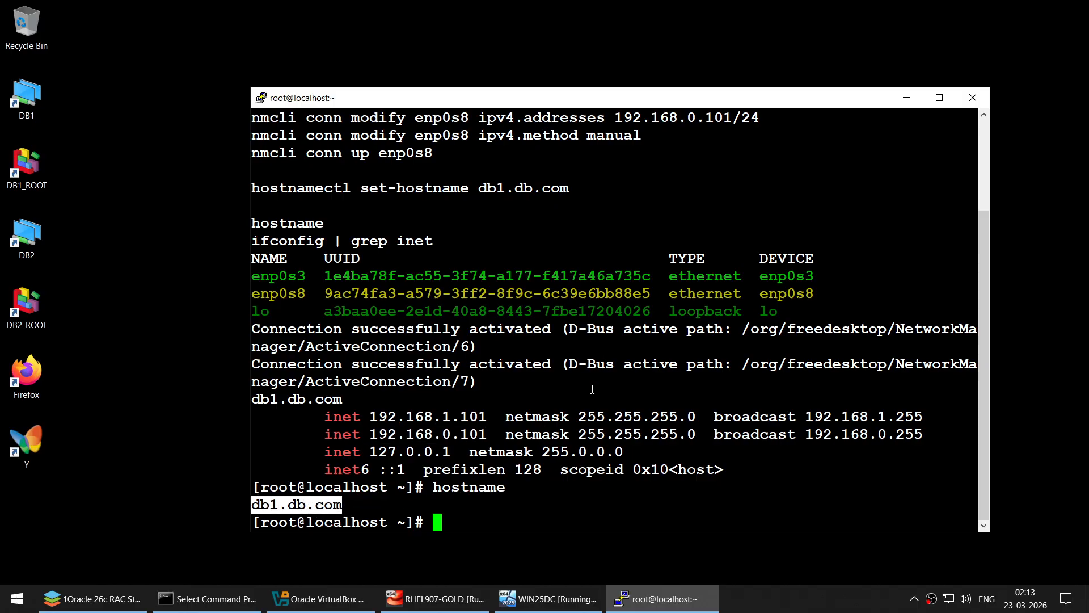
click(113, 600)
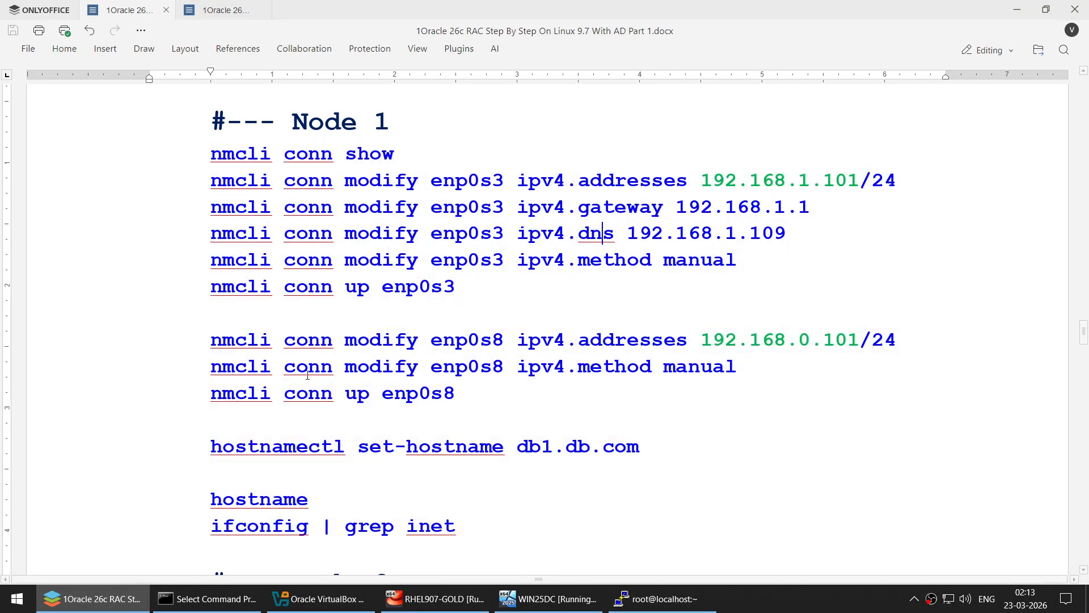
- Point out set-hostname db1.db.com and enp0s3's 192.168.1.101 address, gateway, DNS and manual method
drag(357, 447, 635, 447)
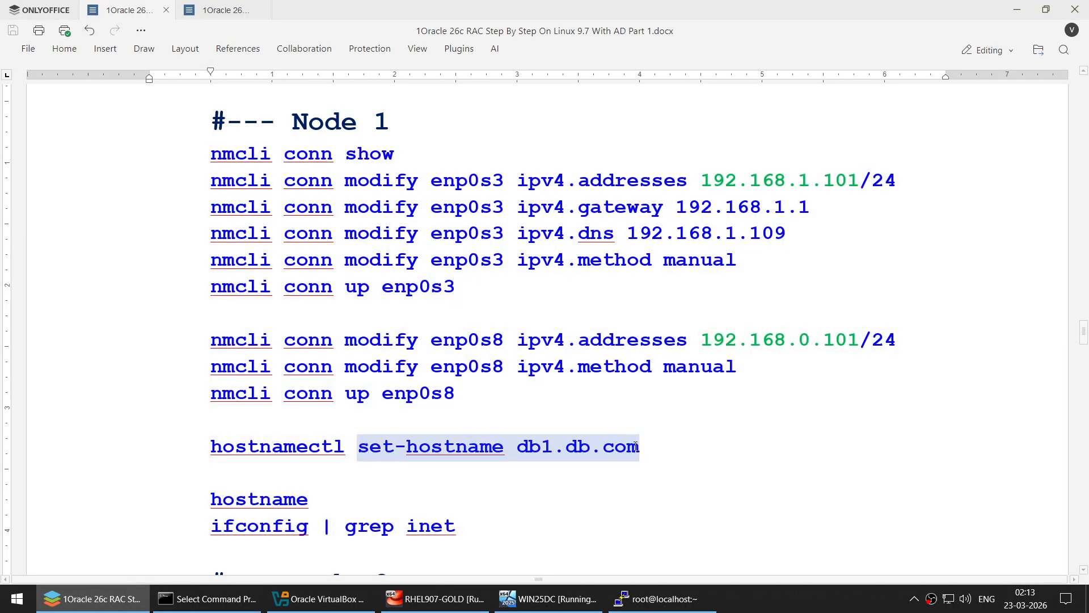
click(621, 452)
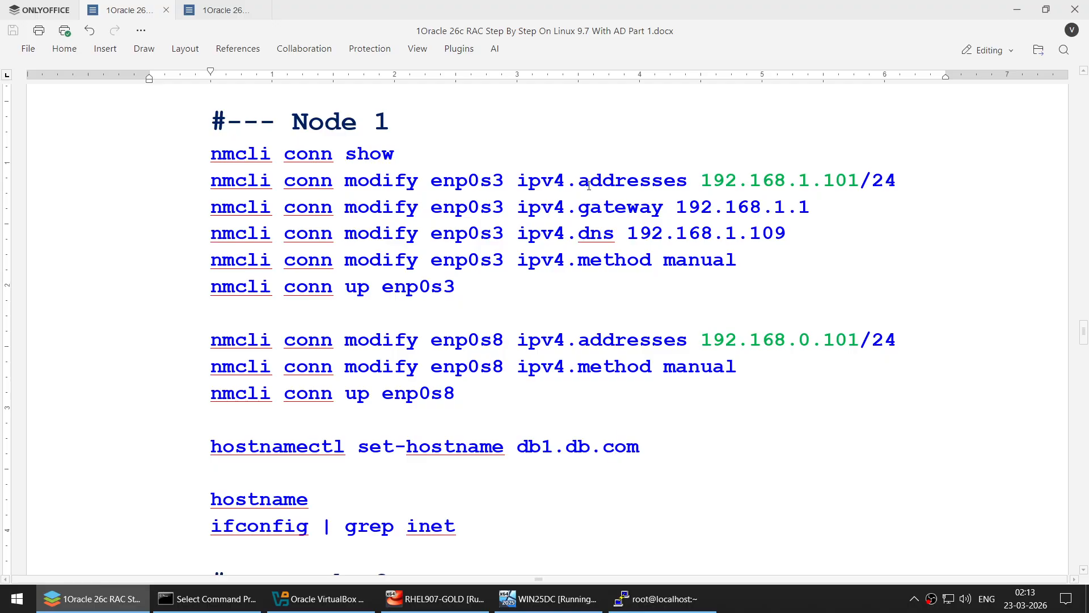
double_click(472, 182)
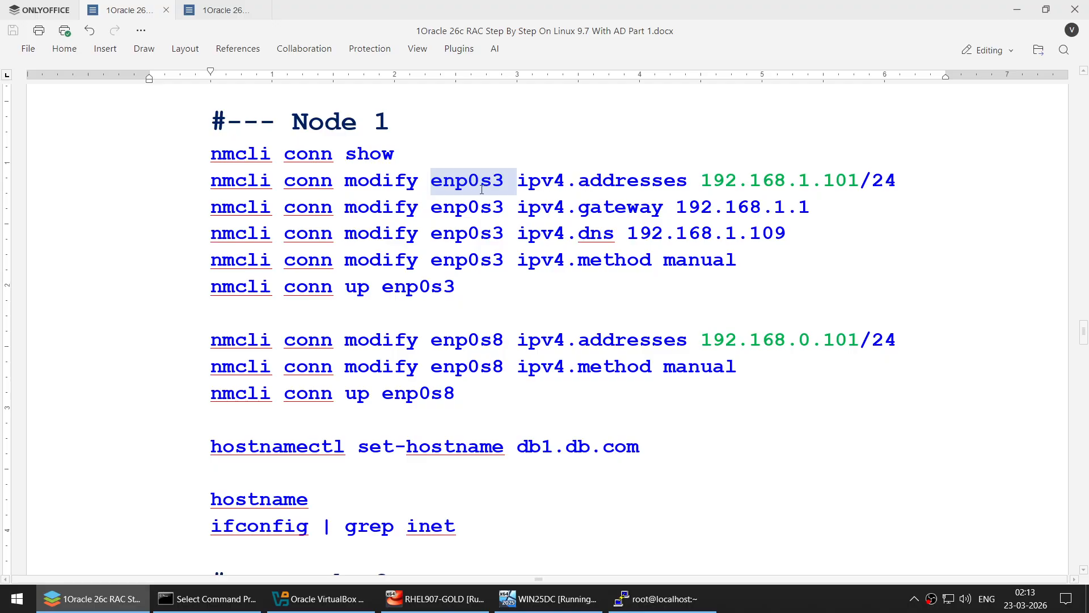
drag(707, 180, 855, 174)
drag(675, 207, 805, 206)
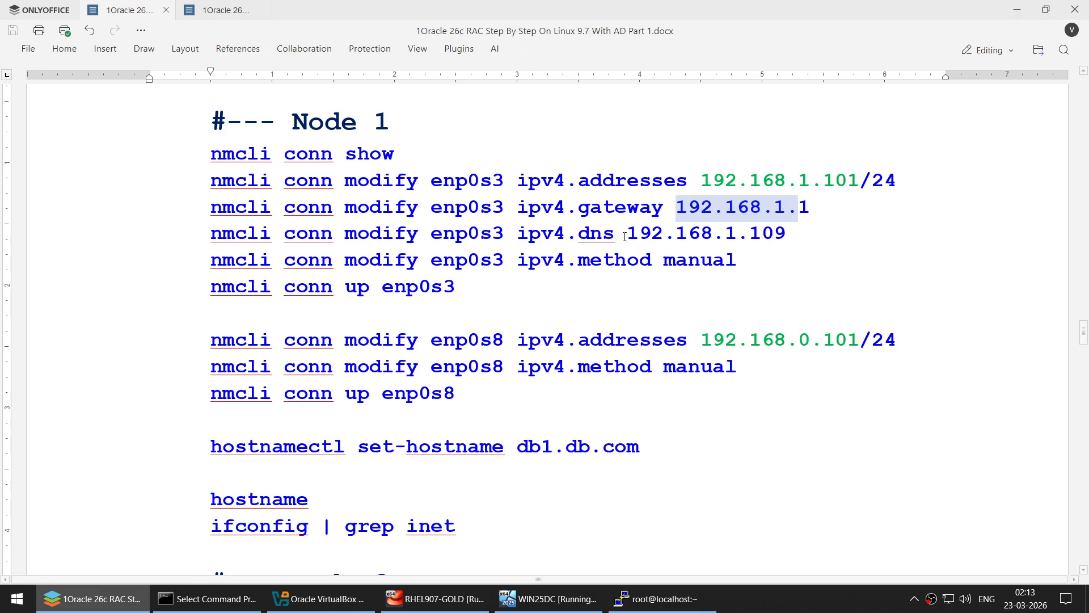
drag(626, 234, 780, 230)
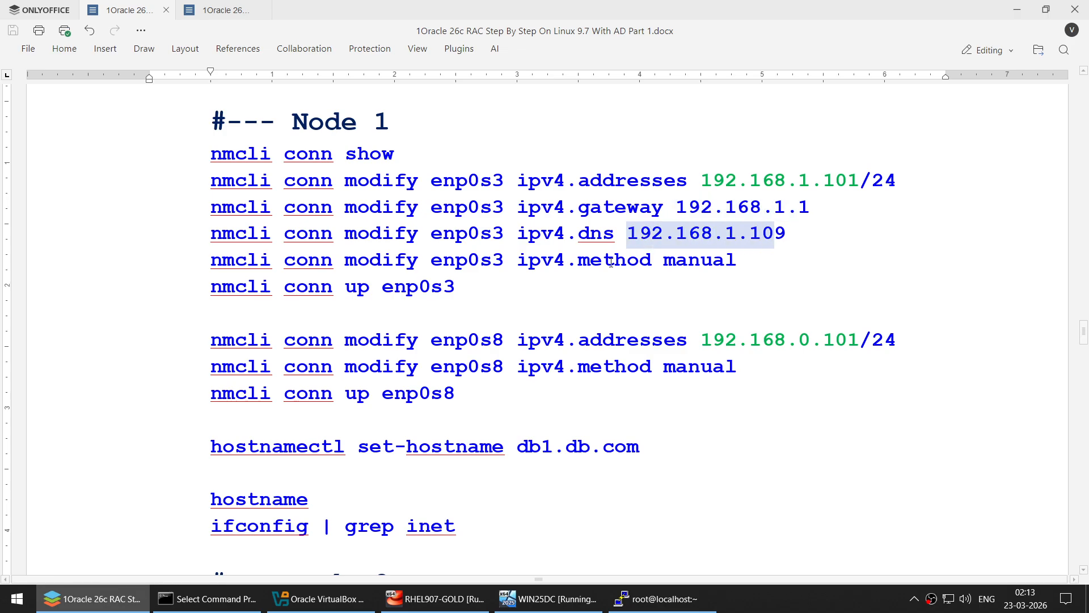
drag(590, 260, 730, 257)
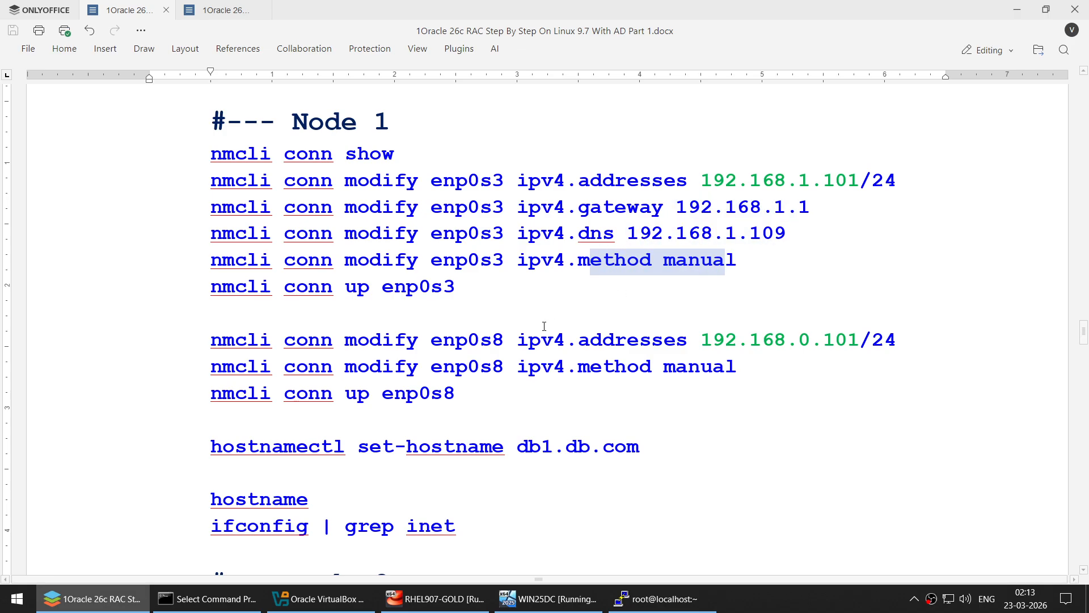
- Point out enp0s8's manual 192.168.0.101 setting, the connection-up commands and the hostnamectl line
double_click(468, 341)
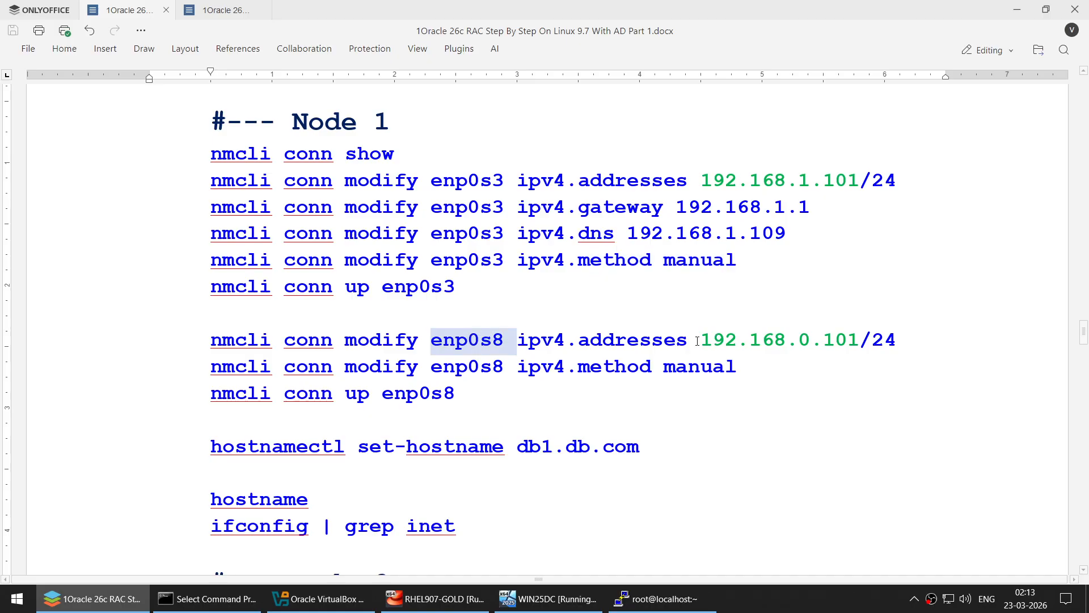
drag(700, 340, 858, 339)
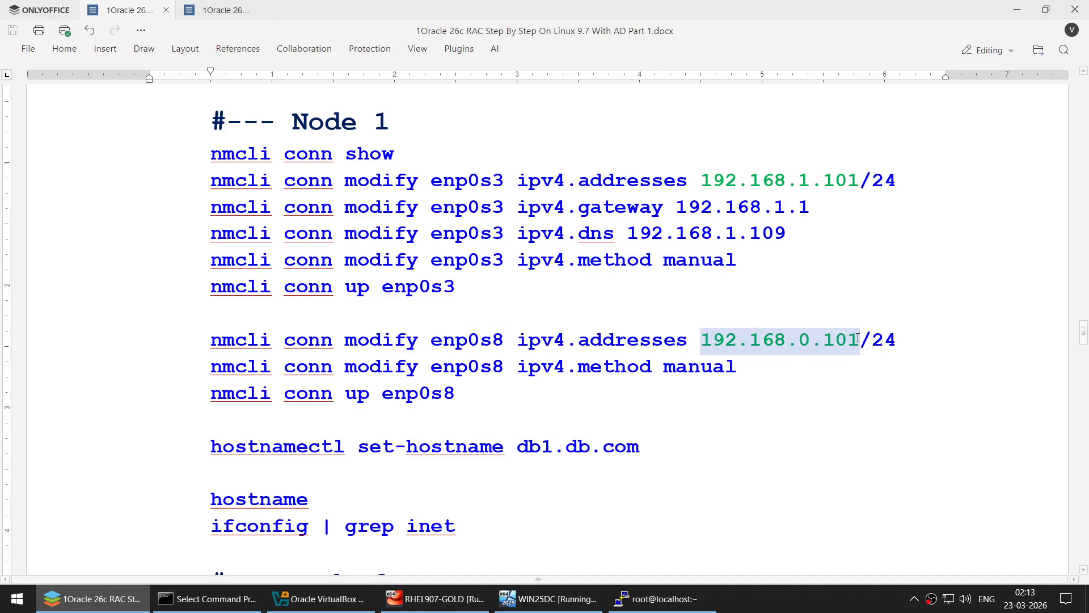
double_click(673, 370)
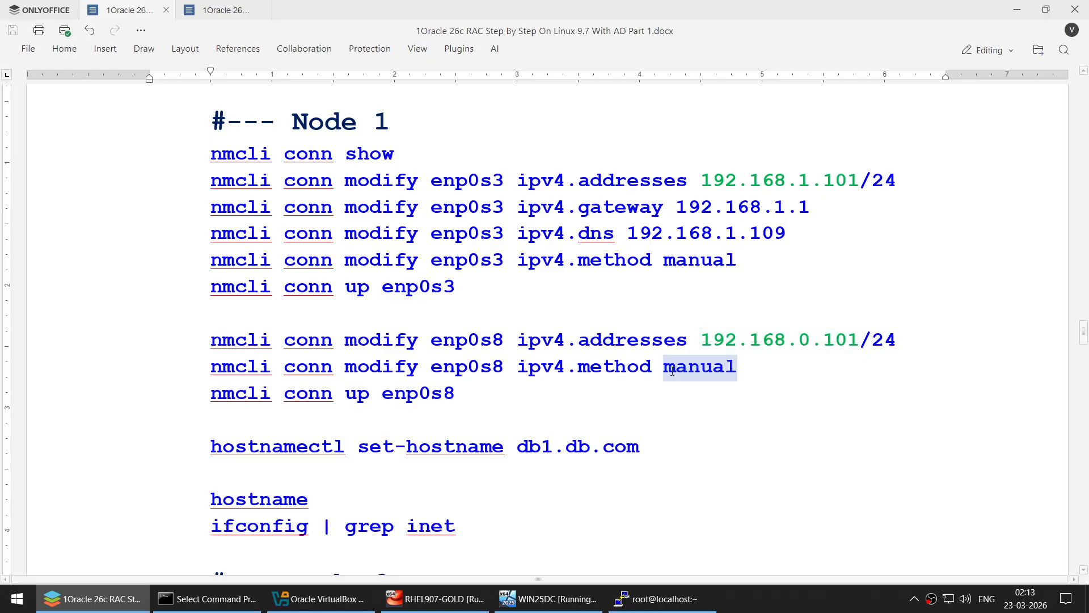
drag(511, 402, 197, 271)
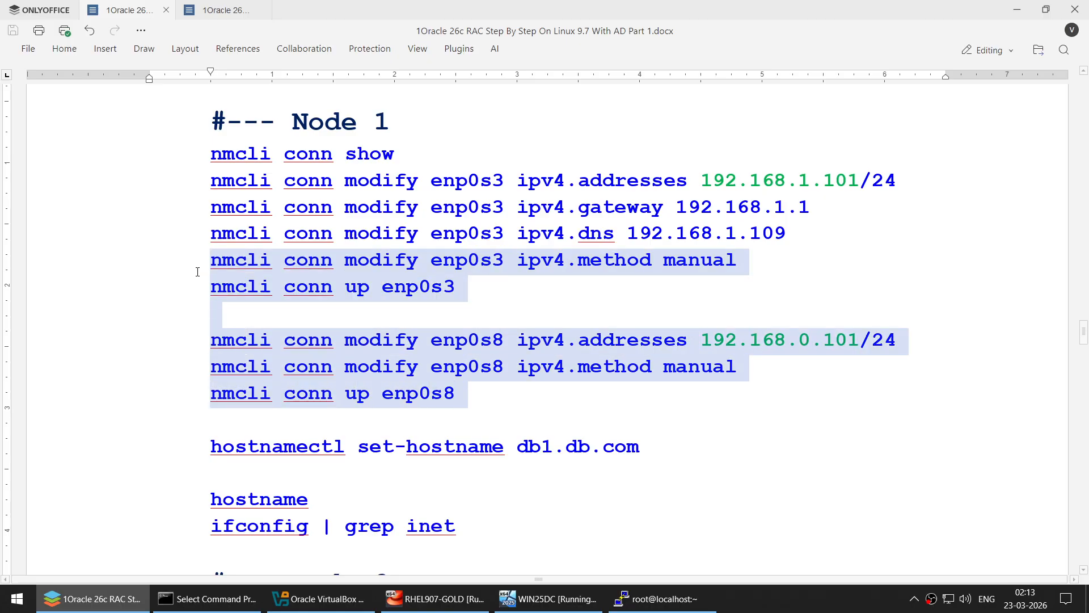
drag(211, 448, 629, 448)
click(684, 451)
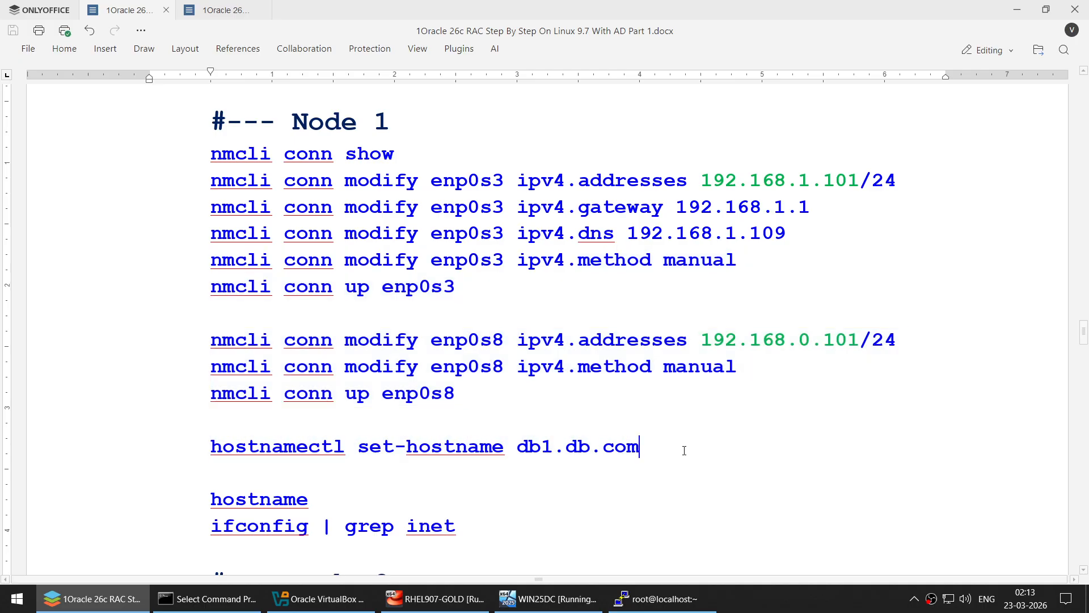
click(435, 598)
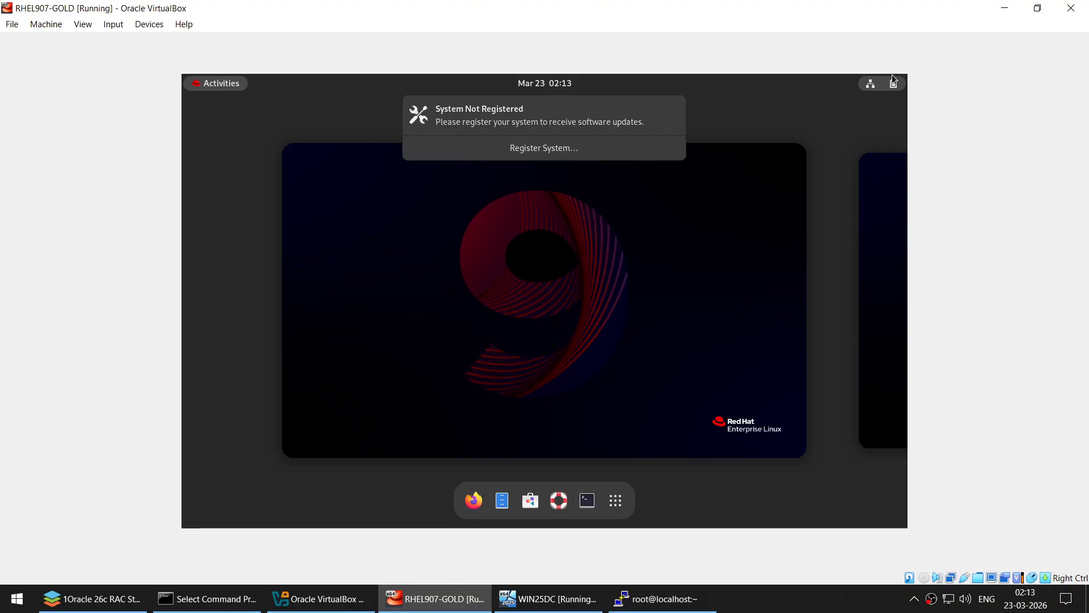
- Dismiss the guest's system registration prompt
click(871, 90)
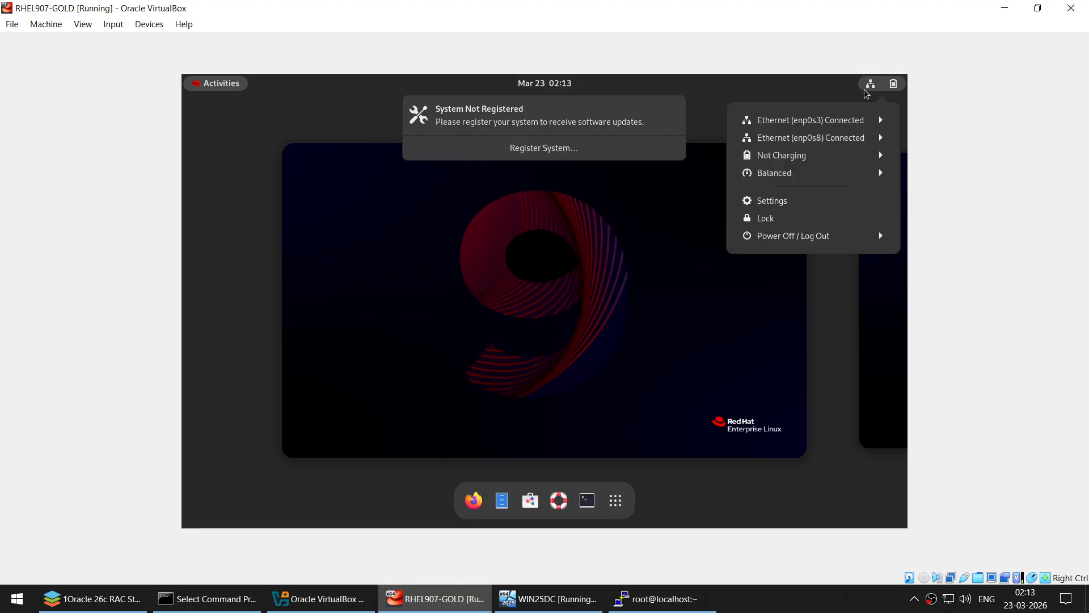
click(816, 127)
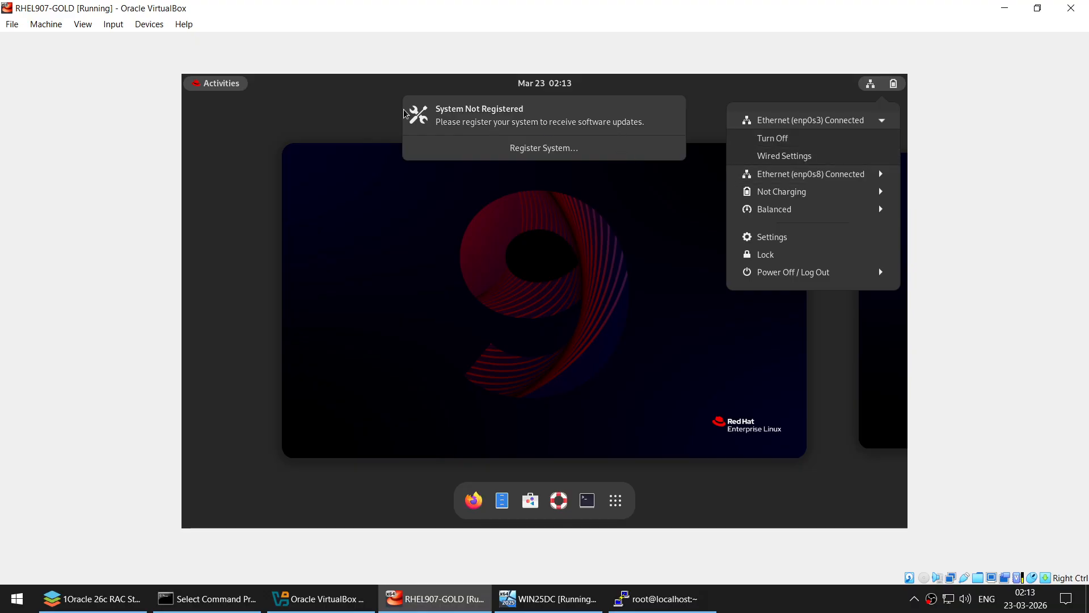
click(532, 158)
click(532, 155)
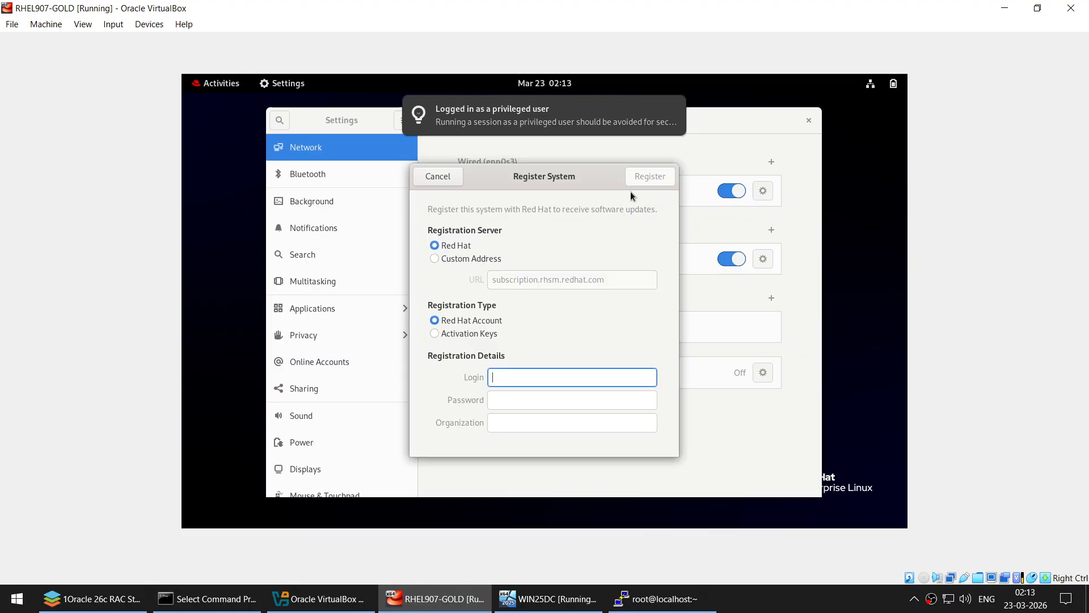
click(418, 177)
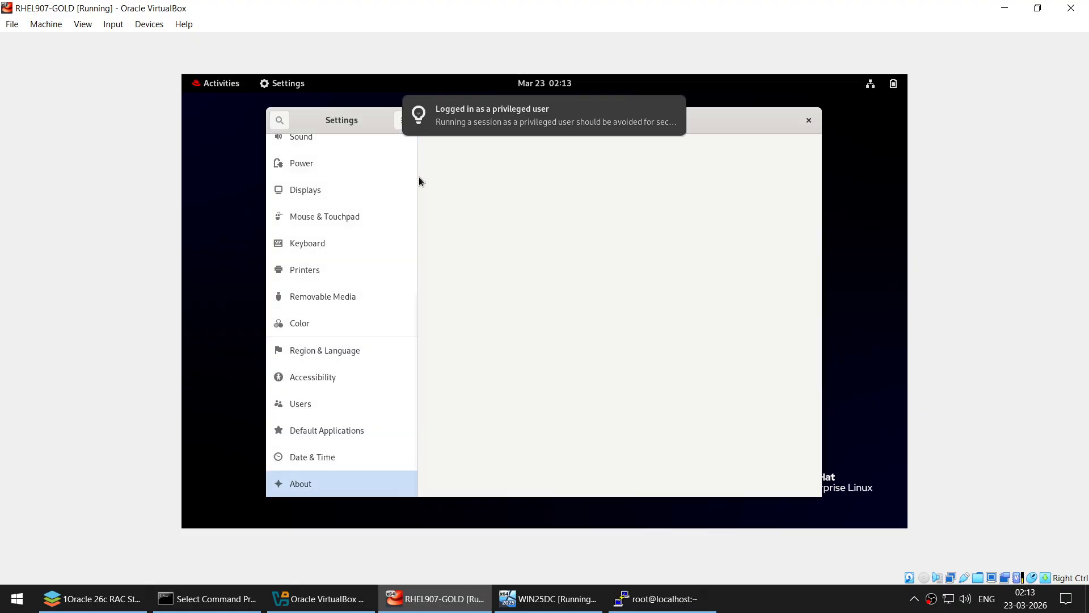
- View enp0s3's IPv4: manual 192.168.1.101, gateway 192.168.1.1, DNS 192.168.1.109
click(889, 90)
click(844, 118)
click(819, 150)
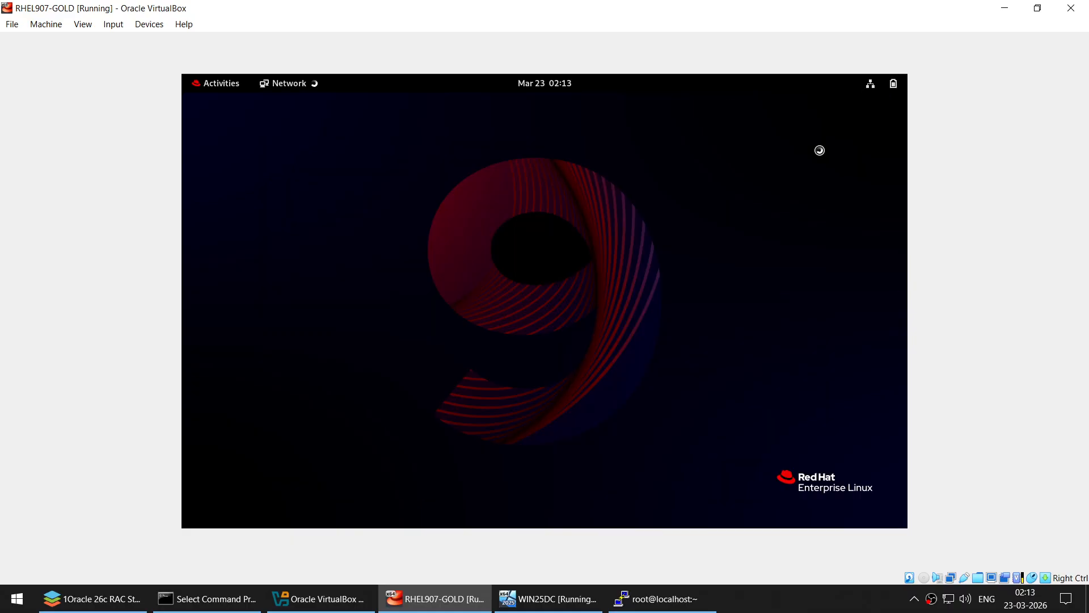
click(761, 192)
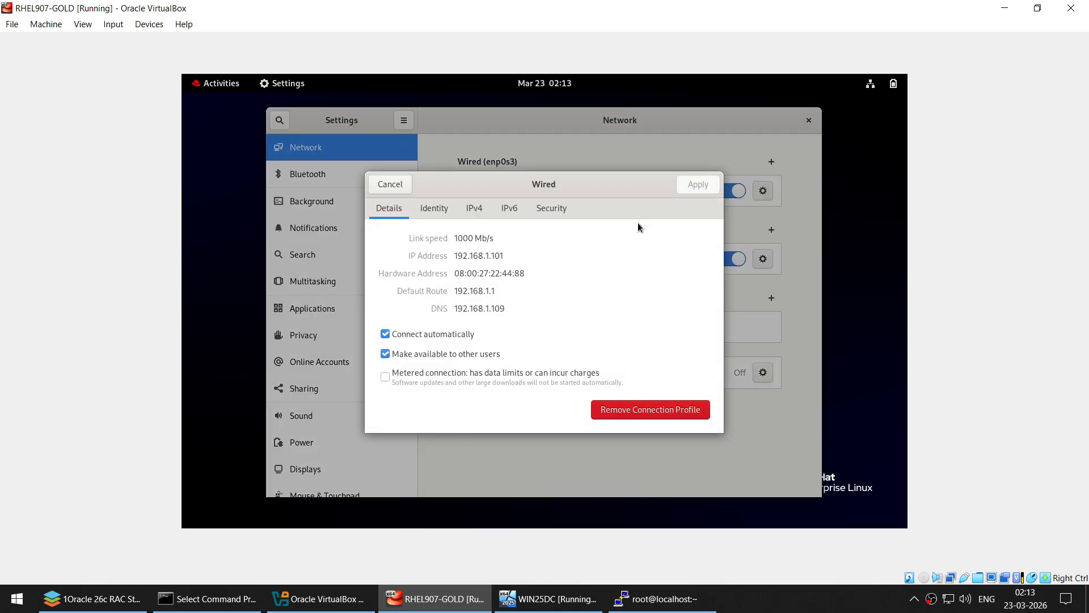
click(486, 209)
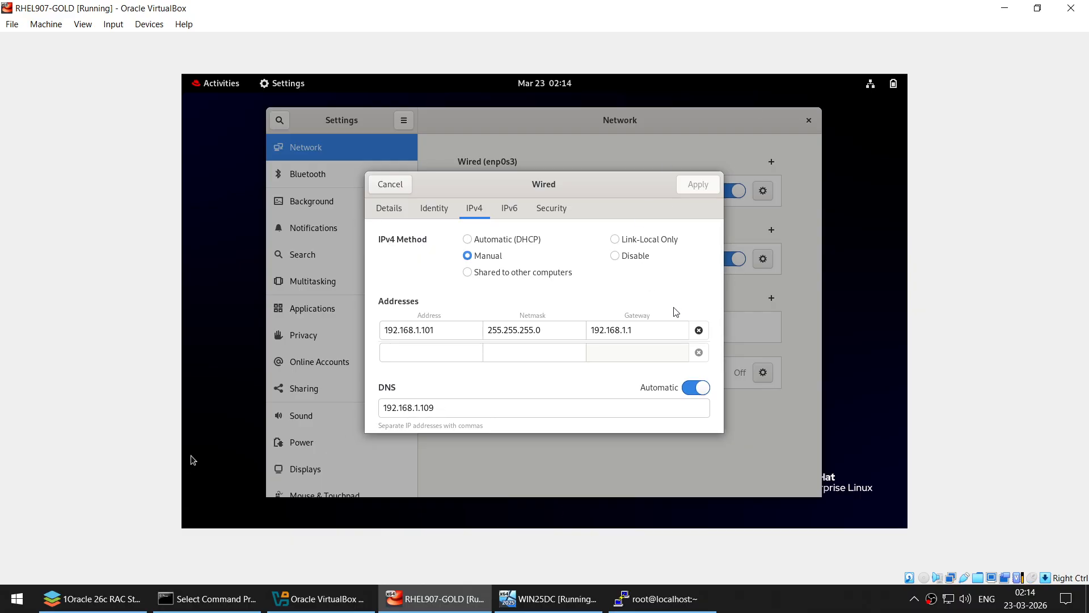
- Compare the DNS address 192.168.1.109 against the setup notes
click(94, 599)
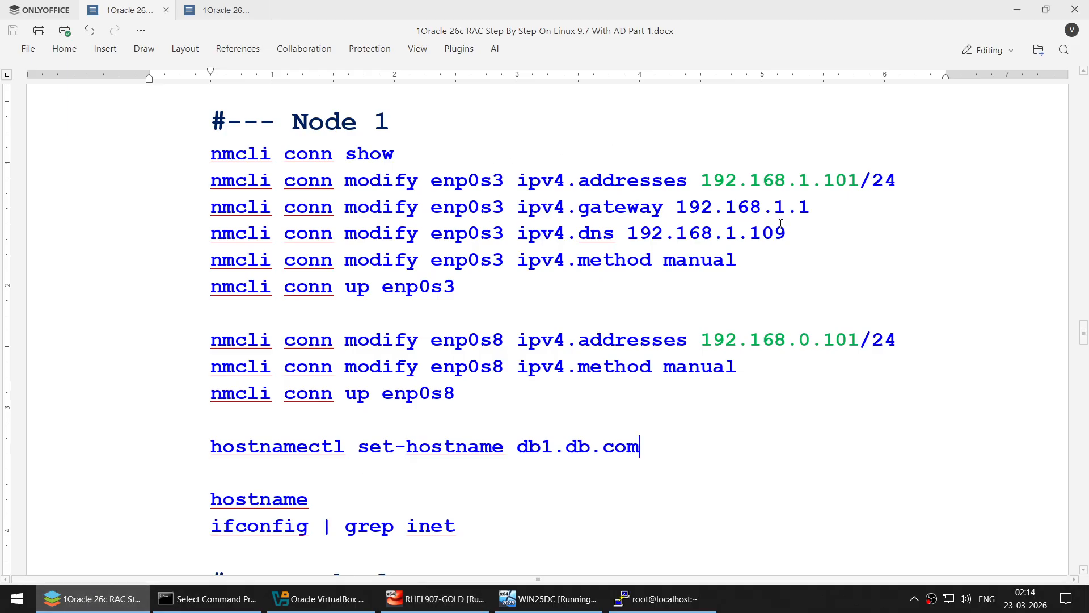
drag(785, 233, 627, 234)
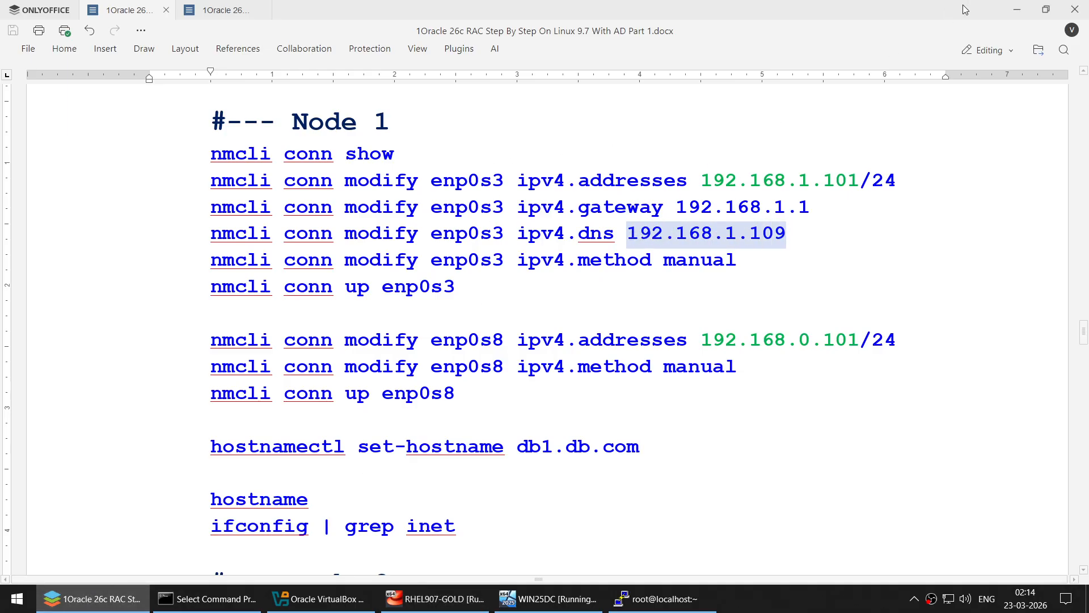
click(1017, 10)
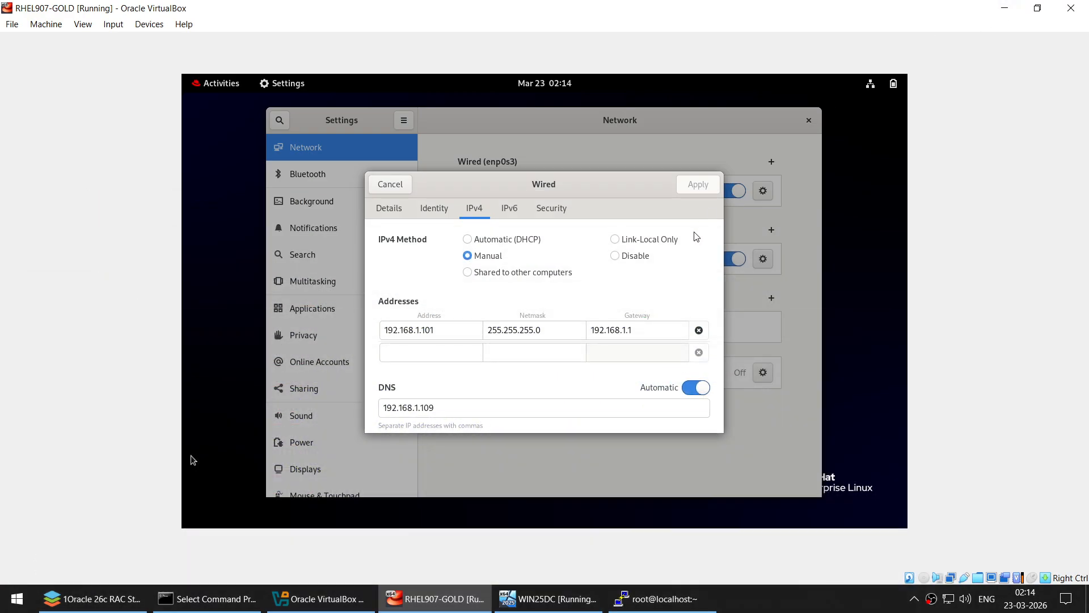
- Check enp0s3's IPv6, then view enp0s8's IPv4: 192.168.0.101, 255.255.255.0, no gateway
click(510, 214)
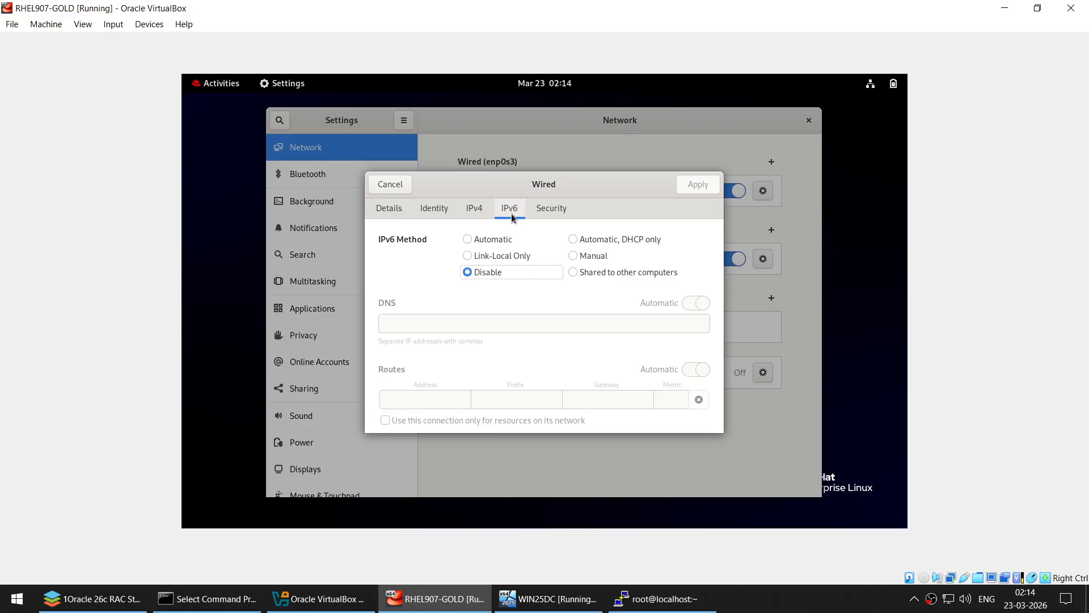
click(403, 190)
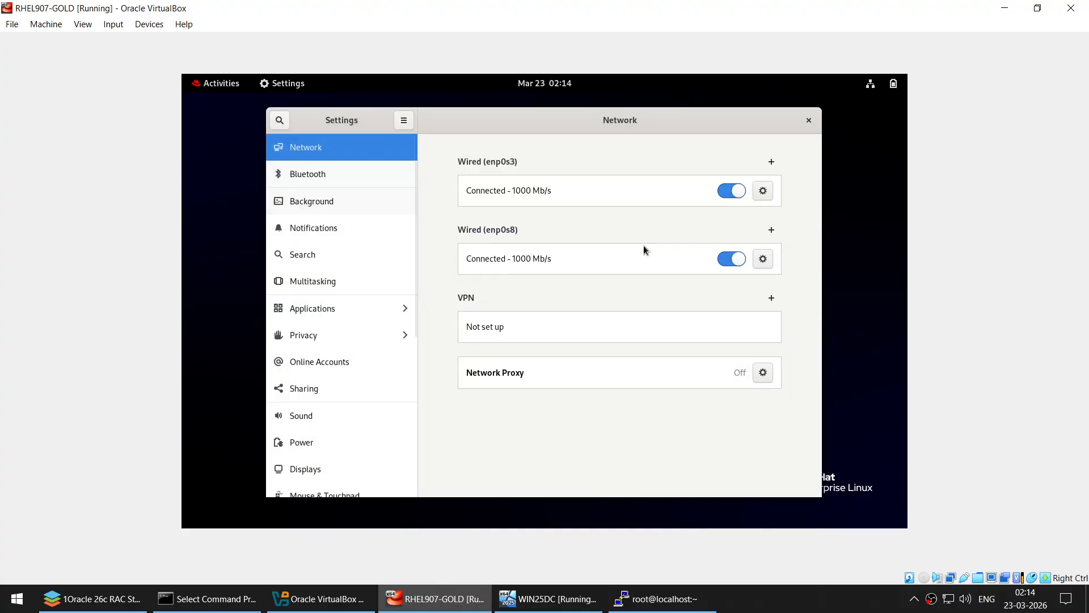
click(763, 259)
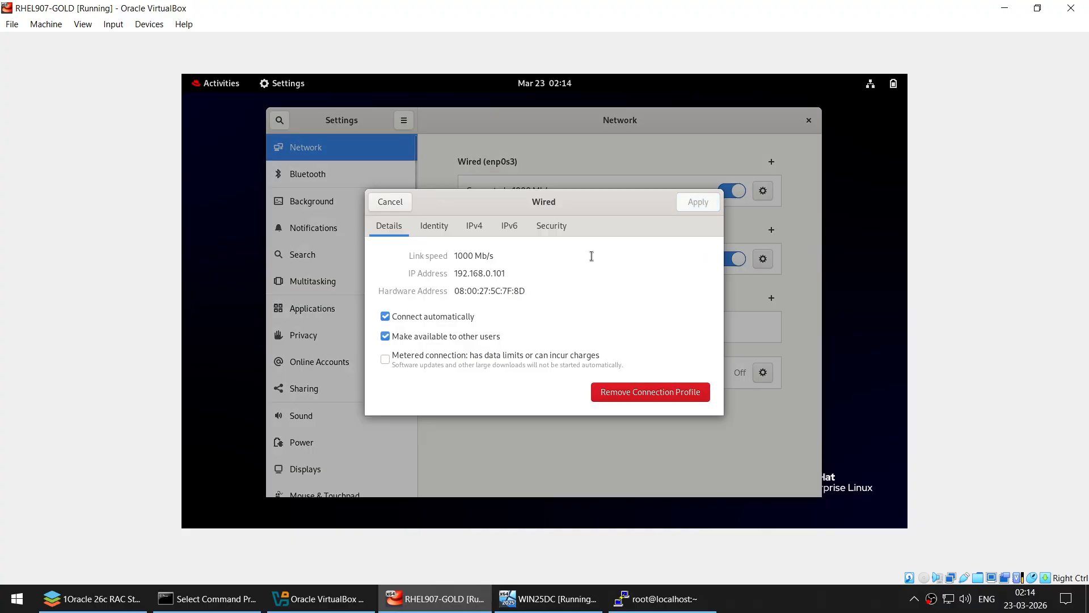
click(480, 228)
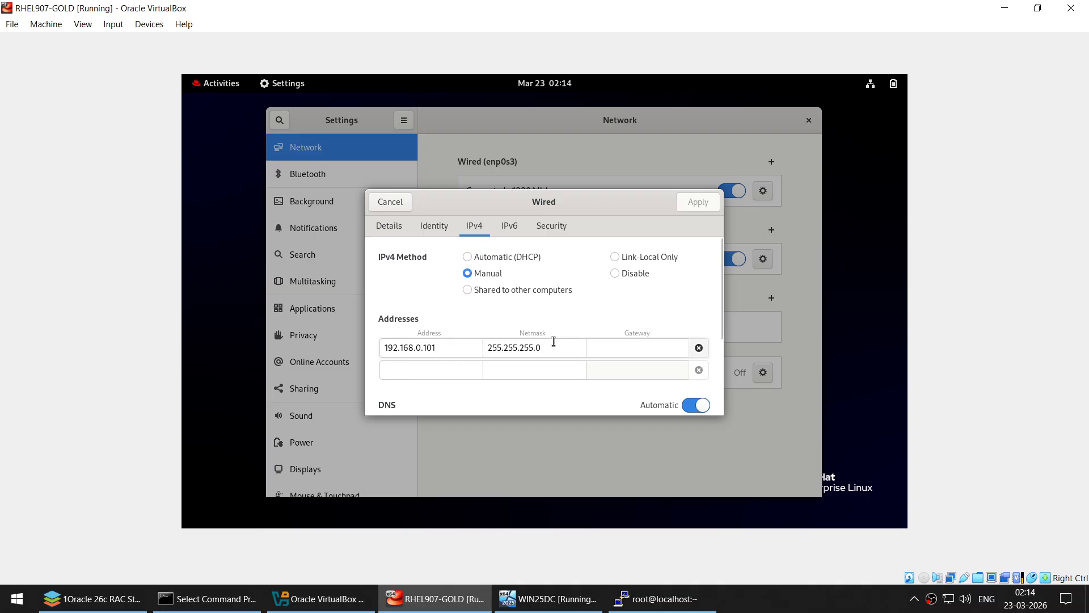
click(572, 344)
click(618, 347)
- Confirm IPv6 is disabled on enp0s8, then close Settings and show Activities
scroll(617, 351, down, 2)
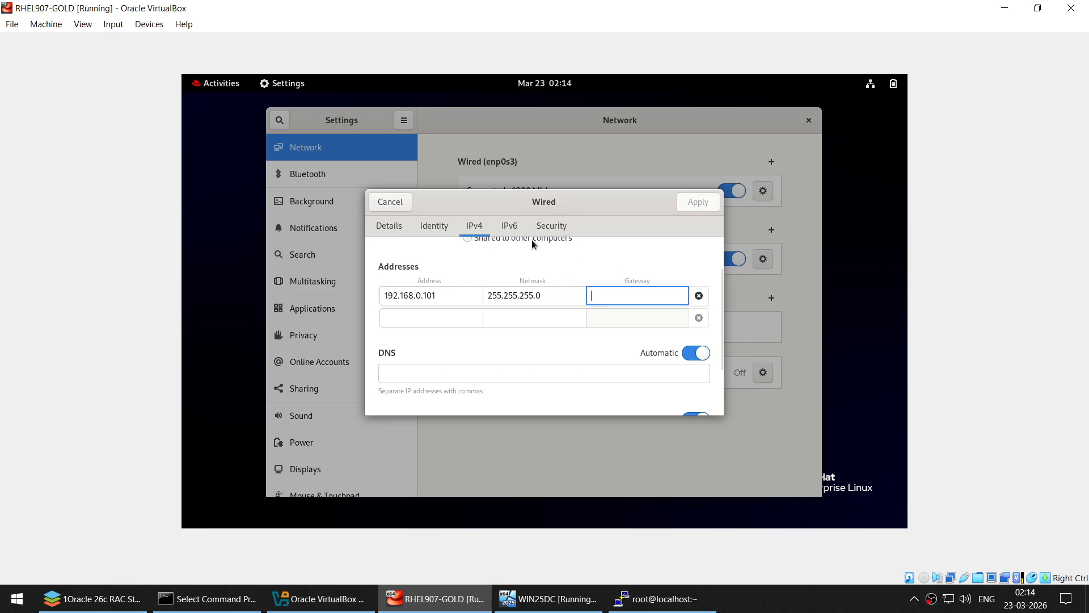
scroll(529, 241, up, 2)
click(513, 227)
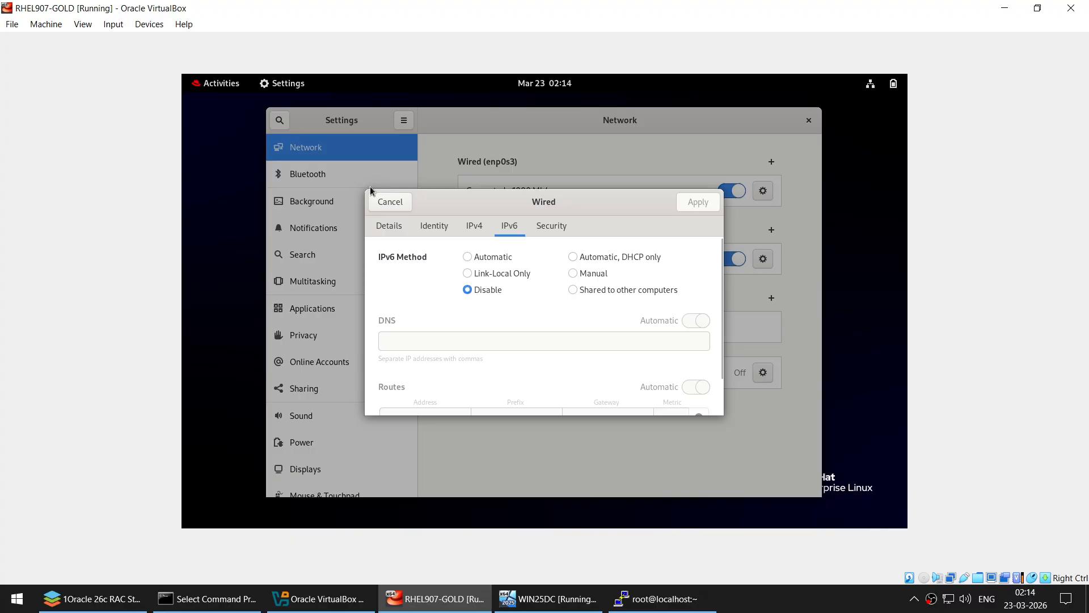
click(389, 200)
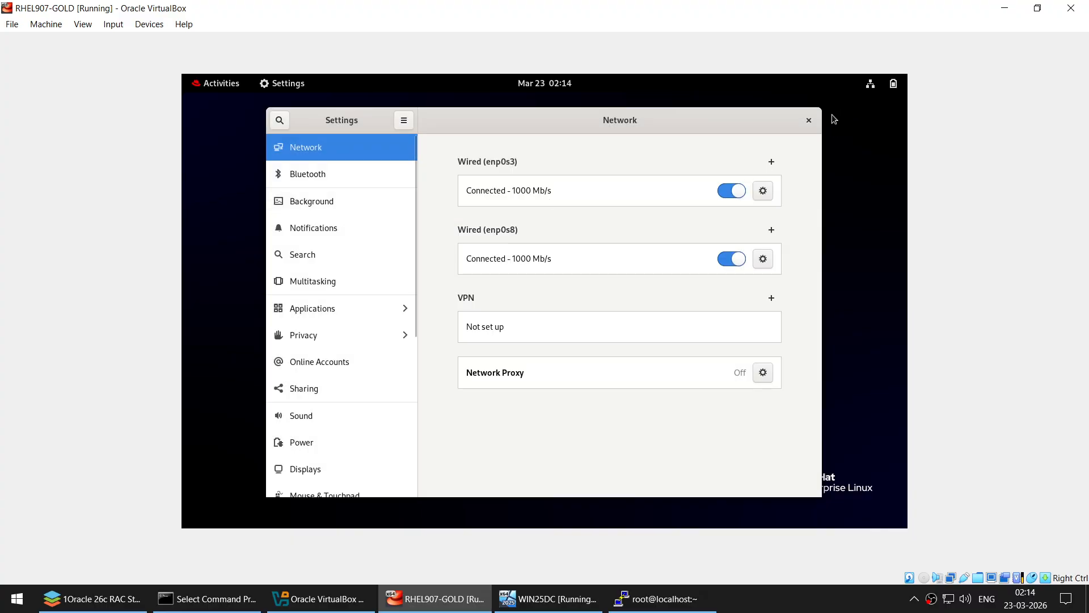
click(811, 119)
click(200, 87)
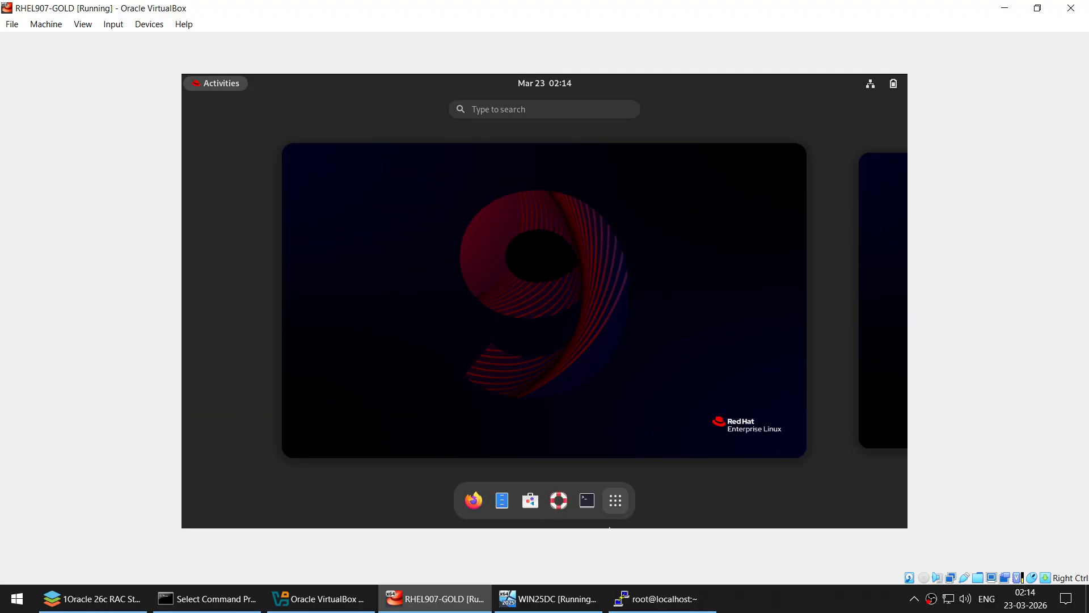
- Run hostname in a guest terminal to see db1.db.com, then close it
click(587, 500)
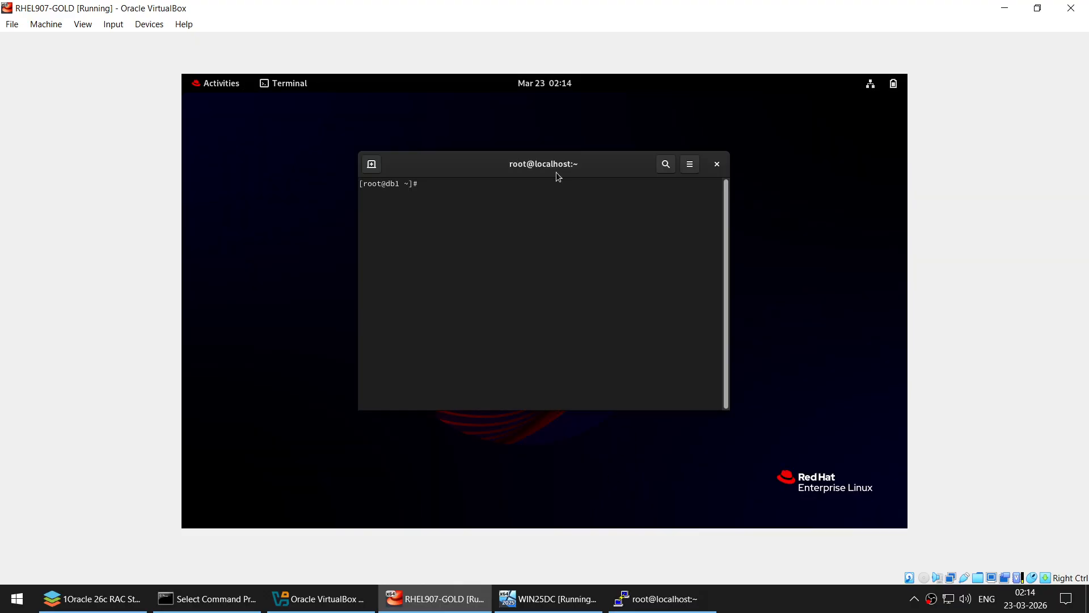
text(hostname)
key(Return)
click(719, 166)
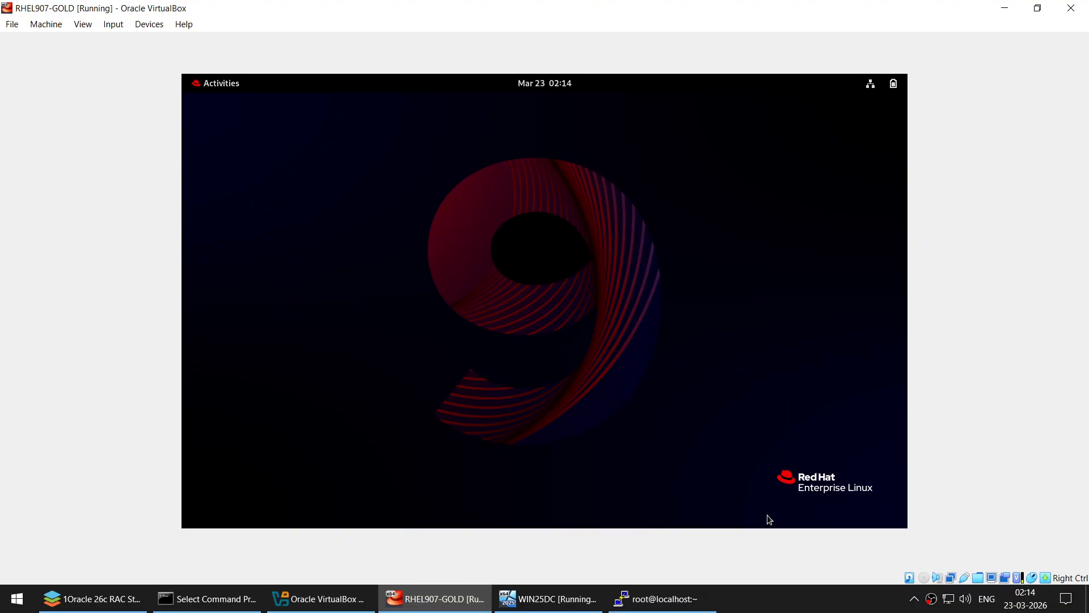
- Minimize VirtualBox and close the old root@localhost PuTTY session, confirming the exit
click(1004, 8)
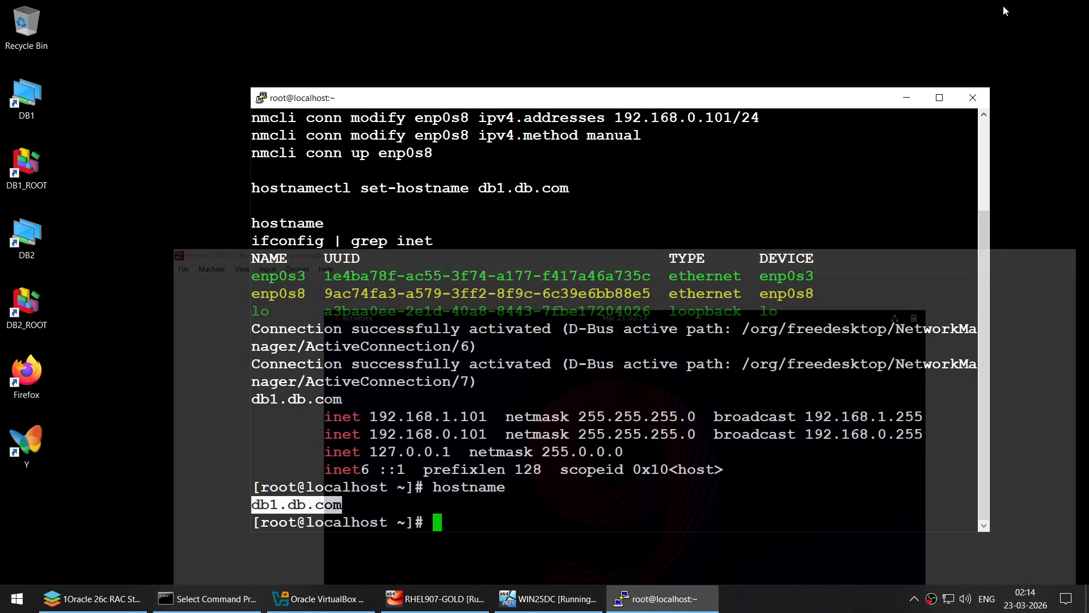
click(909, 98)
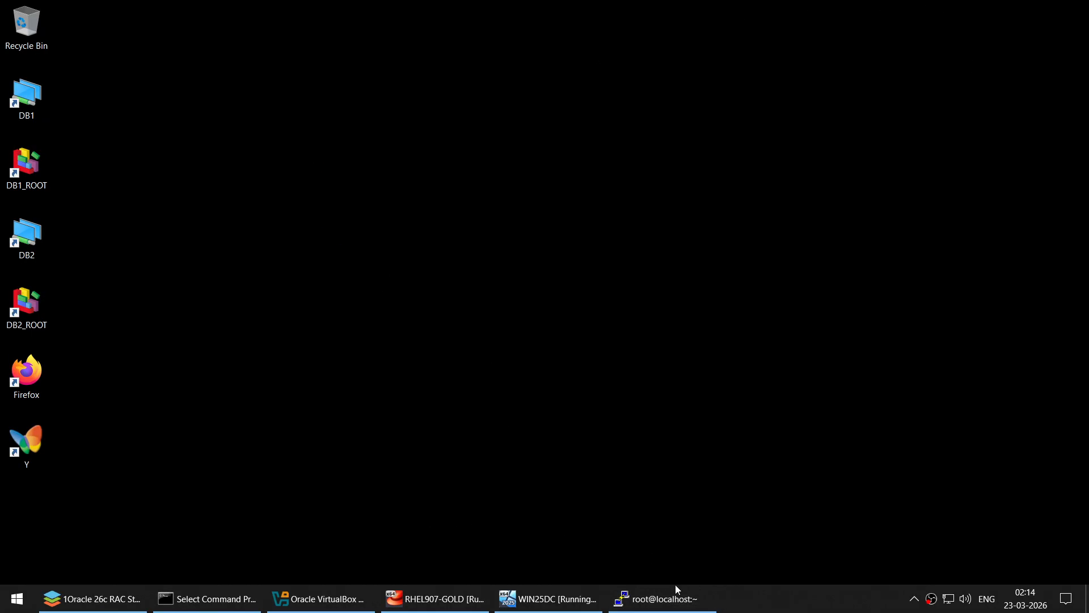
click(677, 591)
click(973, 97)
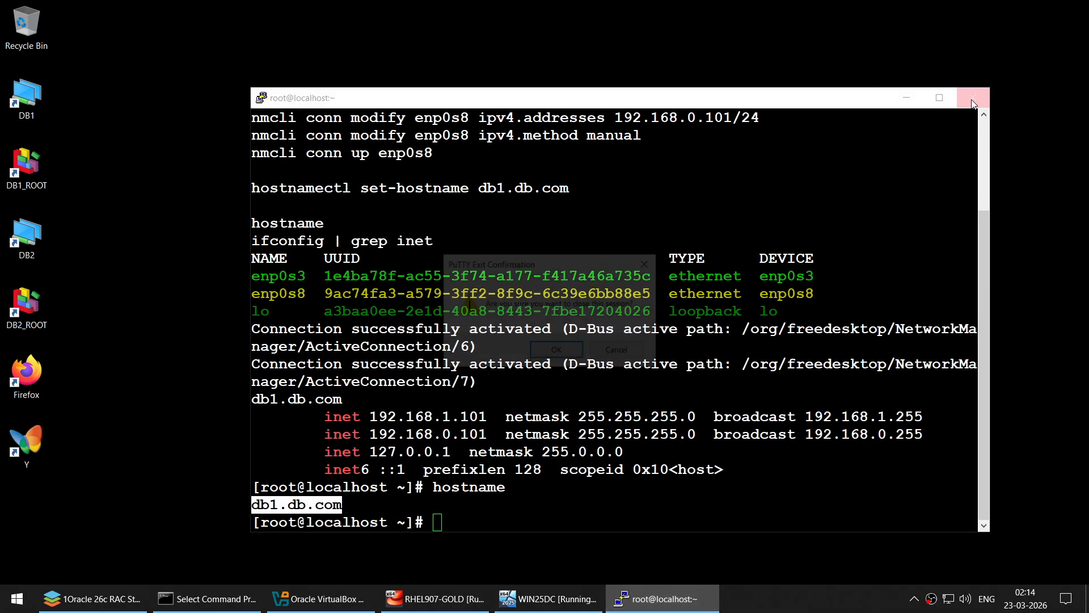
click(586, 361)
- Start a new root@db1 session from the DB1_ROOT shortcut, clear it, and enlarge the window
double_click(26, 170)
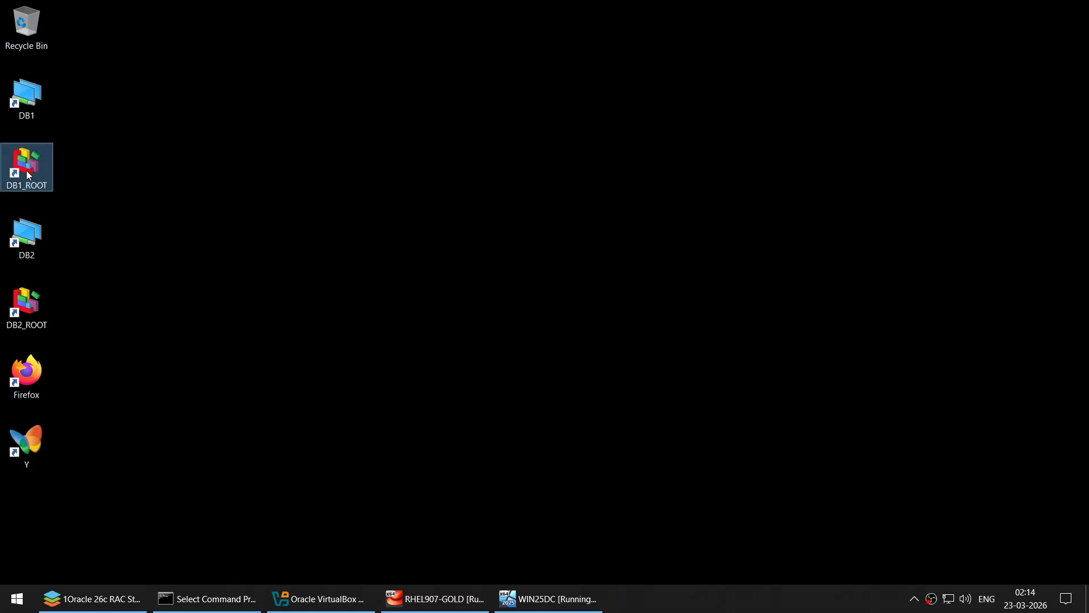
drag(401, 125, 558, 109)
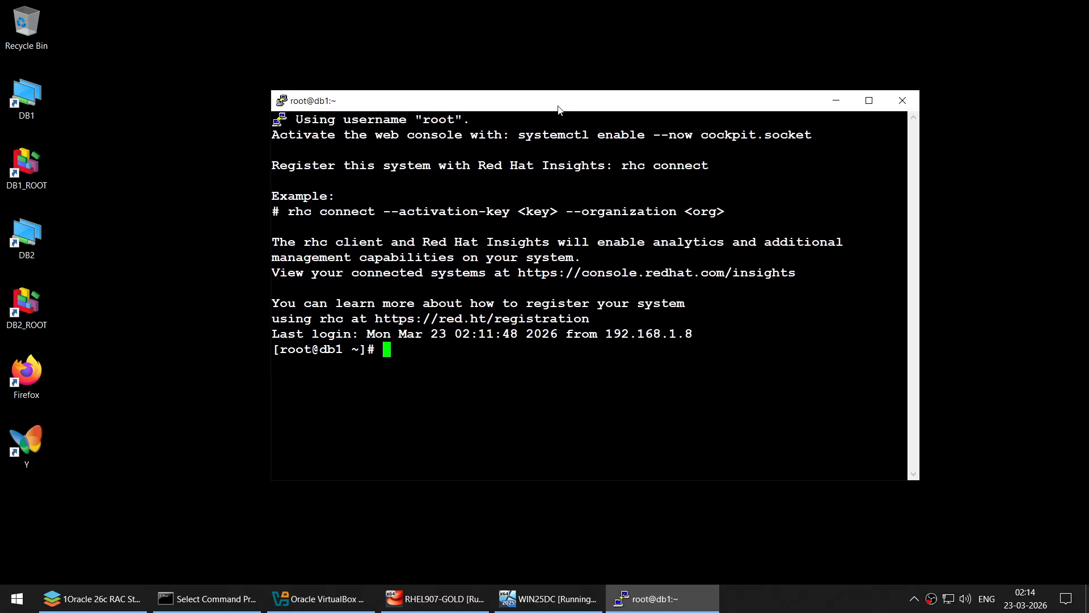
text(clear)
key(Return)
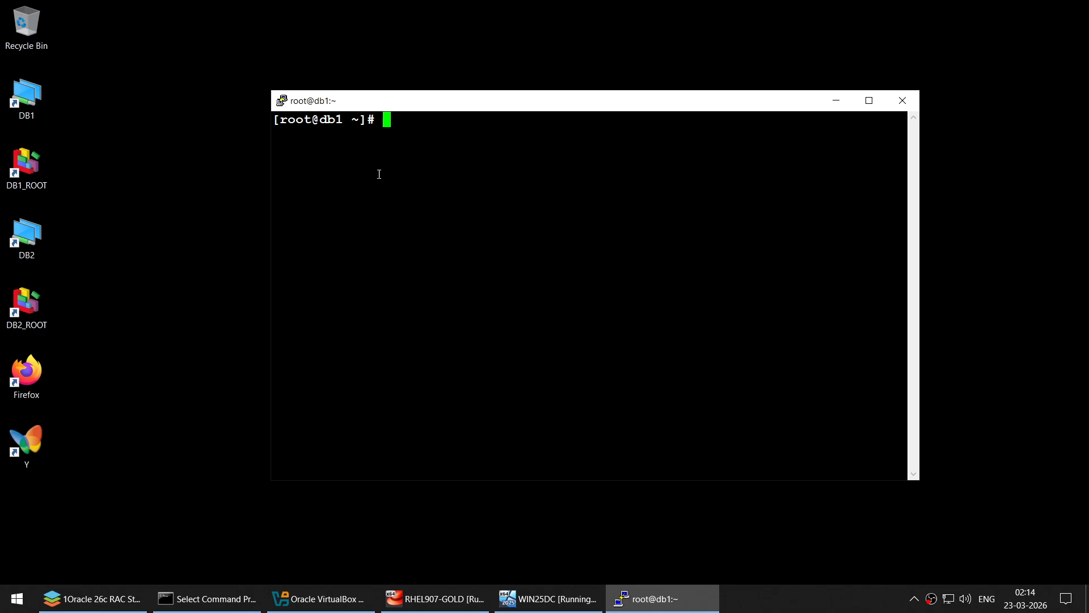
drag(274, 483, 152, 511)
drag(919, 511, 990, 543)
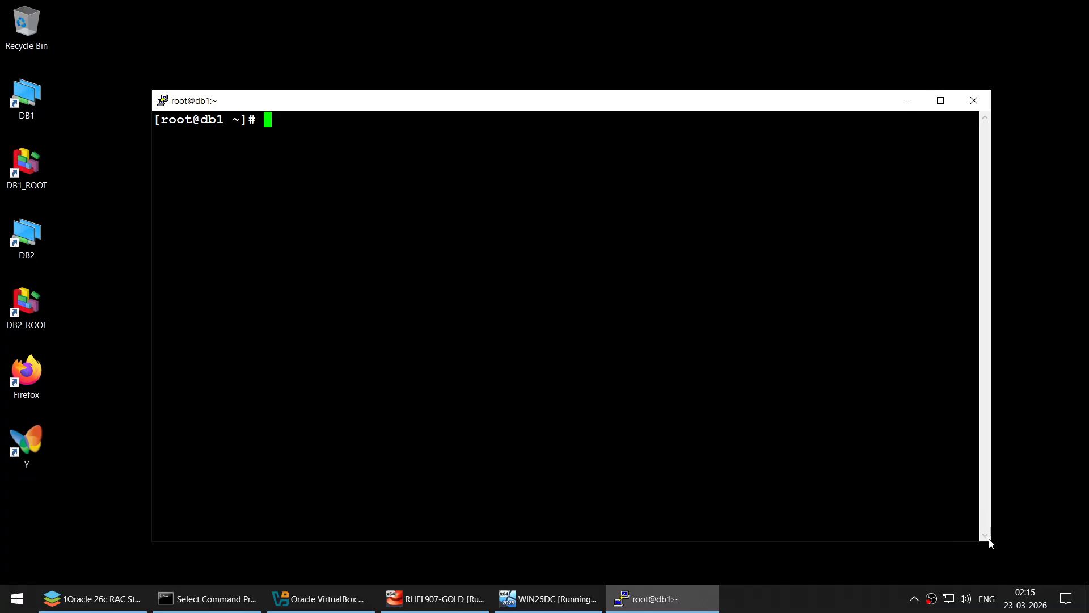
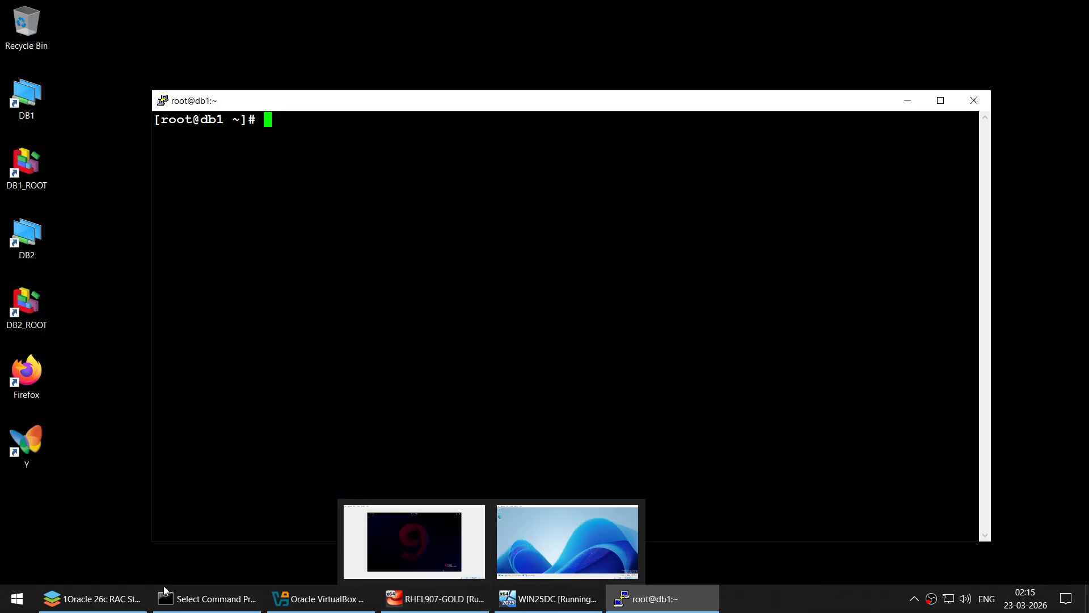
- Copy 'vi /etc/hosts' from the Part 2 guide and run it in the db1 terminal
click(114, 598)
scroll(423, 386, down, 8)
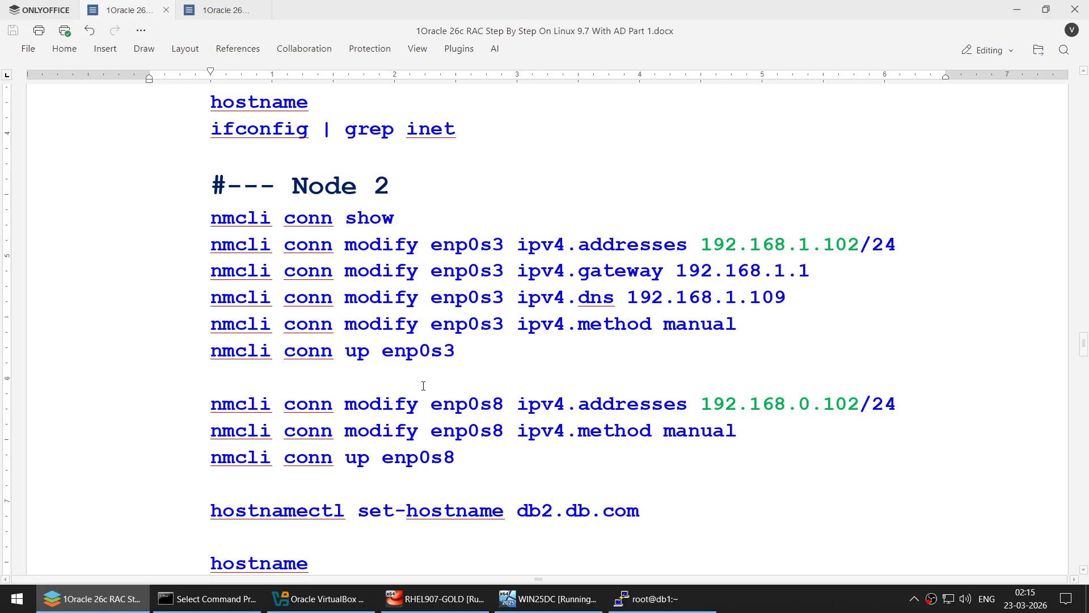
scroll(423, 386, down, 5)
click(217, 19)
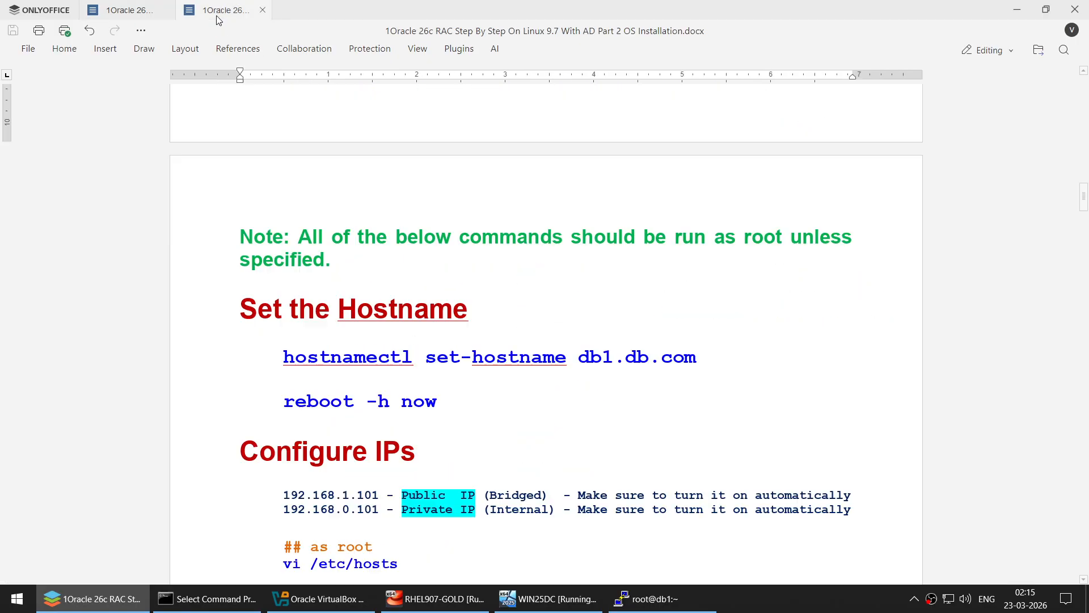
scroll(430, 206, down, 4)
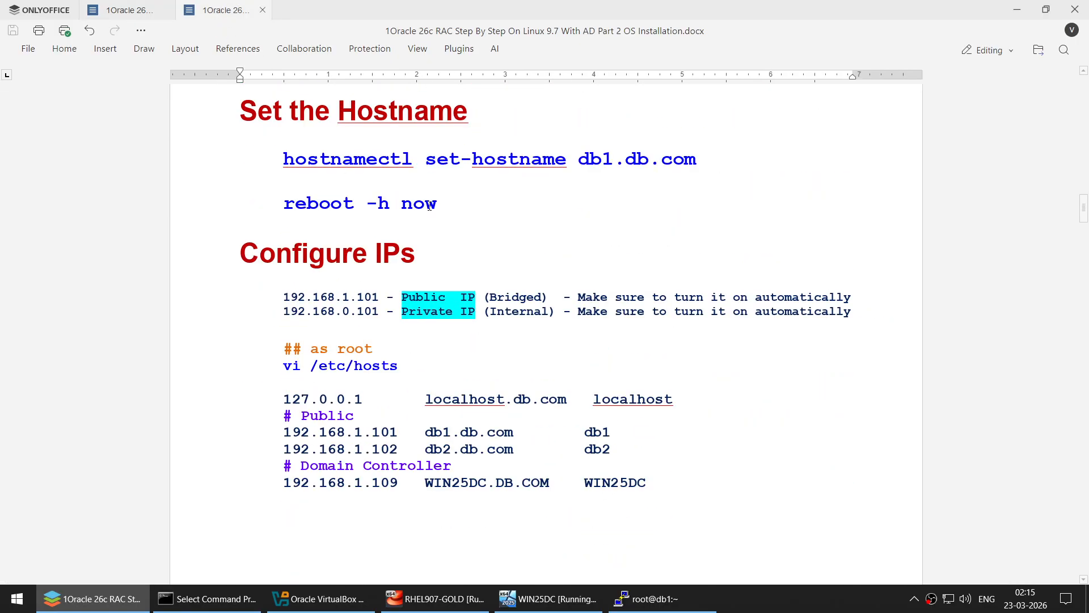
scroll(429, 206, down, 1)
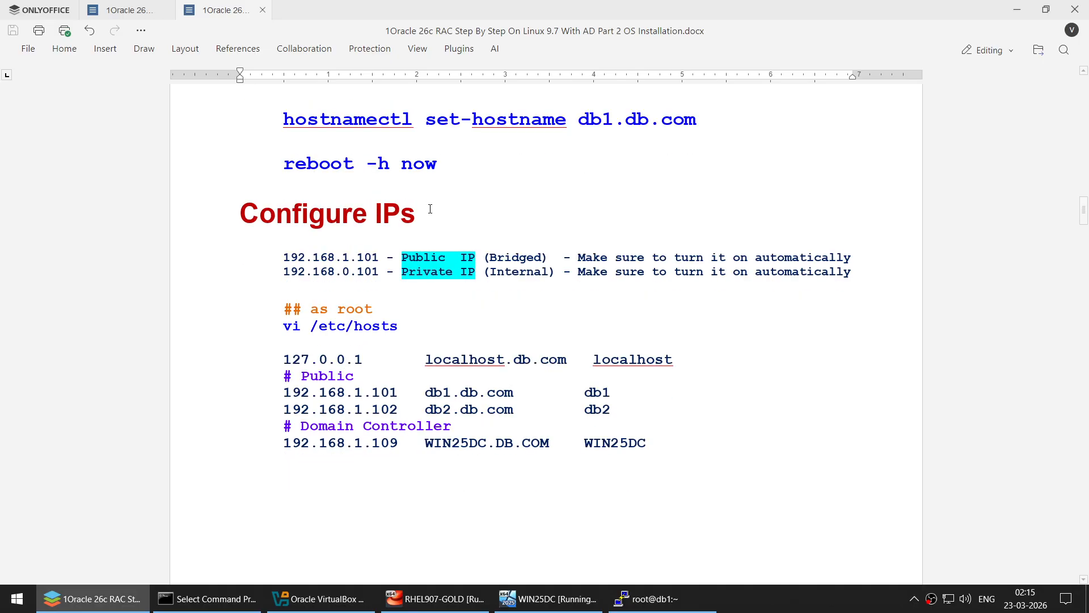
scroll(430, 209, up, 1)
drag(284, 160, 709, 159)
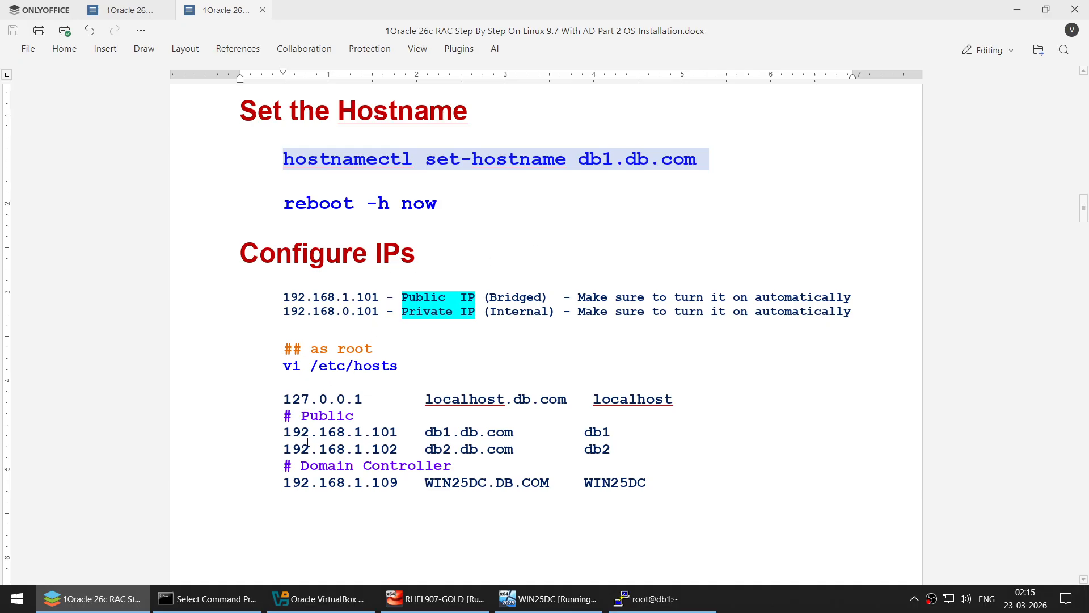
drag(293, 432, 283, 432)
click(400, 501)
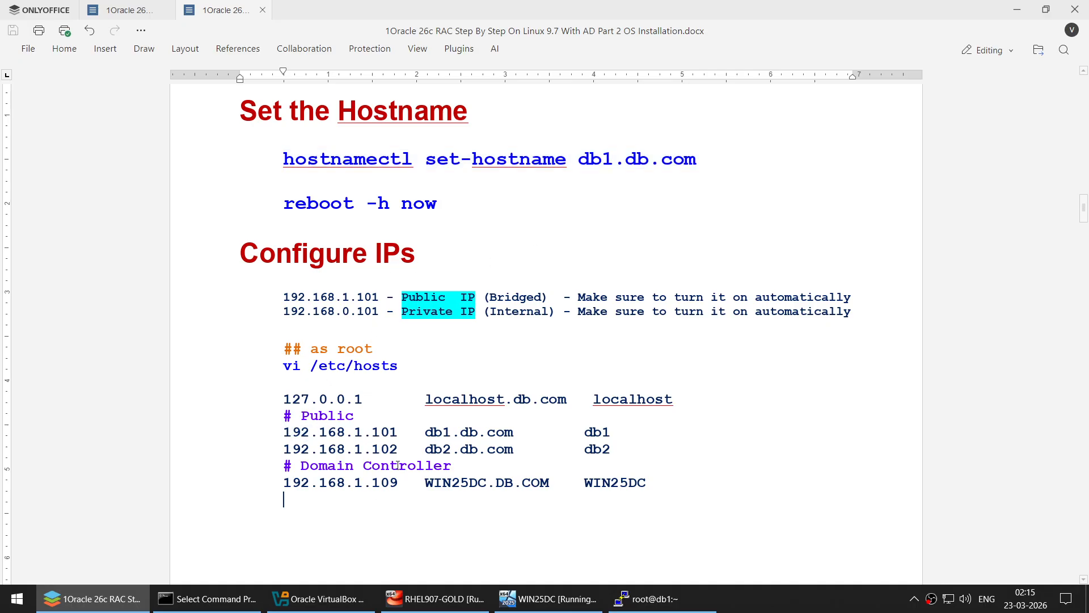
drag(283, 365, 414, 366)
key(super+c)
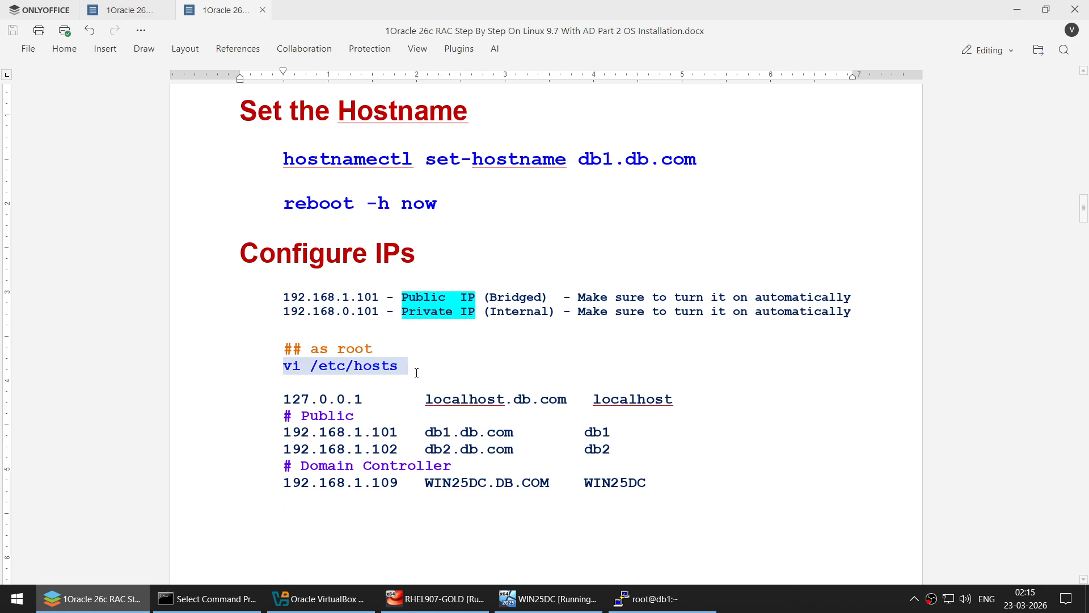
click(647, 598)
right_click(432, 137)
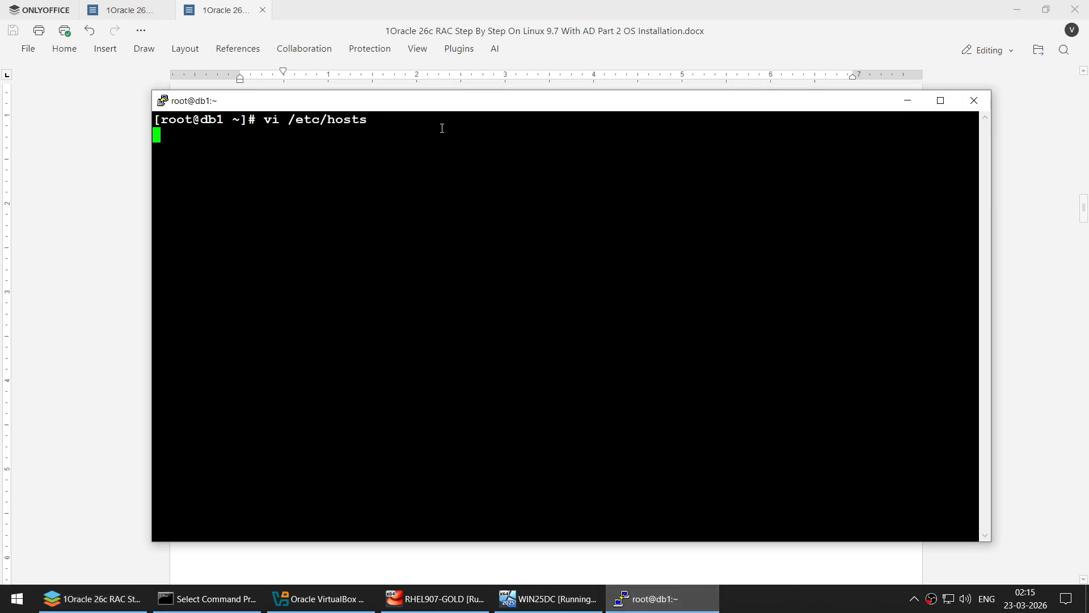
- Select the guide's host entries from the # Public line through WIN25DC
click(108, 304)
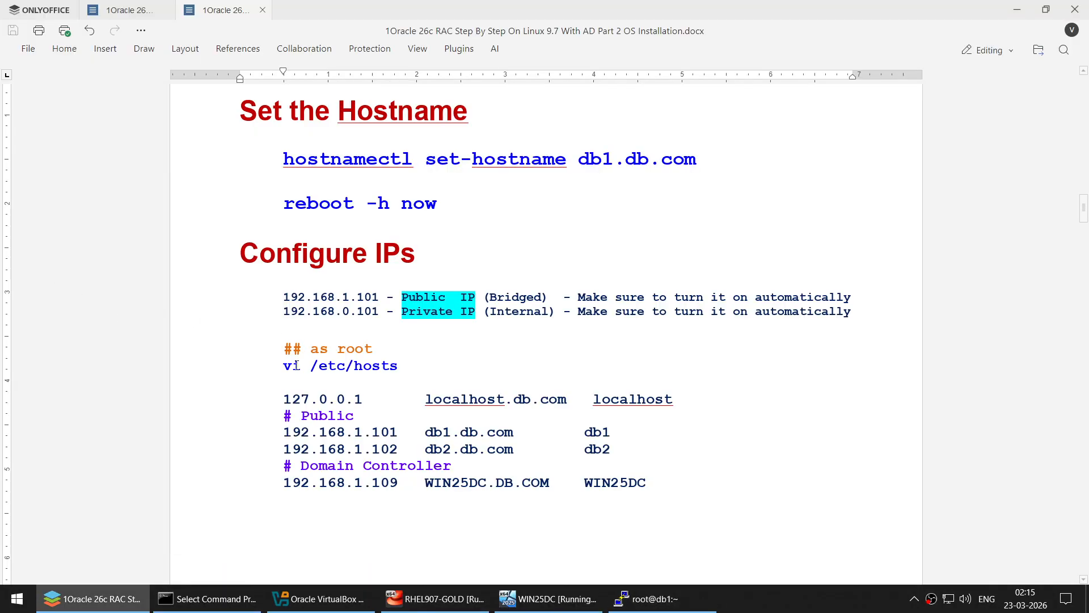
click(317, 598)
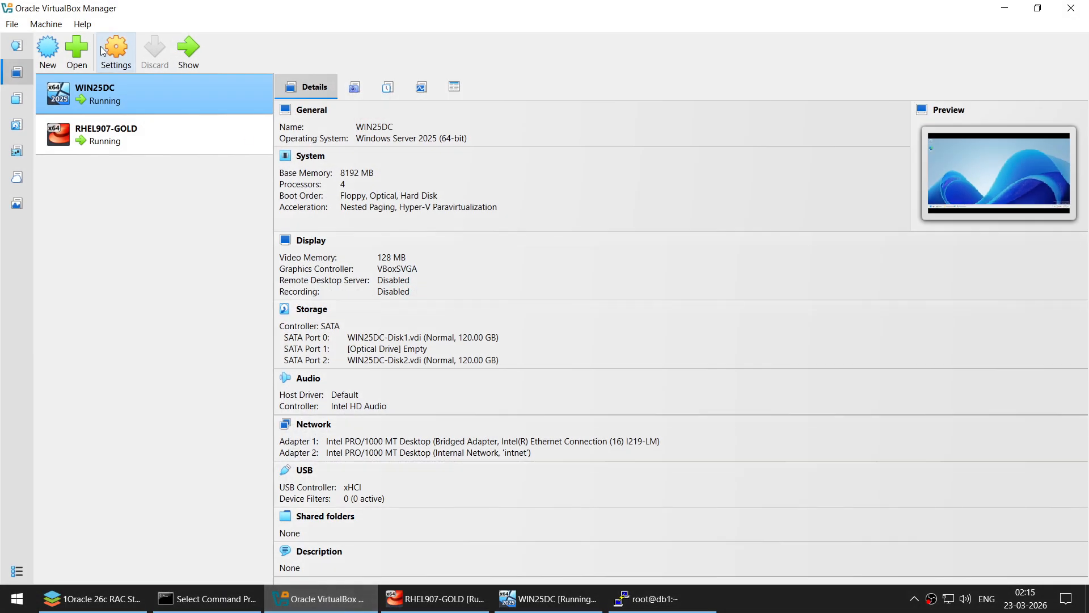
click(131, 135)
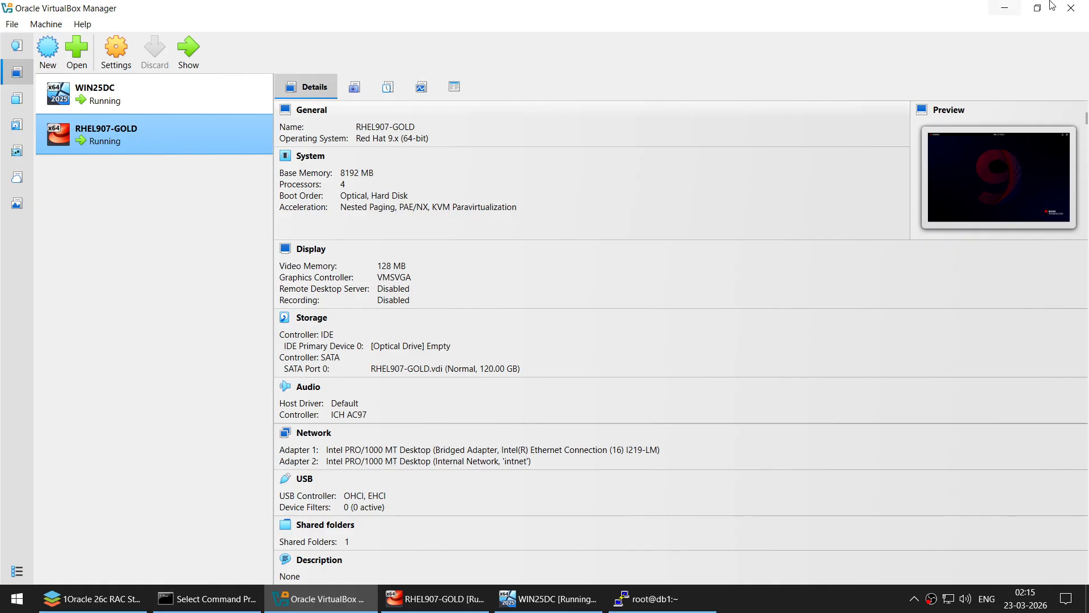
click(1005, 8)
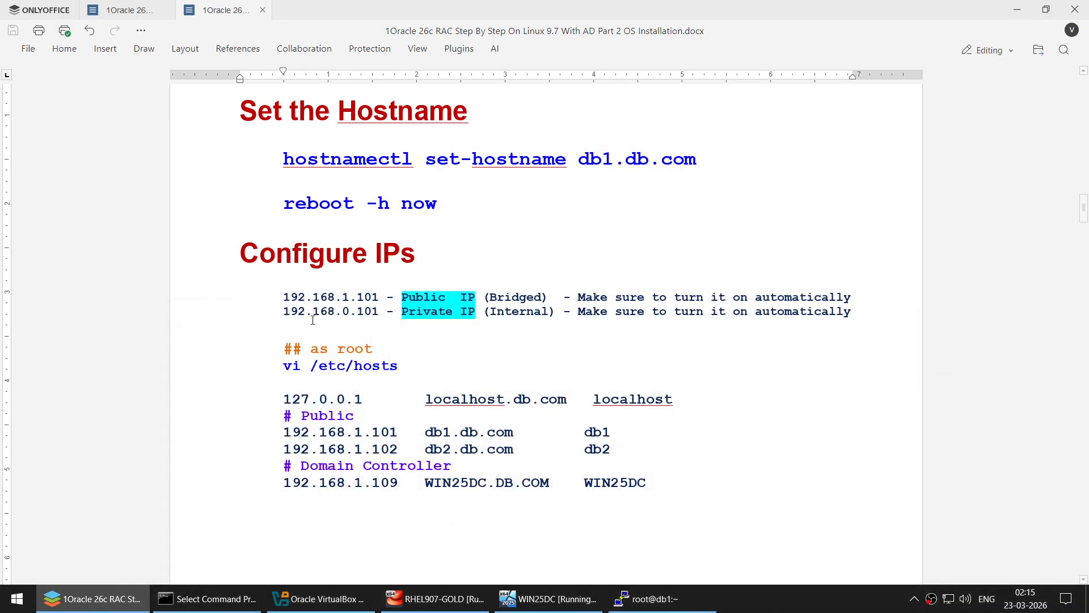
click(285, 414)
click(647, 598)
click(647, 598)
shift+click(658, 490)
key(super+c)
click(647, 598)
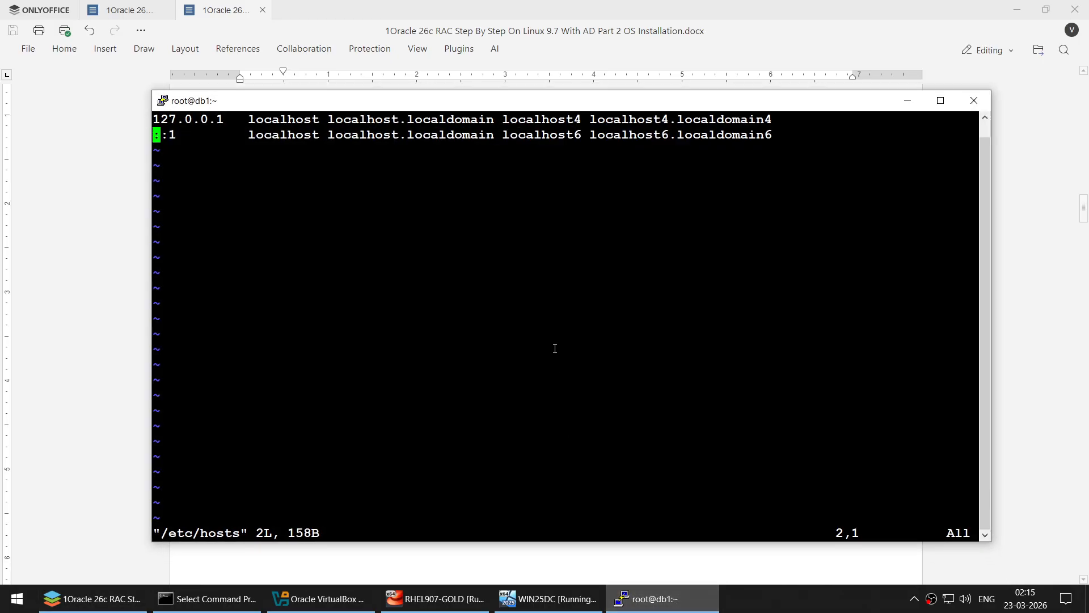
- Paste the host entries on new lines in /etc/hosts and save with :wq
key(Escape)
key(i)
key(End)
key(Return)
key(Return)
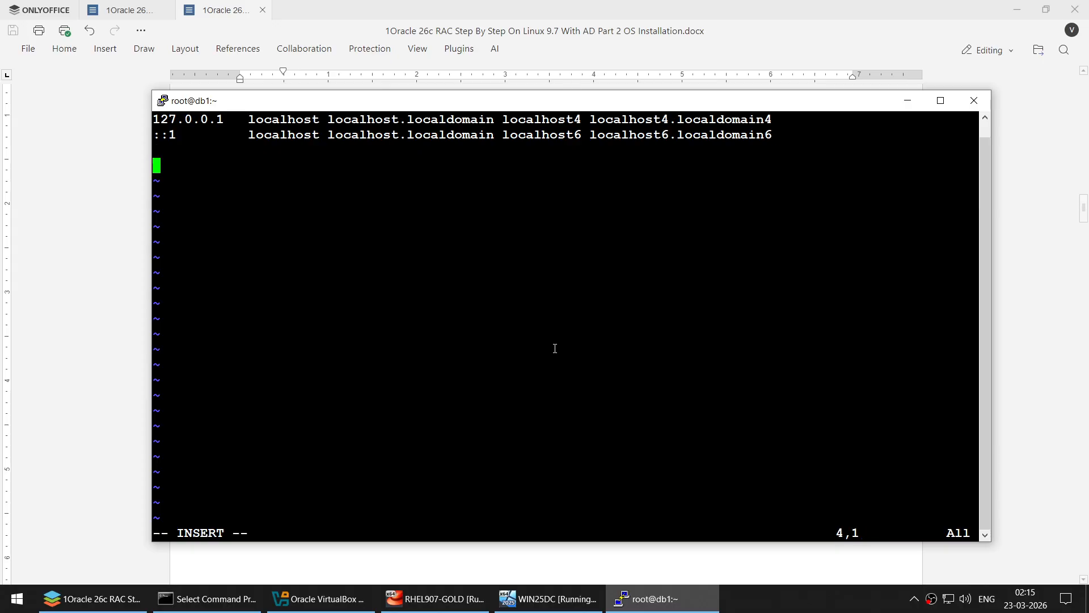
right_click(567, 355)
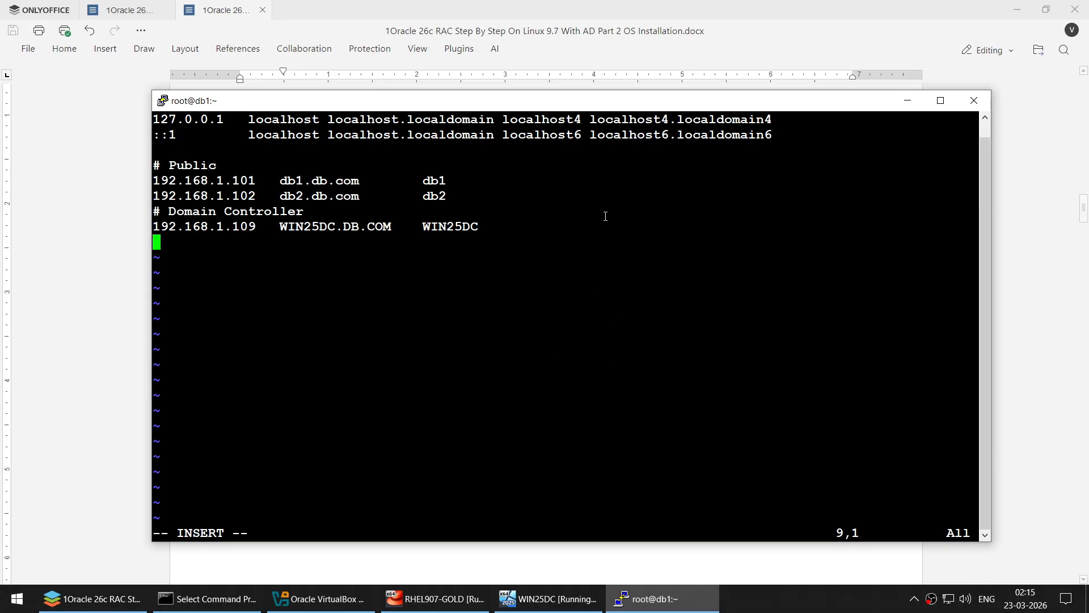
key(Escape)
text(:wq)
key(Return)
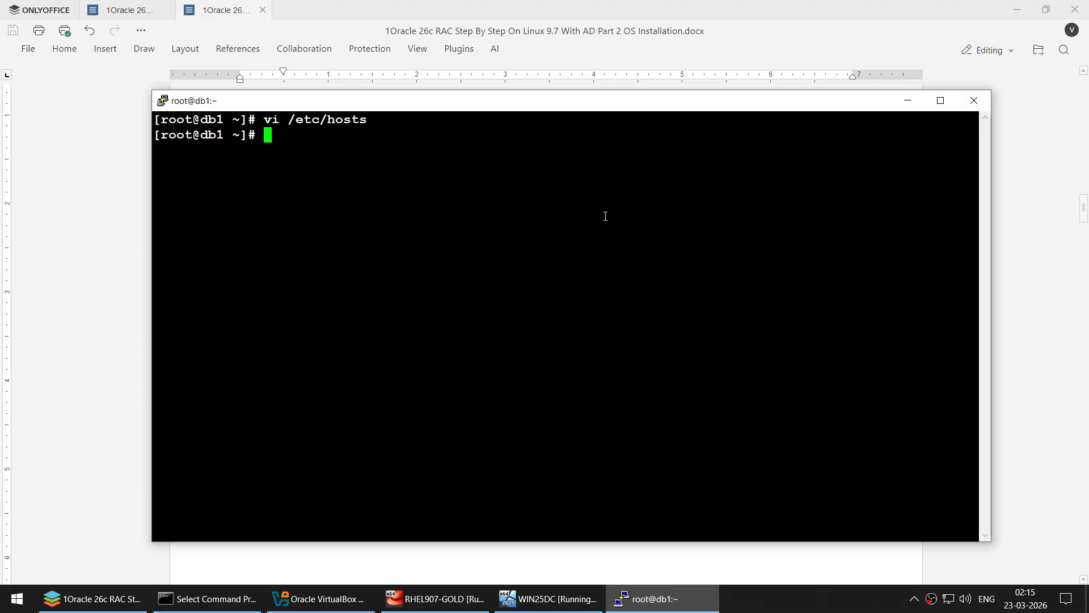
- Edit the recalled command into cat /etc/hosts and run it to view the file
key(Return)
key(Return)
key(Up)
key(Left)
key(Left)
key(Left)
key(Left)
key(Left)
key(Left)
key(Left)
key(Left)
key(Left)
key(Left)
key(Left)
key(Left)
key(Left)
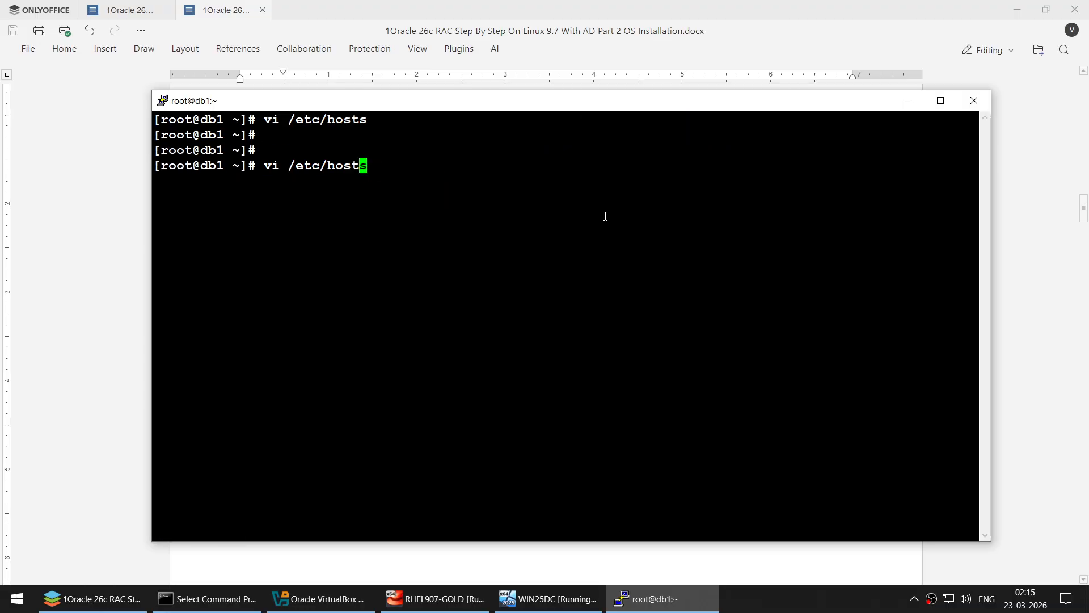
key(Delete)
key(Delete)
text(cat)
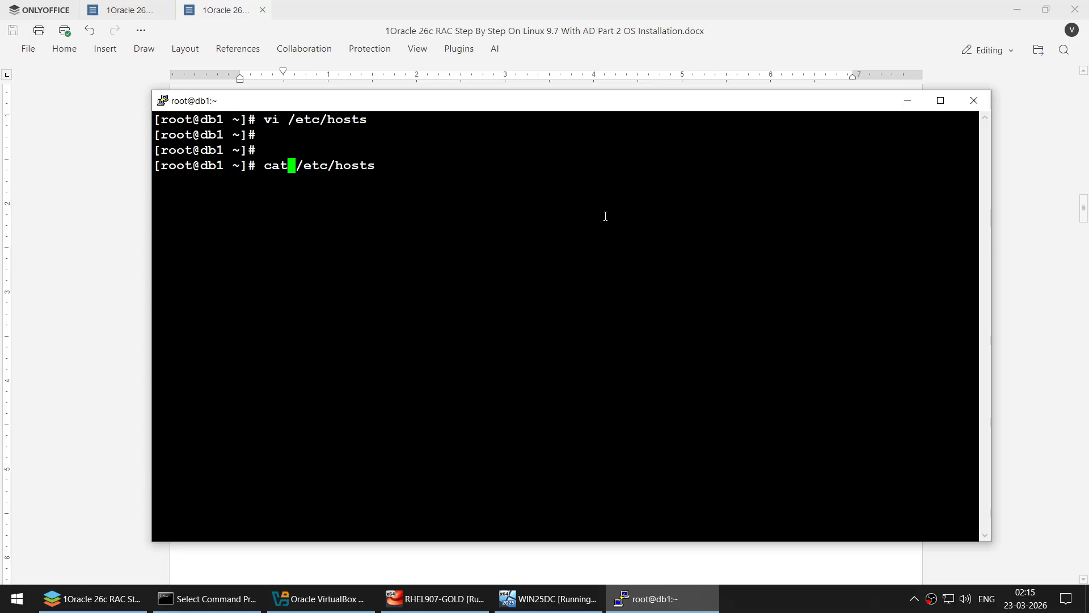
key(Return)
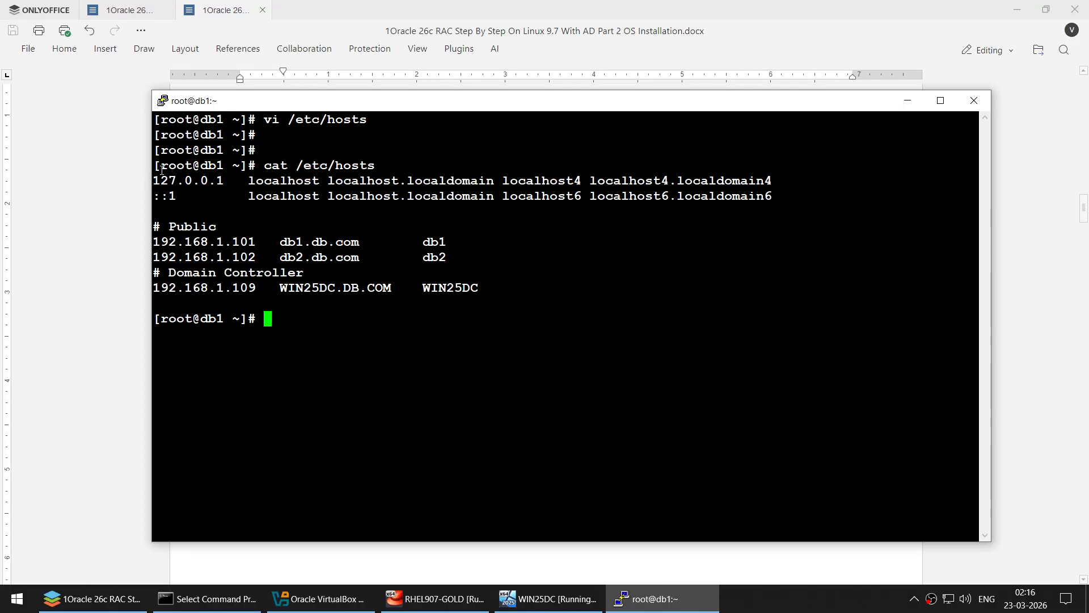
- Highlight the localhost lines, 192.168.1.101, 192.168.1.102 and the WIN25DC.DB.COM entry
drag(163, 173, 699, 205)
click(263, 261)
double_click(219, 242)
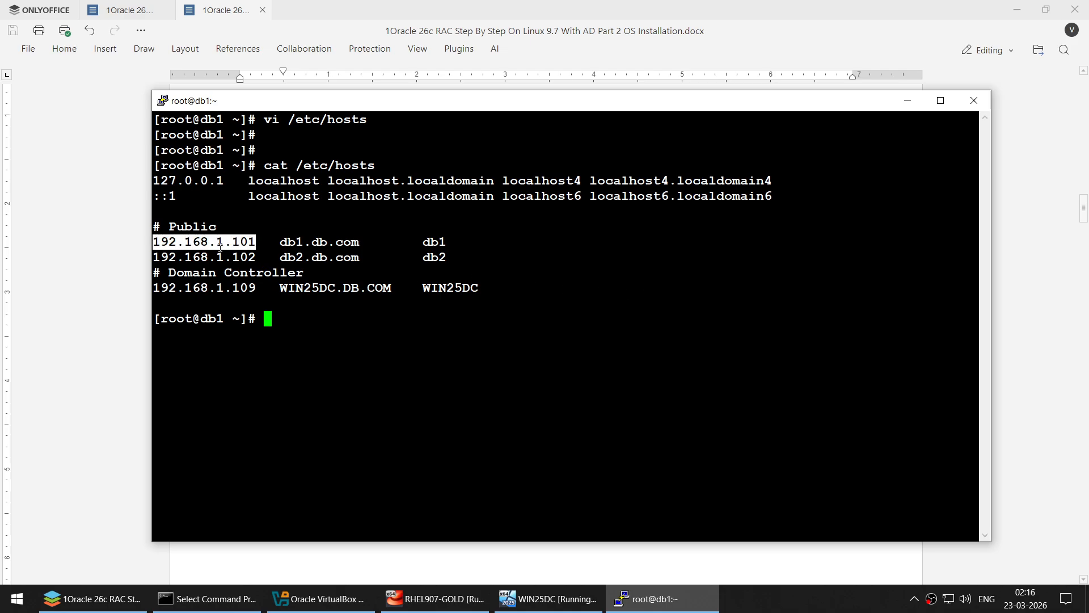
double_click(225, 257)
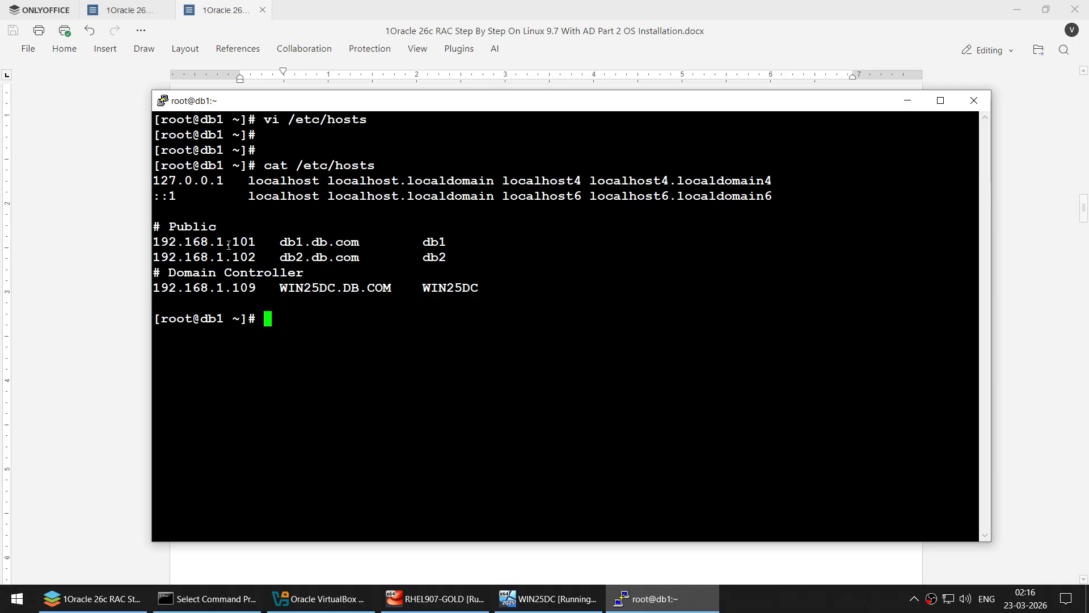
double_click(229, 247)
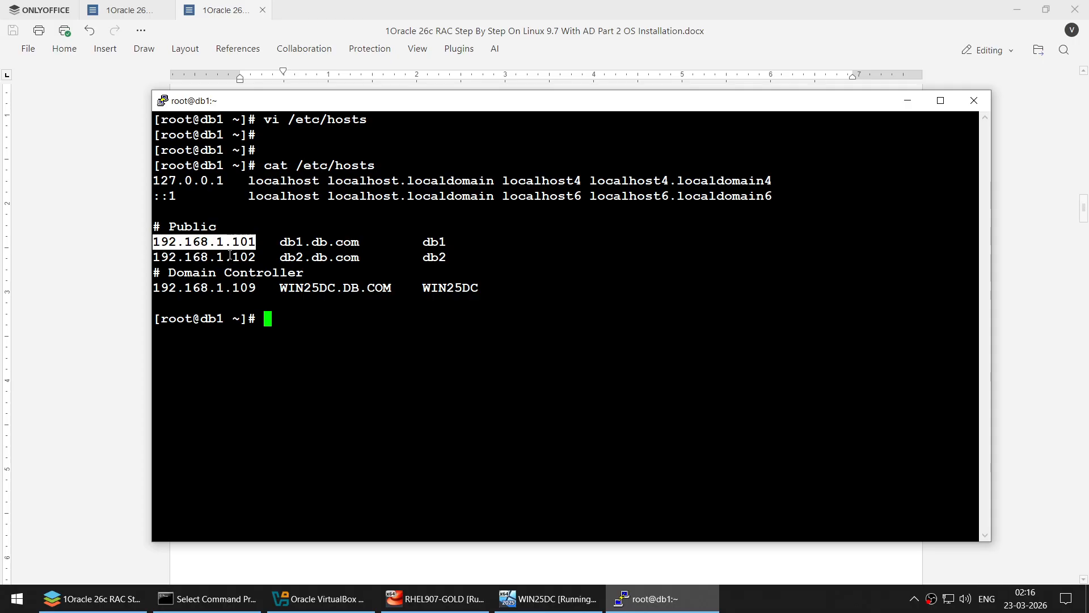
double_click(230, 257)
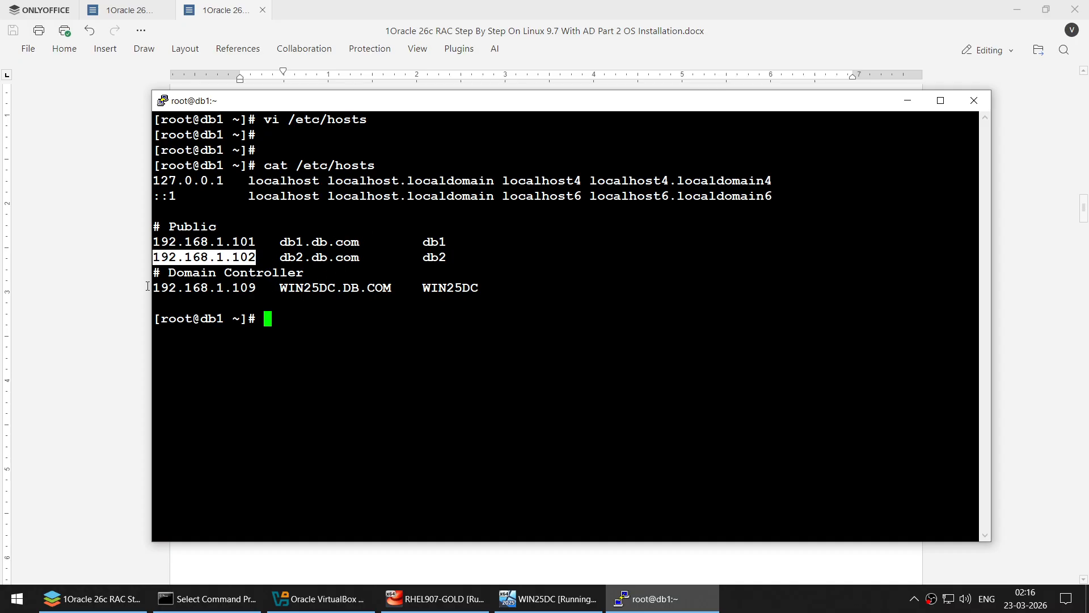
drag(157, 288, 390, 286)
click(283, 289)
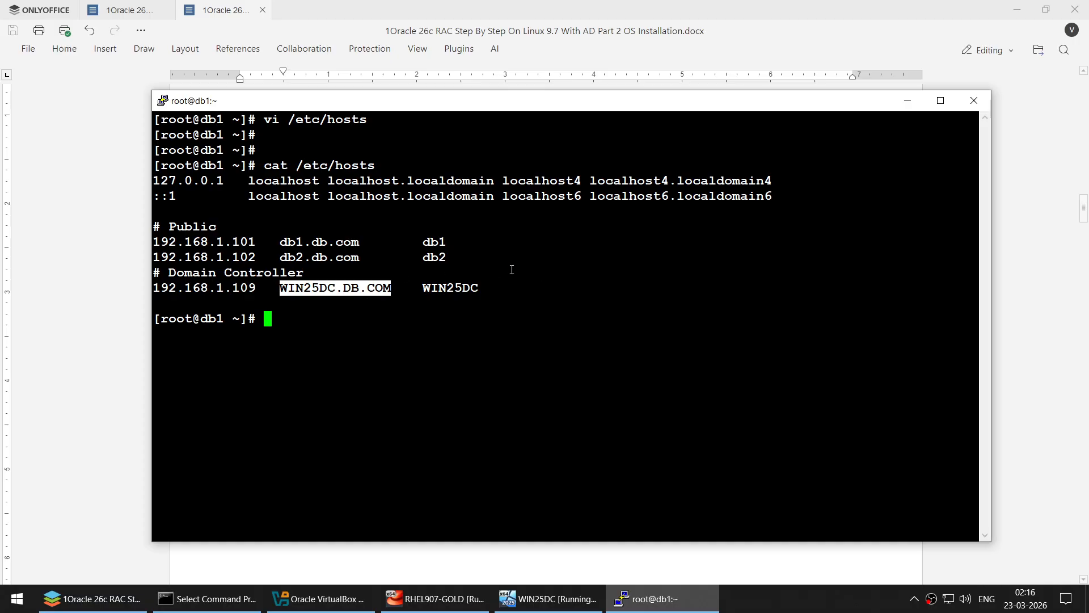
- Scroll the guide to RHEL Local Repo and select the /etc/yum.repos.d/ path
click(119, 237)
scroll(499, 250, down, 10)
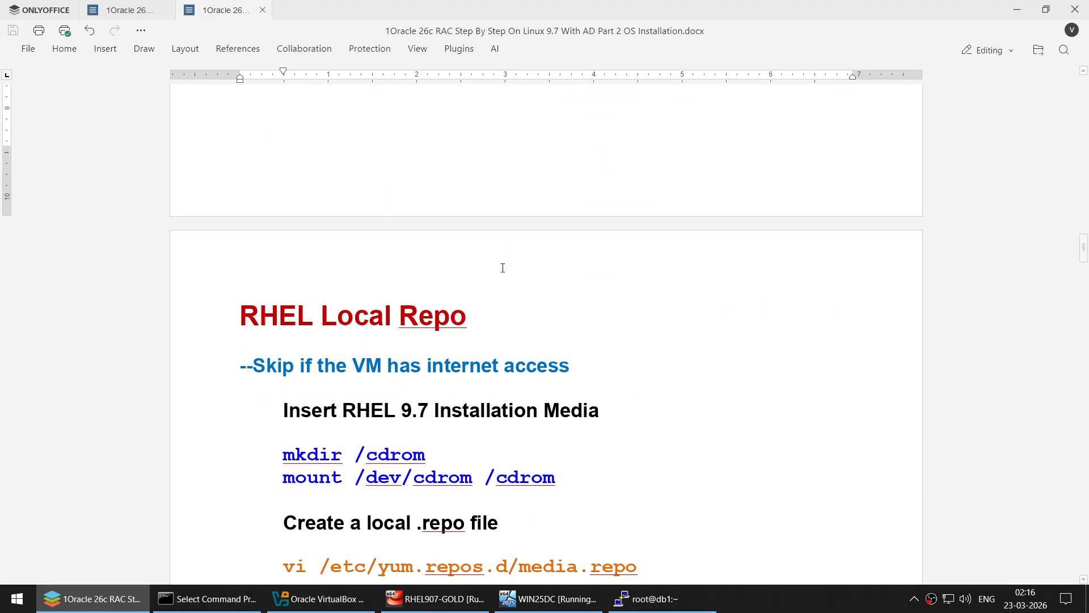
scroll(503, 268, down, 3)
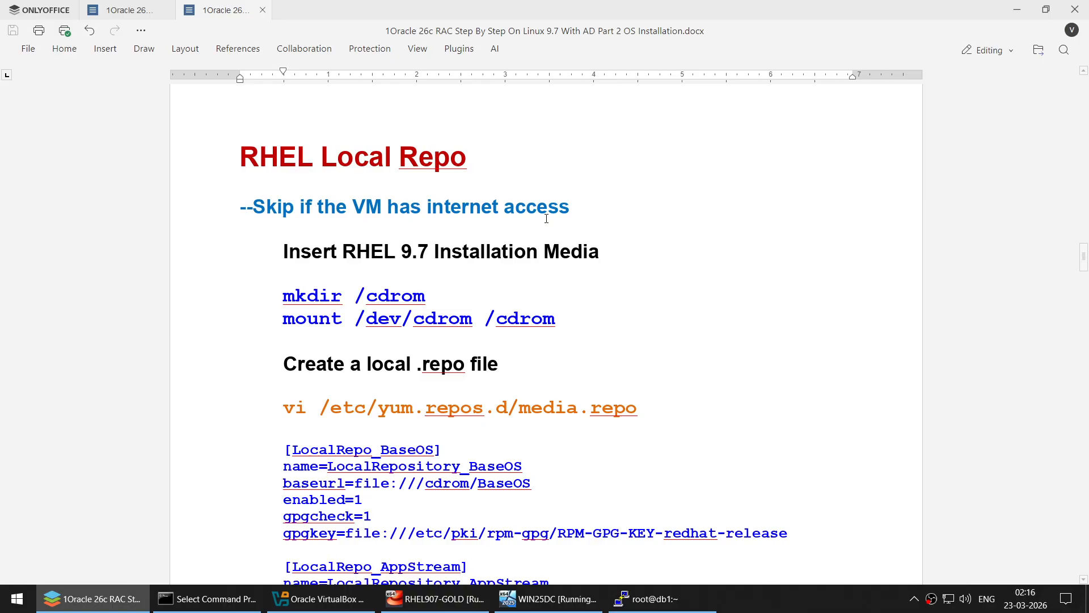
scroll(548, 261, down, 1)
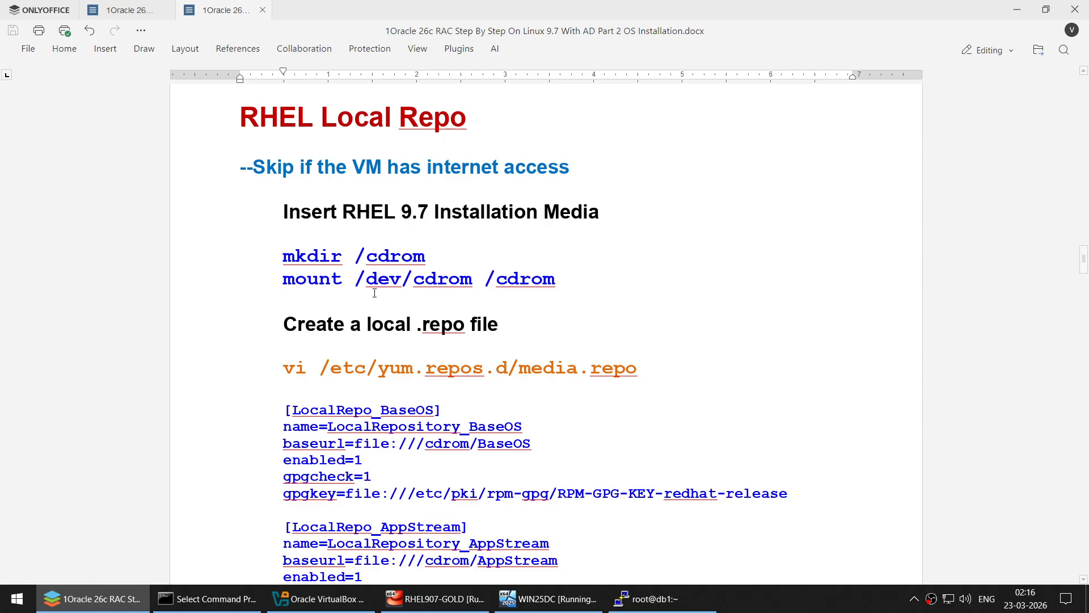
click(274, 257)
click(323, 369)
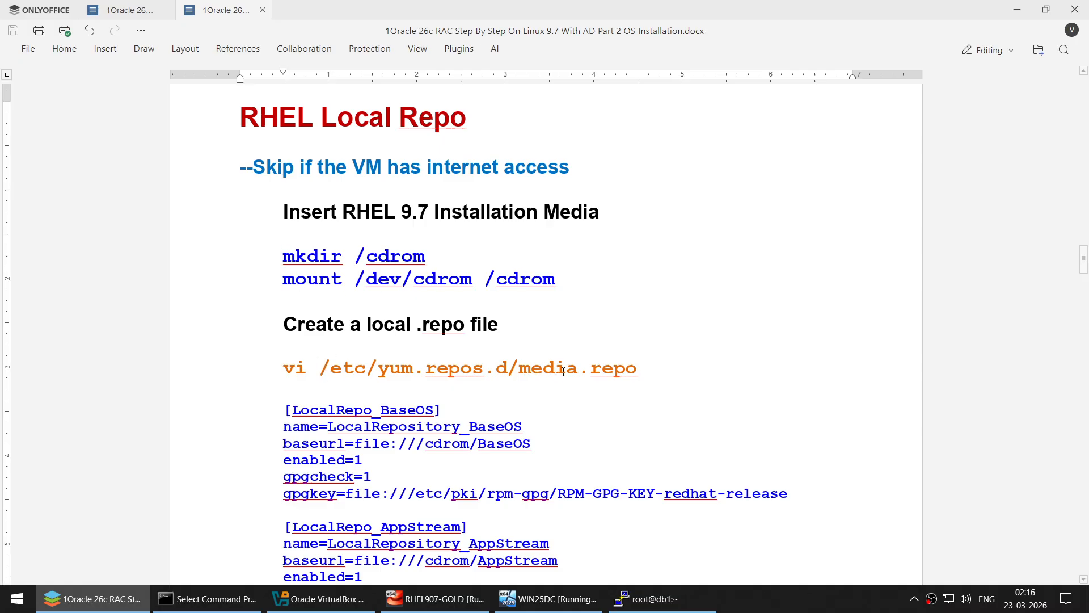
shift+click(521, 371)
key(super+c)
click(647, 598)
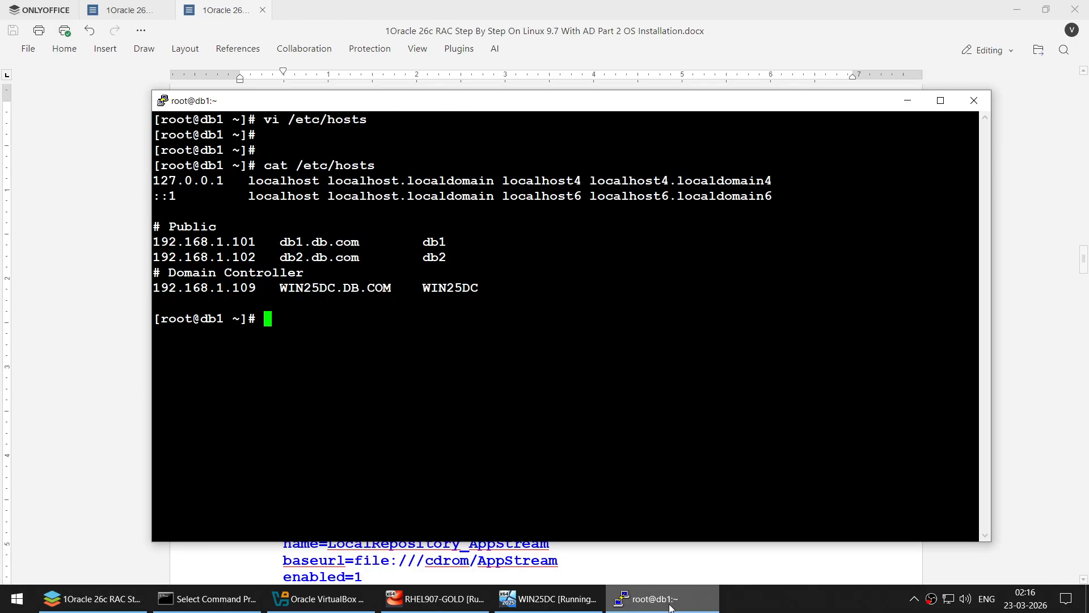
- Clear the screen, change into /etc/yum.repos.d and list its files
text(clear)
key(Return)
text(cd)
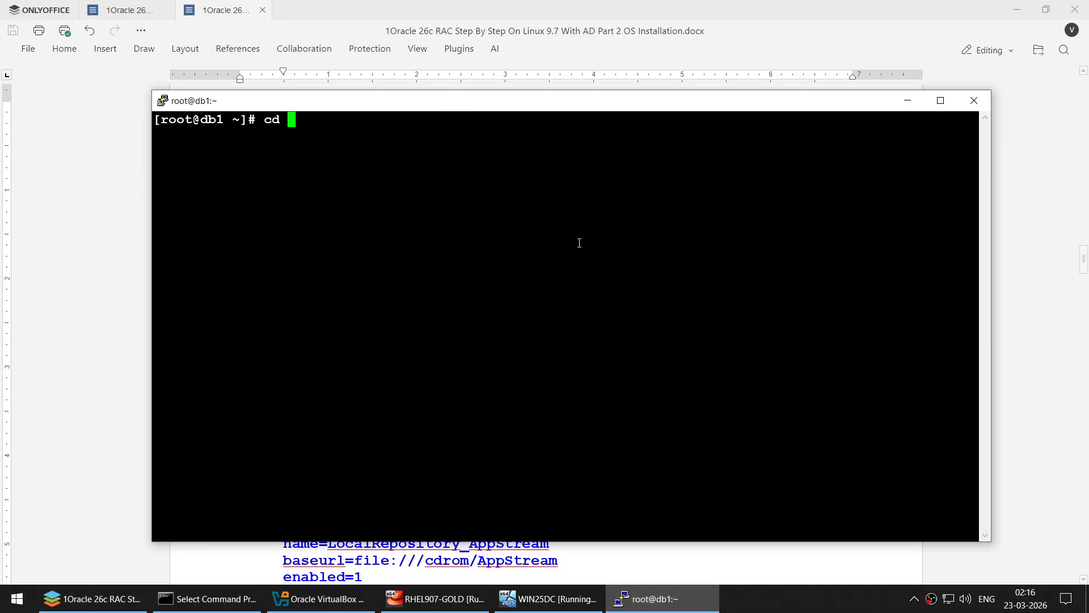
right_click(580, 243)
key(Return)
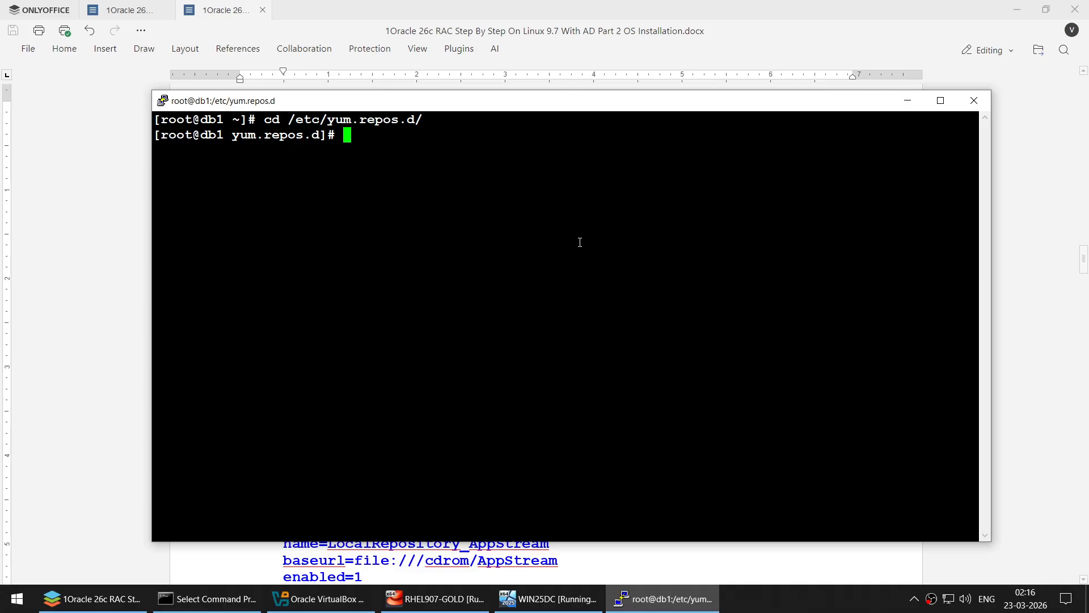
text(ls -l)
key(Return)
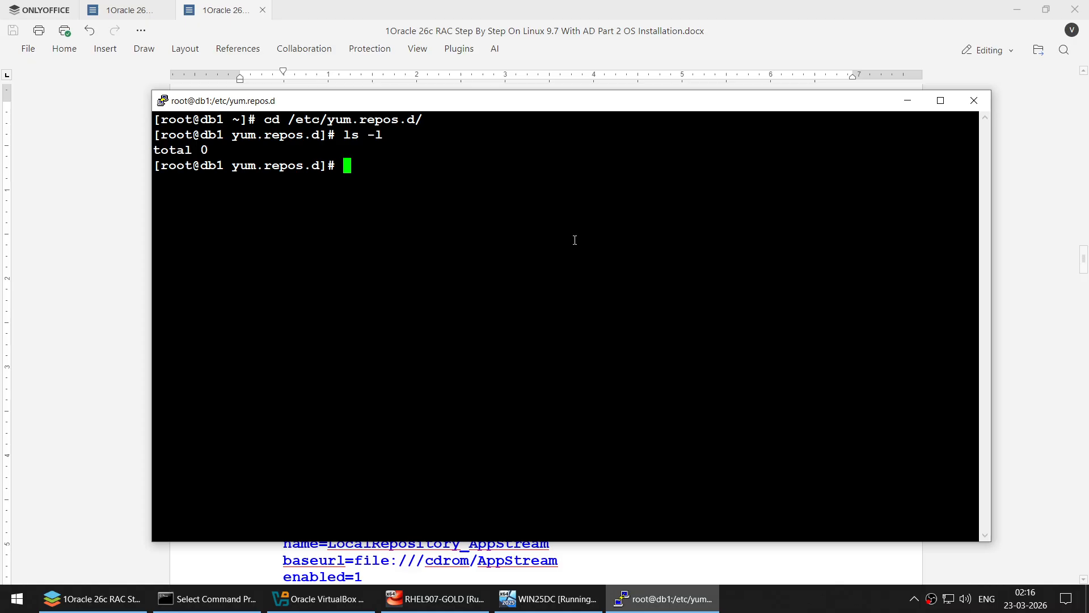
- Copy the guide's vi media.repo command and paste it at the db1 prompt
click(108, 243)
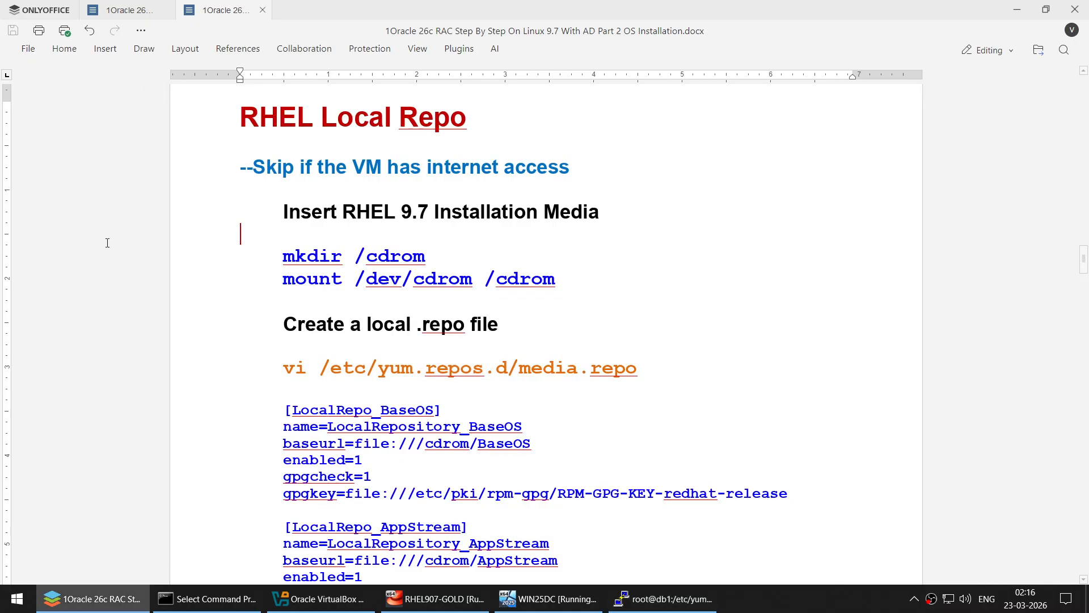
triple_click(284, 372)
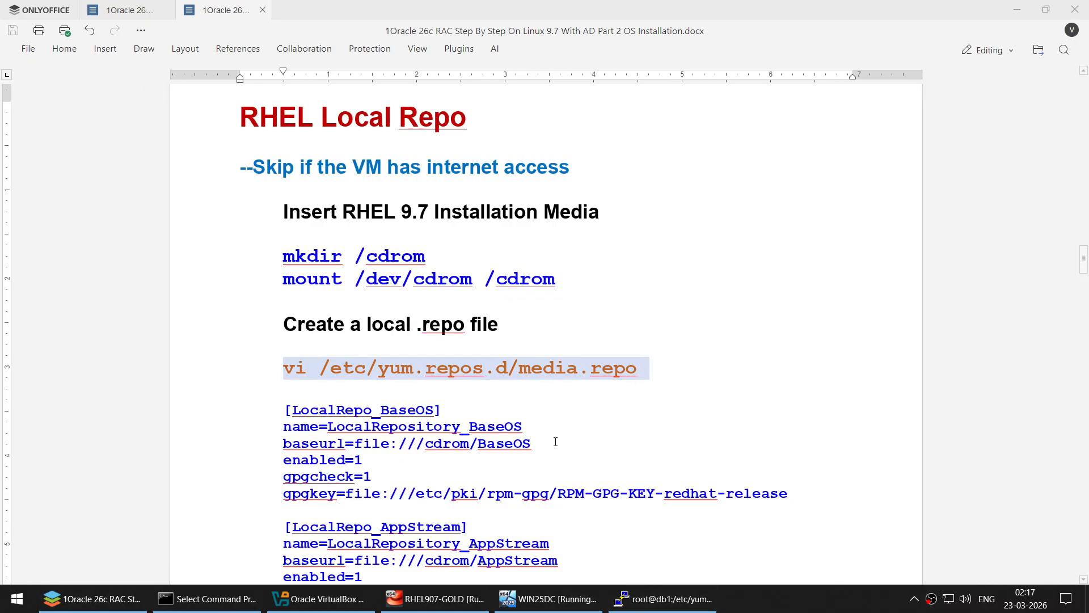
key(ctrl+c)
click(663, 598)
right_click(597, 227)
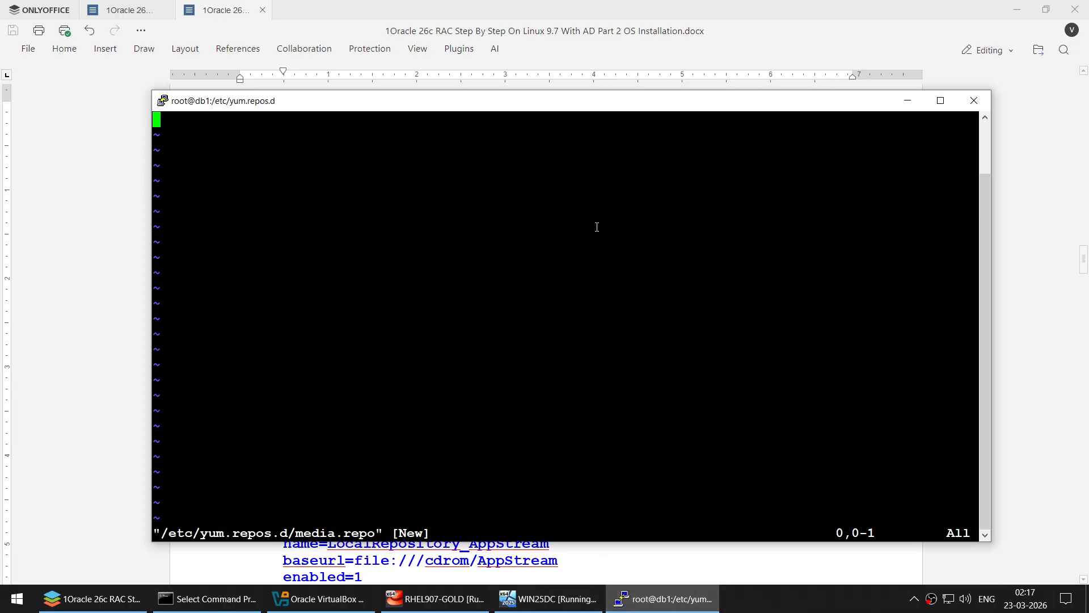
- Paste the LocalRepo_BaseOS and LocalRepo_AppStream blocks into media.repo and save it
click(119, 249)
click(284, 403)
scroll(750, 412, down, 5)
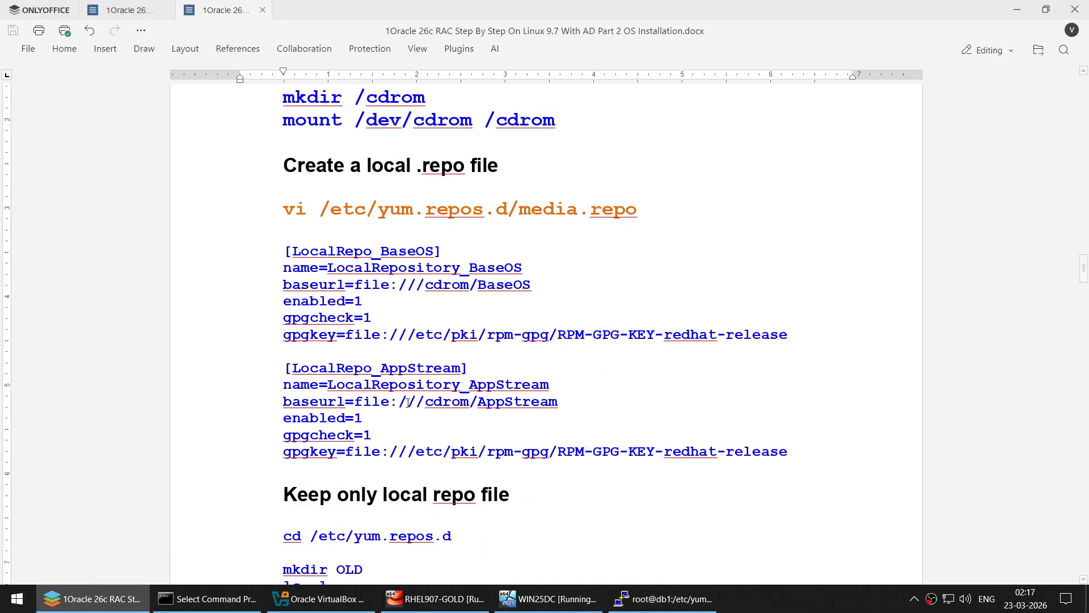
shift+click(789, 412)
key(ctrl+c)
click(663, 598)
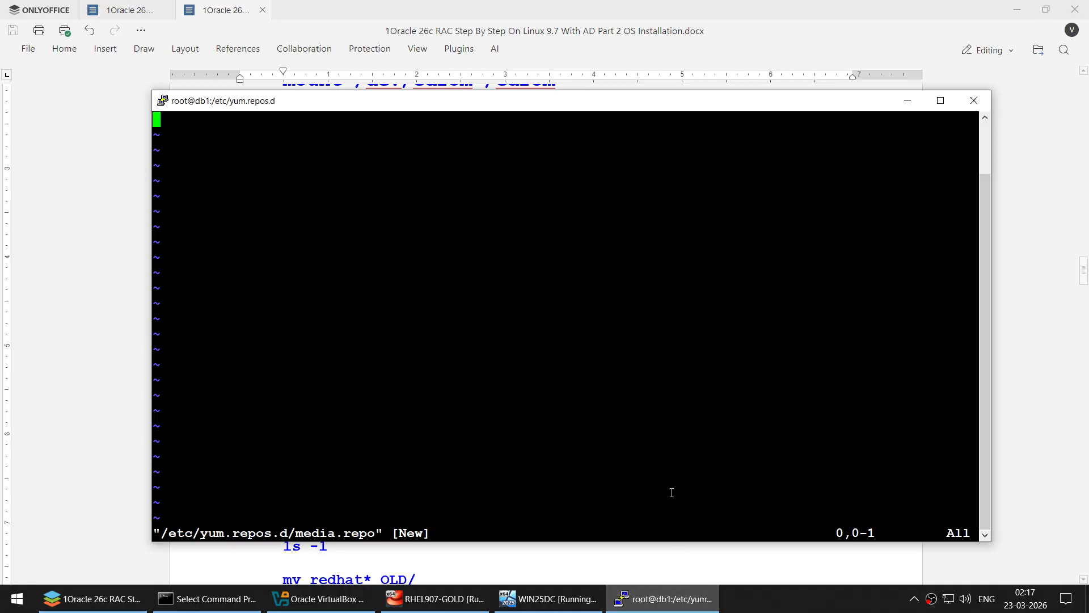
key(i)
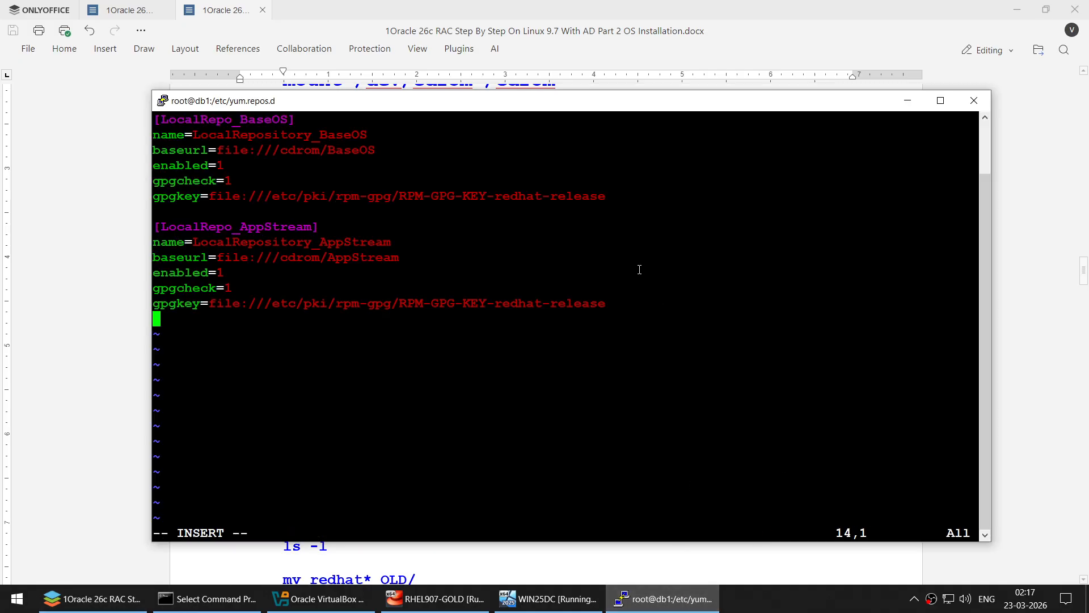
key(Escape)
key(shift+colon)
text(wq)
key(Return)
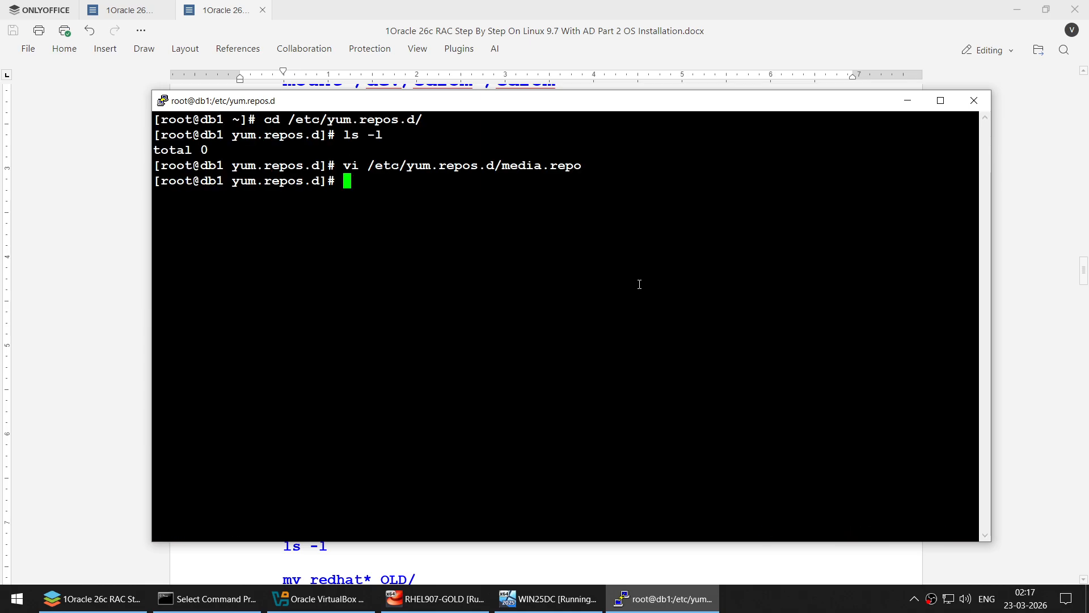
- List the directory to confirm media.repo exists, then type yum repolist
text(ls -l)
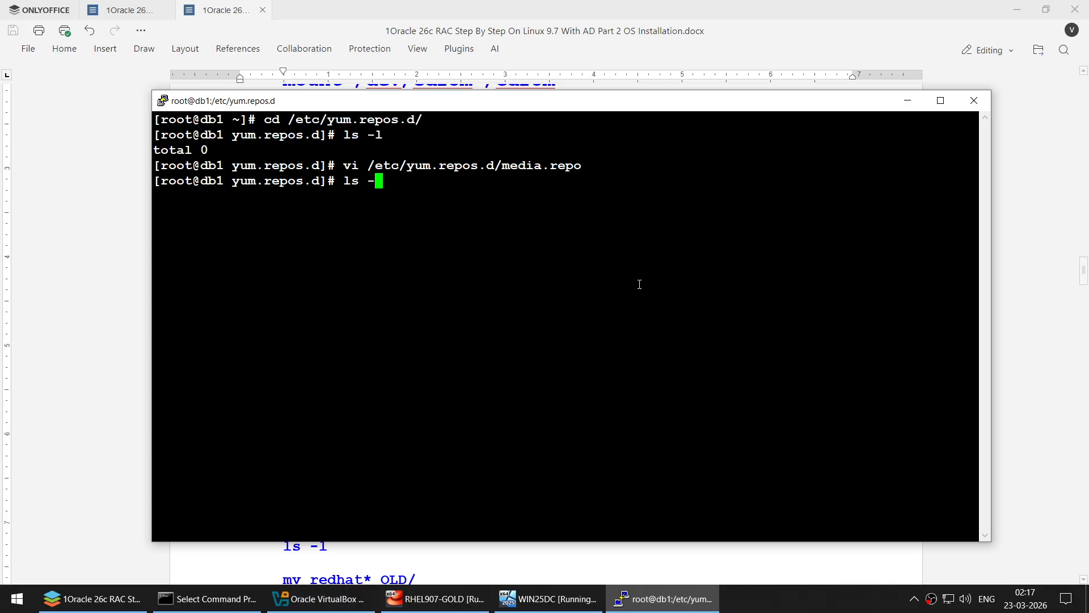
key(Return)
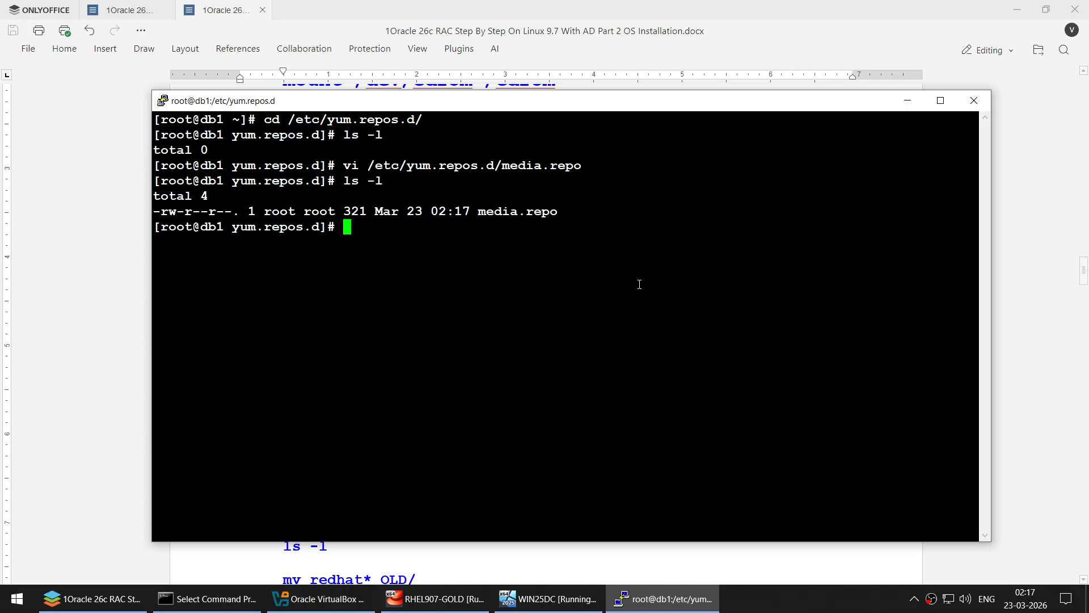
text(yum repolist)
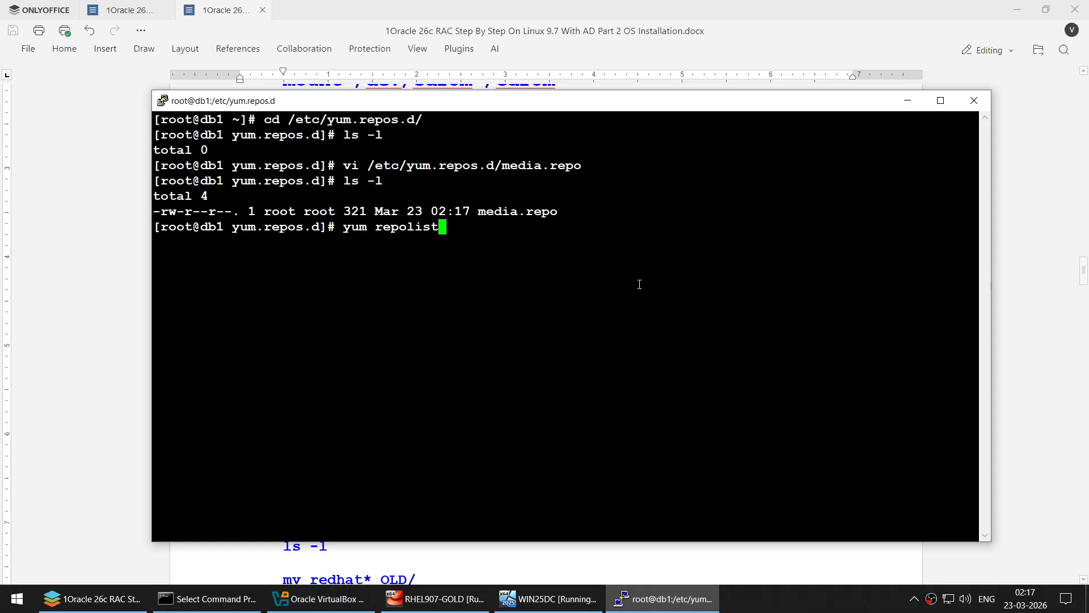
- Load RHEL-907-x86_64.iso into RHEL907-GOLD's empty optical drive through Settings > Storage
click(435, 599)
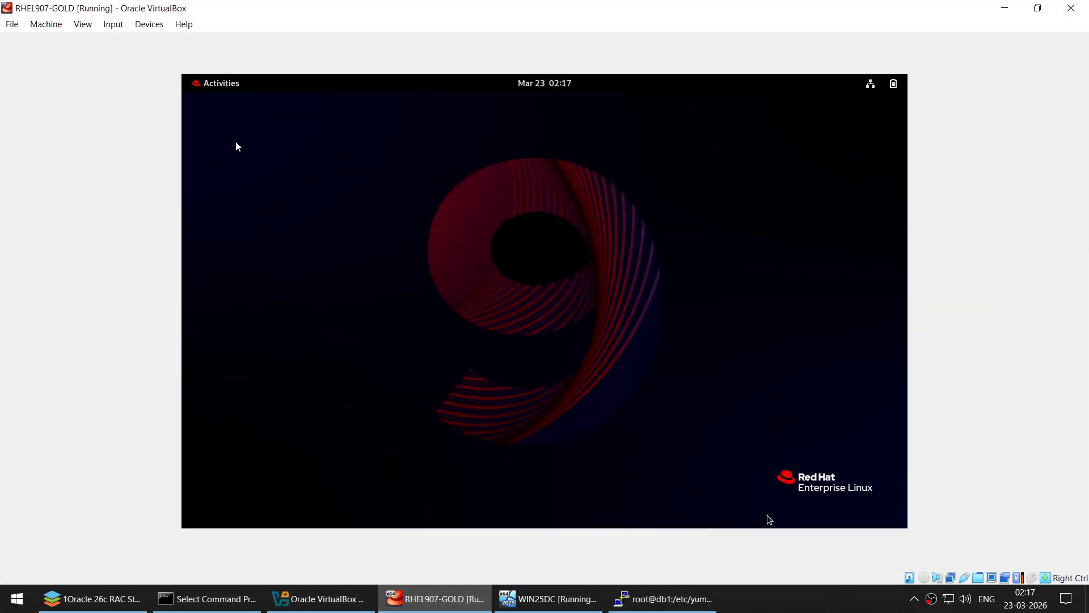
click(158, 27)
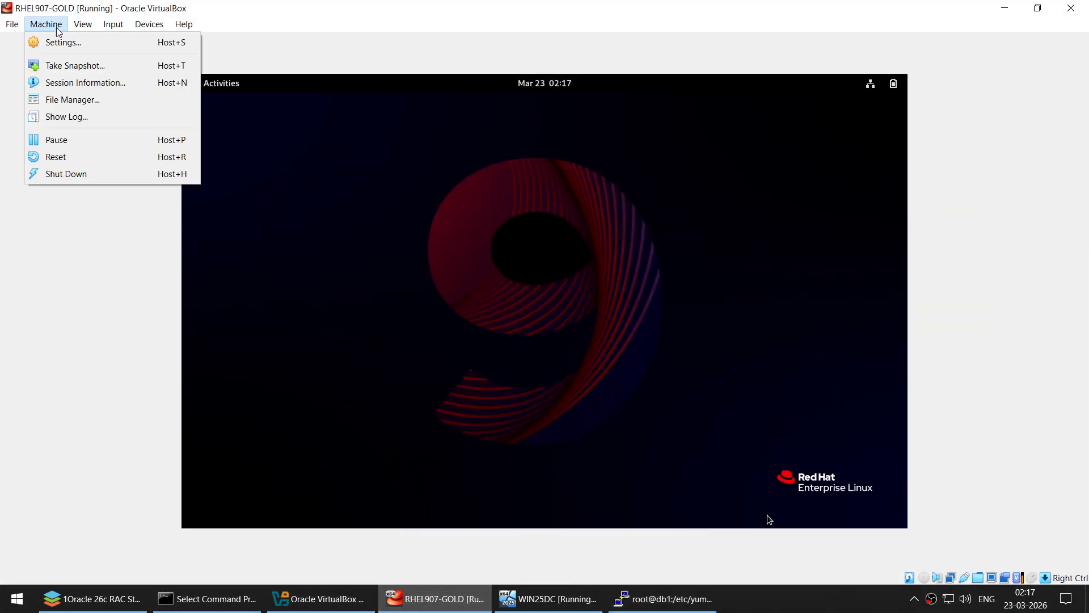
click(146, 42)
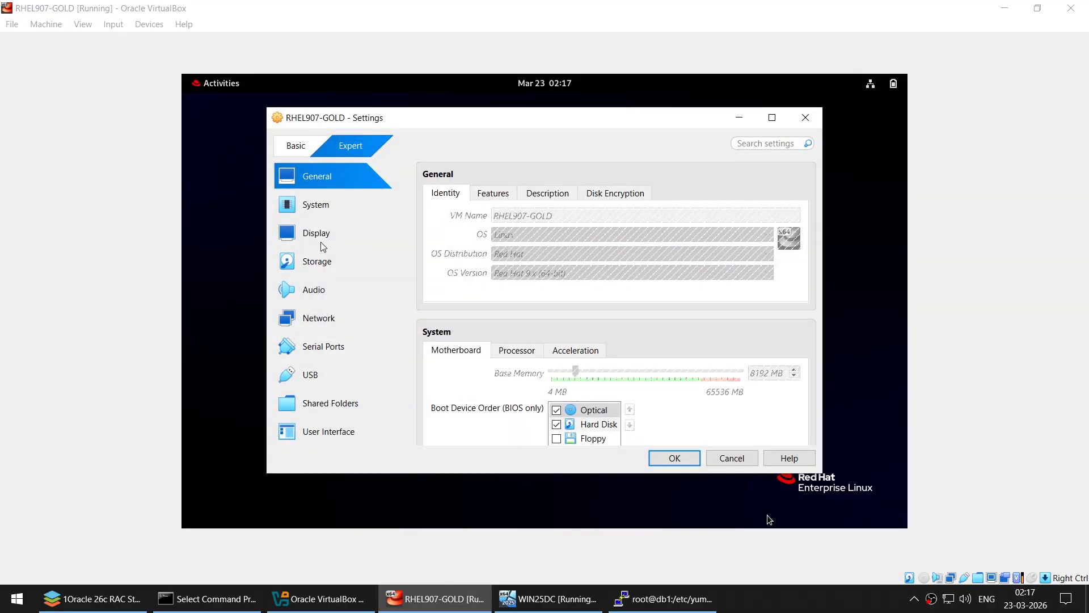
click(340, 265)
click(475, 227)
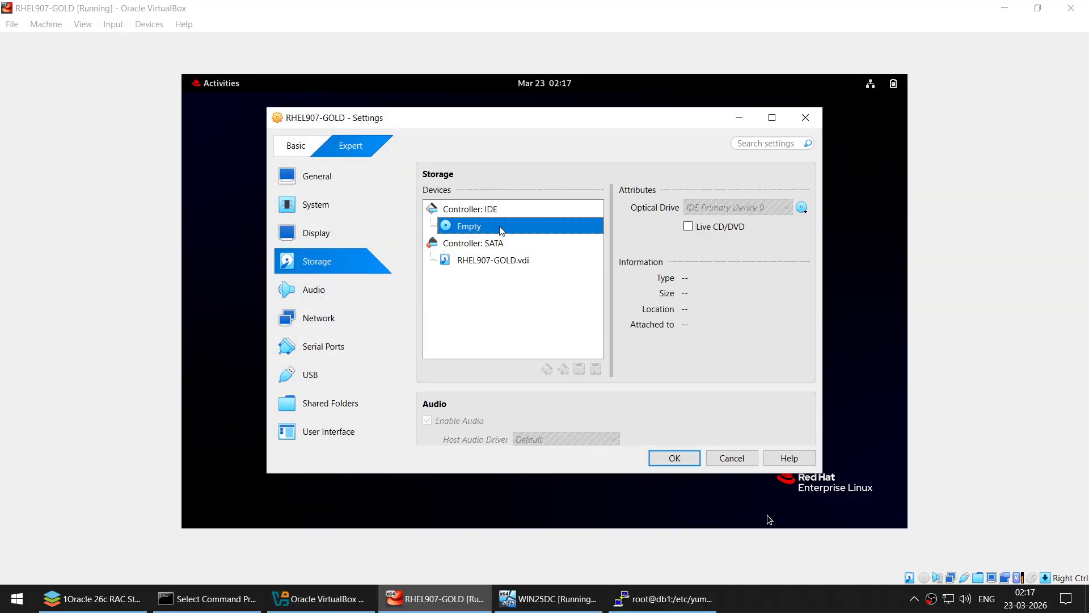
click(802, 207)
click(845, 266)
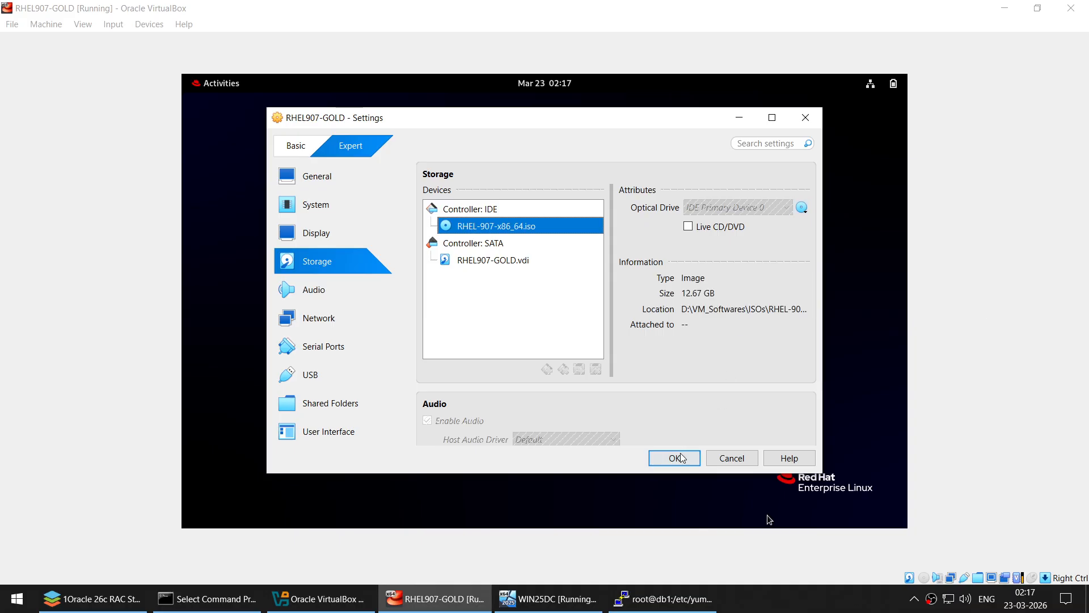
click(672, 459)
key(alt+Tab)
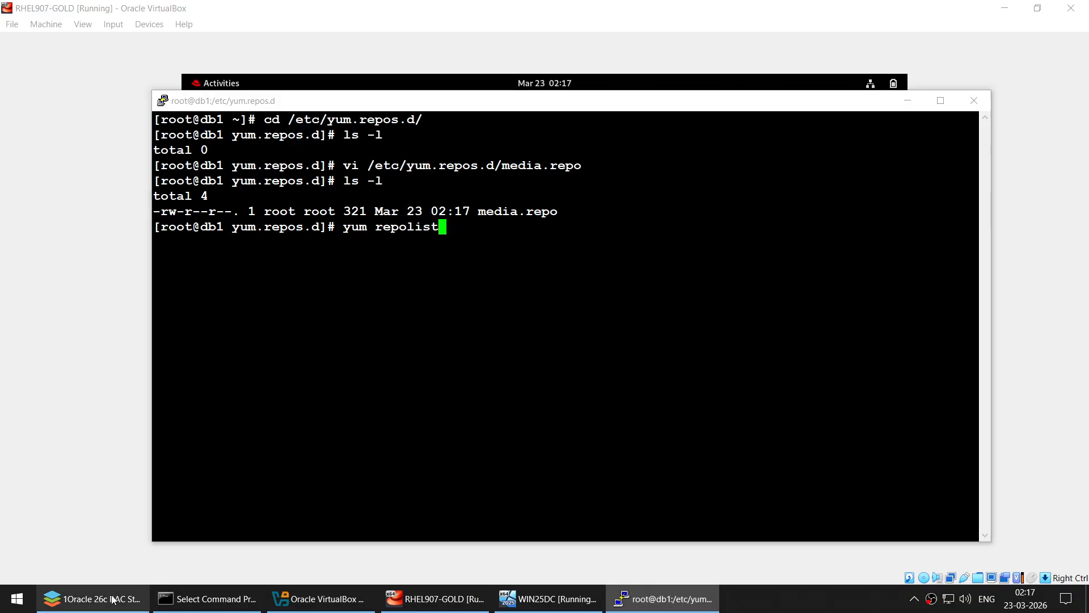
- Cancel the pending yum repolist and paste the guide's mkdir /cdrom command
click(93, 599)
scroll(465, 286, up, 3)
scroll(465, 286, up, 1)
drag(282, 296, 486, 306)
click(685, 596)
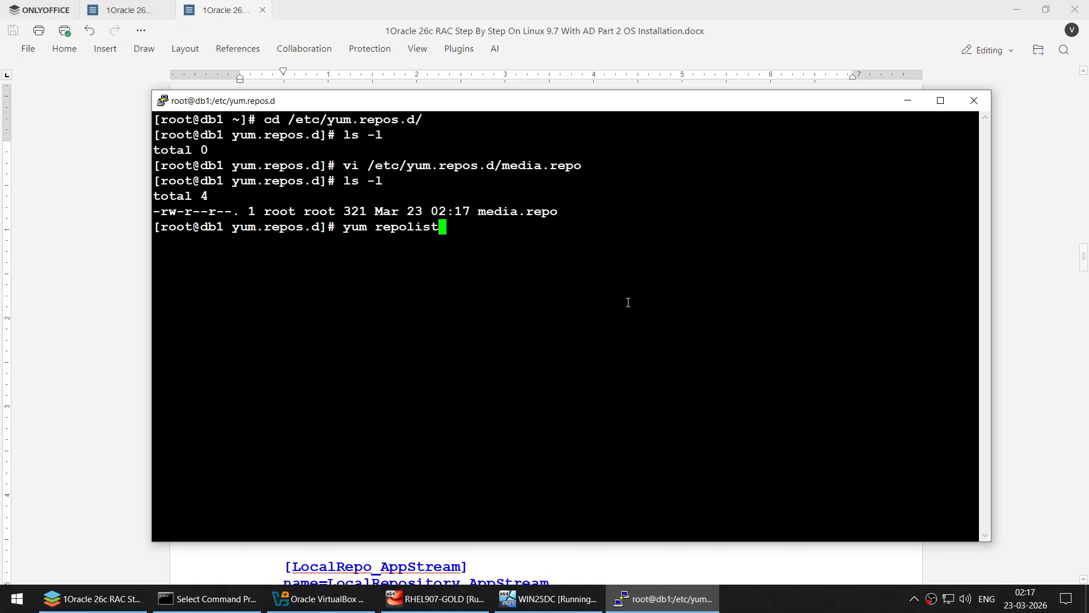
key(ctrl+c)
key(Return)
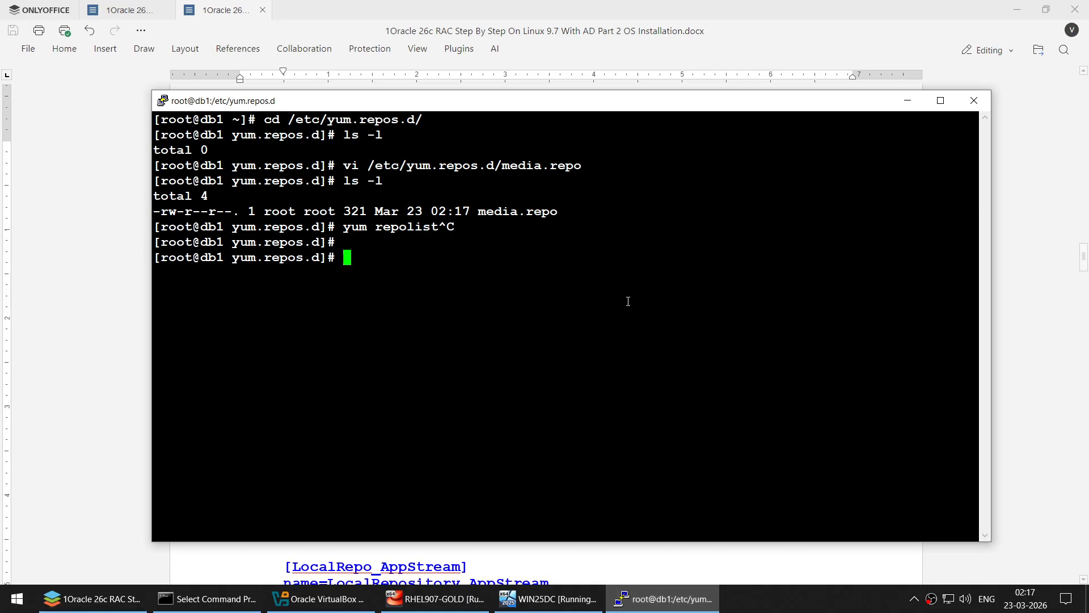
right_click(640, 288)
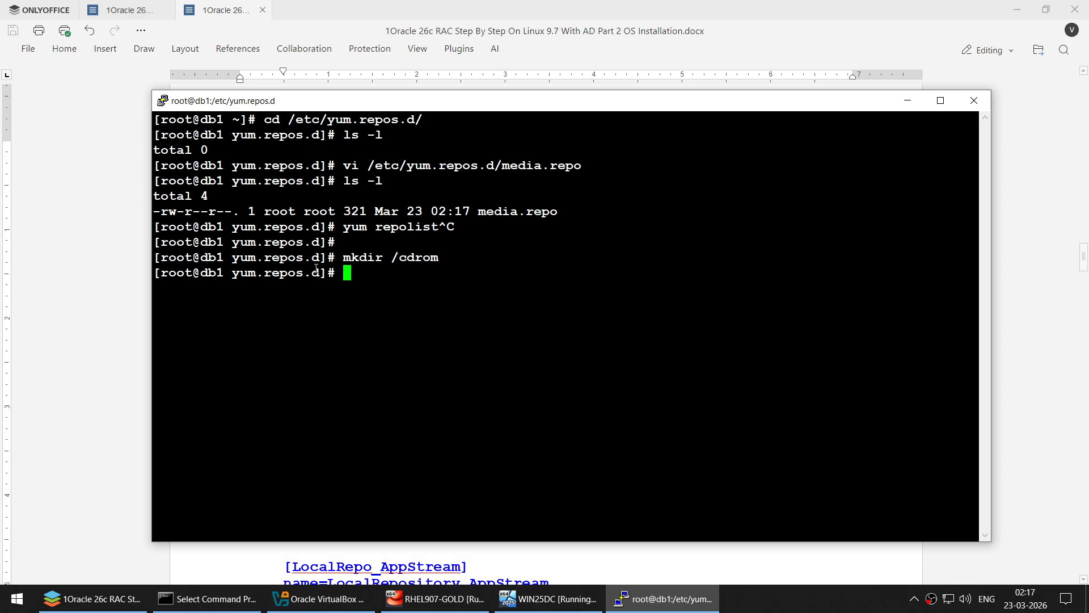
- Mount /dev/cdrom on /cdrom using the command from the guide
click(131, 257)
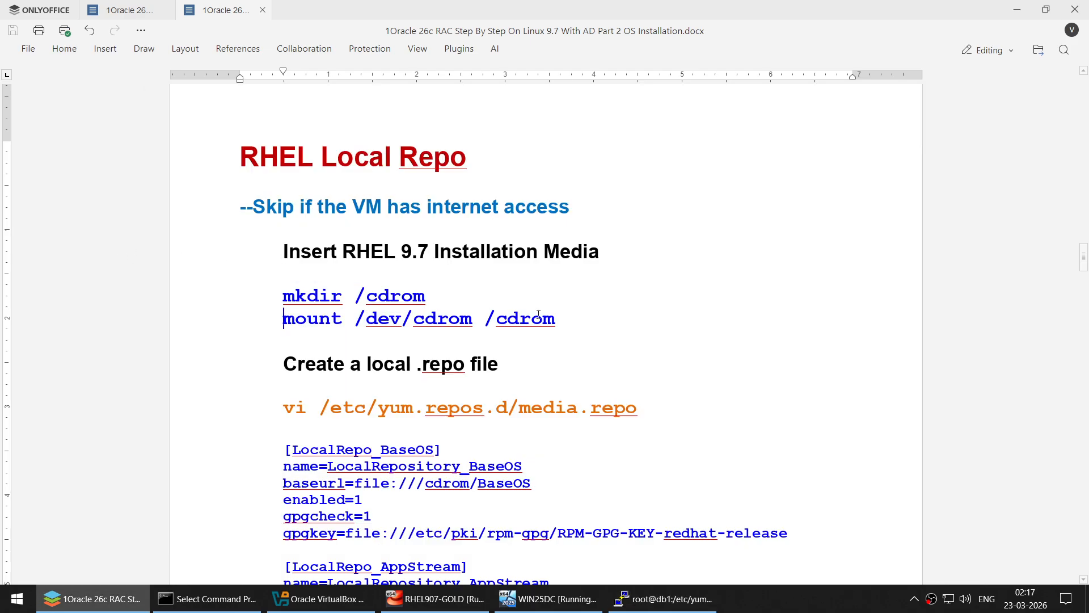
drag(283, 318, 566, 315)
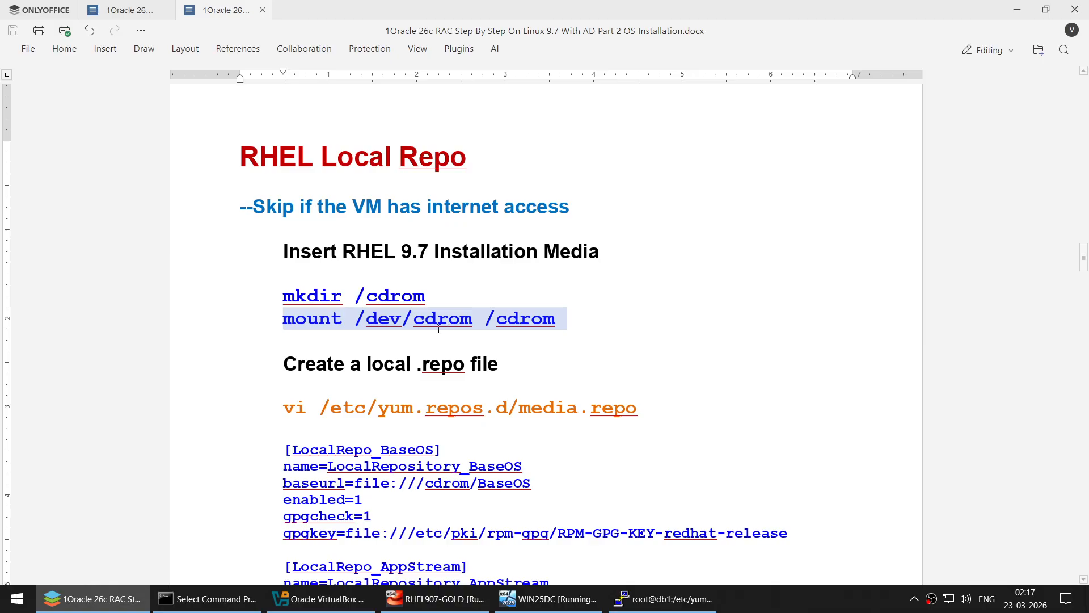
click(663, 598)
right_click(622, 240)
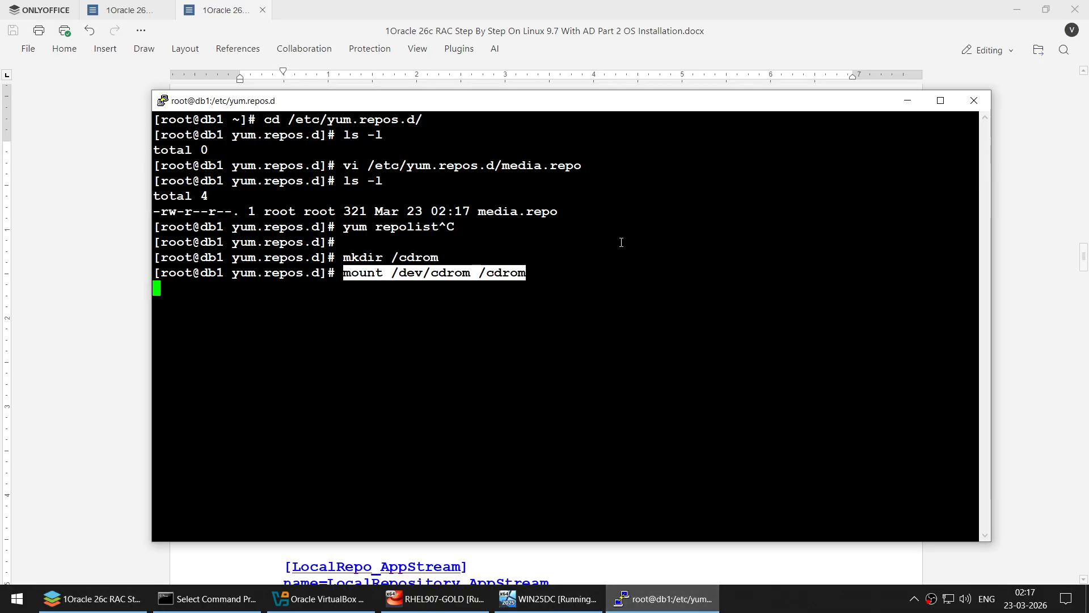
key(Return)
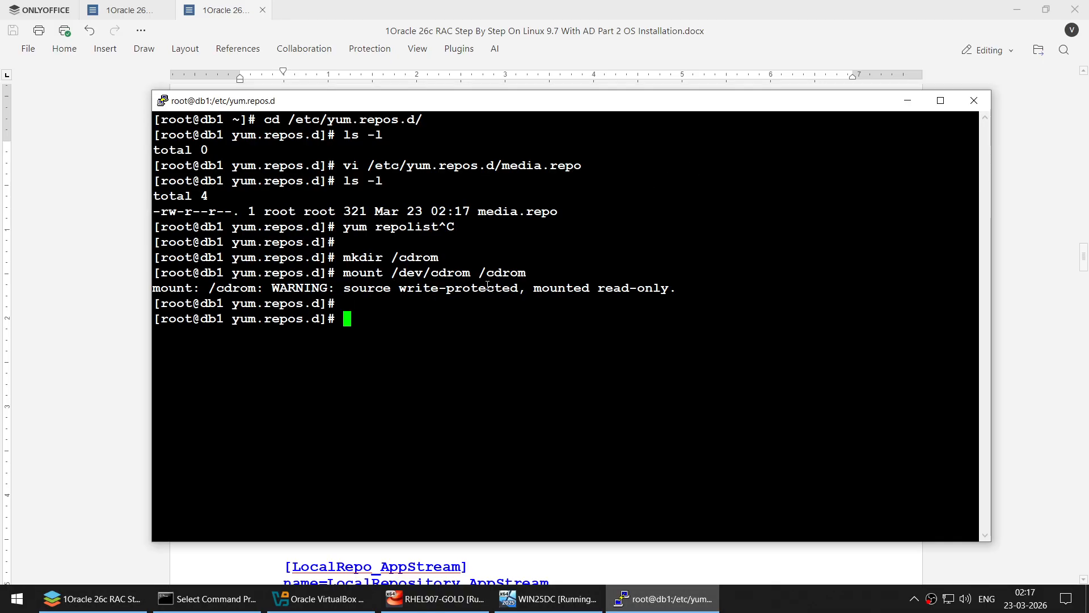
- Change into /cdrom and list the mounted disc's contents
drag(552, 288, 669, 288)
click(599, 272)
drag(481, 264, 567, 274)
text(cd)
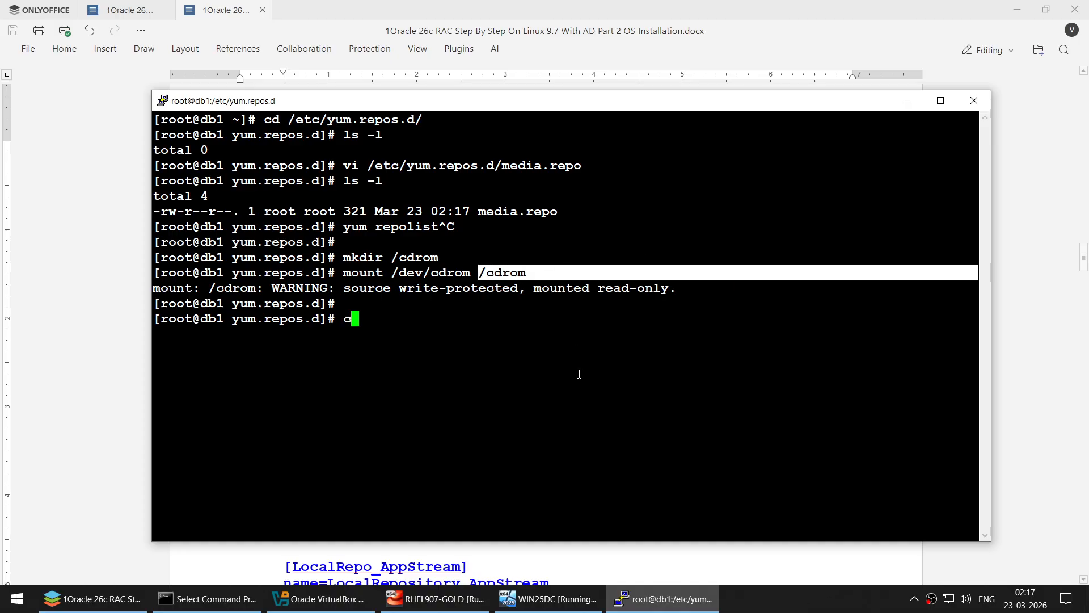
right_click(618, 342)
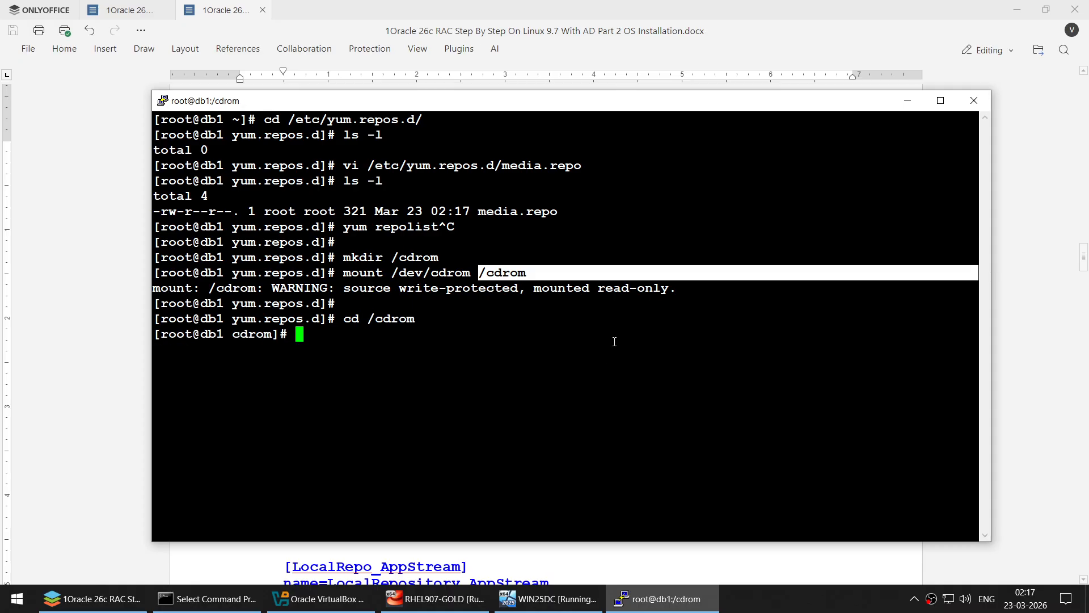
text(ls -l)
key(Return)
- Go into BaseOS/Packages, list the rpm files, and clear the screen
text(cd)
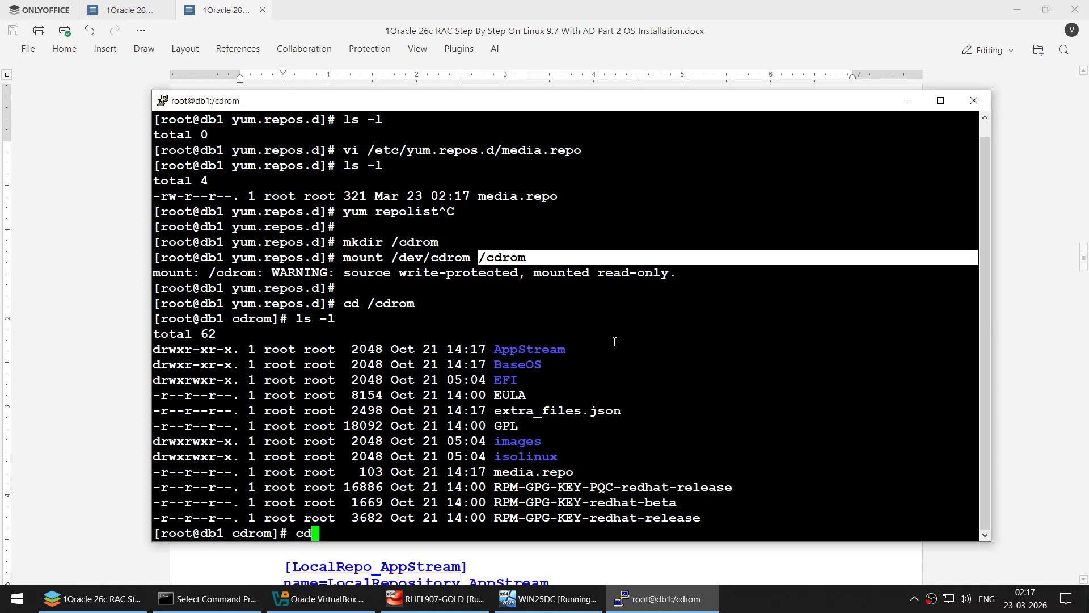
double_click(539, 364)
right_click(597, 358)
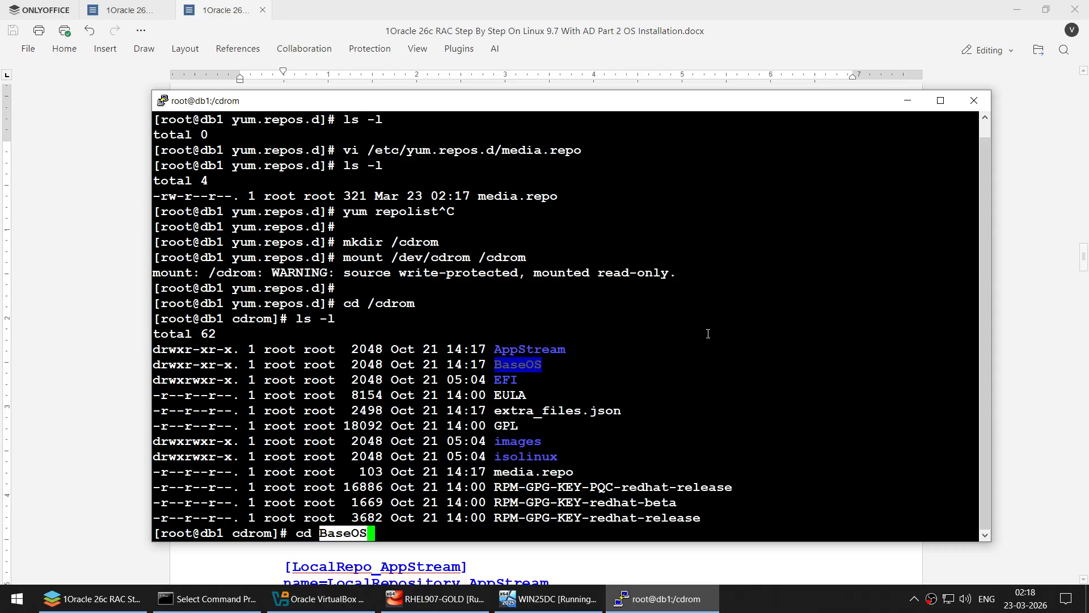
key(Return)
text(ls -l)
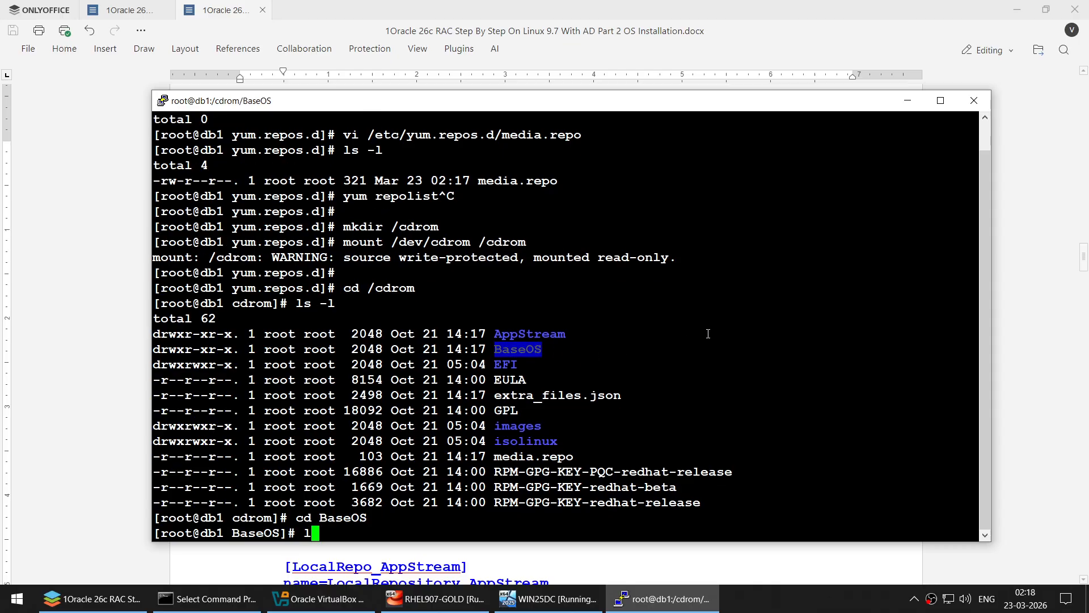
key(Return)
text(cd Packages/)
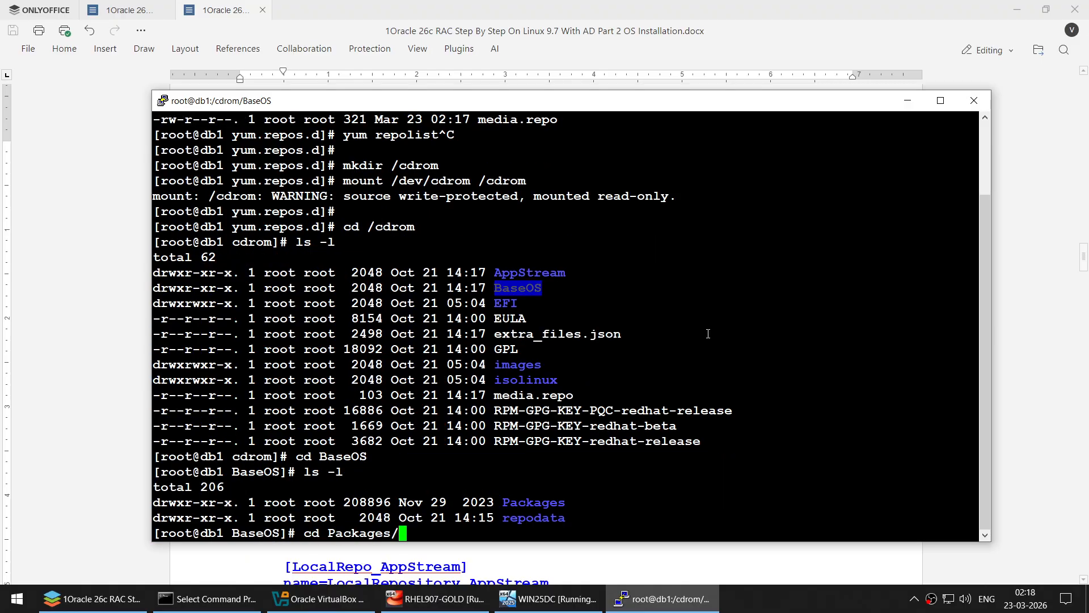
key(Return)
text(ls -l)
key(Return)
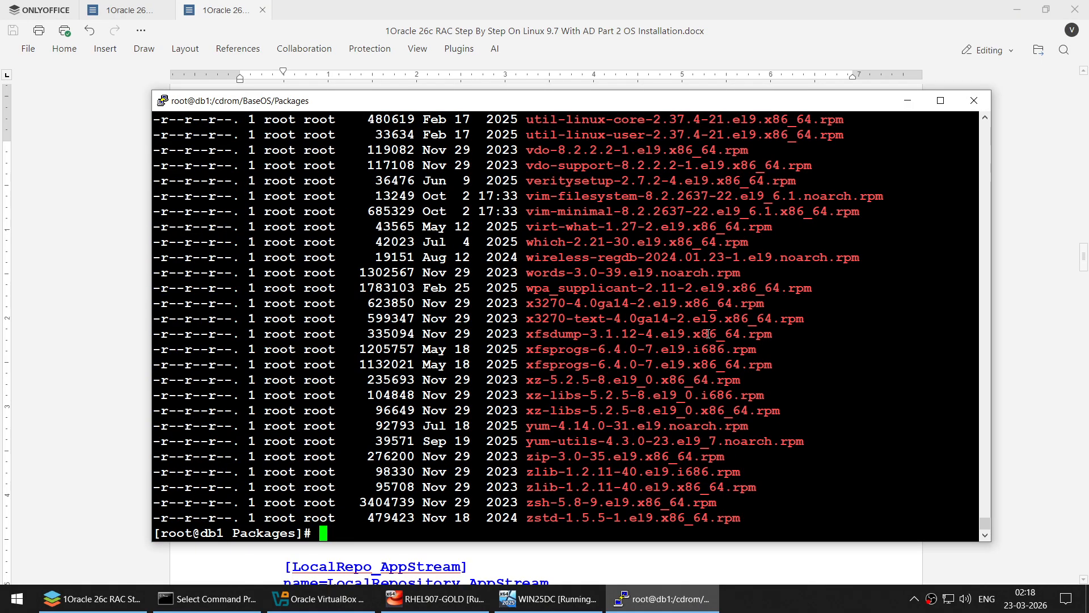
text(clear)
key(Return)
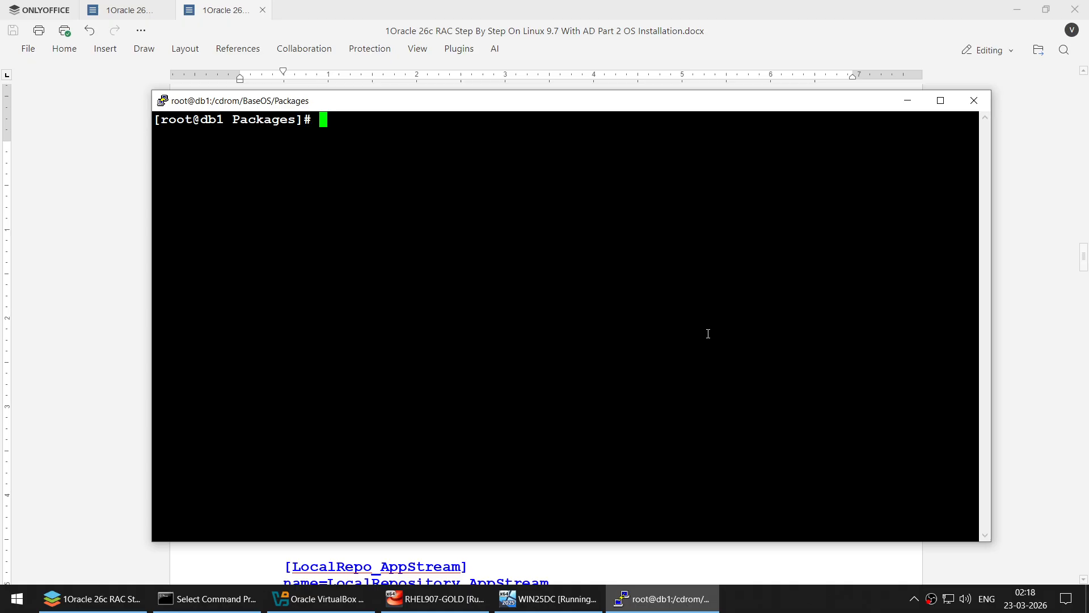
- Run yum repolist to confirm LocalRepo_AppStream and LocalRepo_BaseOS, then clear the screen
text(yum rep)
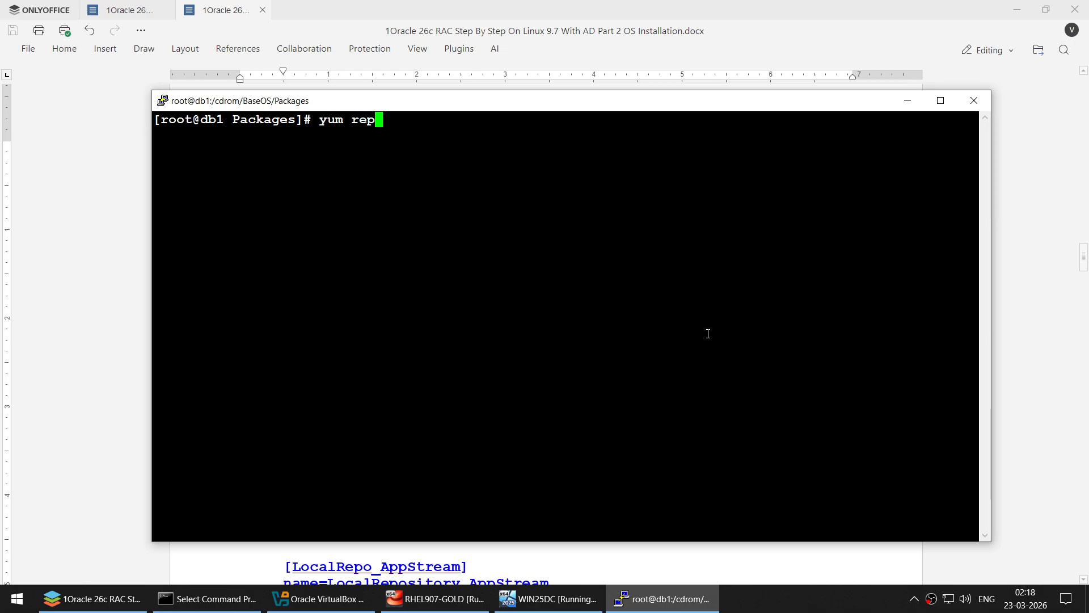
text(olist)
key(Return)
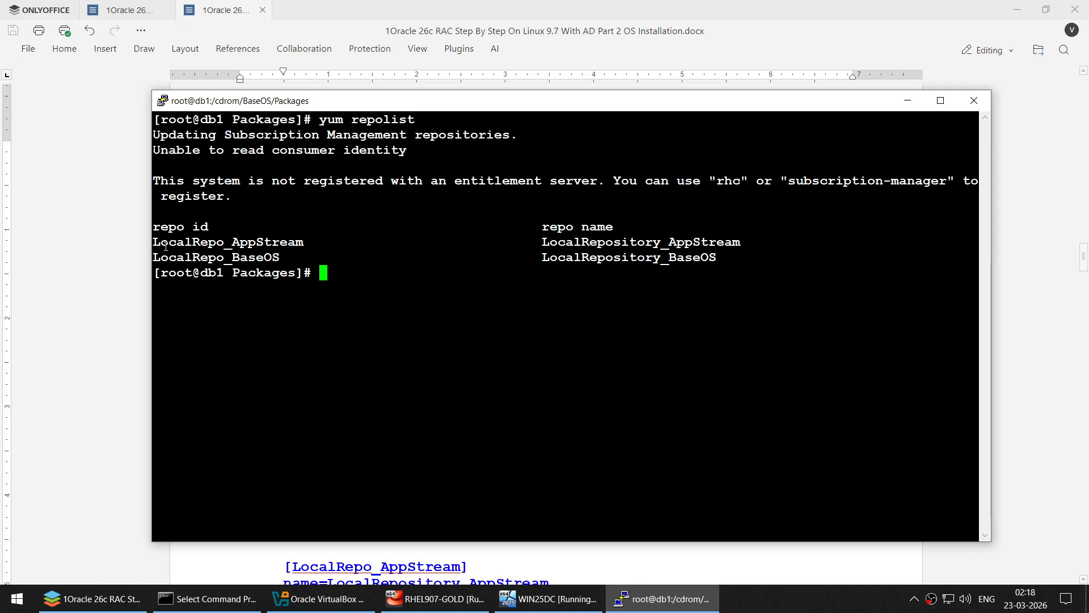
drag(165, 245, 272, 242)
click(475, 253)
text(cle)
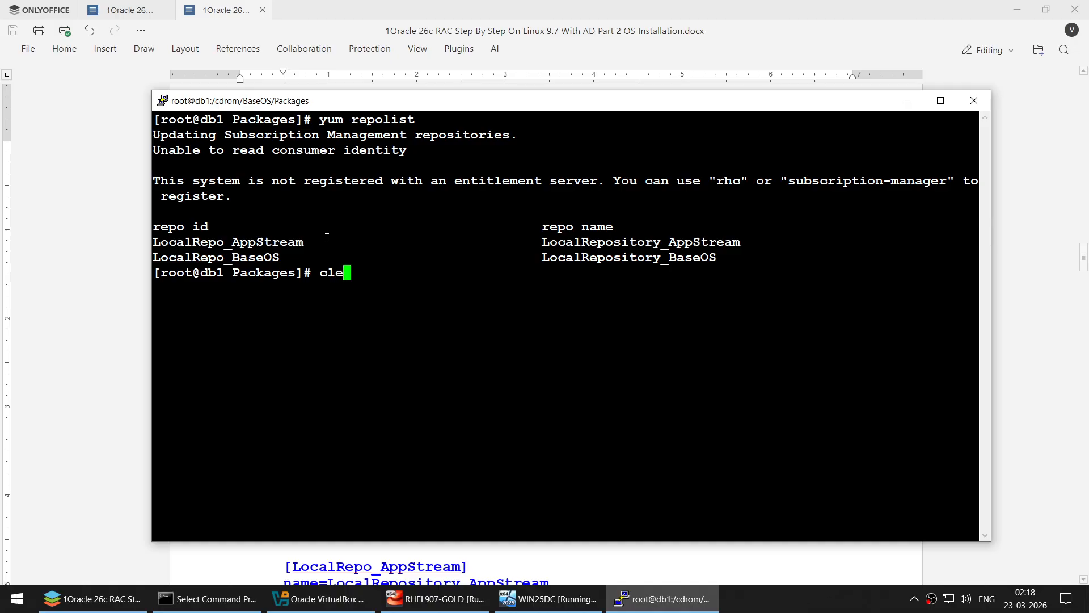
text(ar)
key(Return)
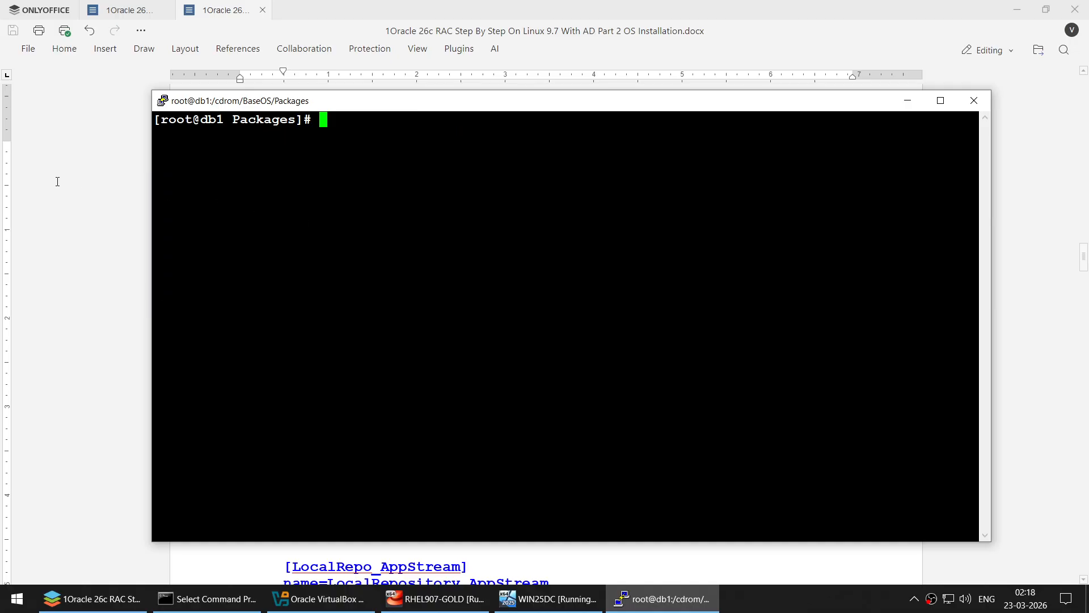
- Select the three Guest Additions yum install lines (kernel-devel, gcc) under 'Install necessary packages'
click(57, 181)
scroll(386, 248, down, 6)
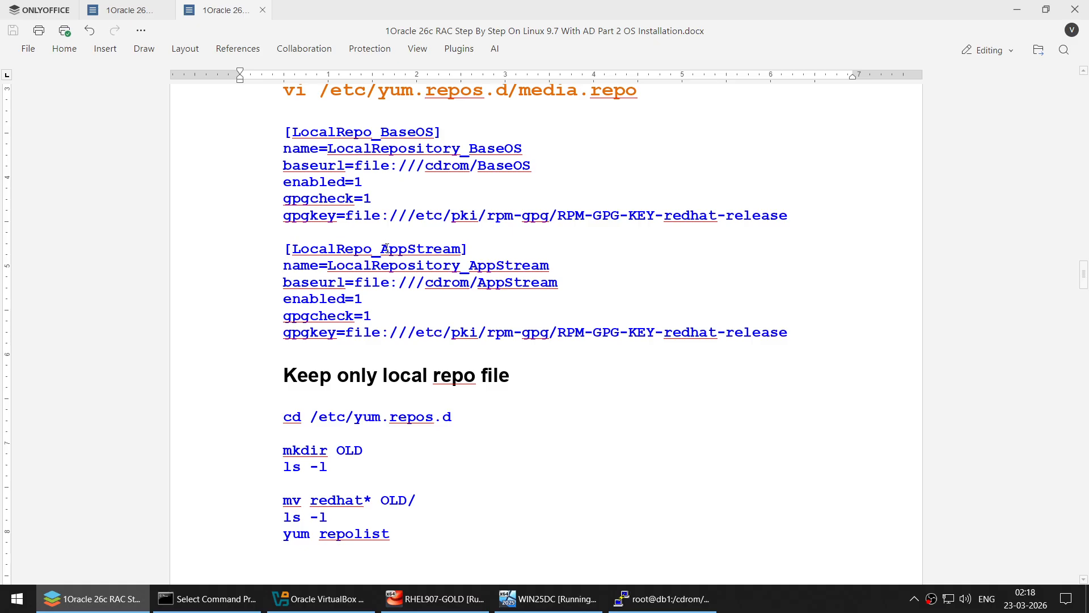
scroll(386, 248, down, 3)
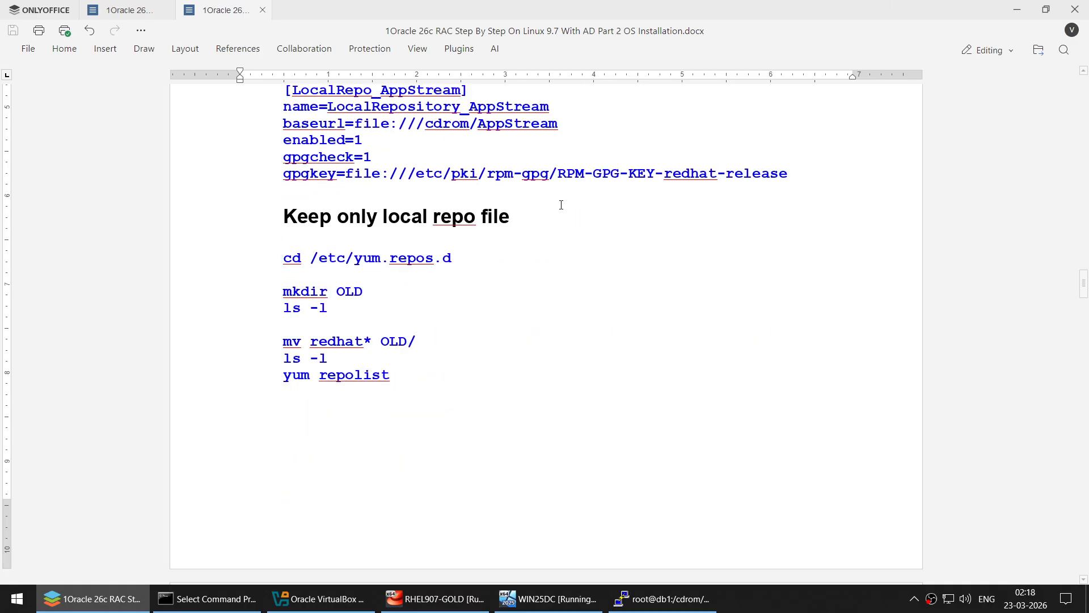
scroll(685, 257, down, 10)
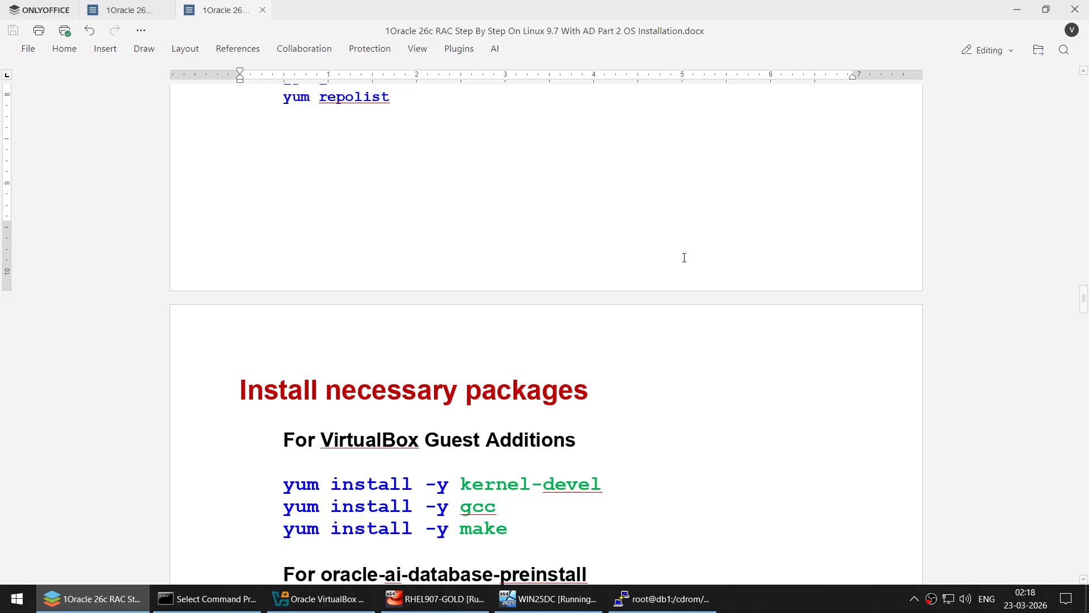
scroll(683, 257, down, 1)
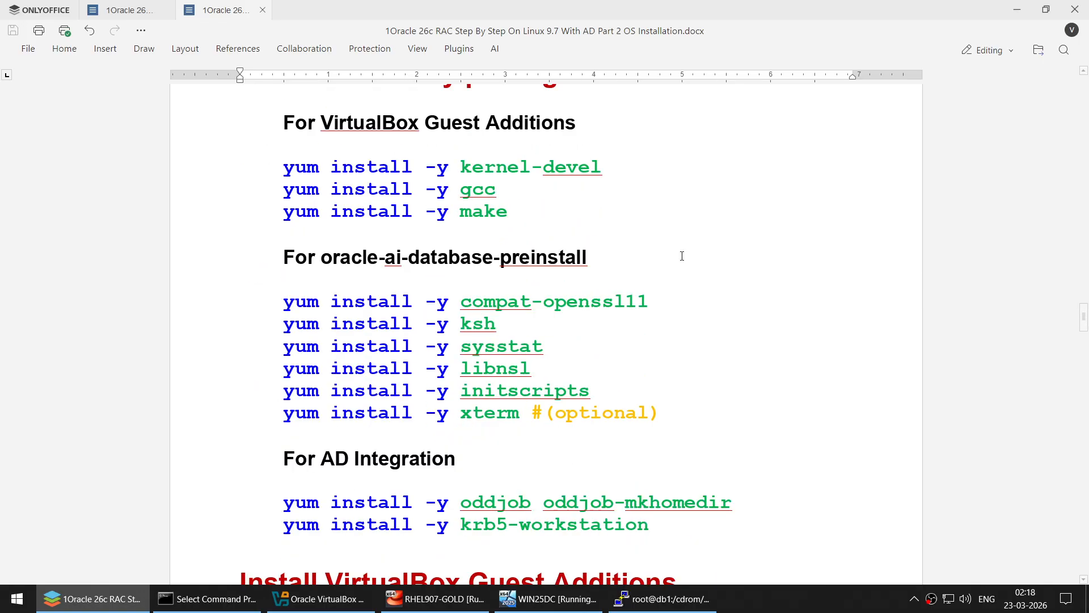
ctrl+scroll(682, 256, up, 2)
scroll(682, 257, up, 1)
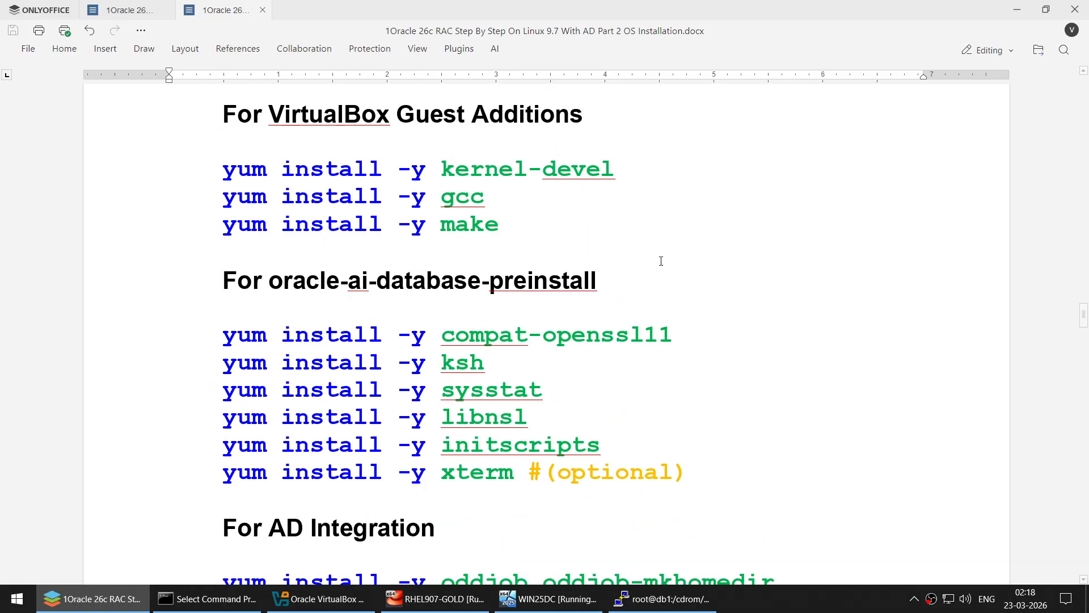
double_click(476, 176)
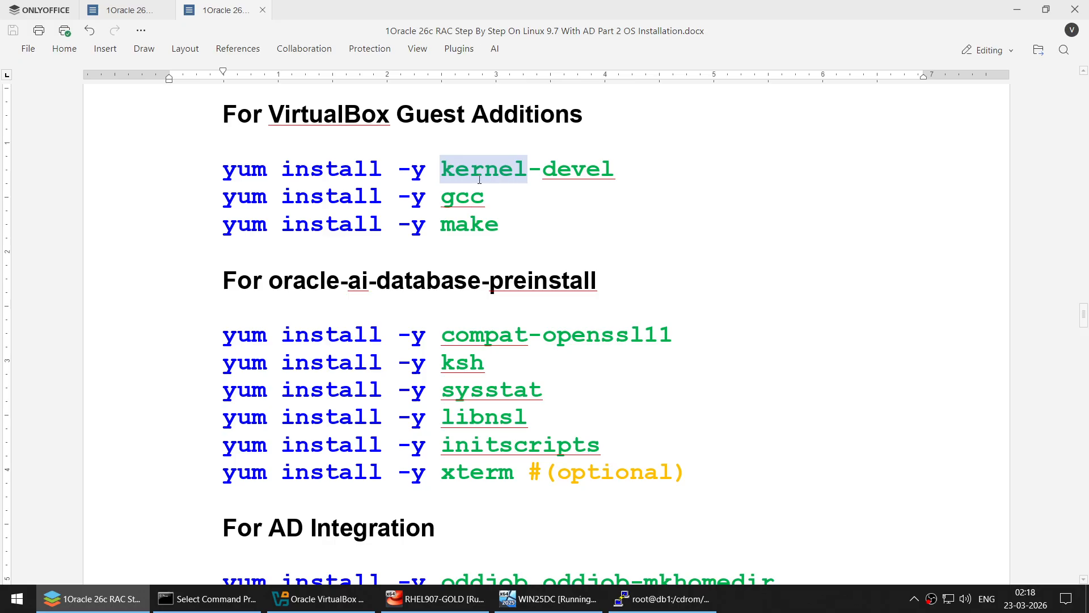
triple_click(479, 196)
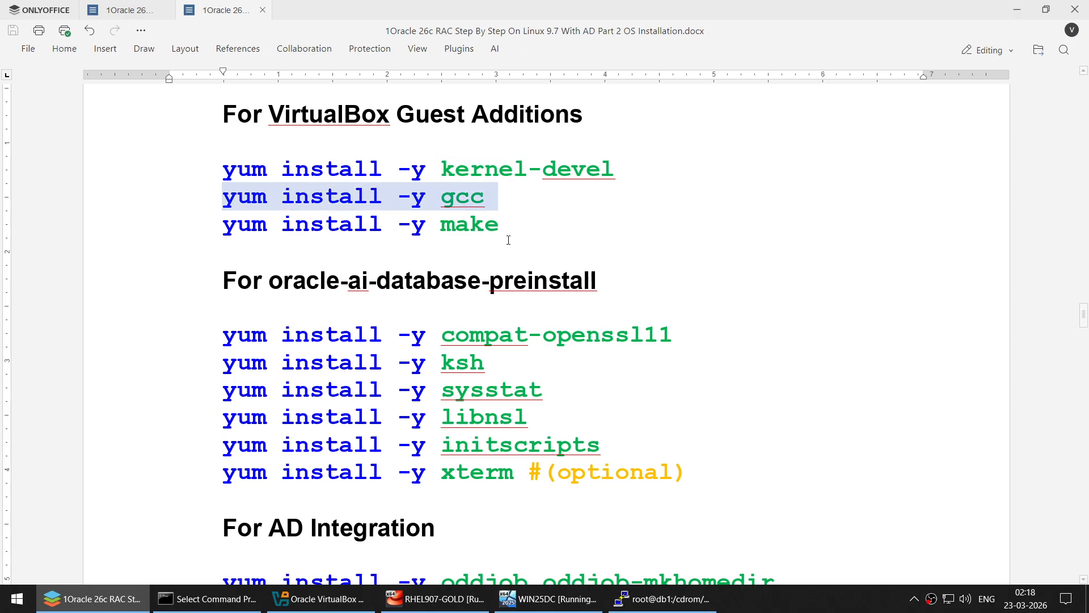
click(223, 169)
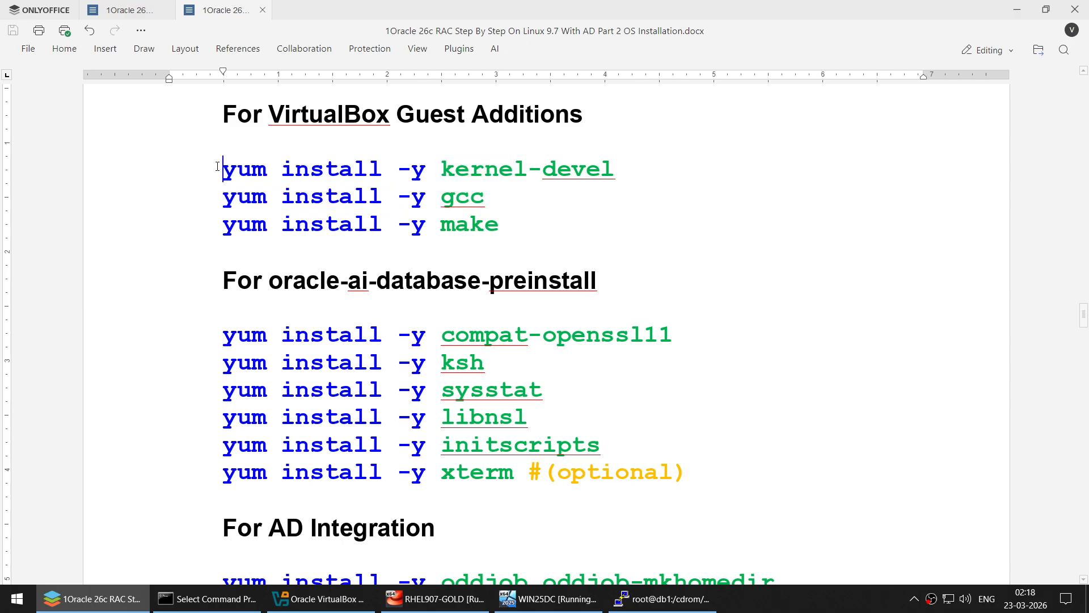
shift+click(558, 235)
key(super+c)
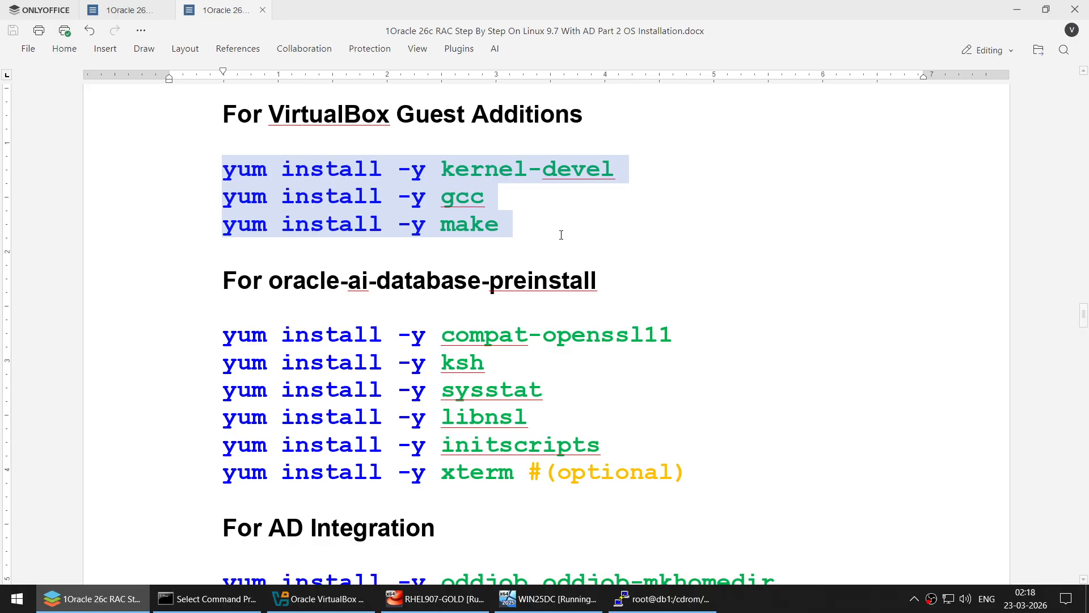
click(662, 598)
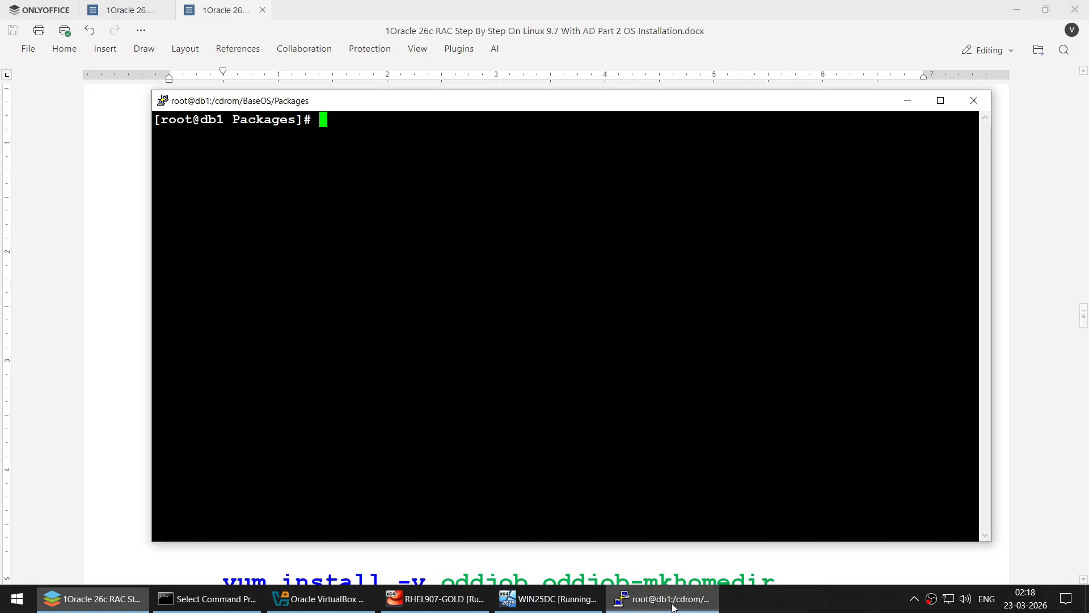
- Run the pasted install commands on db1 and clear the terminal
right_click(569, 236)
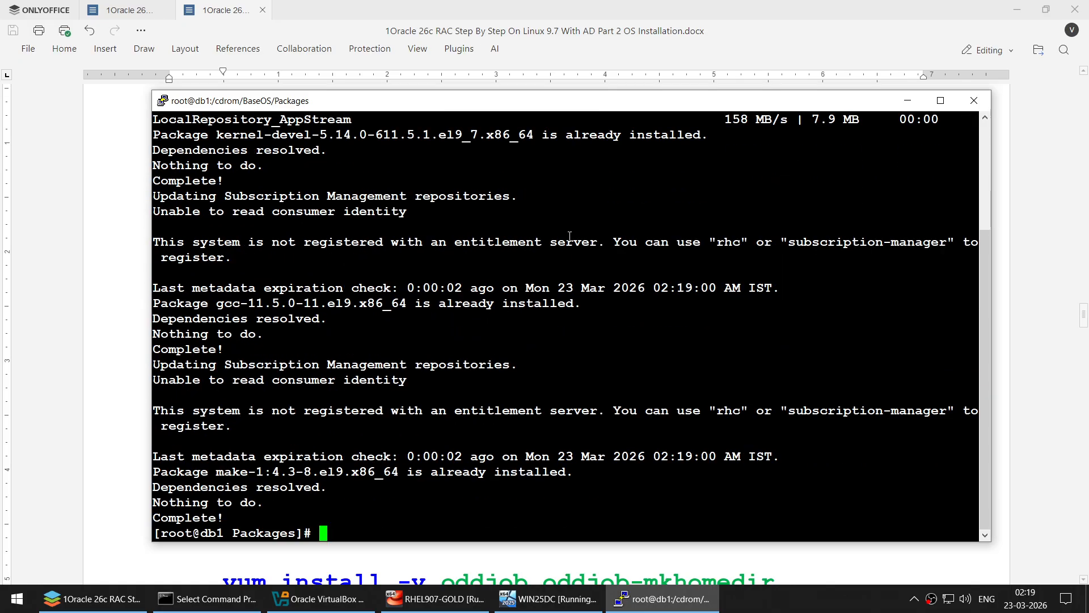
text(clear)
key(Return)
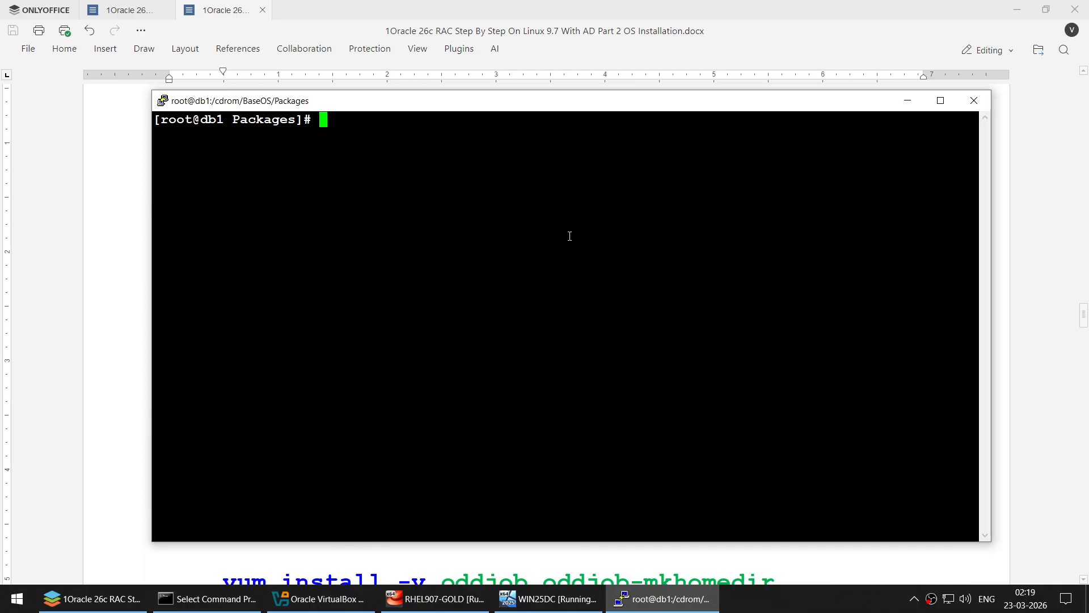
- Install the six oracle preinstall packages on db1 from root's home, copying the guide's install lines
click(74, 241)
scroll(396, 376, down, 5)
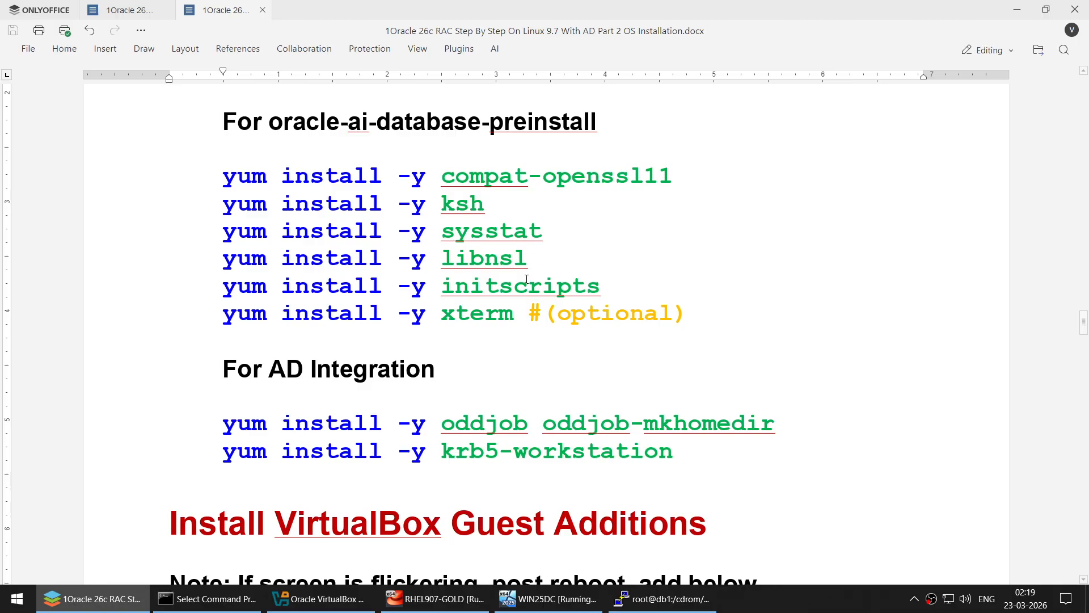
double_click(488, 313)
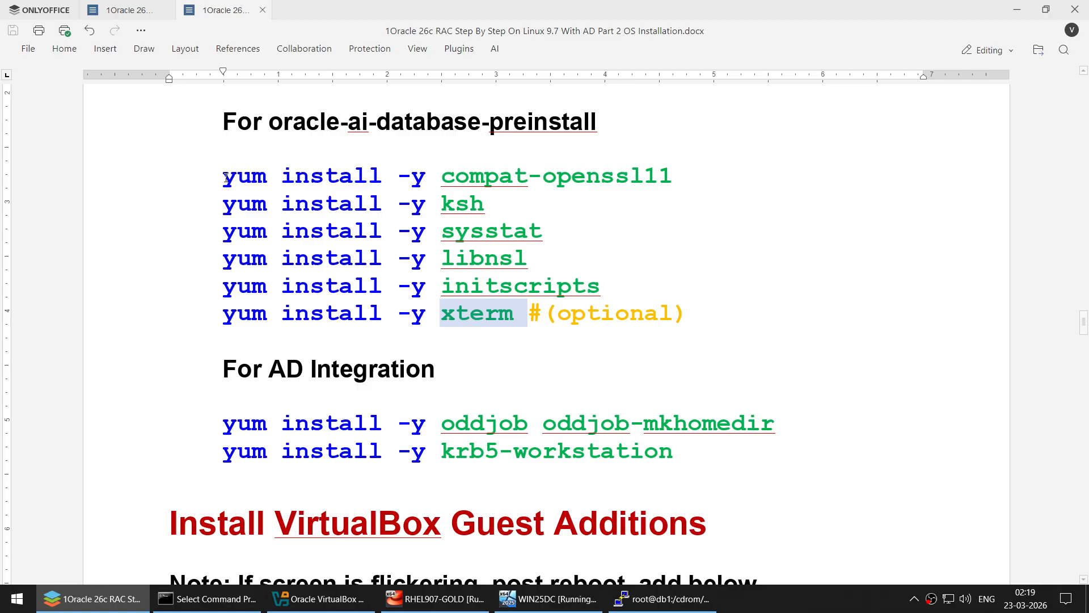
drag(223, 173, 515, 306)
key(alt+Tab)
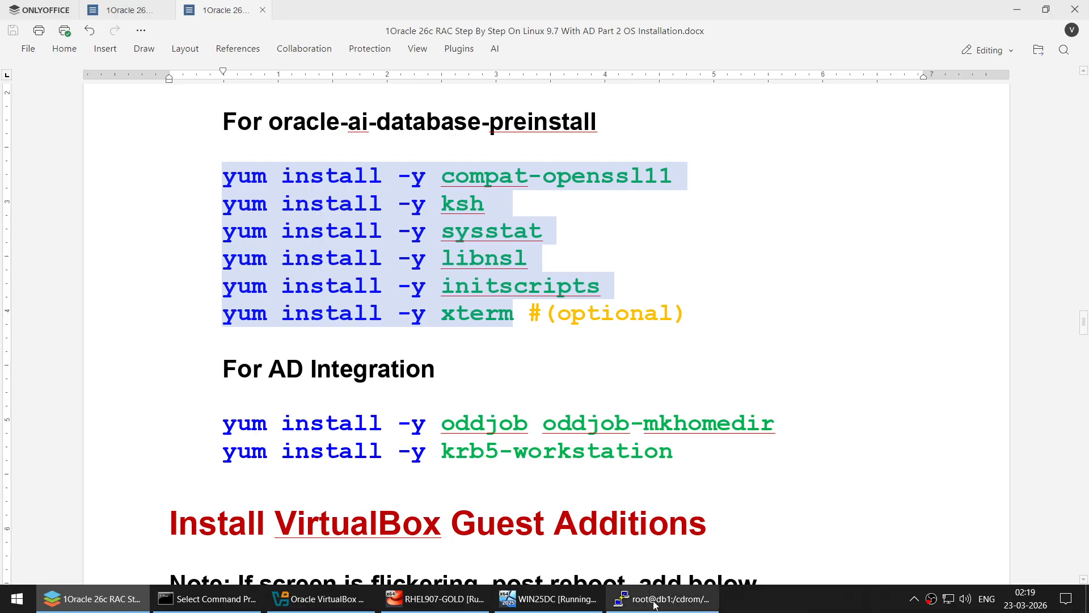
text(cd)
key(Return)
text(clear)
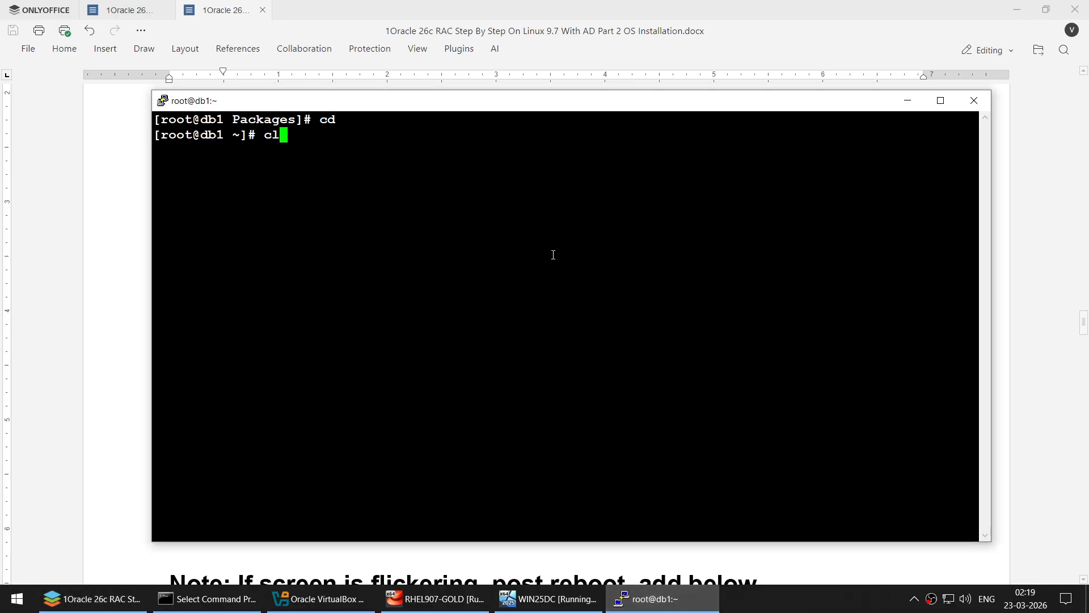
key(Return)
right_click(606, 162)
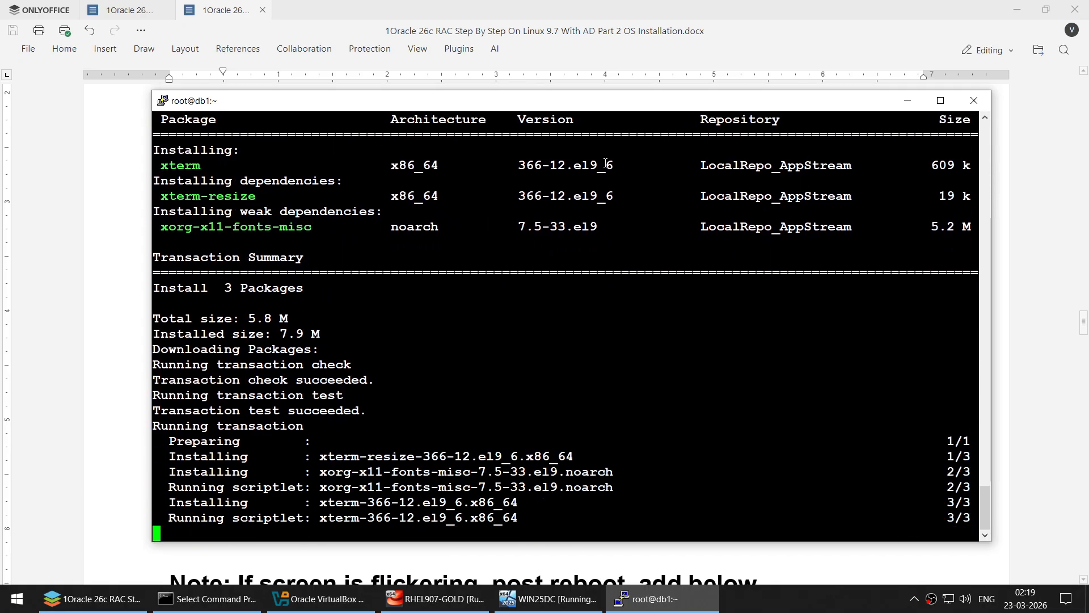
text(clear)
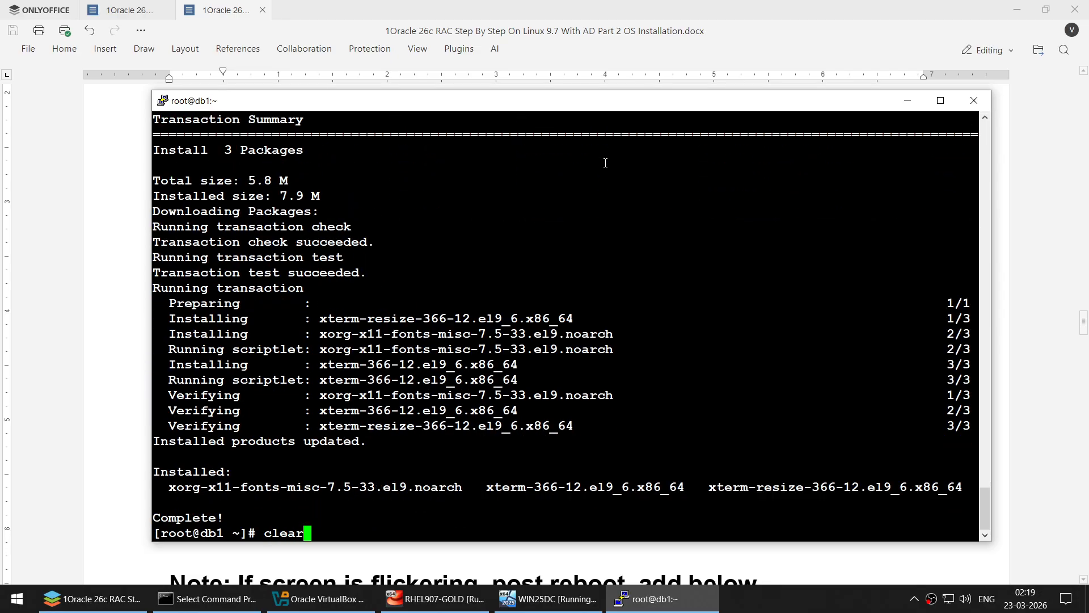
key(Return)
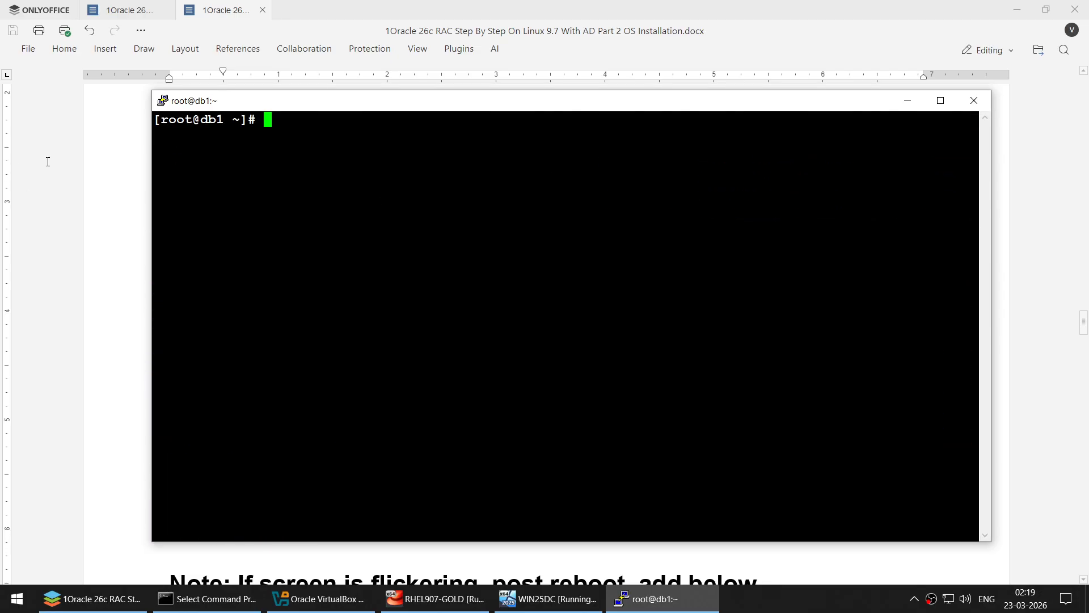
- Install the AD integration packages oddjob, oddjob-mkhomedir and krb5-workstation on db1, then clear the screen
click(47, 161)
scroll(313, 296, down, 4)
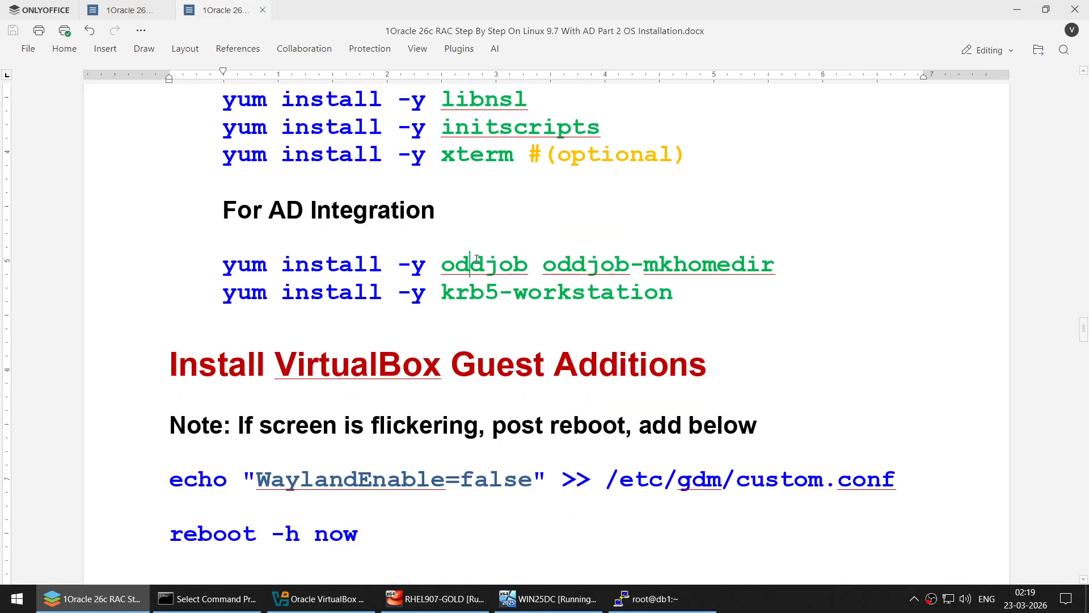
double_click(475, 258)
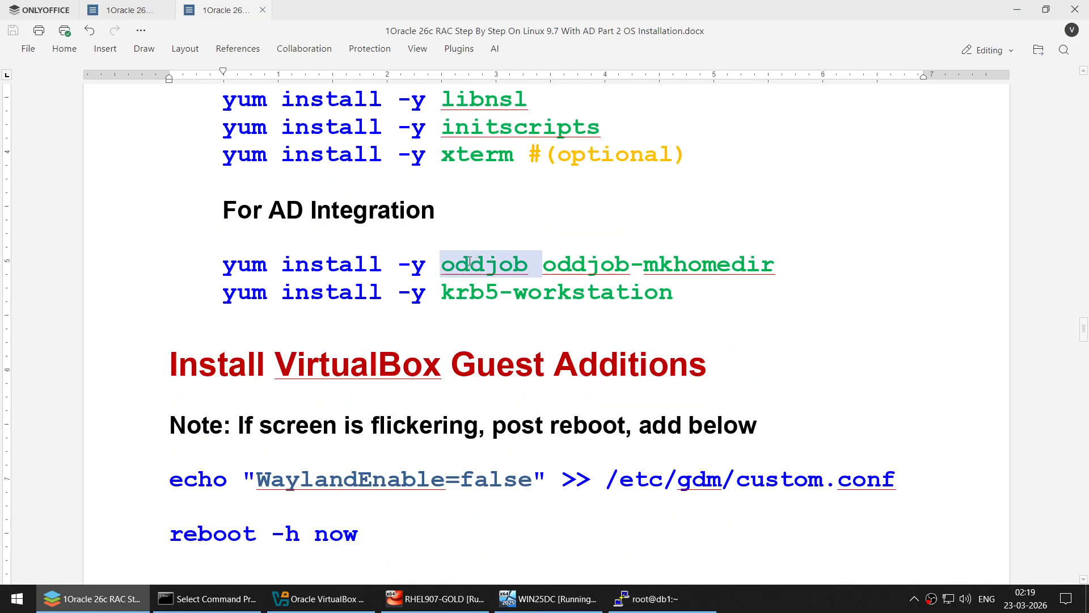
click(222, 258)
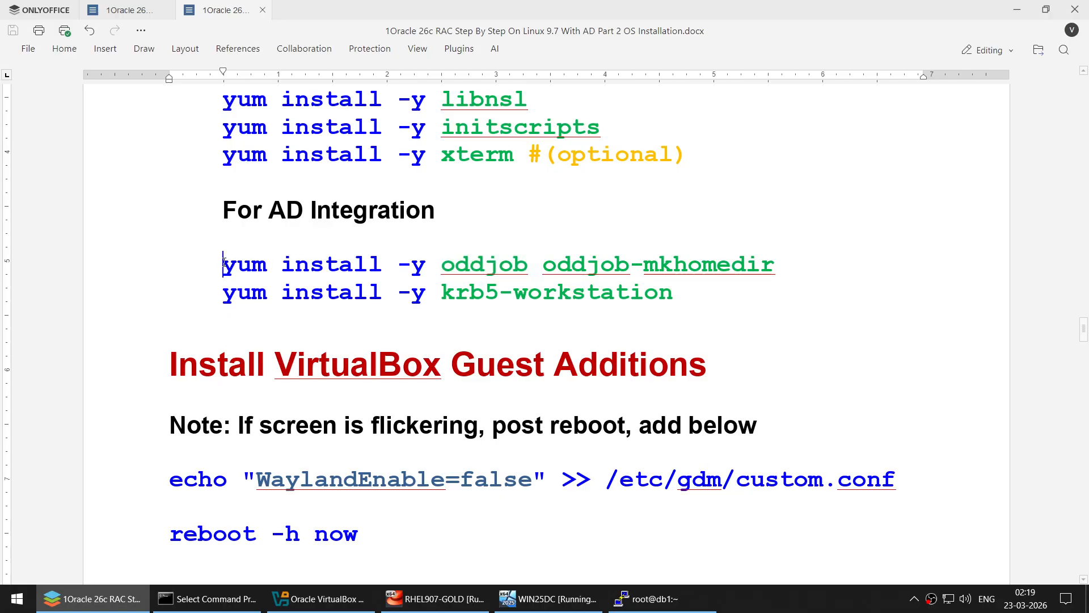
shift+click(705, 292)
key(super+c)
click(652, 598)
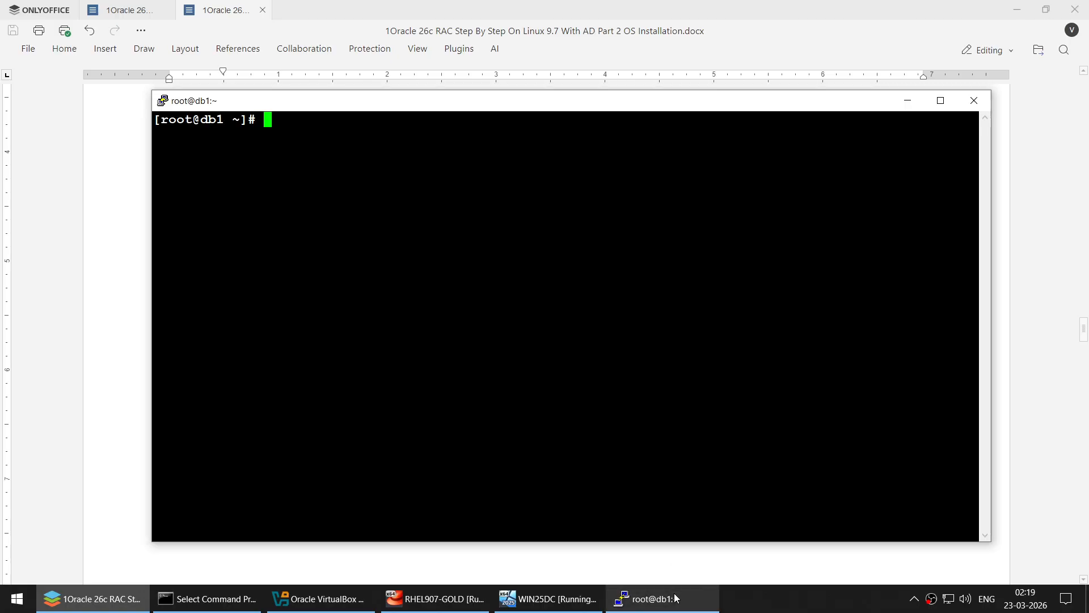
right_click(551, 189)
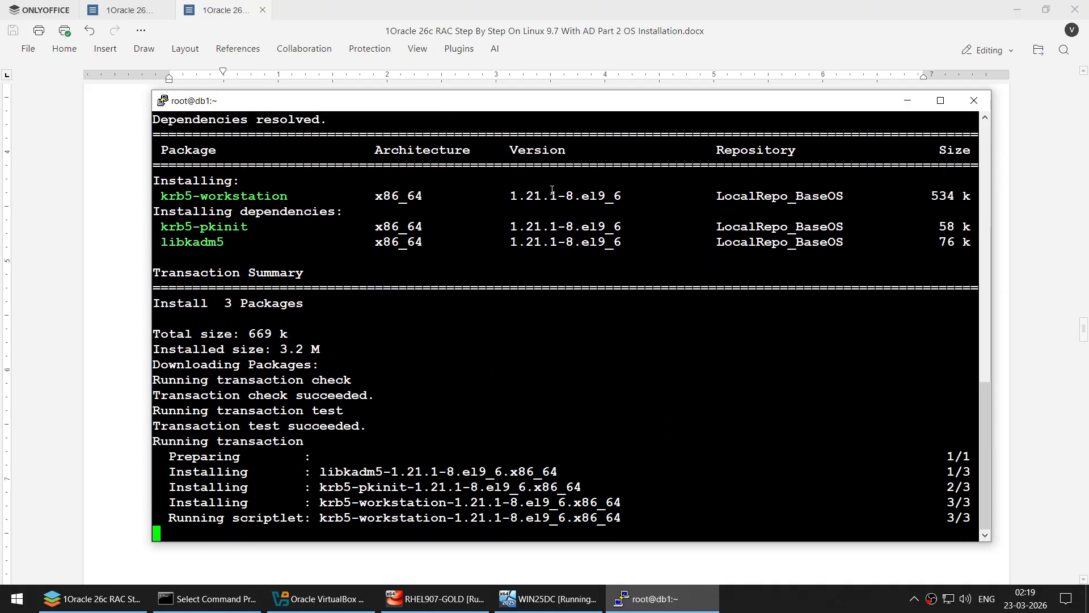
text(clear)
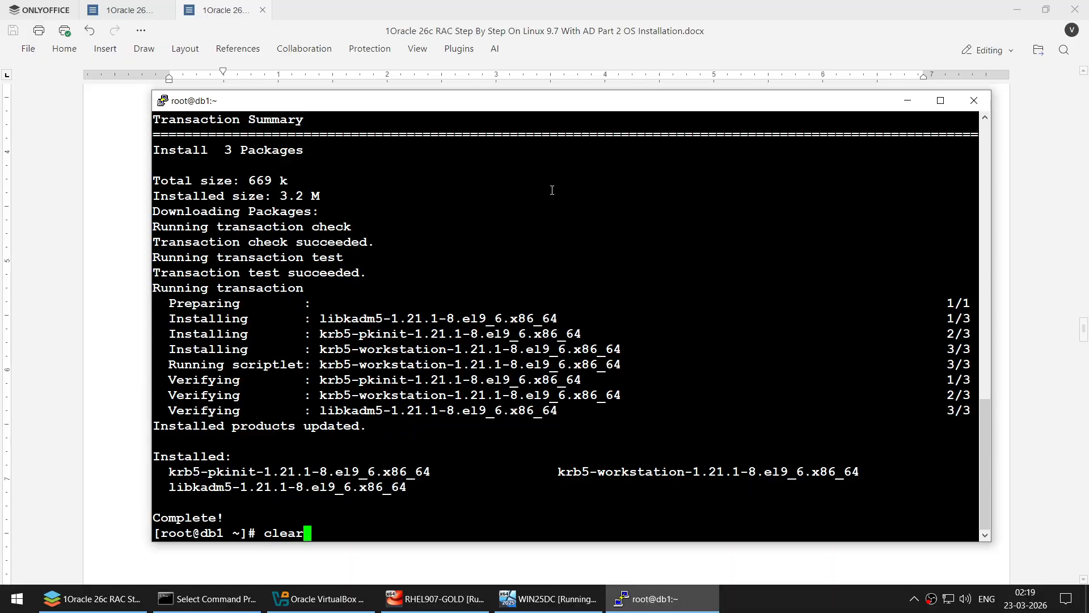
key(Return)
- Return to the guide at the Guest Additions section and bring the RHEL907-GOLD VM forward
key(alt+Tab)
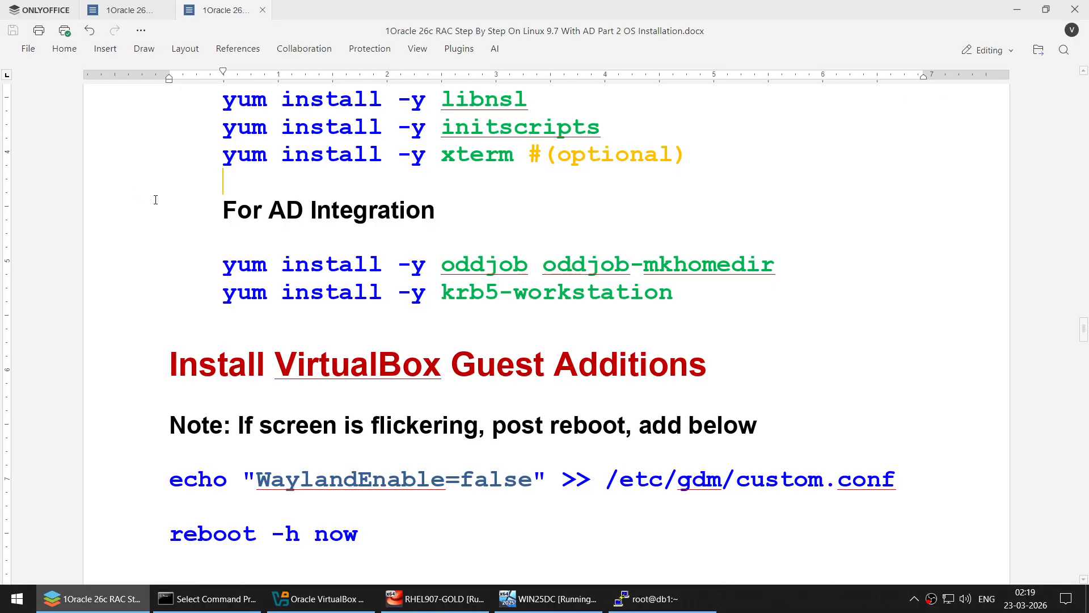
scroll(325, 298, down, 6)
scroll(325, 298, up, 2)
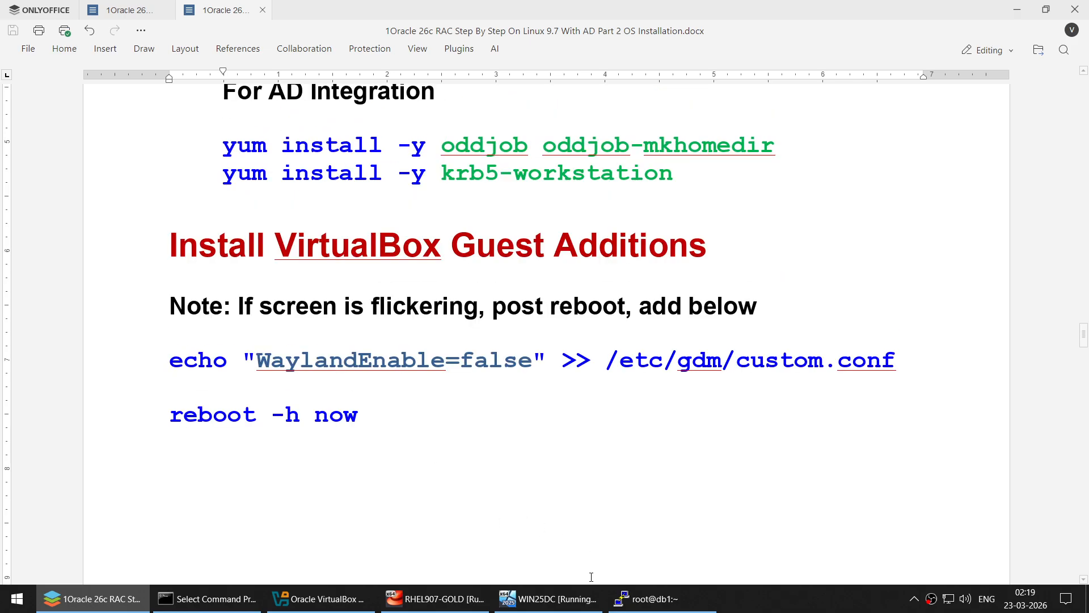
click(434, 599)
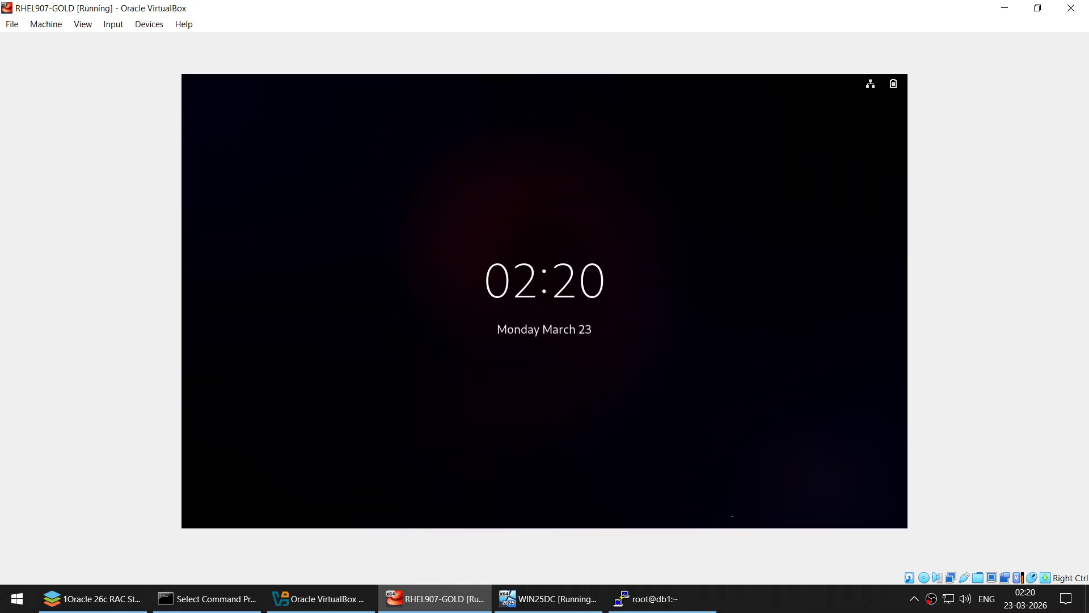
- Log into the RHEL907-GOLD VM as root with the root password and eject the RHEL disc in Files
drag(482, 414, 502, 87)
text(*********)
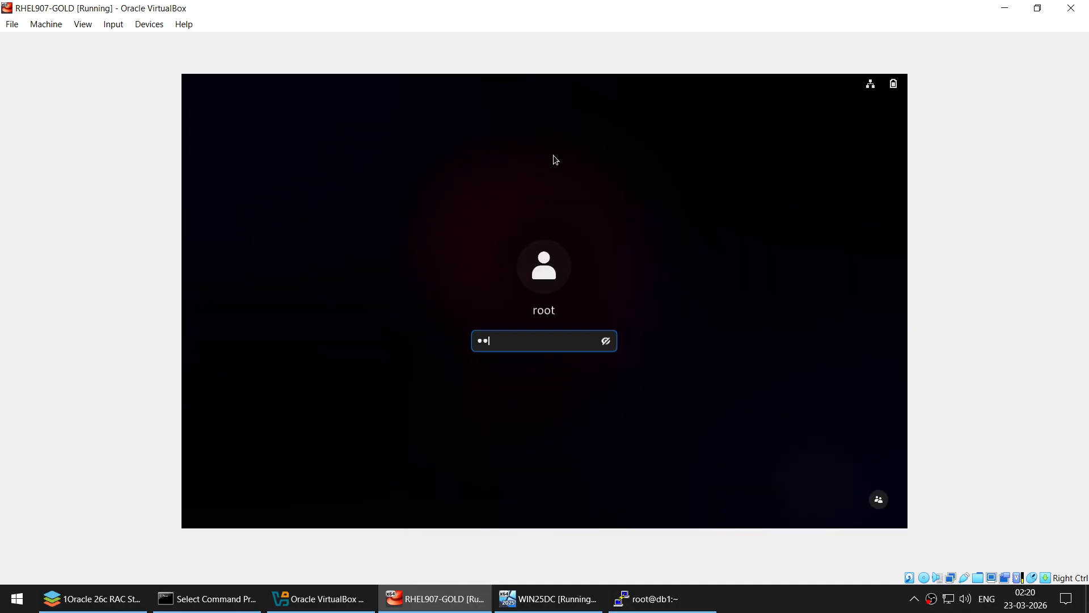
key(Return)
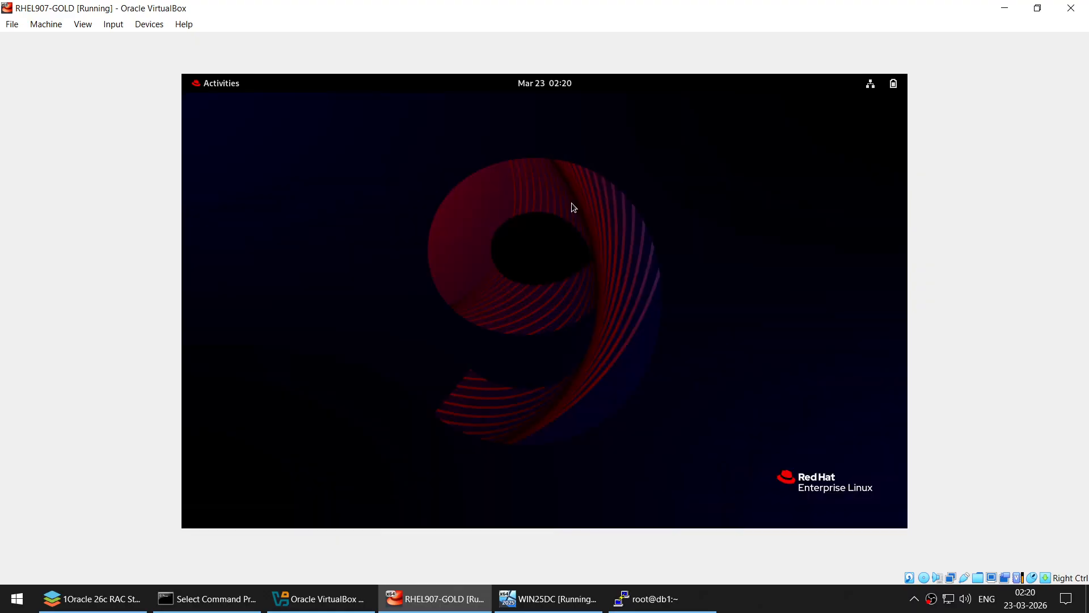
click(205, 83)
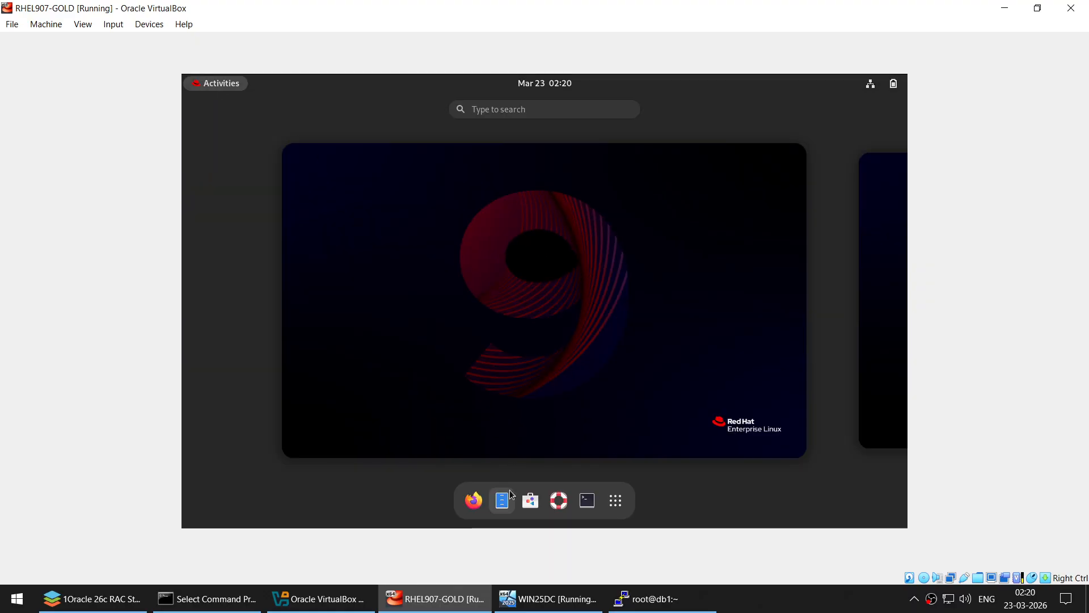
click(510, 493)
right_click(358, 369)
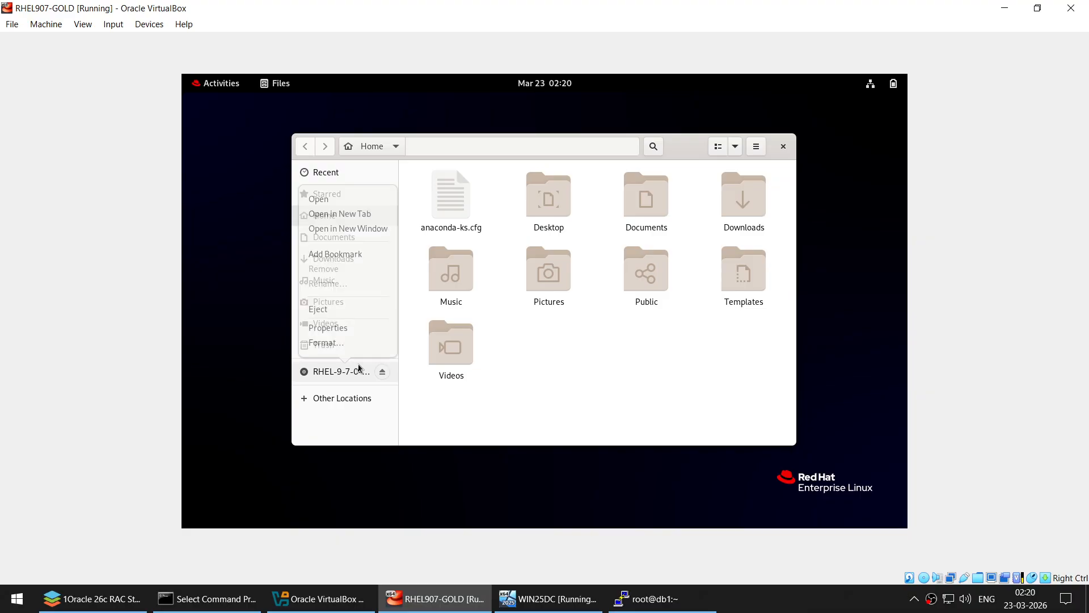
click(338, 308)
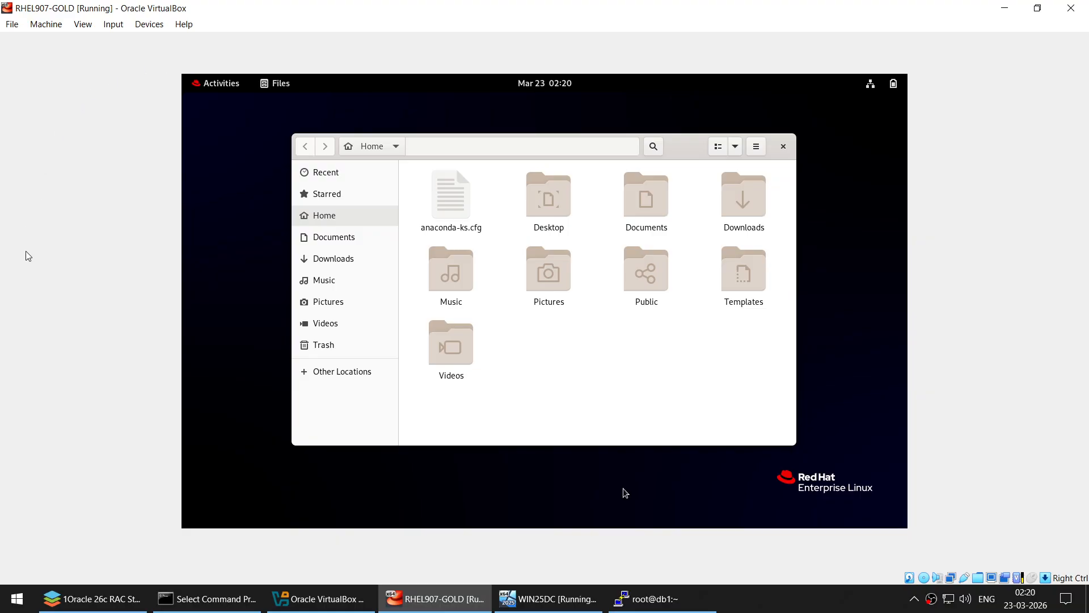
- Remove RHEL-907-x86_64.iso from the VM's optical drive in Storage settings and save
click(301, 598)
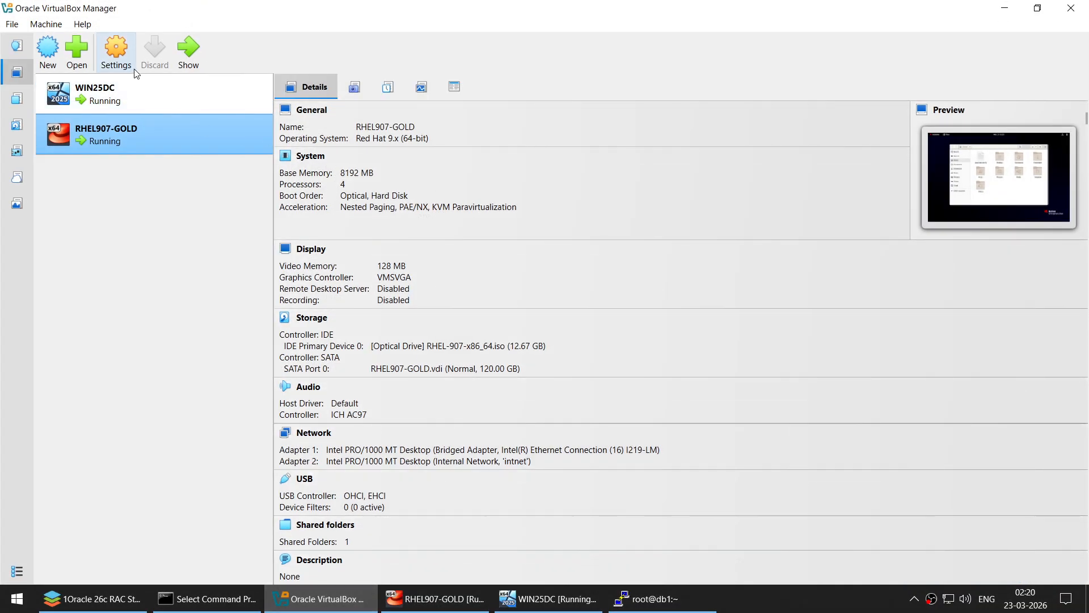
key(ctrl+s)
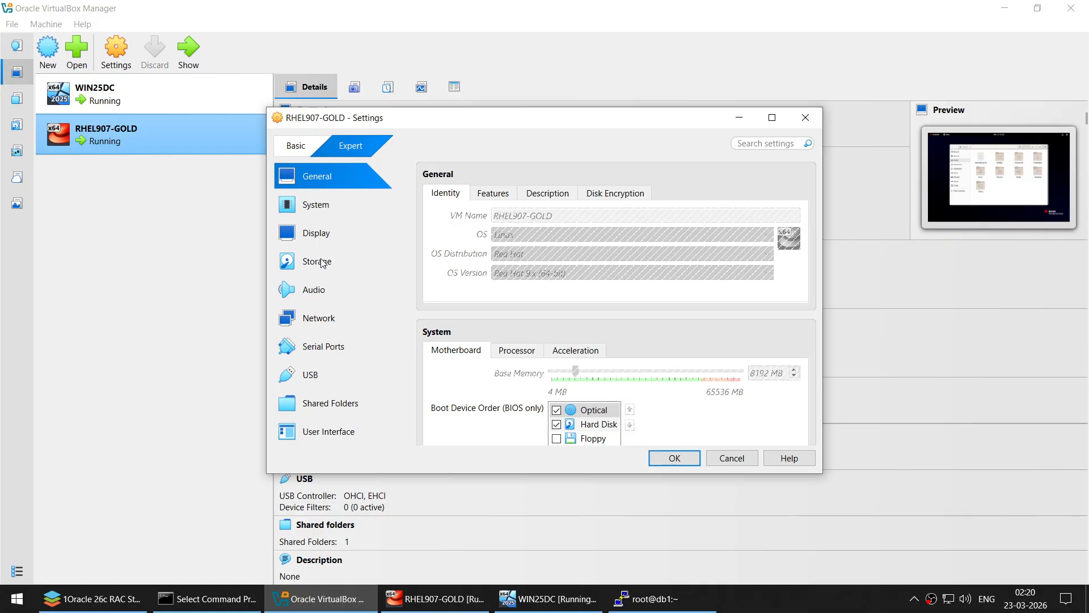
click(316, 261)
click(470, 226)
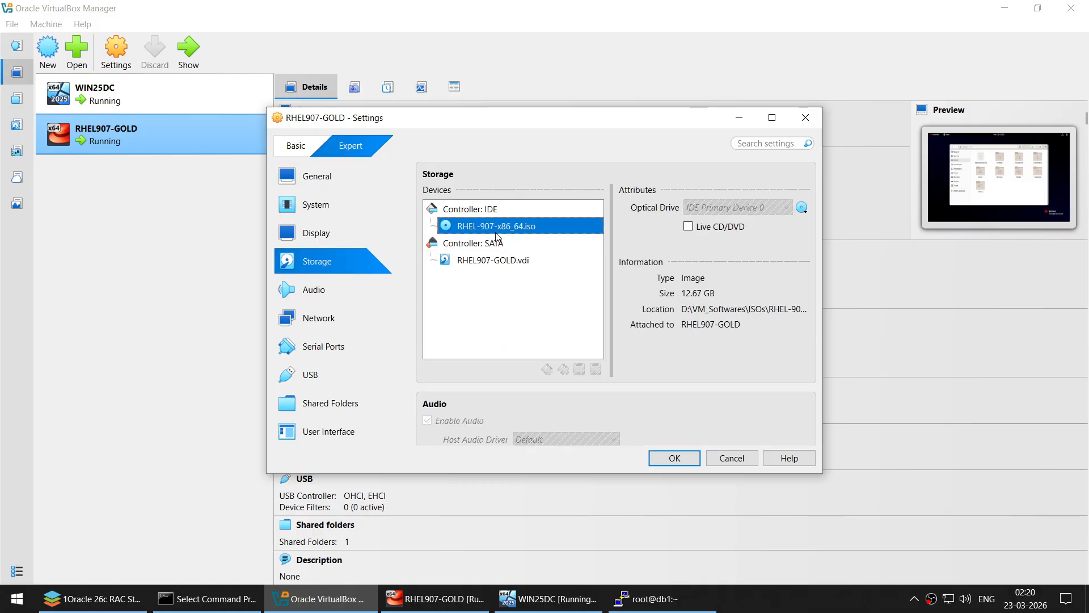
click(801, 207)
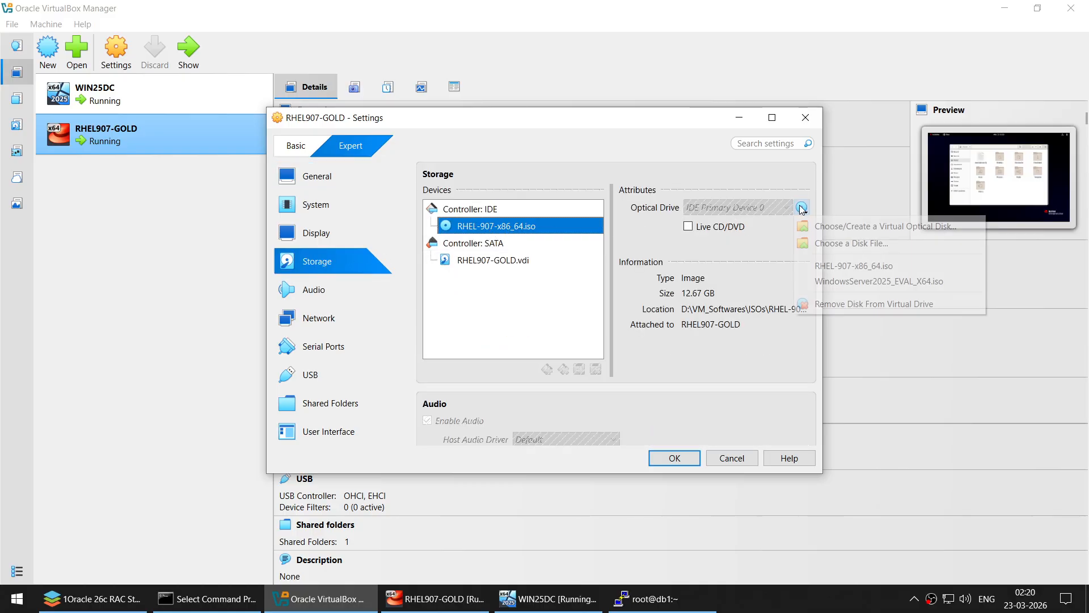
click(832, 304)
click(674, 457)
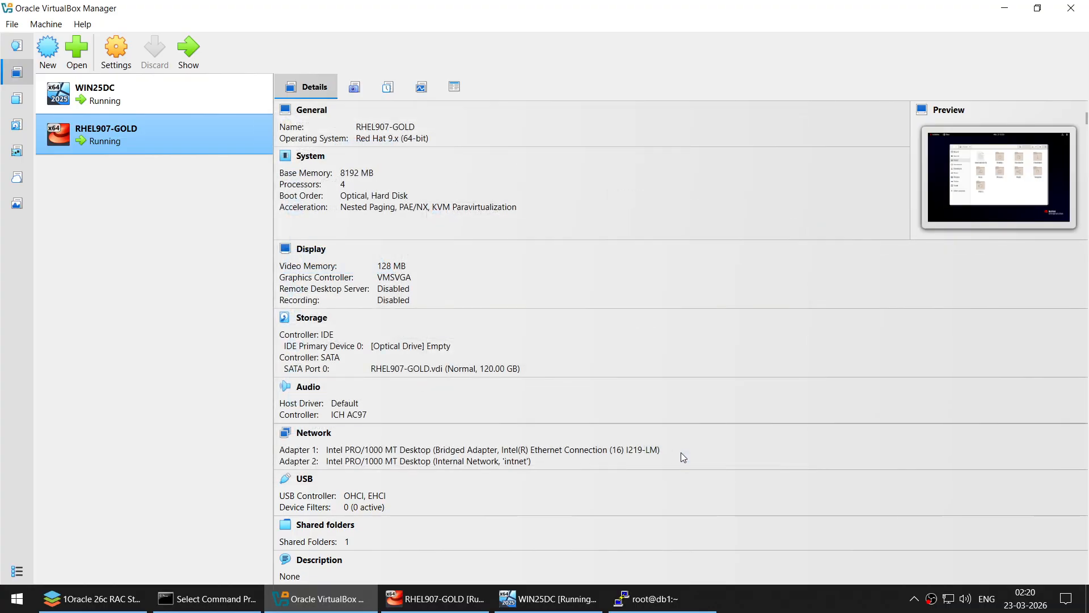
click(459, 598)
- Insert the Guest Additions CD image, decline autorun, and open the VBox_GAs_7.2.6 disc
click(149, 24)
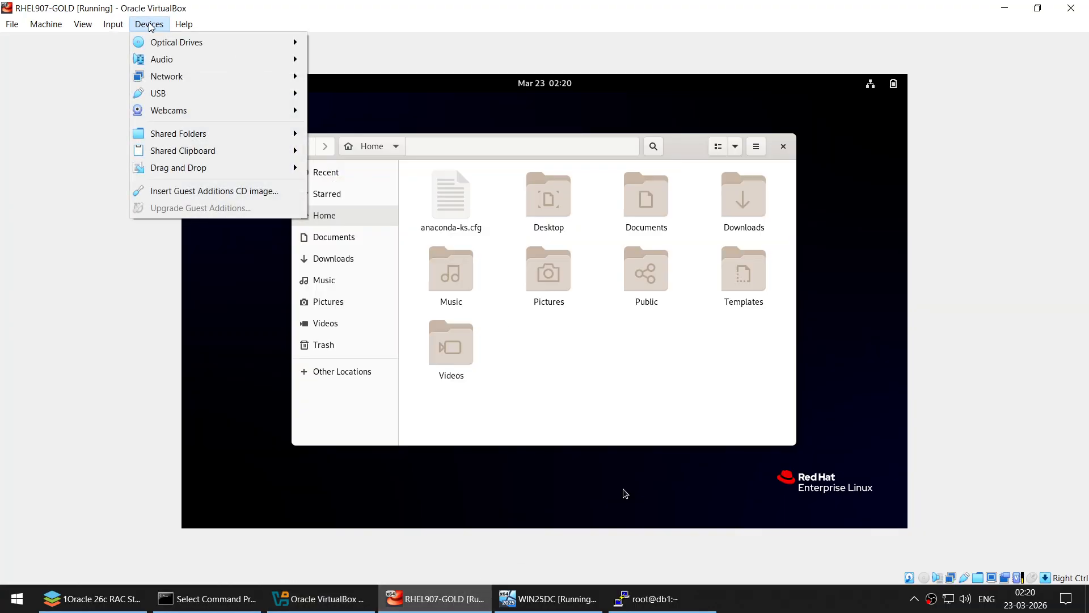
click(214, 192)
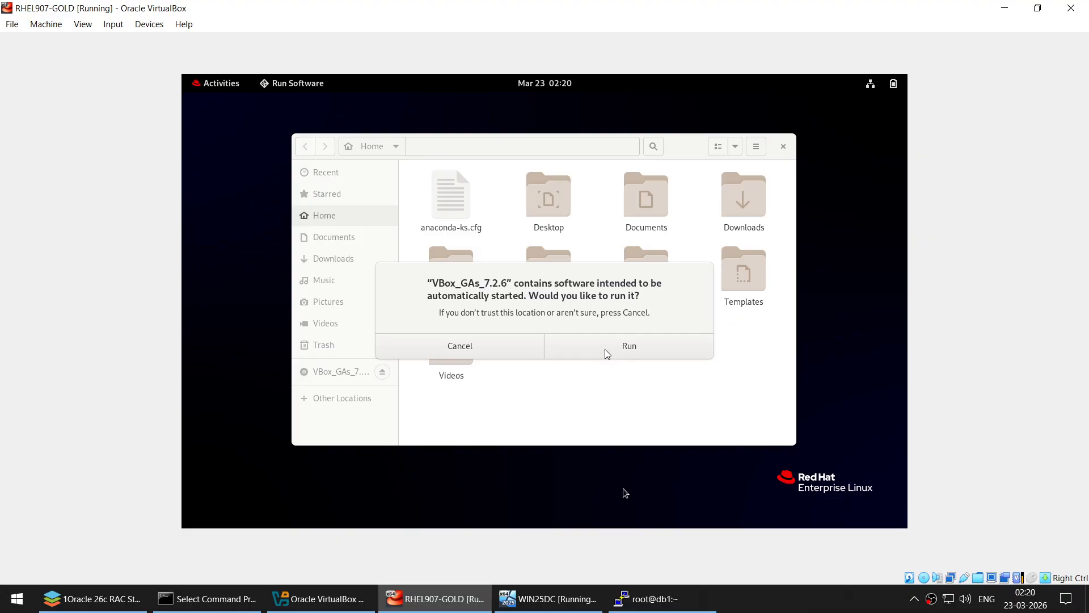
click(424, 344)
click(335, 373)
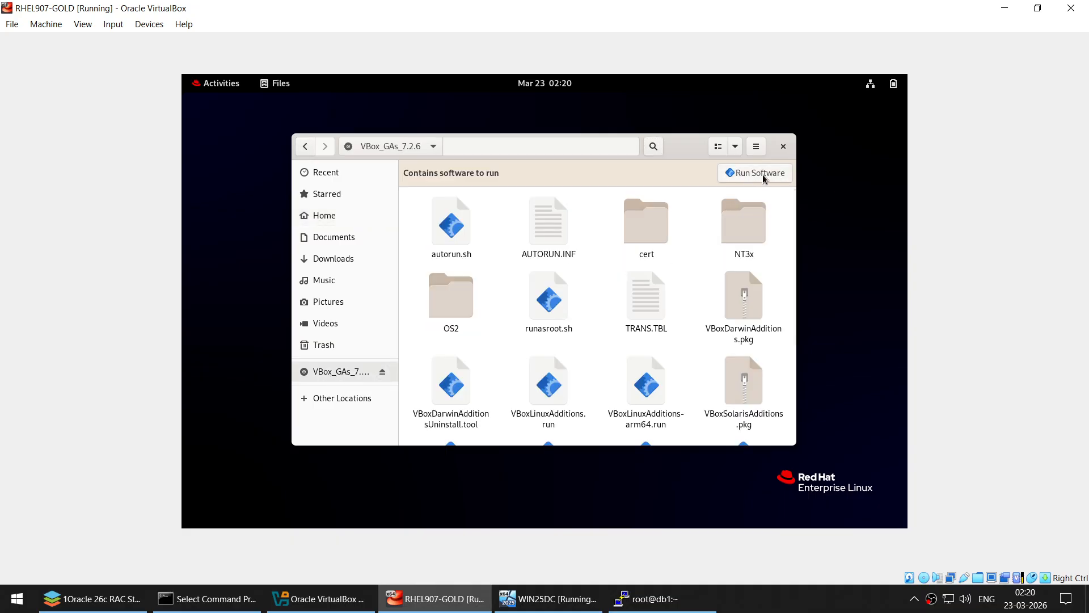
- Open a terminal in the disc folder and run ls -l and pwd to find VBoxLinuxAdditions.run
right_click(704, 245)
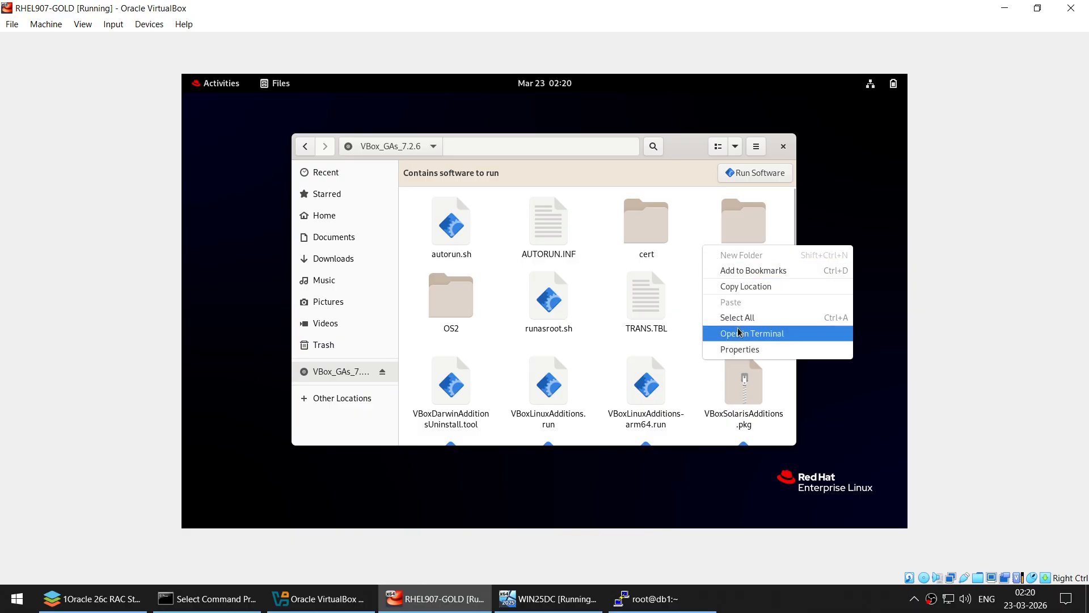
click(752, 334)
drag(286, 114, 483, 118)
text(ls -l)
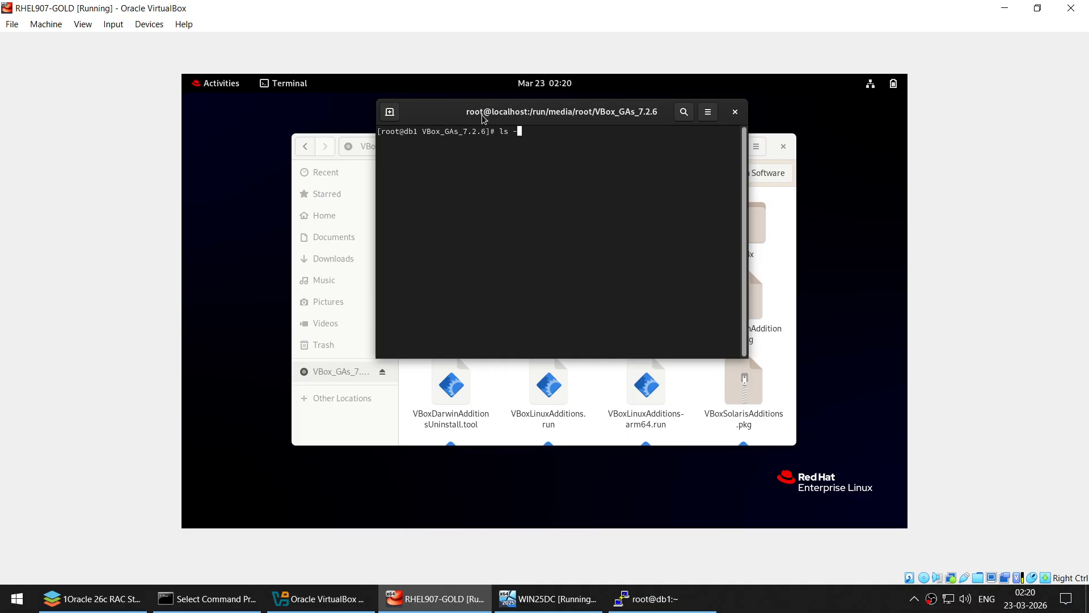
key(Return)
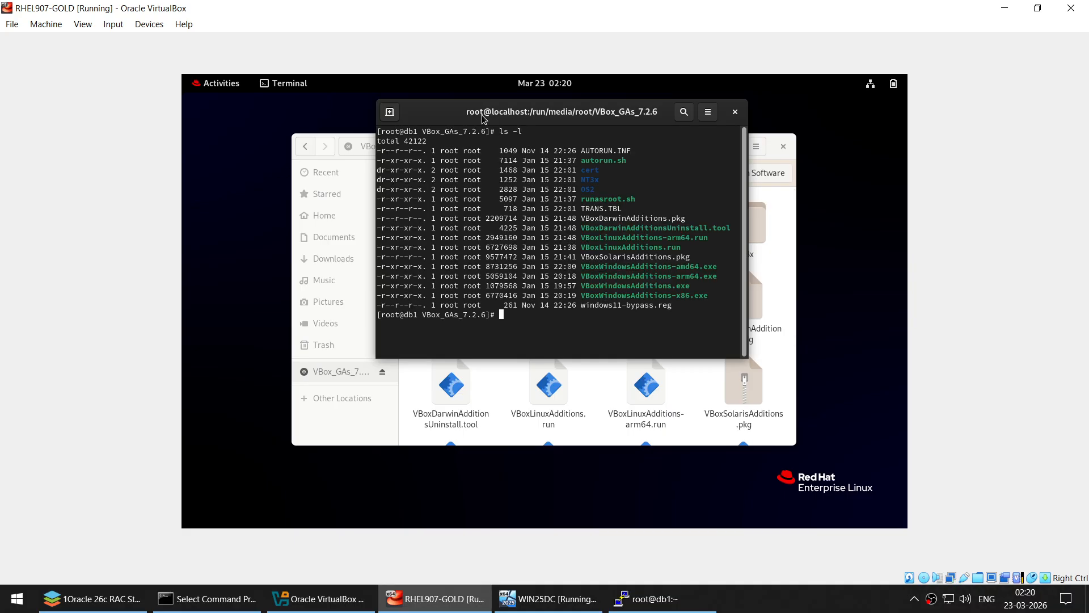
double_click(649, 248)
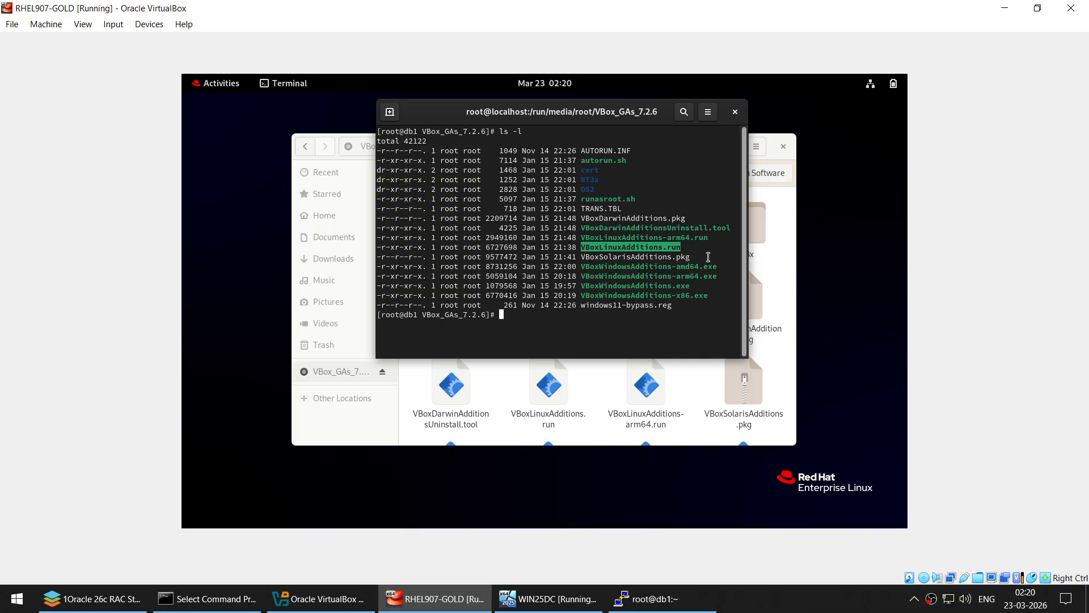
text(pwd)
key(Return)
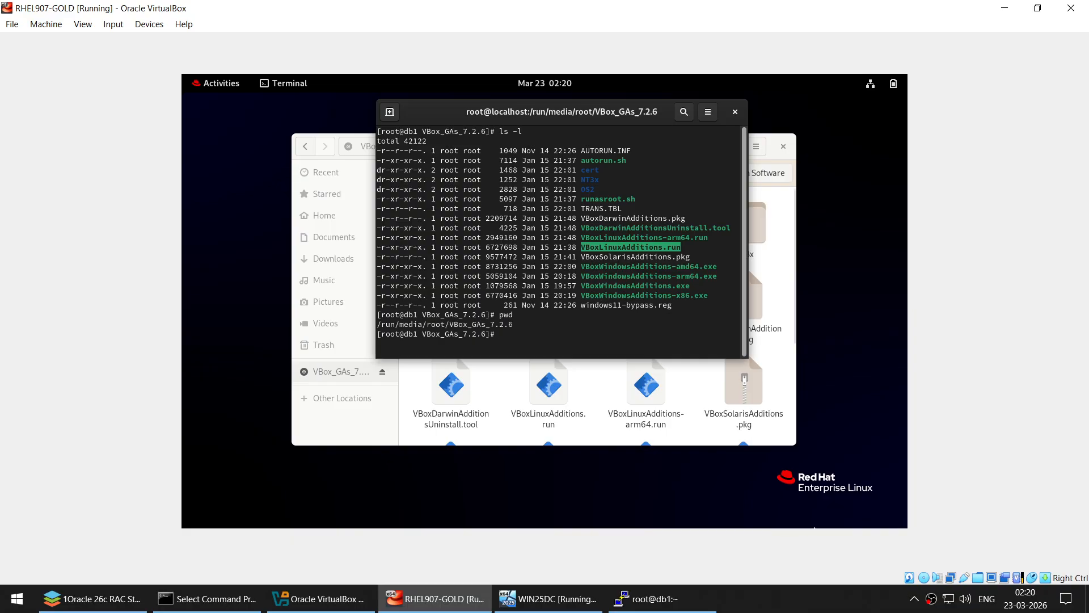
click(661, 598)
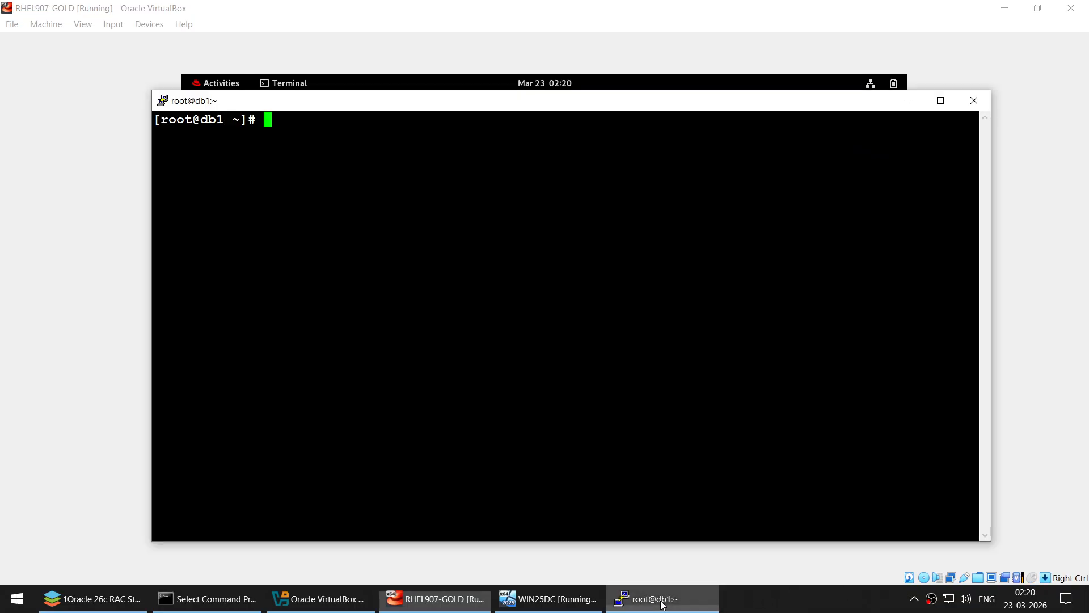
- Minimize the VirtualBox windows and change to /run/media/root in the db1 PuTTY session
click(1004, 8)
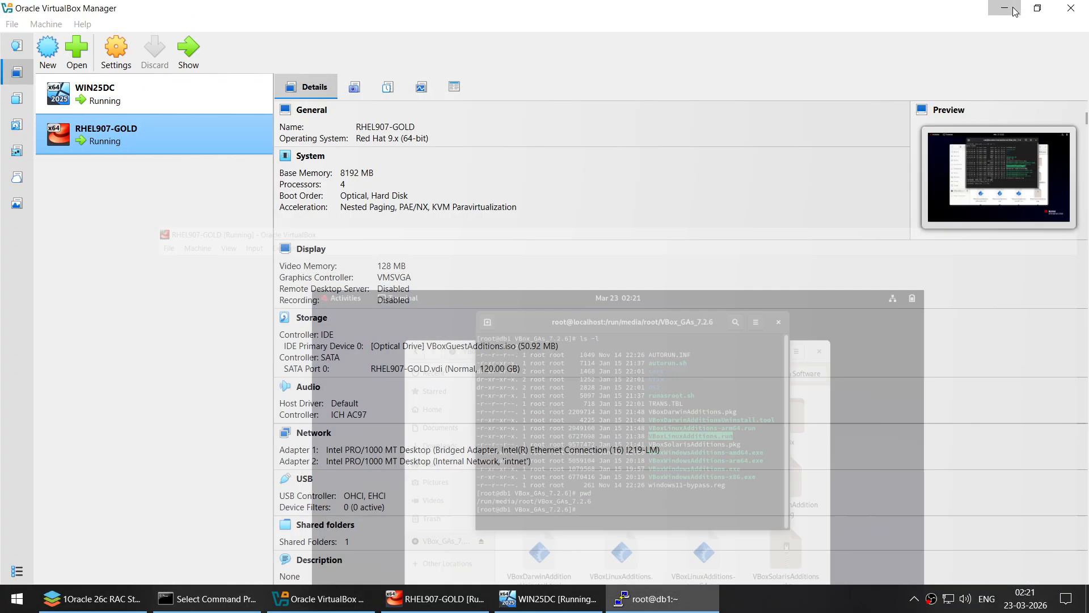
click(1010, 8)
click(695, 206)
text(c)
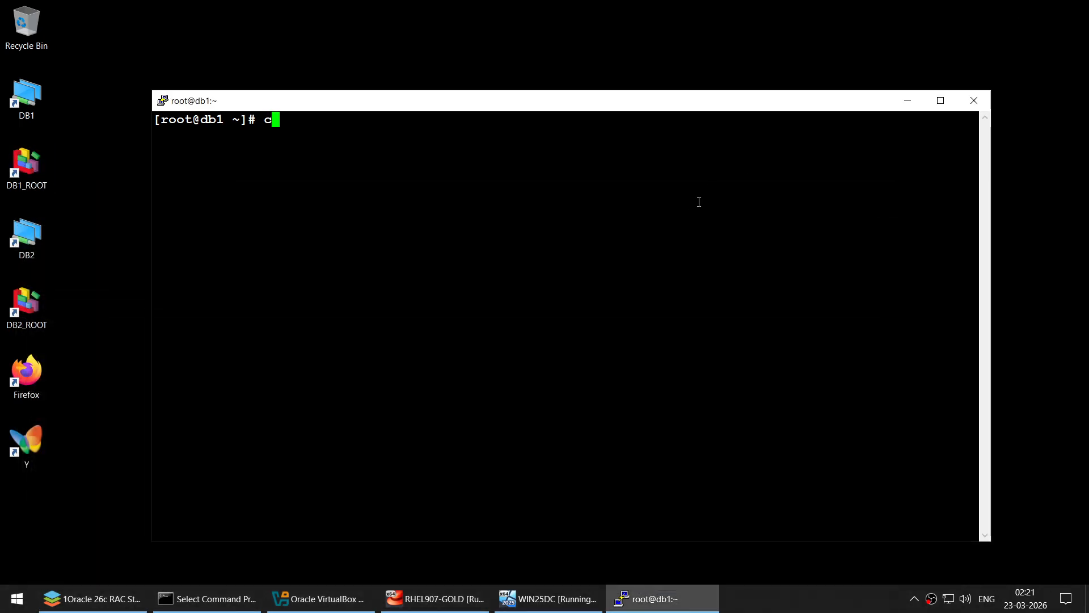
text(d /run/,)
key(BackSpace)
text(media/root)
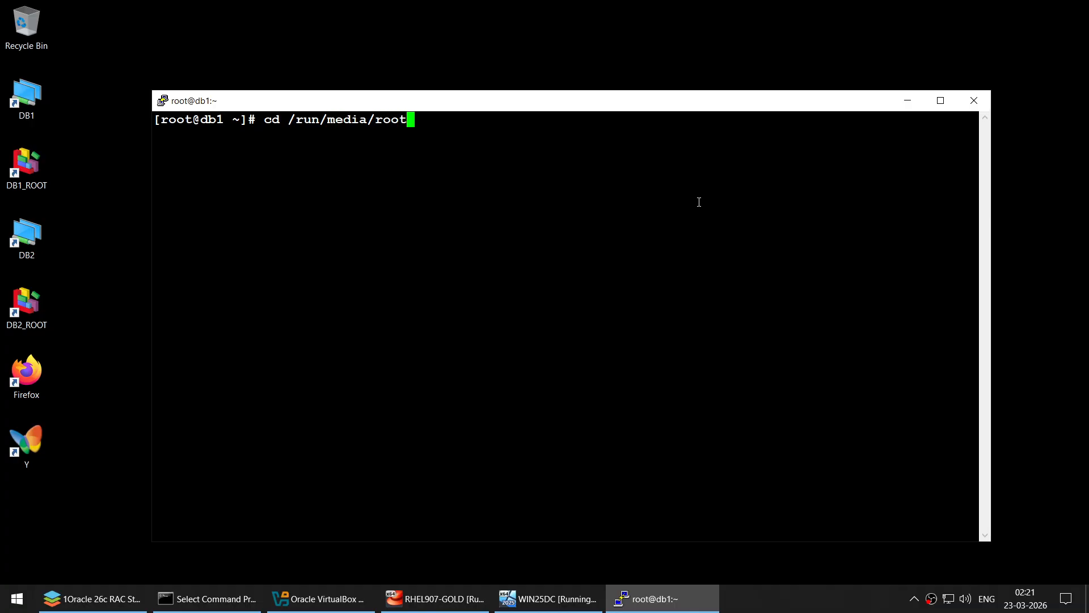
key(Return)
- List /run/media/root, enter the VBox_GAs_7.2.6 folder, and list its contents
text(lka)
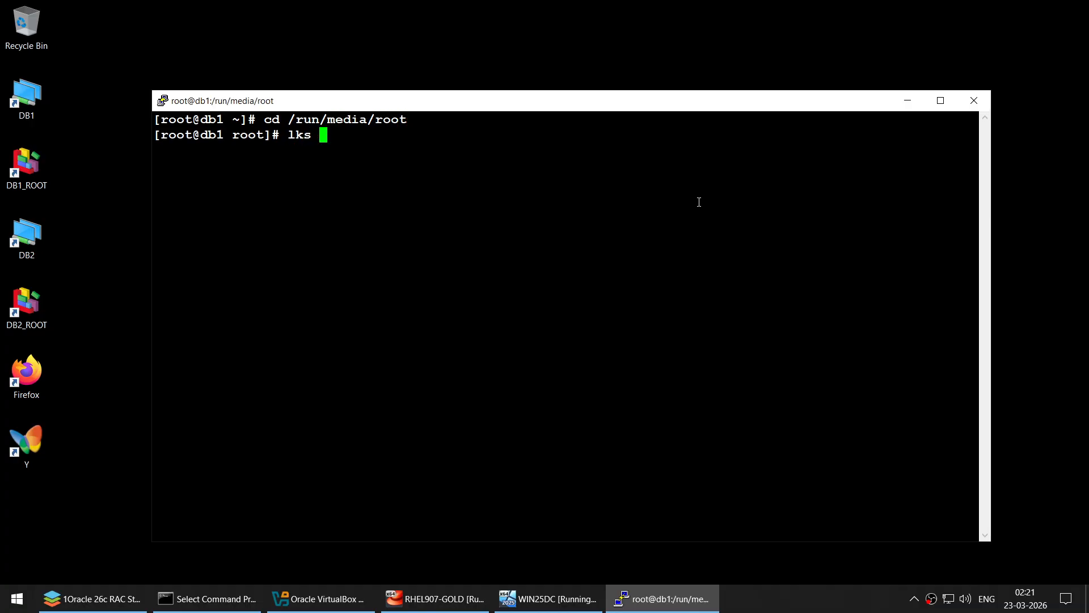
key(BackSpace)
key(BackSpace)
text(s -l)
key(Return)
text(c)
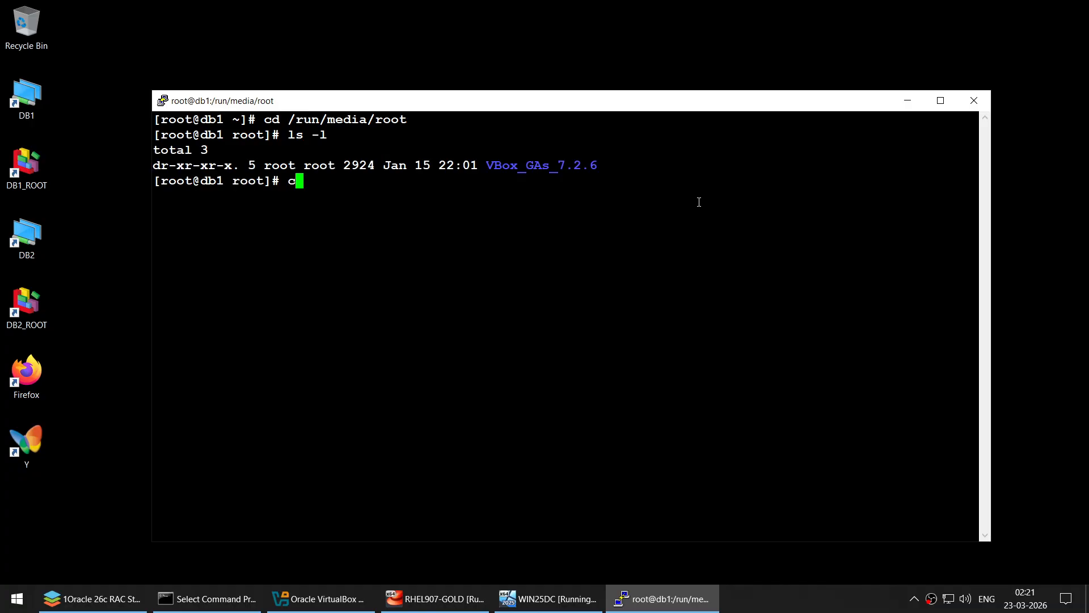
text(d V)
key(Tab)
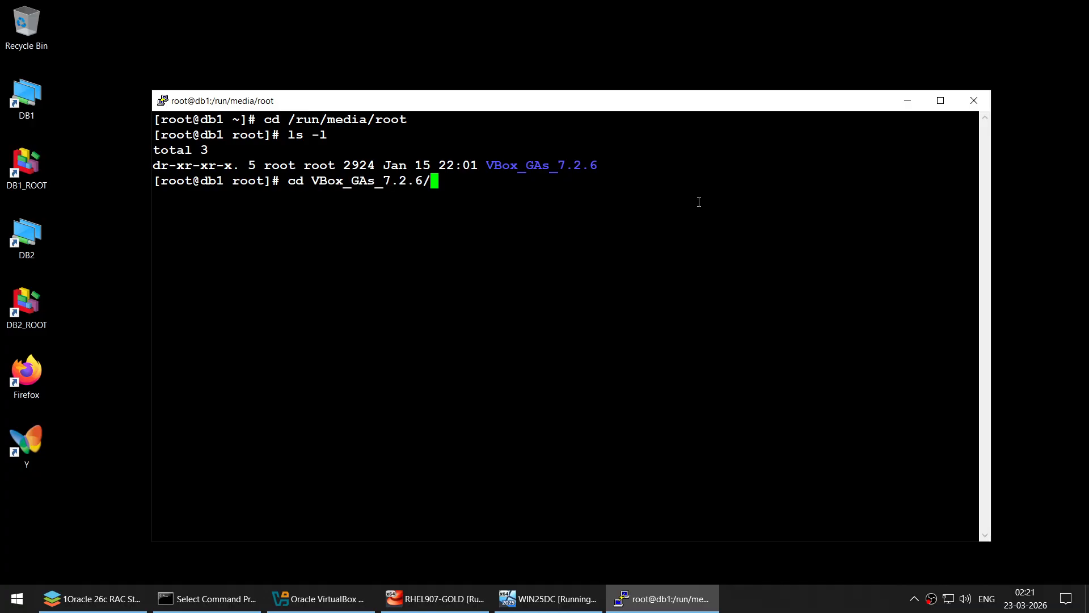
key(Return)
text(ls -l)
key(Return)
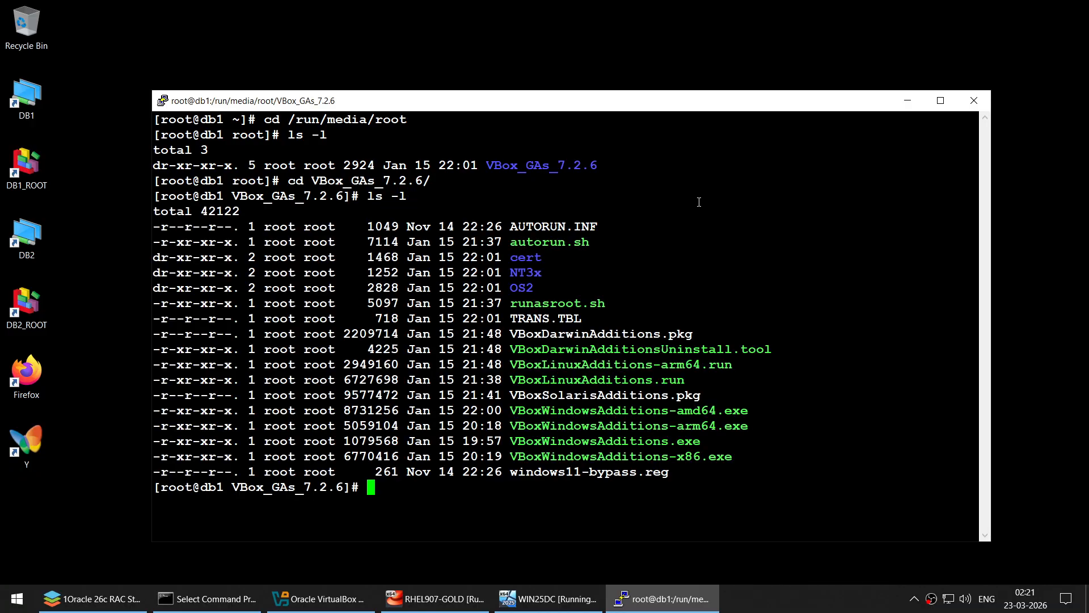
- Run ./VBoxLinuxAdditions.run to install the Guest Additions on db1
double_click(630, 379)
key(super+c)
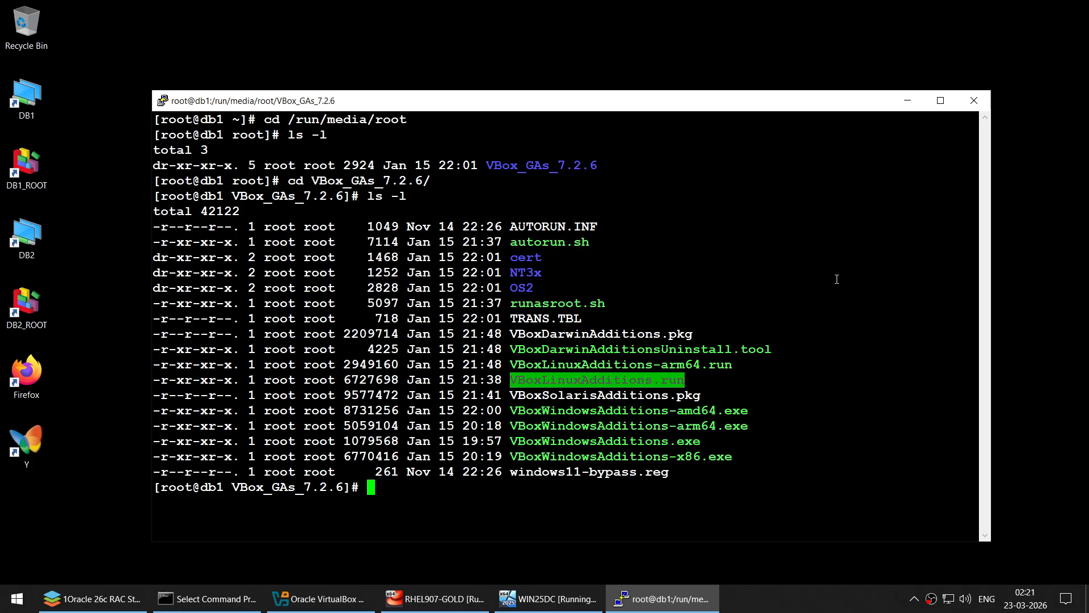
text(clear)
key(Return)
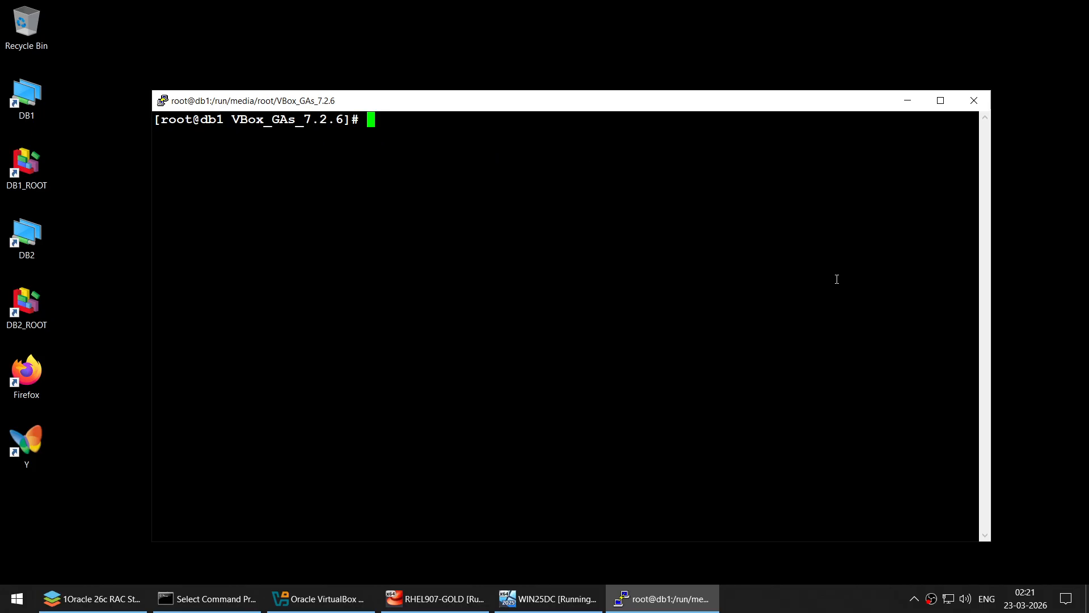
text(./)
right_click(742, 210)
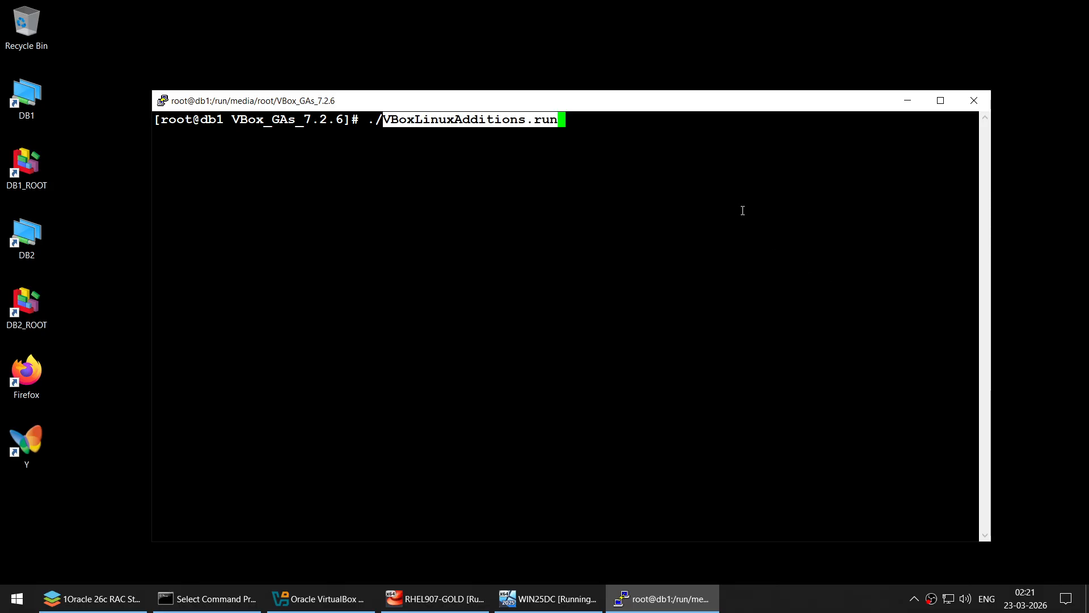
key(Return)
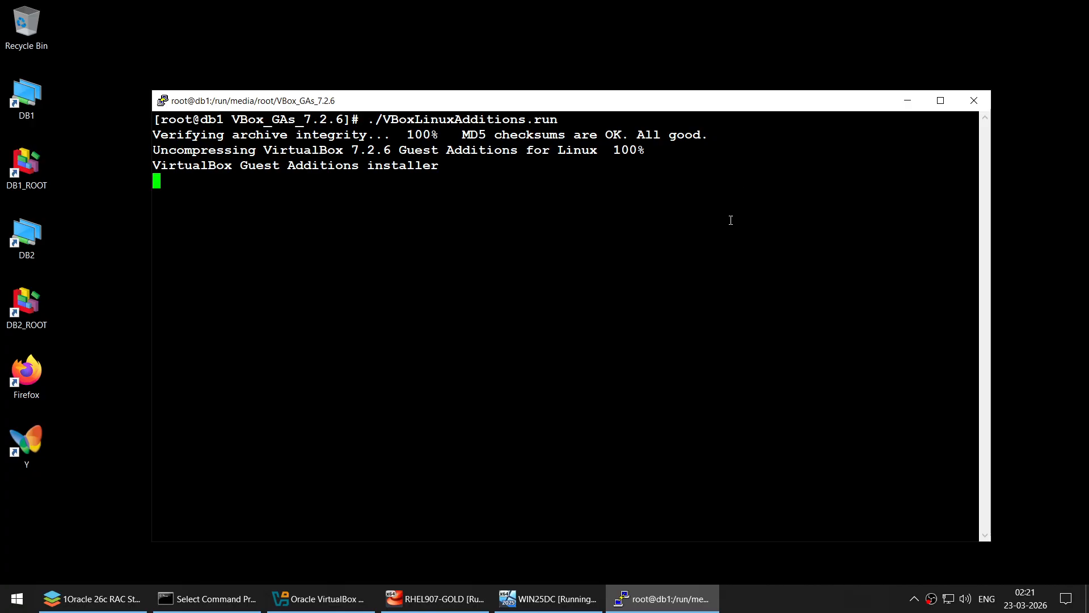
- Let the Guest Additions installer finish, then bring the RHEL907-GOLD VM window forward
click(434, 599)
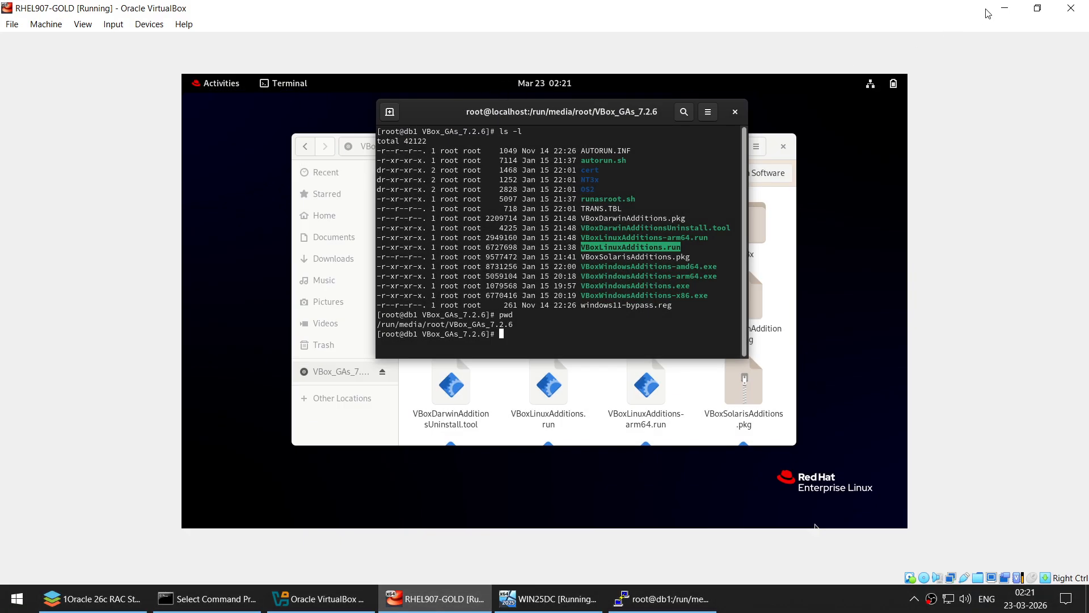
click(988, 12)
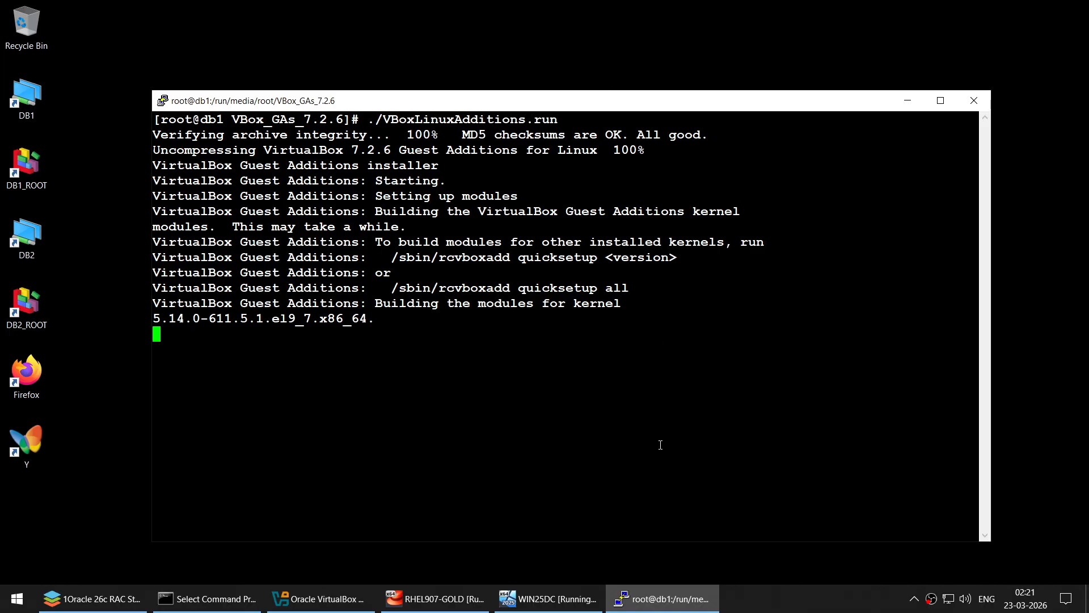
click(756, 599)
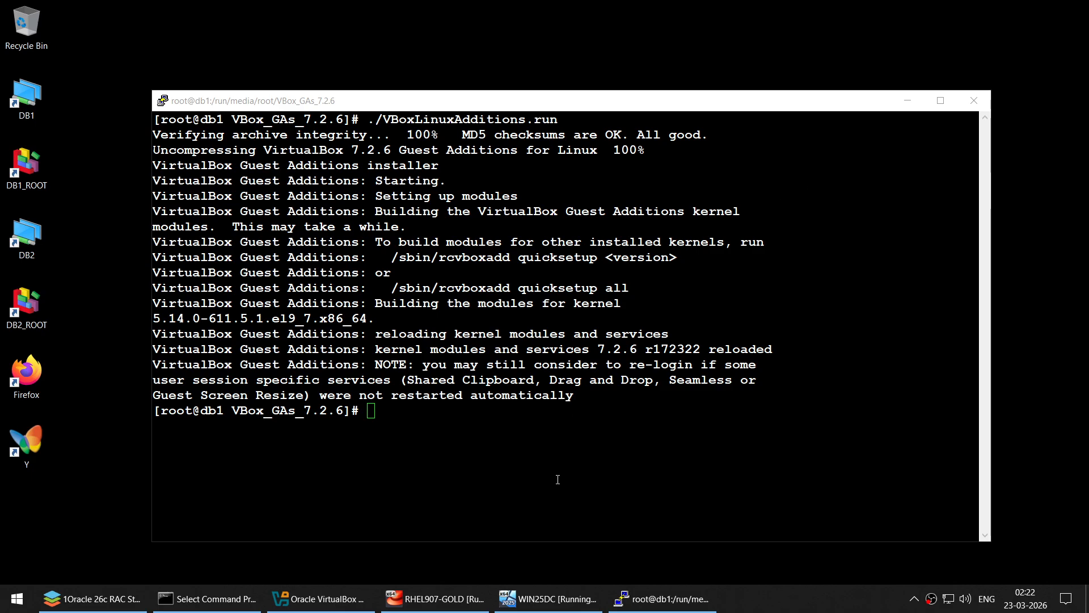
click(435, 599)
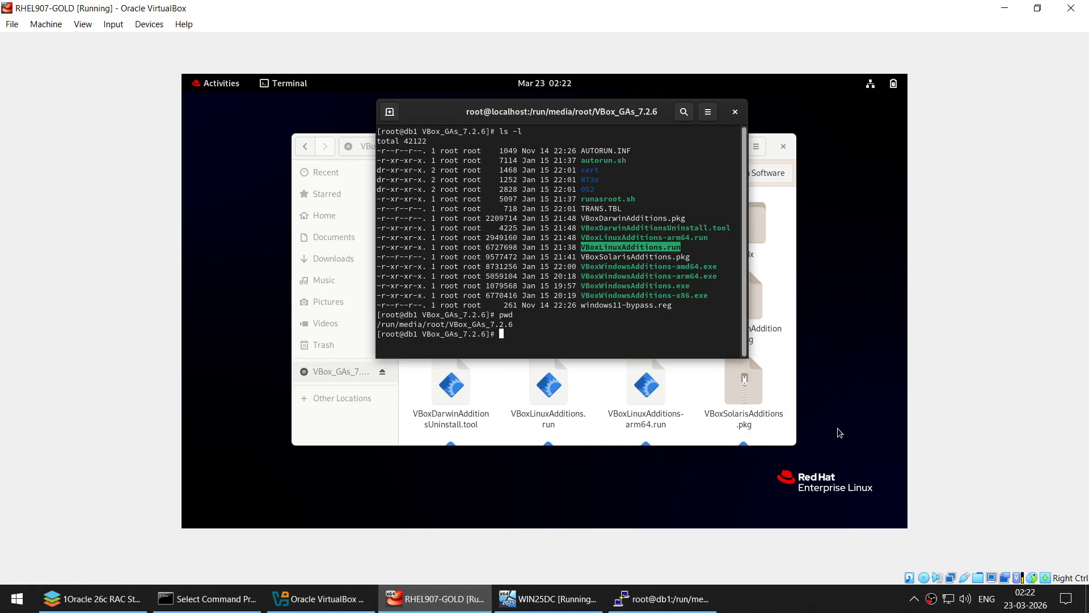
- In the guest file manager, eject the busy VBox_GAs disc with Eject Anyway
click(1035, 10)
double_click(676, 131)
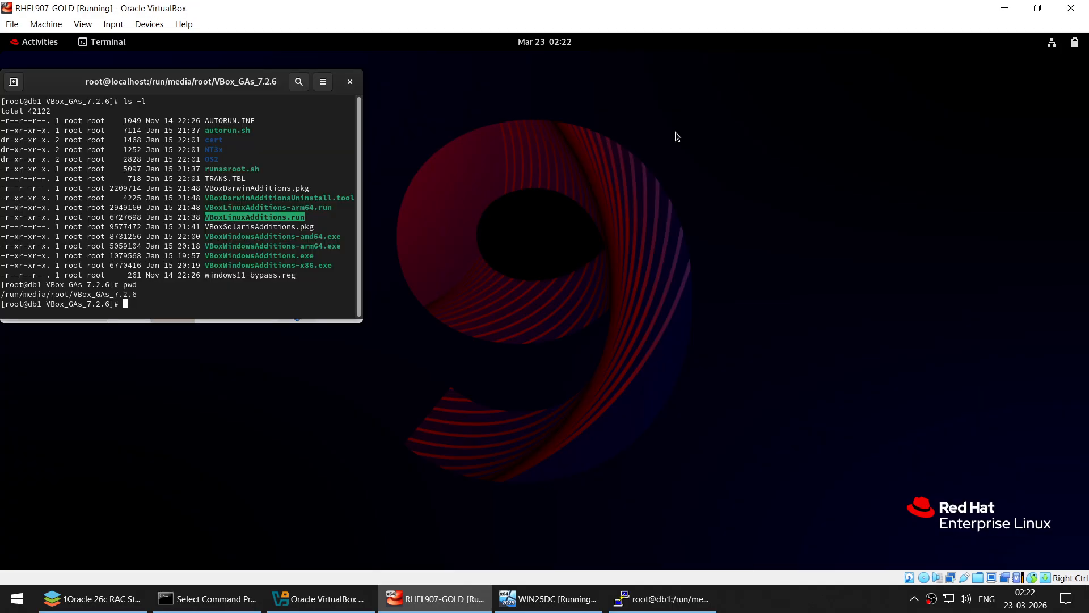
drag(206, 84, 501, 108)
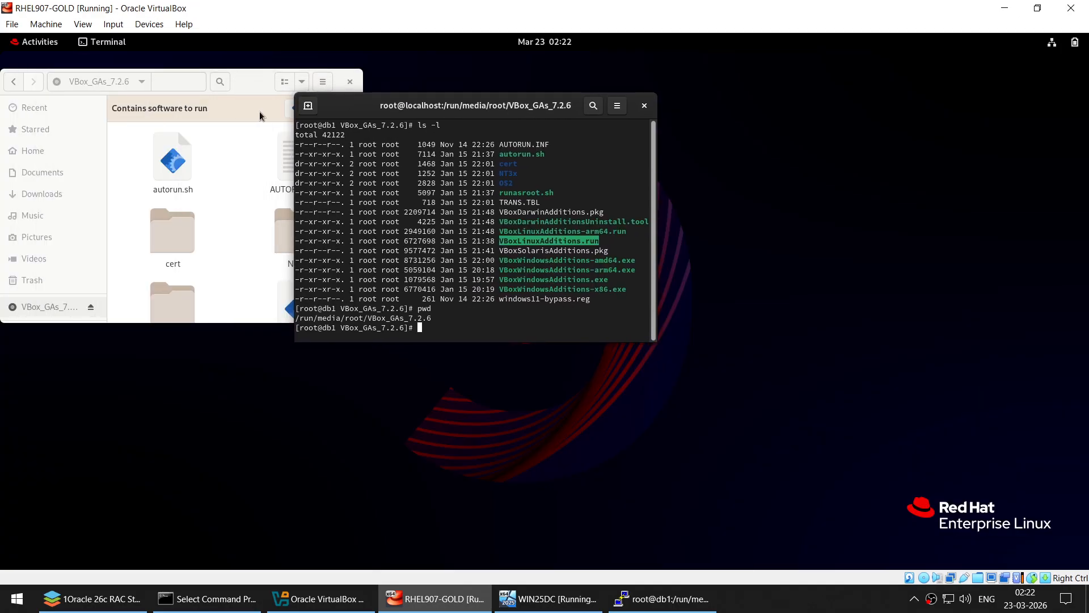
drag(244, 80, 372, 115)
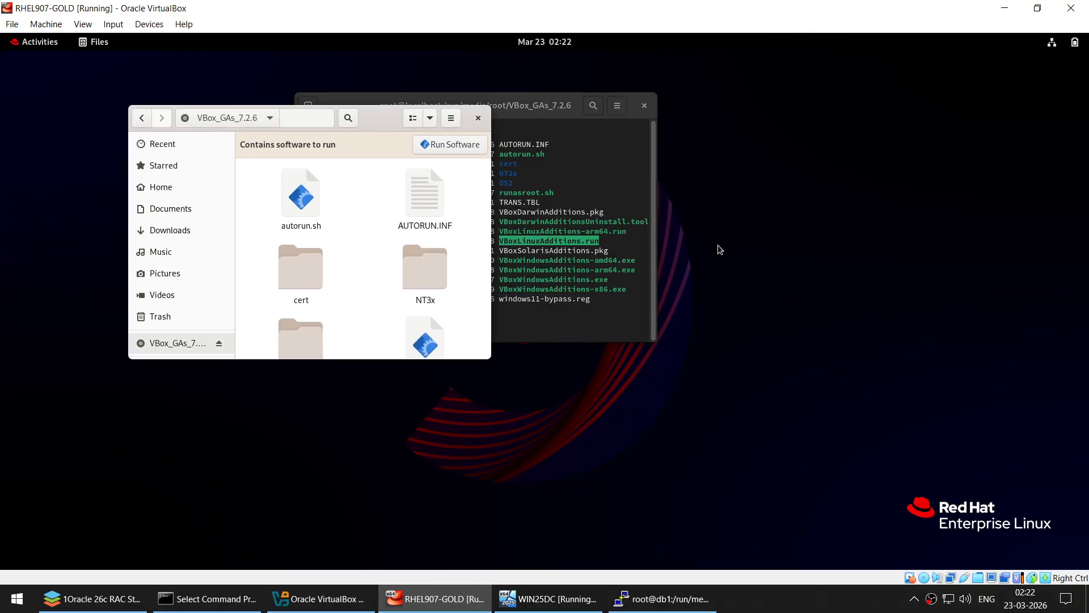
click(478, 117)
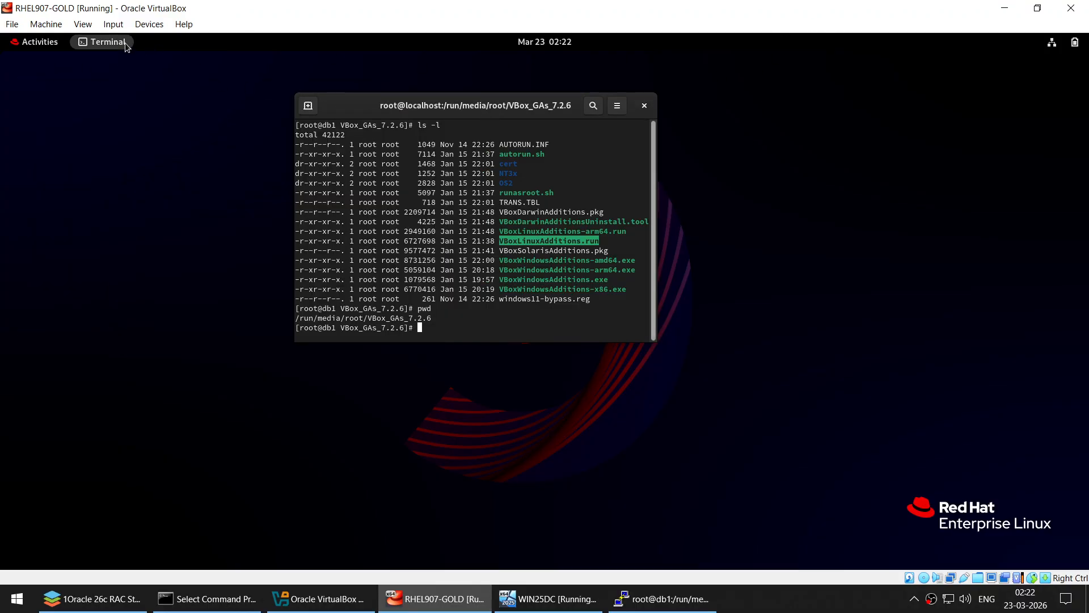
click(39, 42)
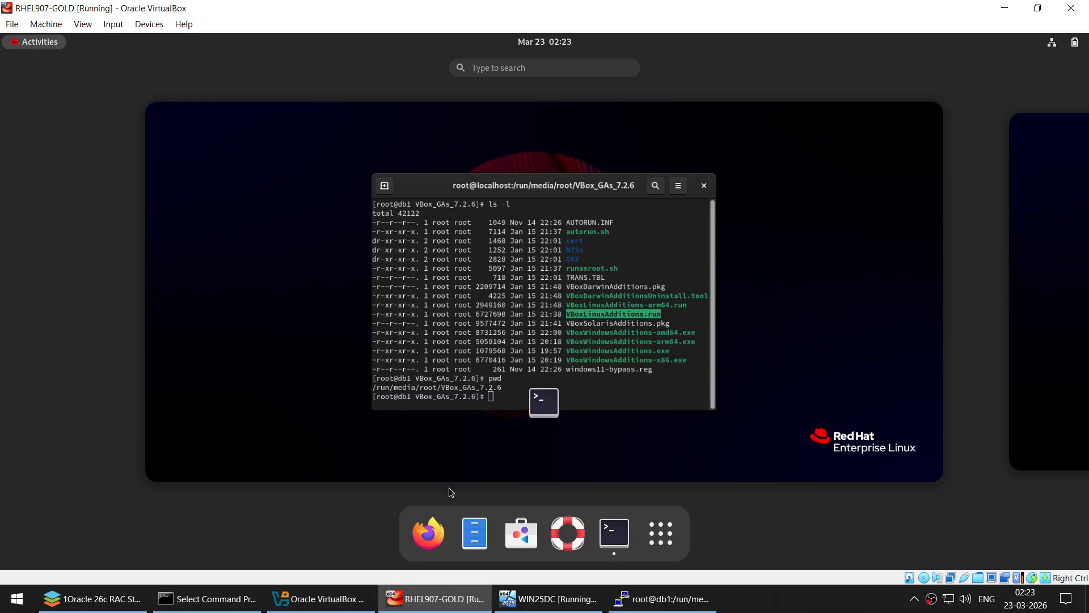
click(475, 534)
right_click(717, 330)
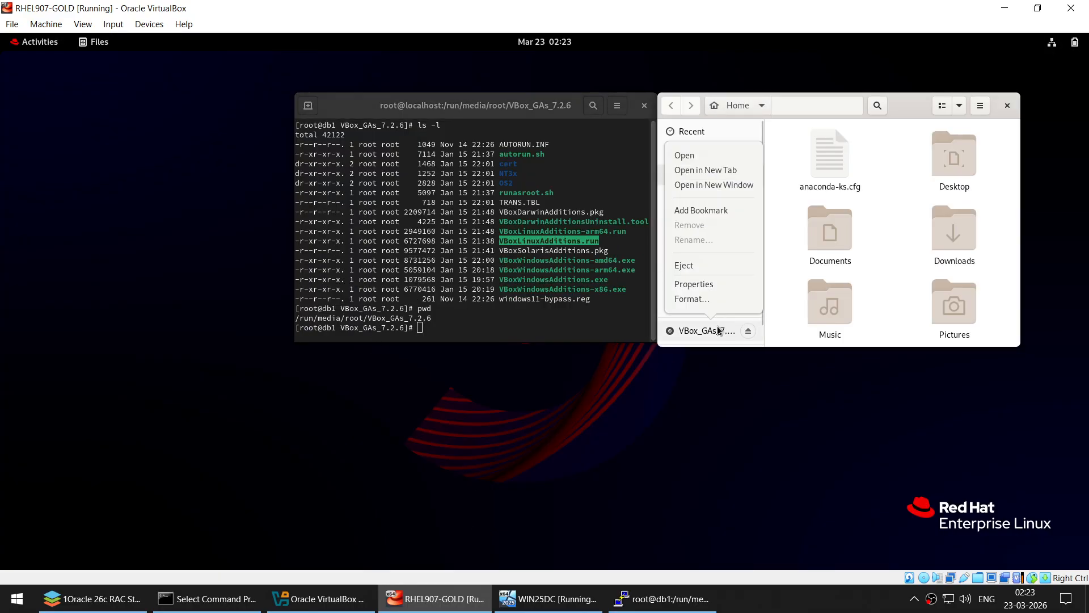
click(685, 266)
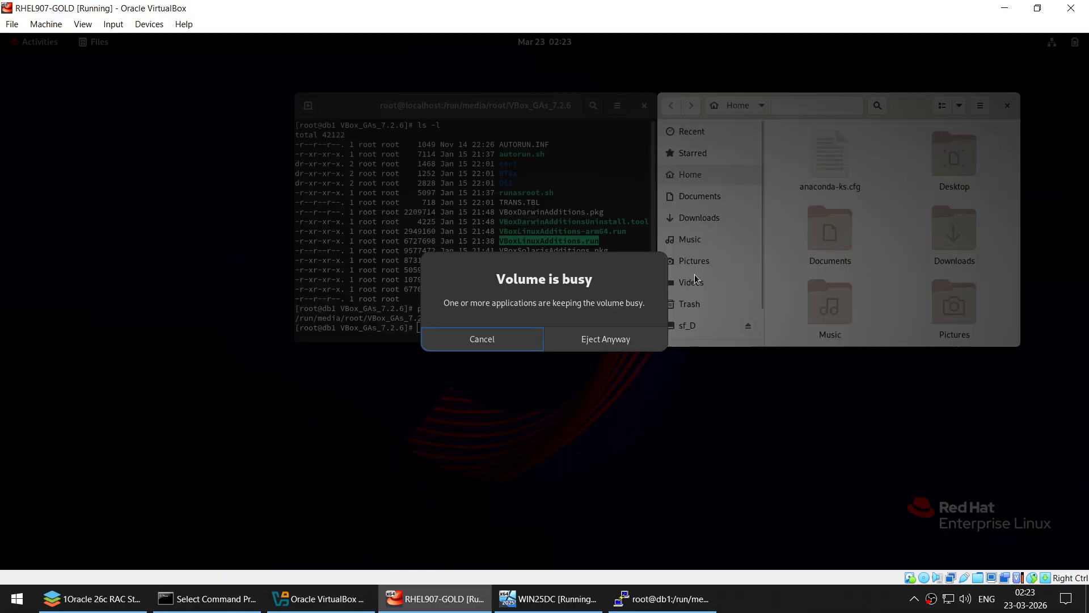
click(602, 342)
- Remove VBoxGuestAdditions.iso from the optical drive, then minimize the VM and close the Manager
click(295, 599)
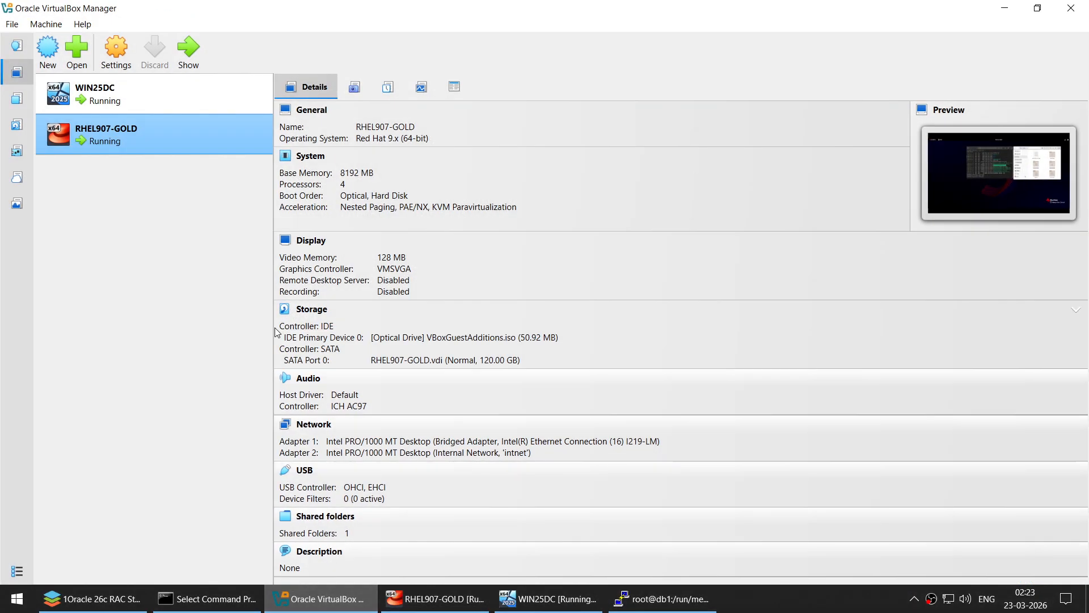
click(116, 50)
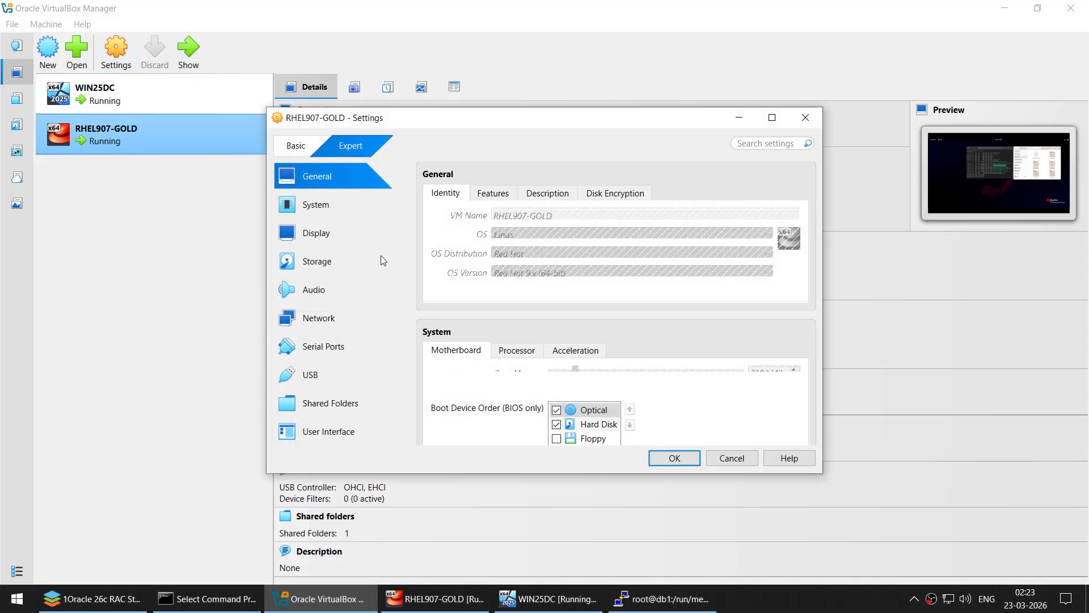
click(384, 261)
click(501, 225)
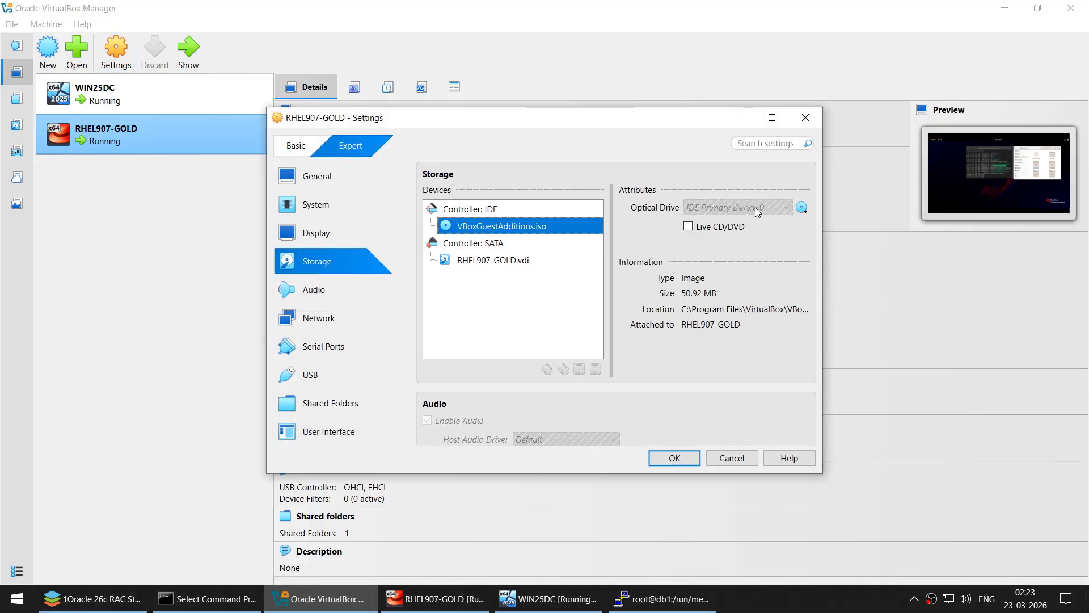
click(803, 208)
click(843, 303)
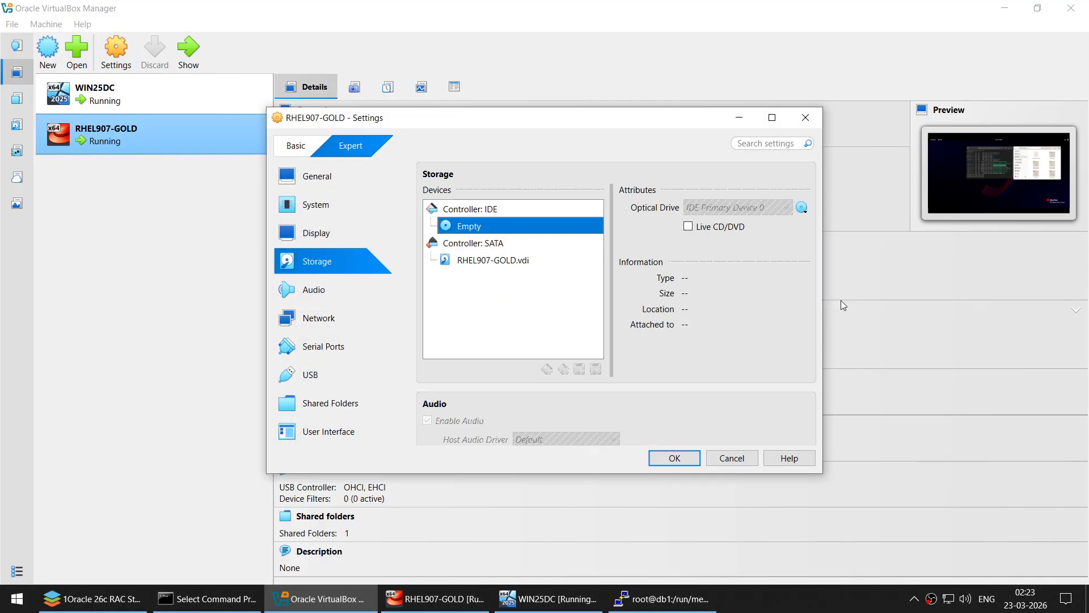
click(674, 457)
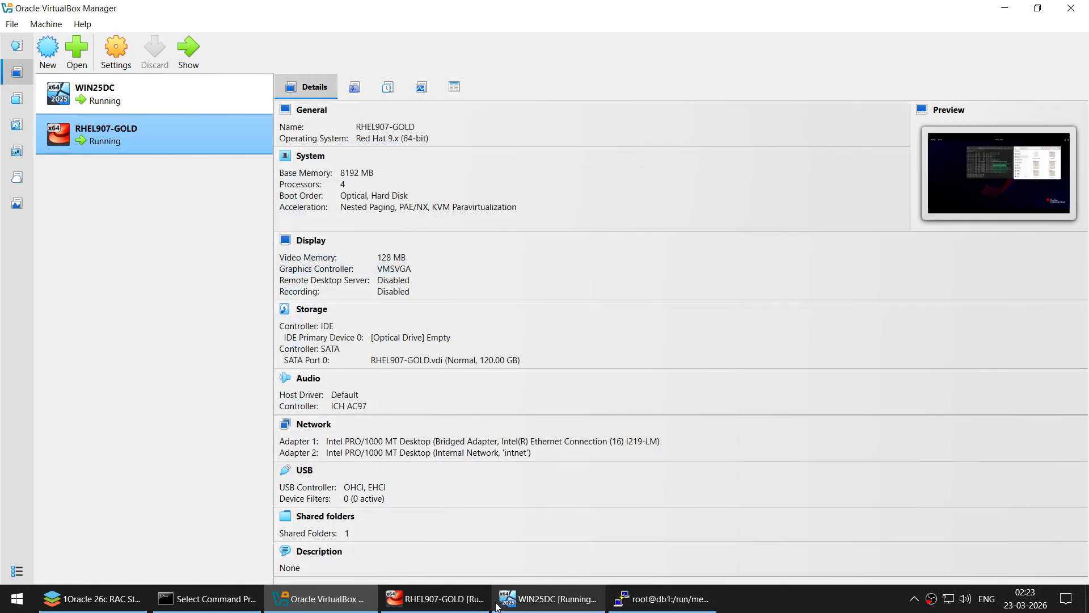
click(486, 600)
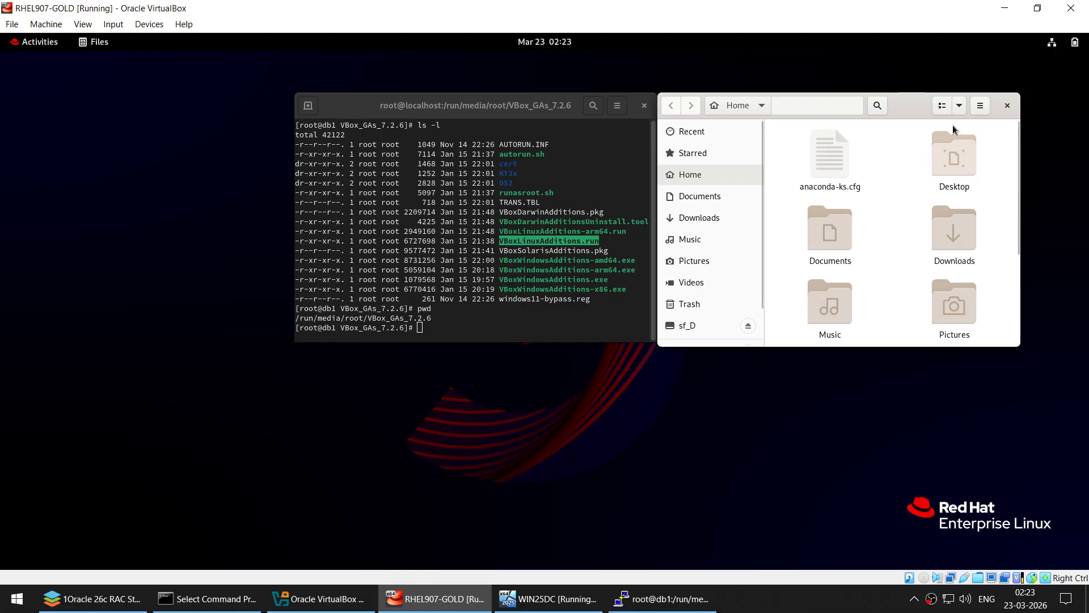
click(1004, 7)
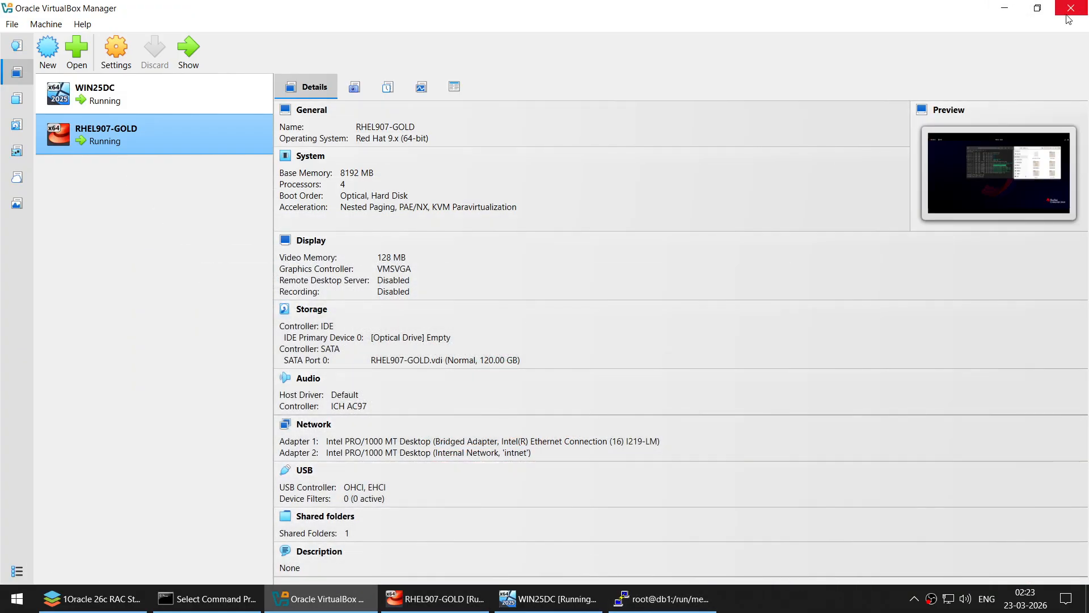
click(1067, 15)
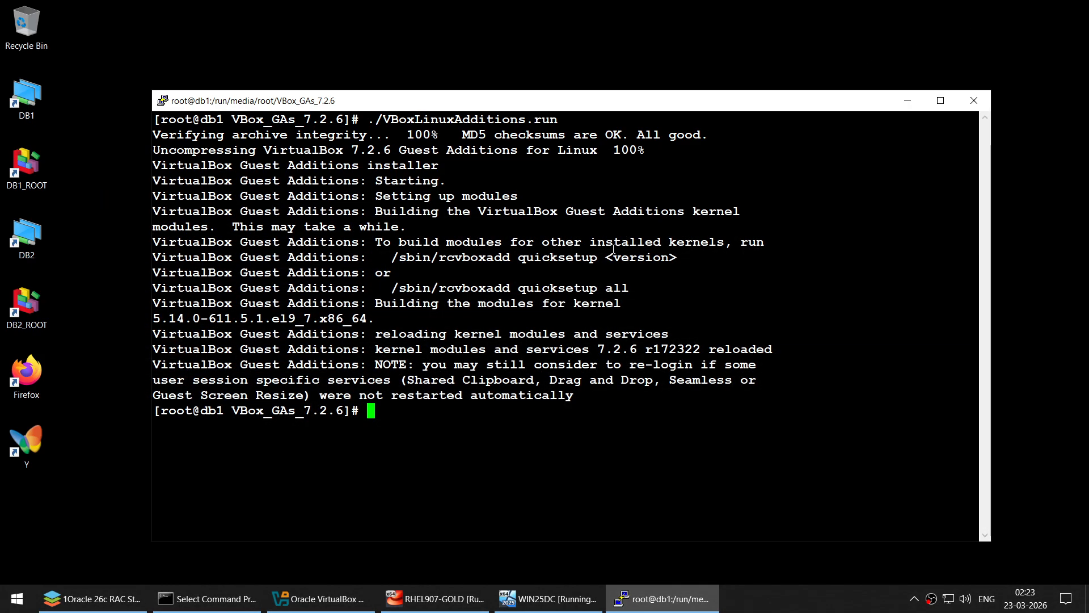
- Return db1's terminal to root's home and clear it, then bring the ONLYOFFICE guide forward
text(cd)
key(Return)
text(clear)
key(Return)
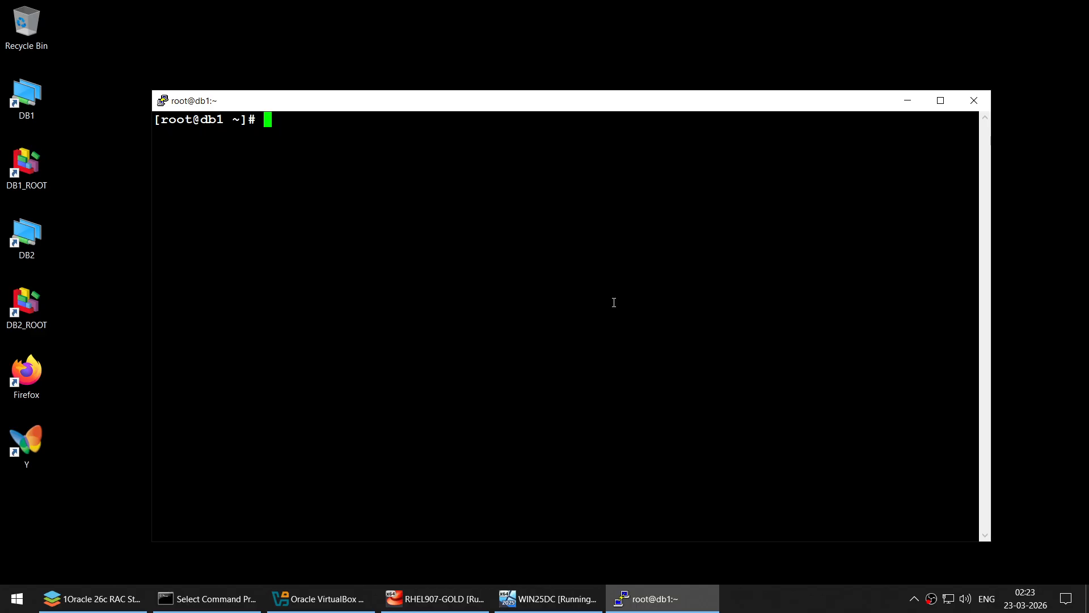
click(91, 598)
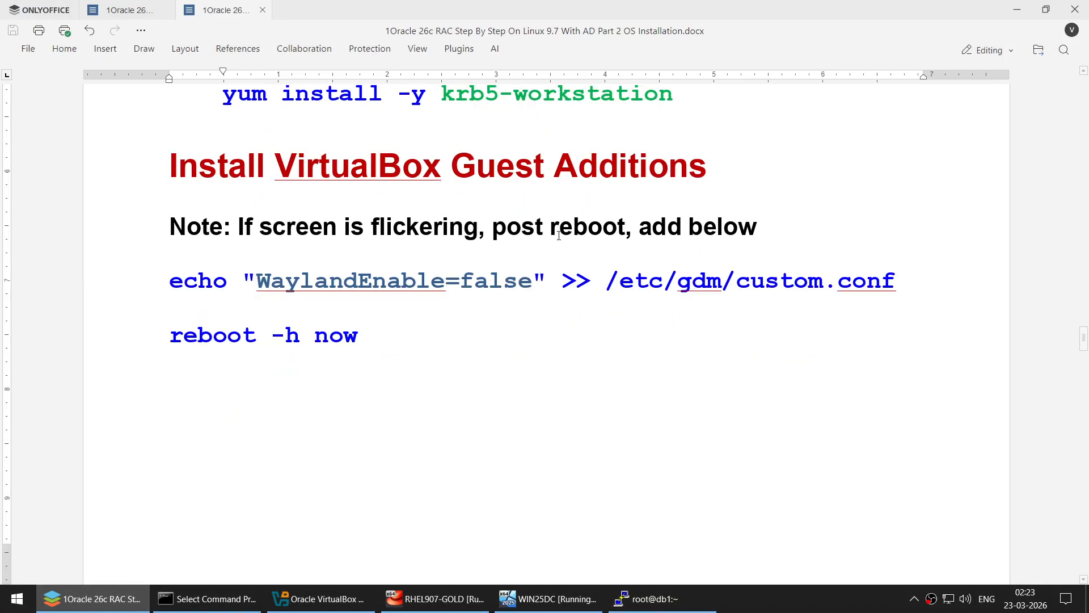
scroll(553, 355, up, 2)
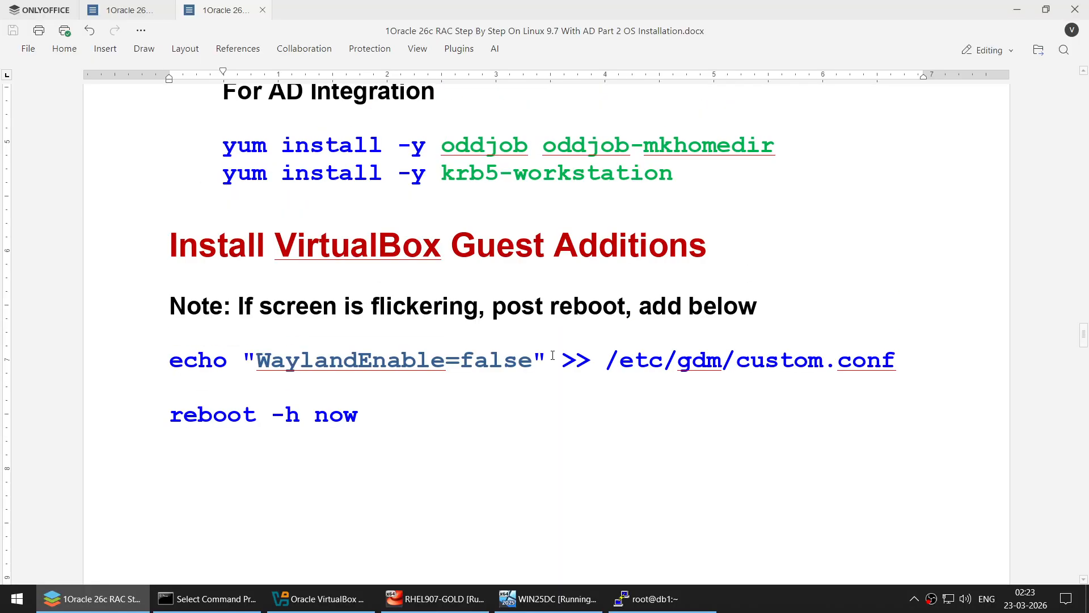
click(435, 599)
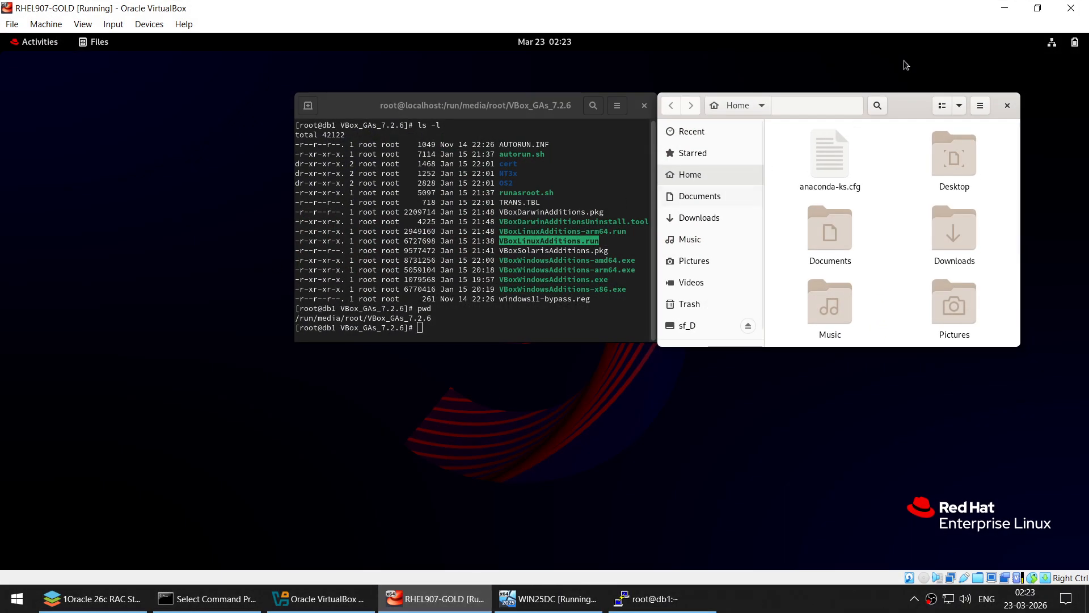
click(1002, 6)
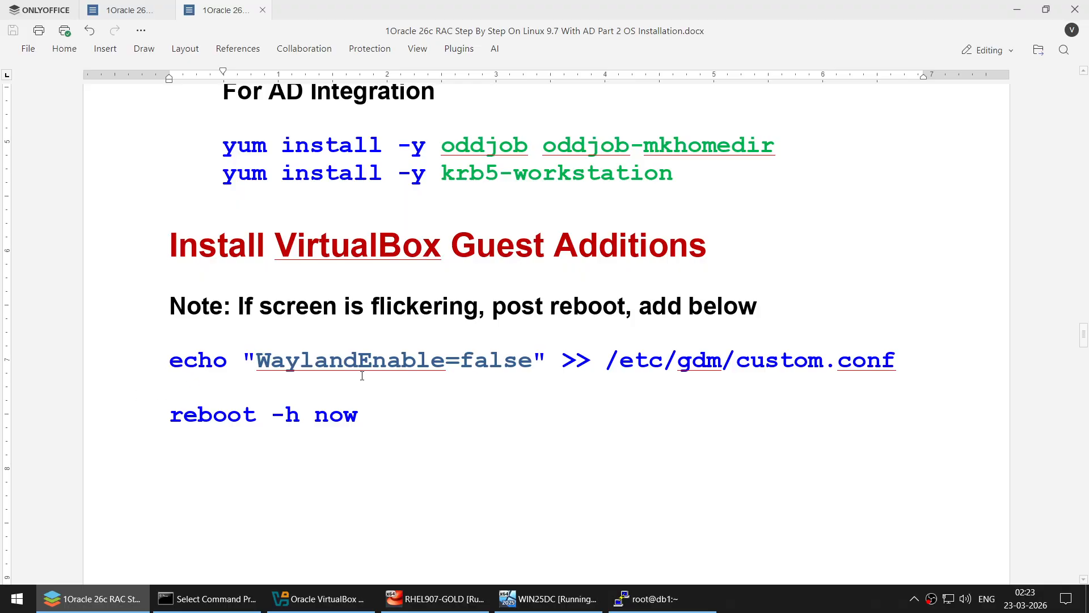
- Copy the /etc/gdm/custom.conf path from the guide and print that file with cat on db1
click(602, 355)
key(shift+End)
key(super+c)
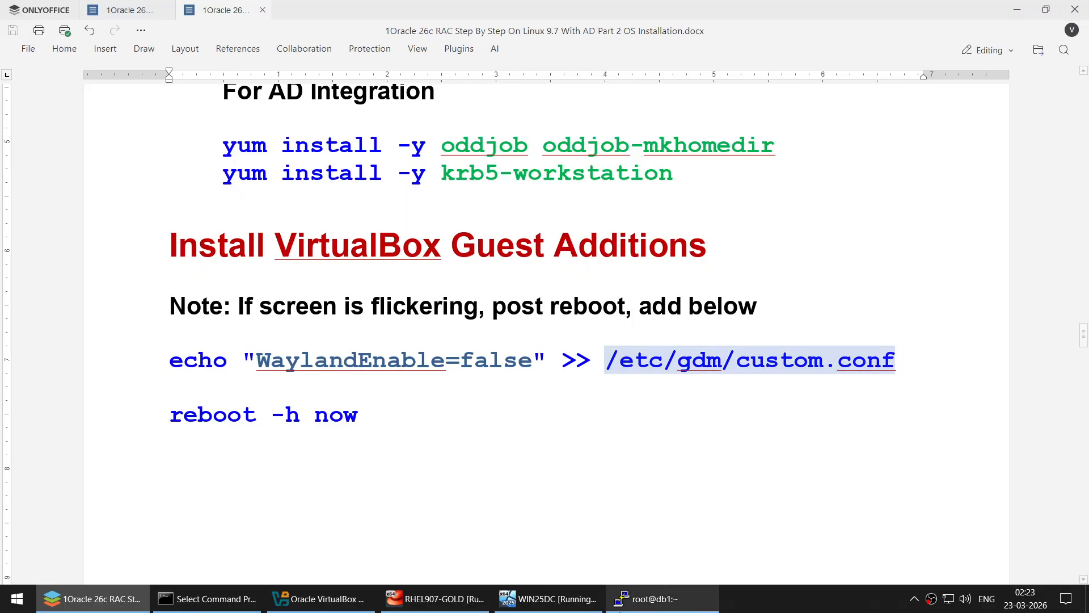
click(635, 599)
text(cat)
right_click(526, 291)
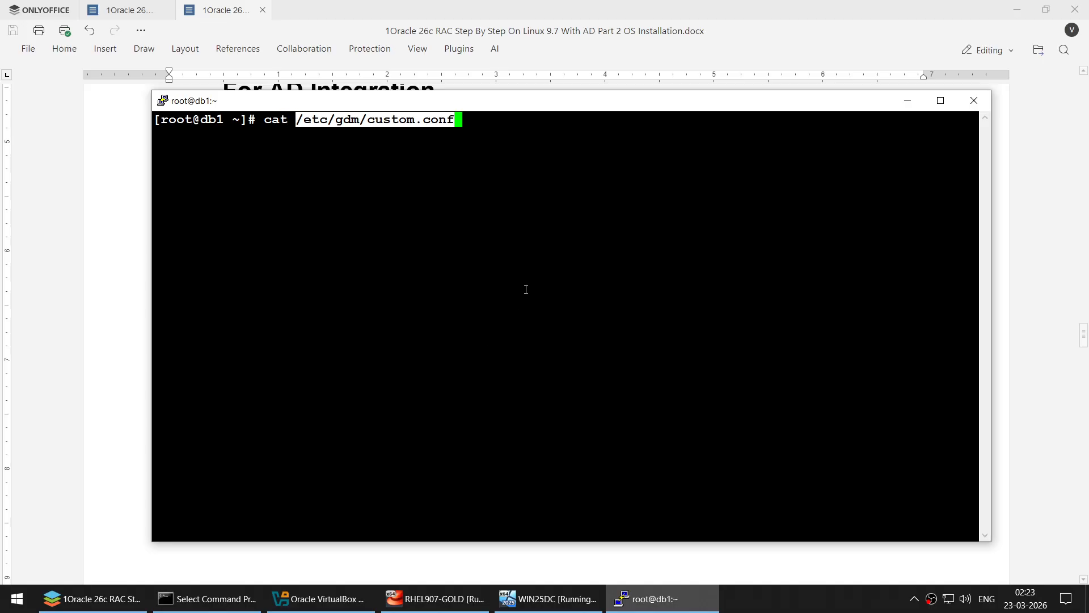
key(Return)
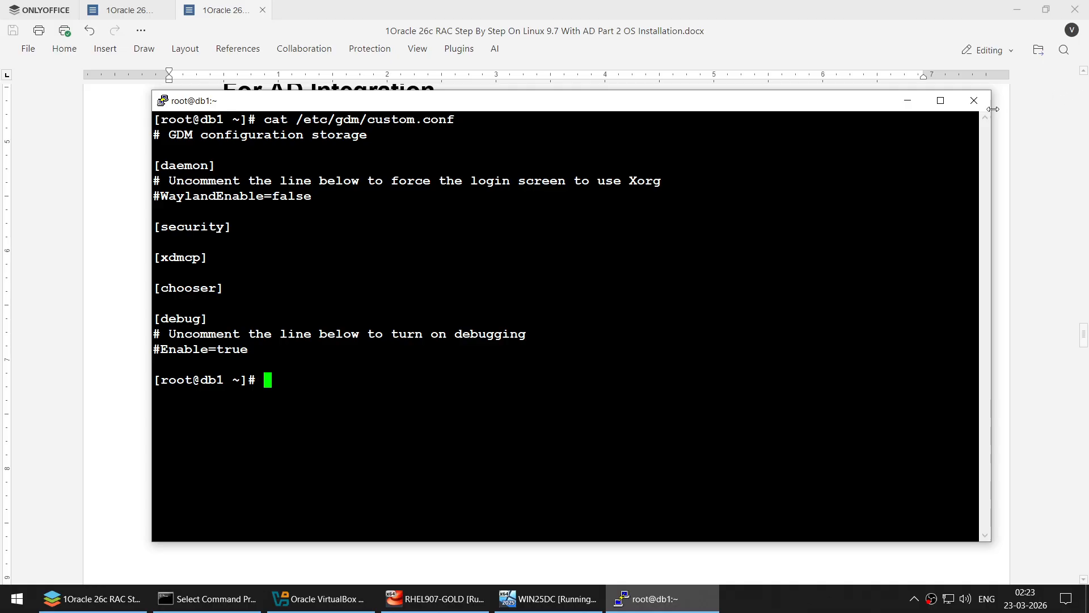
- Scroll the guide down past 'reboot -h now' toward the Disable IPv6 section
click(908, 100)
scroll(781, 311, down, 1)
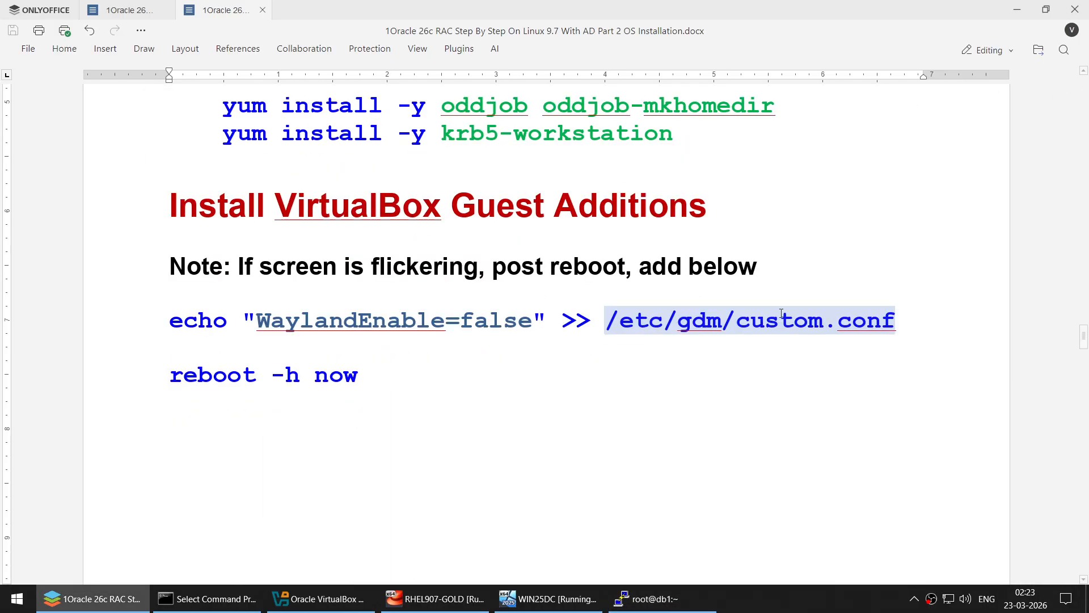
scroll(778, 318, down, 2)
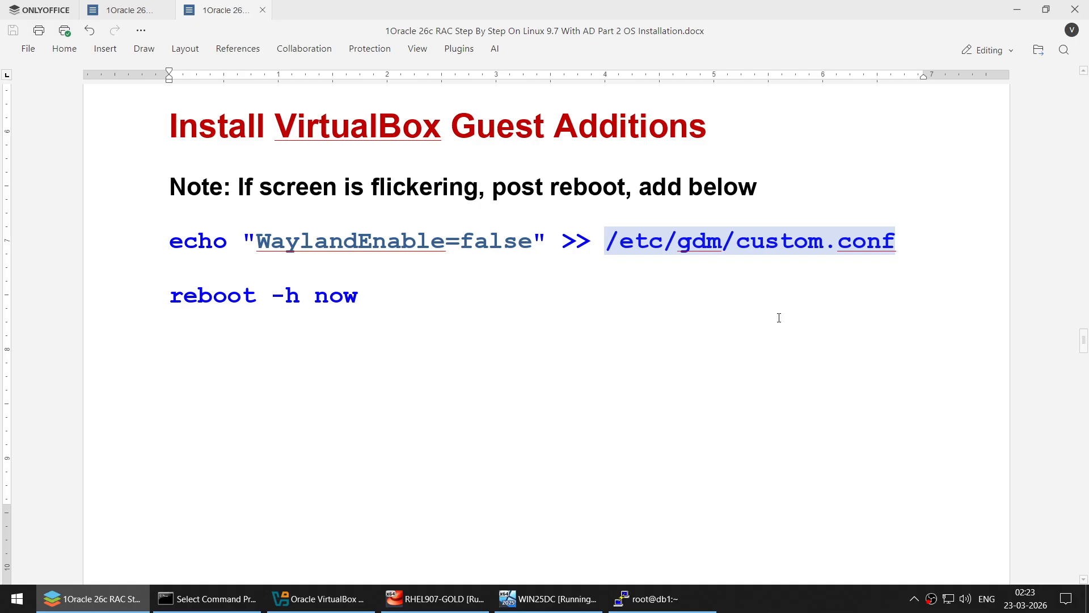
scroll(779, 318, down, 9)
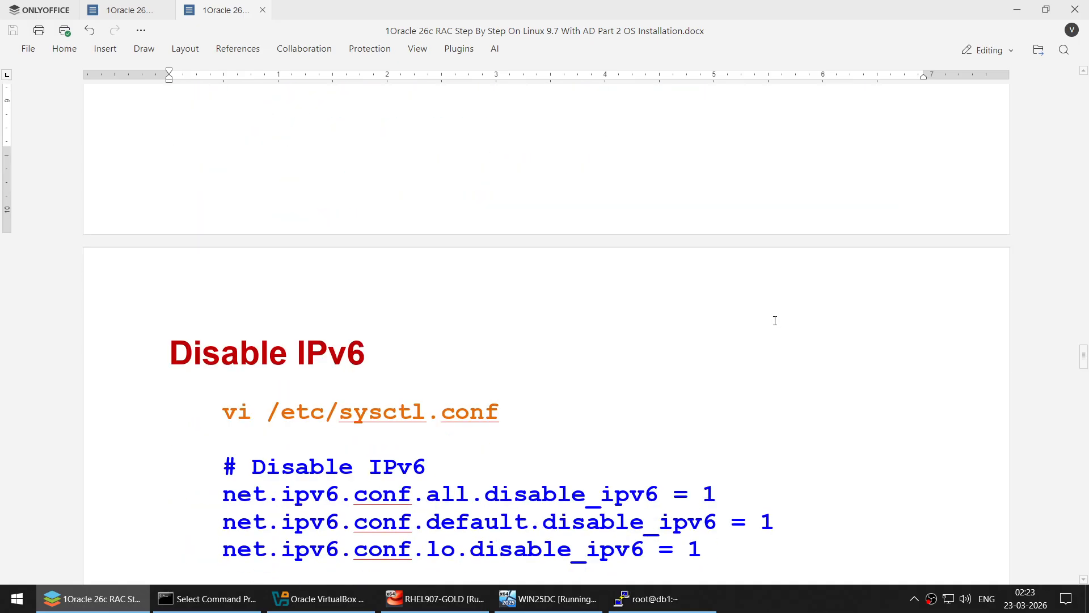
- Open /etc/sysctl.conf in vi on db1 using the command copied from the guide
scroll(775, 321, down, 2)
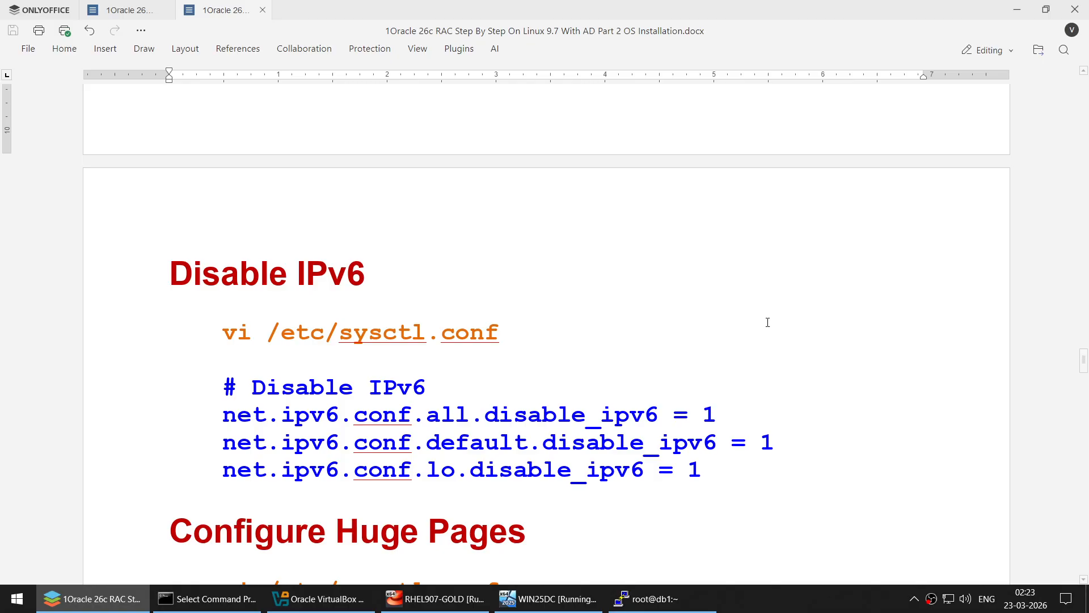
click(223, 334)
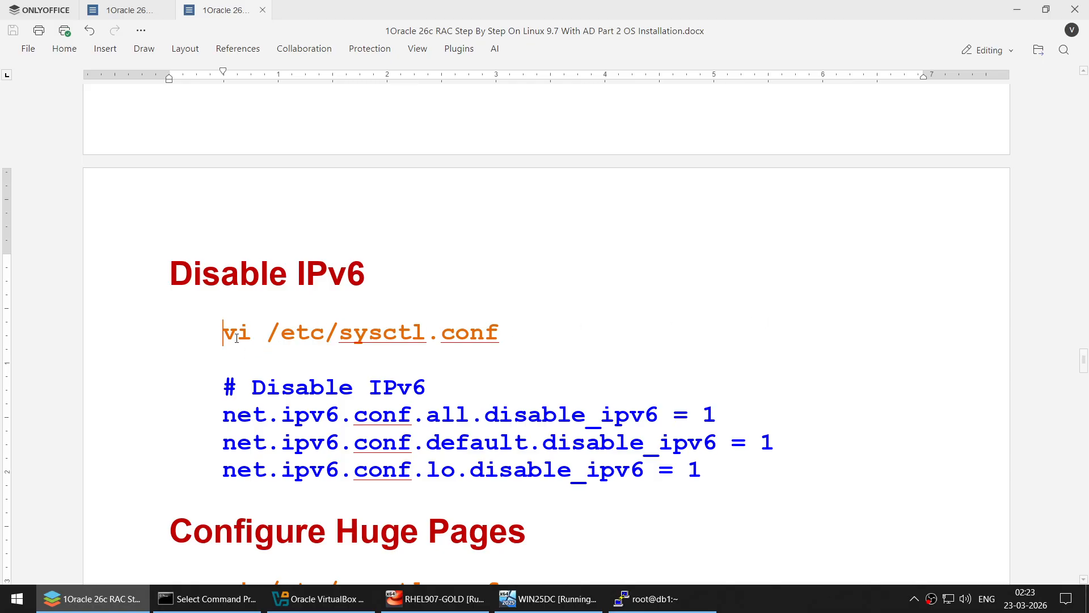
shift+click(537, 329)
key(super+c)
scroll(534, 333, down, 3)
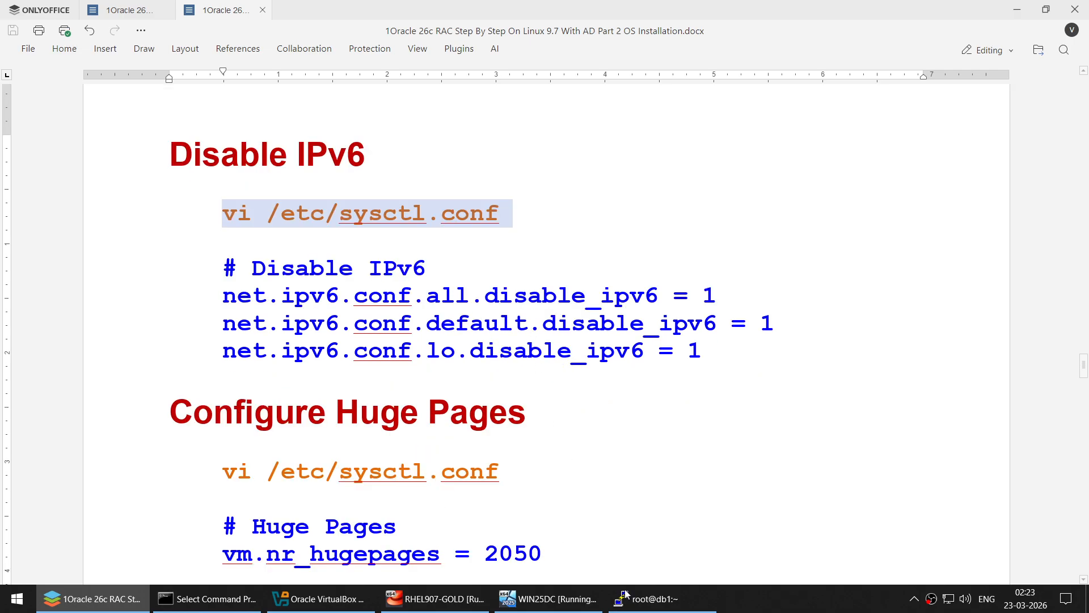
click(624, 596)
text(clear)
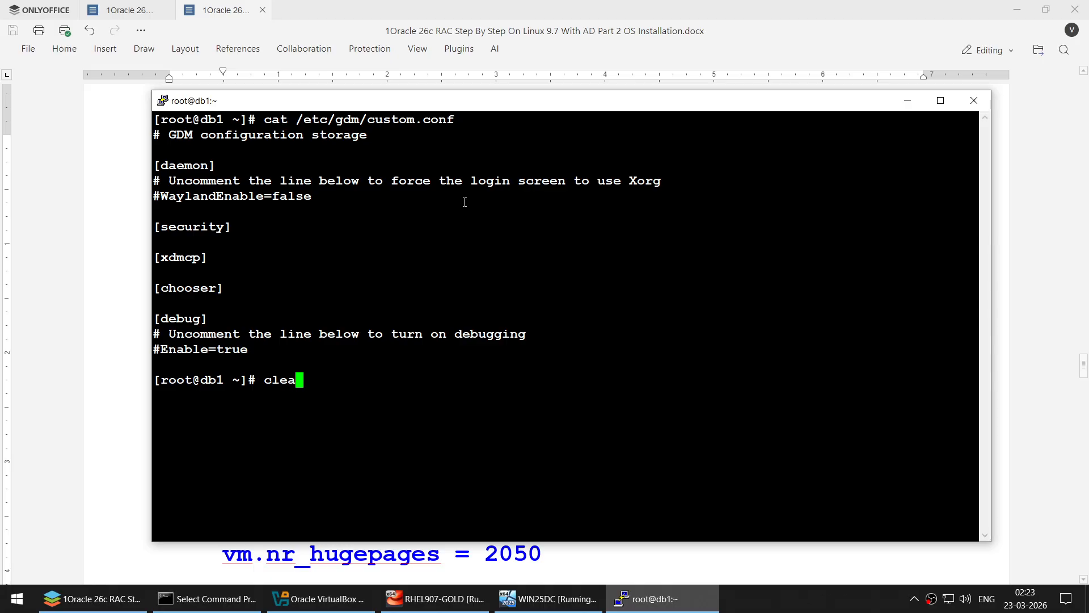
key(Return)
right_click(513, 155)
key(Return)
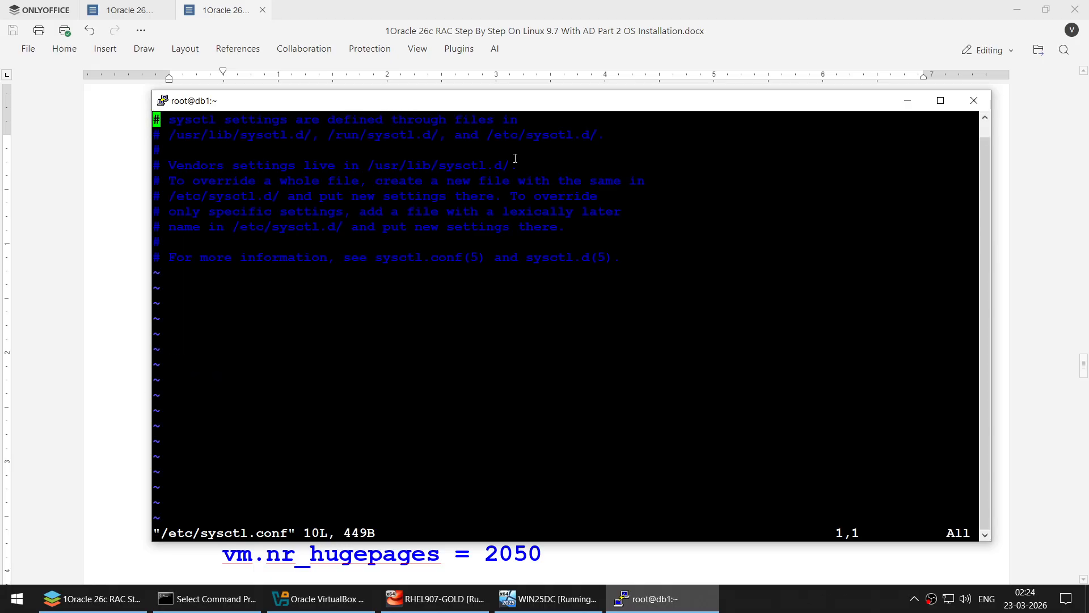
- Append the three disable_ipv6 settings at the end of sysctl.conf
click(73, 308)
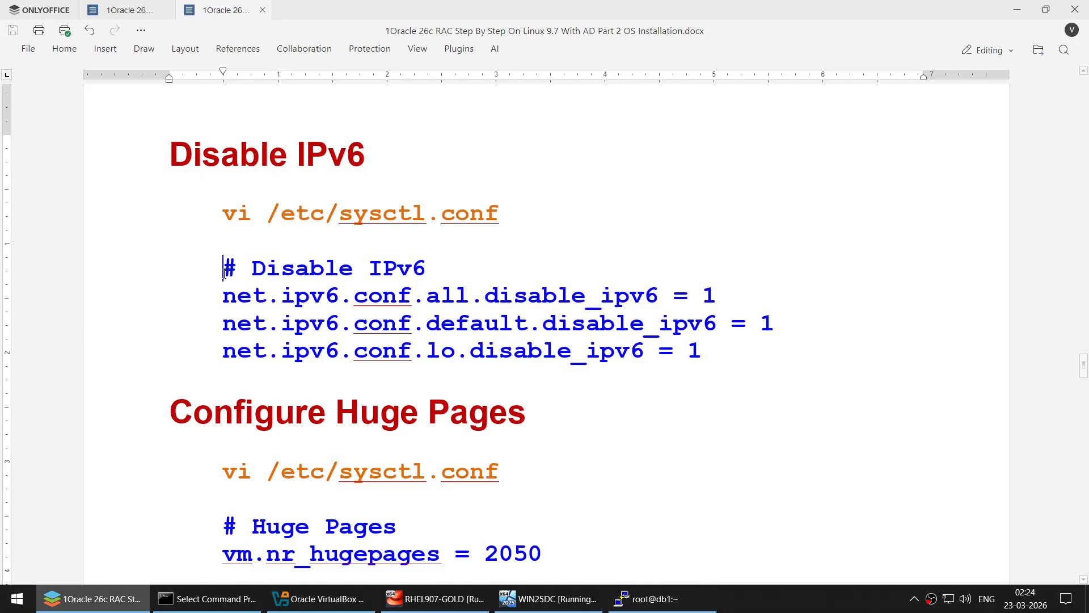
shift+click(727, 356)
key(super+c)
click(656, 600)
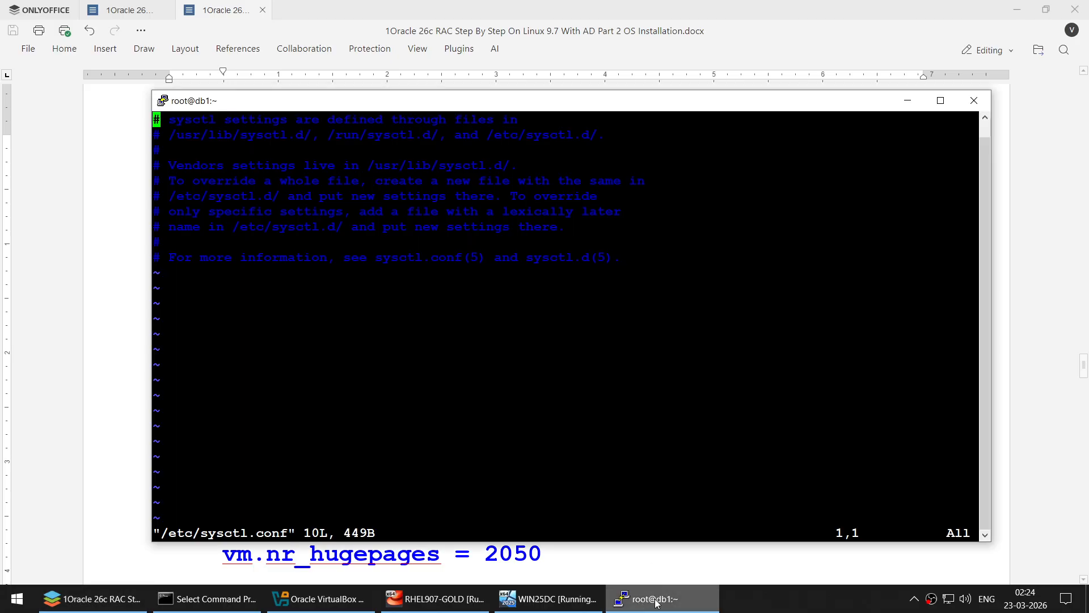
key(shift+g)
key(i)
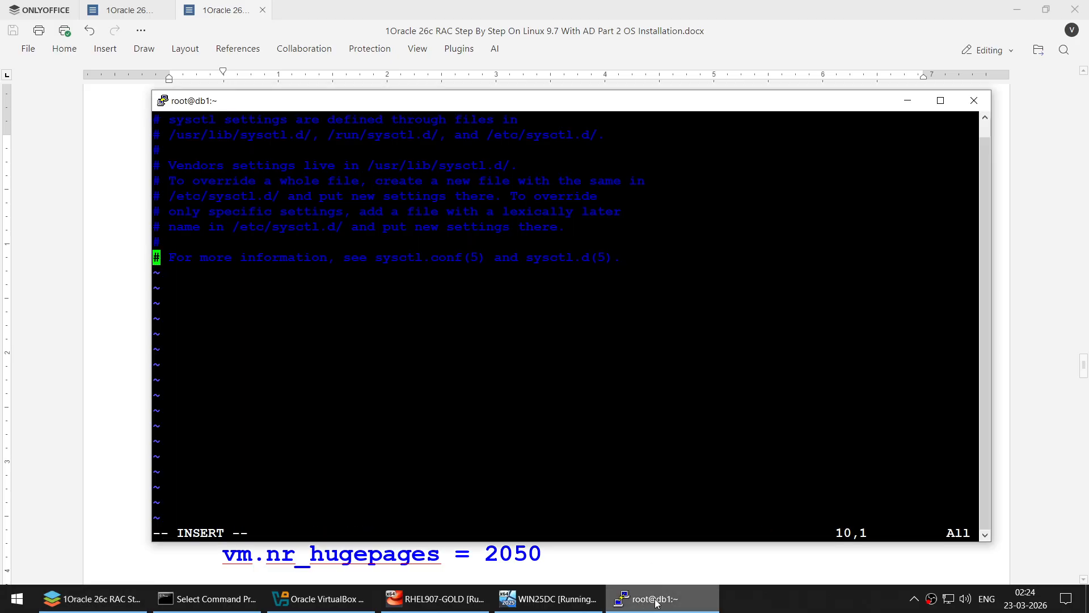
key(End)
key(Return)
key(BackSpace)
key(BackSpace)
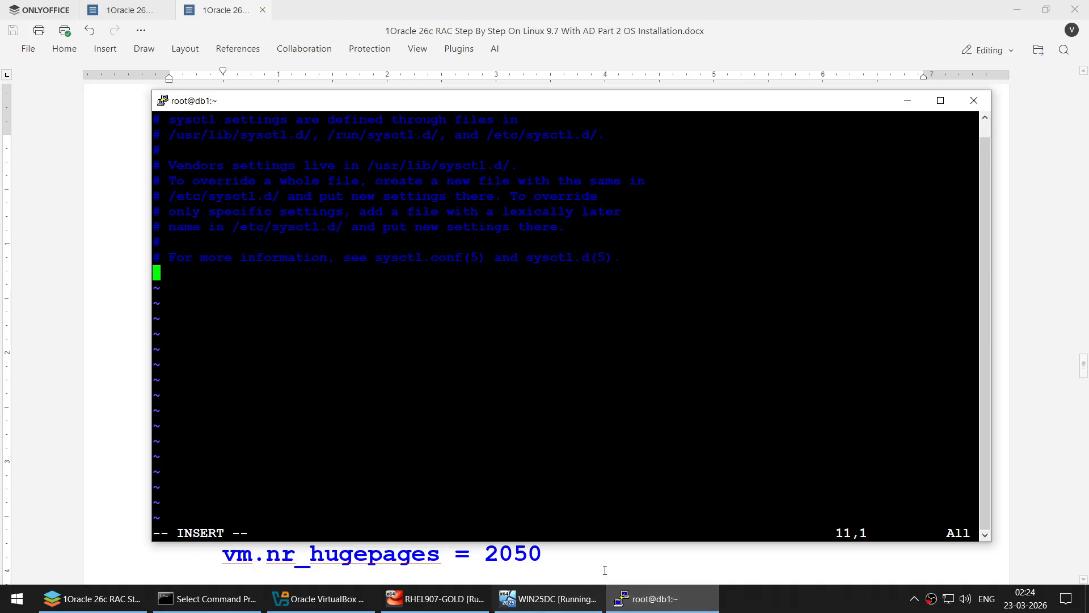
right_click(683, 346)
- Add the Huge Pages setting vm.nr_hugepages = 2050 below the IPv6 lines
click(126, 298)
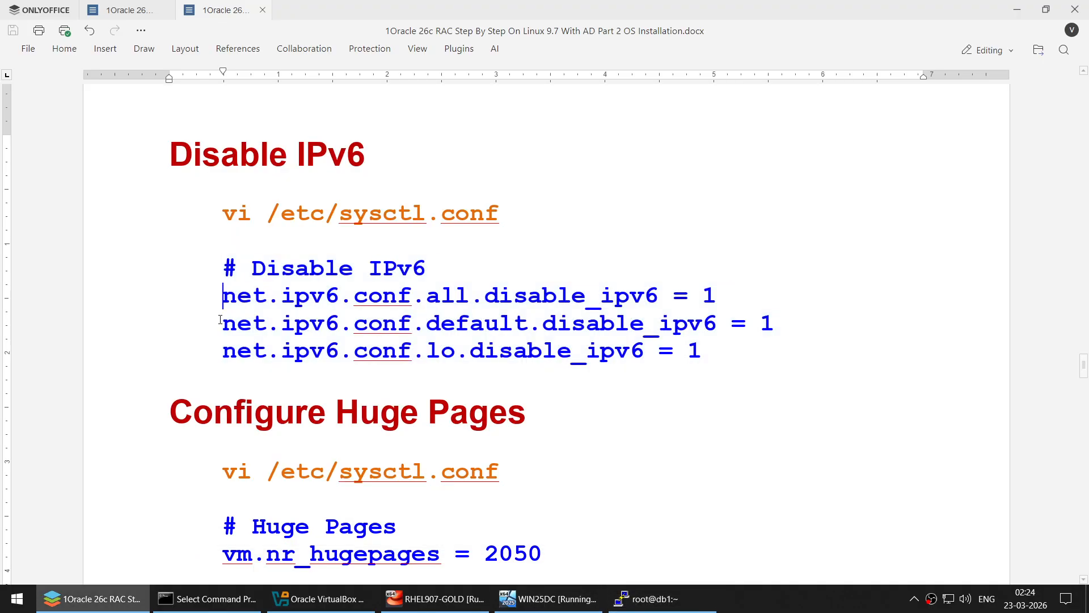
scroll(317, 375, down, 2)
scroll(324, 388, up, 1)
scroll(324, 387, up, 1)
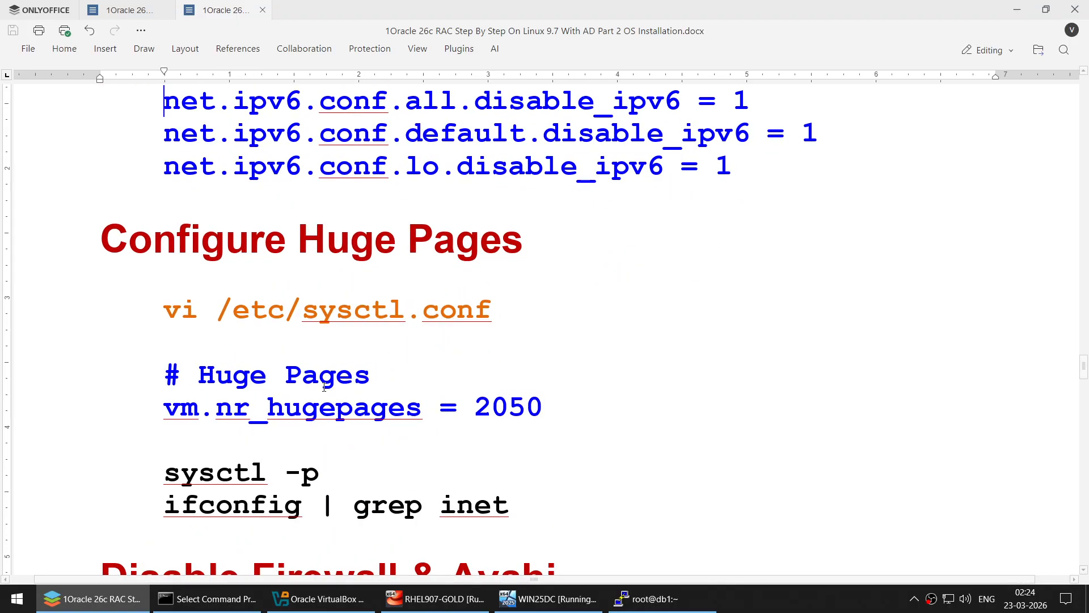
scroll(324, 388, down, 2)
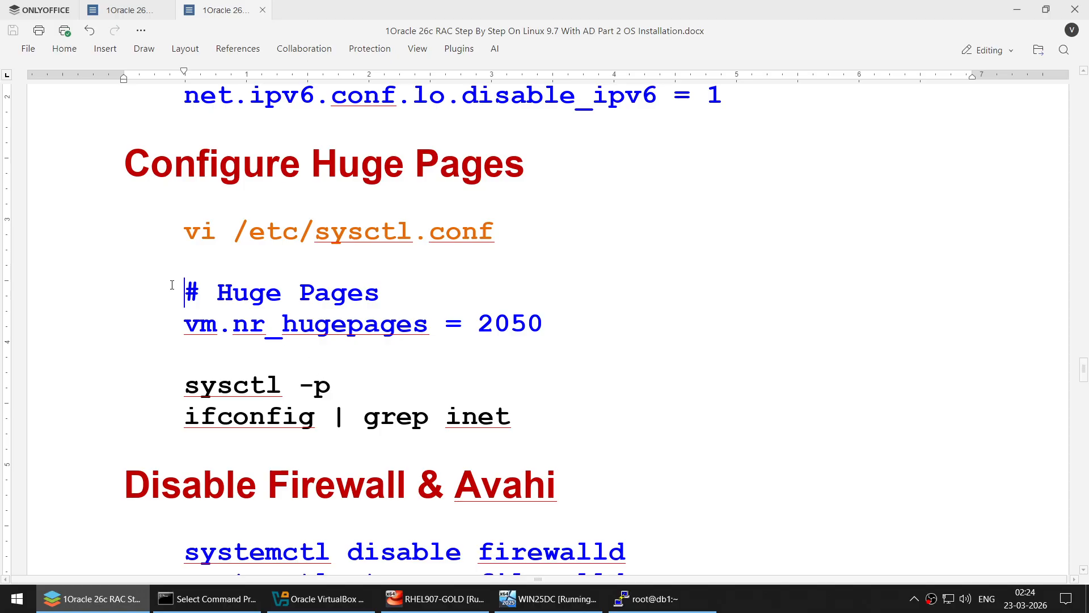
triple_click(614, 327)
key(super+c)
click(652, 599)
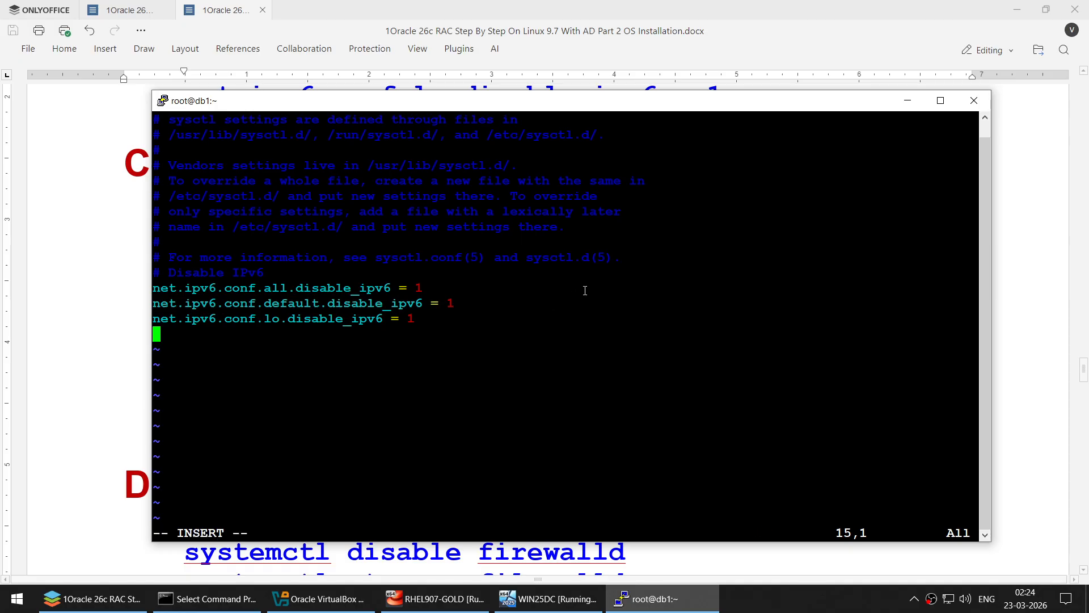
right_click(331, 355)
key(alt+Tab)
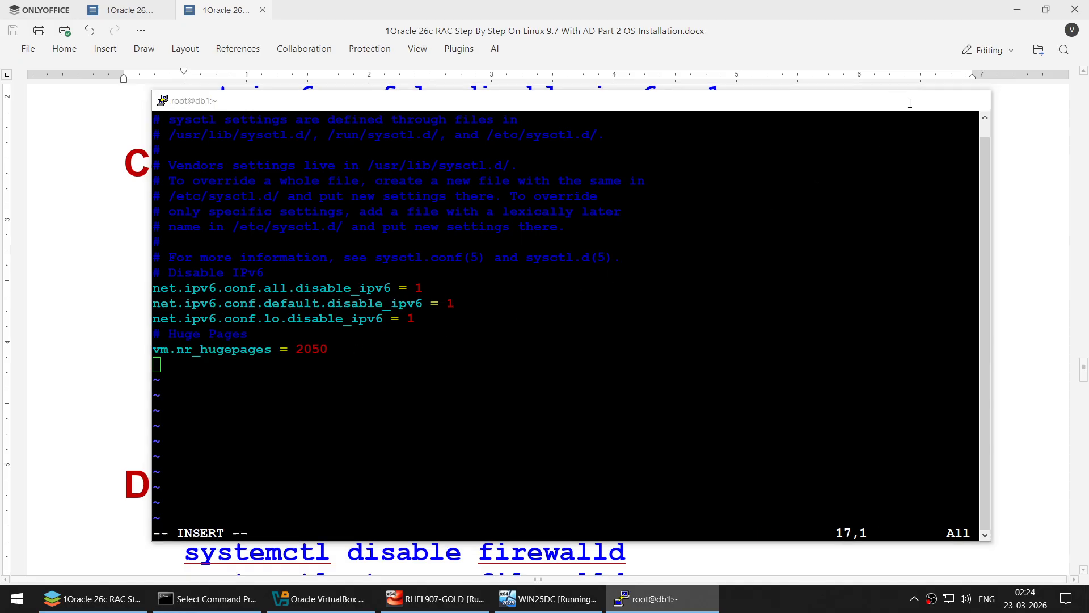
double_click(503, 329)
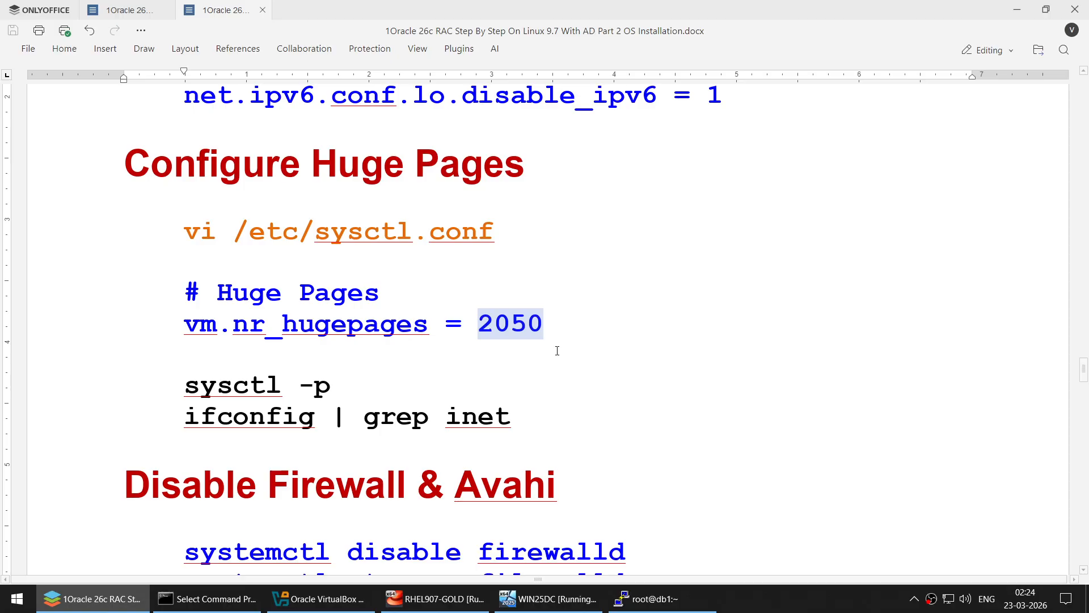
- Save and exit sysctl.conf with :wq
click(646, 598)
key(Escape)
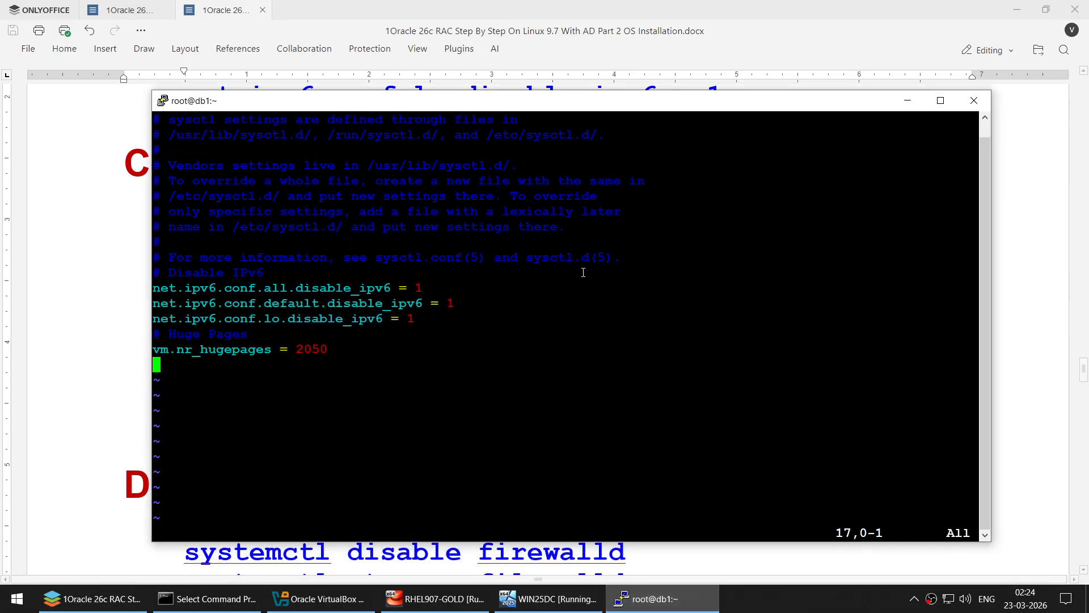
text(:wq)
key(Return)
- Copy the sysctl -p command from the guide for the db1 terminal
click(87, 302)
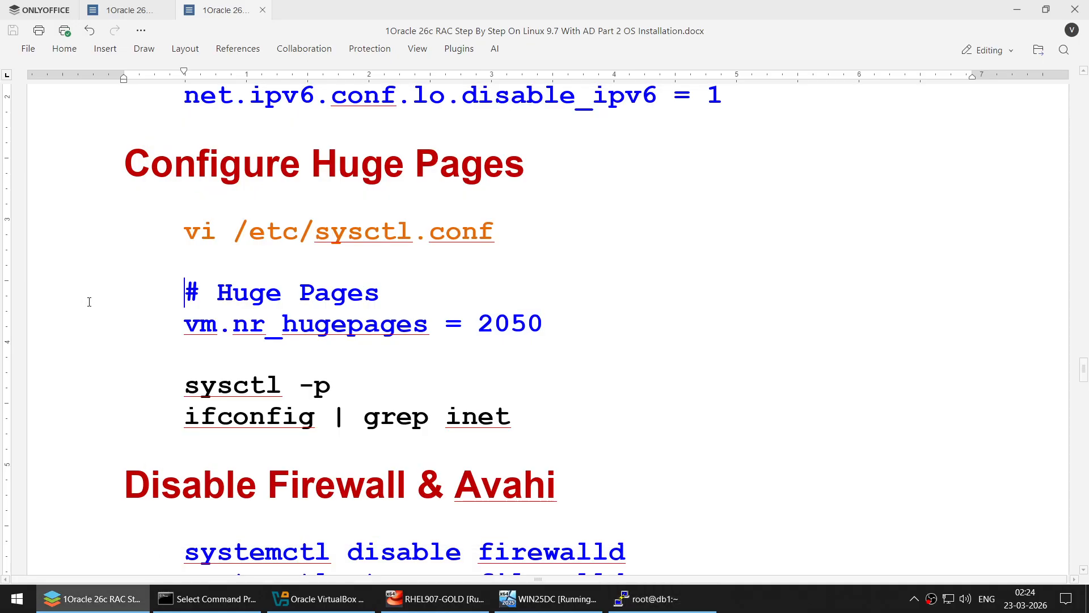
drag(185, 385, 332, 386)
key(ctrl+c)
click(646, 598)
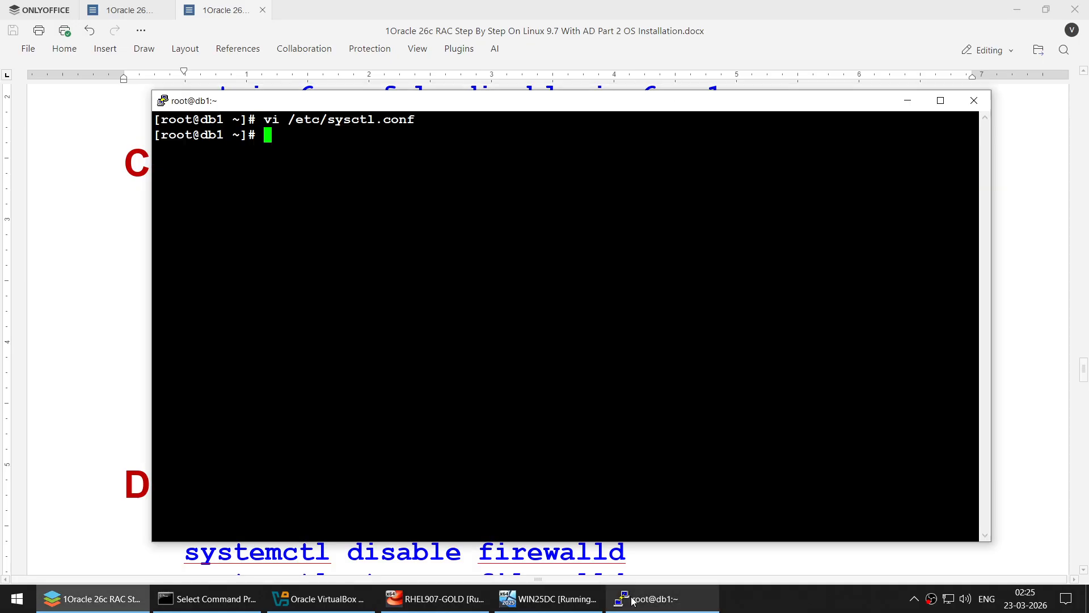
- Apply the kernel settings with sysctl -p and list addresses with ifconfig | grep inet
right_click(560, 328)
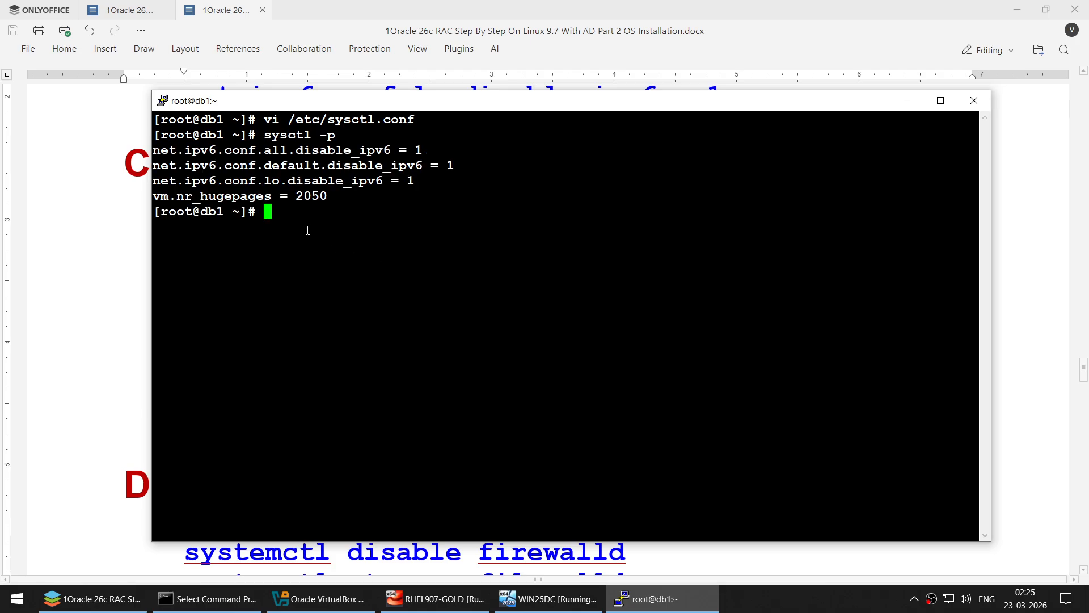
click(93, 302)
drag(185, 415, 513, 417)
key(ctrl+c)
click(647, 598)
right_click(594, 293)
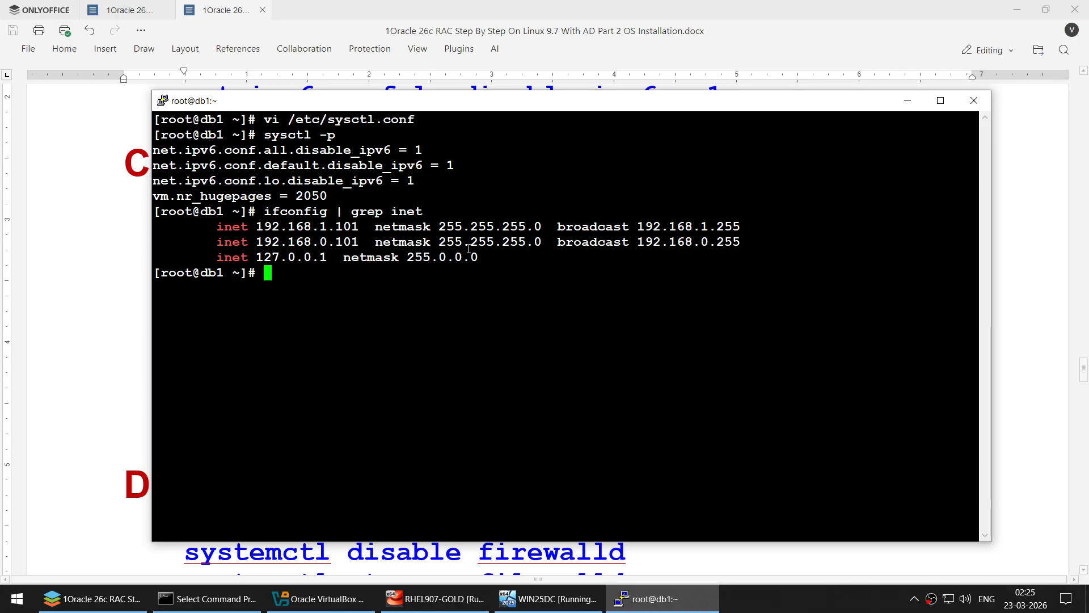
- Run plain ifconfig to confirm only IPv4 addresses 192.168.1.101 and 192.168.0.101 remain
key(Up)
key(BackSpace)
key(BackSpace)
key(BackSpace)
key(BackSpace)
key(BackSpace)
key(BackSpace)
key(BackSpace)
key(BackSpace)
key(BackSpace)
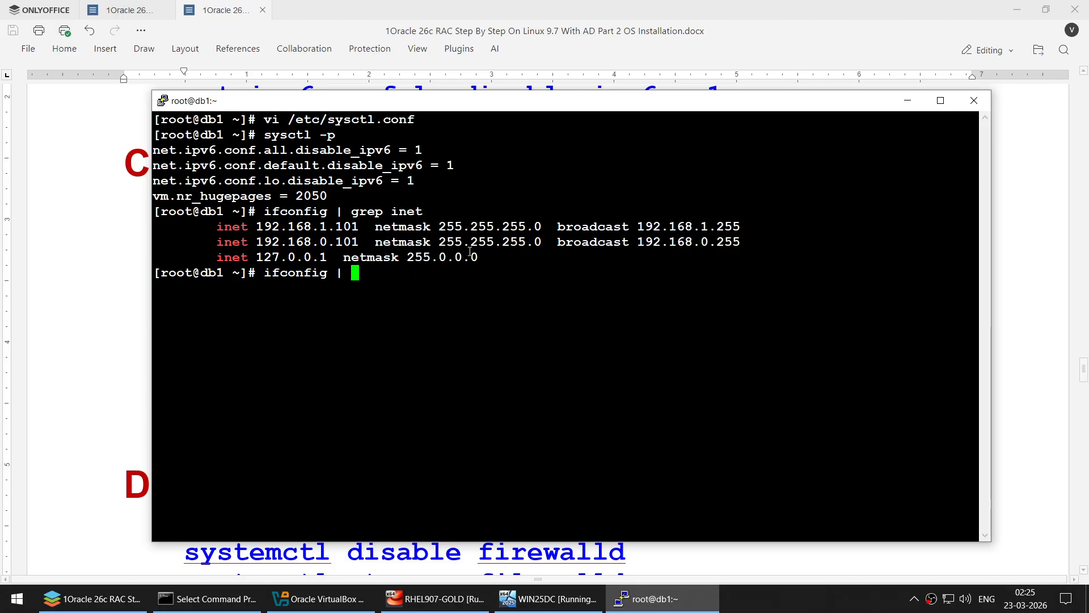
key(BackSpace)
key(BackSpace)
key(BackSpace)
key(Return)
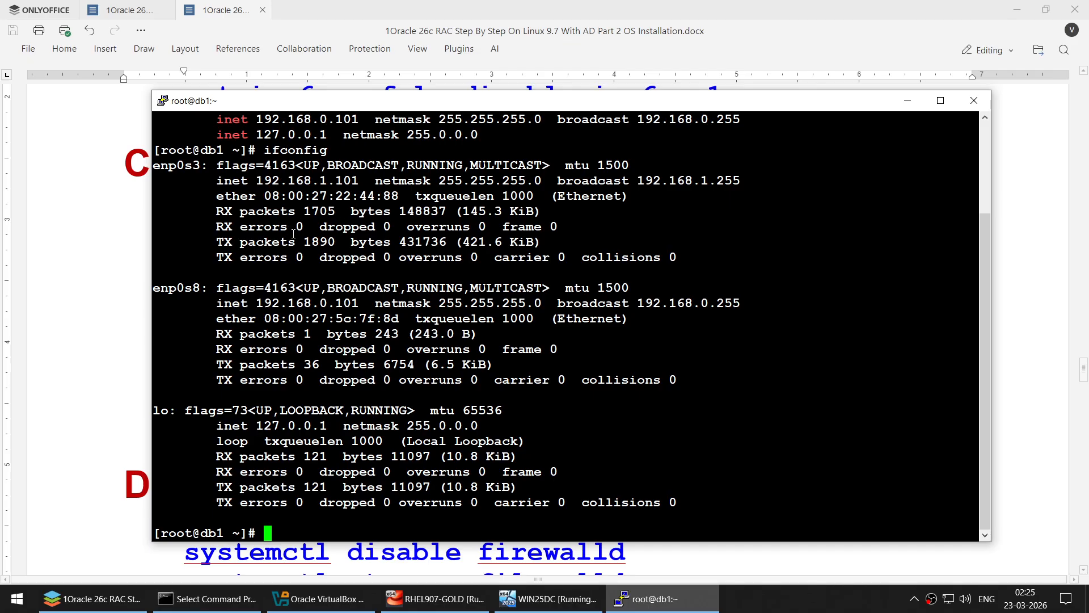
text(clear)
key(Return)
key(alt+Tab)
scroll(319, 319, down, 5)
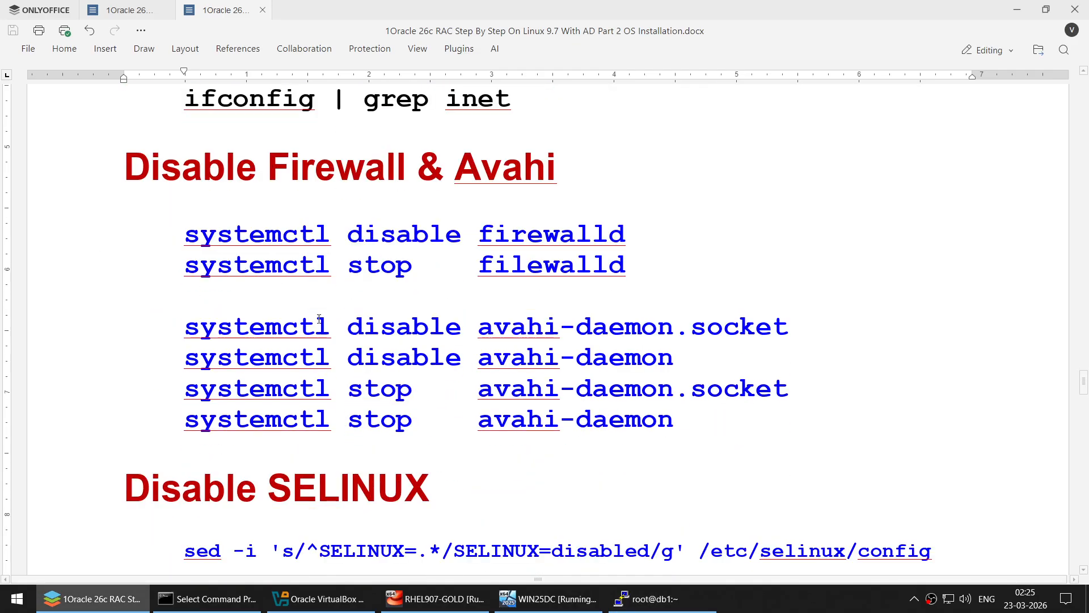
- Disable and stop firewalld and avahi-daemon on db1 with the guide's systemctl commands
scroll(319, 319, down, 1)
ctrl+scroll(319, 319, up, 1)
ctrl+scroll(320, 318, down, 2)
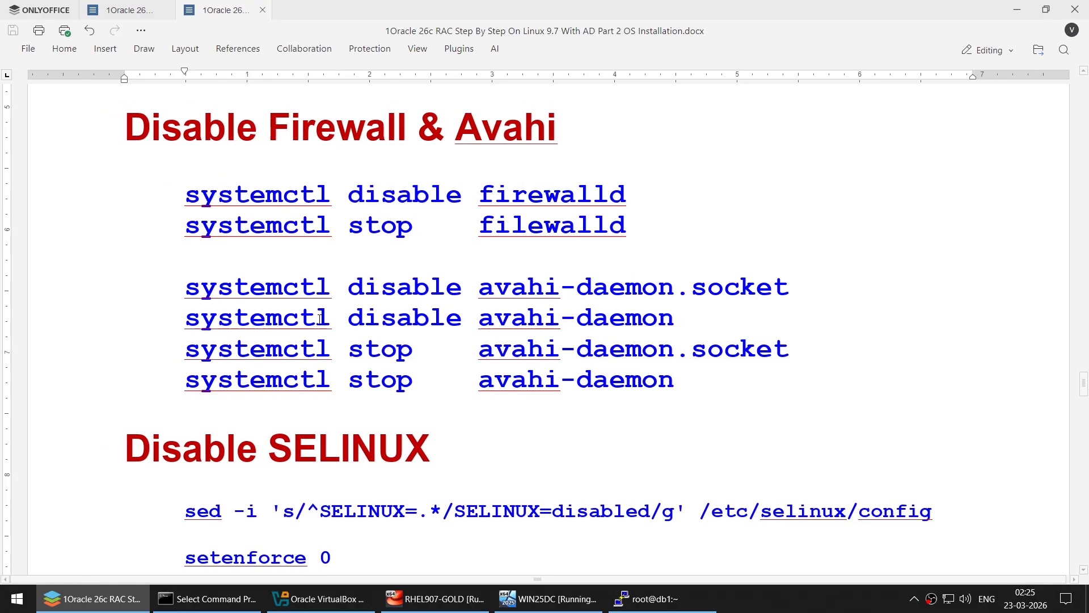
ctrl+scroll(320, 319, down, 1)
ctrl+scroll(319, 319, up, 1)
scroll(399, 309, down, 1)
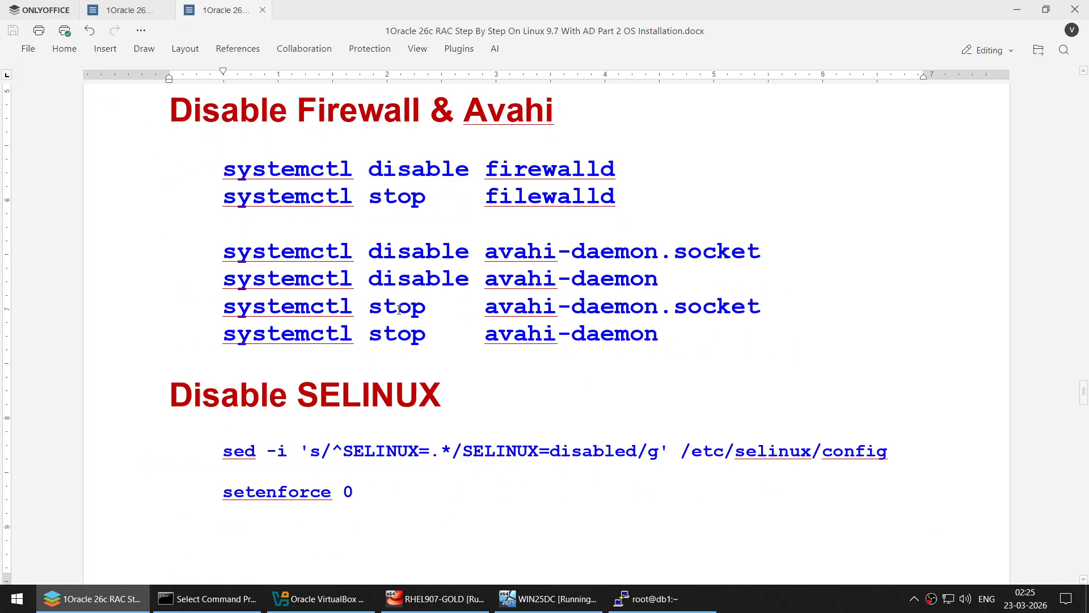
click(224, 168)
shift+click(683, 335)
drag(683, 335, 688, 357)
key(ctrl+c)
click(647, 598)
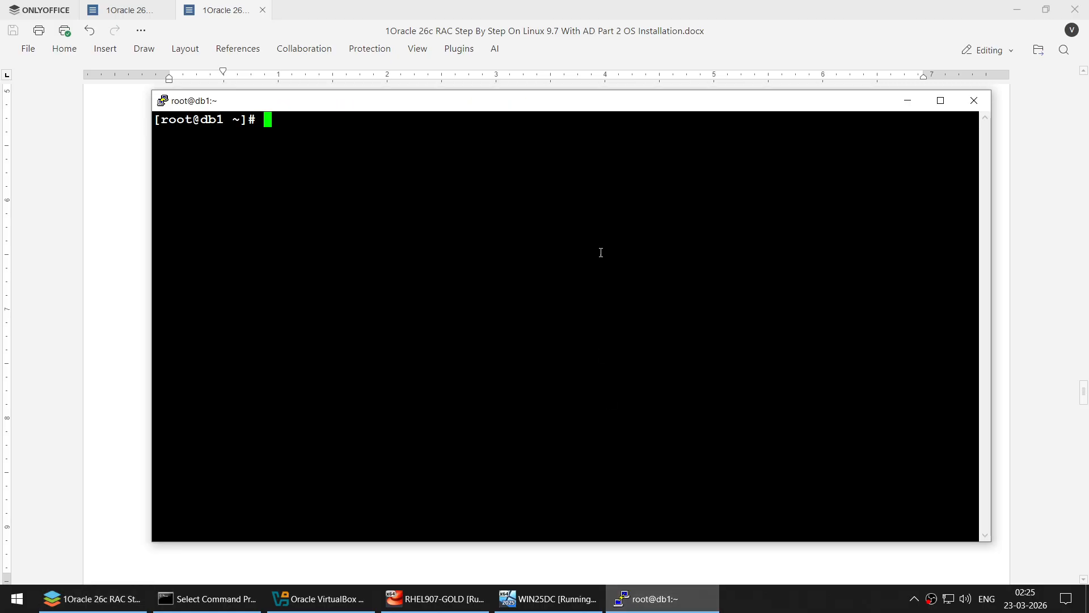
right_click(600, 250)
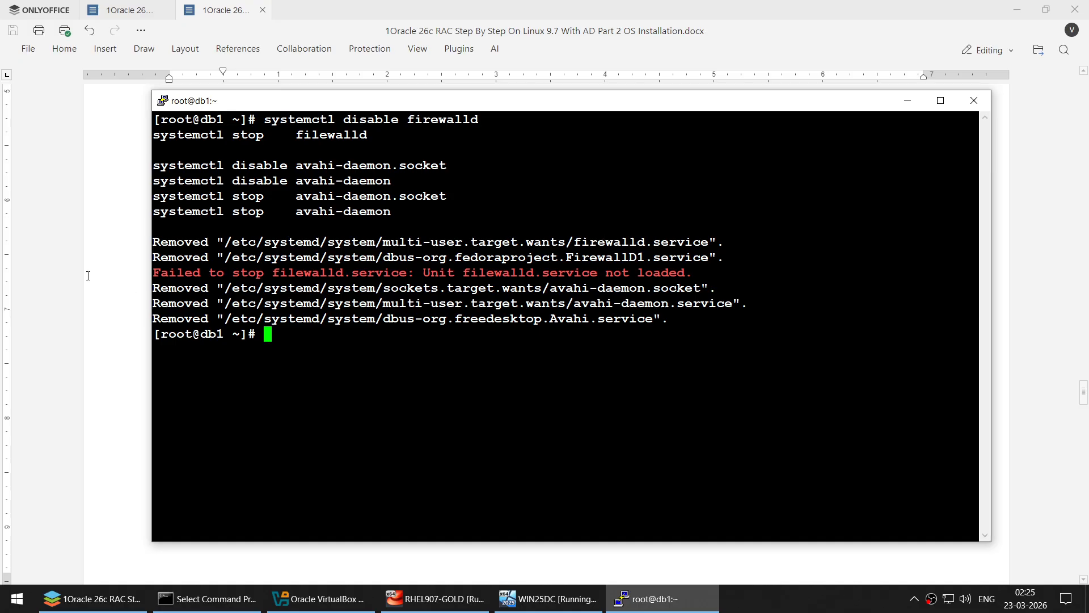
key(alt+Tab)
- Print /etc/selinux/config with cat to check the current SELinux mode
scroll(351, 331, down, 3)
scroll(351, 331, down, 1)
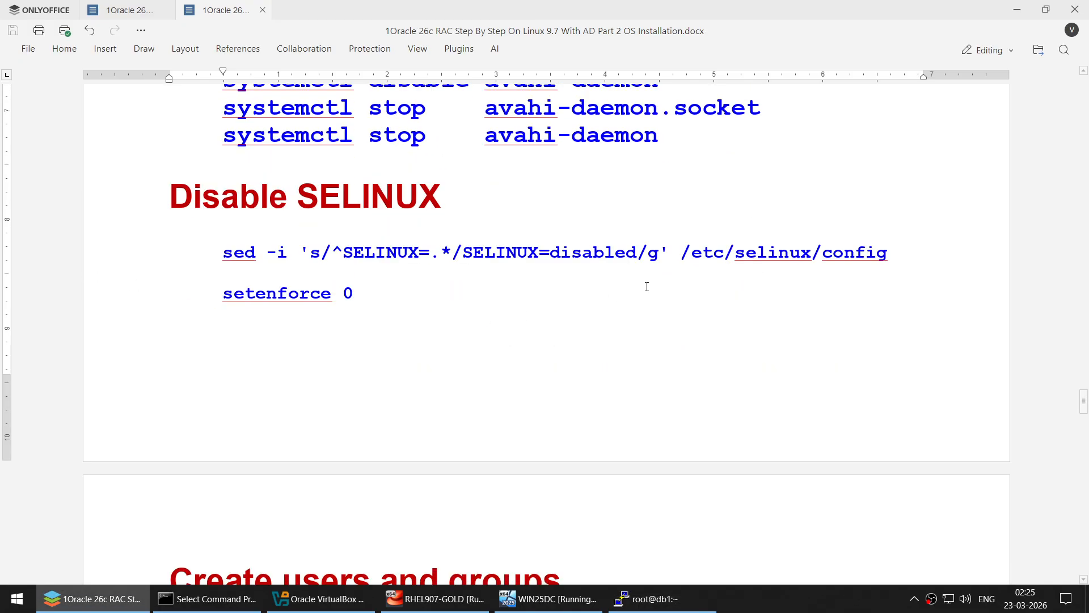
click(673, 255)
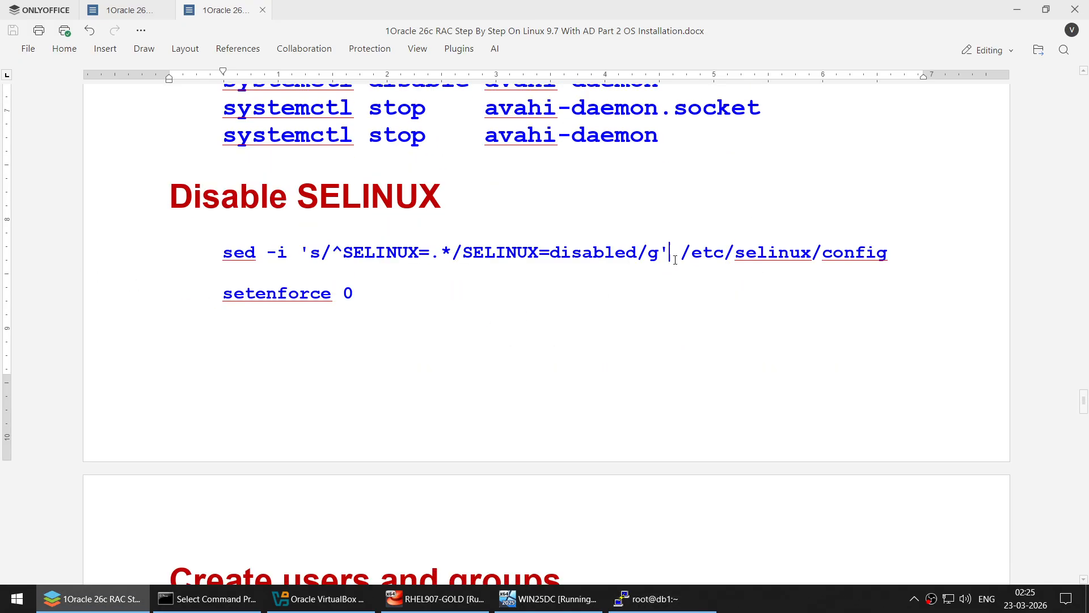
shift+click(948, 256)
click(646, 599)
text(c)
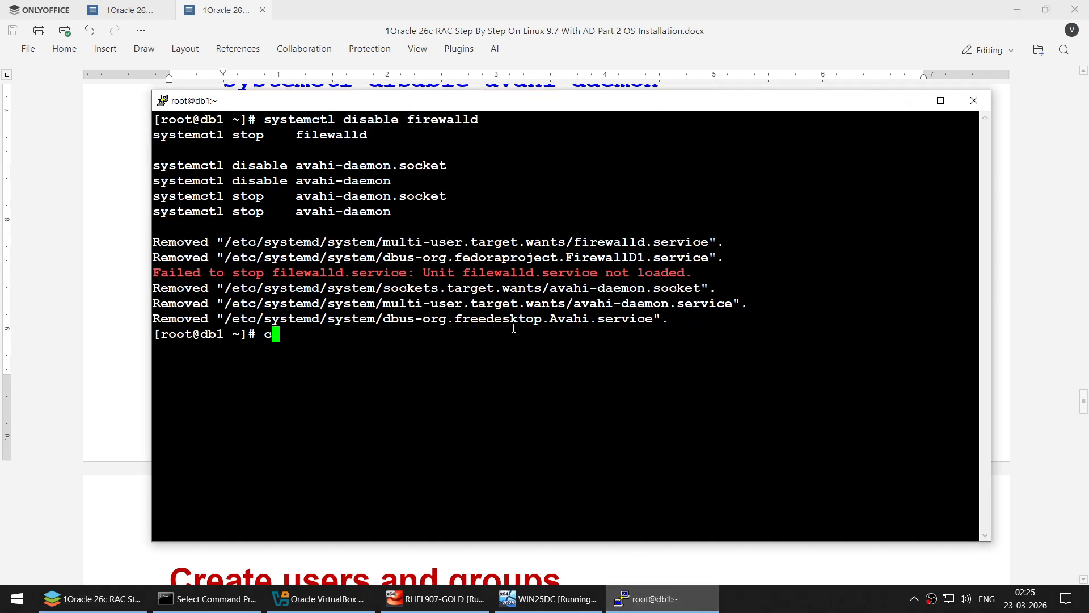
text(lear)
key(Return)
text(cat)
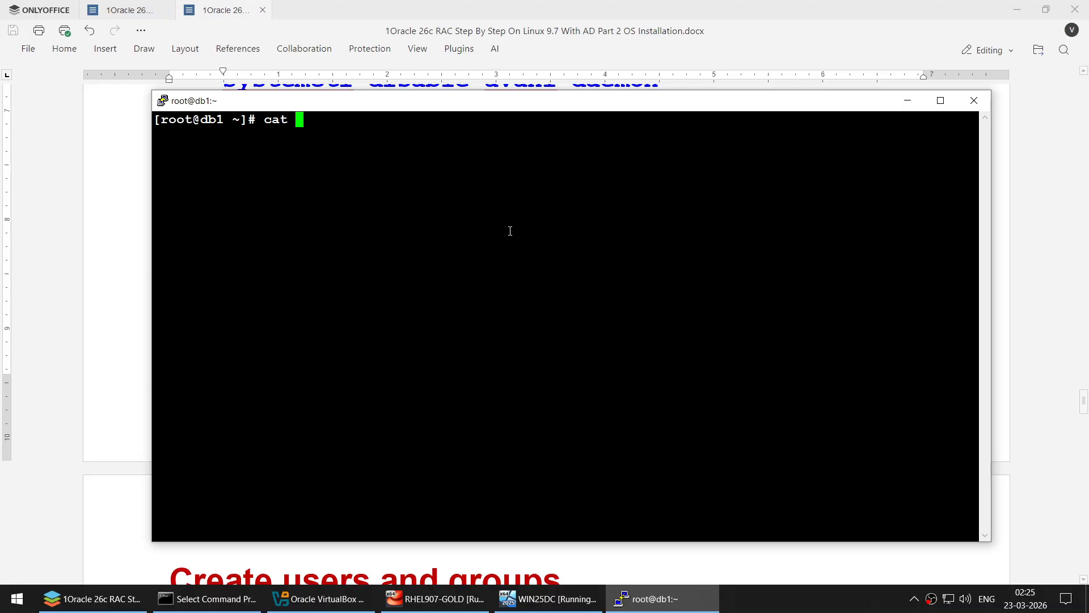
right_click(510, 231)
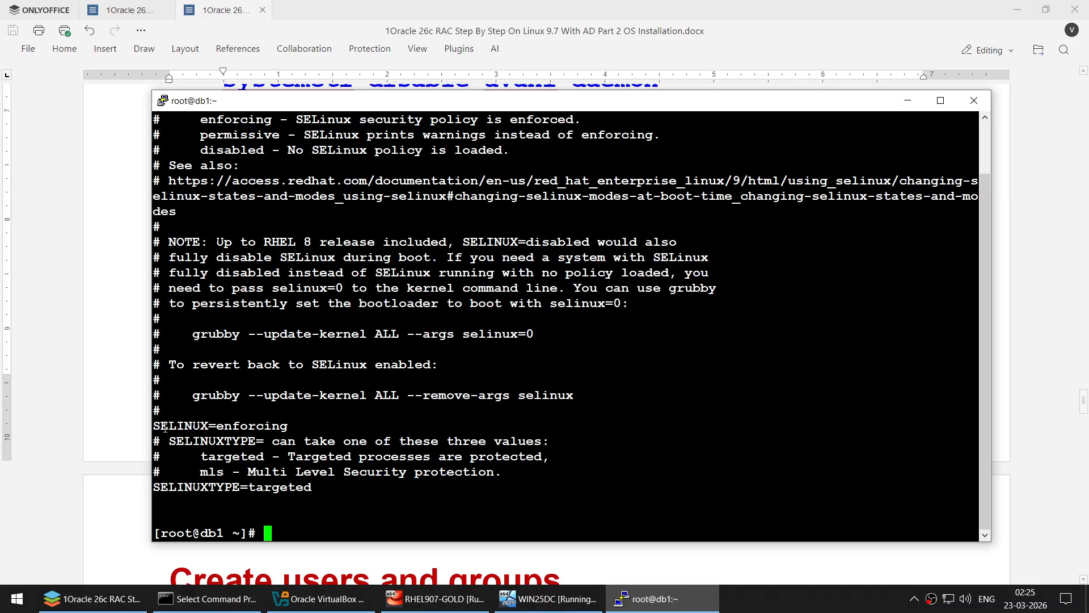
- Run the guide's sed command to change SELINUX=enforcing to SELINUX=disabled
triple_click(155, 427)
click(121, 301)
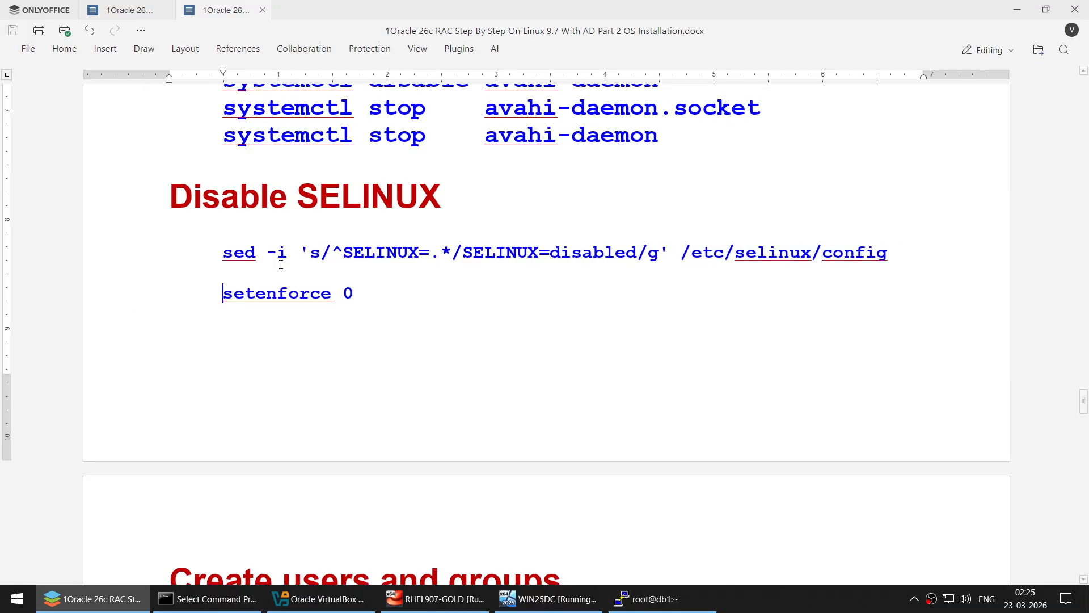
drag(207, 250, 958, 249)
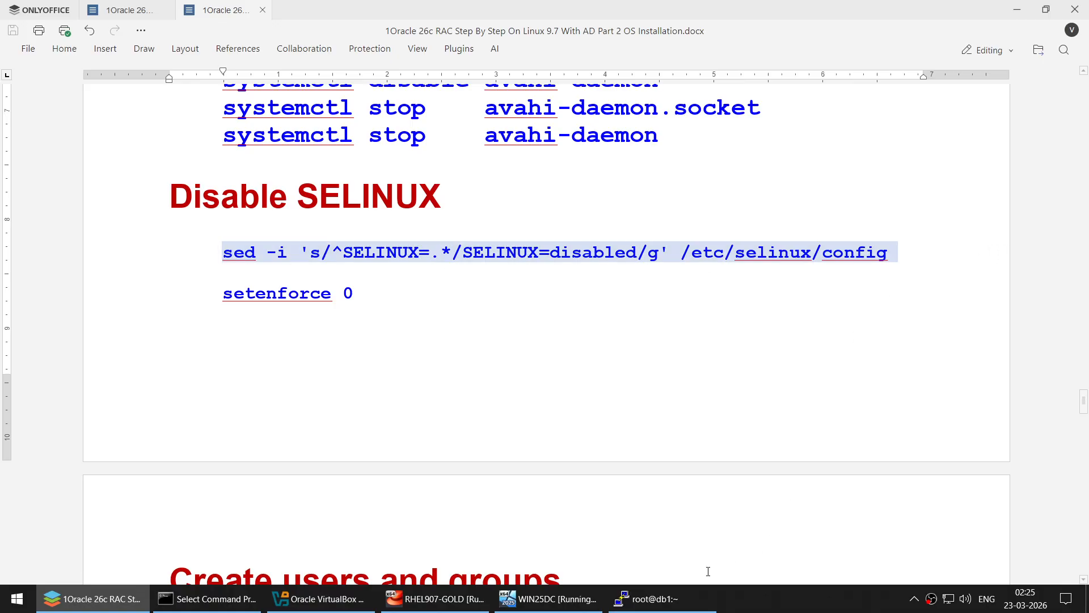
click(652, 598)
right_click(637, 258)
- Rerun cat /etc/selinux/config to confirm SELINUX=disabled, then scroll the guide onward
text(c)
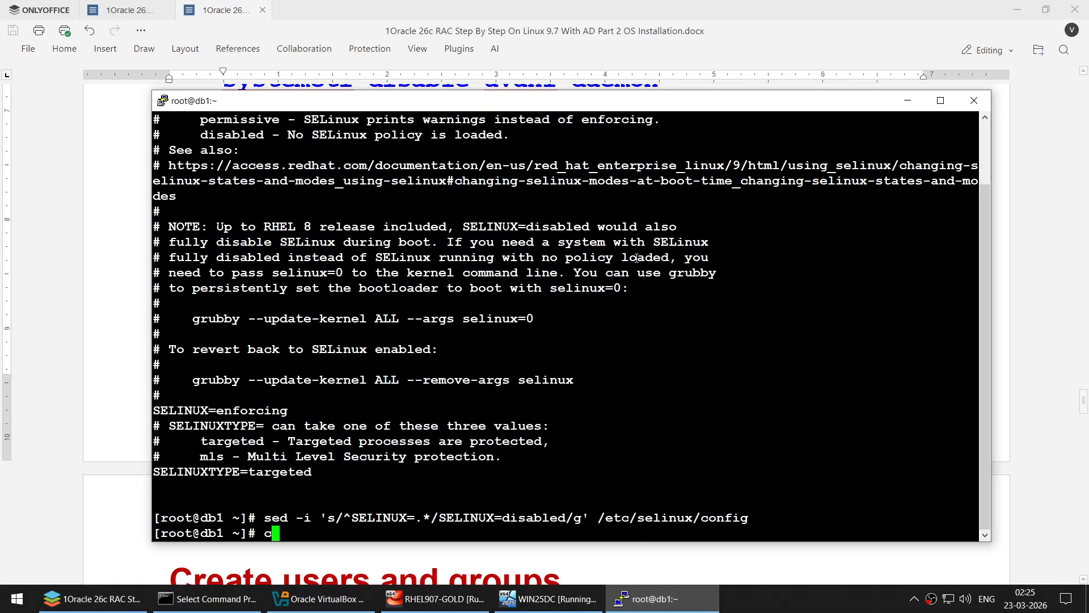
text(lear)
key(Return)
key(Up)
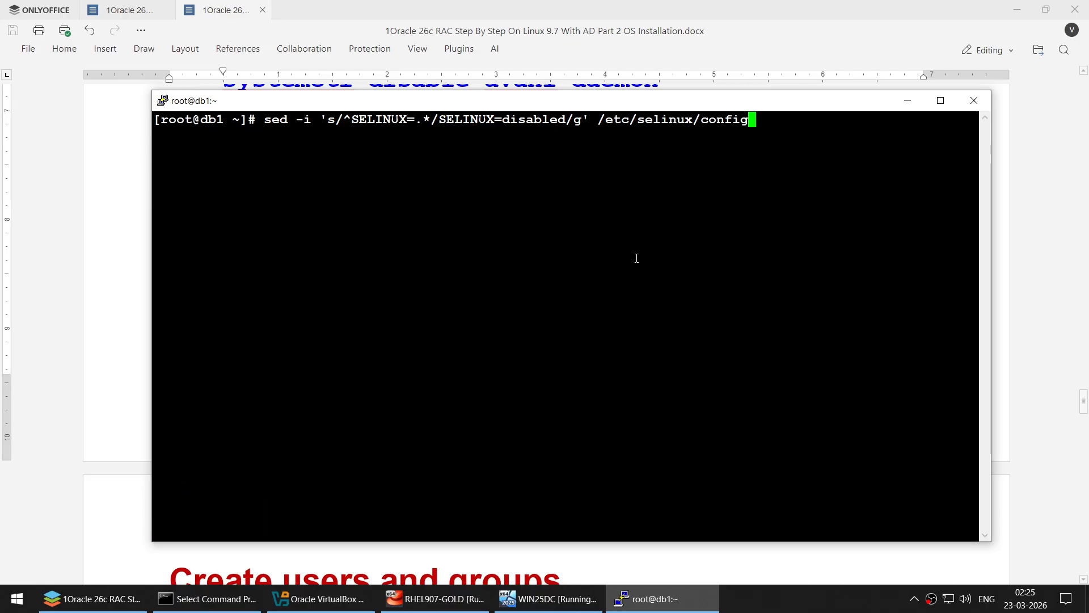
key(Up)
key(Return)
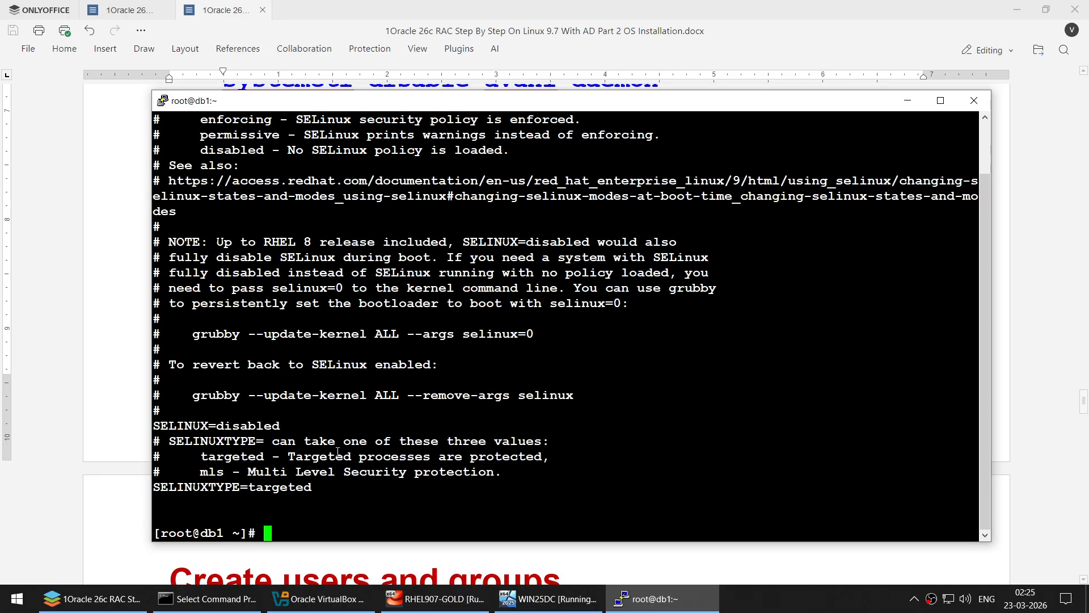
drag(160, 425, 286, 423)
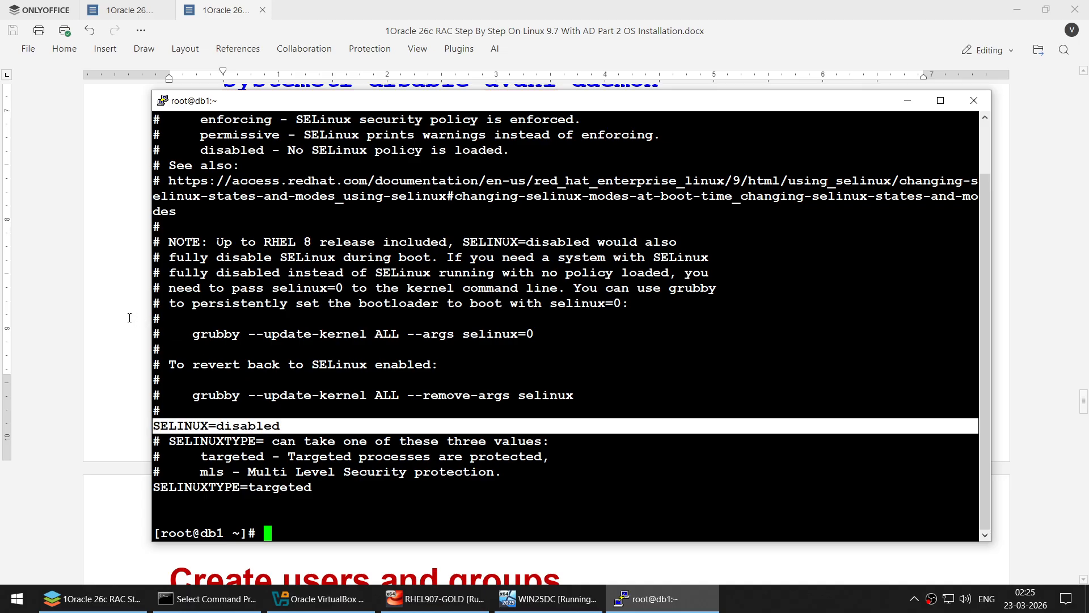
click(129, 318)
scroll(331, 345, down, 3)
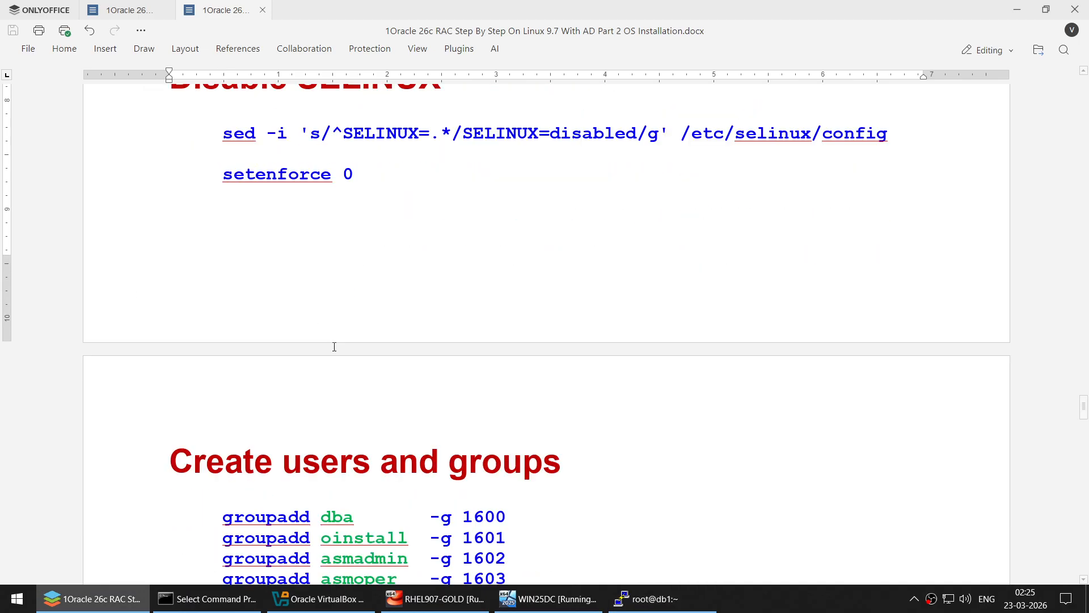
scroll(334, 347, down, 8)
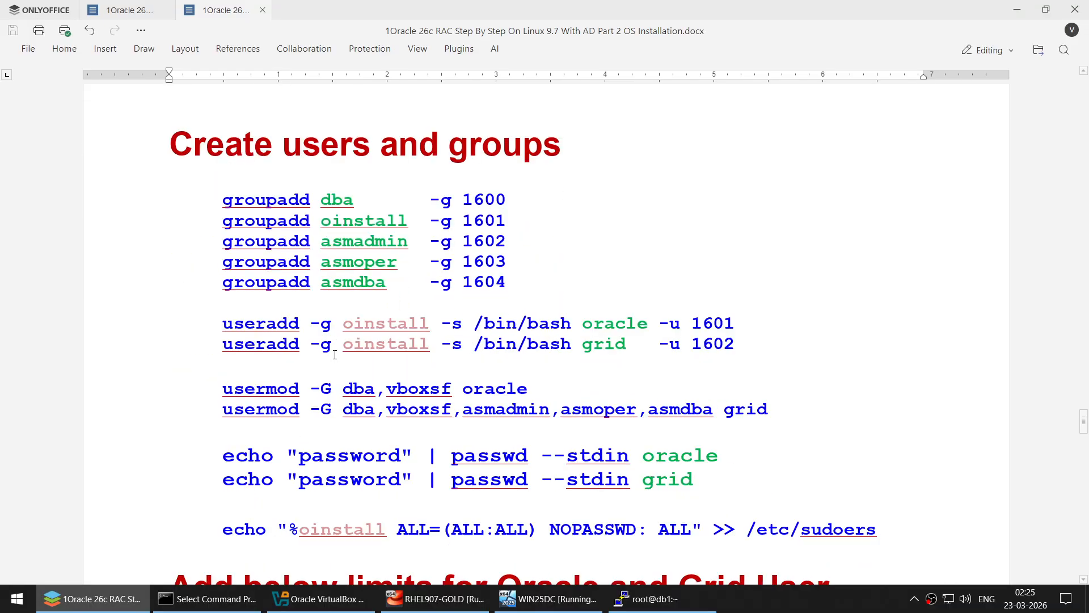
- Highlight the dba, oinstall, asmadmin, asmoper and asmdba groups and the oracle/grid useradd lines
scroll(335, 355, up, 1)
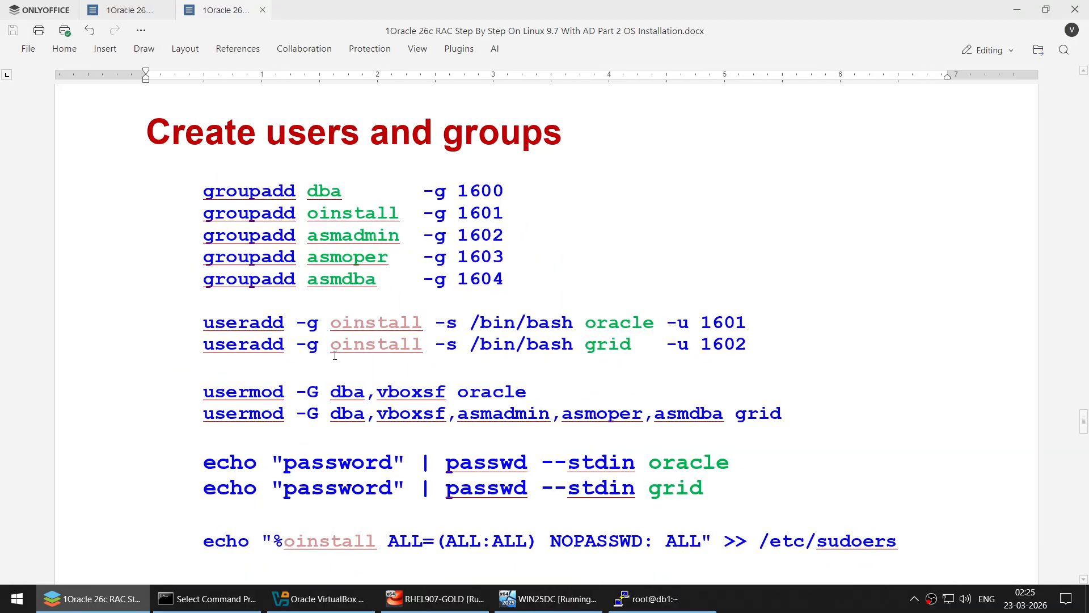
double_click(331, 191)
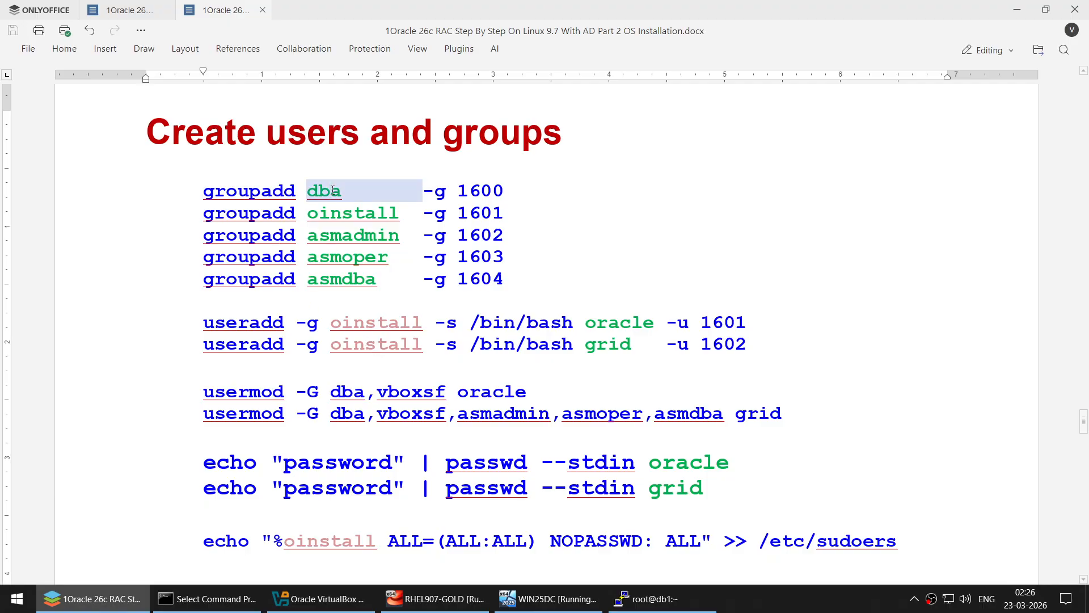
double_click(323, 219)
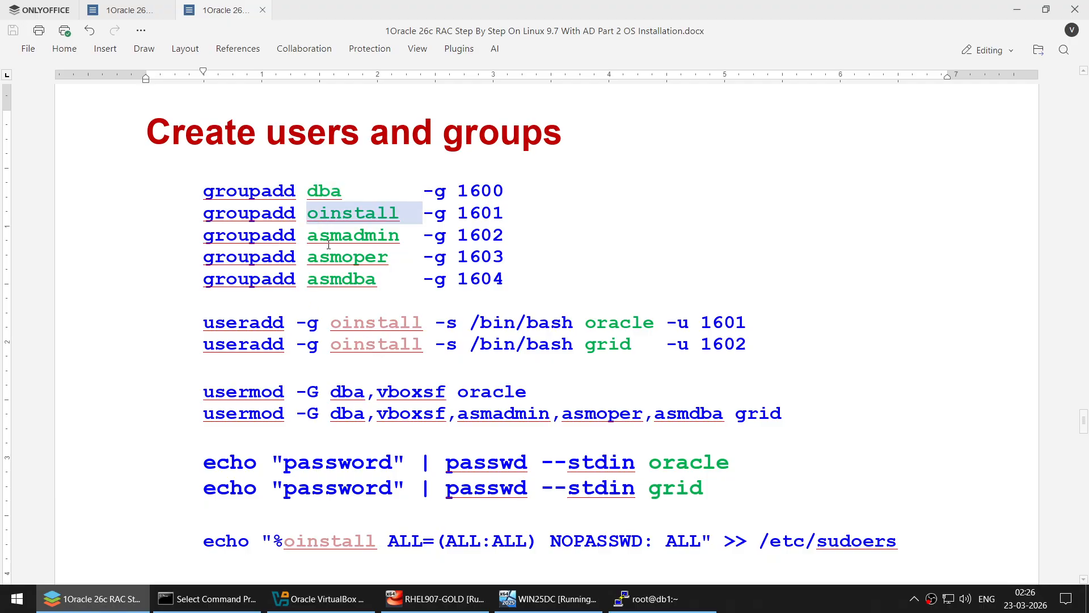
double_click(329, 244)
double_click(329, 264)
double_click(329, 277)
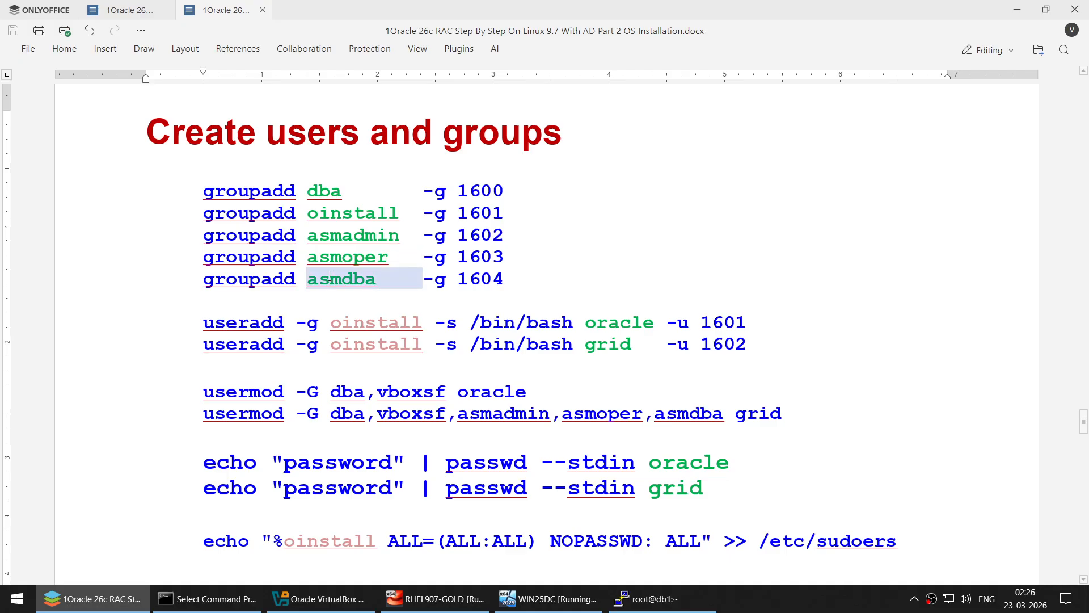
double_click(389, 322)
double_click(612, 321)
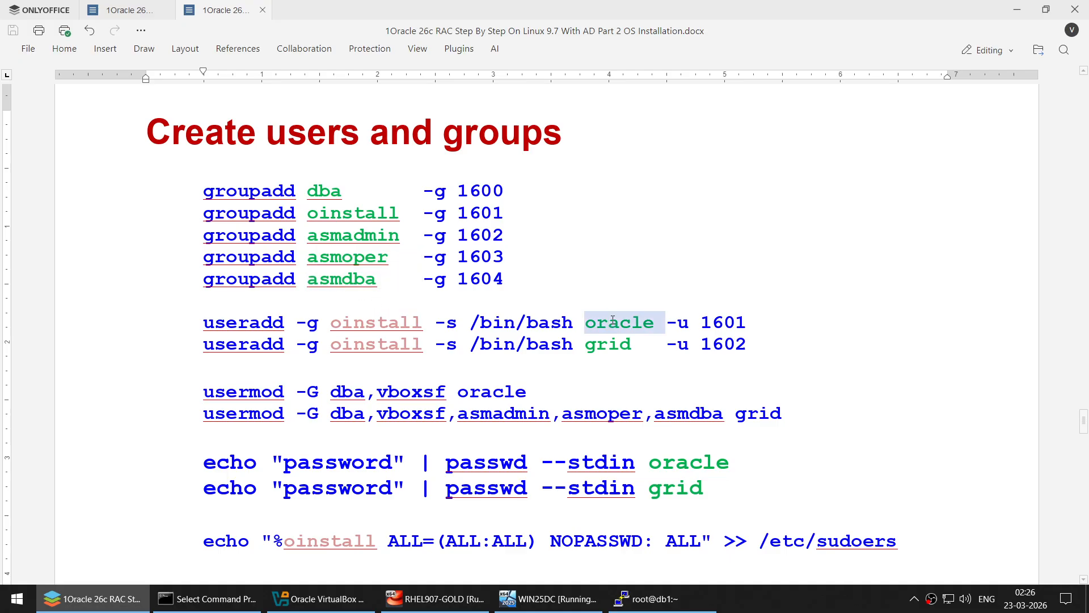
double_click(359, 347)
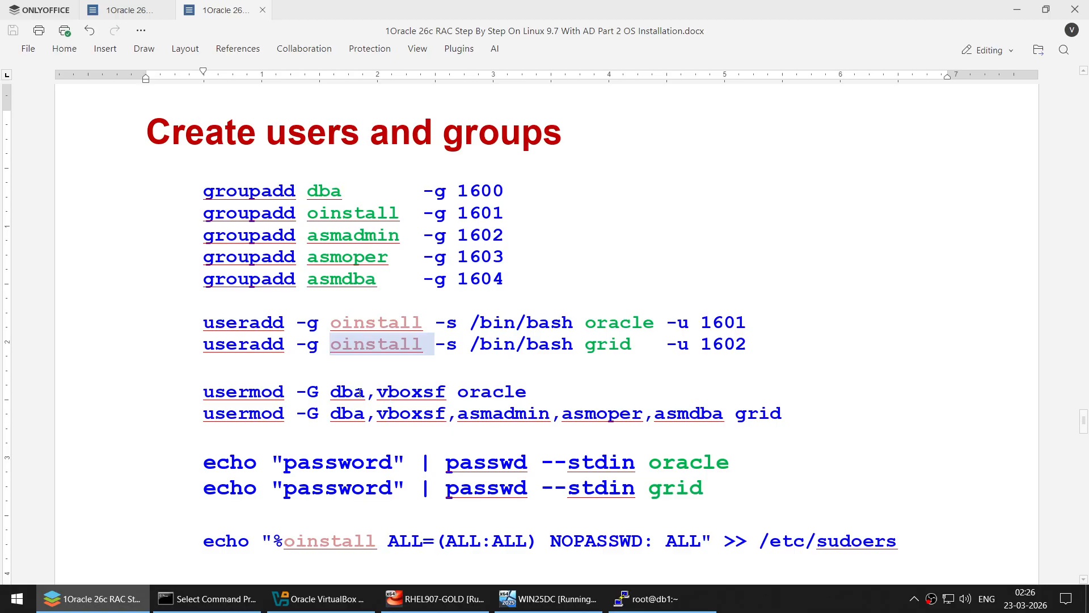
- Highlight the usermod group memberships, the password lines and the oinstall sudoers entry
double_click(342, 392)
double_click(504, 391)
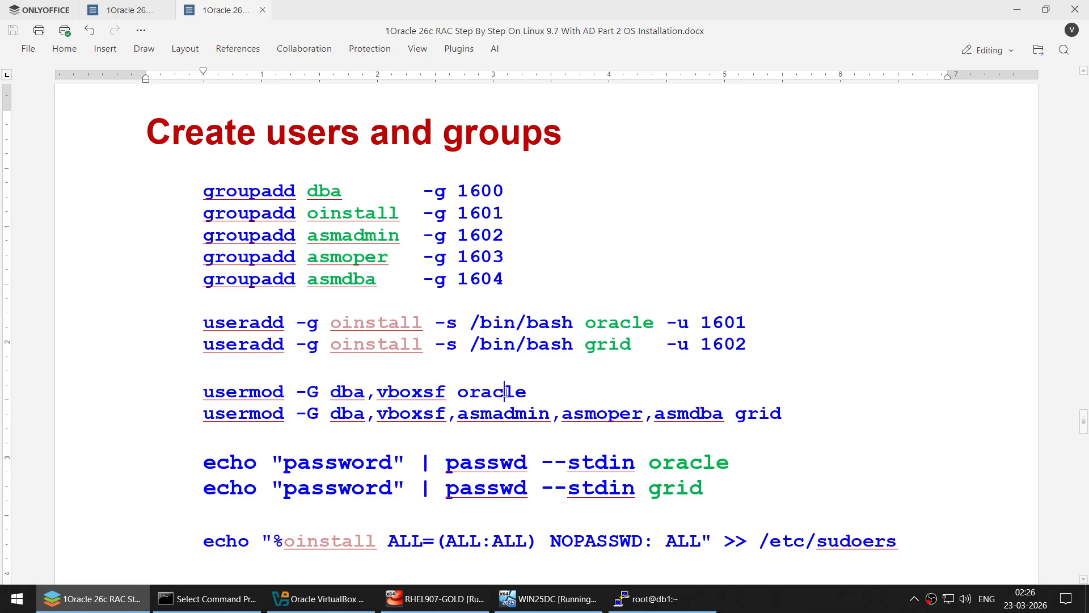
double_click(351, 392)
double_click(756, 413)
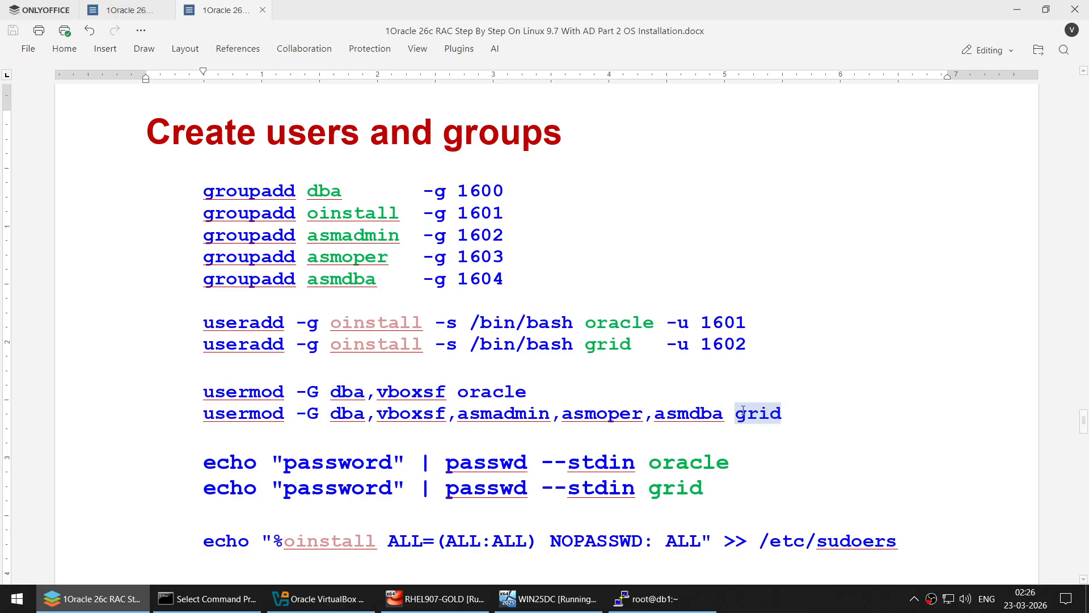
double_click(353, 413)
double_click(506, 413)
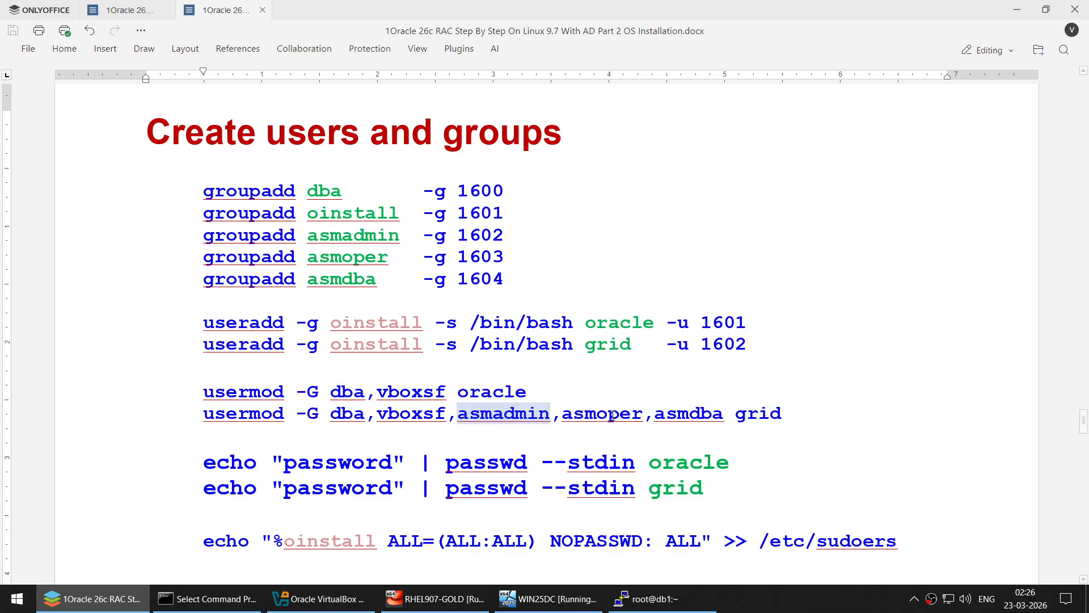
double_click(608, 413)
double_click(685, 413)
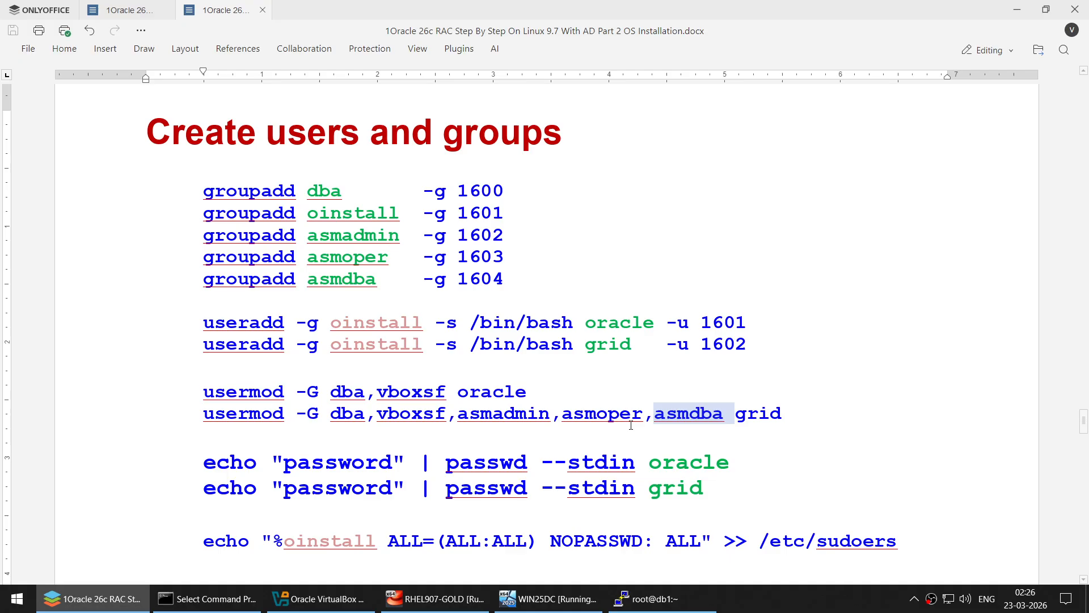
double_click(353, 463)
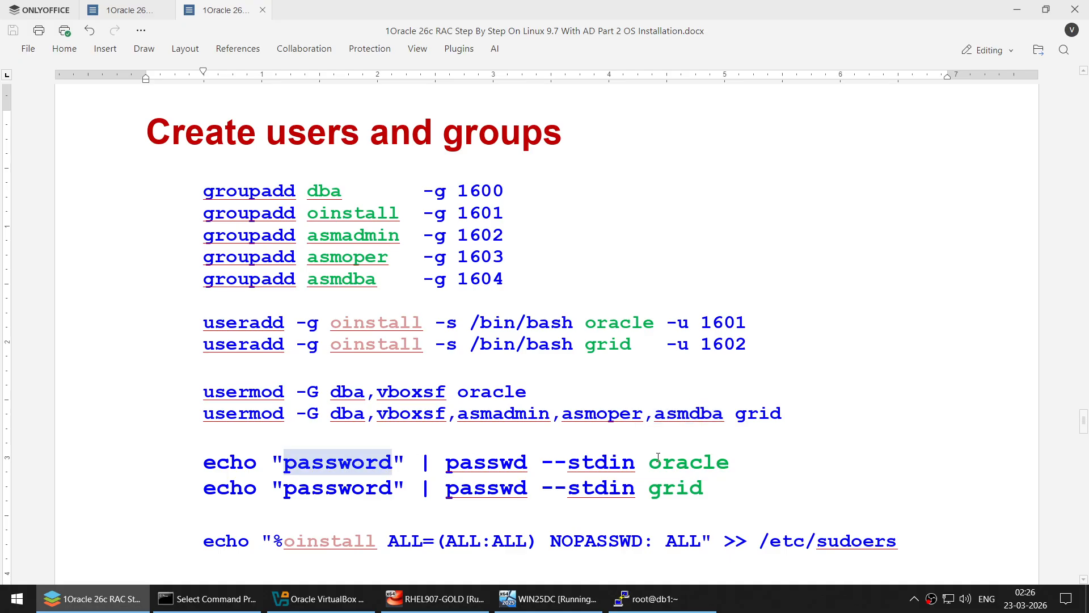
double_click(693, 460)
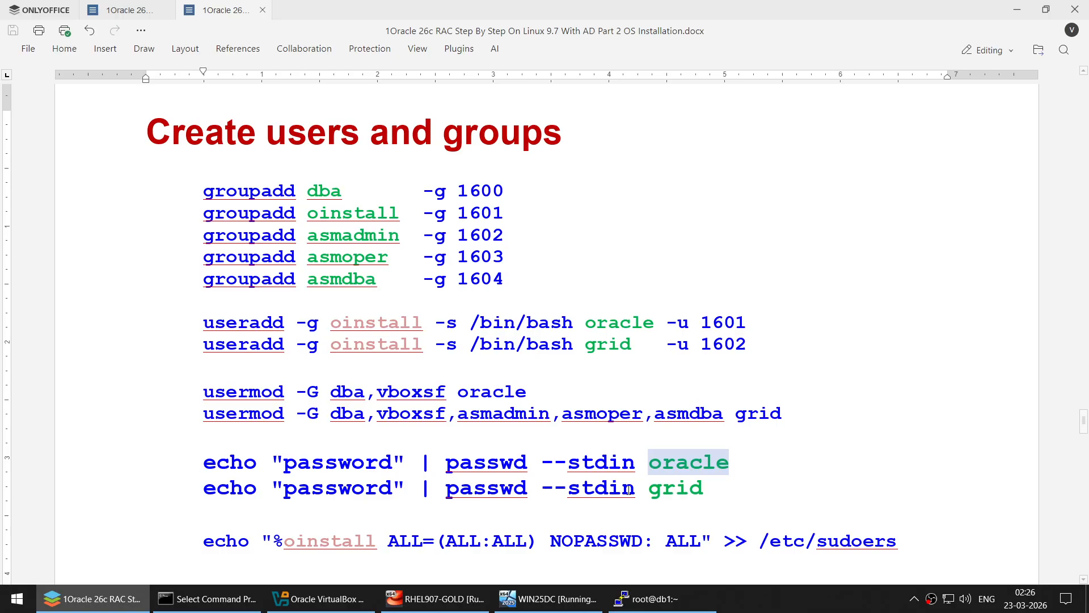
double_click(345, 489)
triple_click(658, 487)
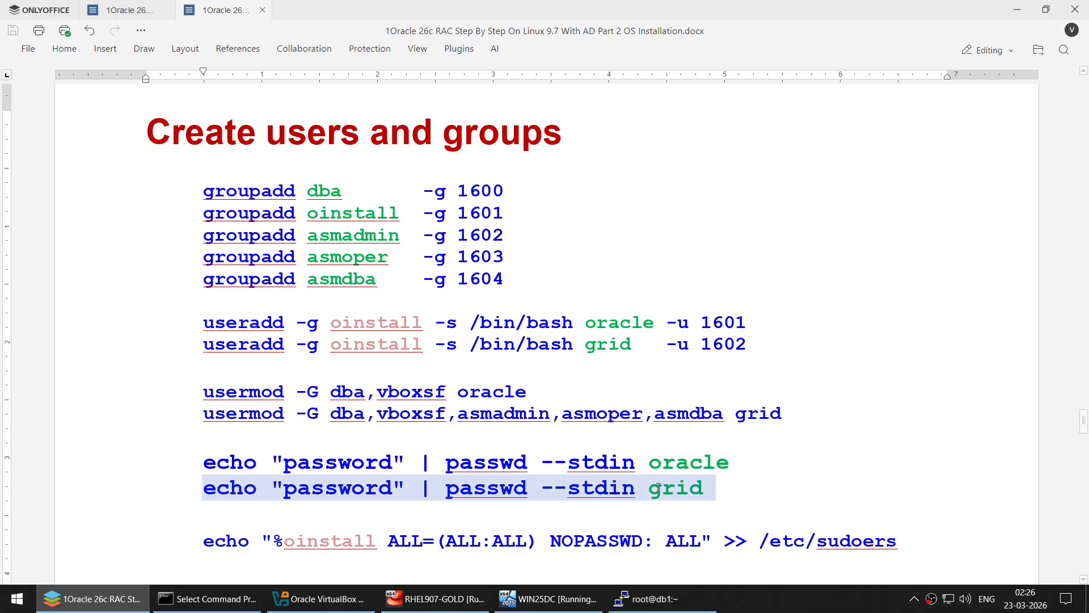
double_click(359, 543)
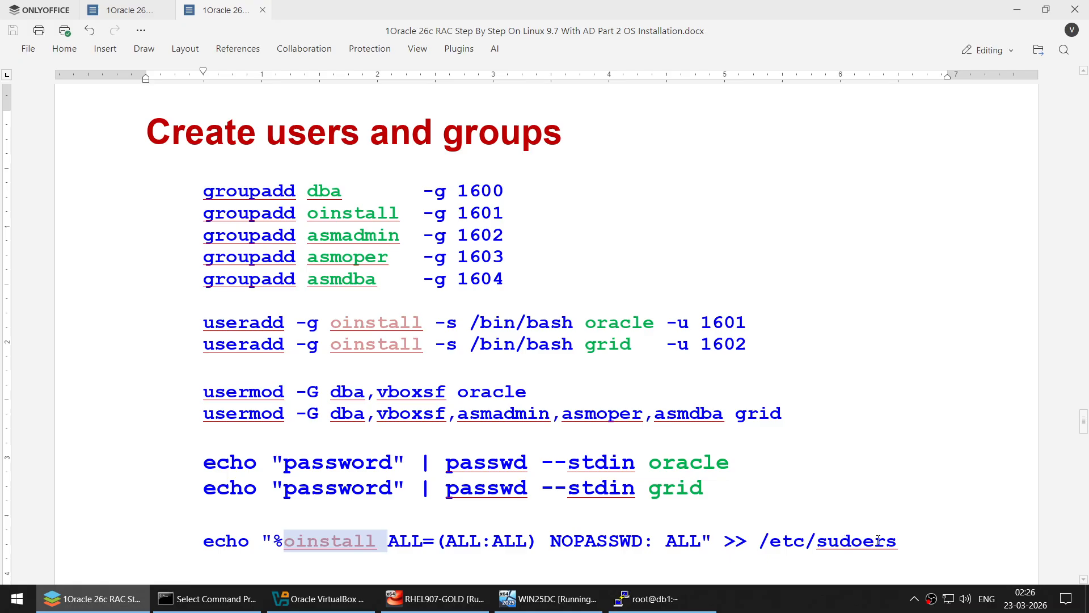
- Select the block from the first groupadd line through the sudoers line
click(182, 194)
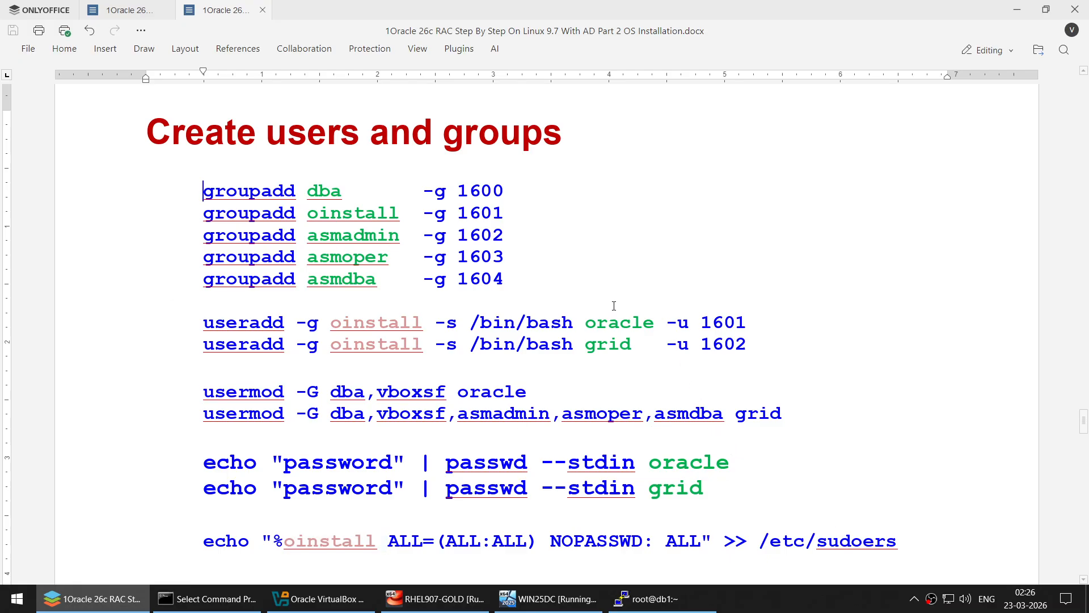
shift+click(918, 541)
key(super+c)
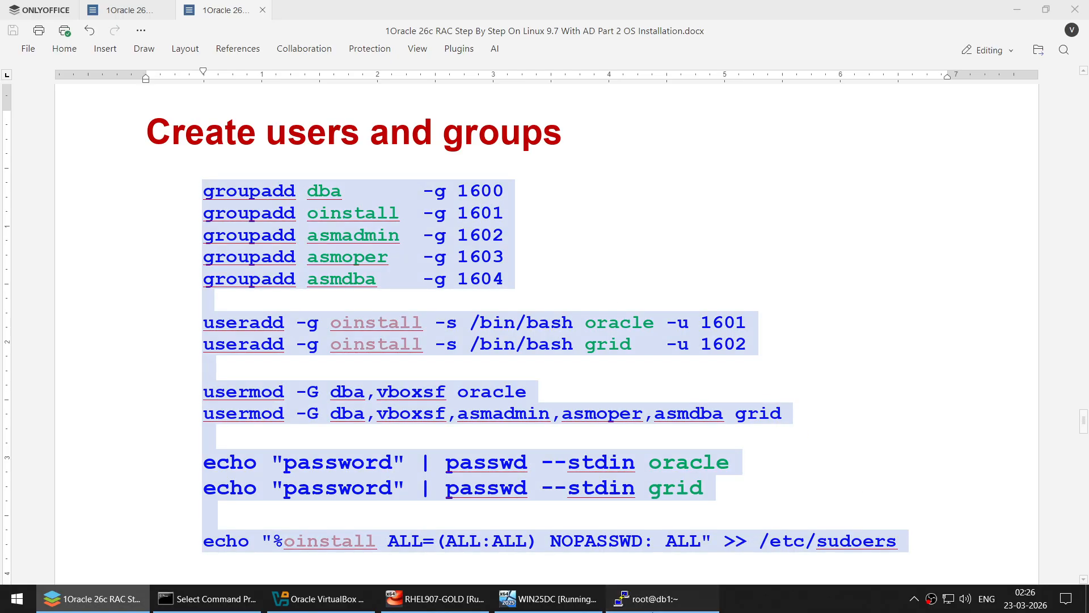
click(647, 598)
- Run the copied groupadd, useradd, usermod, password and sudoers commands on db1
text(clear)
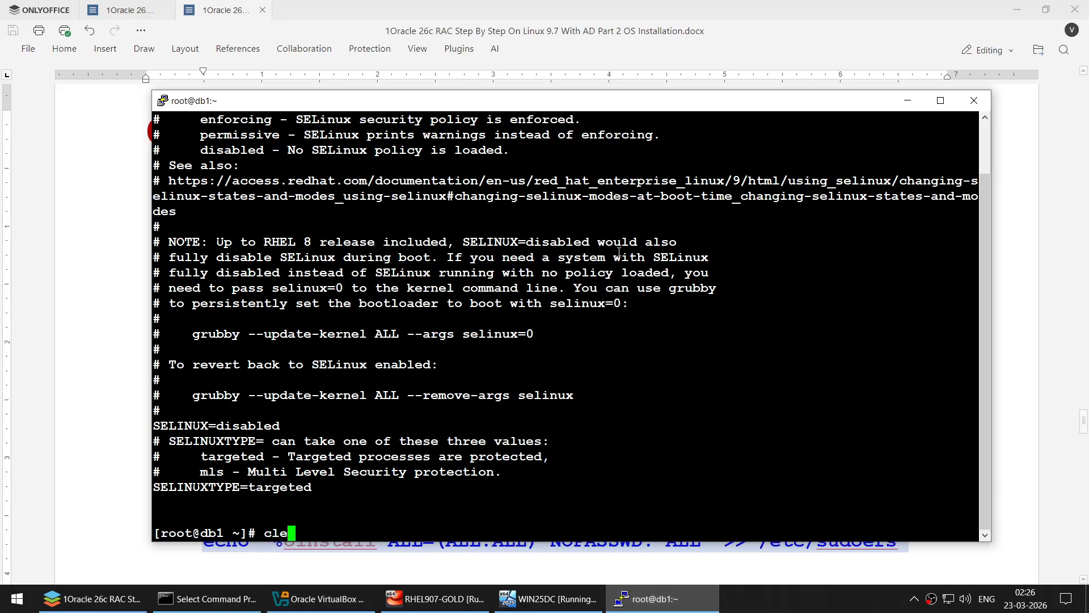
key(Return)
right_click(617, 256)
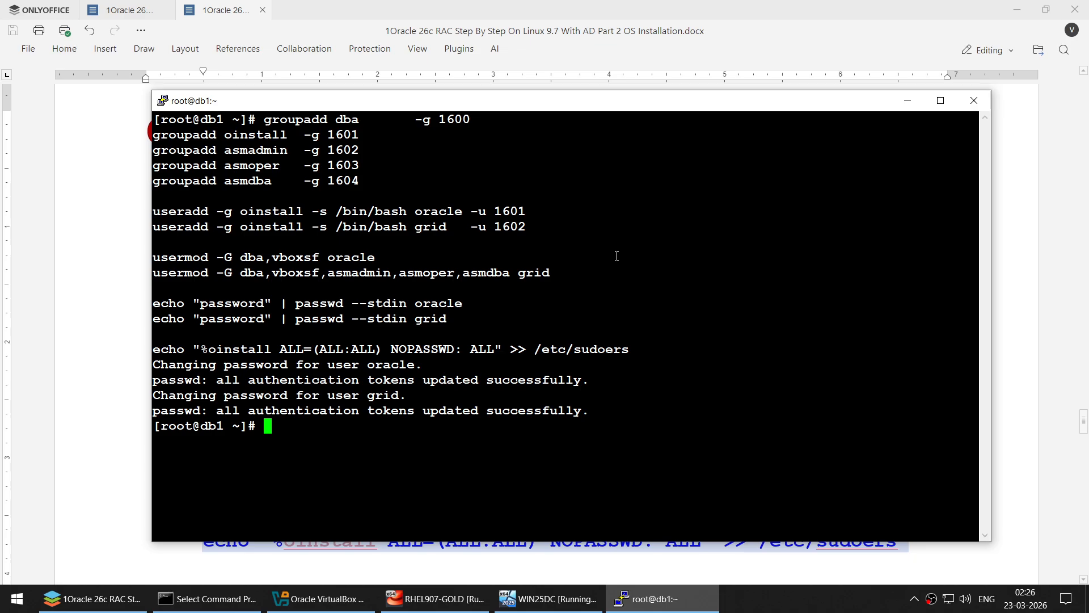
- Check the oracle and grid users' groups with id oracle and id grid
text(clear)
key(Return)
text(i)
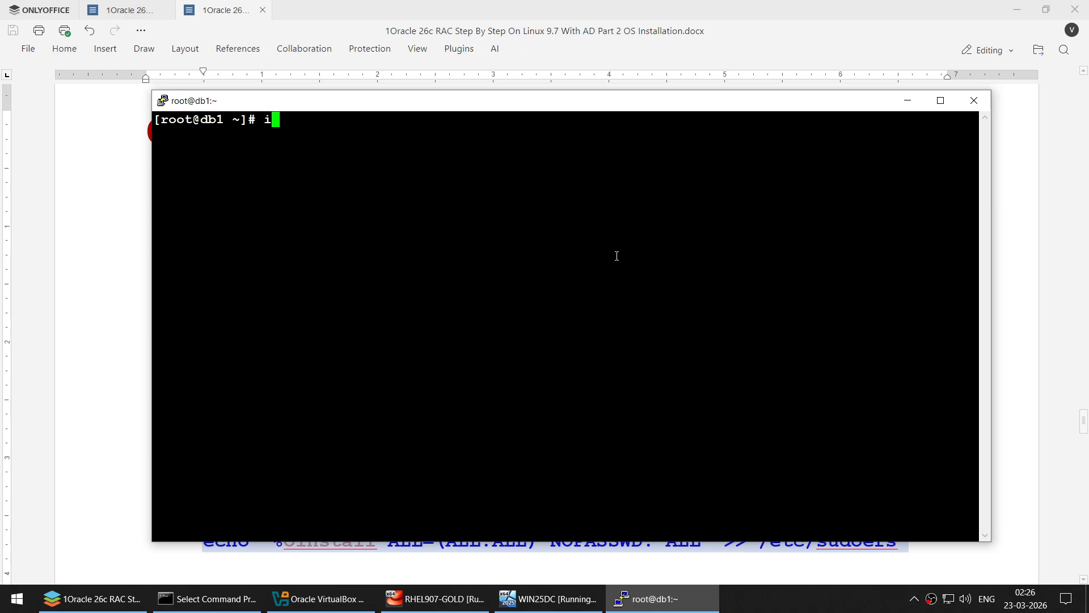
text(d oracle)
key(Return)
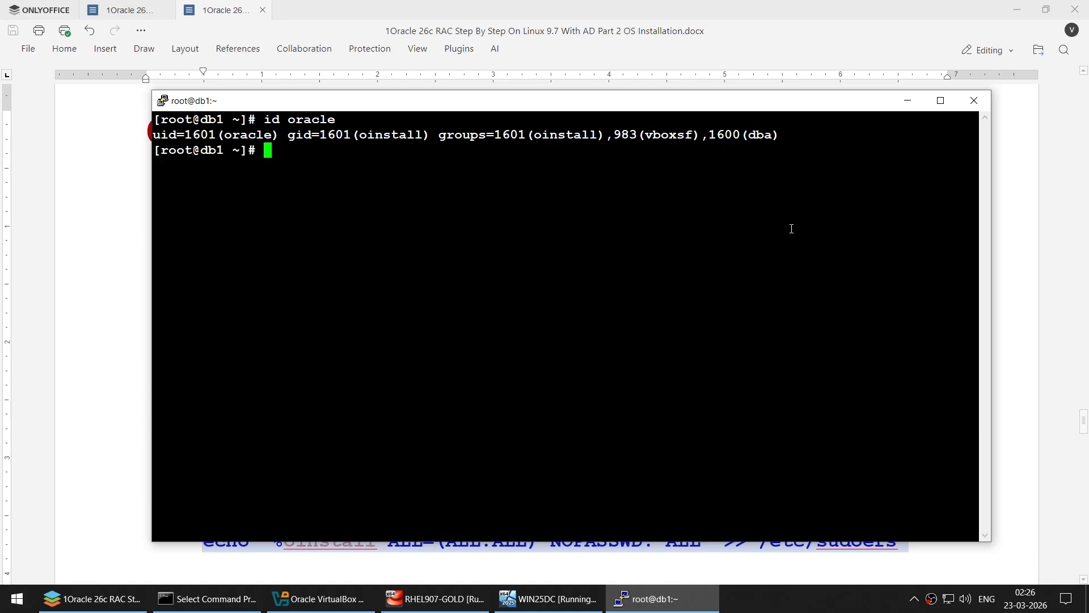
key(Return)
key(Up)
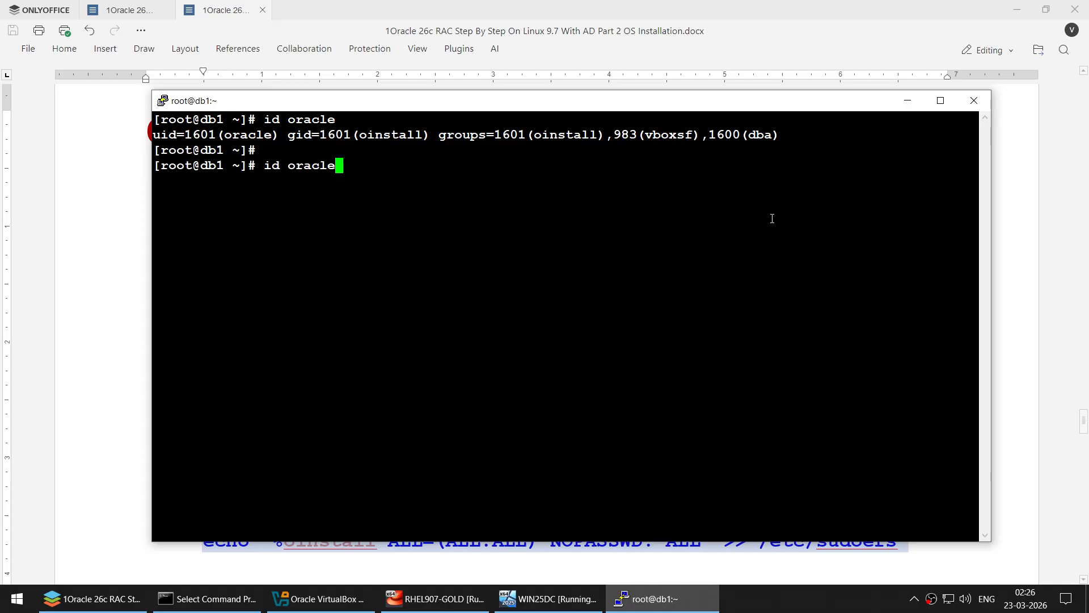
key(BackSpace)
key(BackSpace)
key(BackSpace)
key(BackSpace)
key(BackSpace)
key(BackSpace)
text(grid)
key(Return)
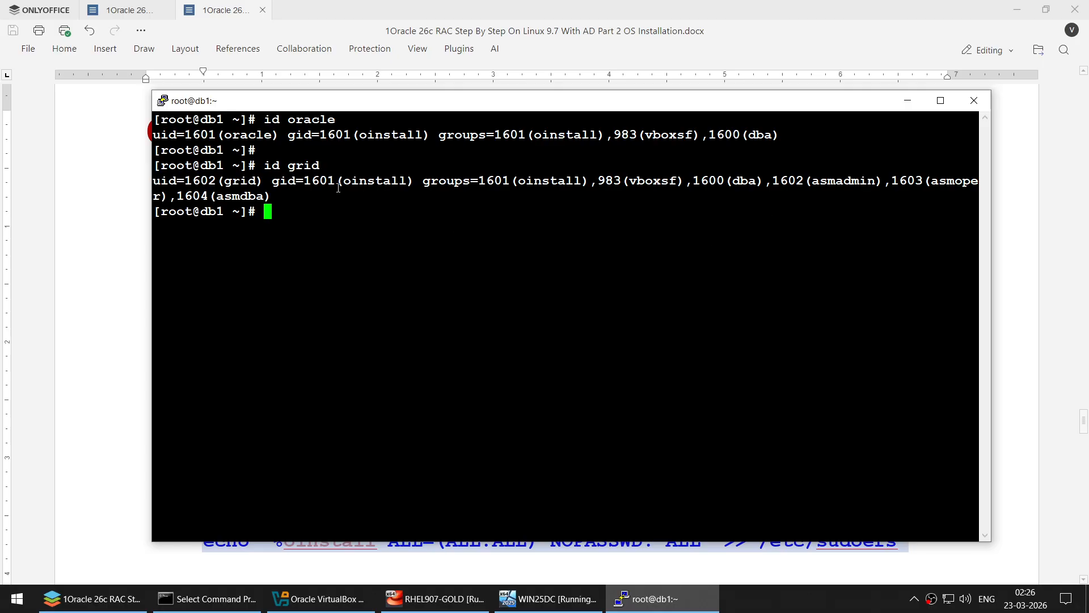
double_click(385, 180)
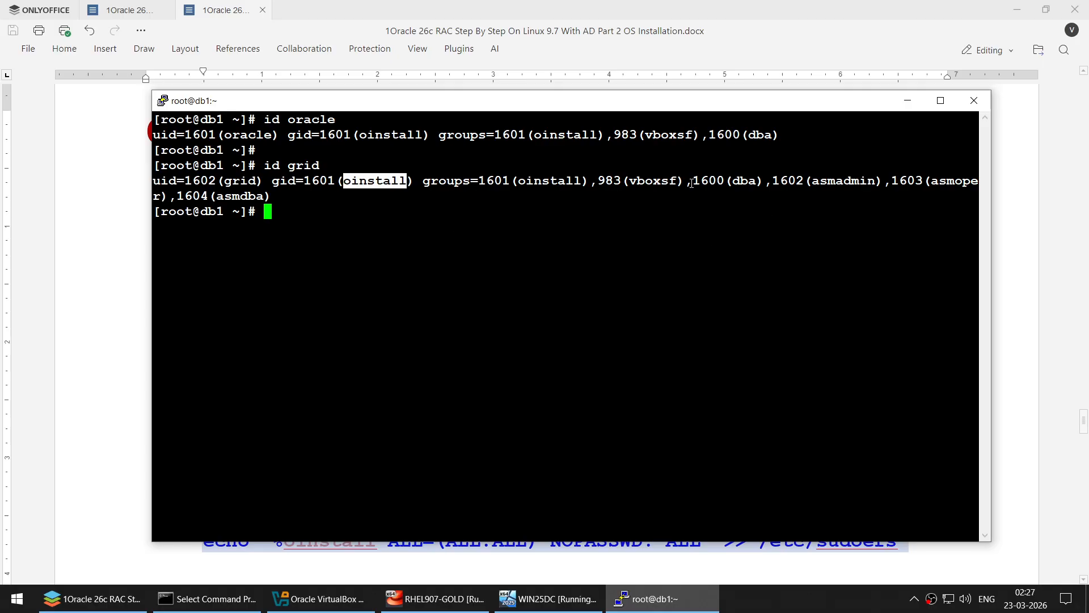
click(743, 180)
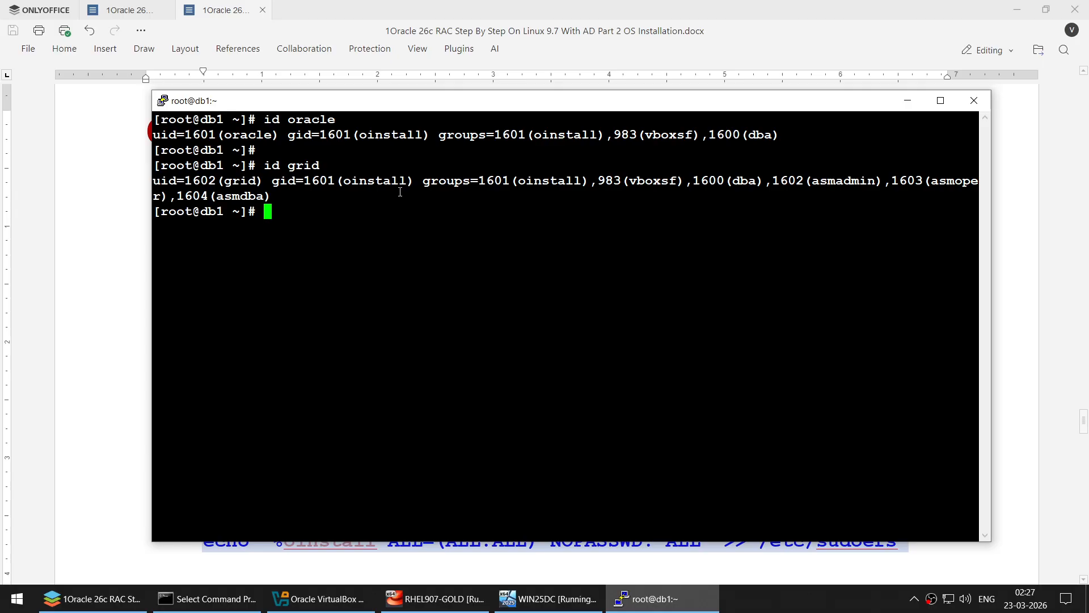
- Minimize PuTTY and scroll the guide to the limits.conf section
click(907, 100)
scroll(599, 306, down, 1)
scroll(600, 307, down, 5)
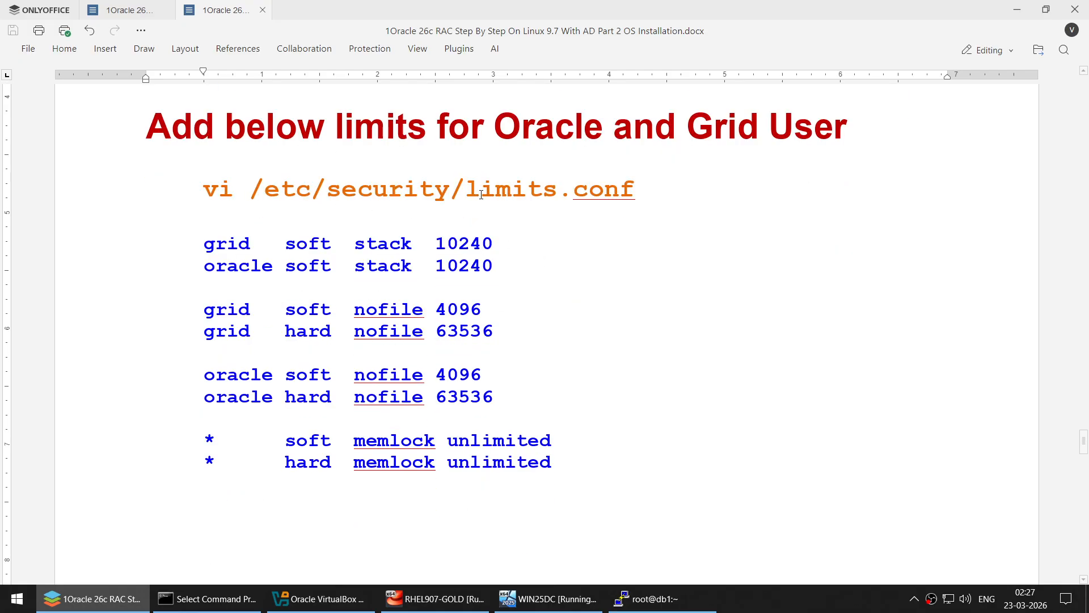
- Clear the terminal and open /etc/security/limits.conf in vi
drag(203, 189, 705, 180)
key(super+c)
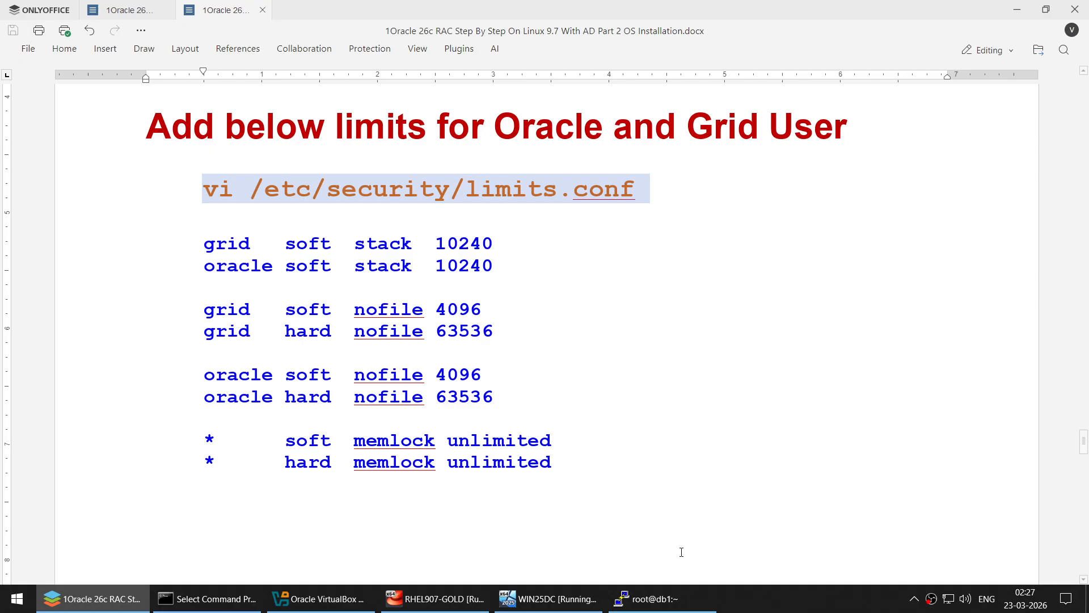
click(647, 598)
text(clear)
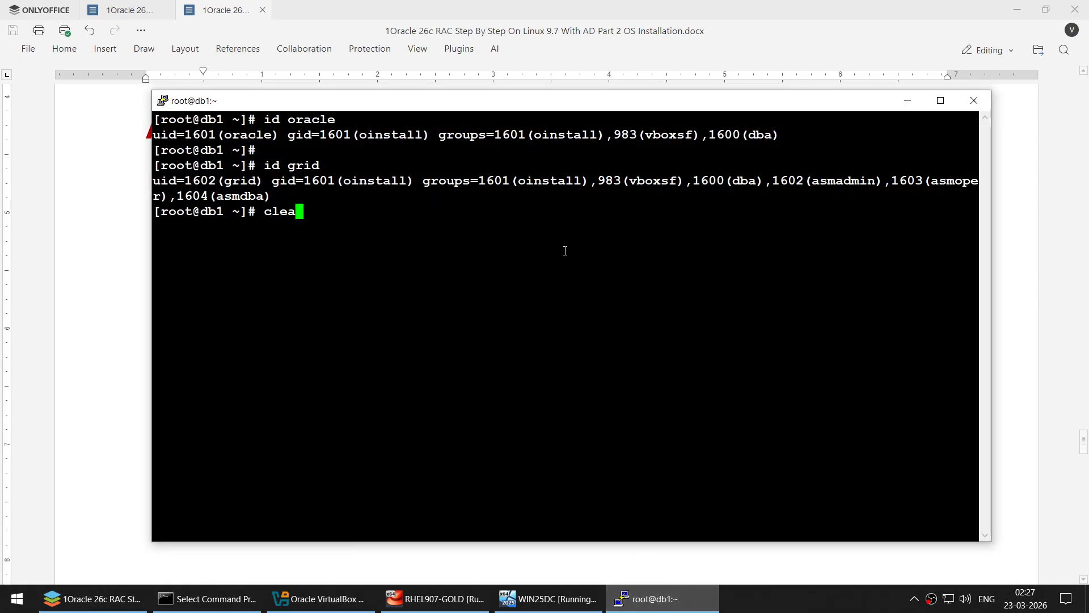
key(Return)
right_click(566, 250)
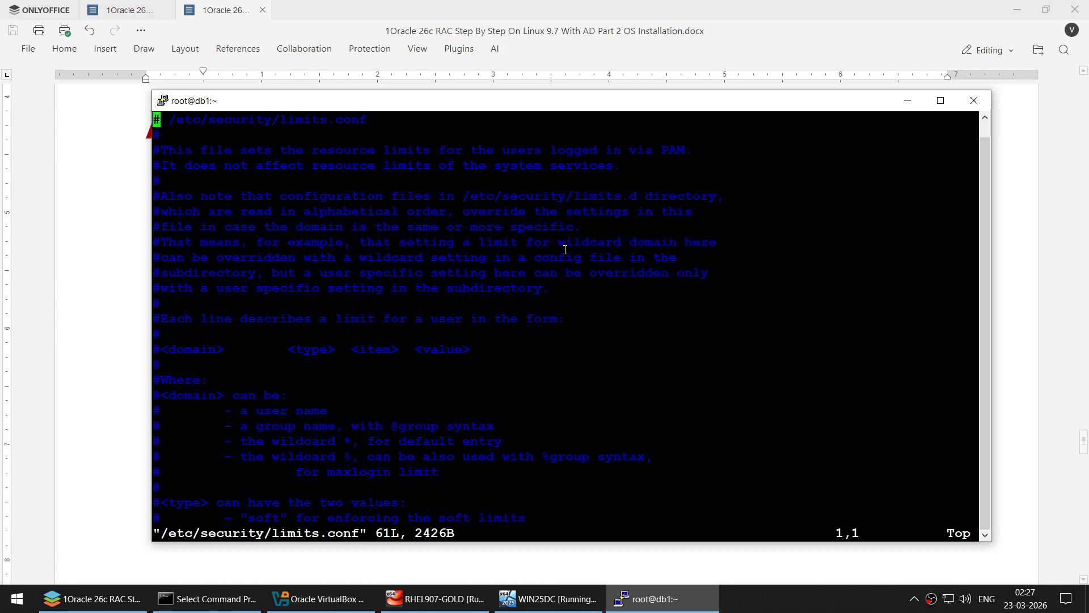
- Paste the guide's grid, oracle and memlock limit lines at the end of limits.conf and save with :wq
click(100, 299)
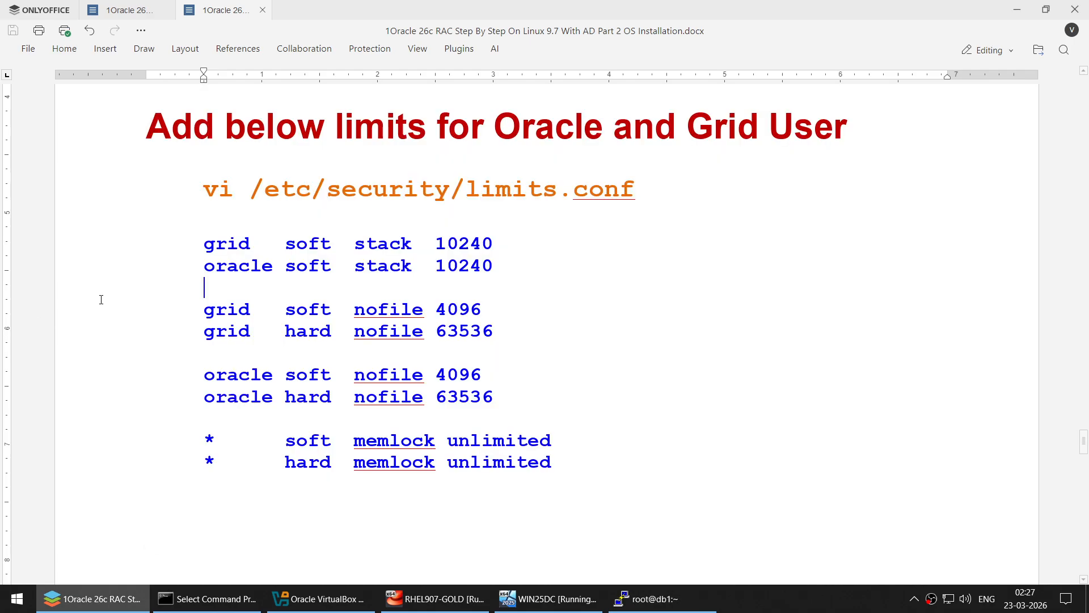
click(185, 243)
shift+click(656, 444)
click(656, 598)
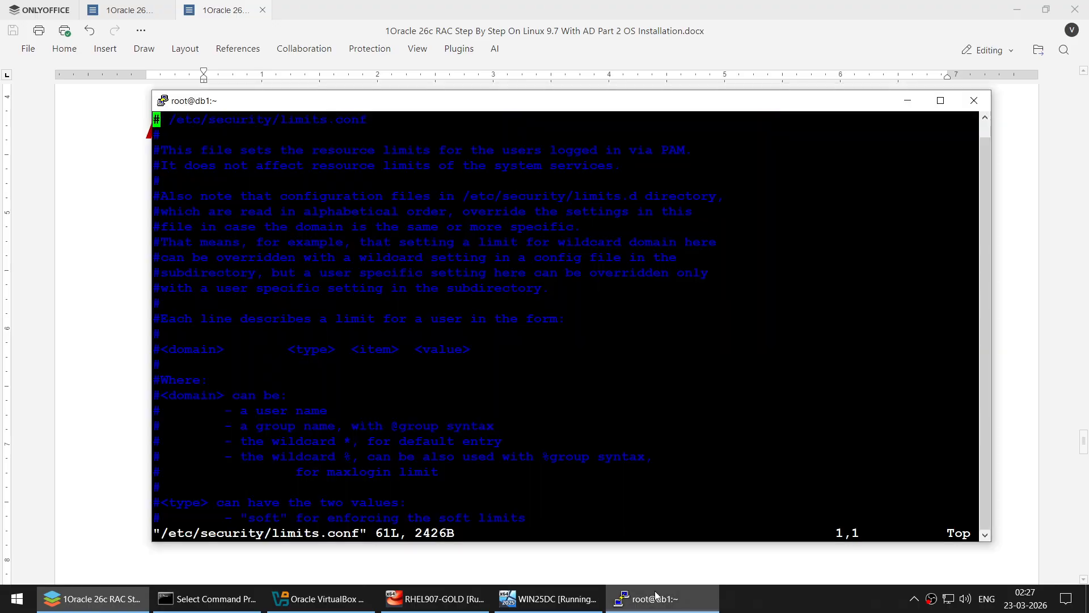
key(shift+g)
key(Up)
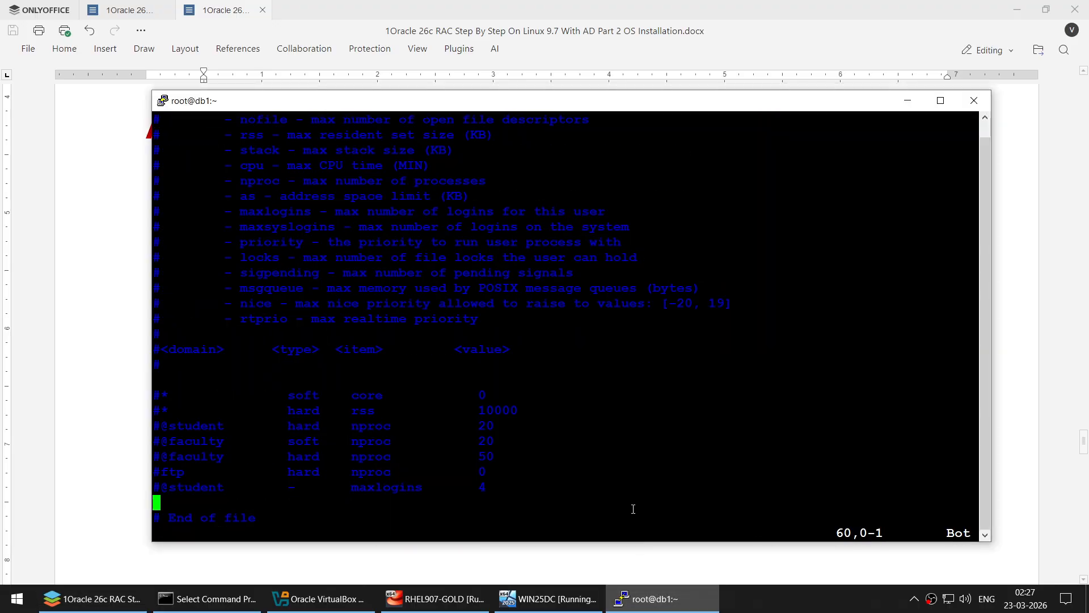
key(i)
right_click(591, 333)
key(Escape)
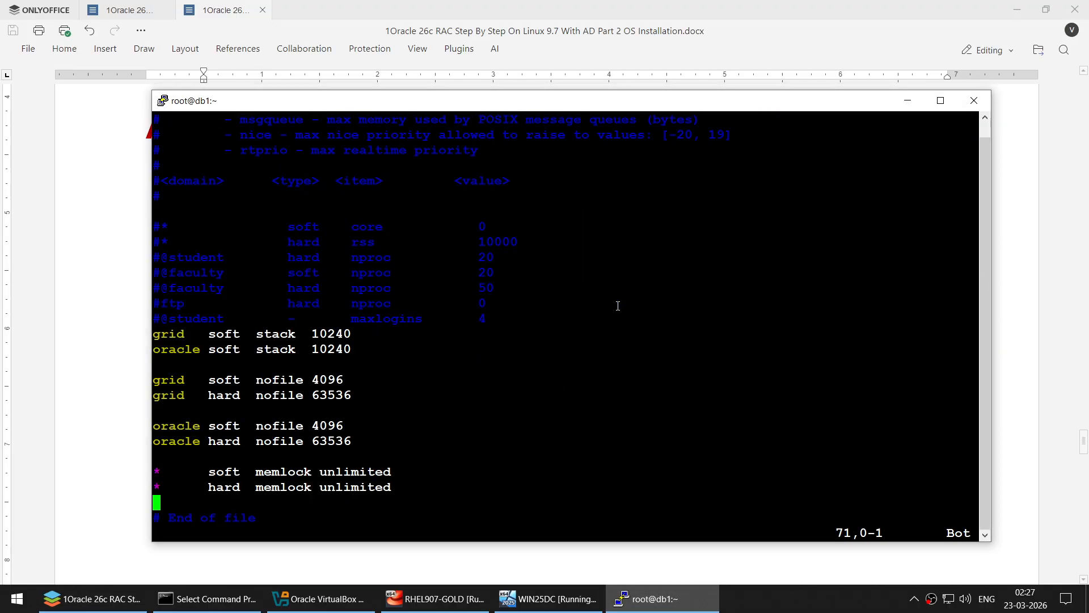
text(:wq)
key(Return)
- Scroll the guide down to the Install oracle-ai-database-preinstall section
click(143, 165)
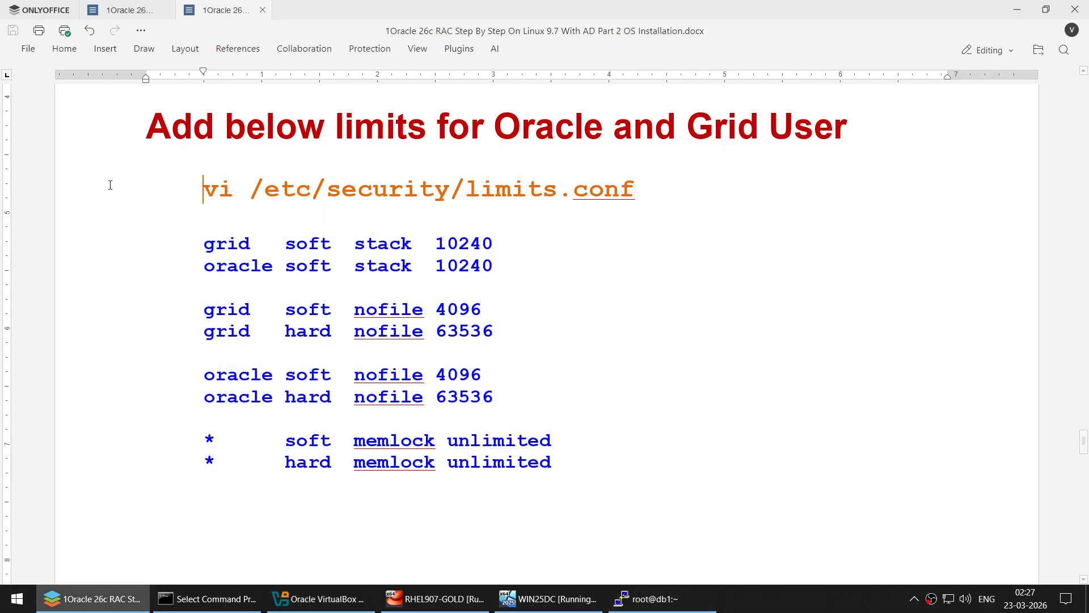
scroll(267, 289, down, 8)
scroll(270, 293, down, 7)
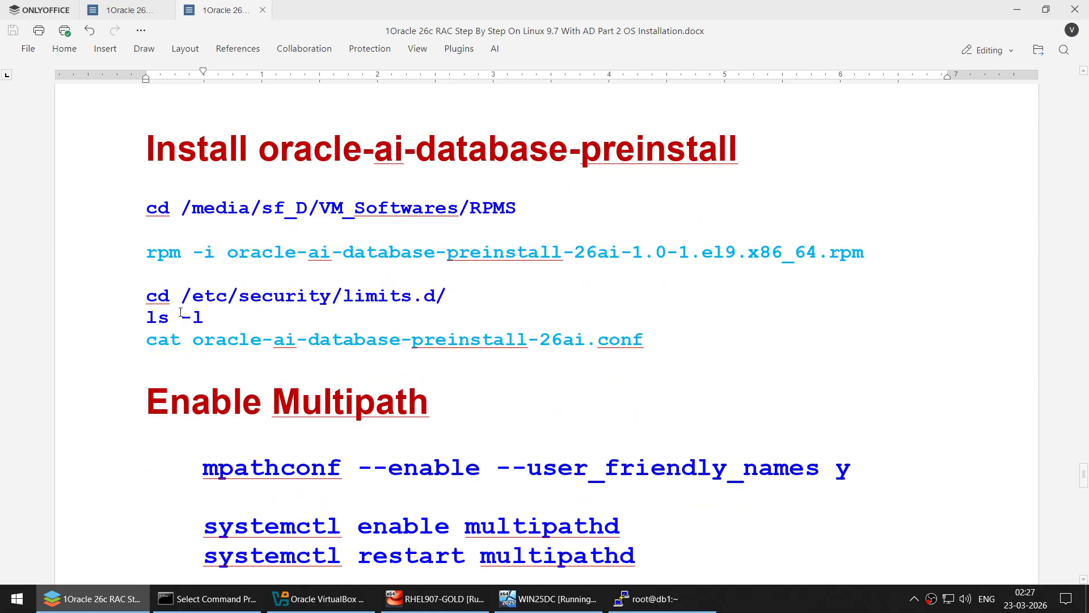
- Run cd /etc/security/limits.d/, pwd and ls -l, showing only 25-pw-rlimits.conf (514 bytes)
click(143, 295)
shift+click(456, 321)
key(ctrl+c)
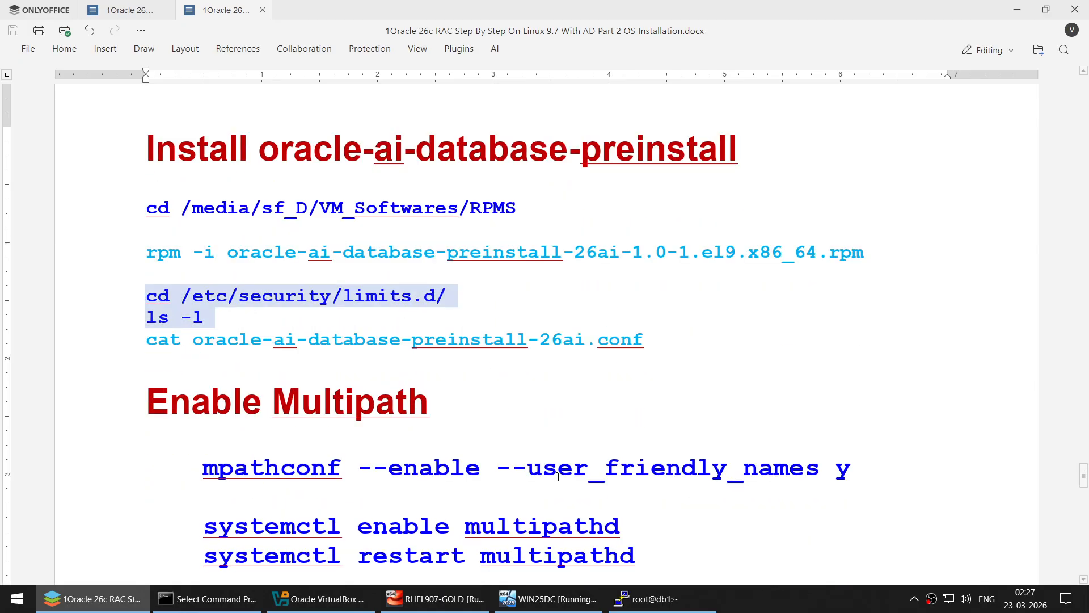
click(646, 598)
right_click(481, 270)
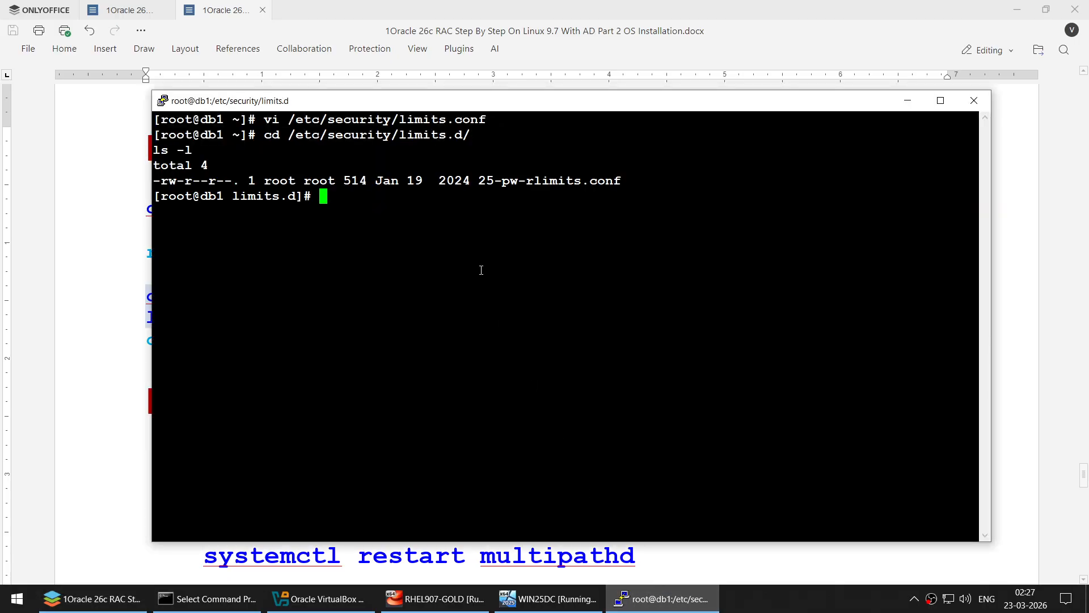
text(pwd)
key(Return)
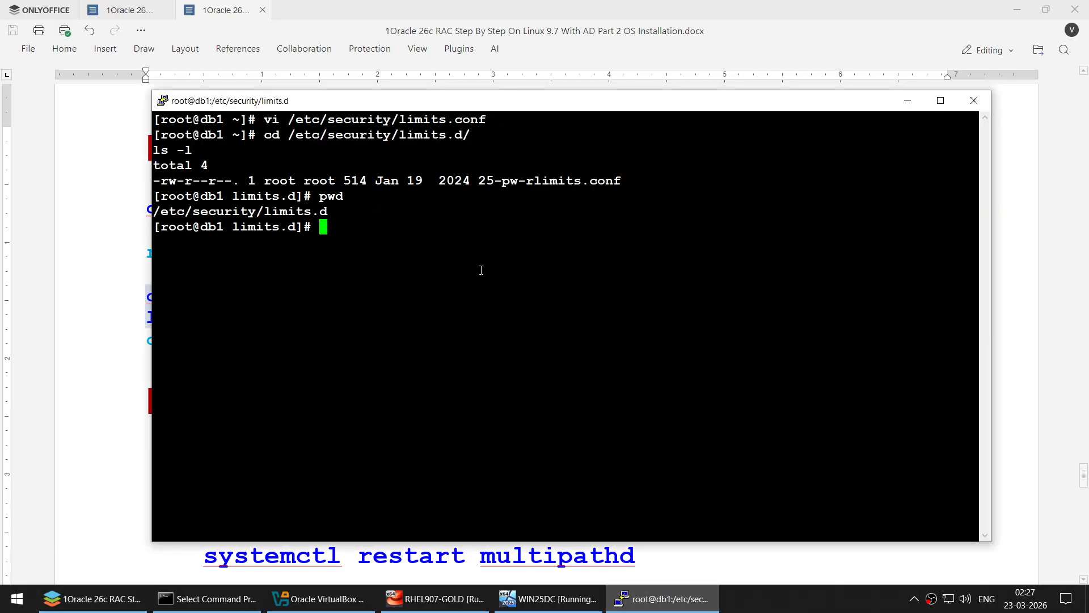
text(ls -l)
key(Return)
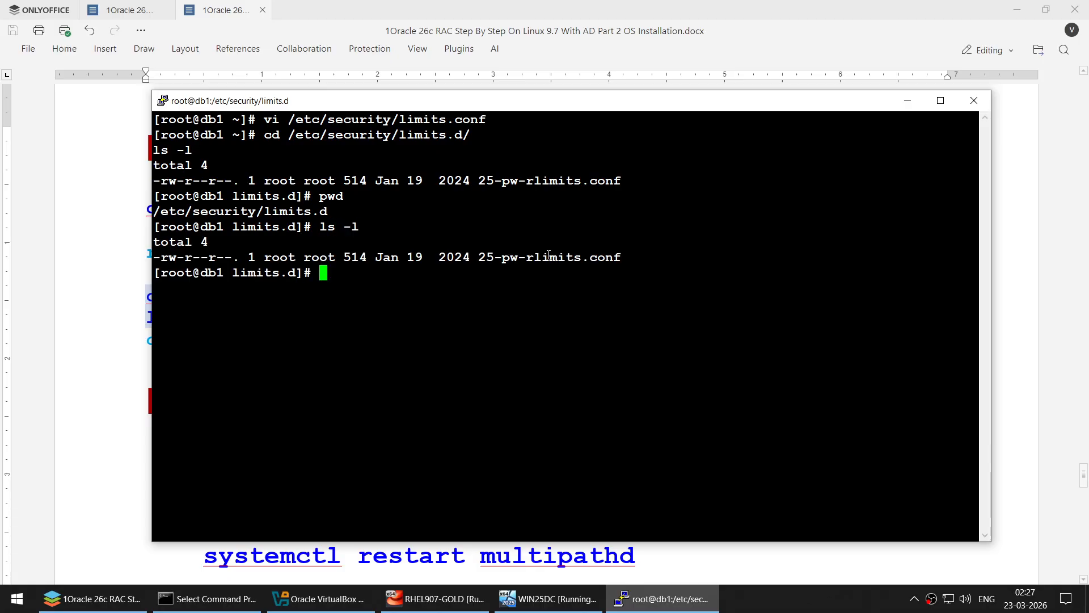
- Inspect RHEL907-GOLD's Shared Folders settings for the D:\ drive share
key(Return)
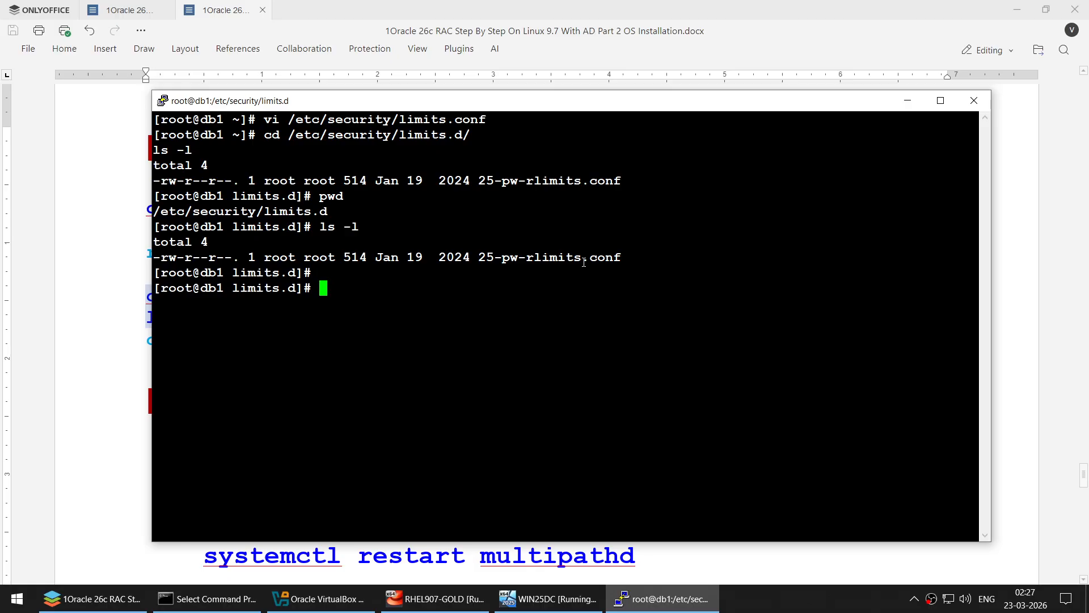
click(108, 263)
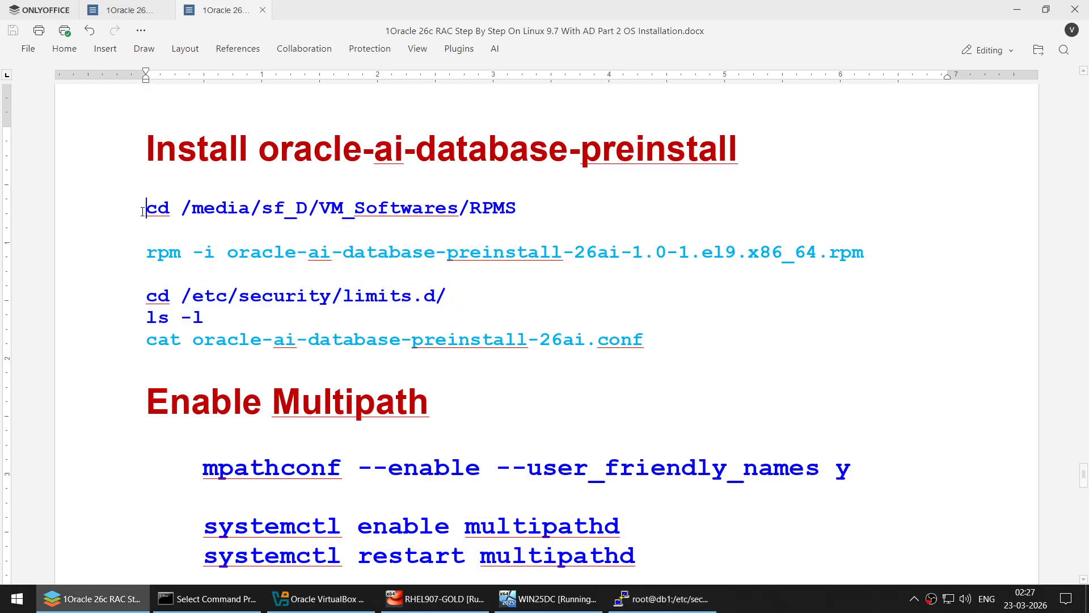
drag(146, 207, 516, 204)
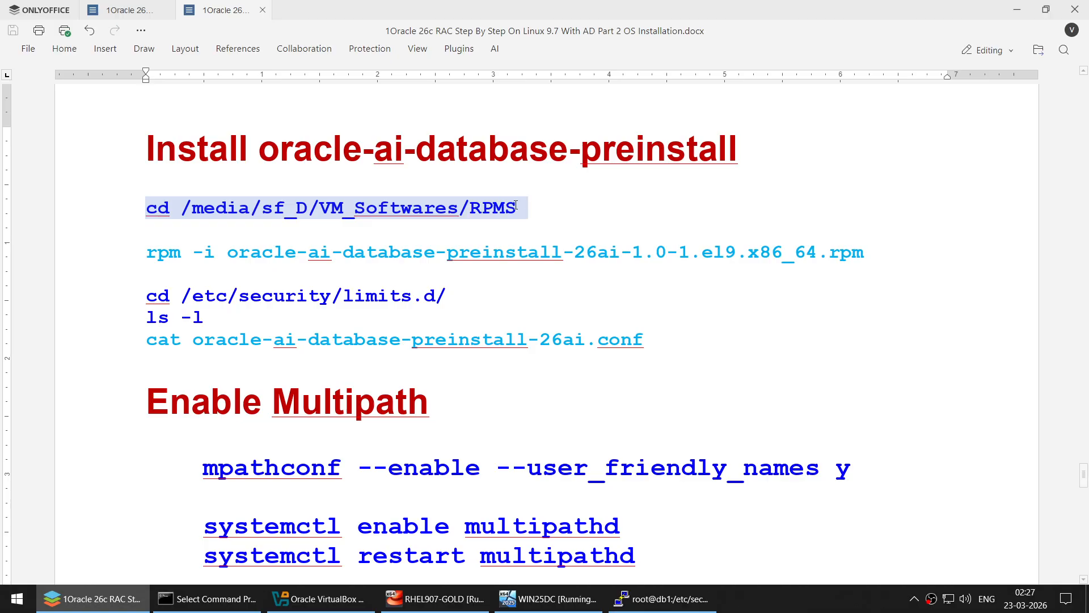
click(317, 599)
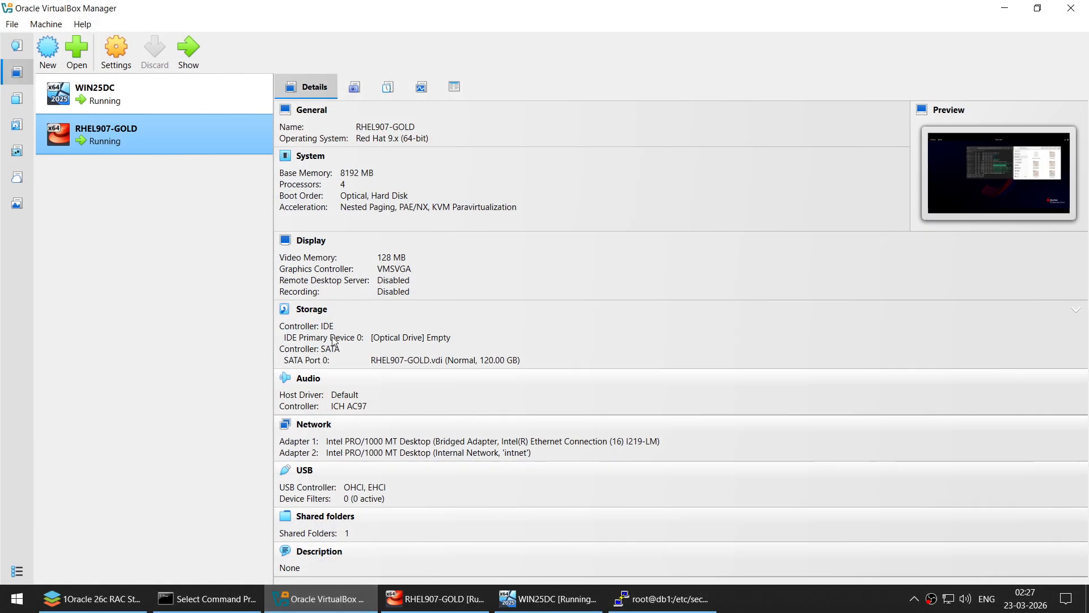
click(122, 51)
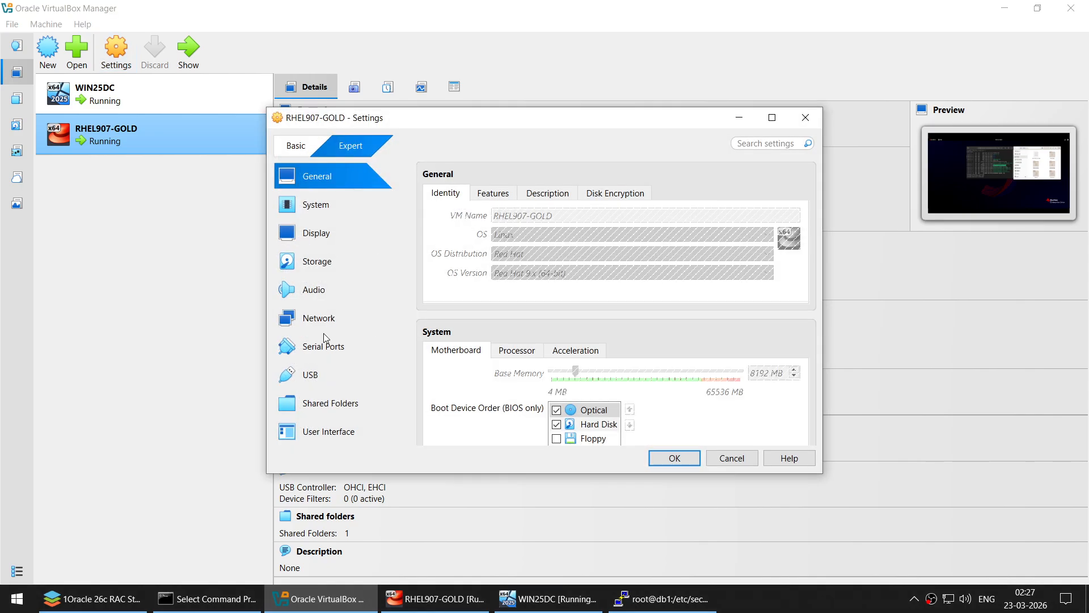
click(331, 403)
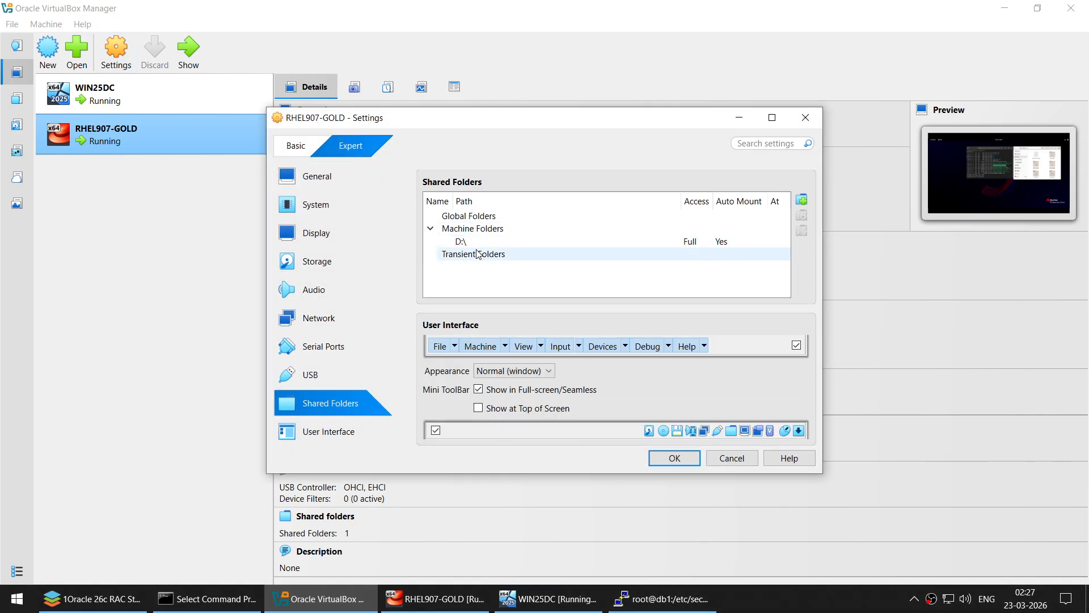
click(730, 117)
click(1004, 9)
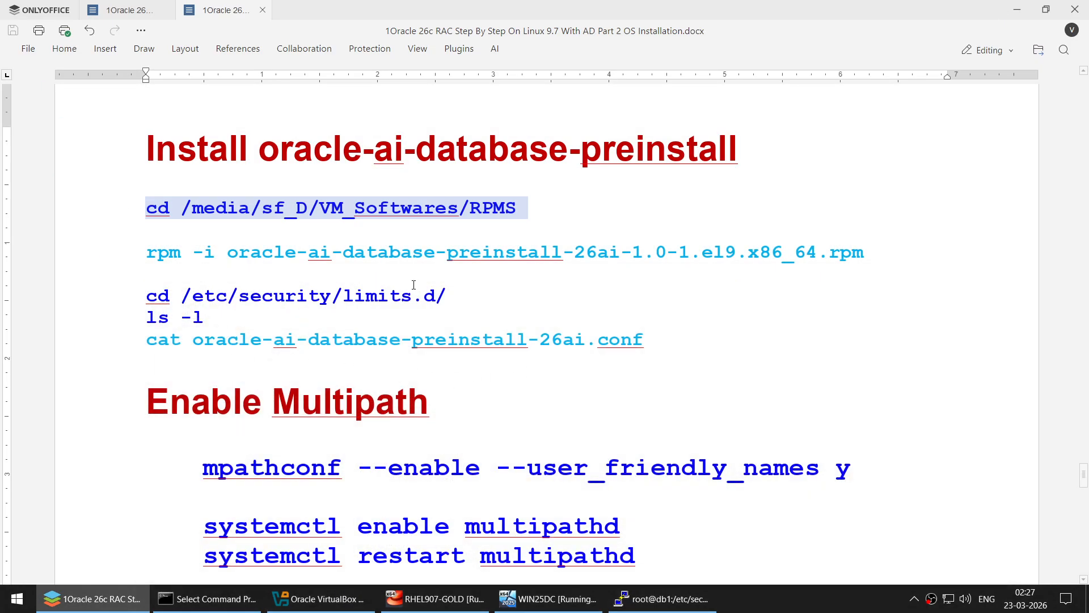
- Select the cd /media/sf_D/VM_Softwares/RPMS command in the guide
click(898, 261)
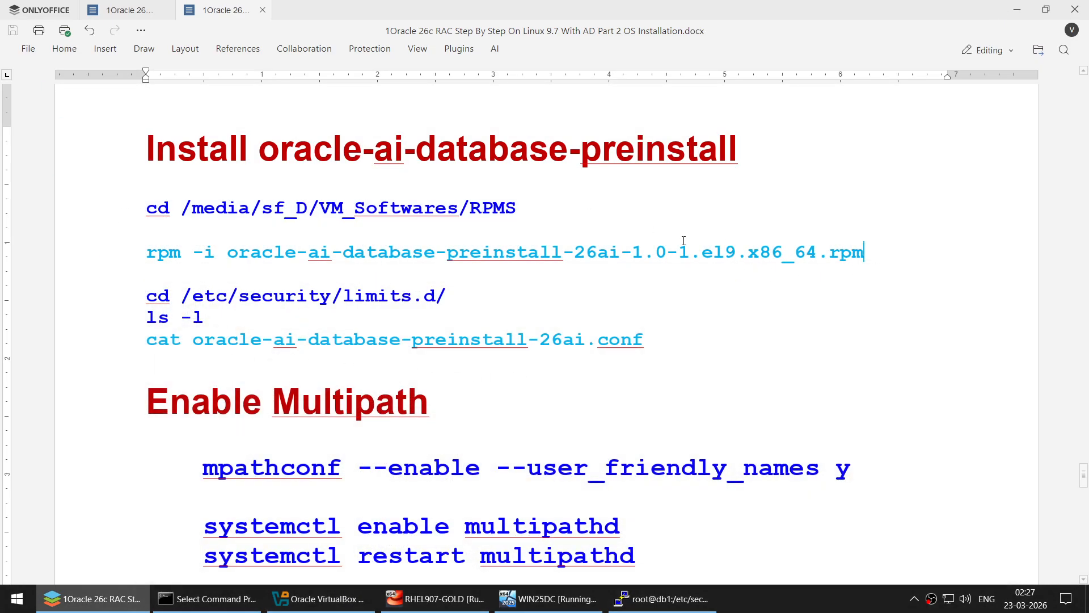
click(146, 207)
shift+click(549, 209)
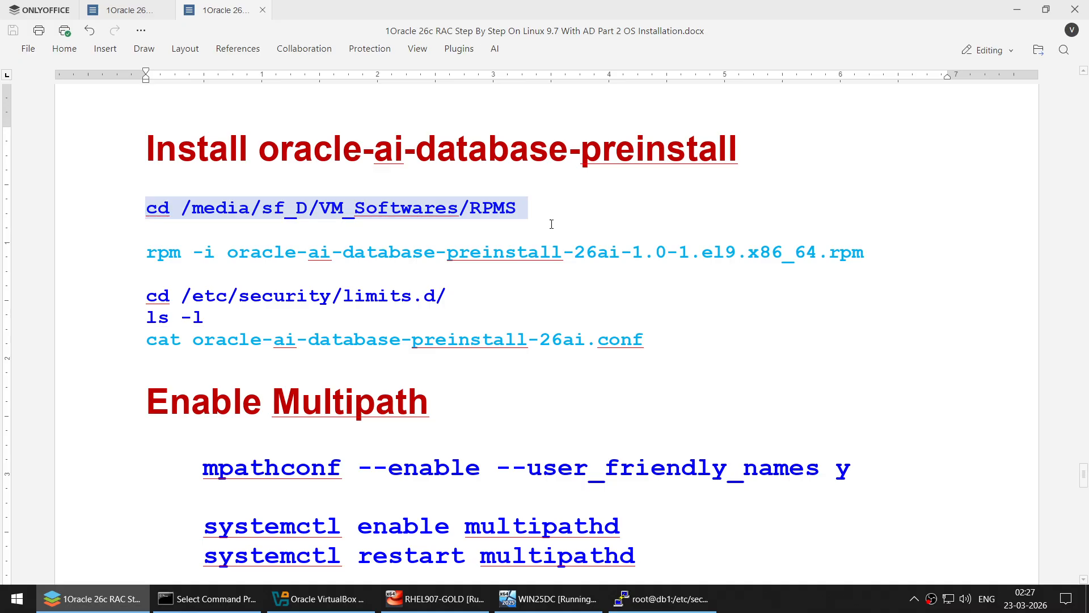
click(674, 599)
- Change into the RPMS folder and run rpm -i oracle-ai-database-preinstall-26ai-1.0-1.el9.x86_64.rpm
right_click(521, 284)
key(Return)
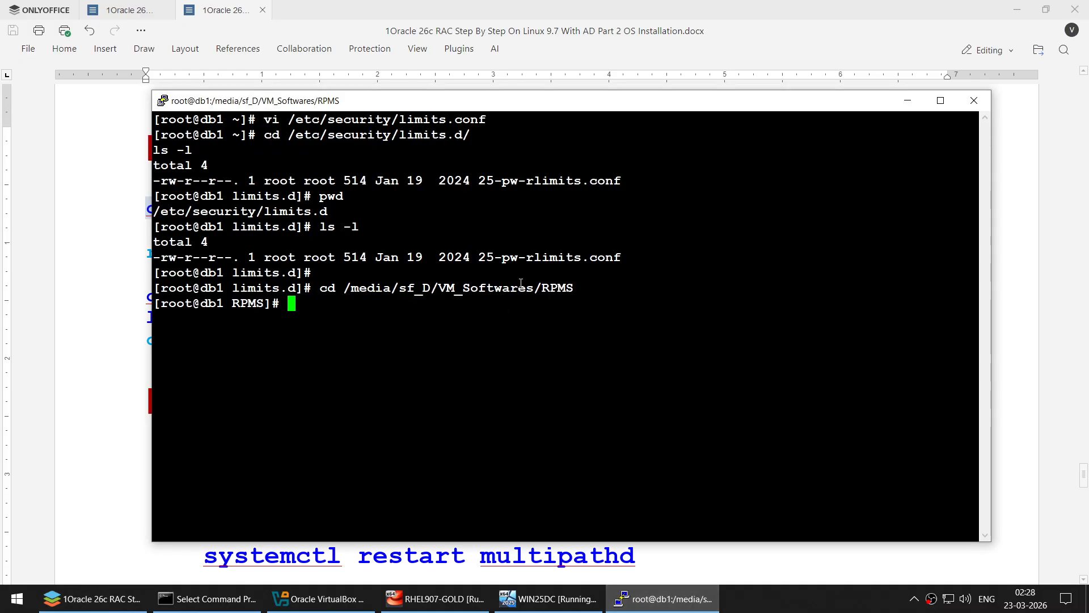
click(148, 252)
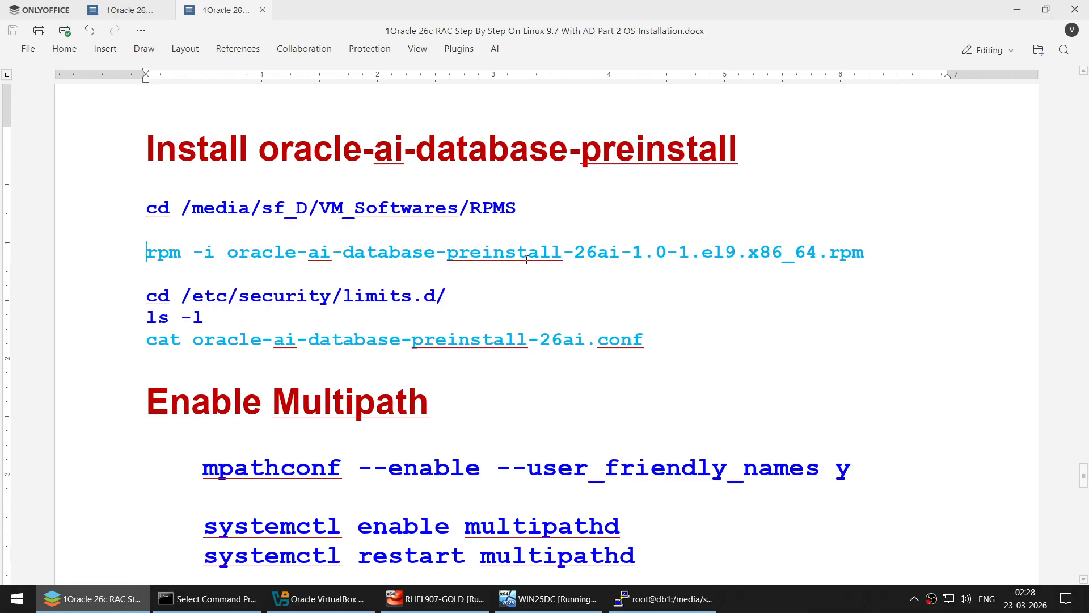
double_click(724, 252)
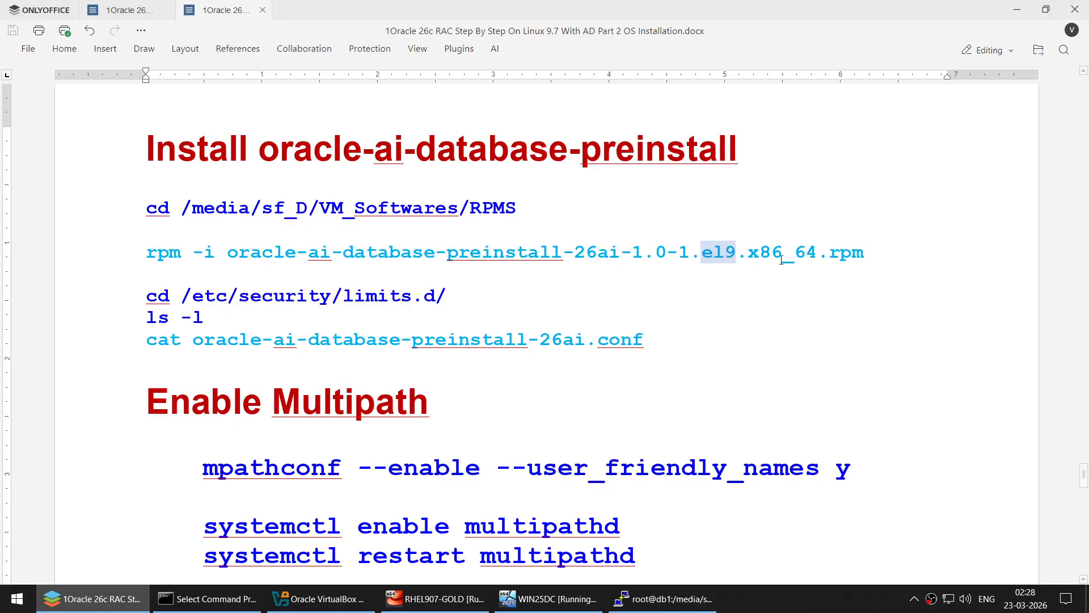
click(878, 253)
shift+click(140, 255)
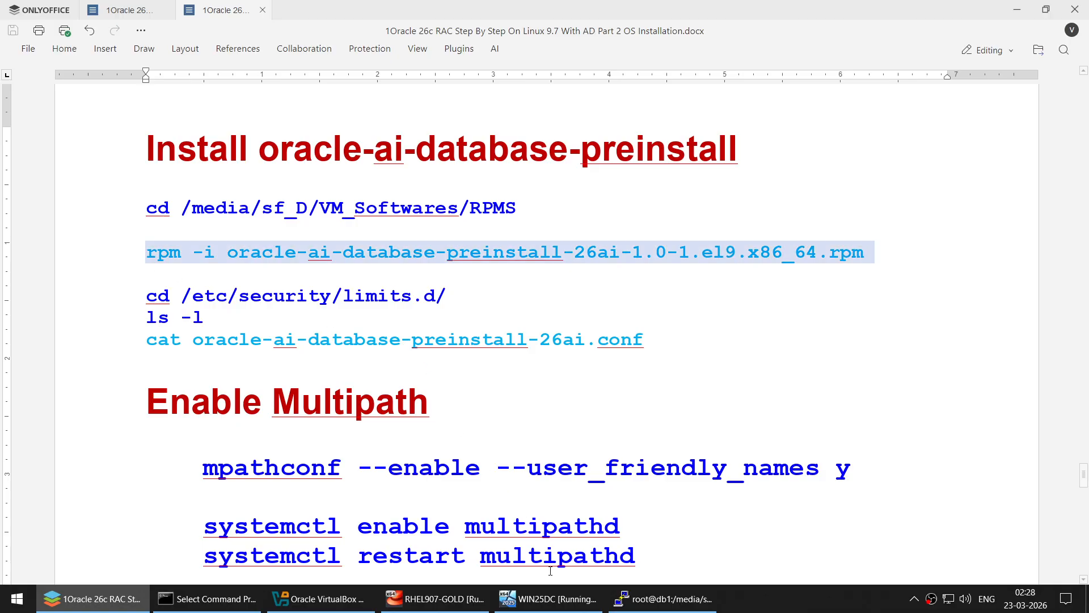
key(ctrl+c)
click(663, 599)
right_click(525, 163)
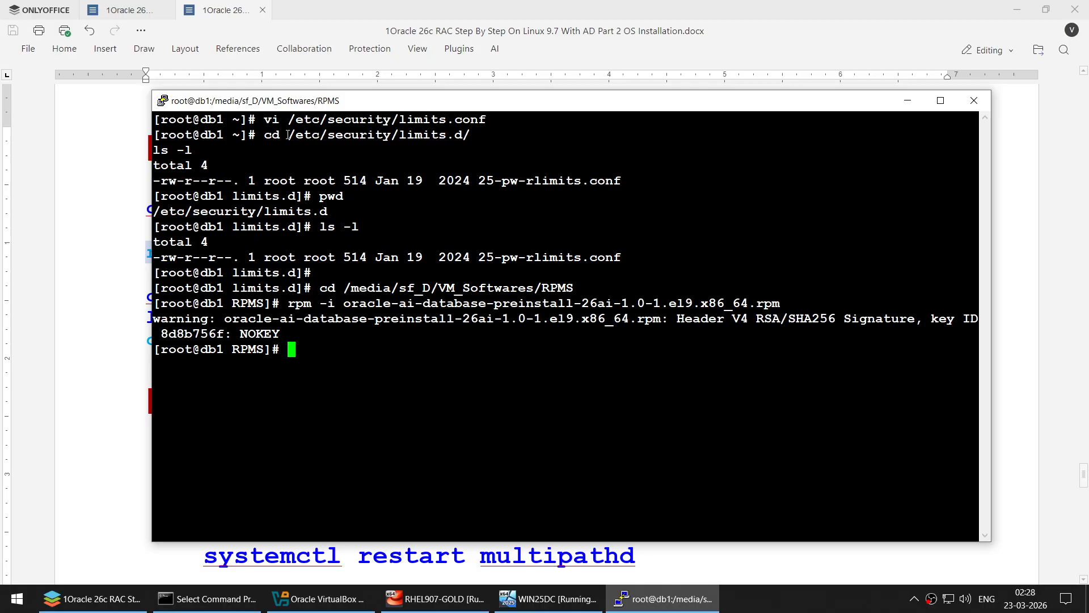
- Change into /etc/security/limits.d and list it, revealing the new preinstall limits file
drag(265, 134, 479, 136)
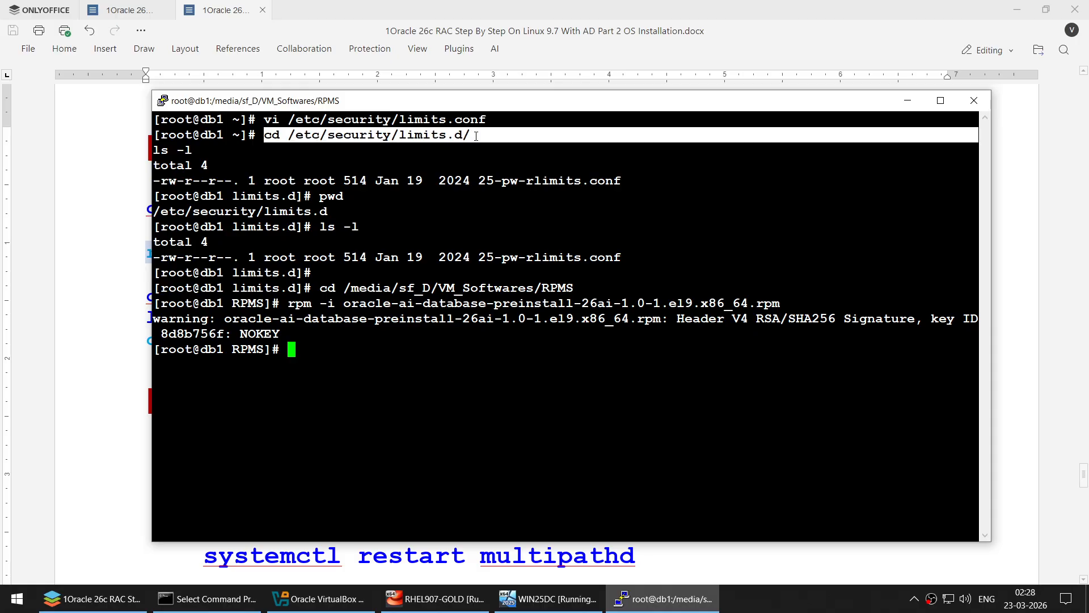
key(Return)
right_click(607, 372)
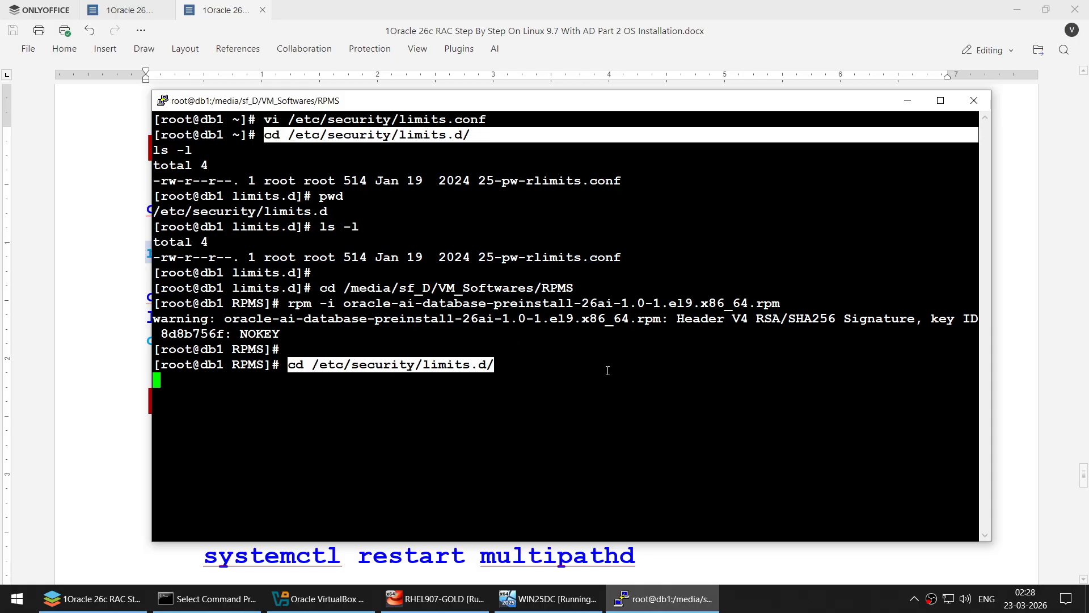
key(Return)
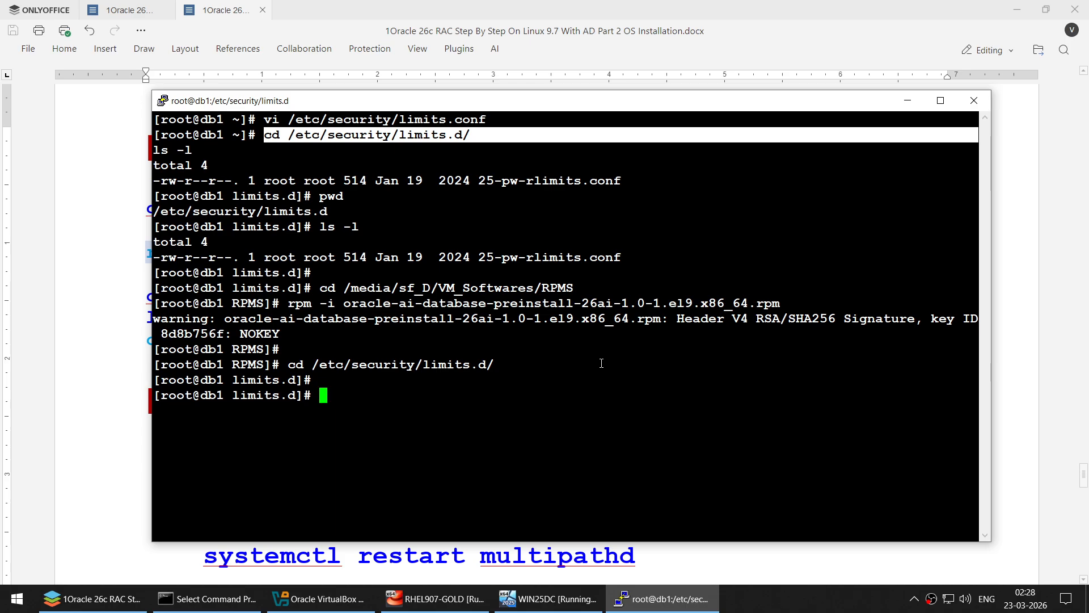
text(ls -l)
key(Return)
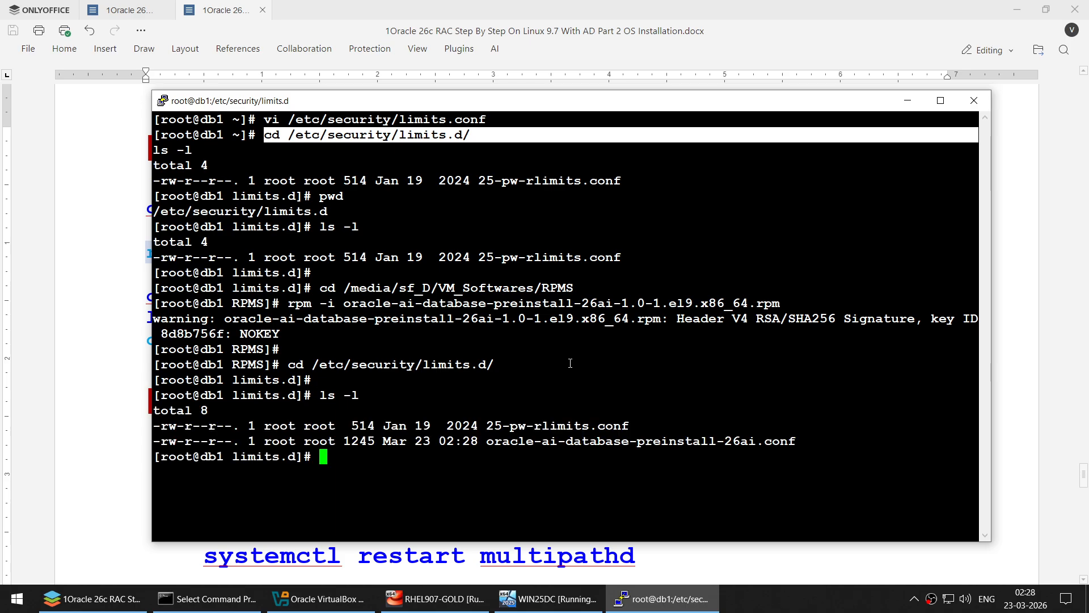
- Display oracle-ai-database-preinstall-26ai.conf with cat, then clear the terminal
double_click(578, 441)
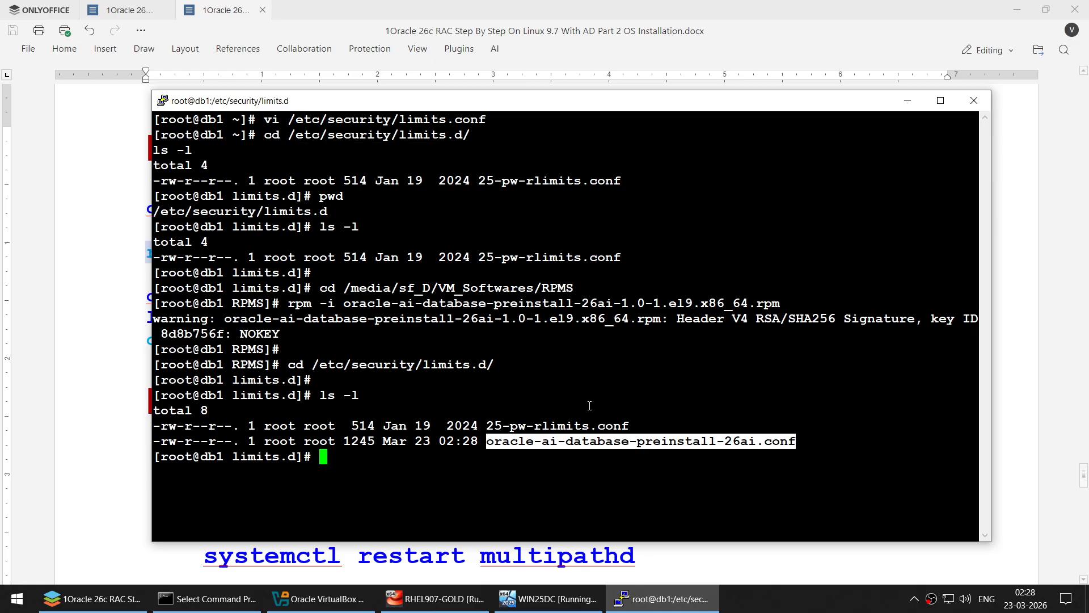
text(cat)
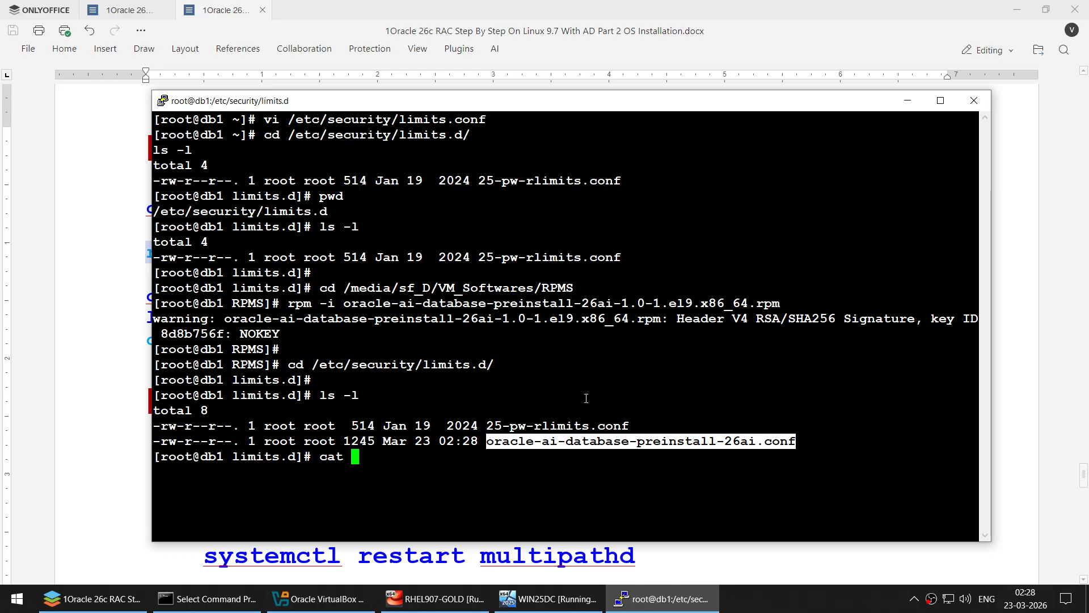
double_click(641, 441)
right_click(641, 441)
key(Return)
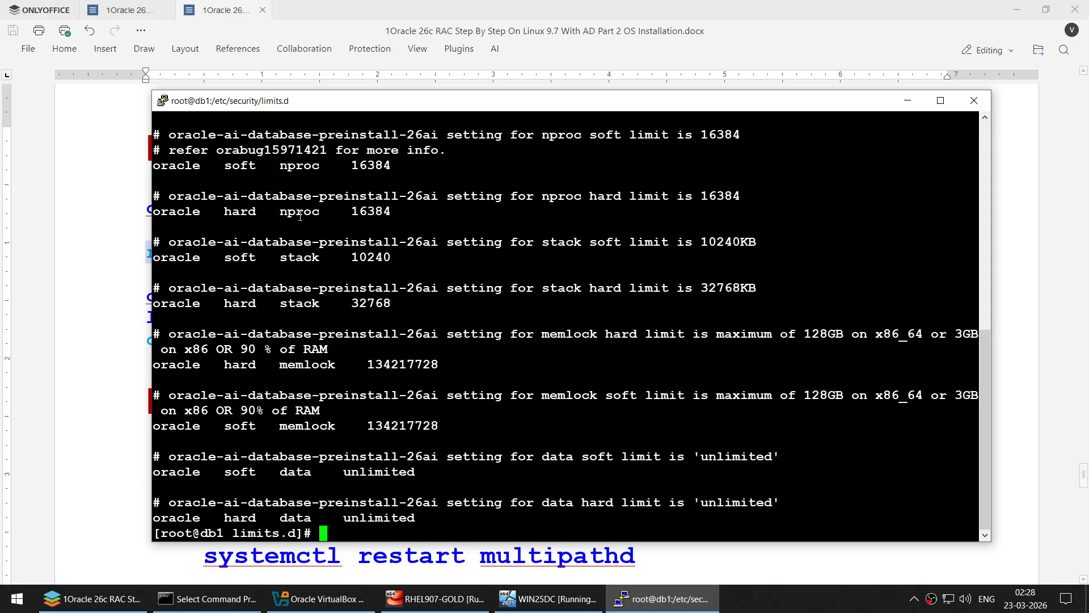
scroll(296, 292, up, 6)
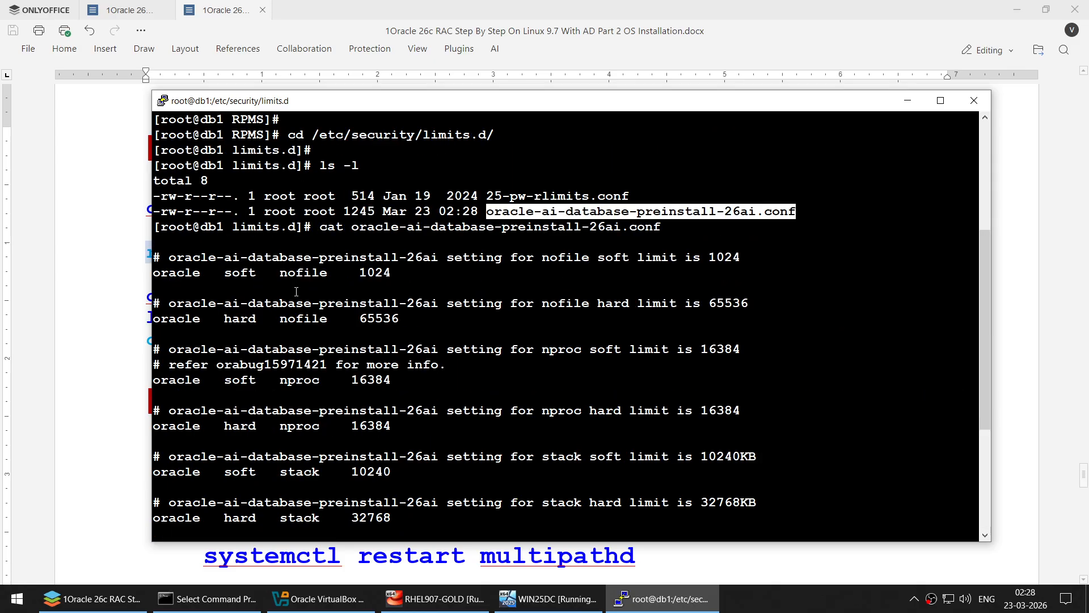
scroll(296, 292, down, 6)
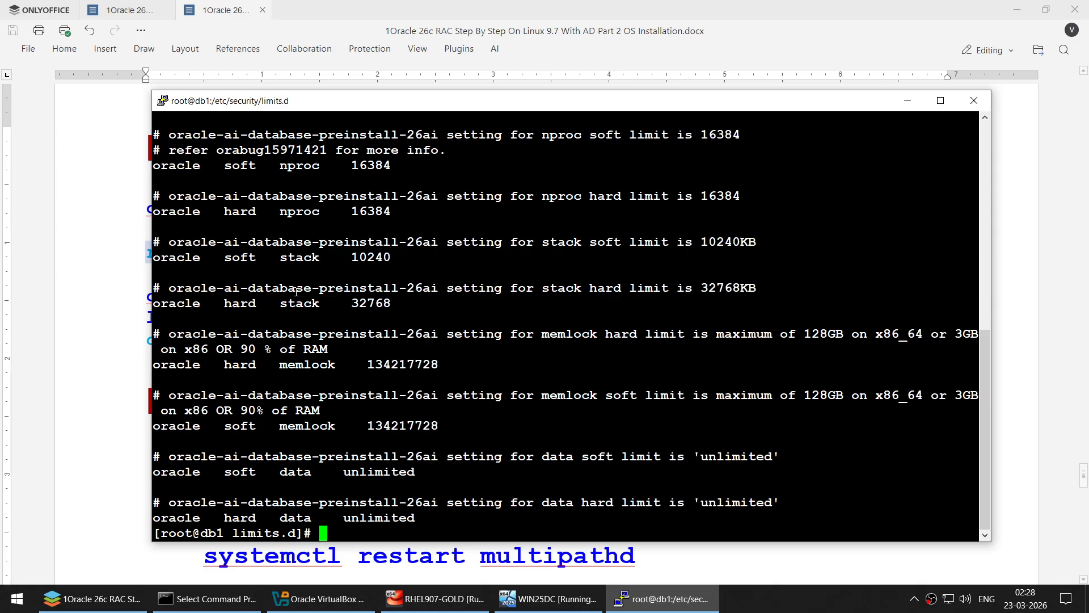
text(clear)
key(Return)
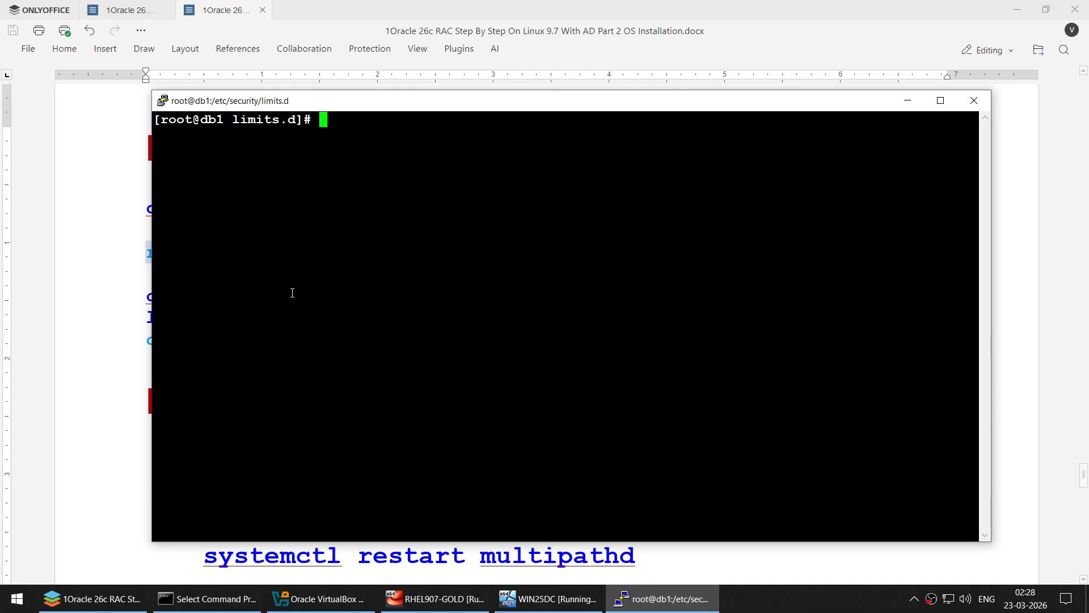
- Print /etc/sysctl.conf and review the preinstall's kernel settings, including IPv6 and huge pages
text(cat /etc/)
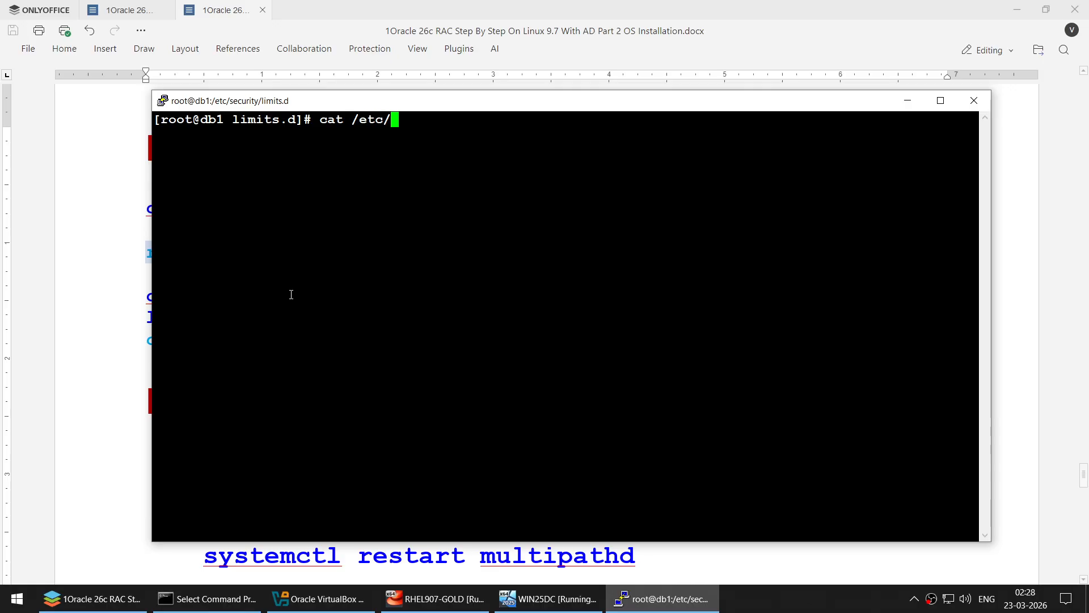
text(sysctl.conf)
key(Return)
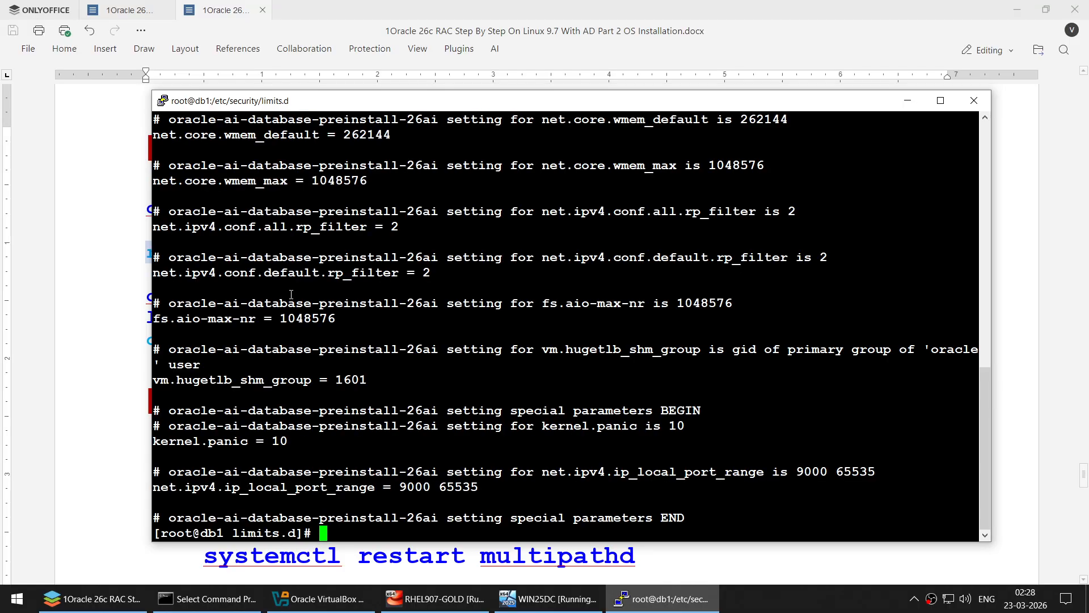
scroll(372, 204, up, 5)
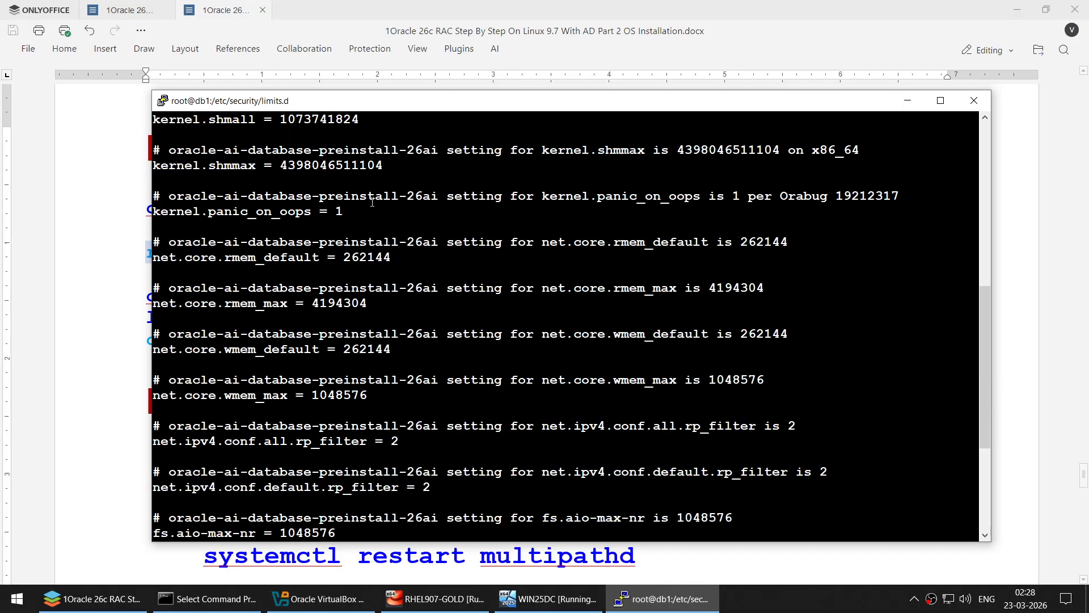
click(1017, 10)
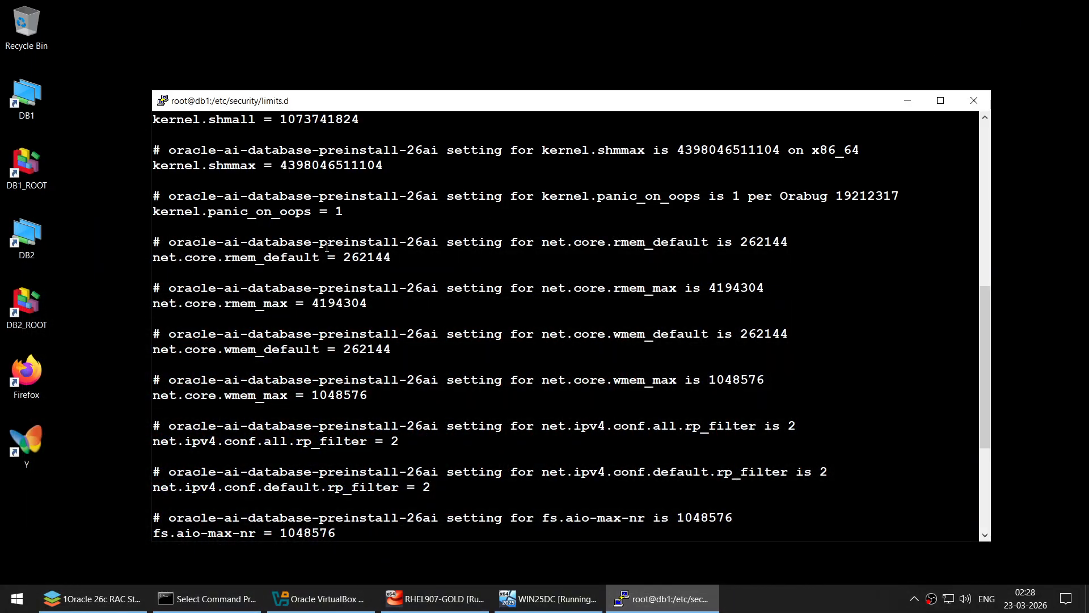
scroll(327, 248, up, 9)
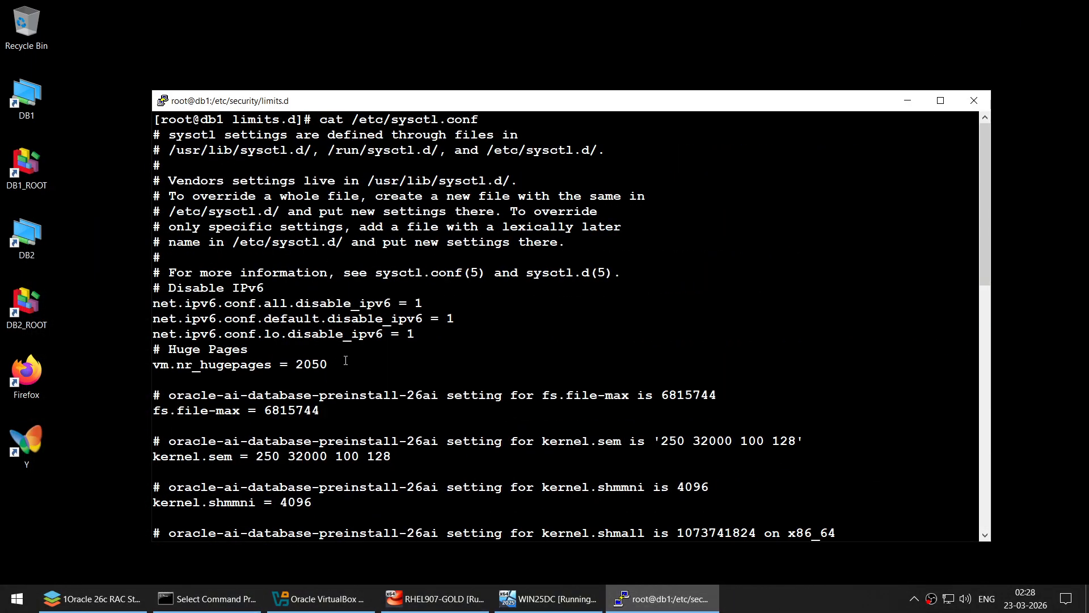
drag(346, 361, 623, 273)
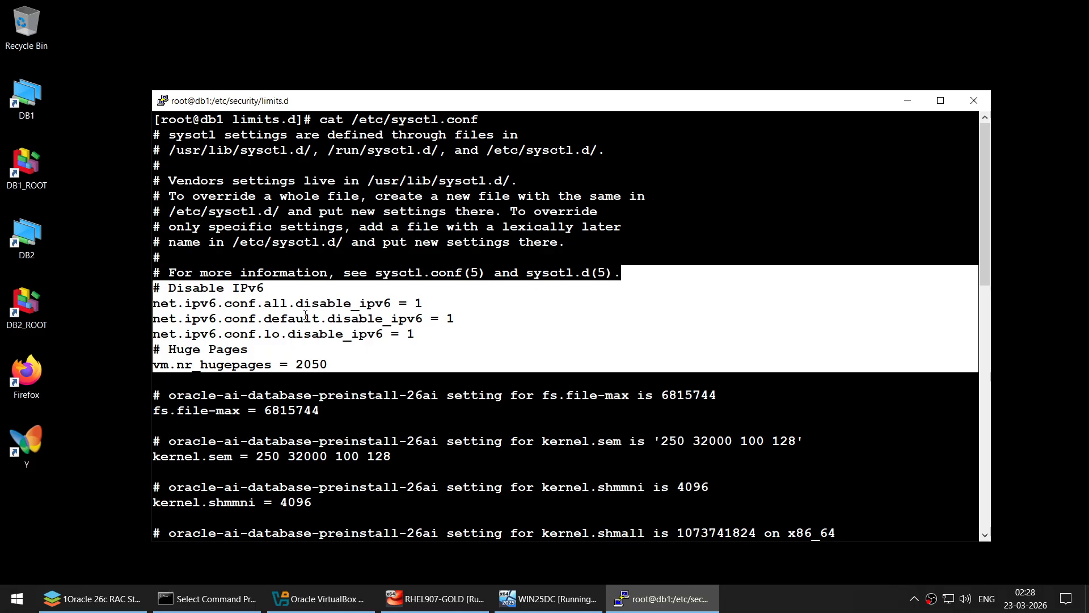
scroll(306, 315, down, 14)
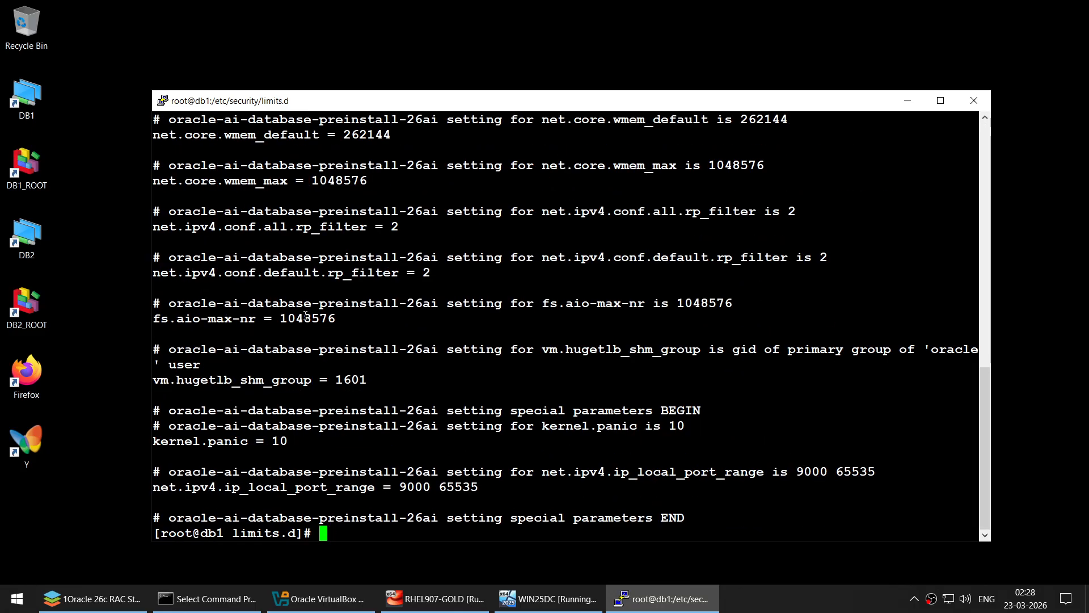
scroll(306, 316, up, 14)
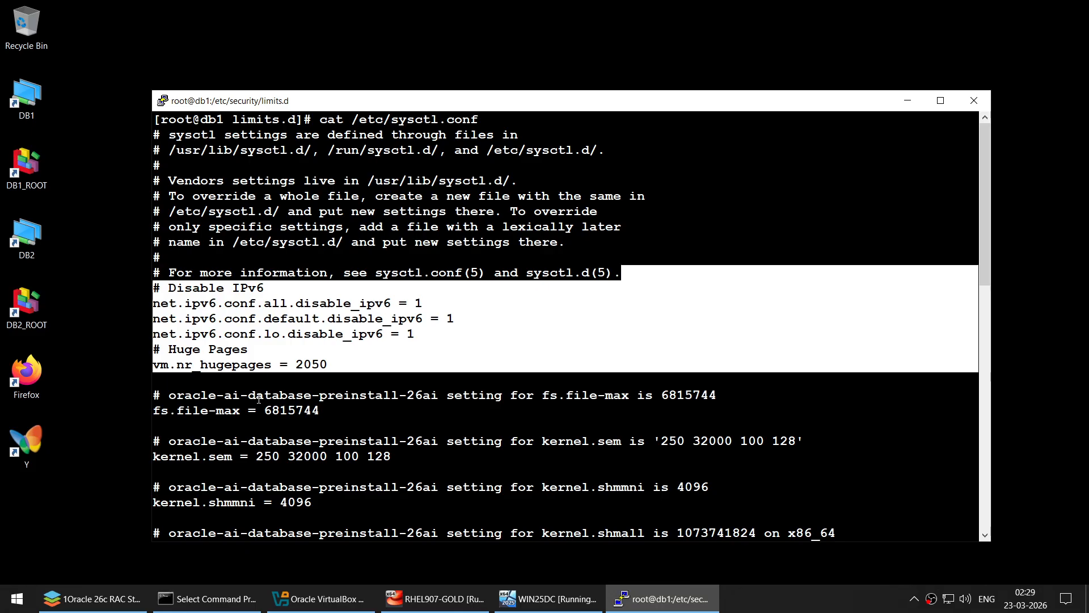
drag(256, 395, 474, 393)
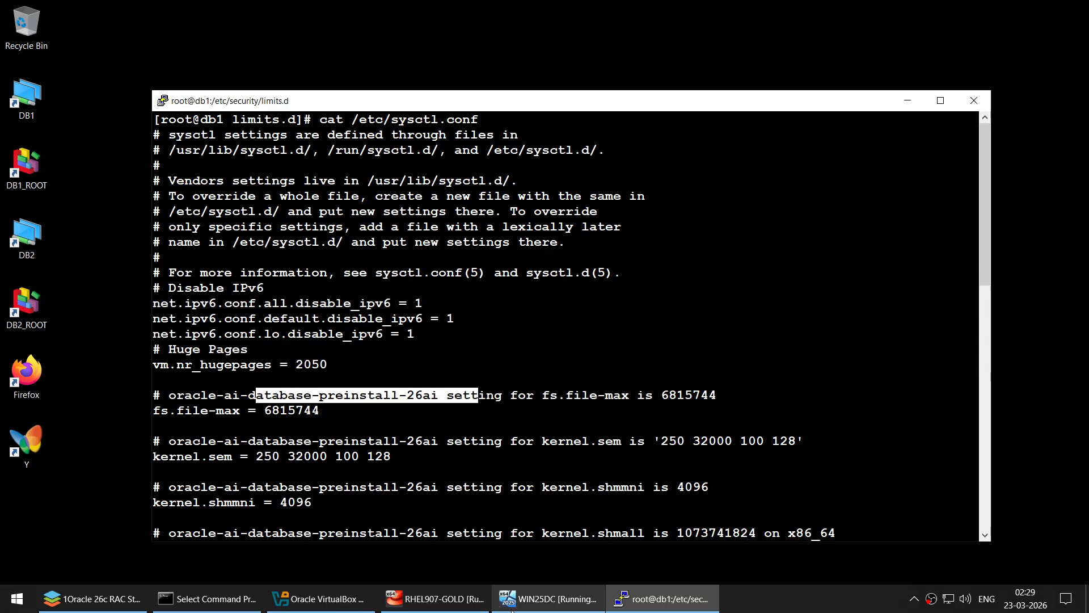
click(343, 600)
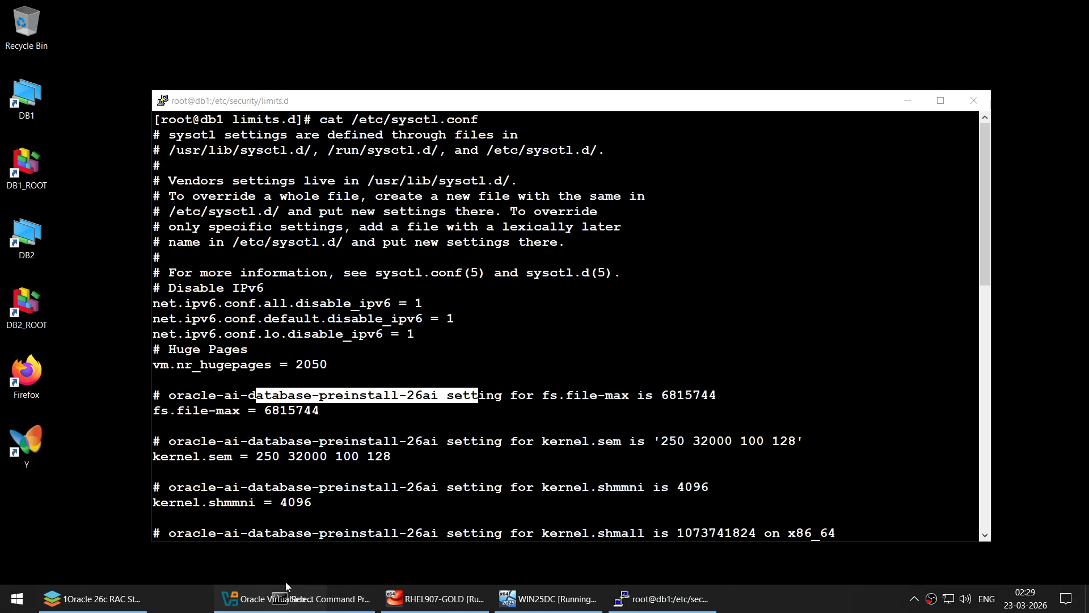
click(90, 598)
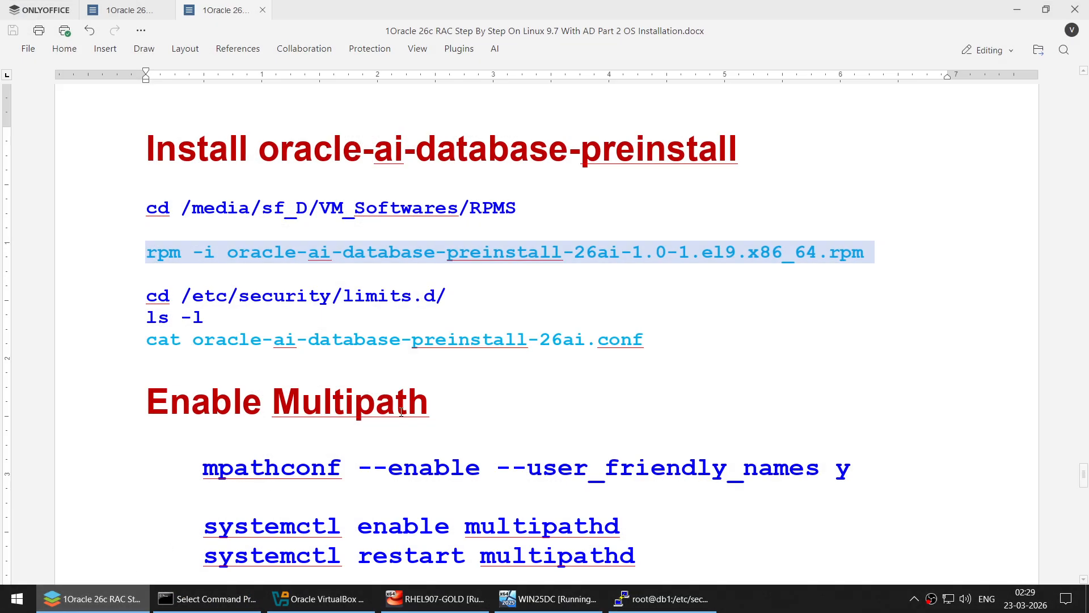
- Scroll the guide to Enable Multipath and put the cursor before multipathd in the enable line
click(406, 250)
drag(574, 252, 609, 252)
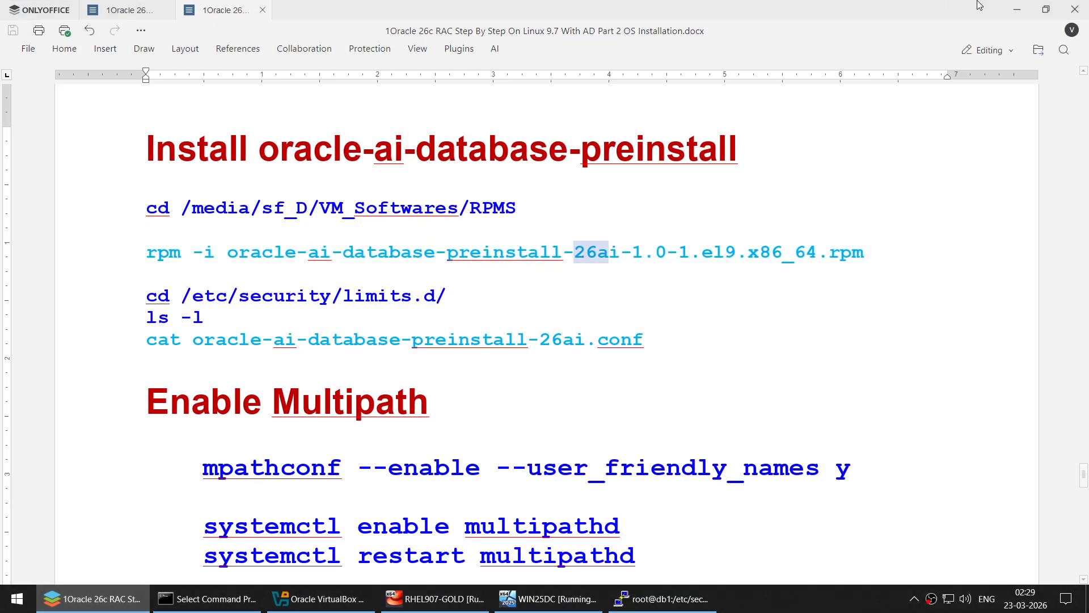
click(1023, 12)
scroll(306, 337, down, 10)
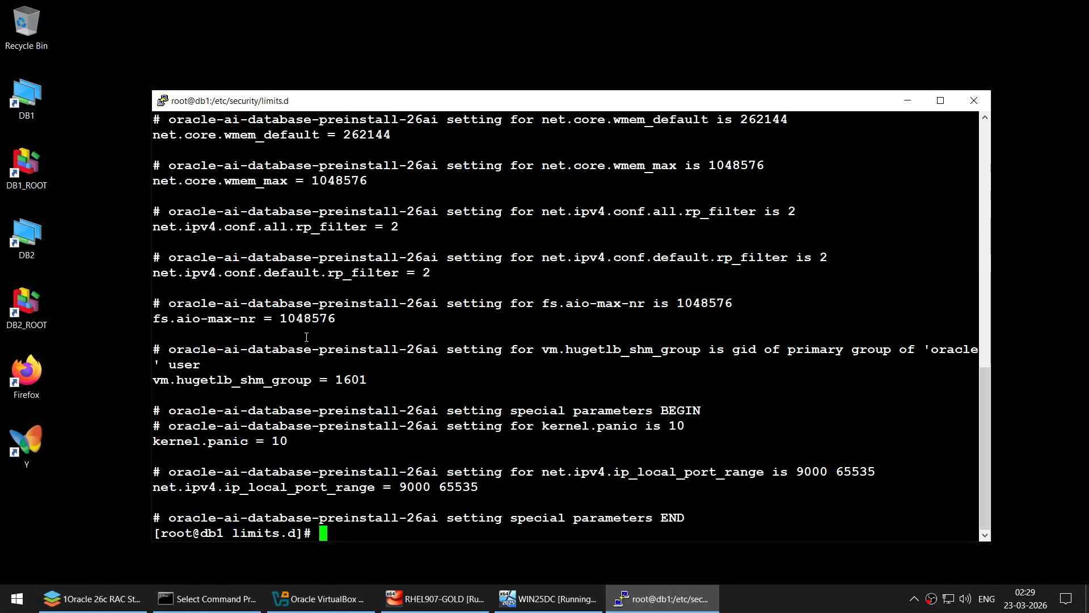
click(138, 593)
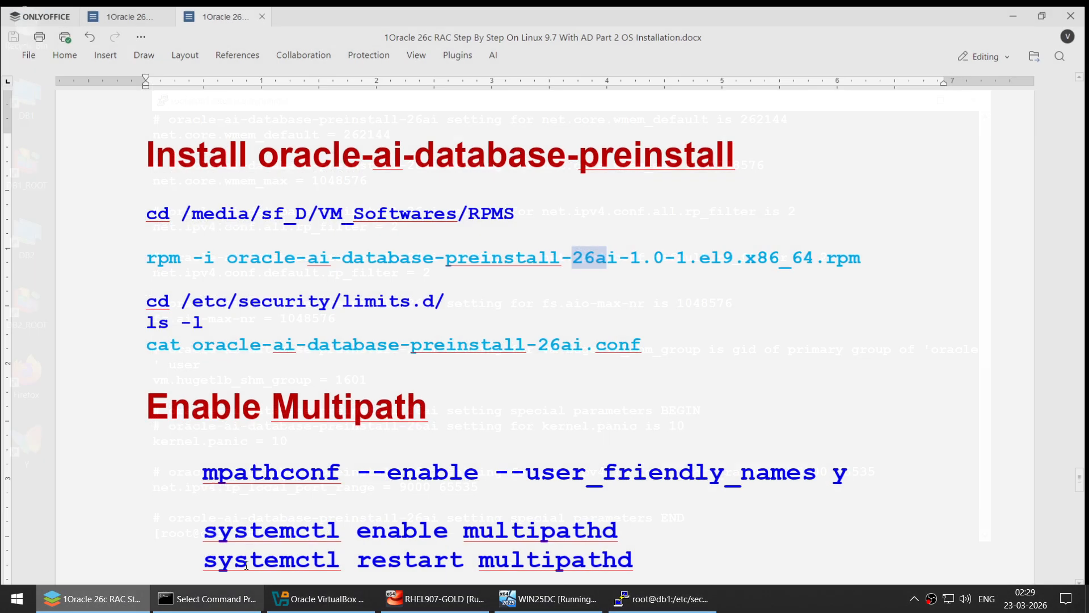
scroll(481, 382, down, 5)
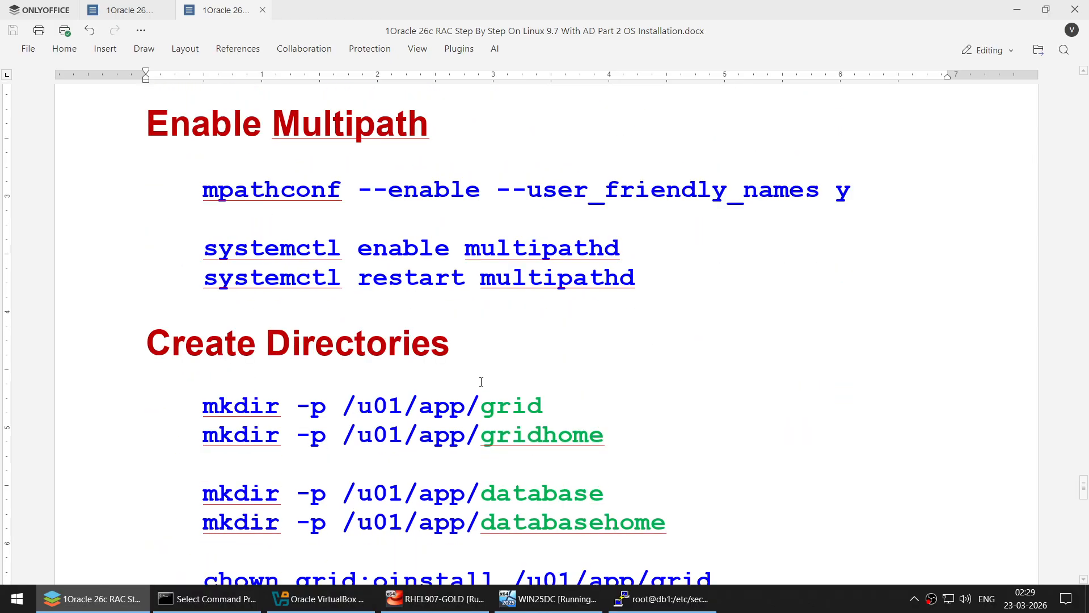
scroll(481, 381, up, 1)
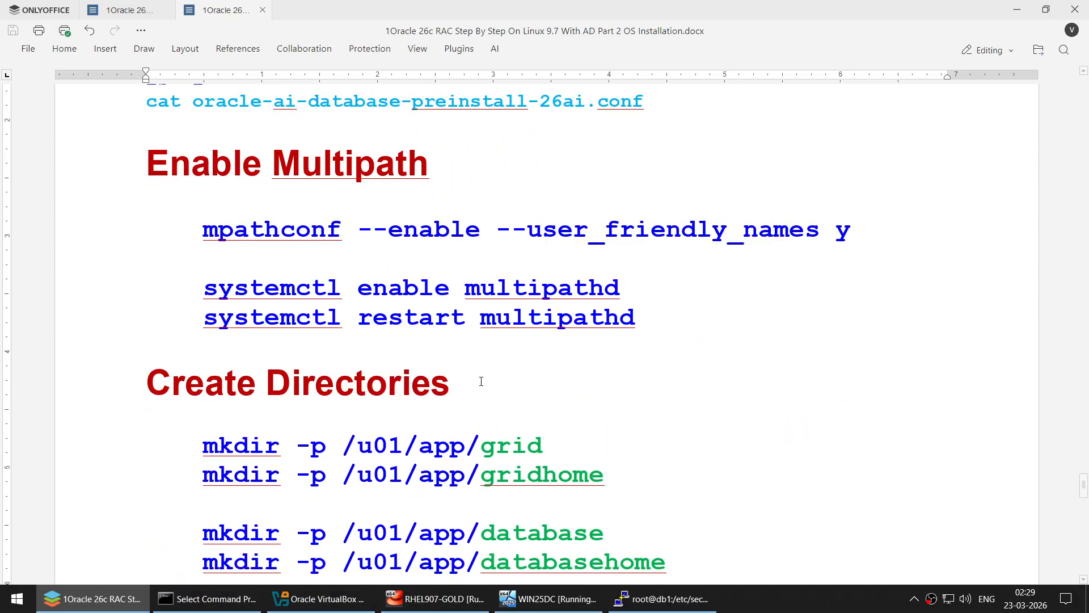
scroll(482, 382, down, 2)
scroll(450, 234, up, 1)
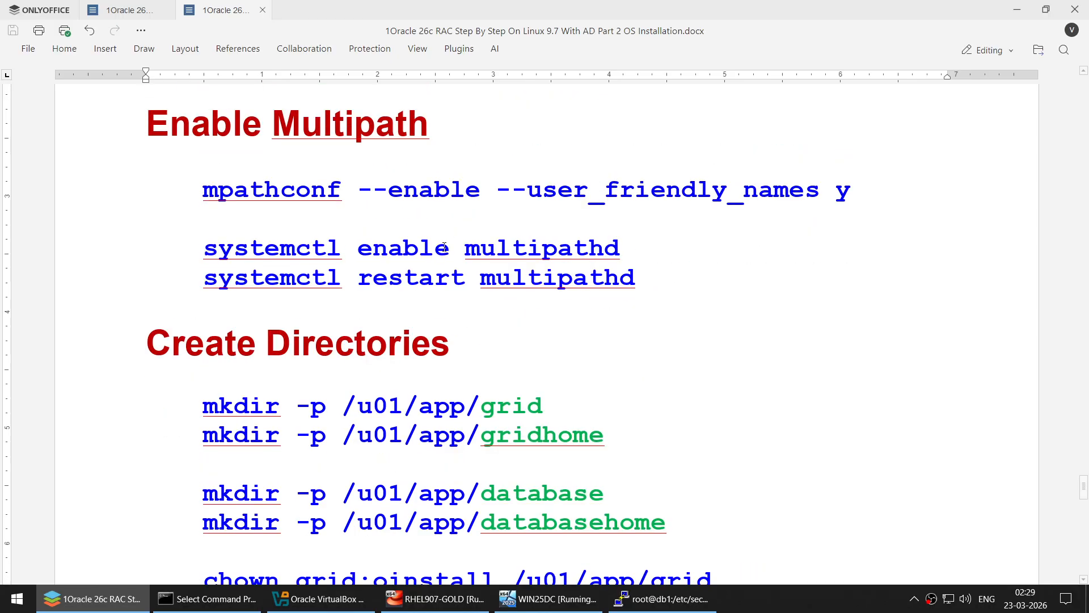
click(461, 251)
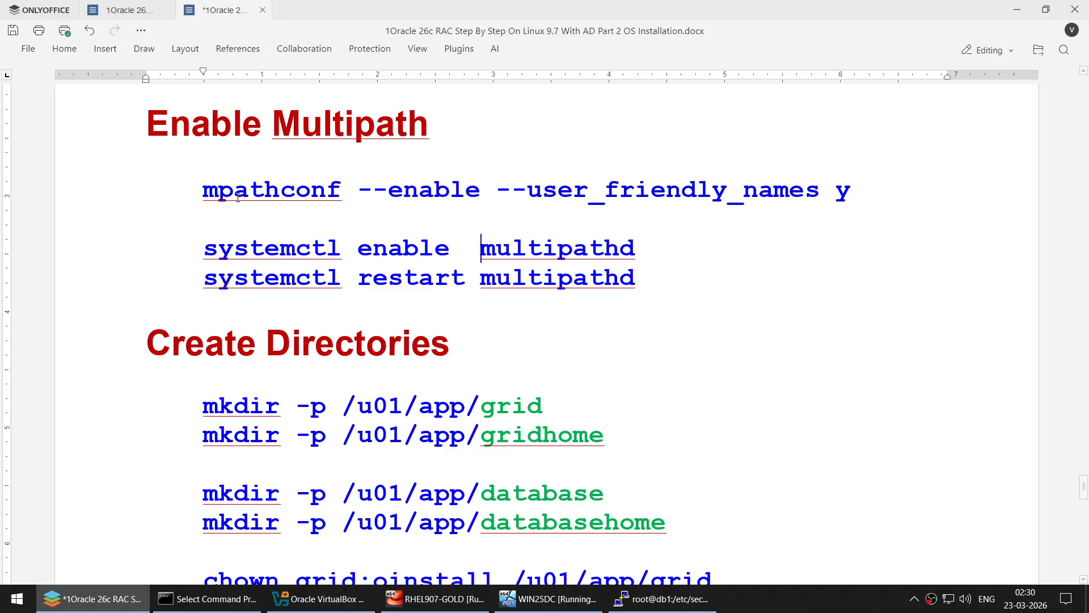
- Select the mpathconf command line in the guide's Enable Multipath section
click(187, 194)
scroll(804, 312, up, 3)
drag(1084, 487, 1081, 304)
scroll(518, 367, up, 5)
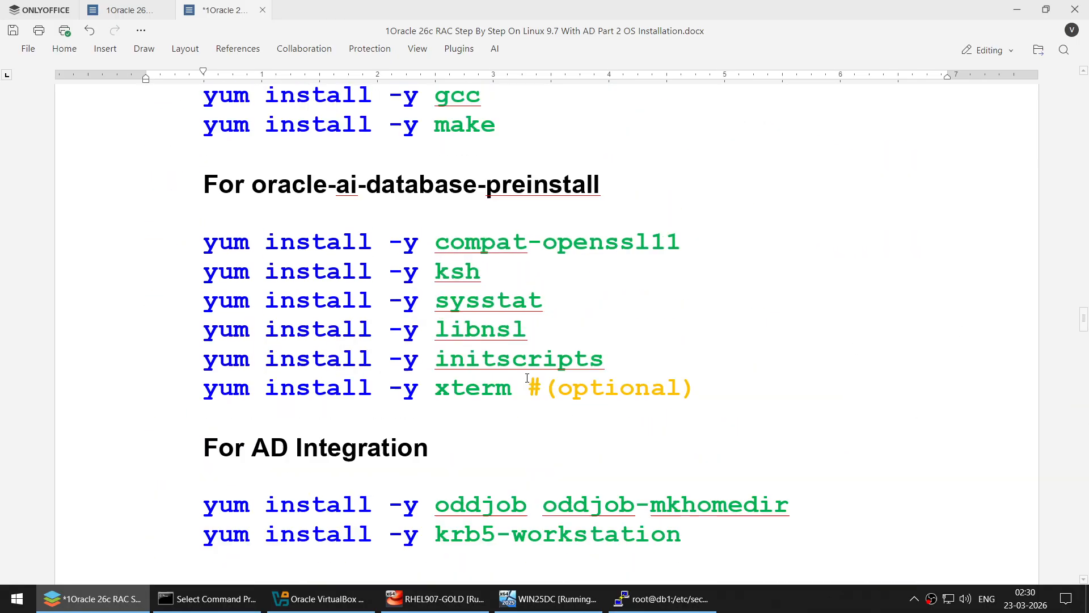
scroll(527, 377, down, 4)
scroll(526, 377, down, 5)
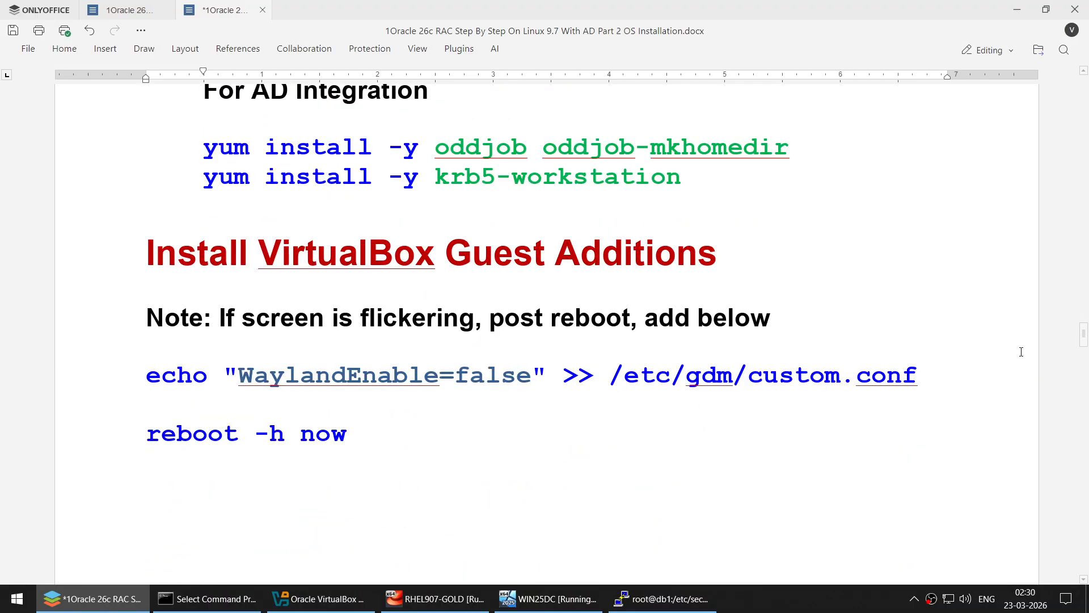
drag(1084, 336, 1078, 519)
scroll(669, 318, down, 1)
scroll(670, 322, down, 1)
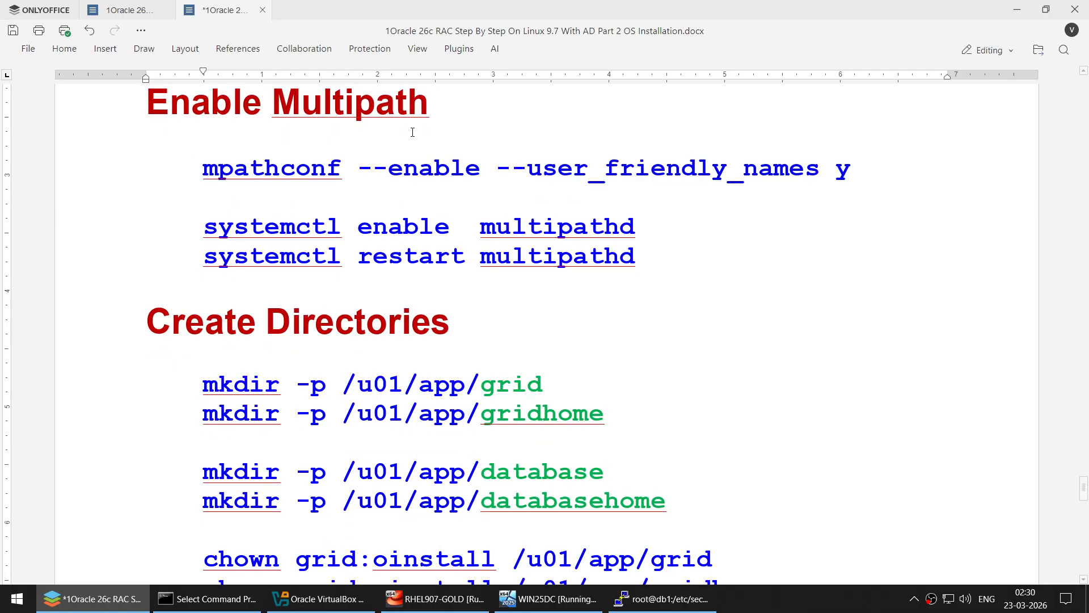
triple_click(846, 173)
key(super+c)
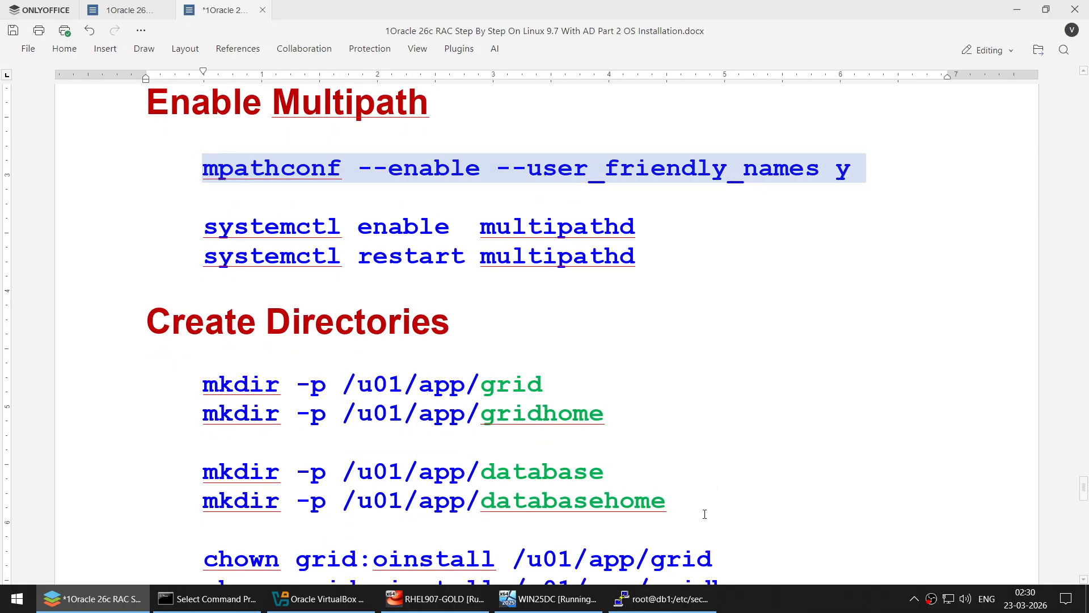
- Clear the db1 root terminal, return to the home directory and paste in the mpathconf command
click(662, 599)
text(clea)
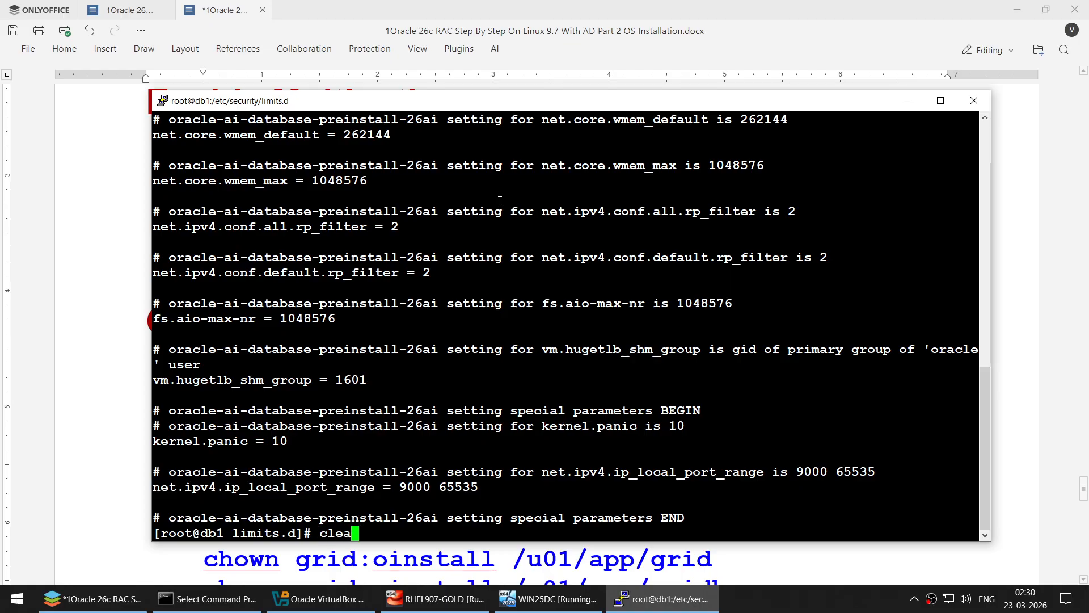
text(r)
key(Return)
text(cd)
key(Return)
text(clear)
key(Return)
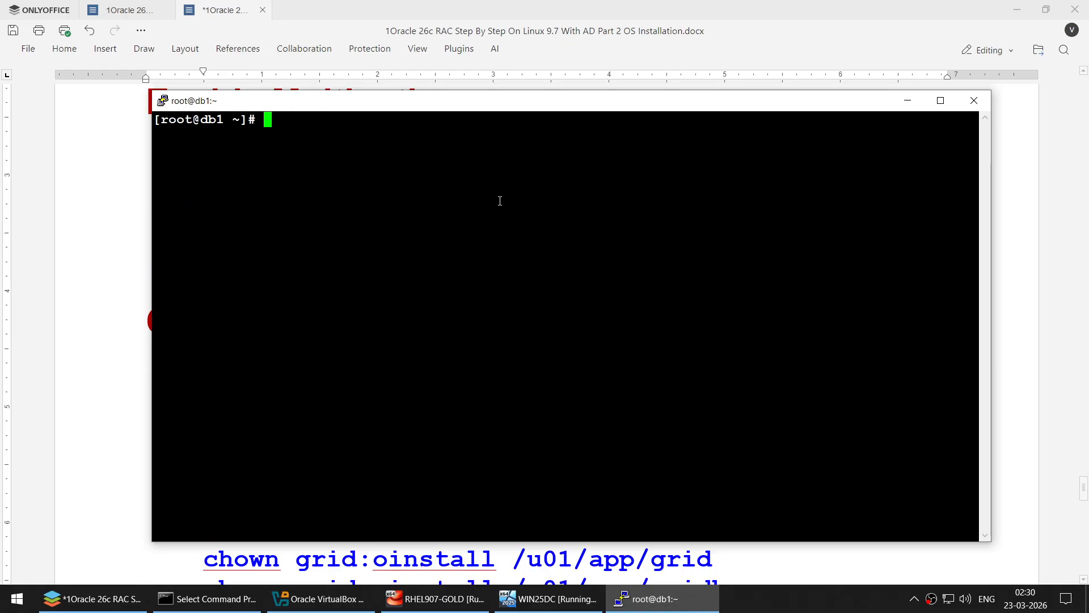
click(1017, 10)
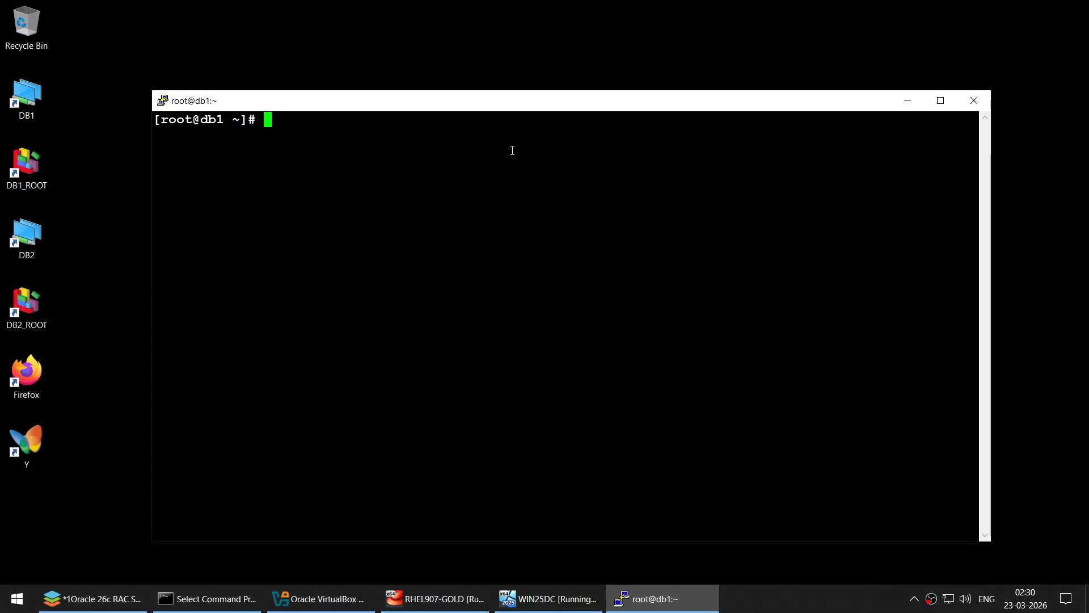
right_click(512, 151)
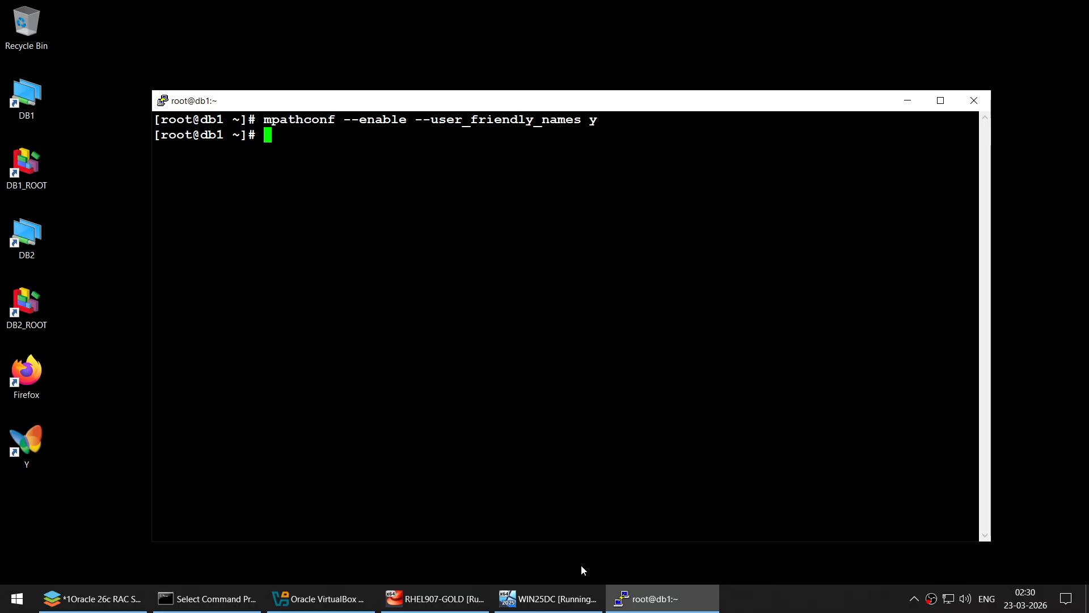
- Copy both systemctl enable/restart multipathd lines and run them on db1
click(122, 605)
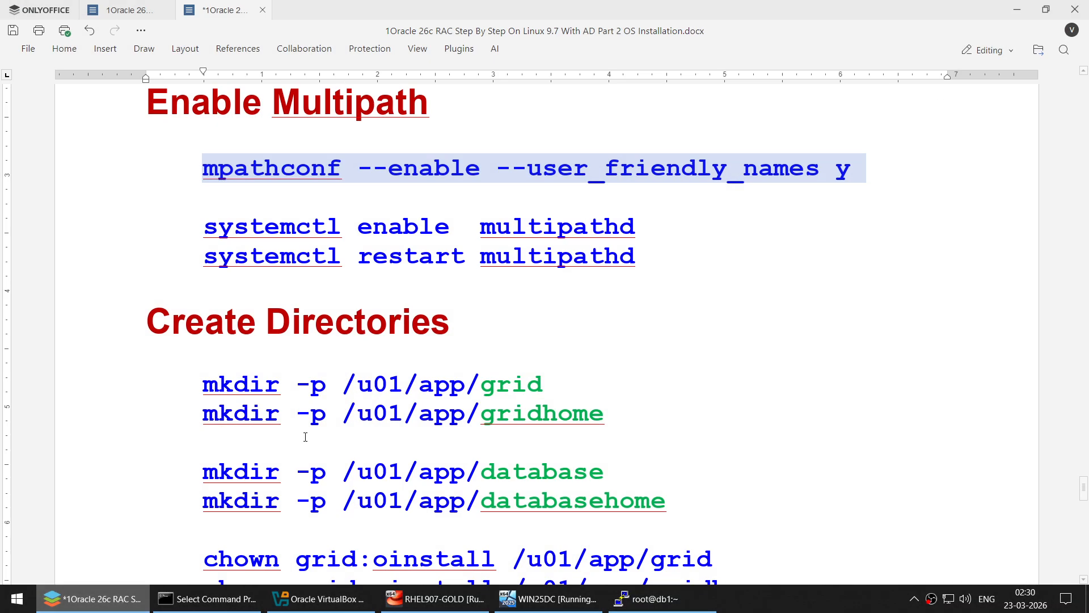
click(203, 228)
shift+click(741, 280)
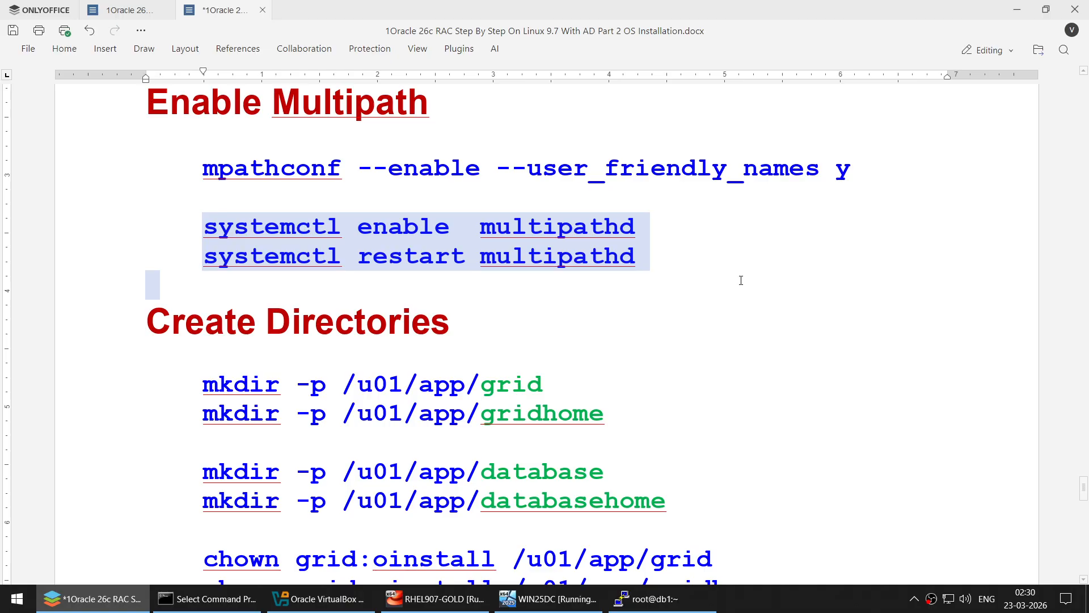
key(ctrl+c)
click(647, 598)
right_click(520, 156)
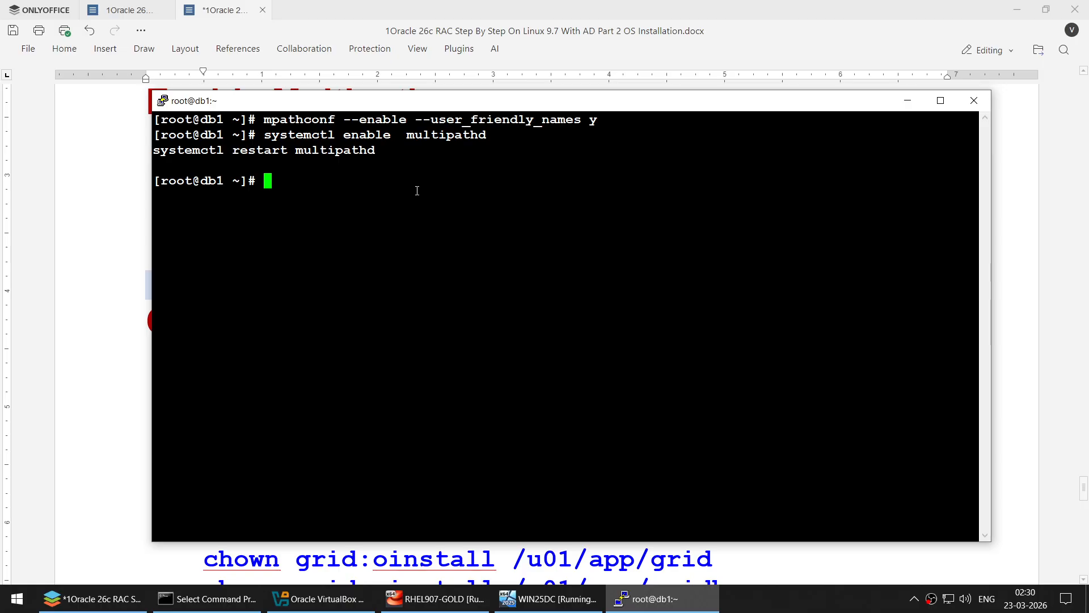
- Review the grid, gridhome, database and databasehome paths in the mkdir commands
click(110, 224)
scroll(202, 141, down, 4)
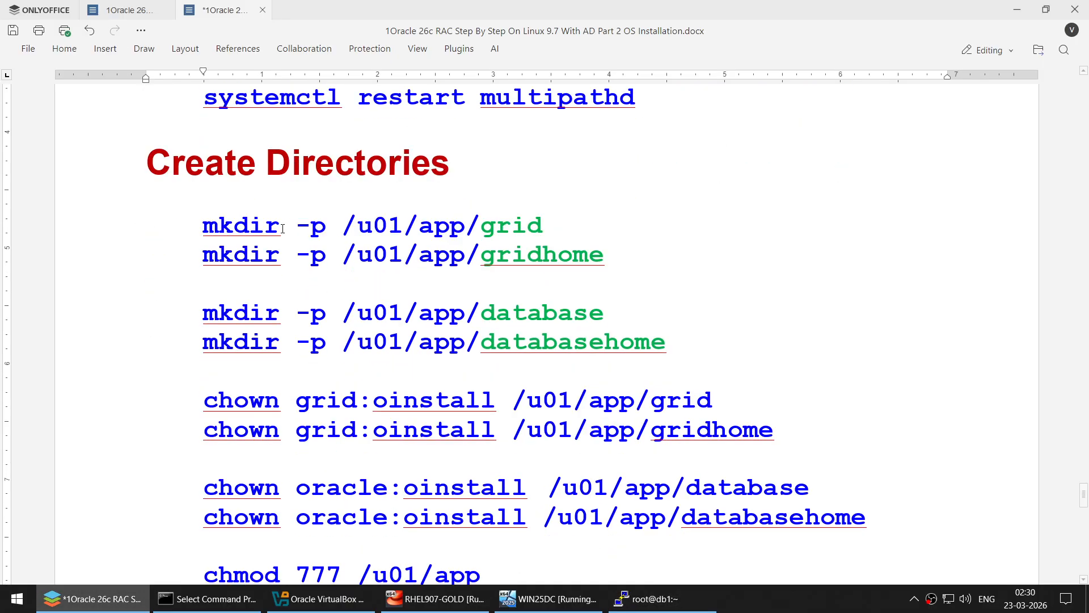
scroll(282, 229, down, 1)
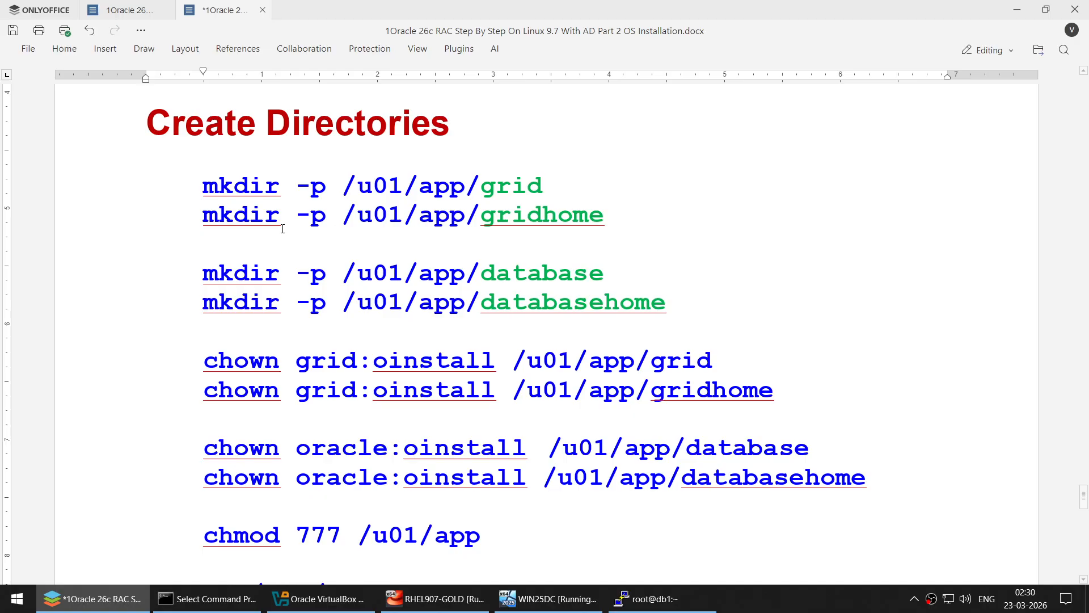
double_click(502, 192)
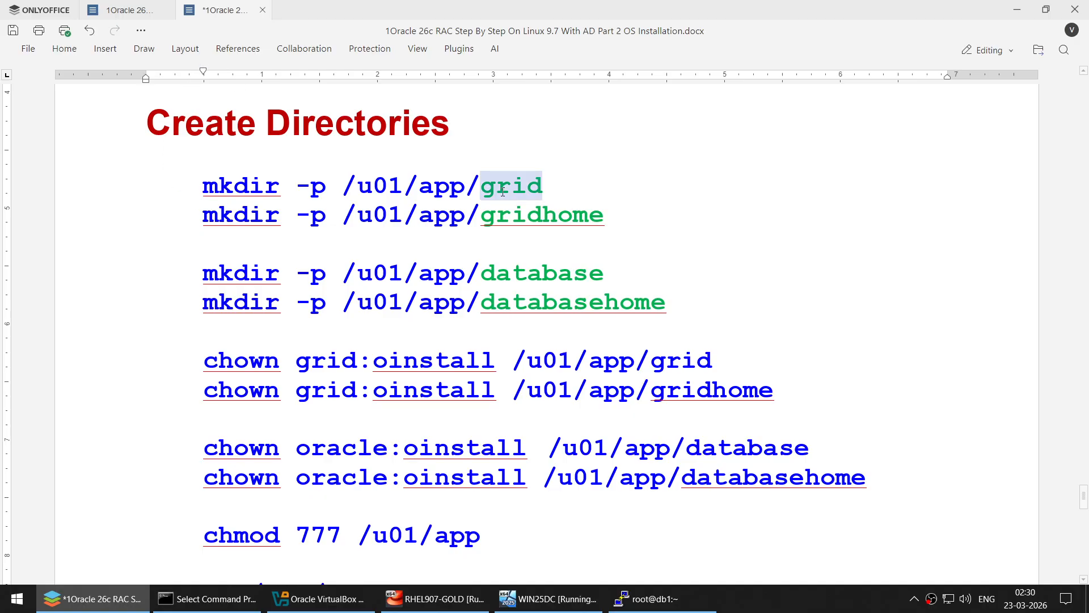
double_click(516, 212)
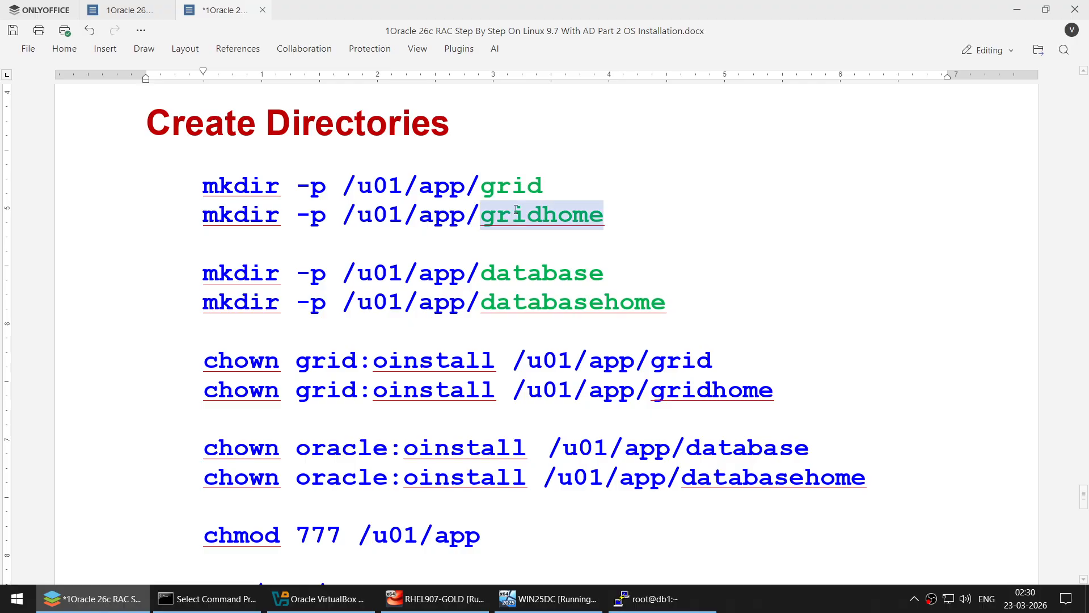
double_click(511, 187)
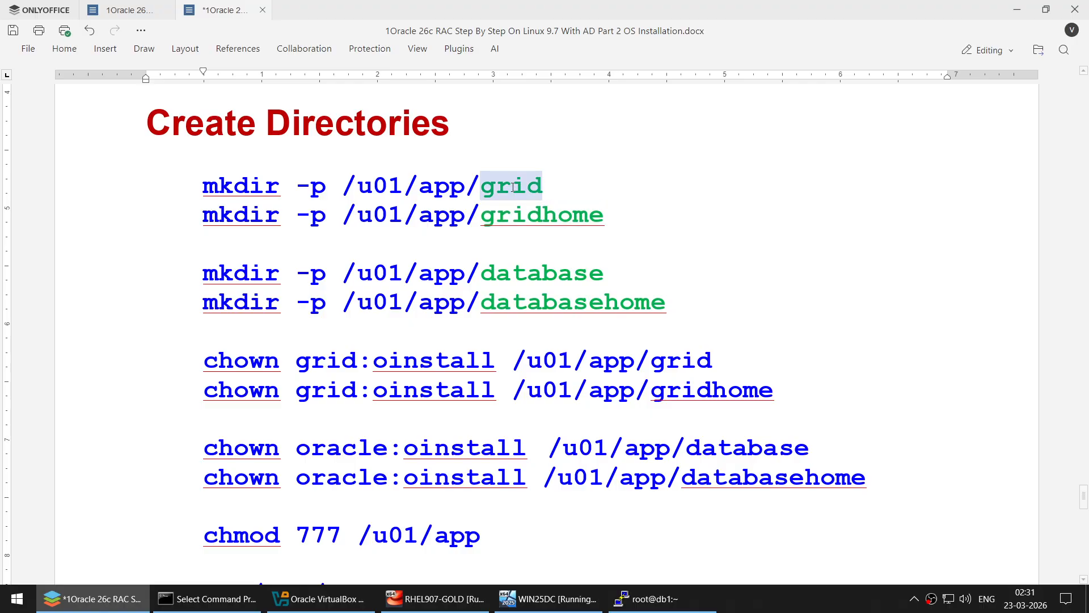
double_click(517, 216)
double_click(532, 271)
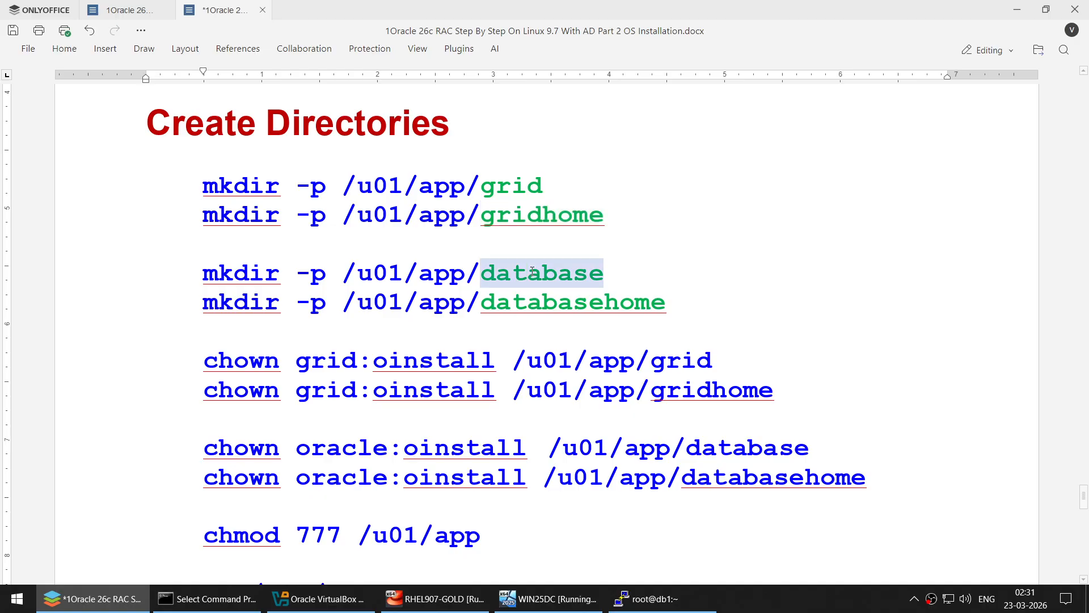
double_click(535, 298)
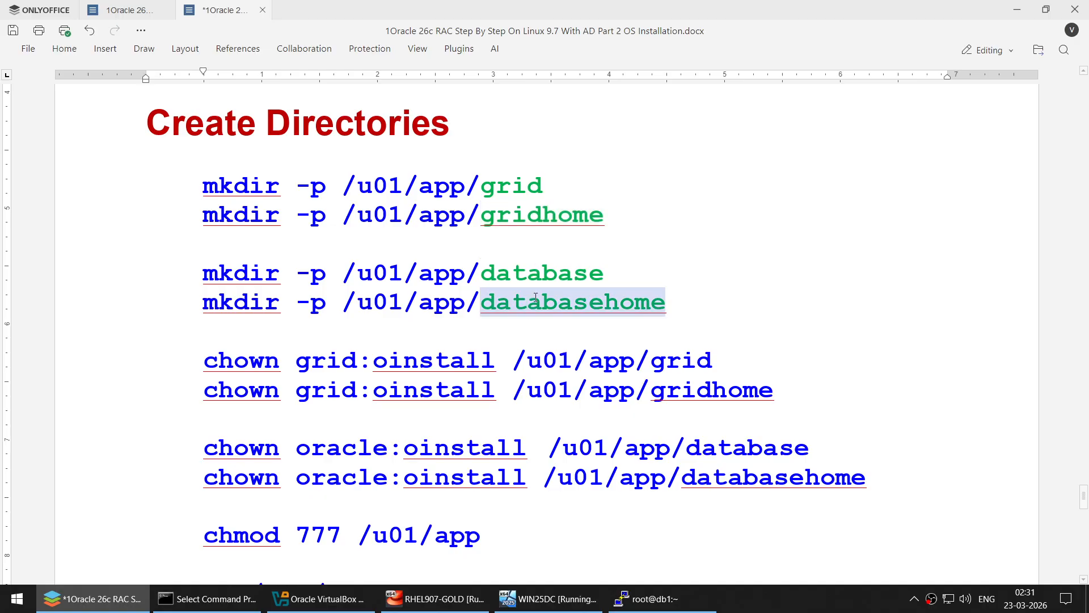
- Review the chown lines giving grid:oinstall and oracle ownership of the directories
double_click(344, 362)
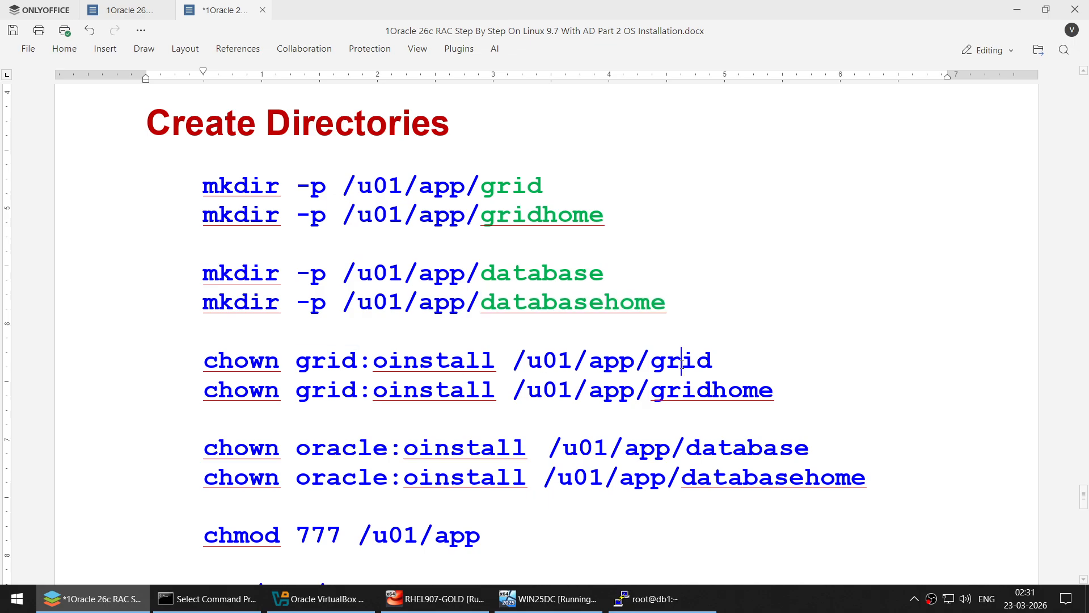
double_click(681, 361)
double_click(721, 389)
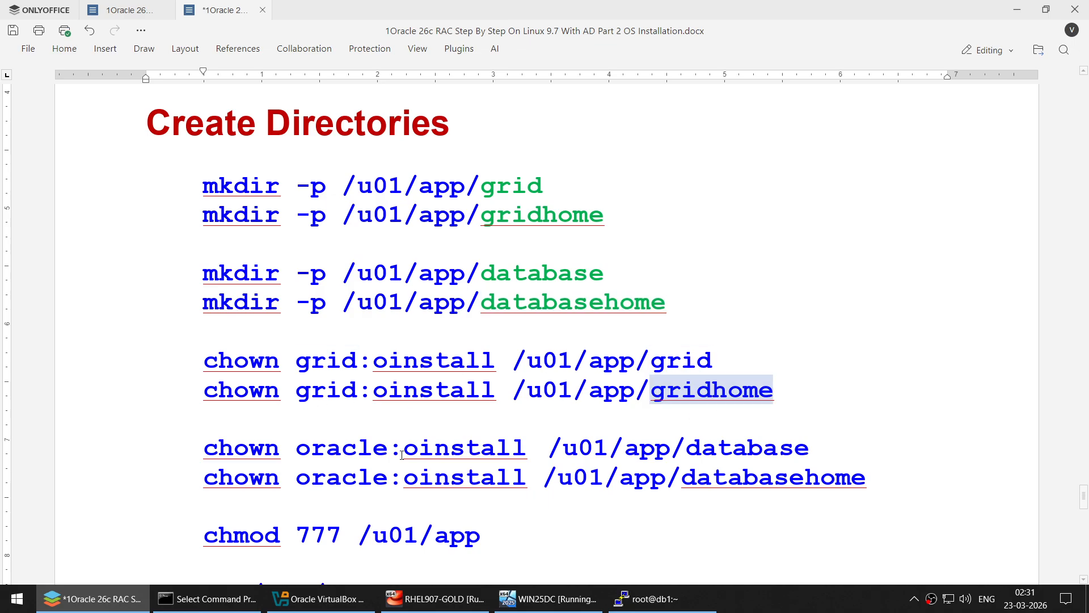
click(356, 448)
double_click(746, 449)
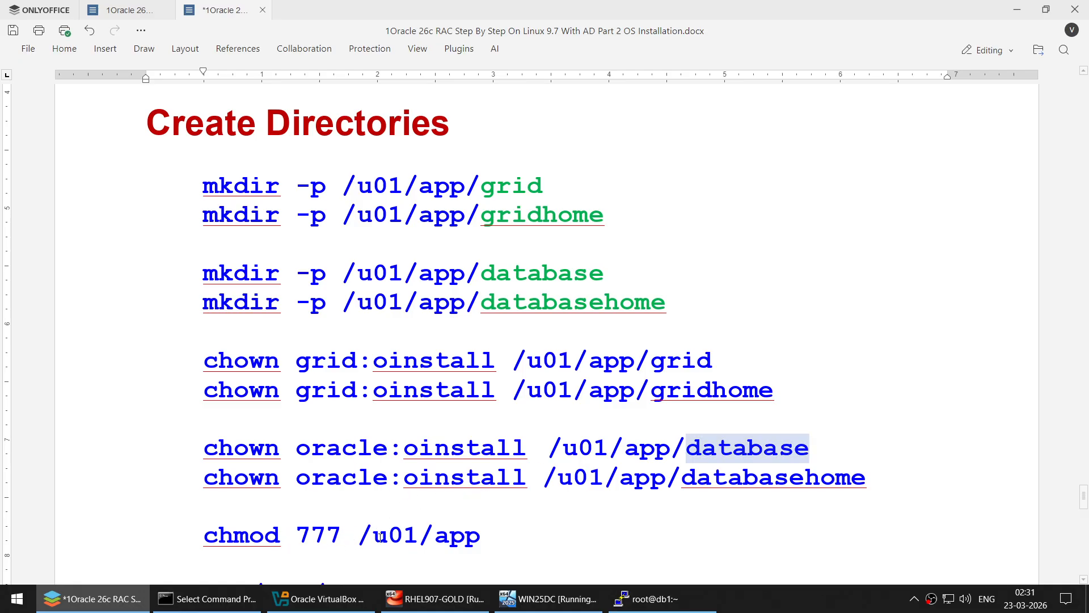
click(499, 535)
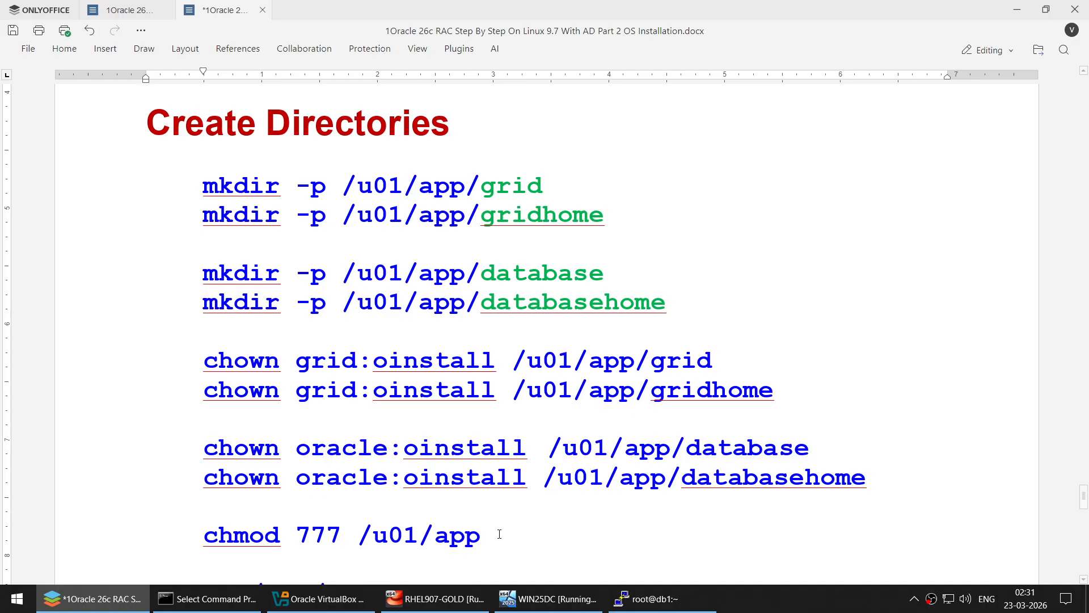
- Select the command block from the first mkdir through the ls -l line
click(202, 186)
scroll(548, 359, down, 2)
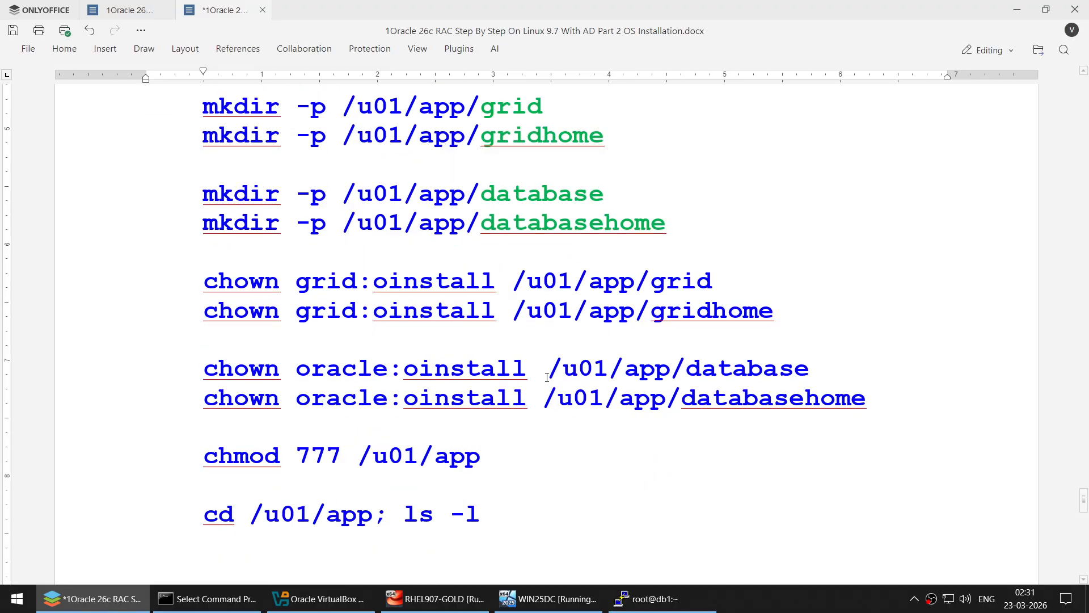
shift+click(514, 513)
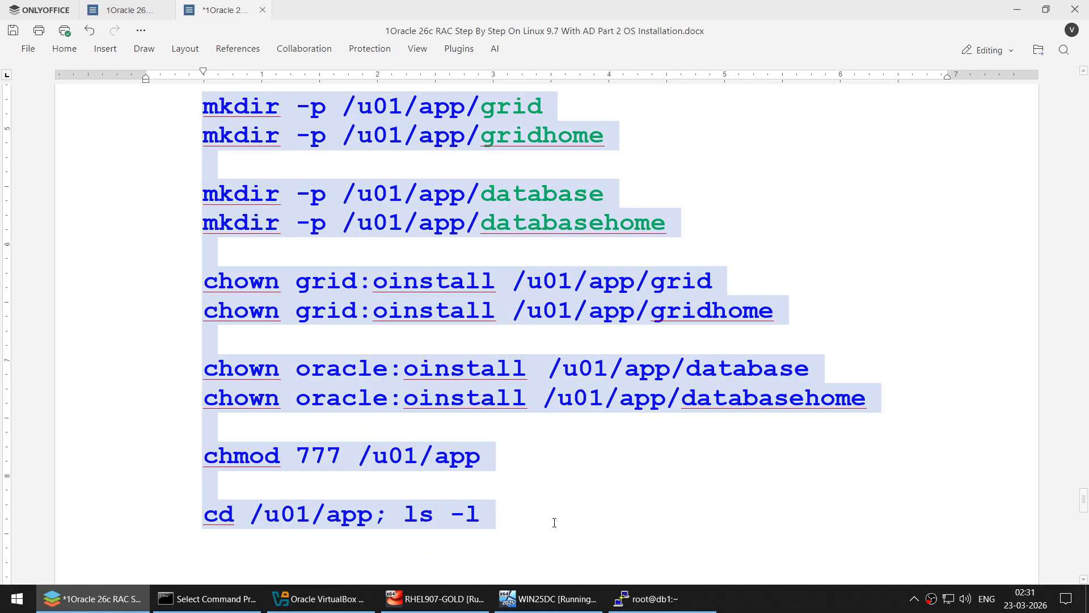
- Clear the db1 terminal and close the open VM settings without saving
click(647, 598)
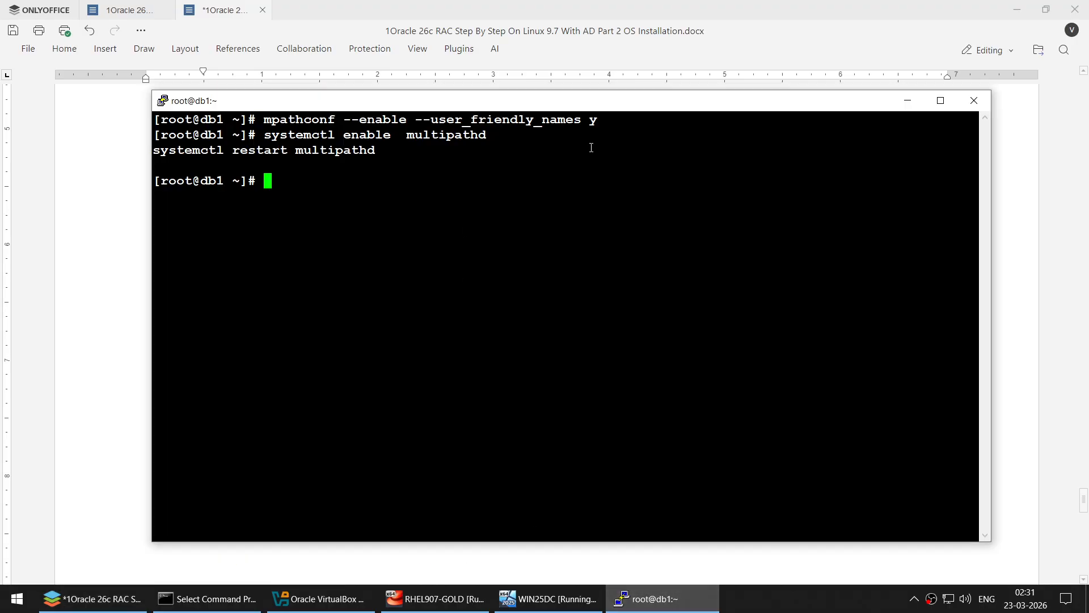
click(1017, 10)
text(cle)
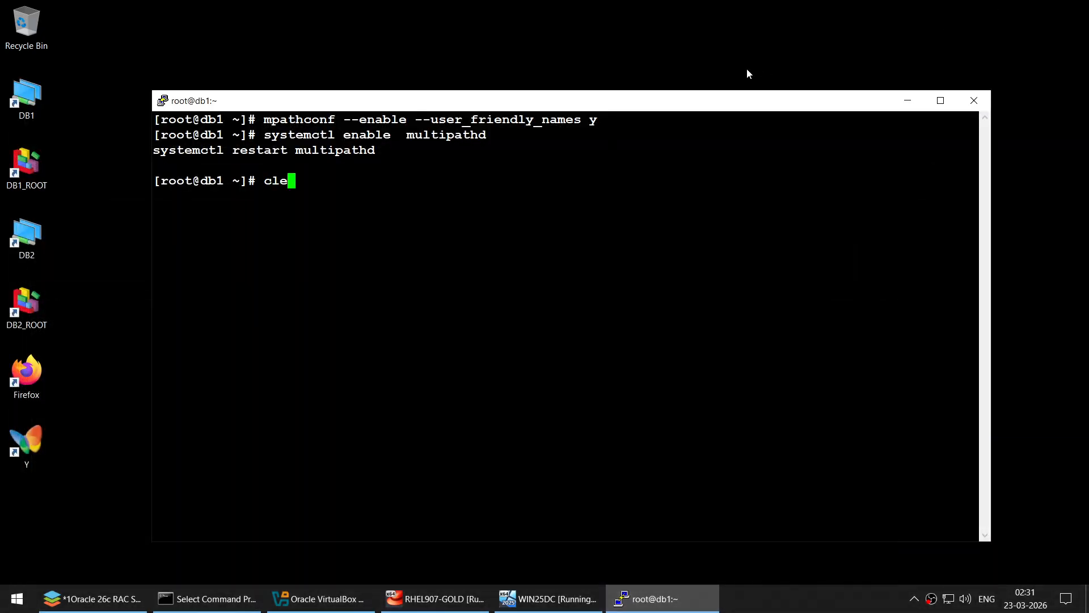
text(ar)
key(Return)
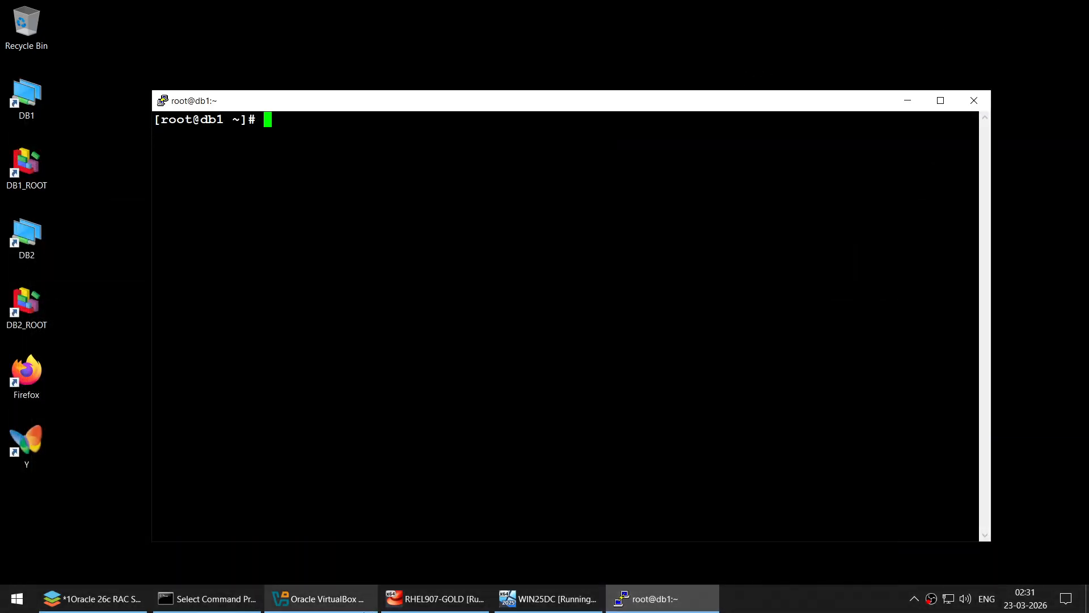
click(364, 607)
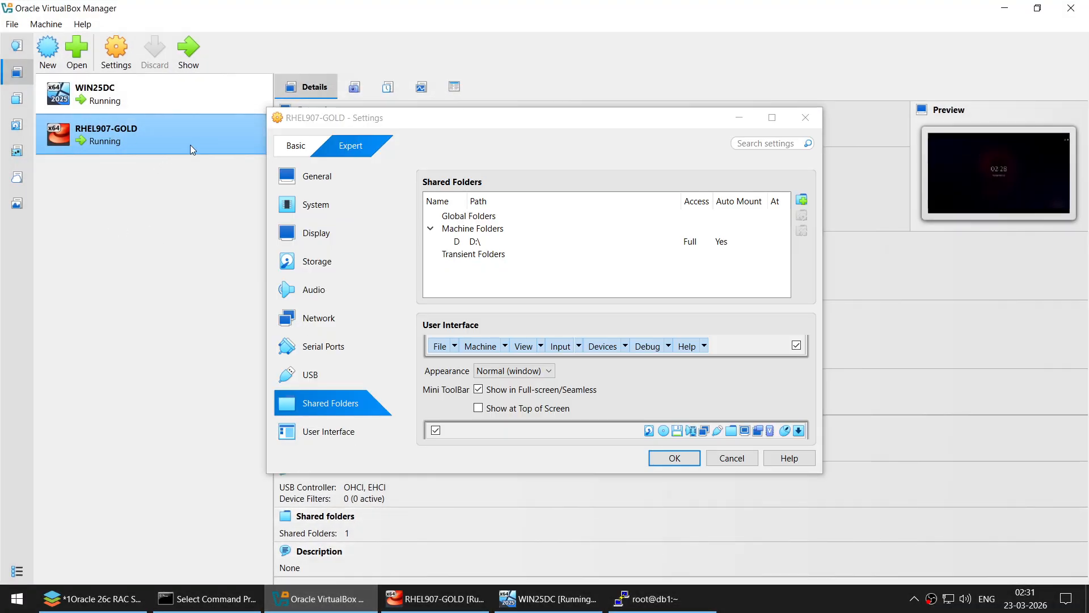
click(734, 458)
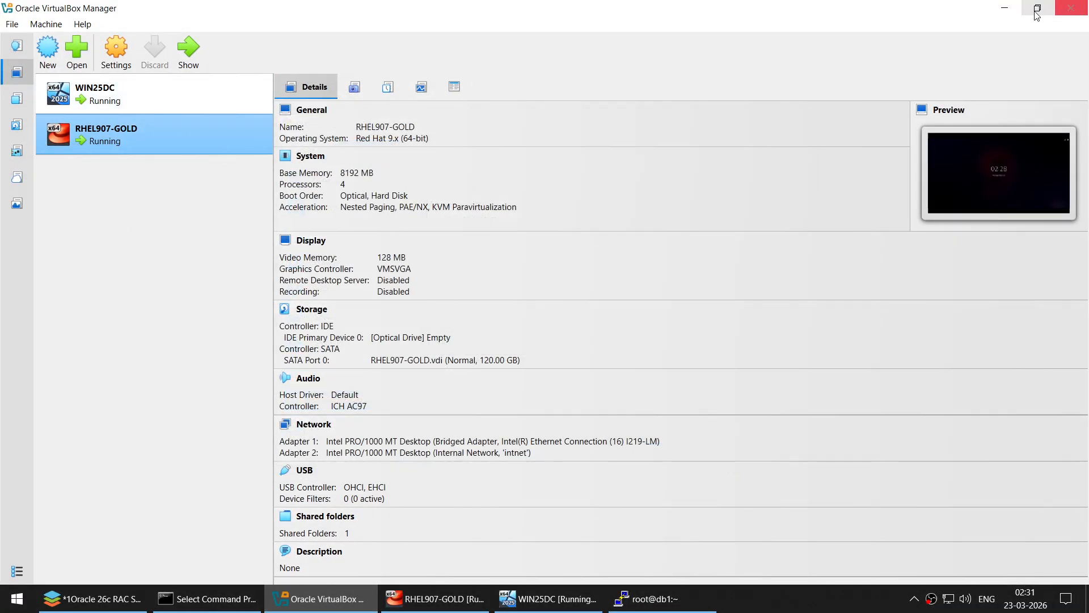
click(1005, 8)
- Run the directory commands and check oracle owns database/databasehome, grid:oinstall owns grid/gridhome
right_click(654, 152)
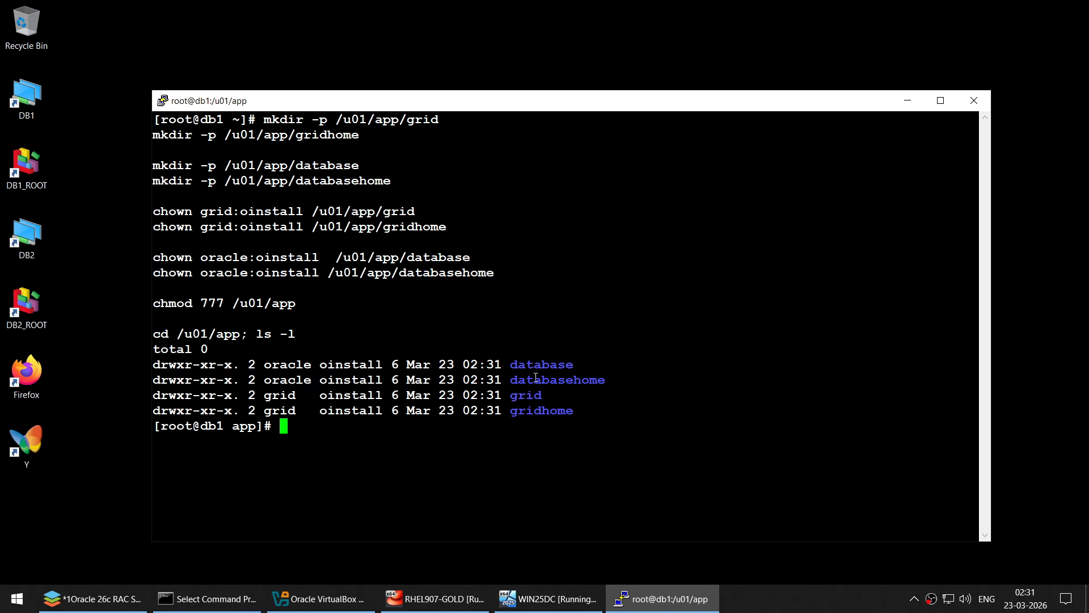
double_click(306, 364)
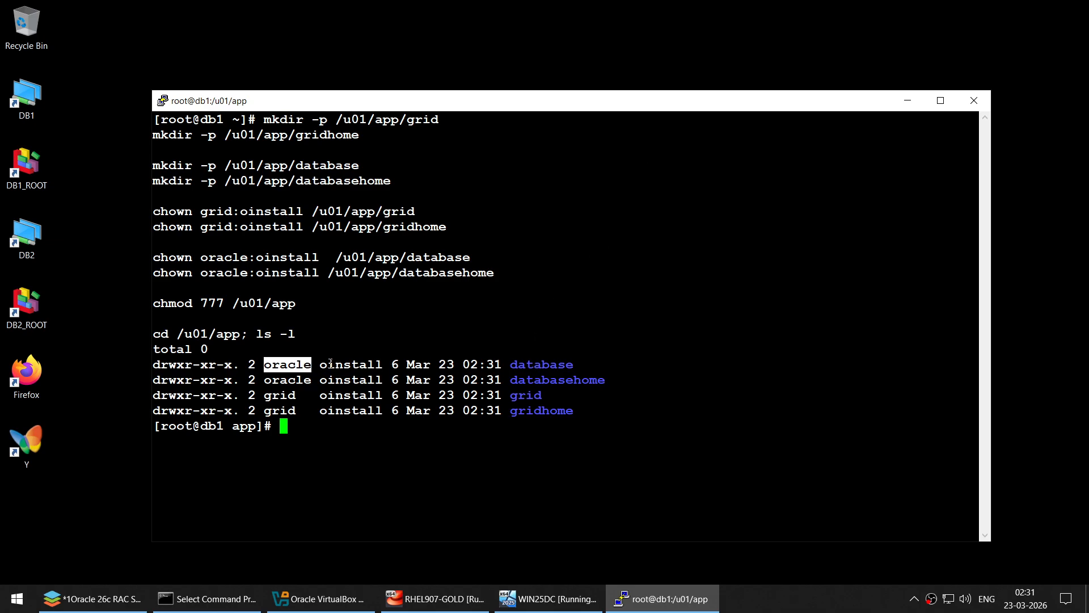
click(362, 365)
double_click(536, 366)
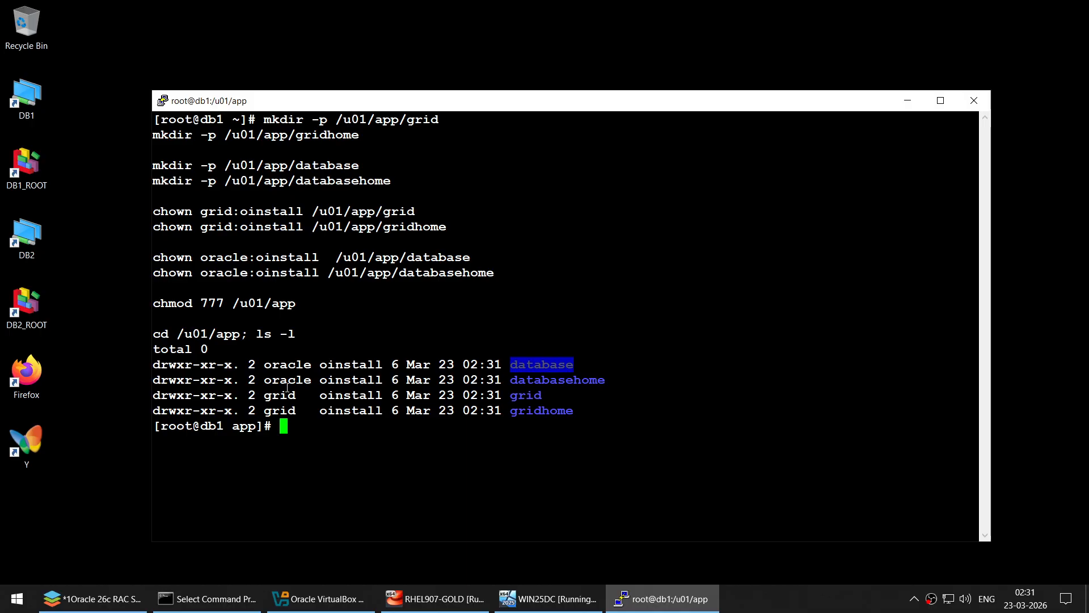
double_click(587, 380)
click(310, 376)
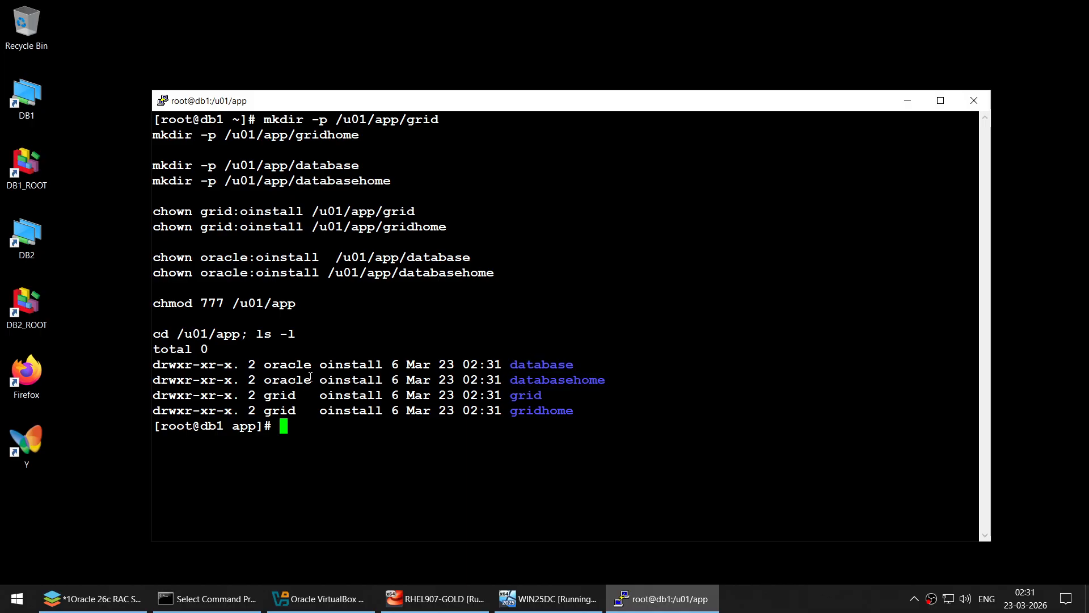
triple_click(527, 410)
double_click(349, 394)
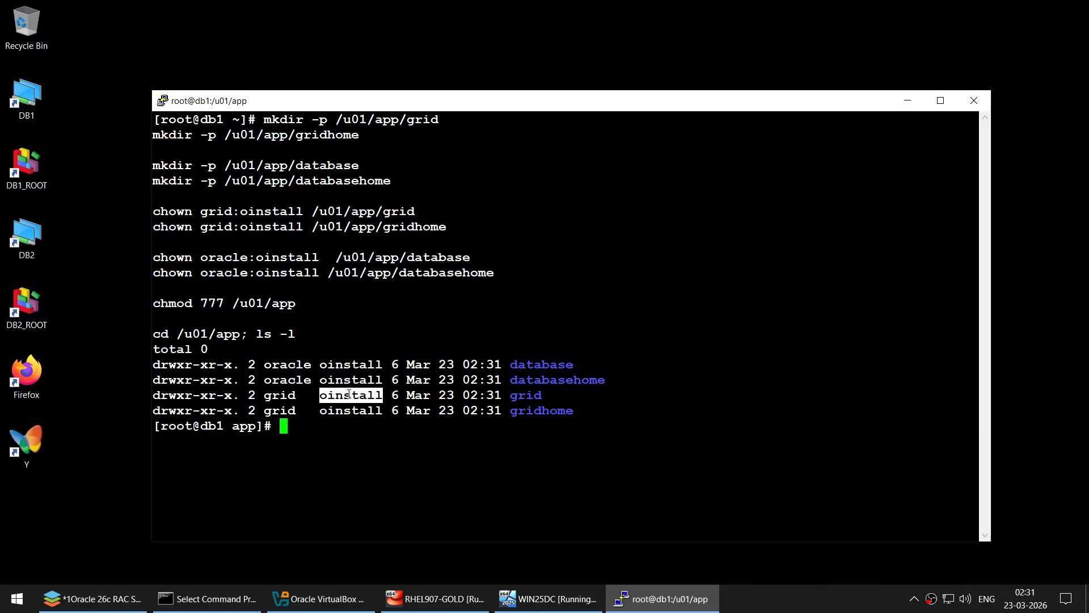
double_click(342, 411)
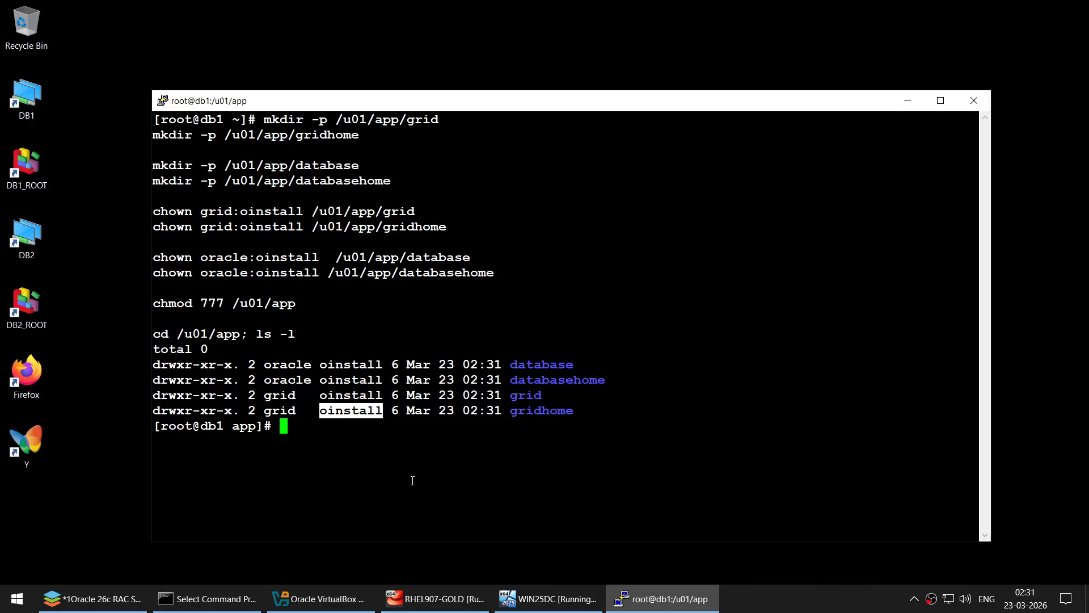
key(alt+Tab)
- Copy the four chronyd/chronyc NTP lines and run them in the cleared db1 terminal
scroll(522, 299, down, 10)
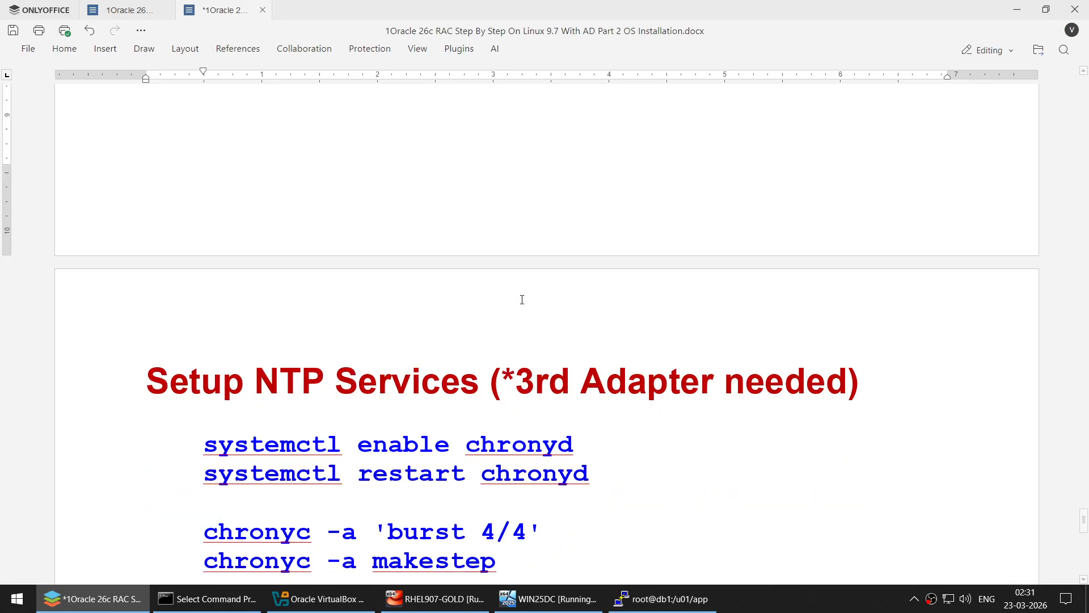
scroll(522, 299, down, 3)
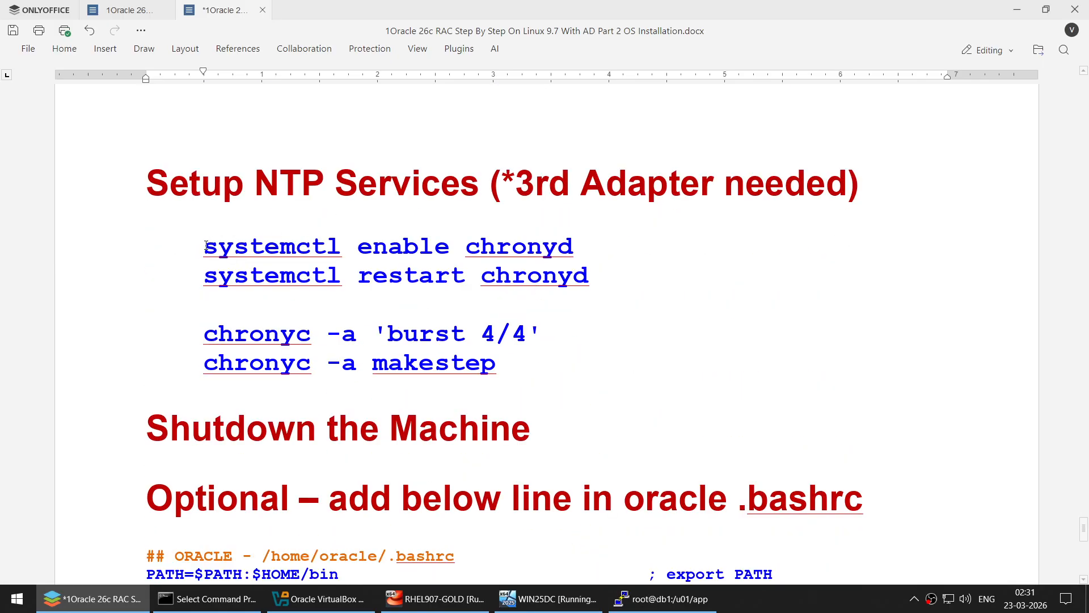
click(206, 245)
shift+click(552, 360)
key(super+c)
click(635, 598)
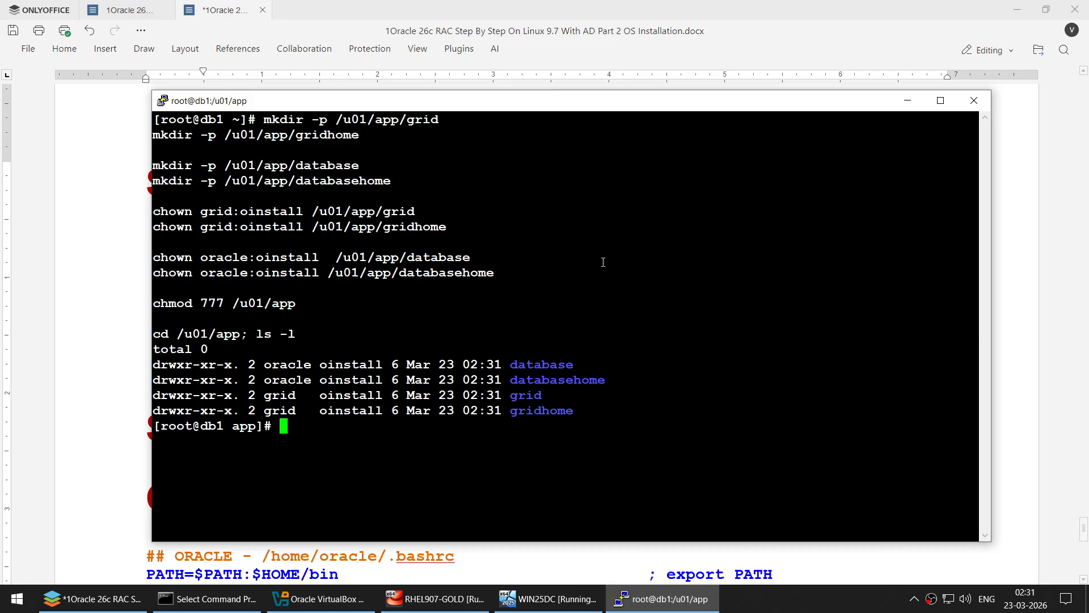
text(clear)
key(Return)
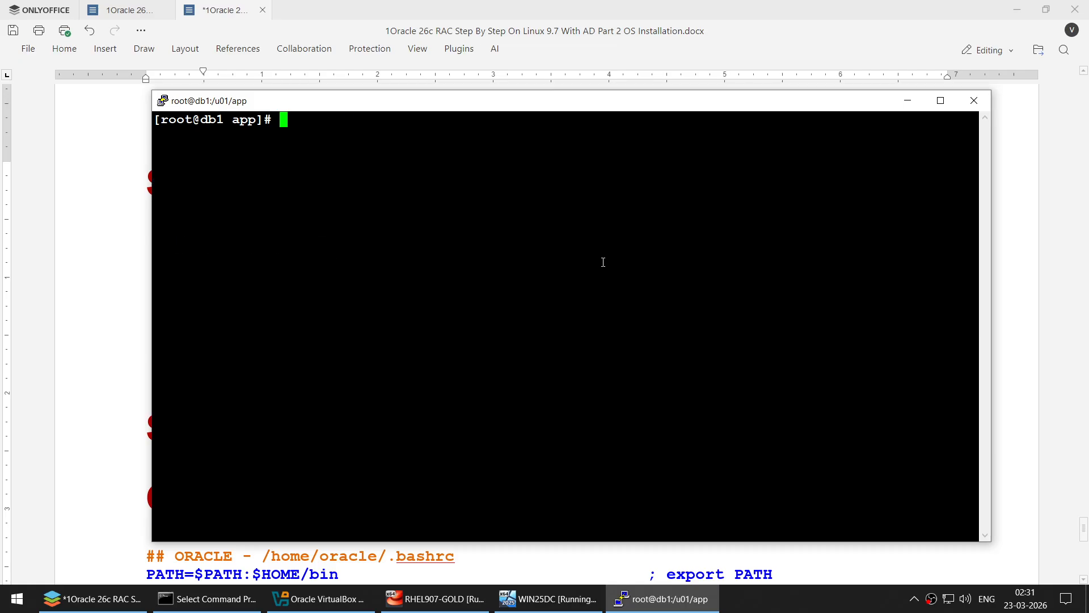
right_click(582, 250)
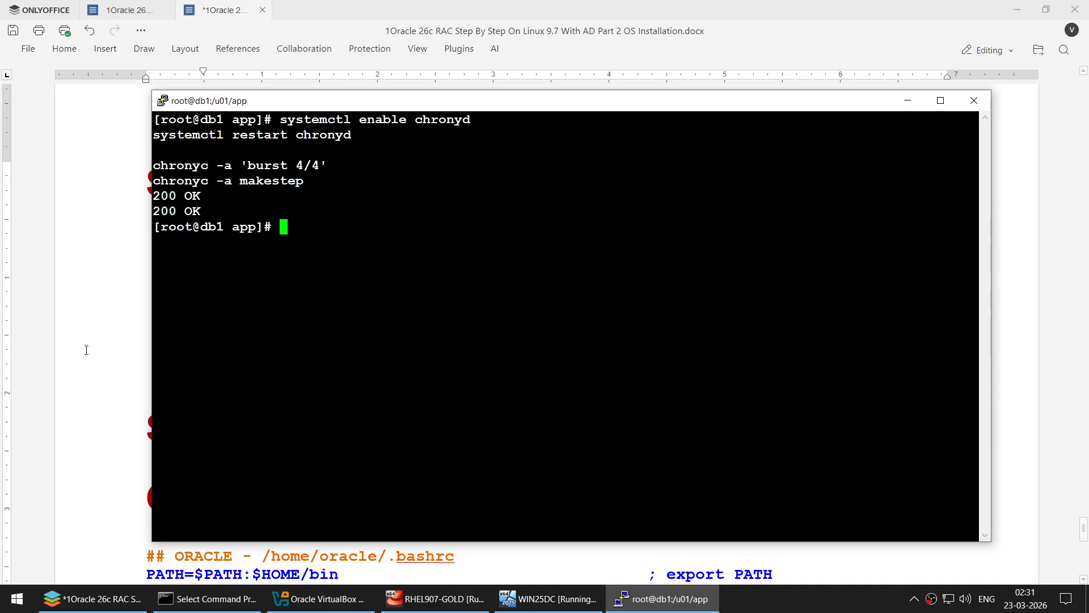
key(alt+Tab)
scroll(275, 346, down, 10)
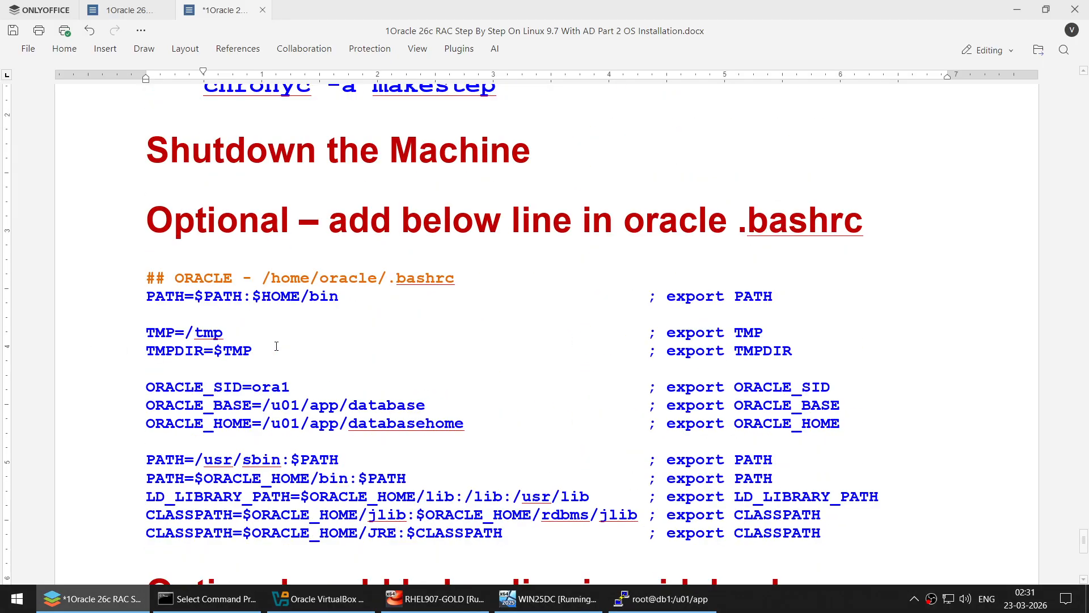